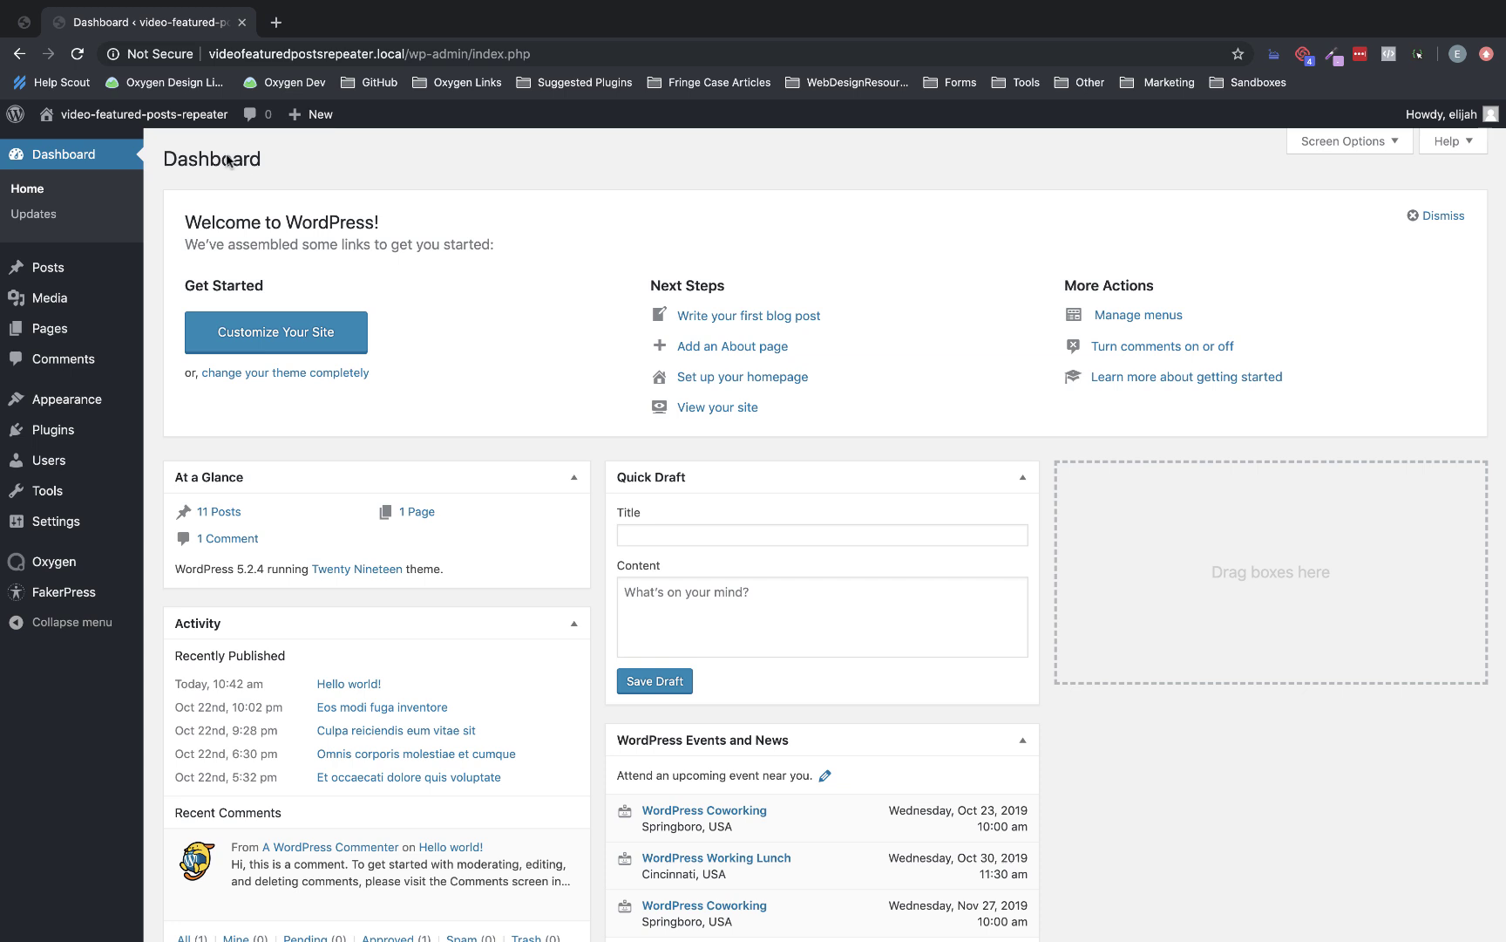
View the site's front page in a separate tab, examine how the posts are laid out, and return to the dashboard.
right_click(185, 111)
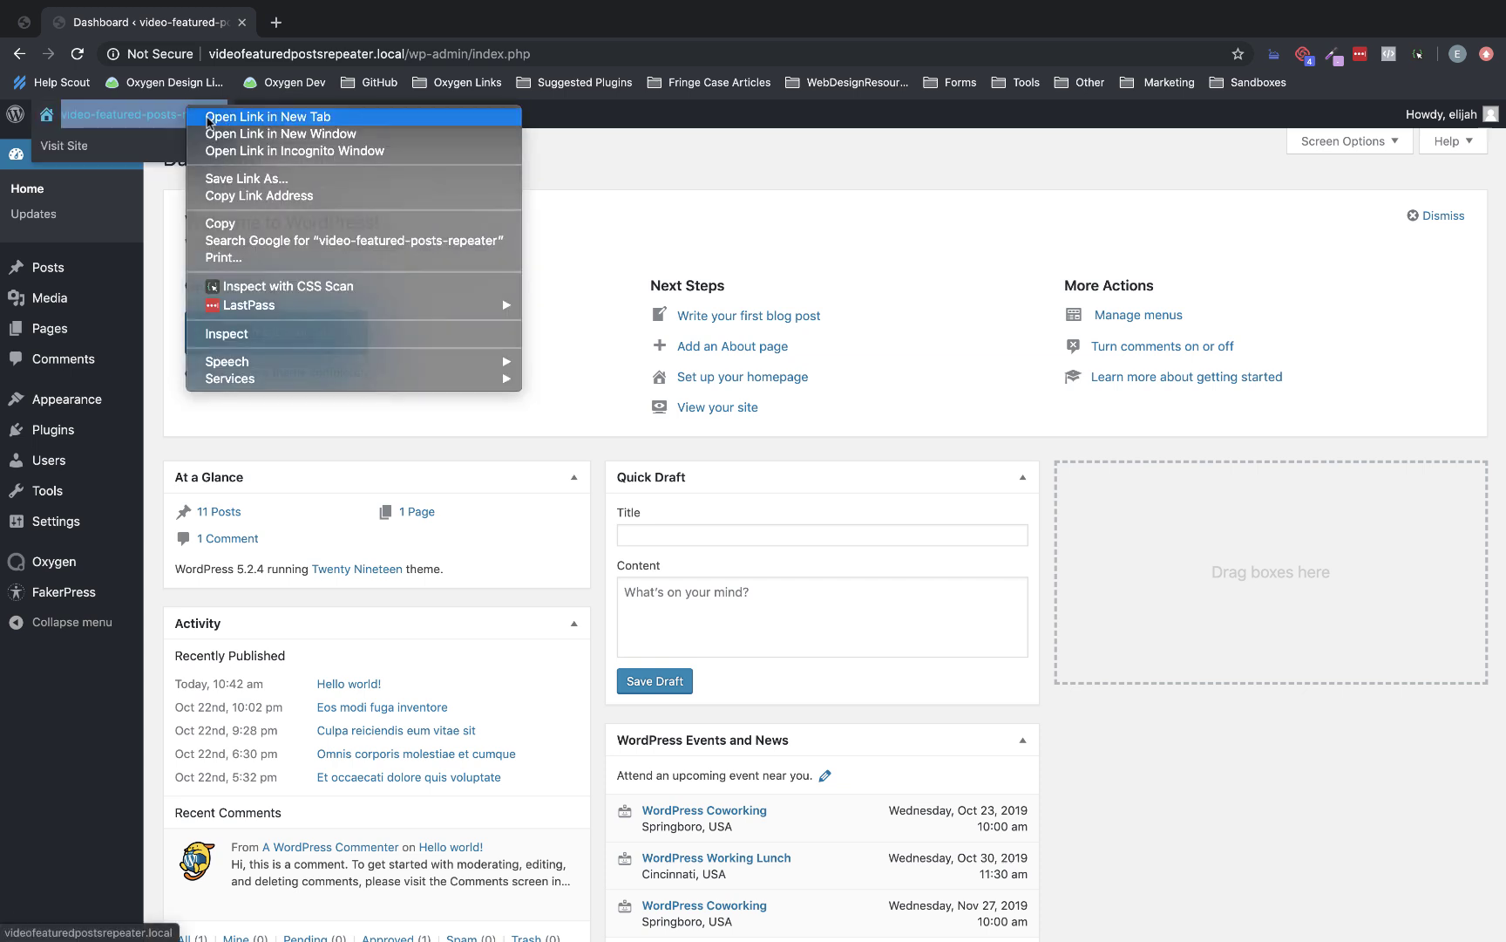
click(207, 117)
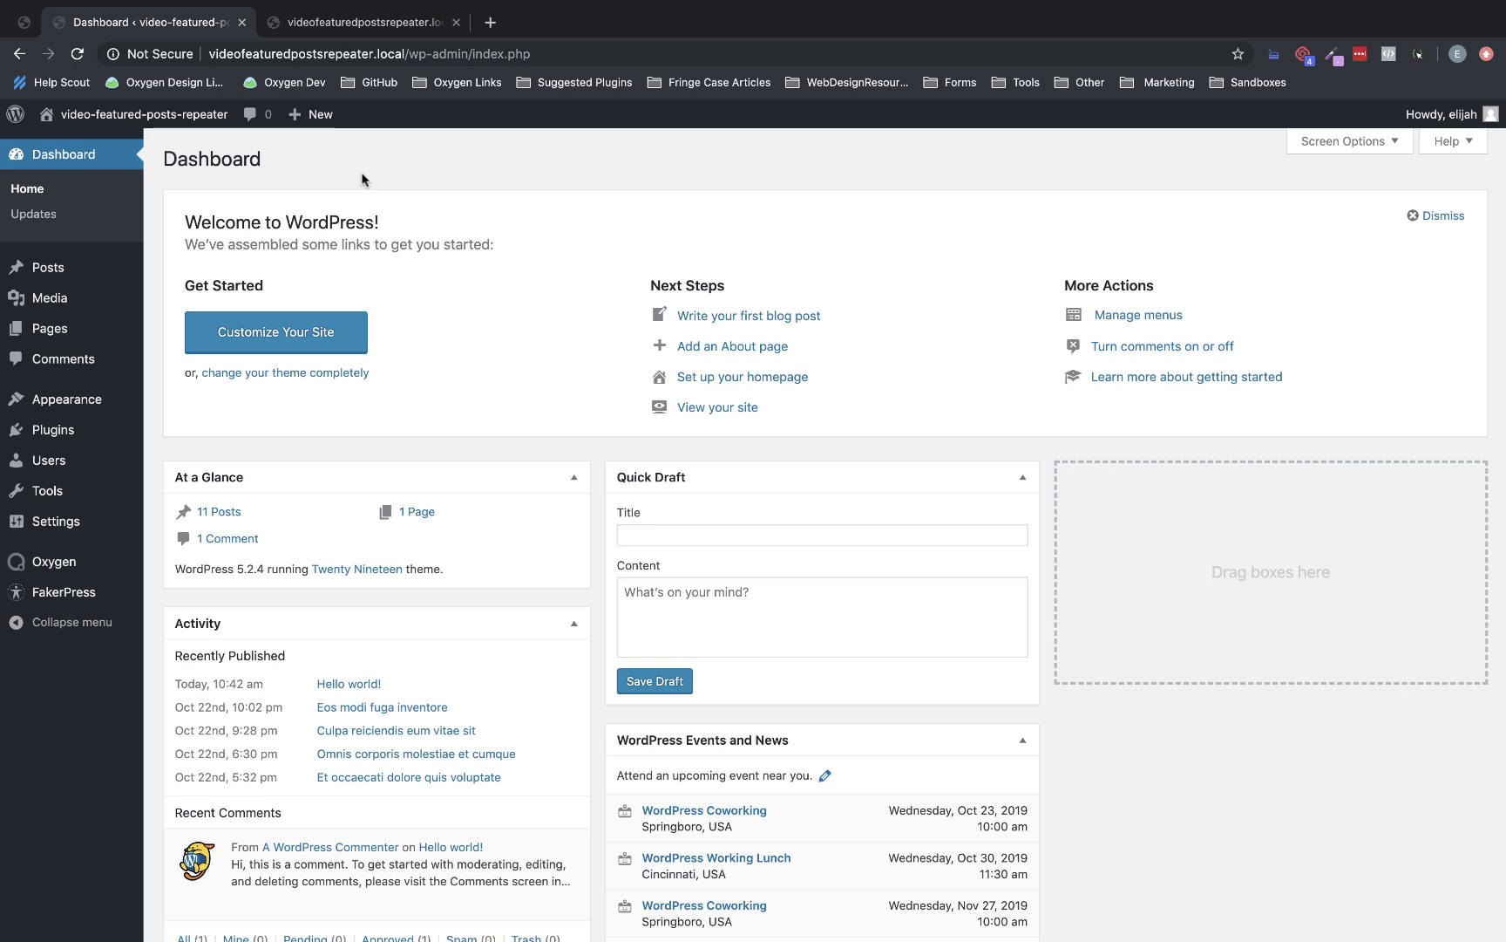
click(362, 19)
click(1240, 81)
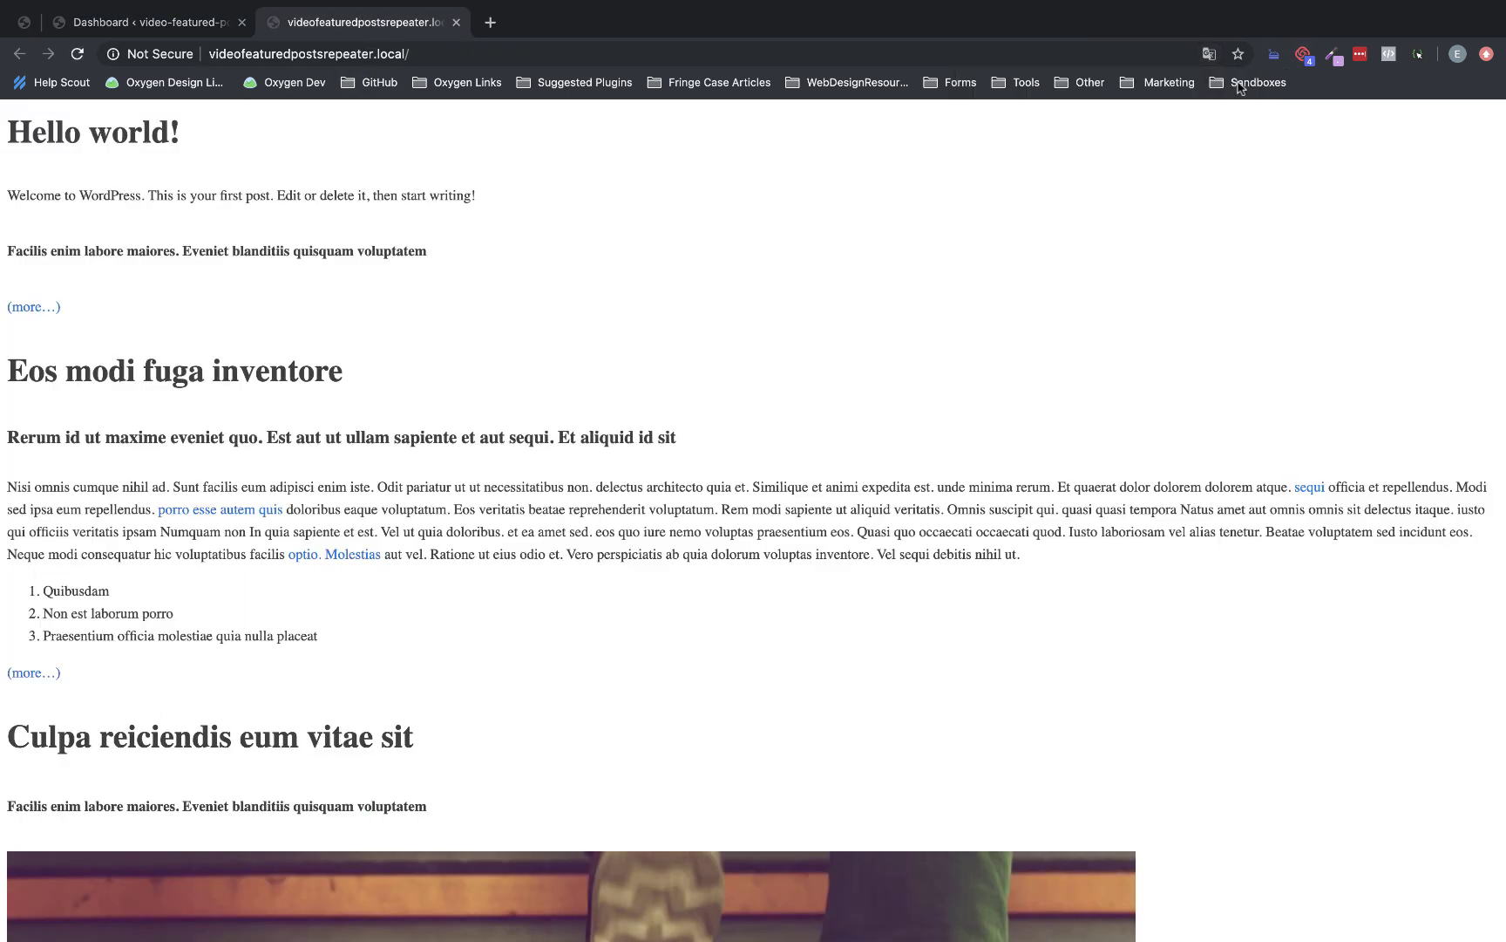
scroll(676, 279, down, 6)
scroll(675, 279, up, 6)
scroll(675, 279, down, 13)
scroll(675, 279, up, 6)
scroll(676, 279, up, 7)
scroll(675, 279, down, 20)
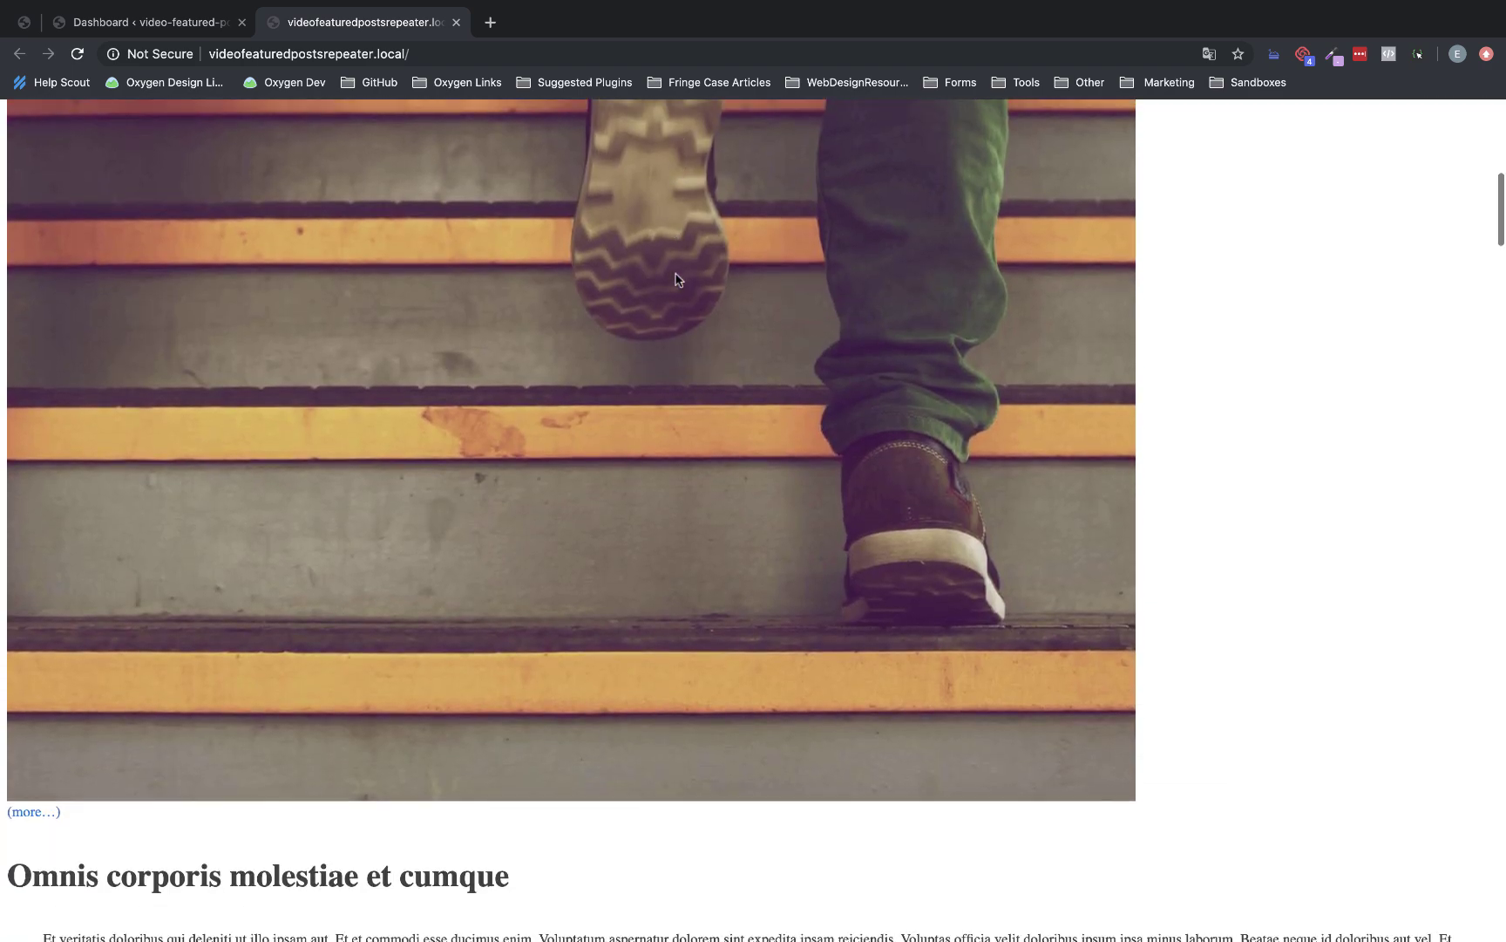
scroll(675, 279, down, 4)
scroll(676, 279, up, 20)
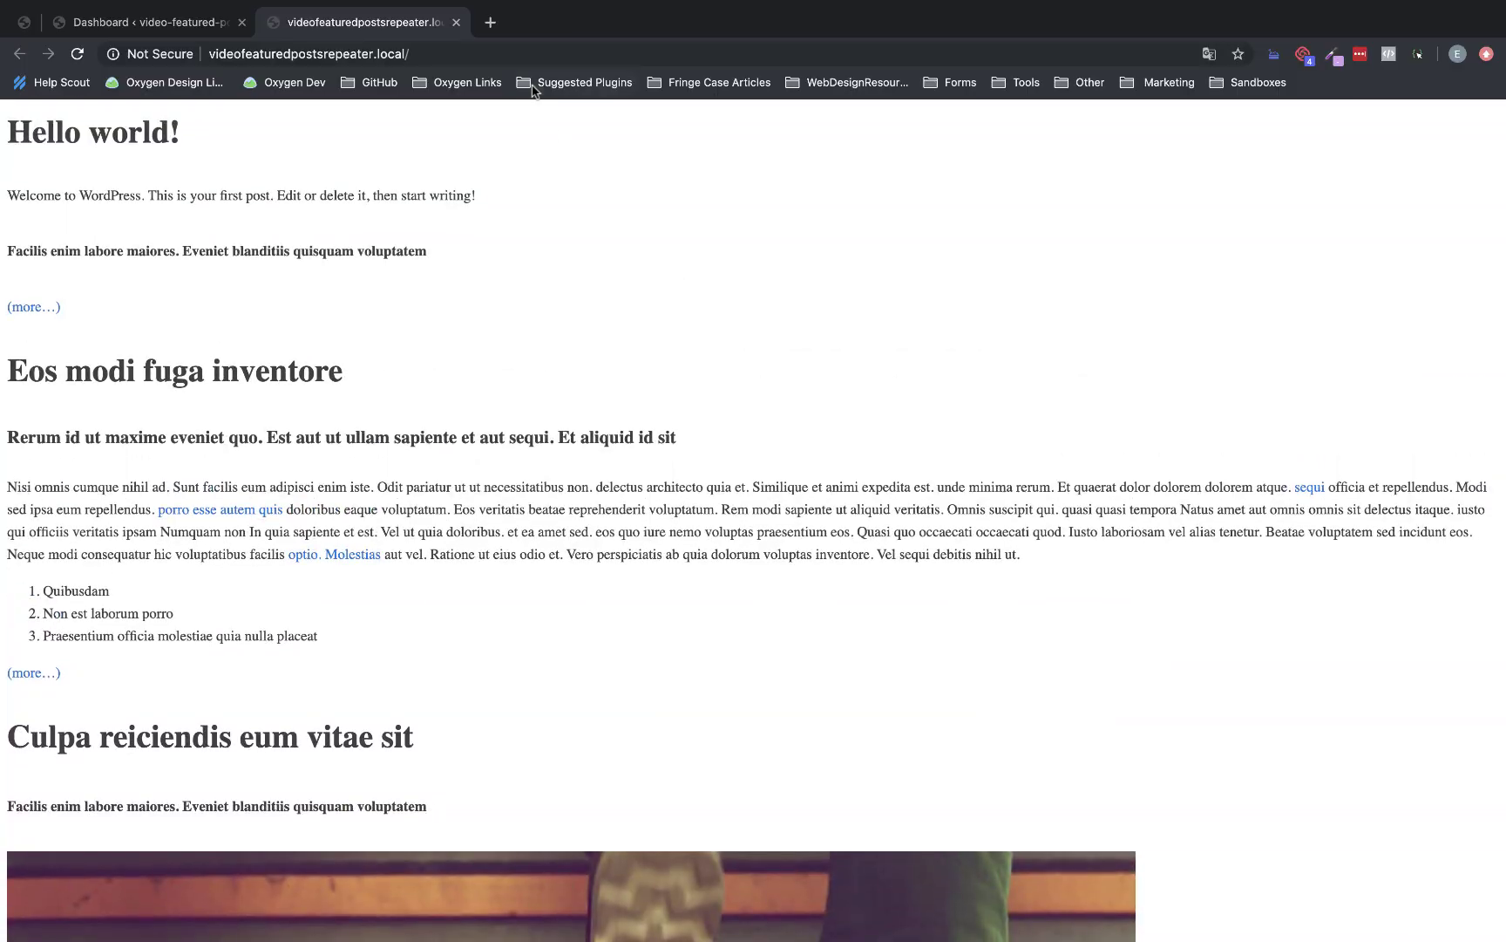
click(456, 22)
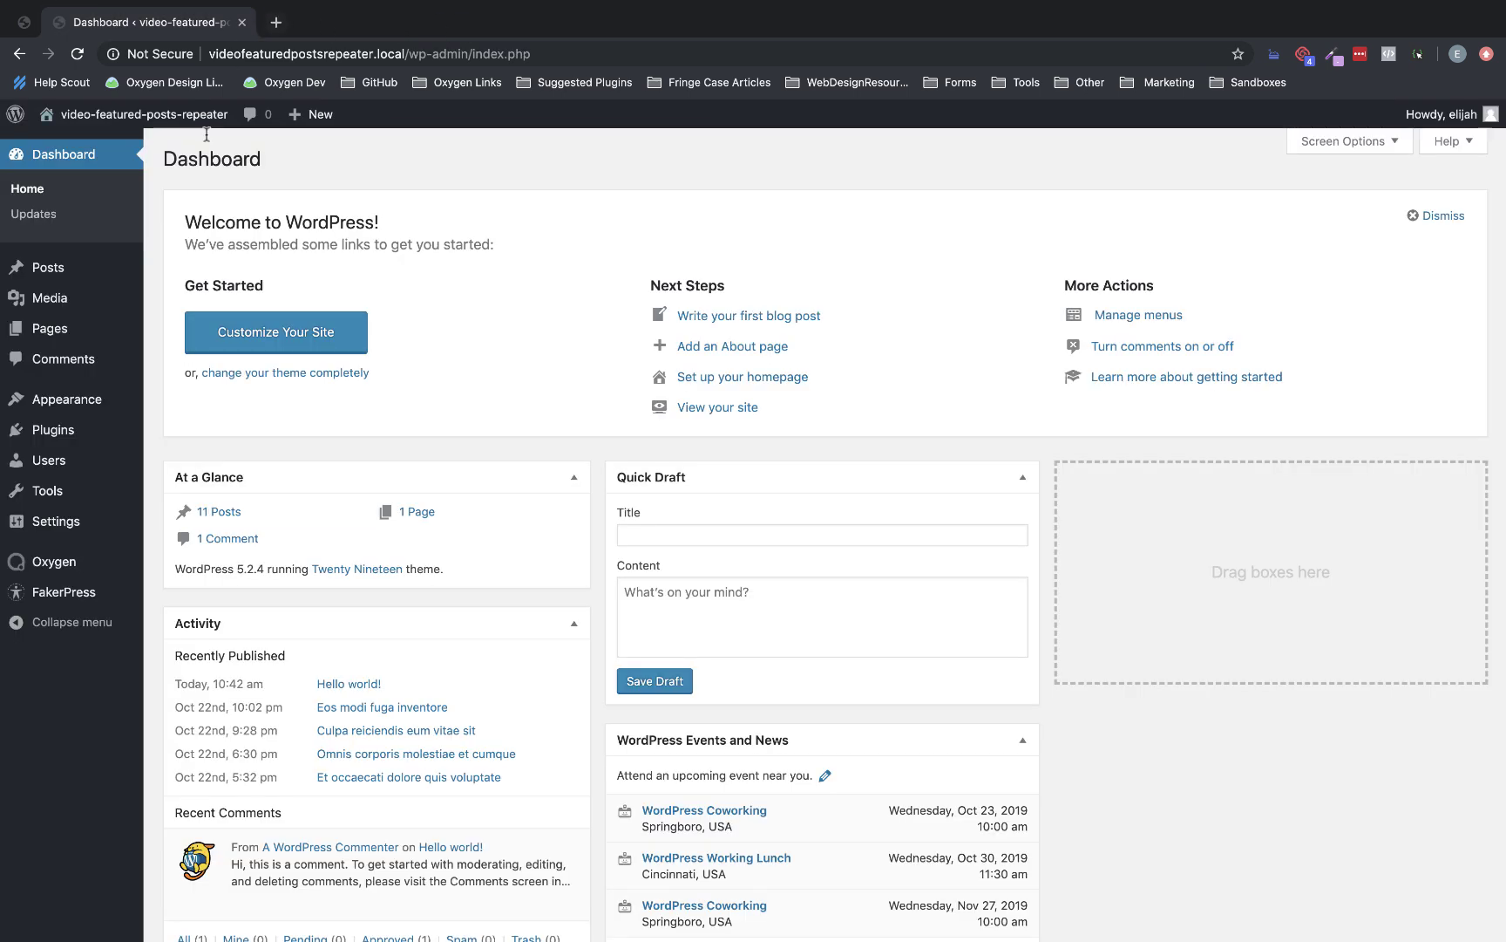
Start a new Oxygen template titled "Main".
mouse_move(70, 566)
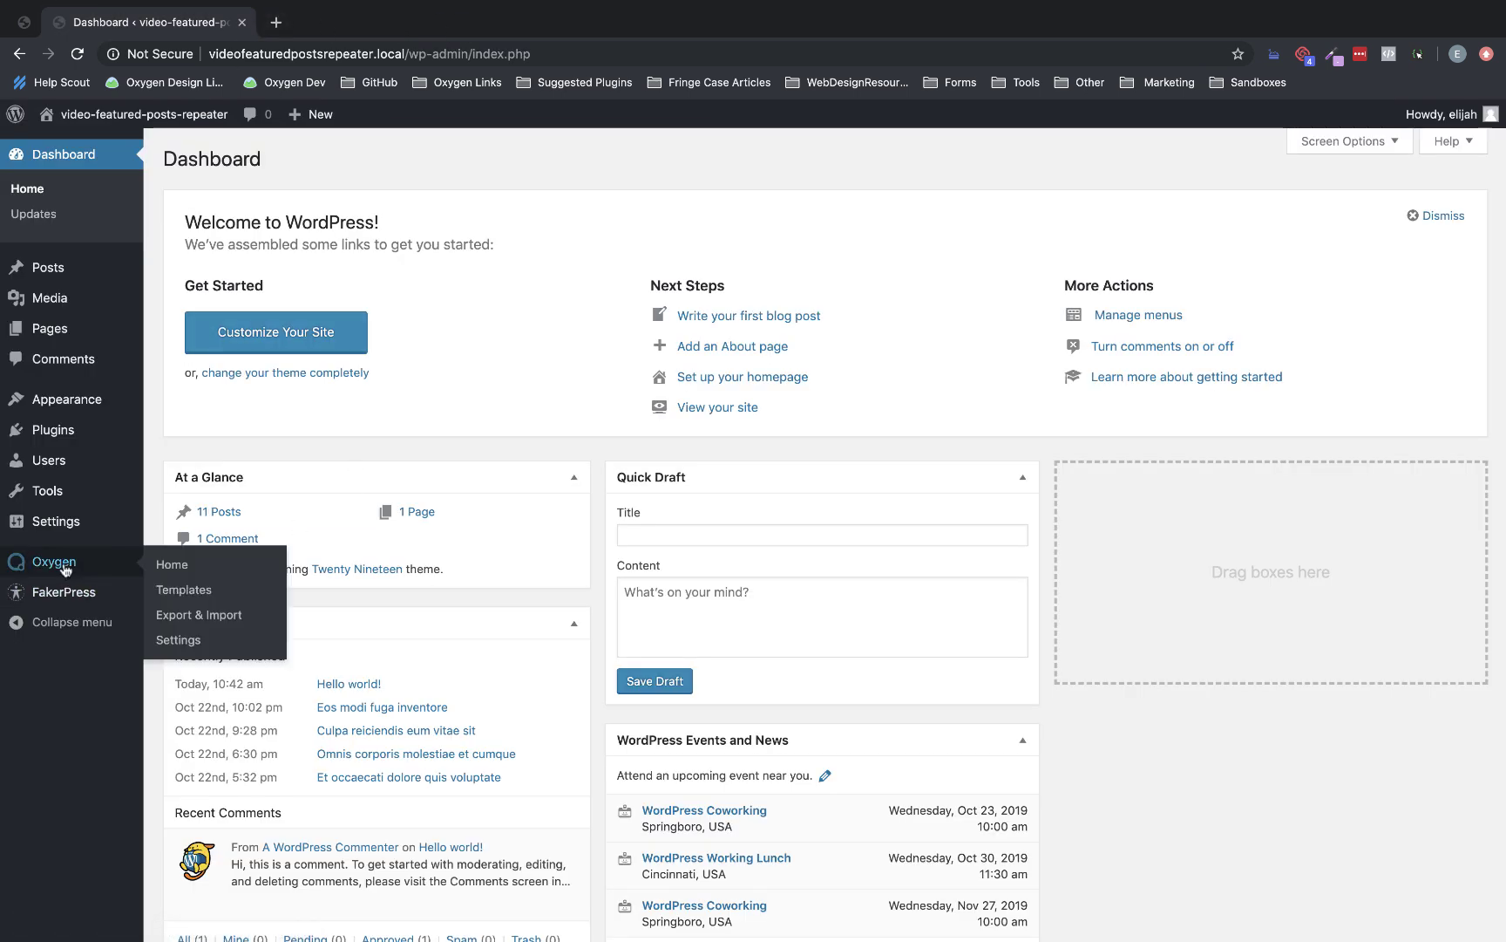
click(163, 595)
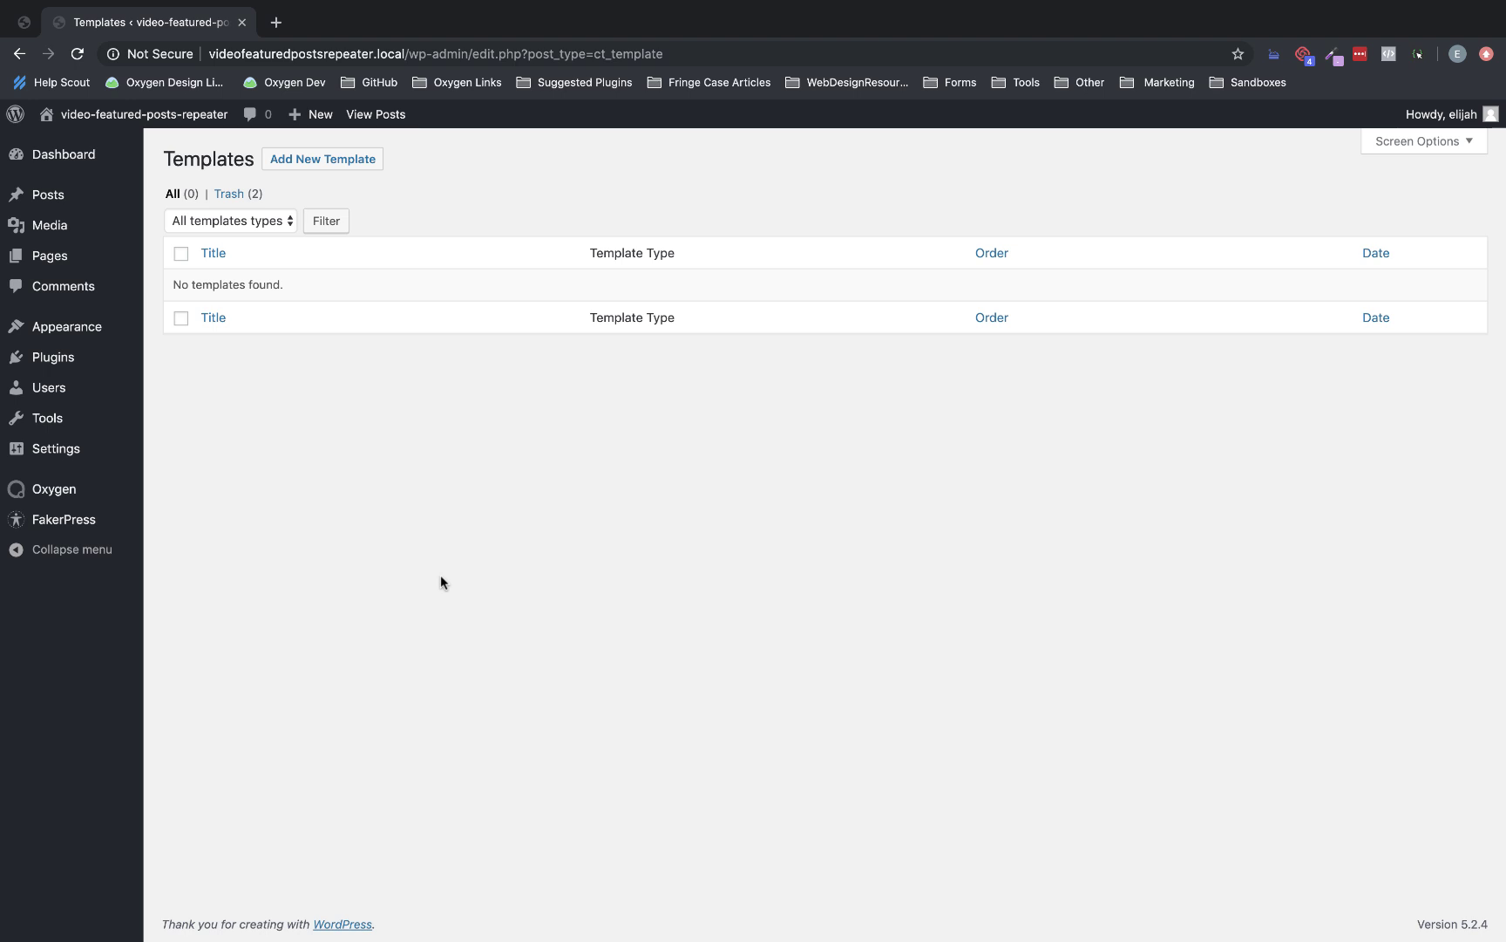
click(362, 159)
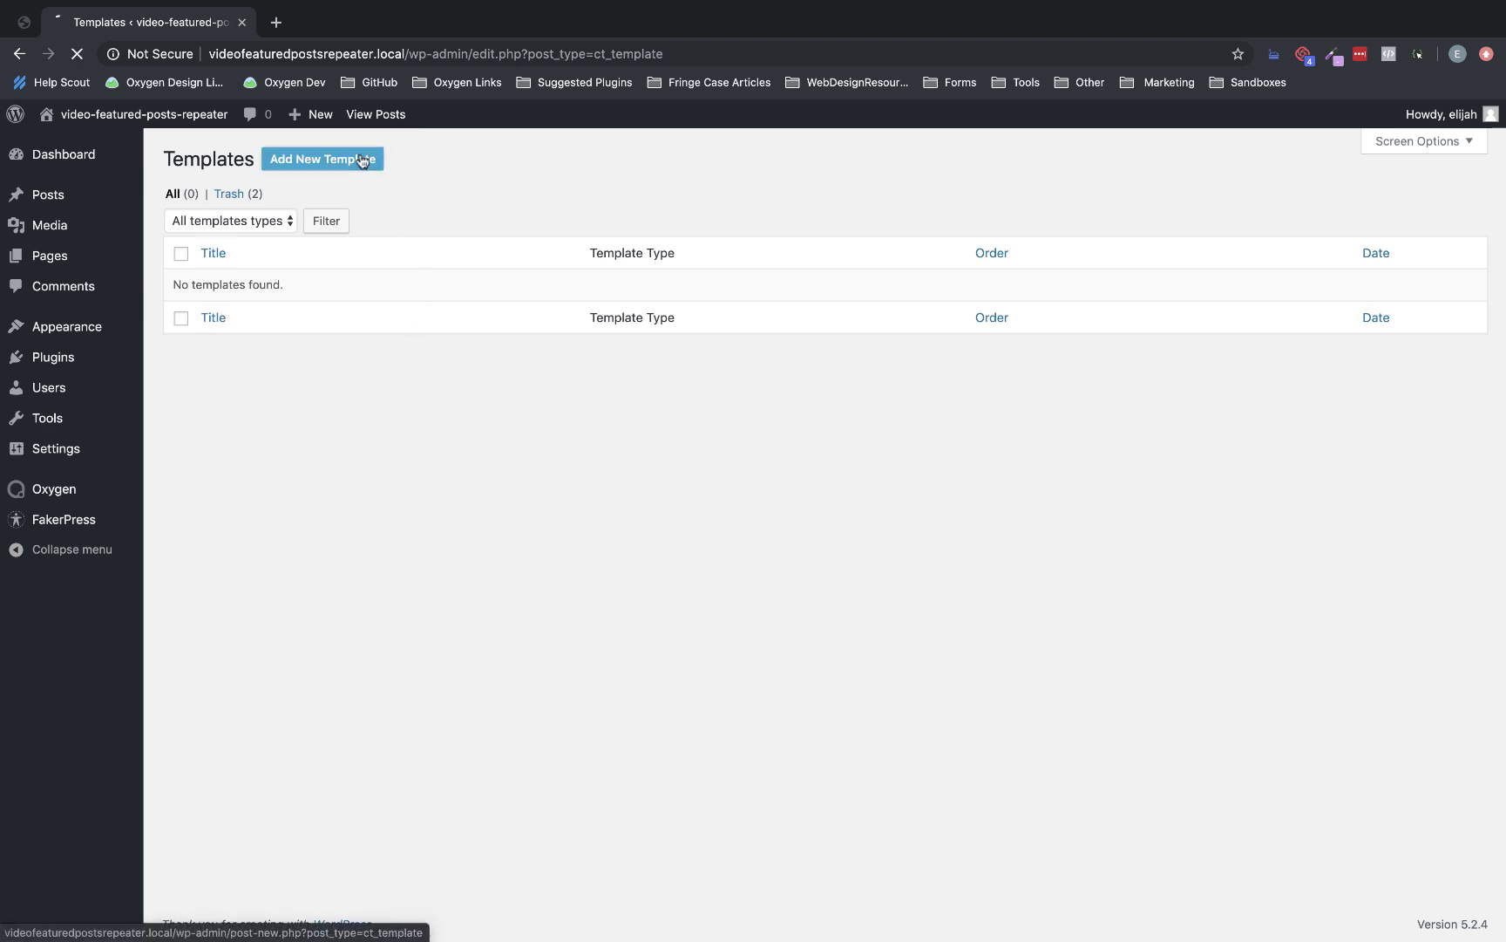
text(Main)
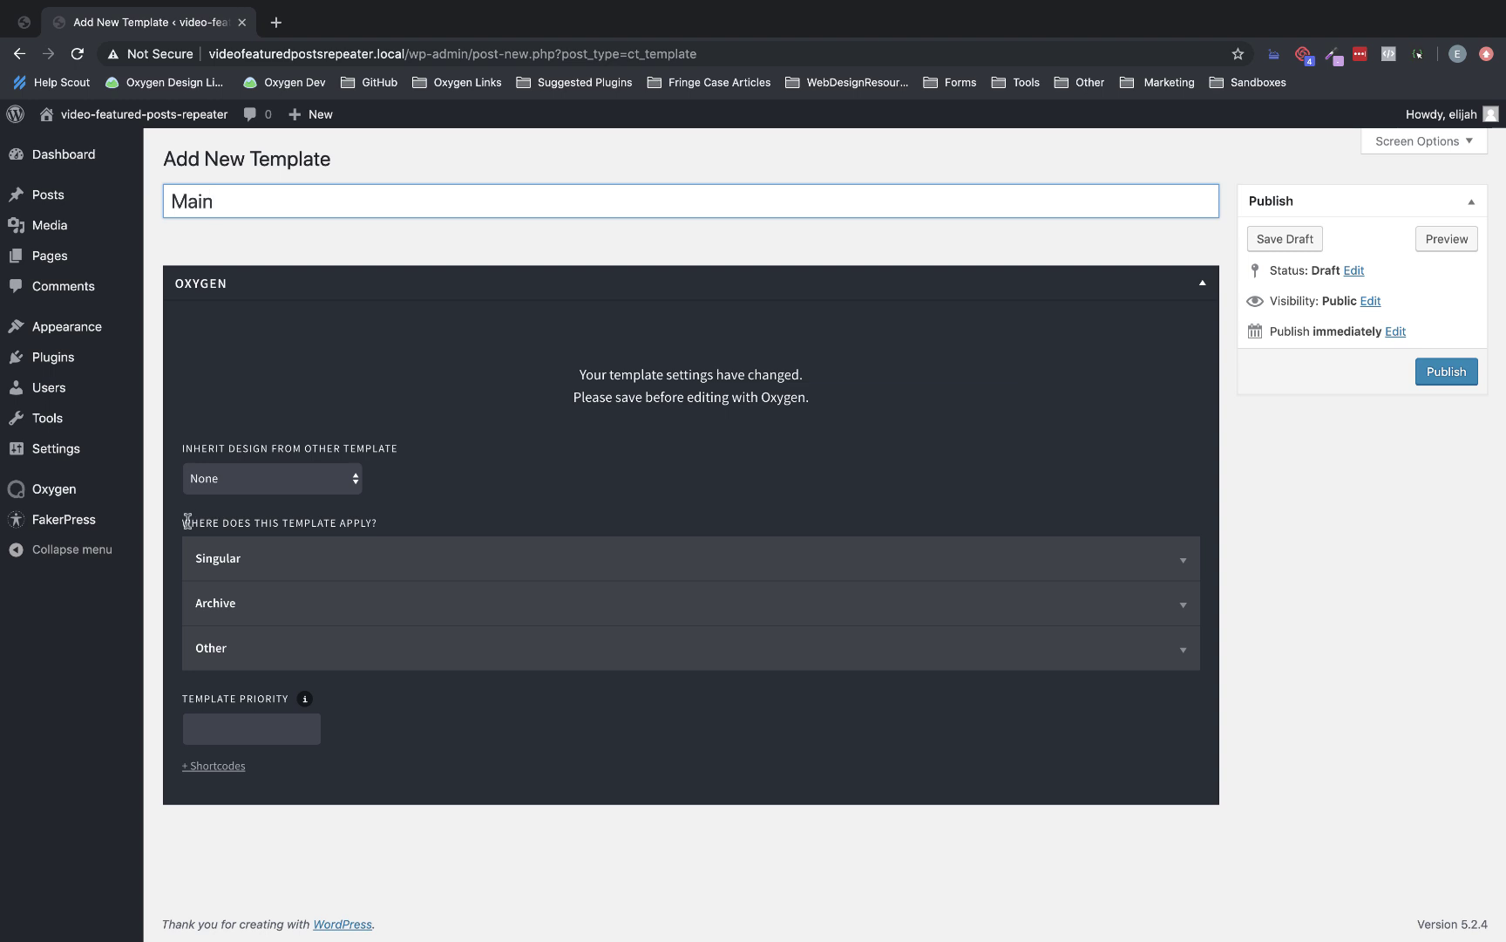
Set the Main template to apply to Catch All and publish it.
click(478, 654)
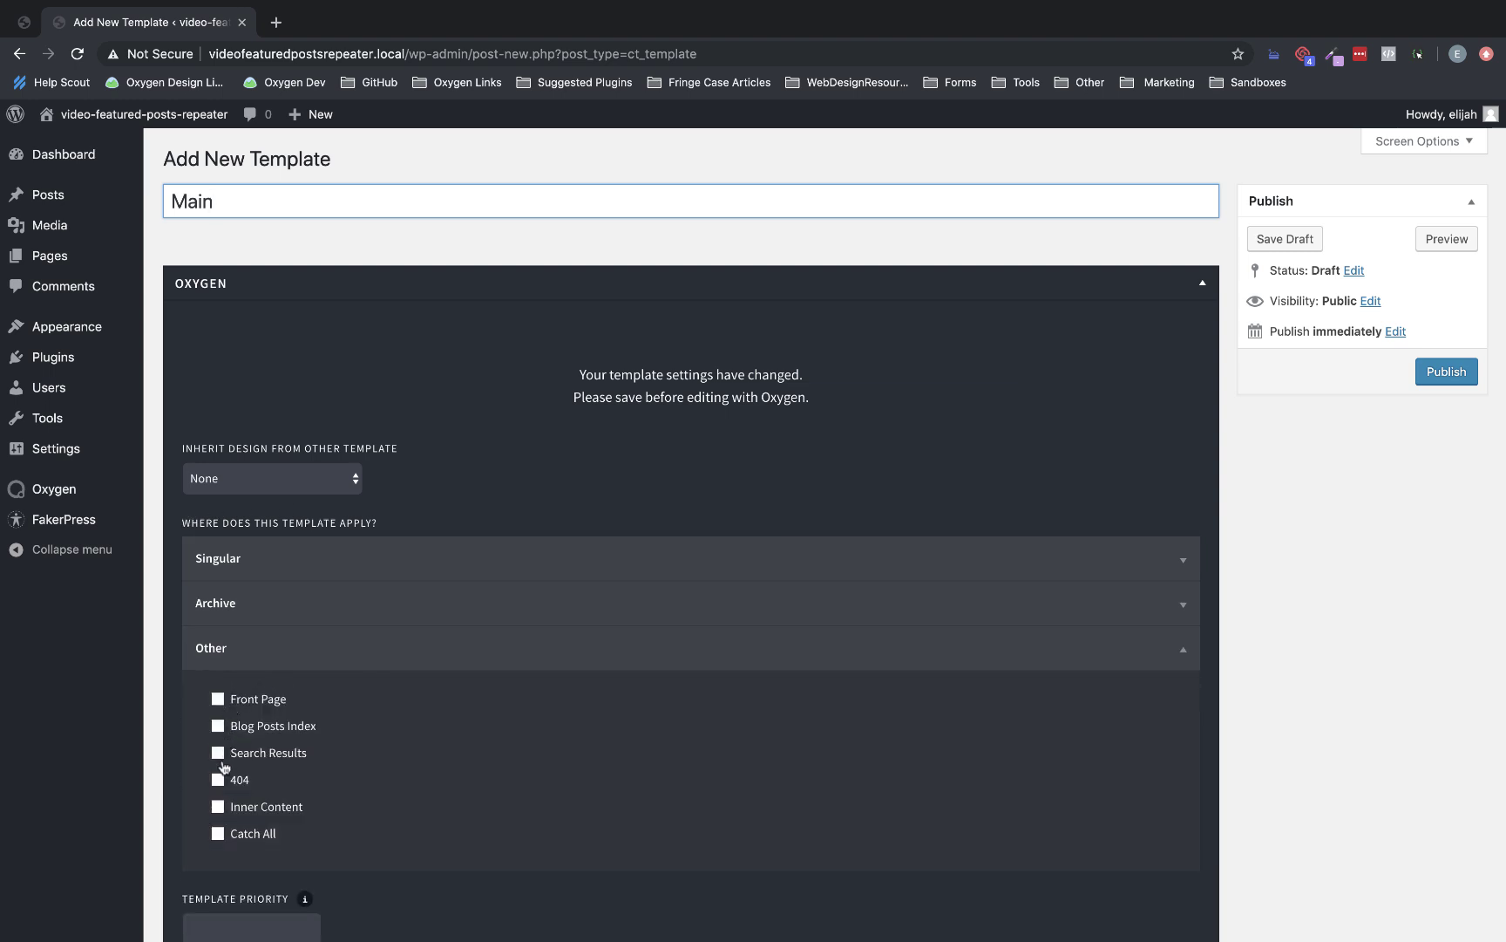
click(217, 834)
scroll(696, 744, down, 1)
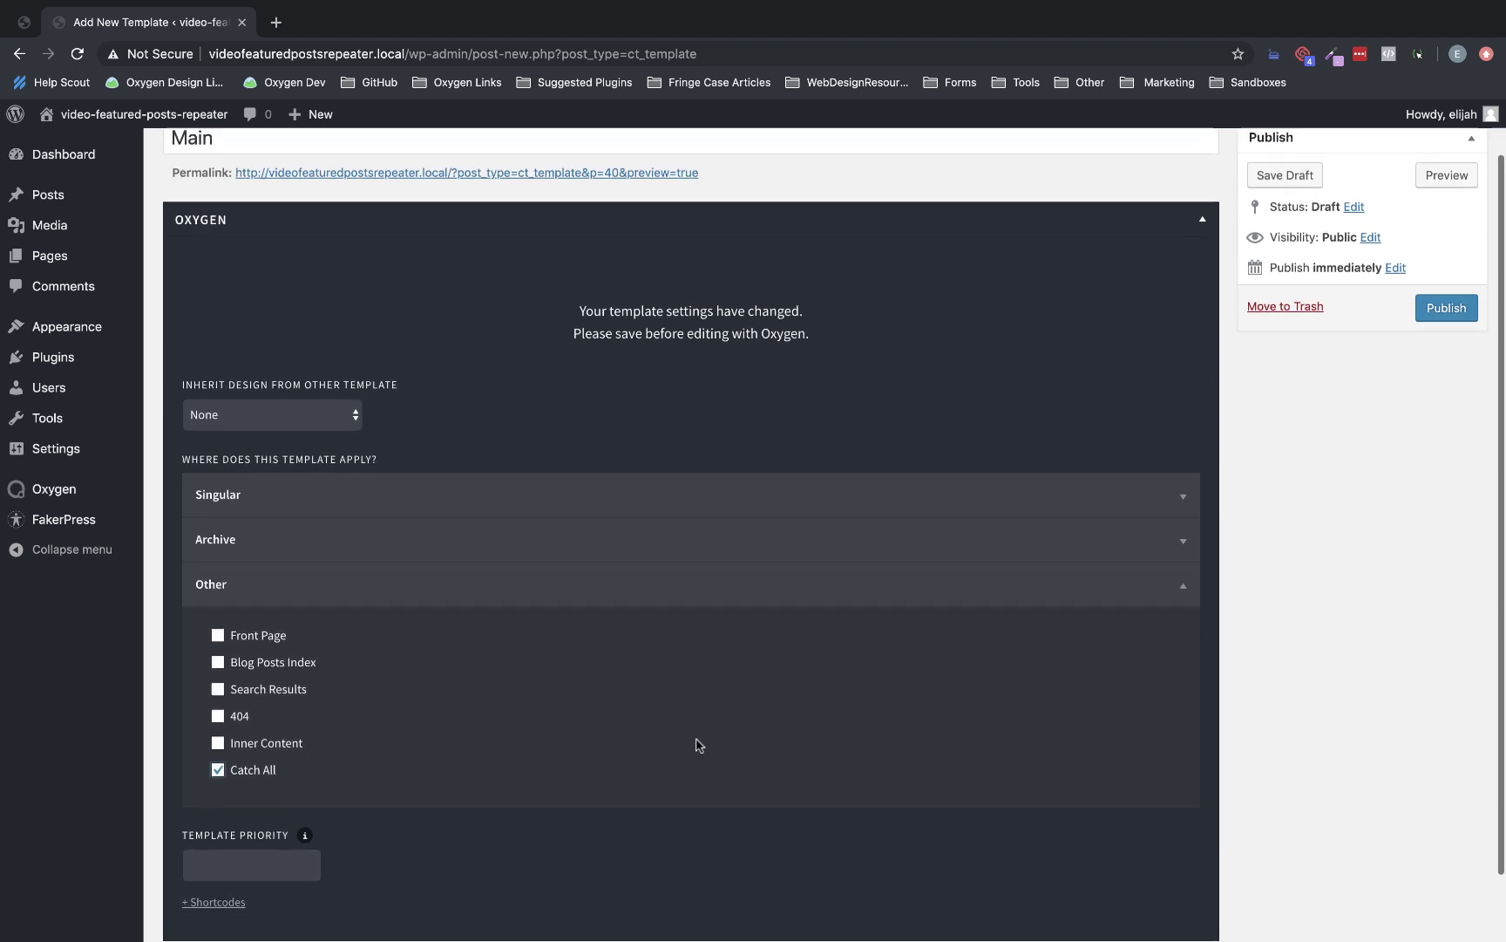
scroll(697, 744, down, 1)
scroll(697, 744, up, 2)
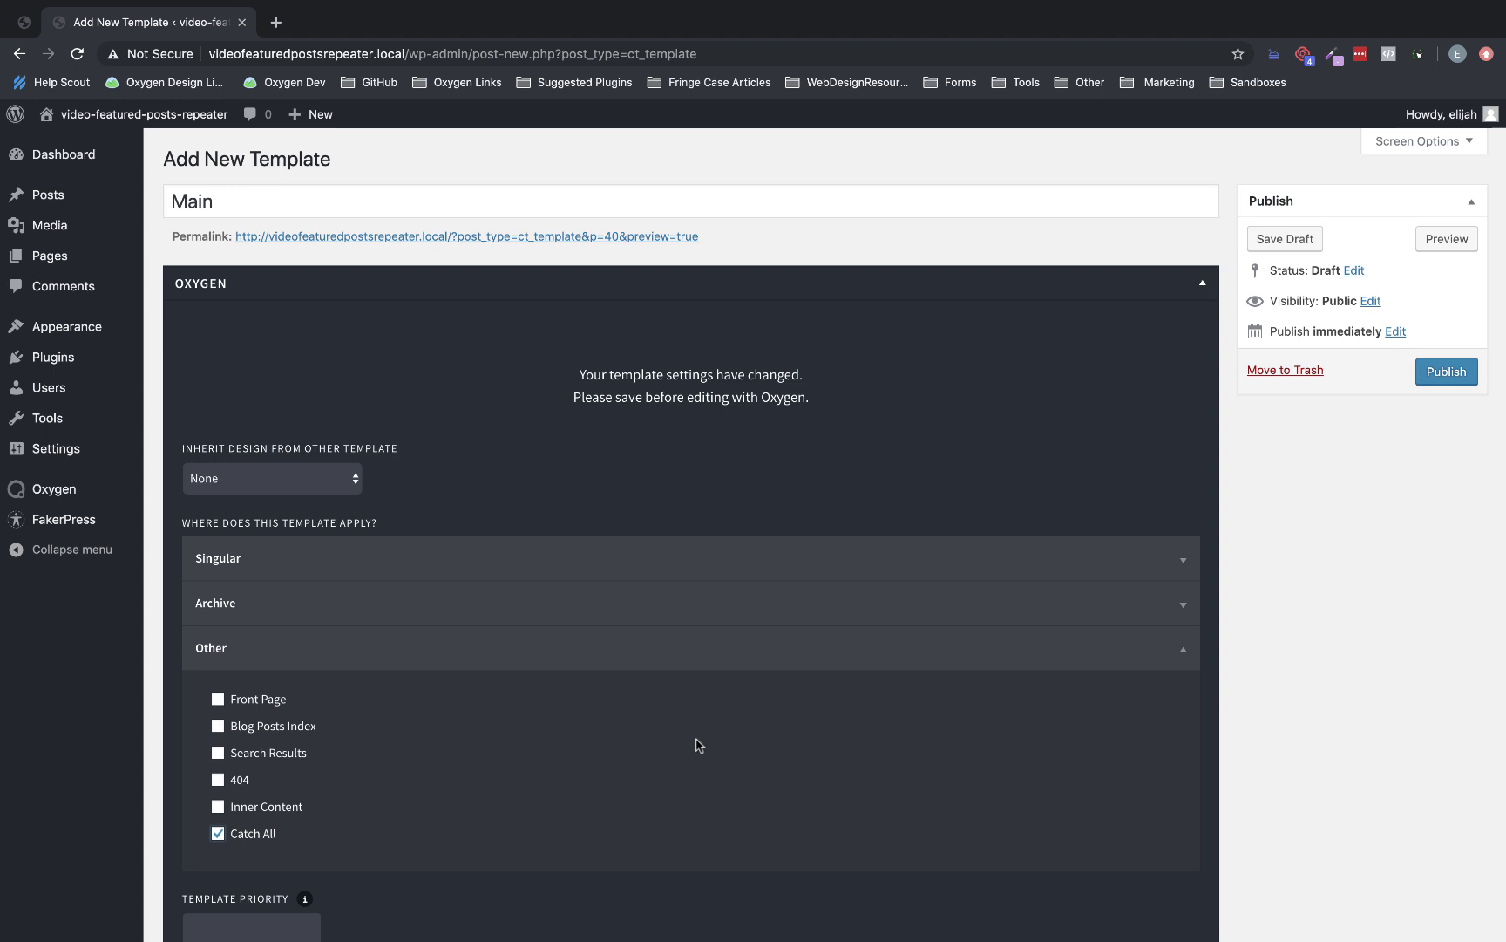
click(1446, 381)
Open the published template in the Oxygen visual editor and add a Header Builder.
click(772, 450)
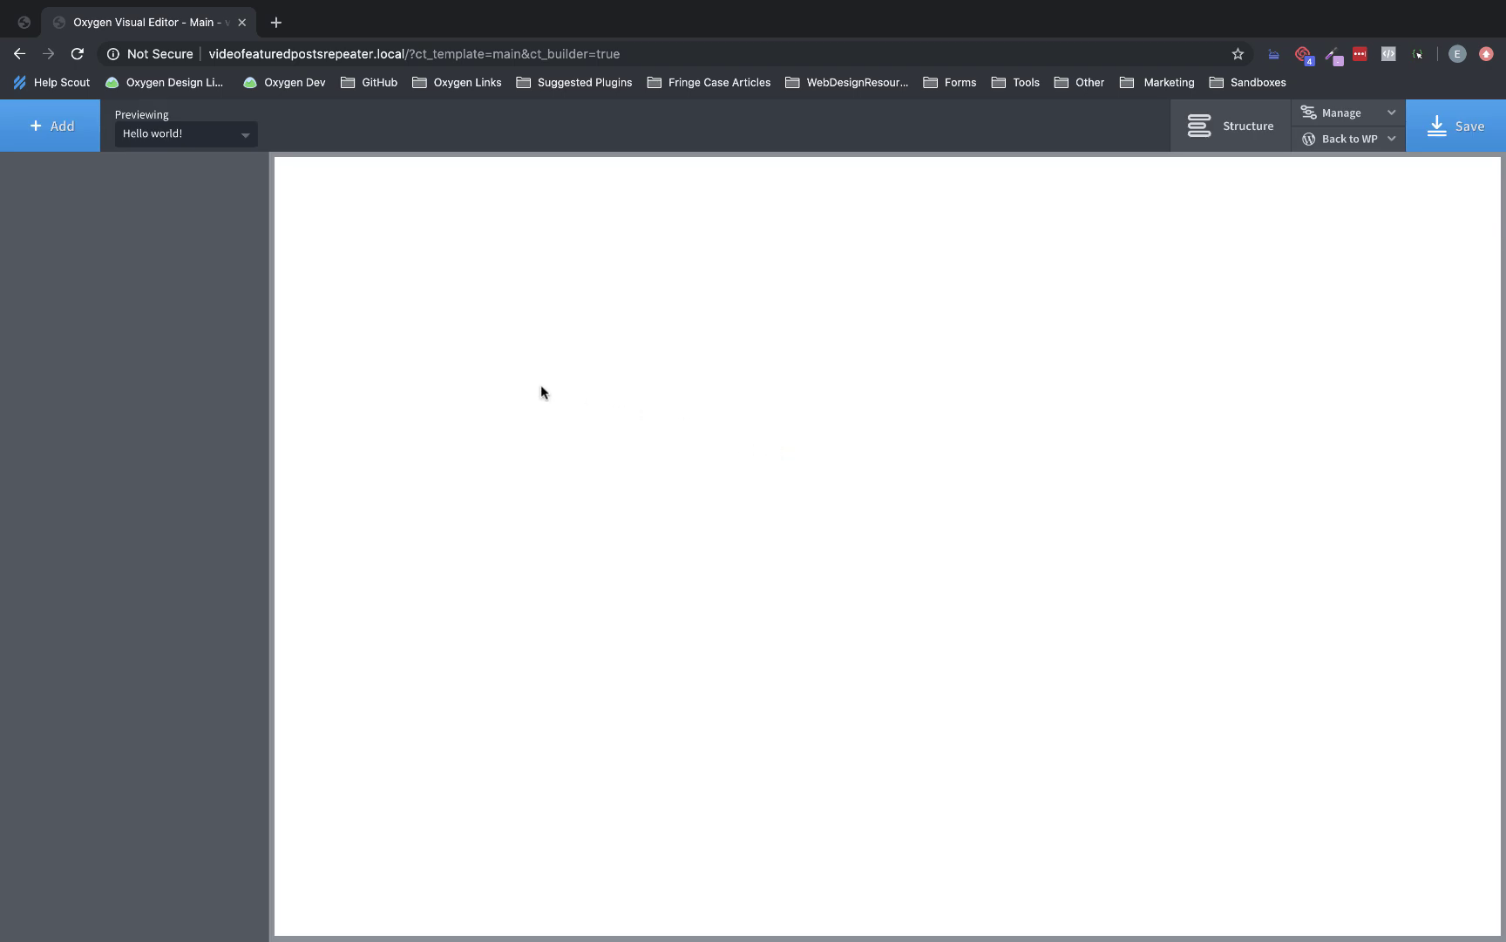
click(50, 142)
text(header)
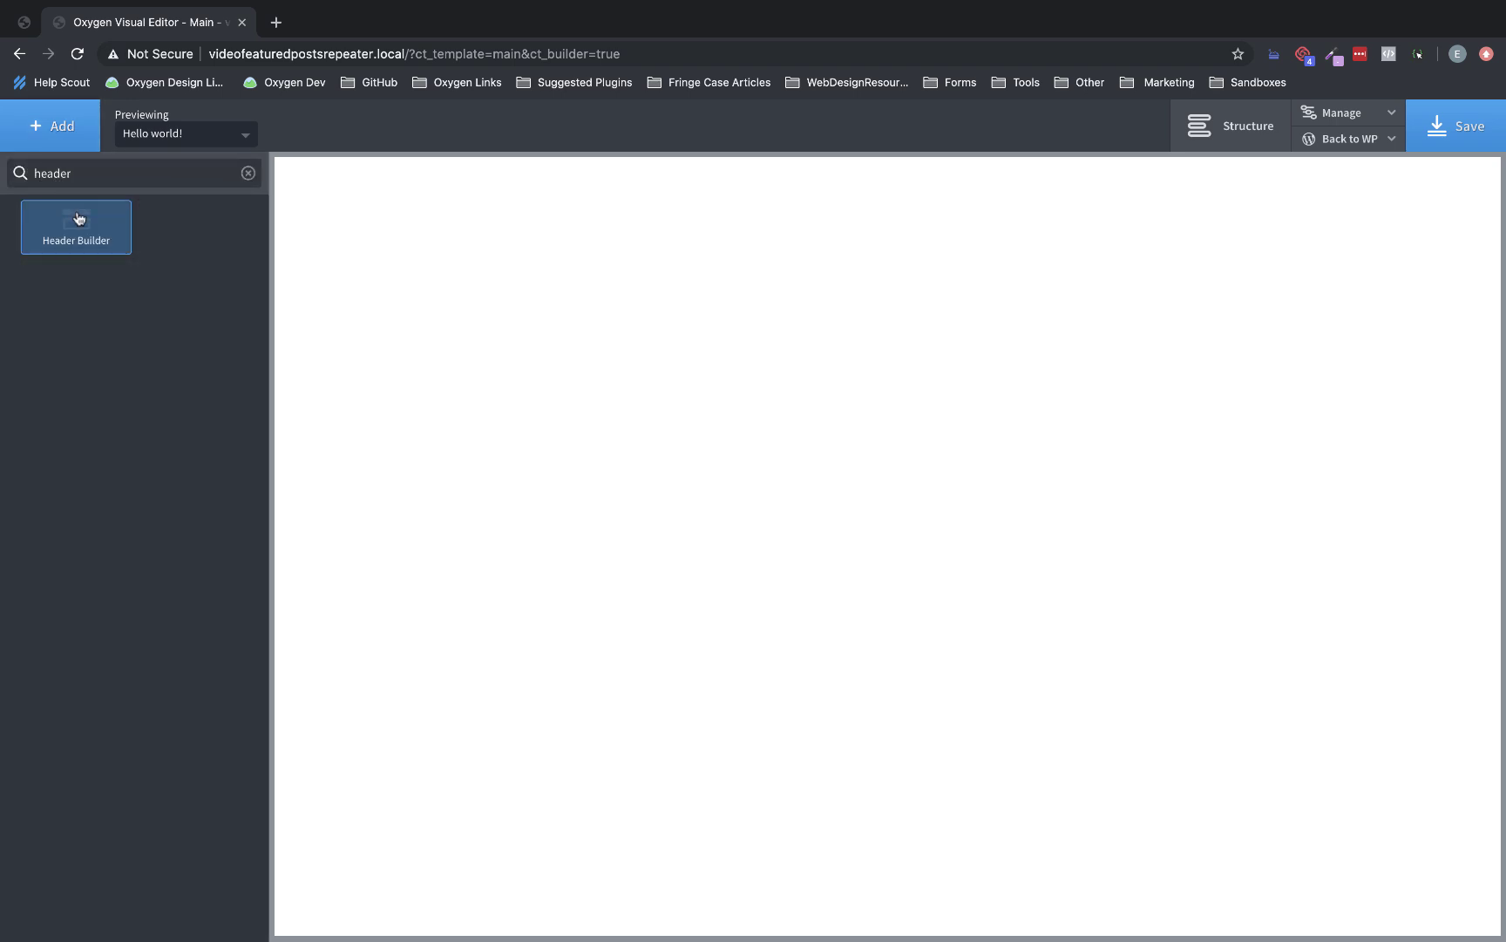
click(86, 249)
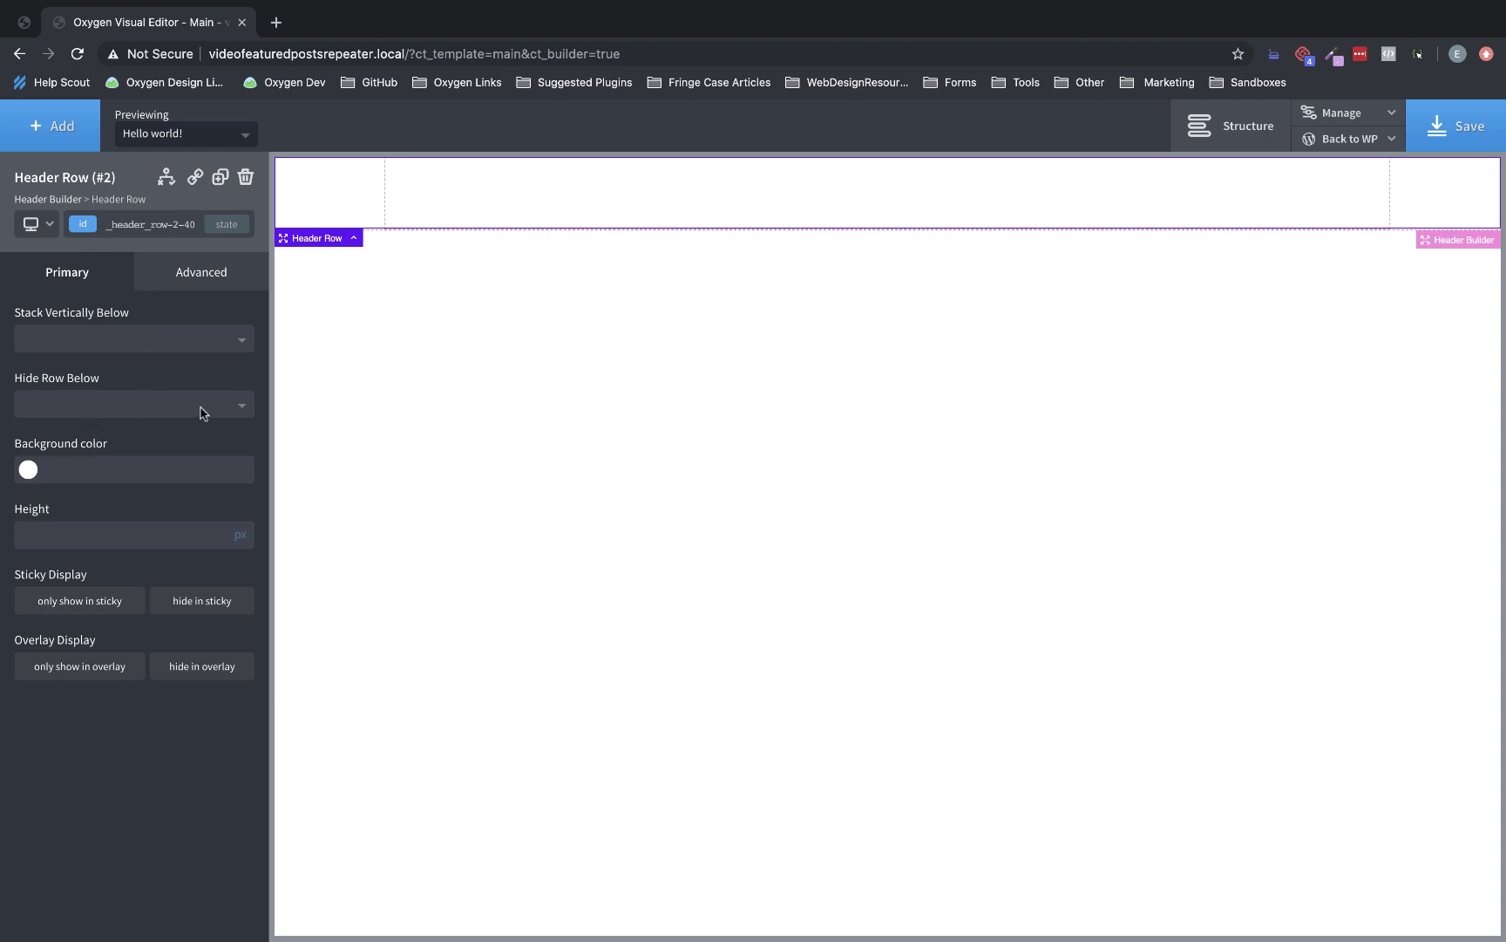
Set the header row's background color to the global color boldred.
click(33, 471)
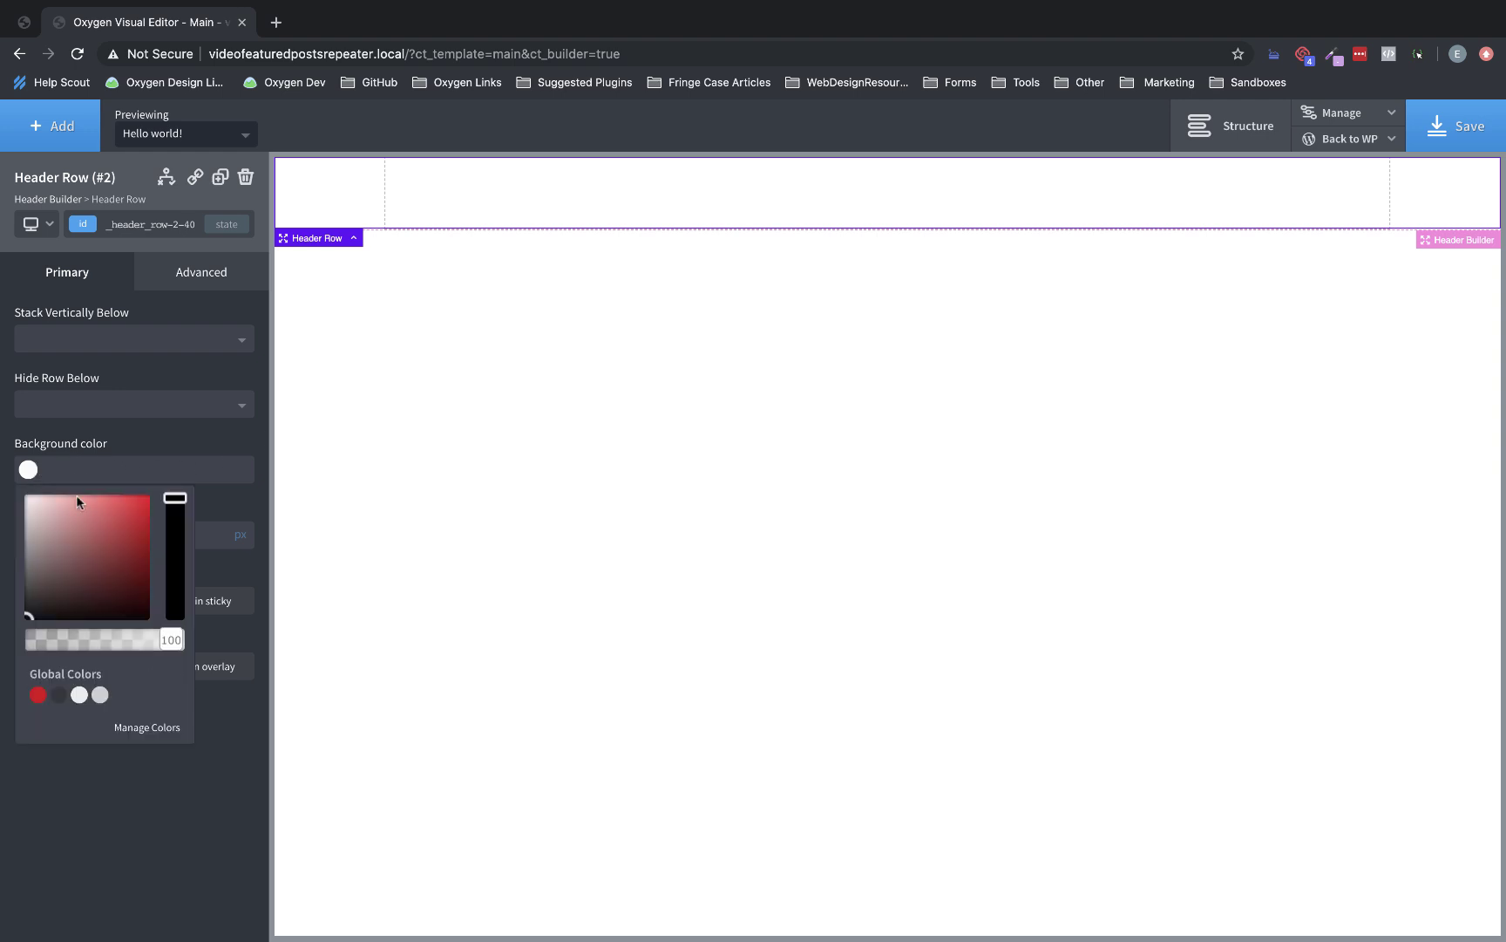
click(37, 695)
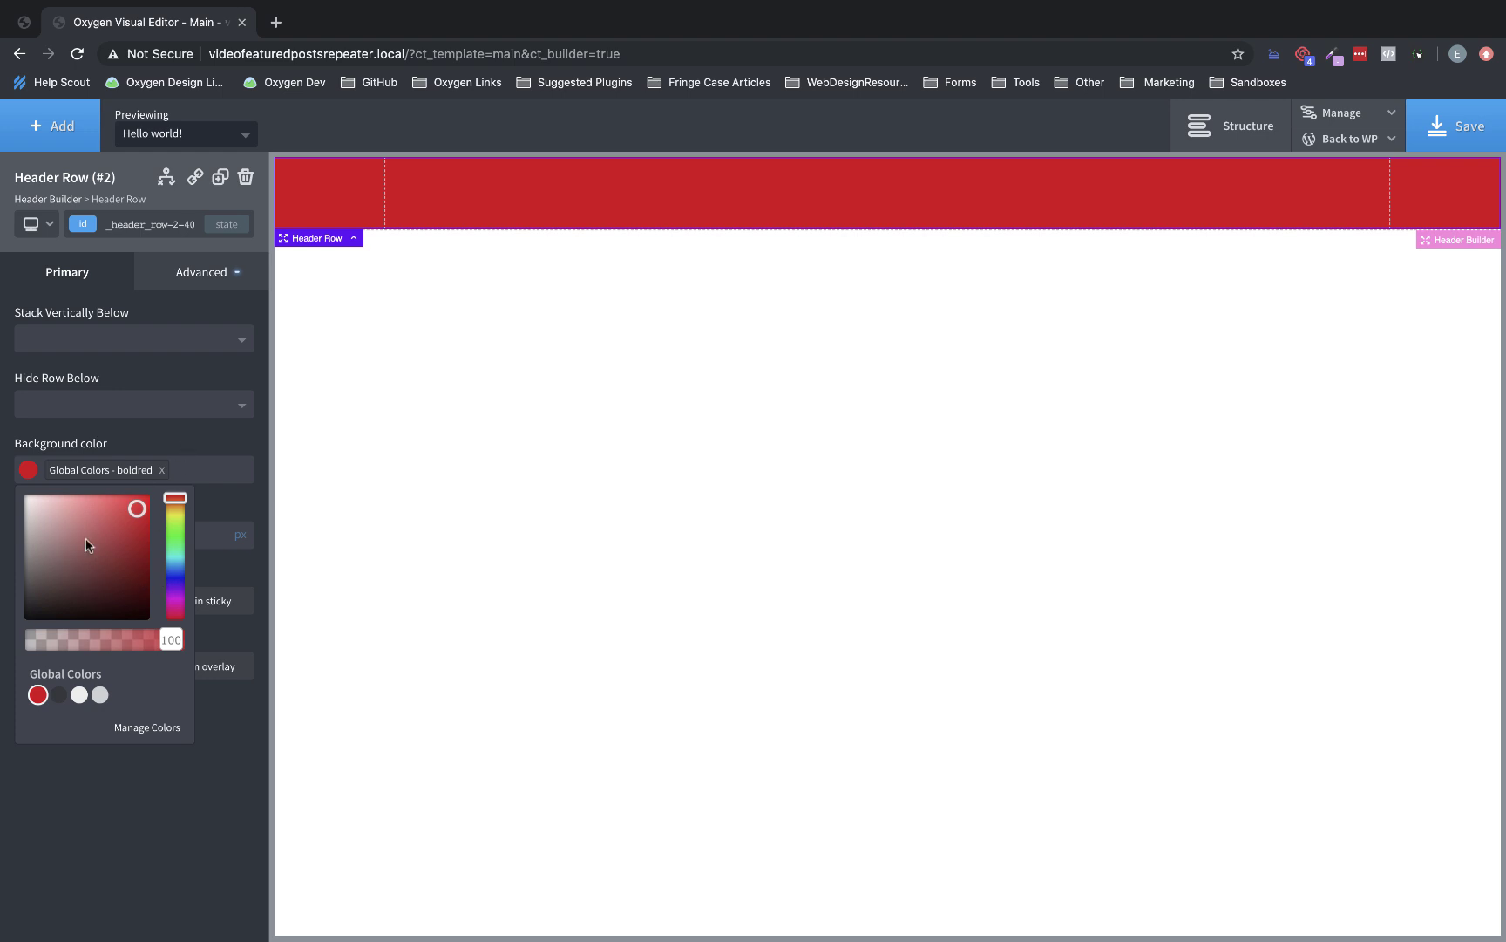
click(191, 436)
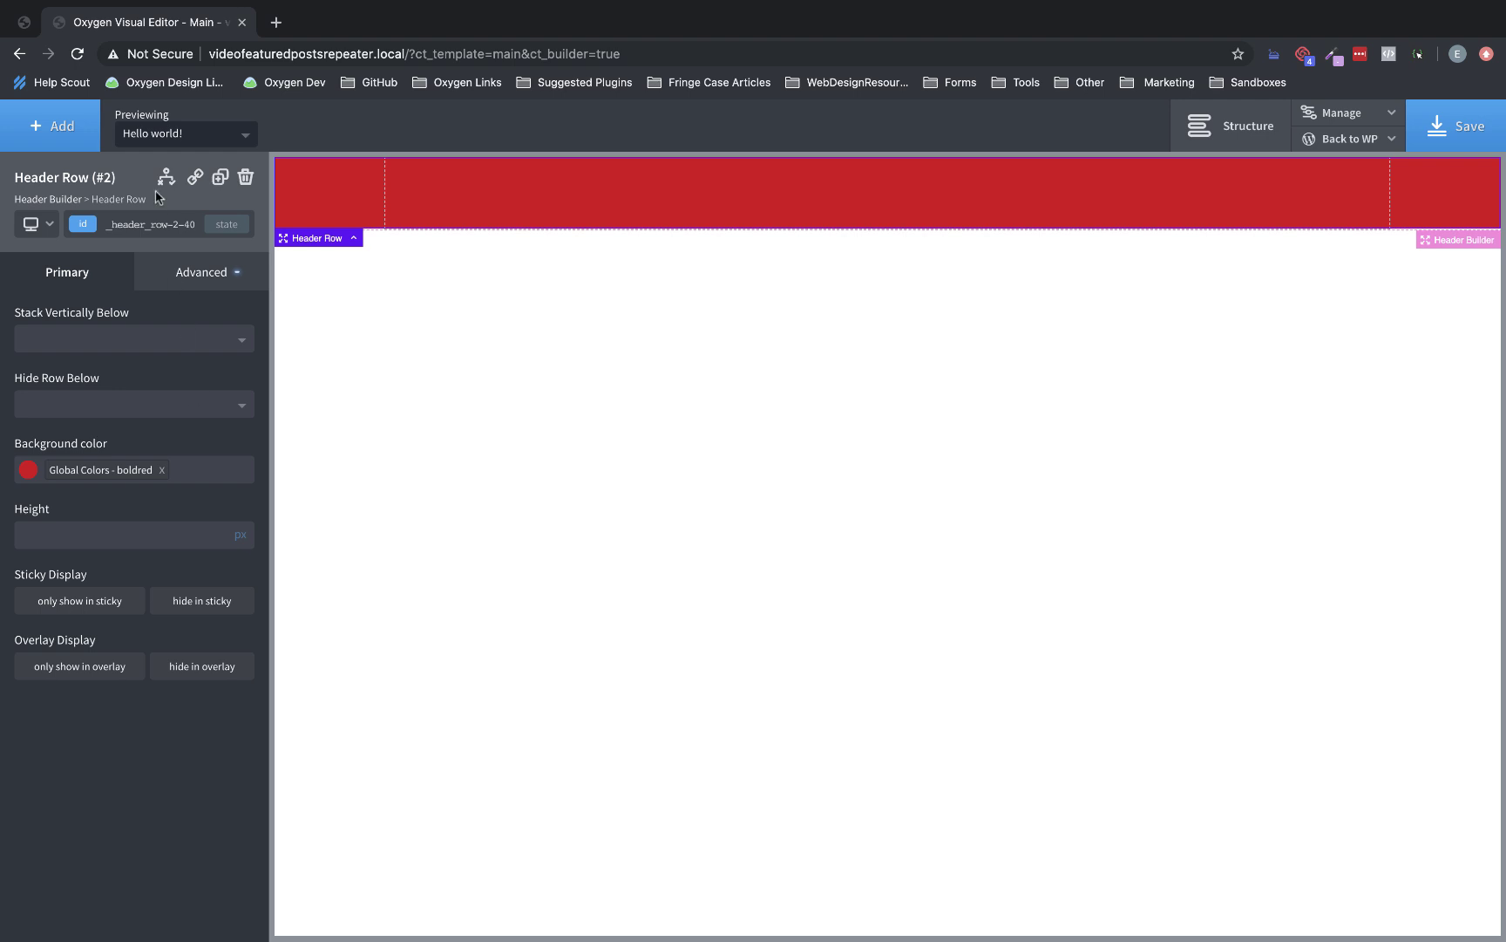
Add a div to the left part of the header row and place an icon element inside it.
click(53, 140)
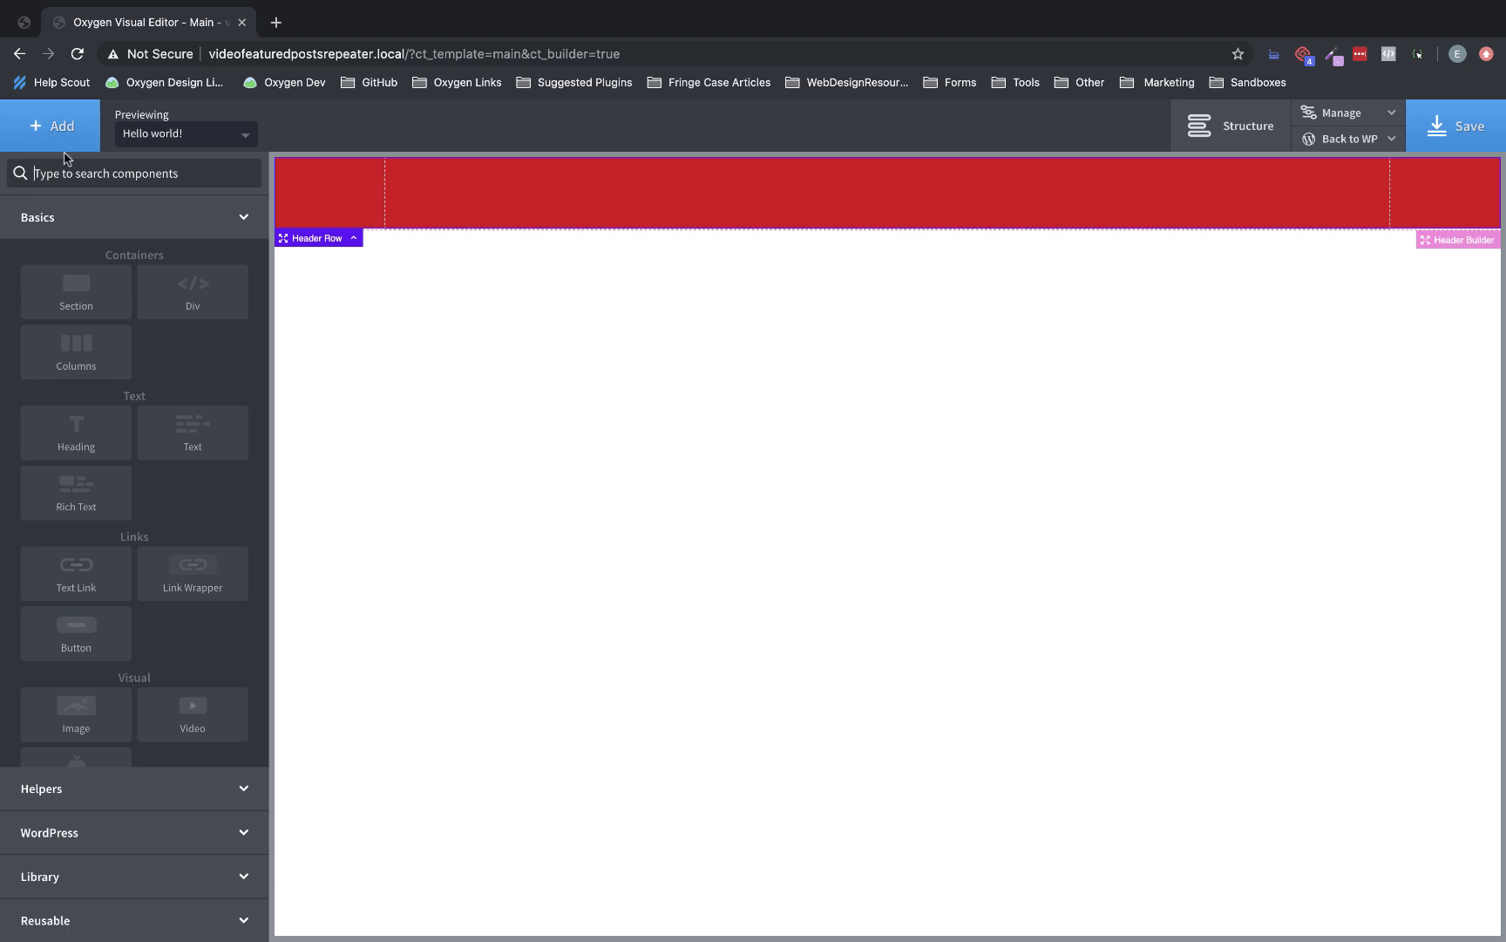
click(80, 176)
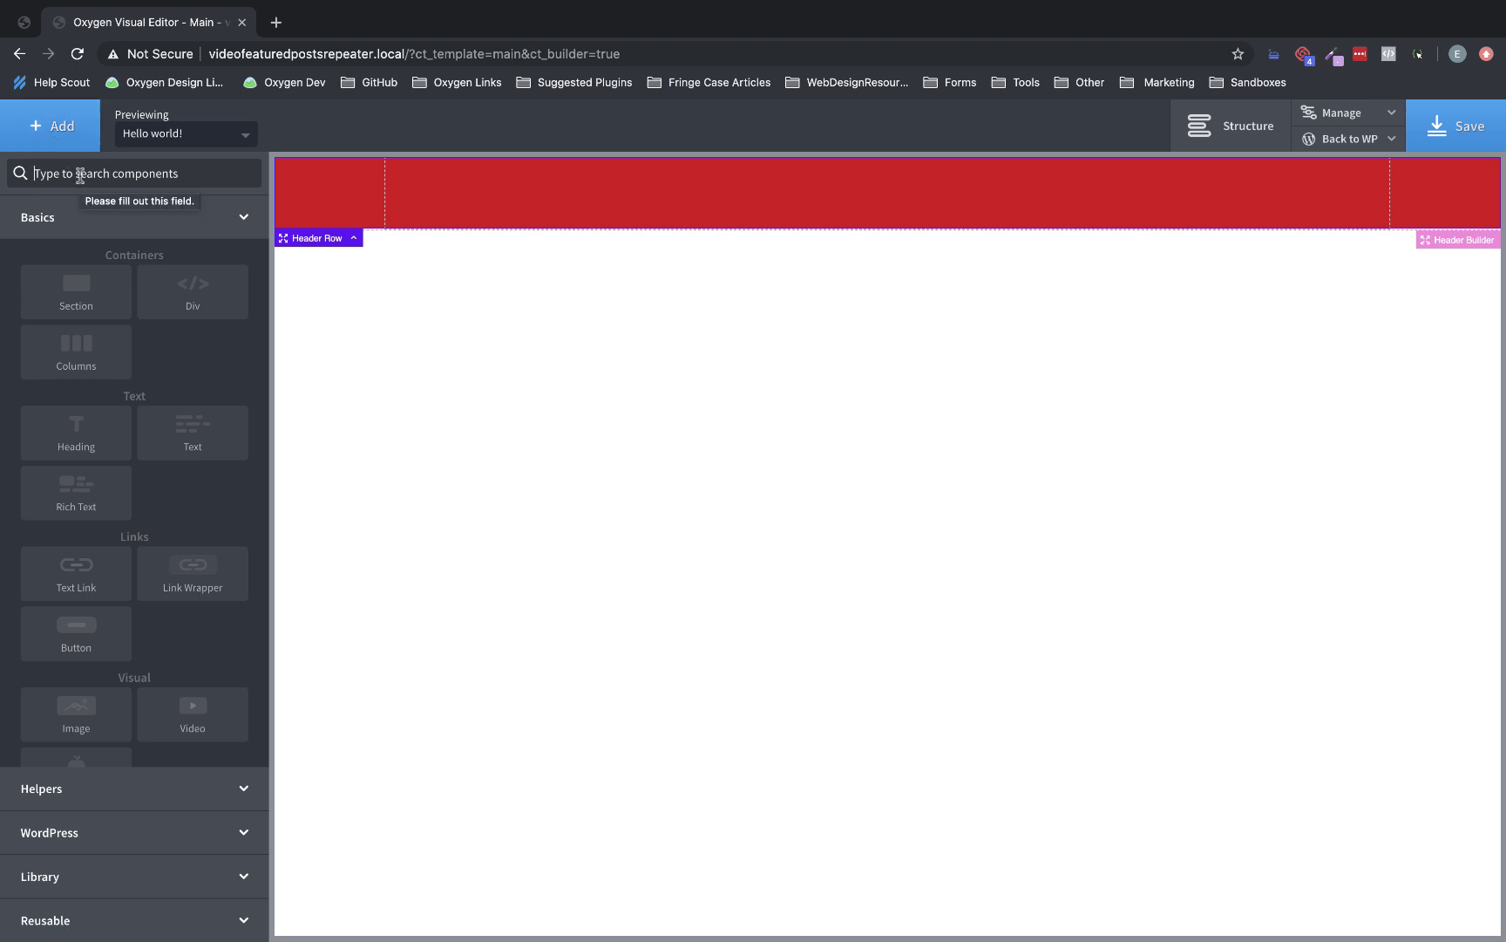
text(div)
click(100, 231)
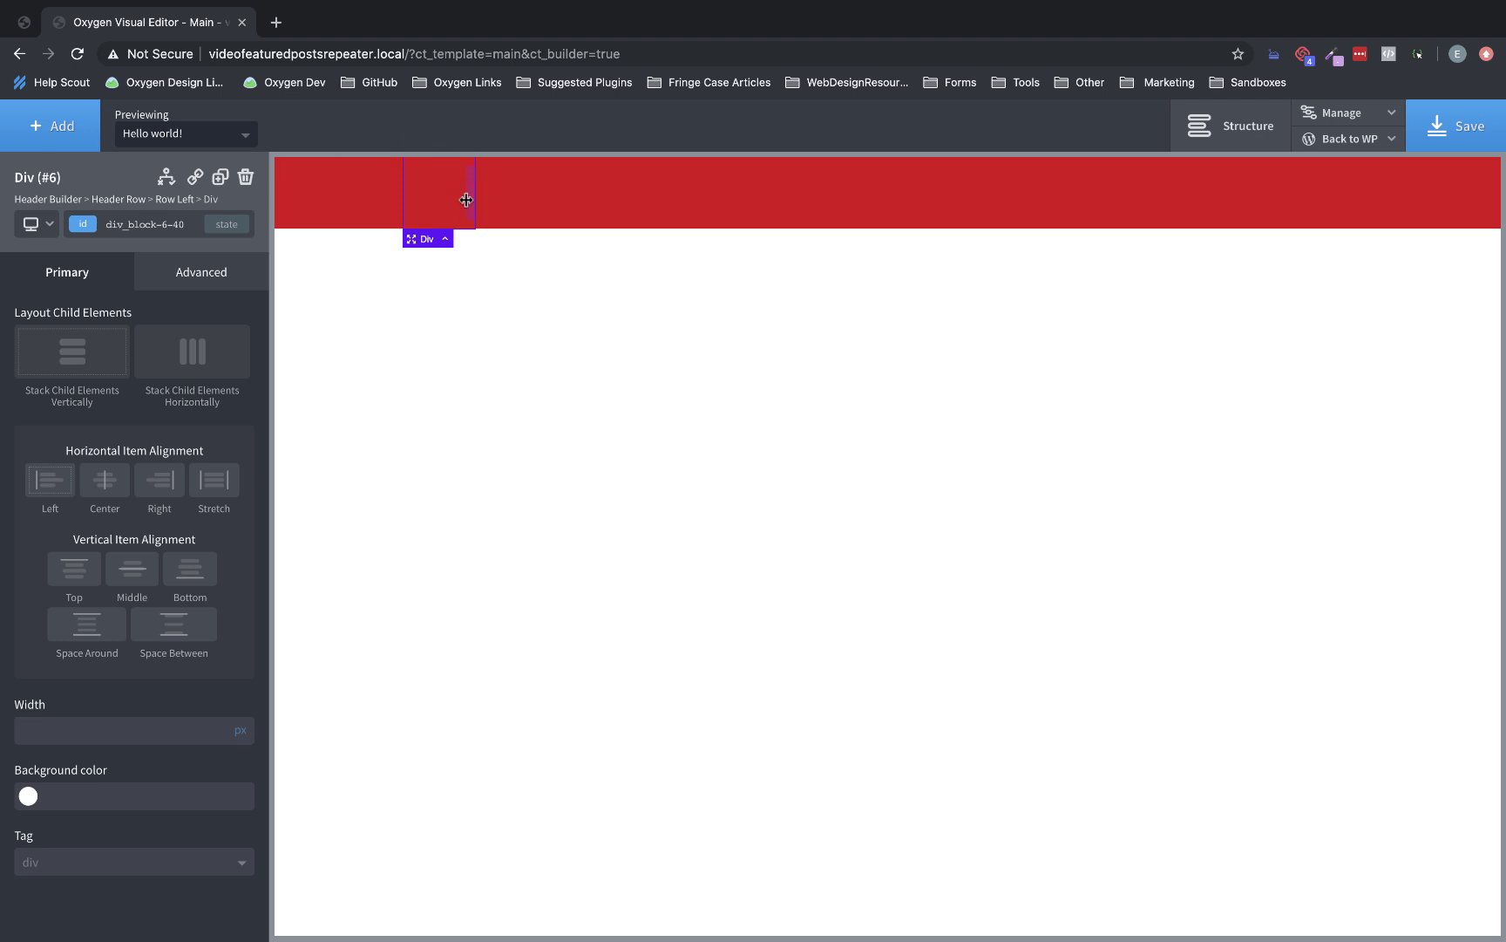
click(51, 131)
text(icon)
click(185, 224)
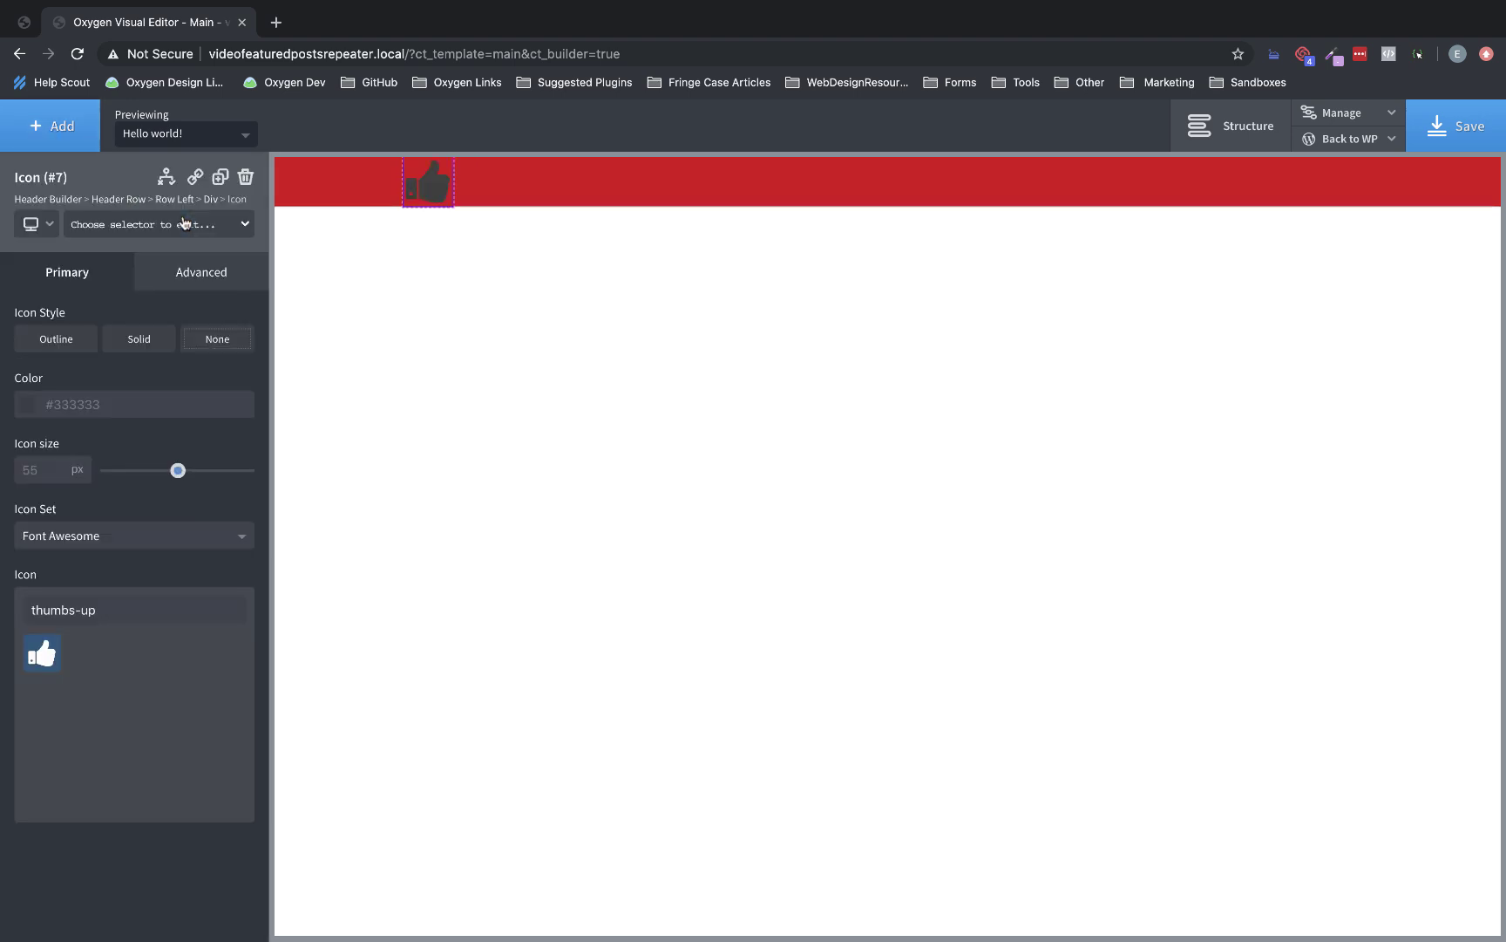
Add a nested div below the thumbs-up icon, containing a heading and a text element.
click(54, 126)
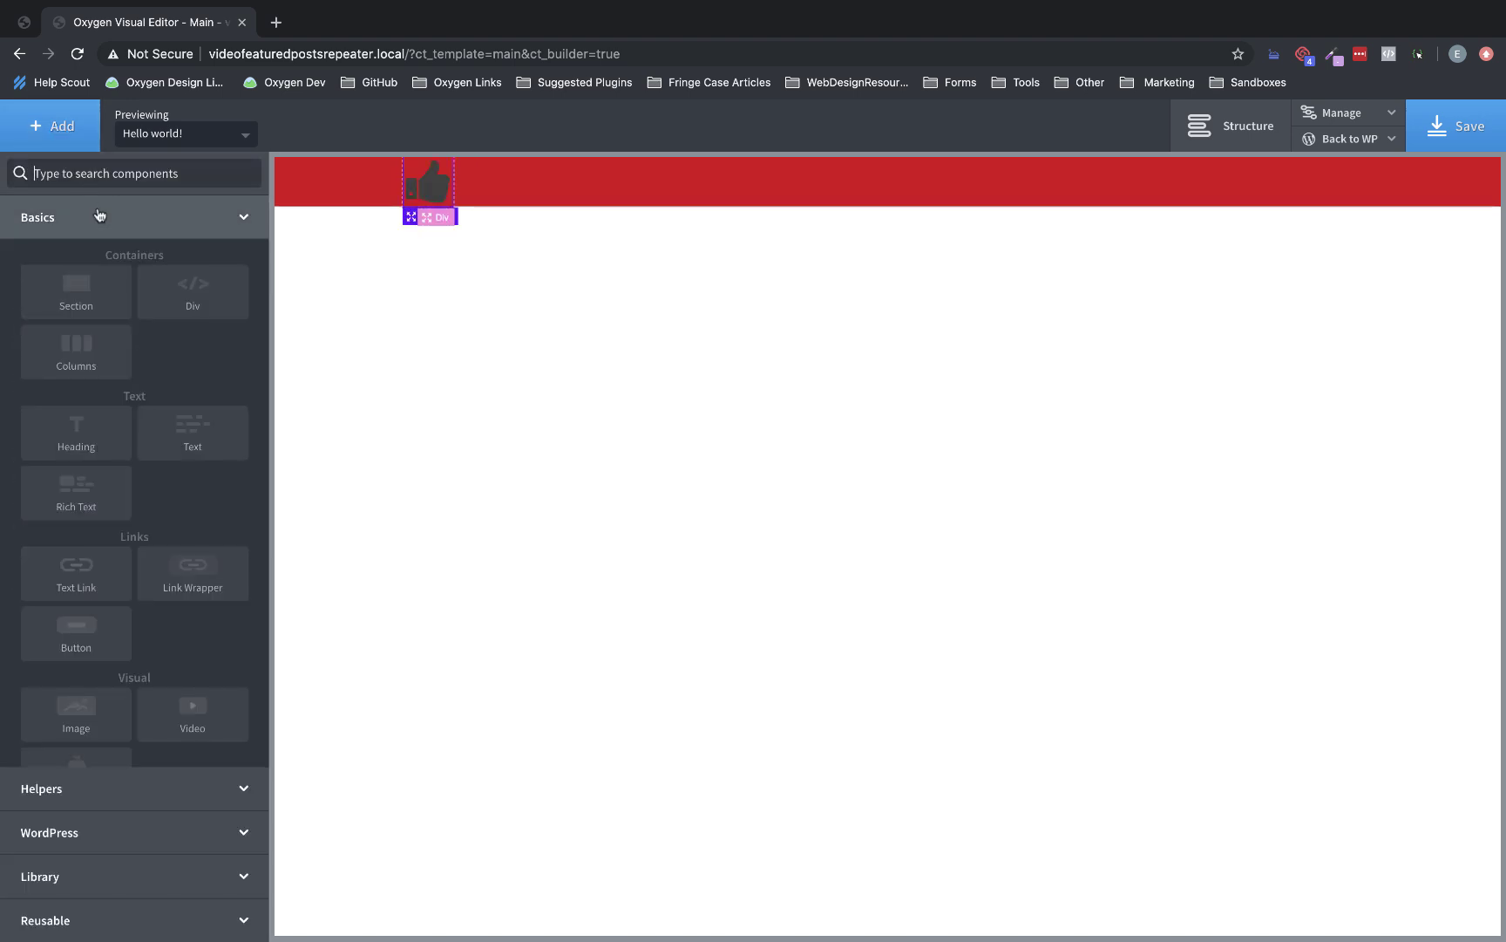
text(div)
click(86, 227)
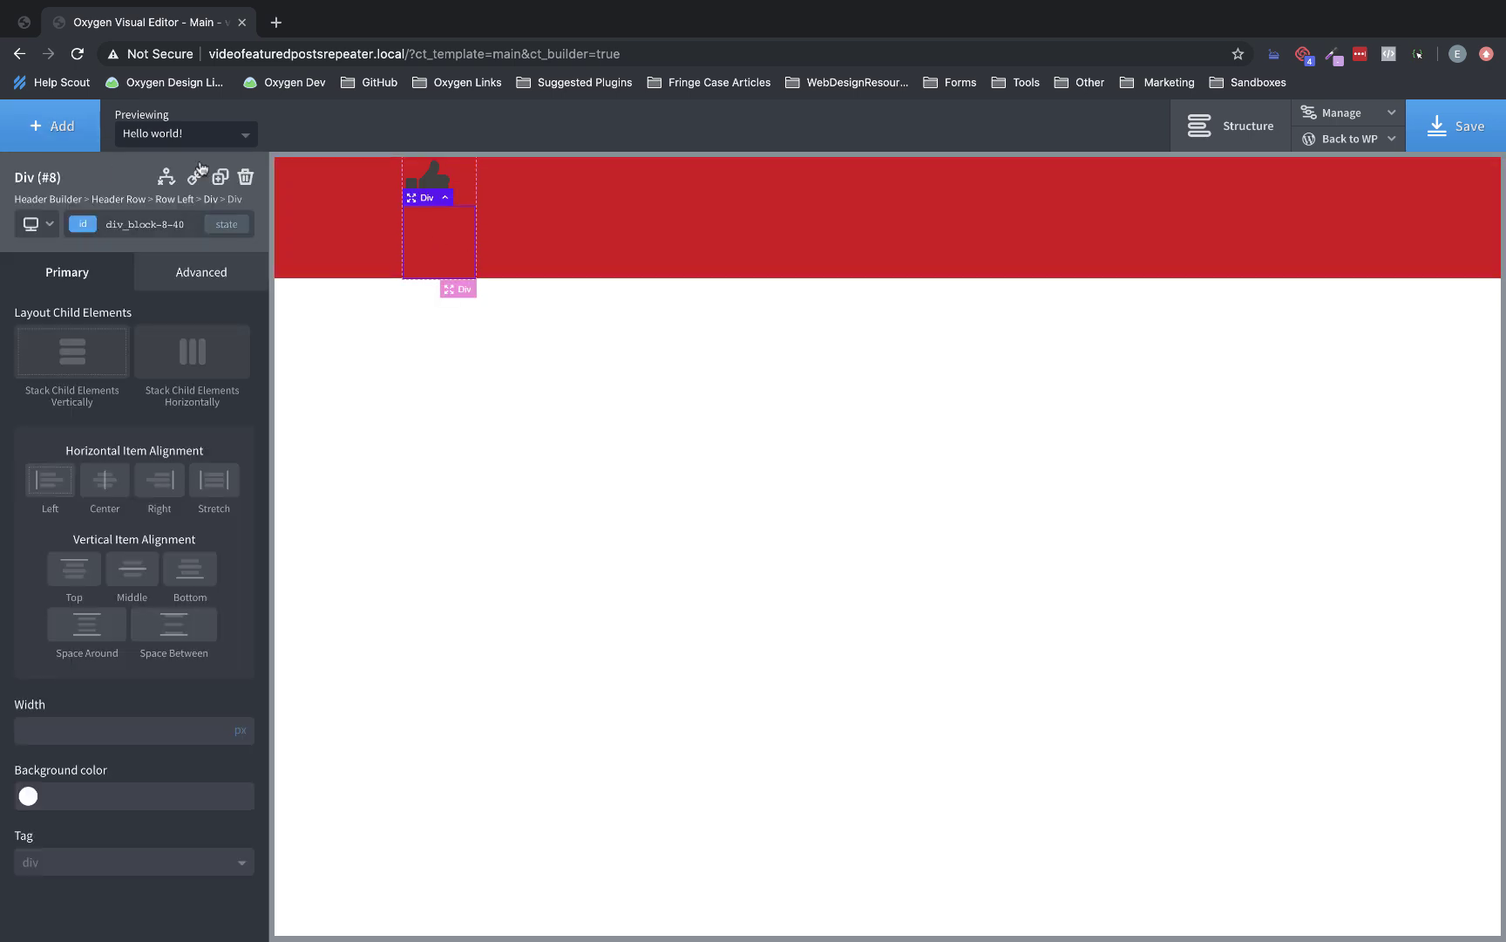
click(48, 126)
text(heading)
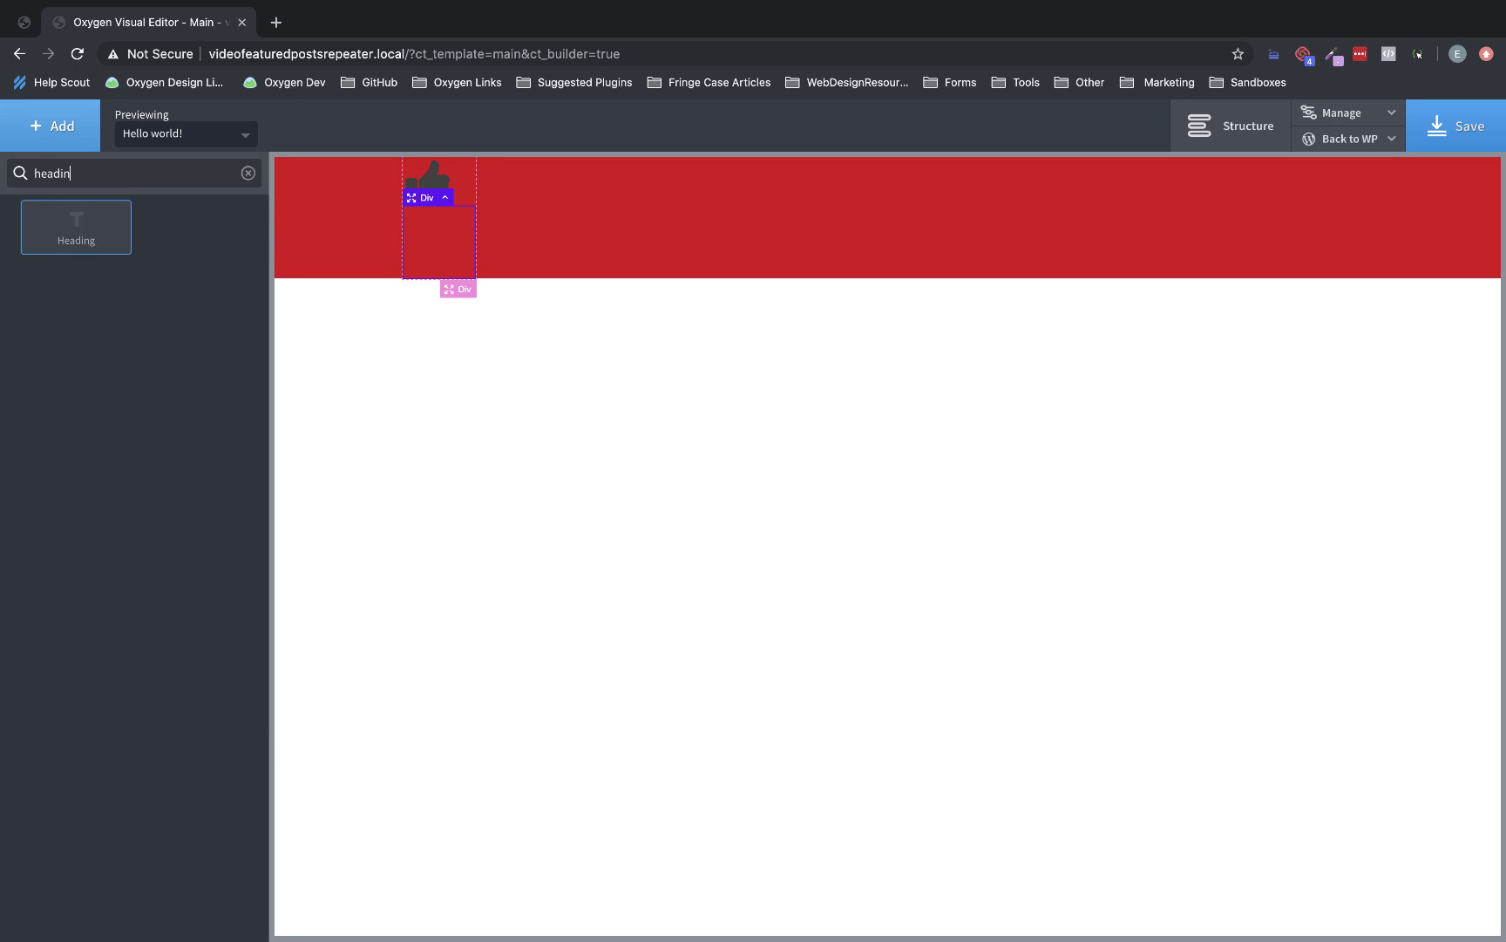
click(71, 228)
click(50, 131)
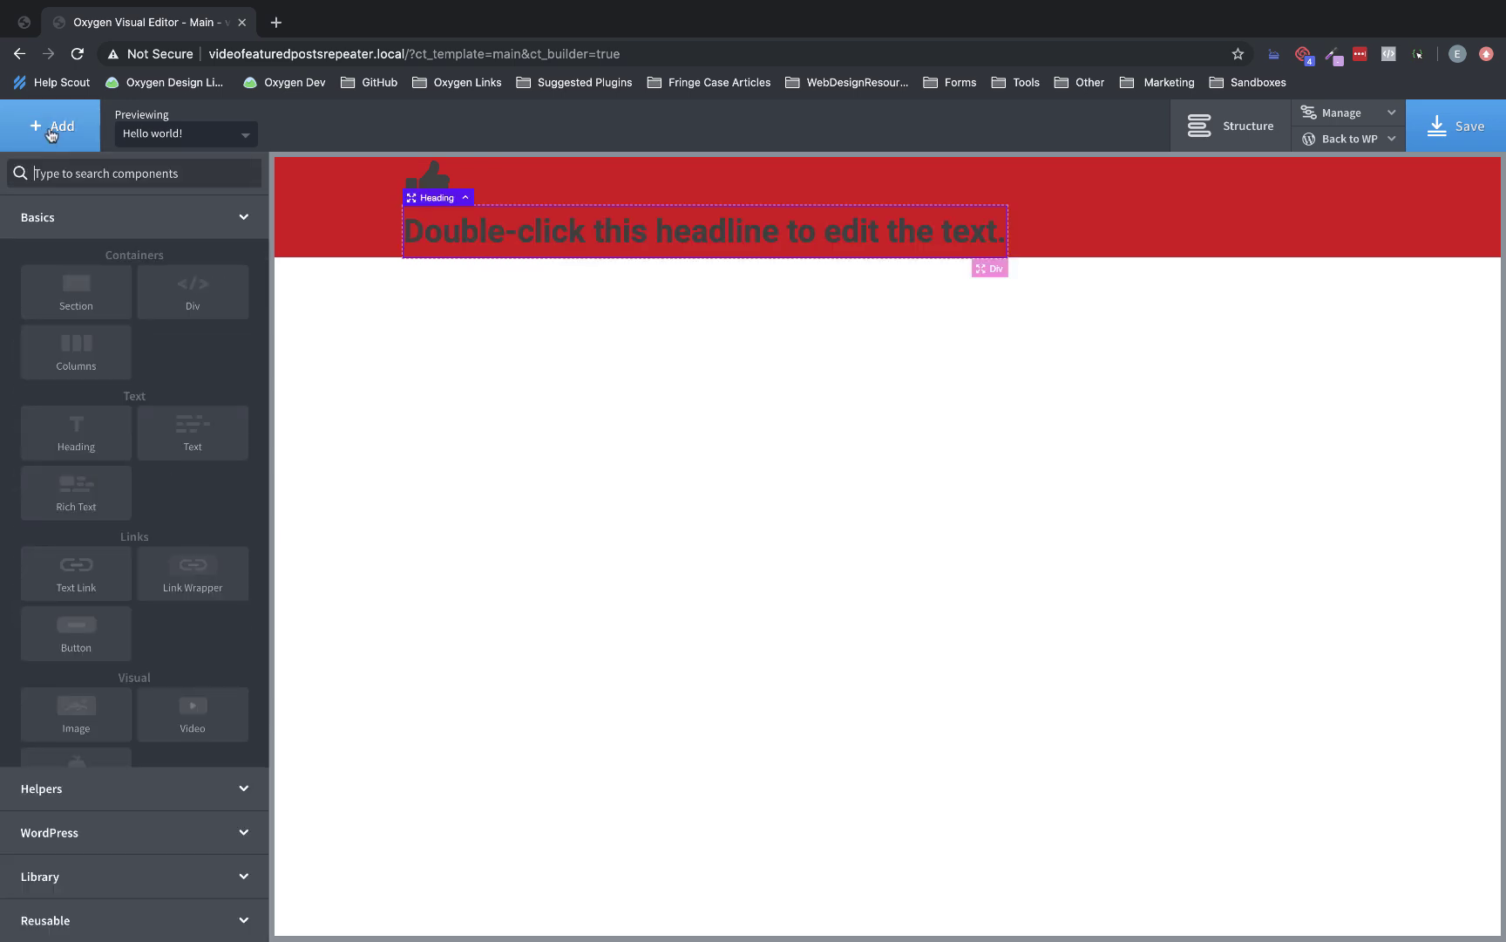
text(text)
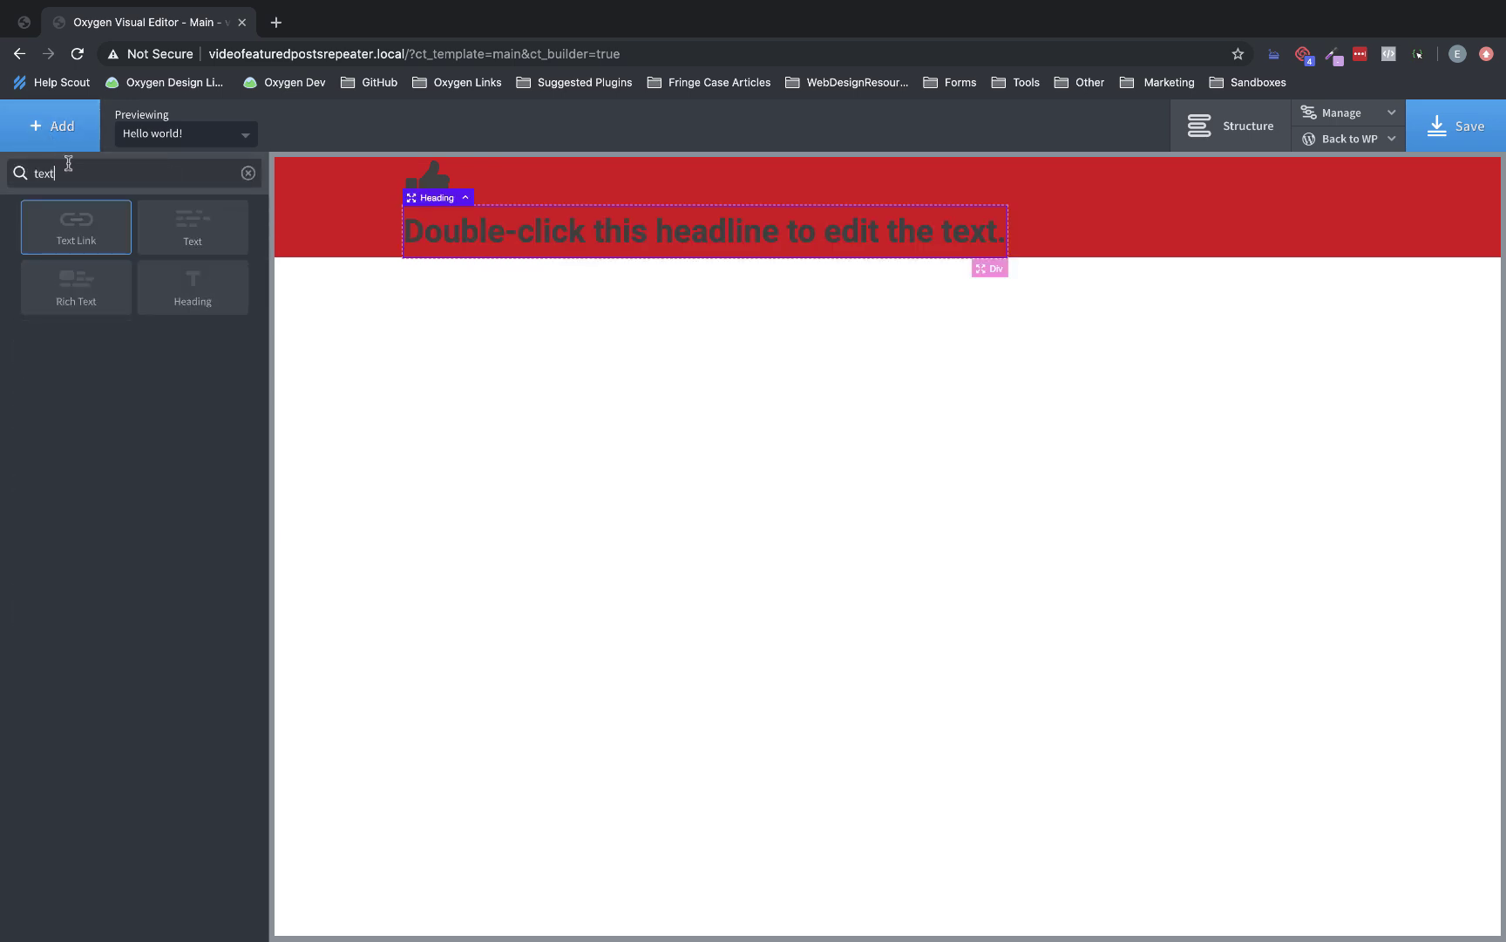
click(177, 228)
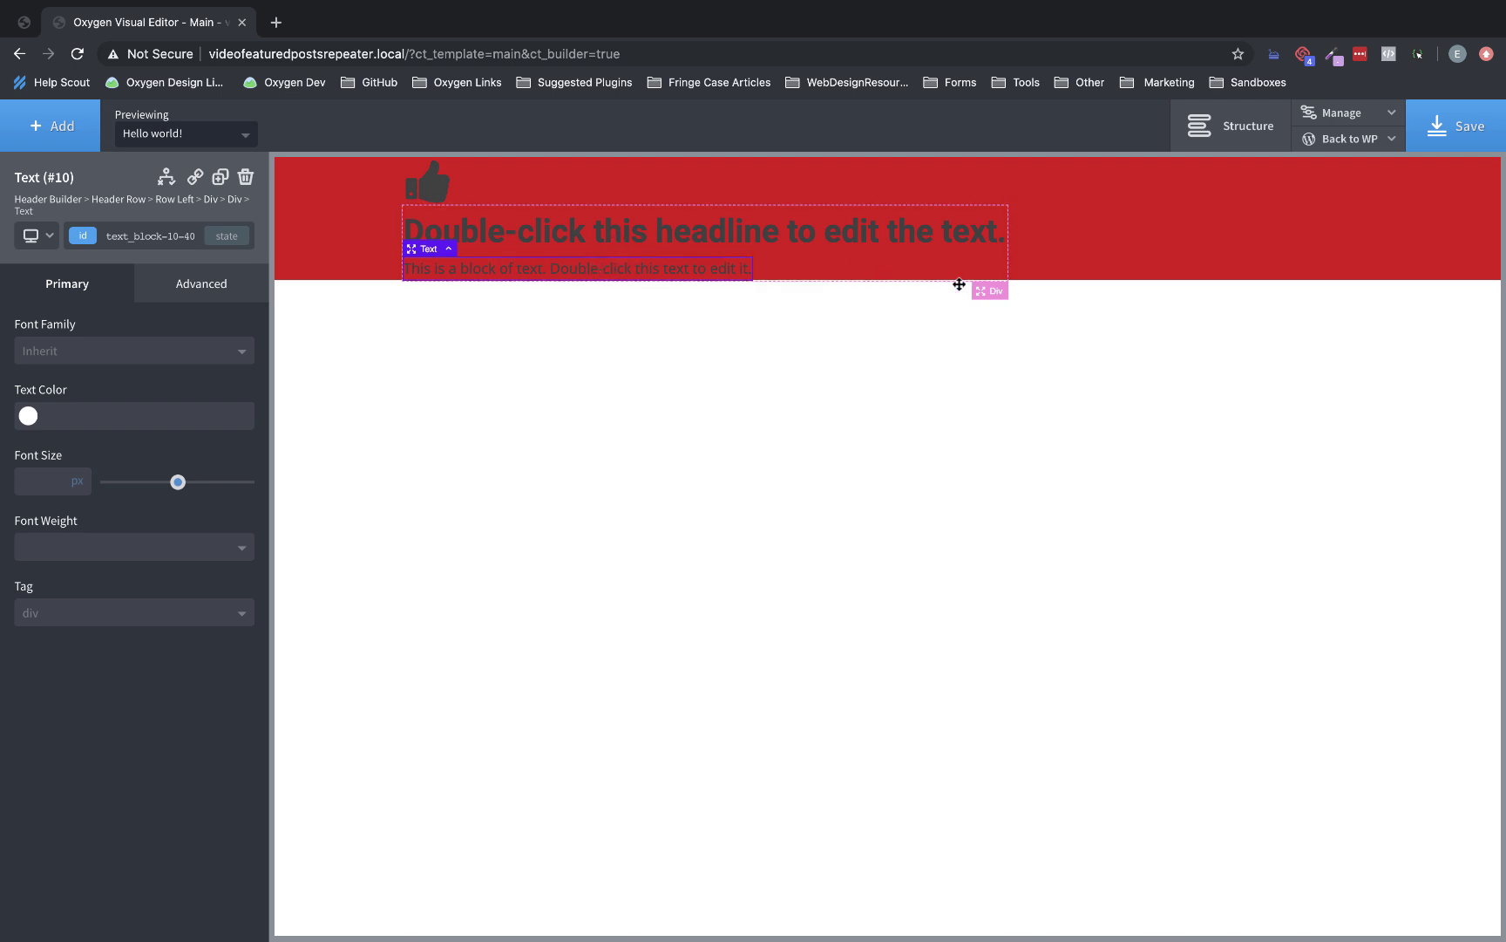
Set the background color of the outer div around the icon and headline to #ffffff.
click(994, 294)
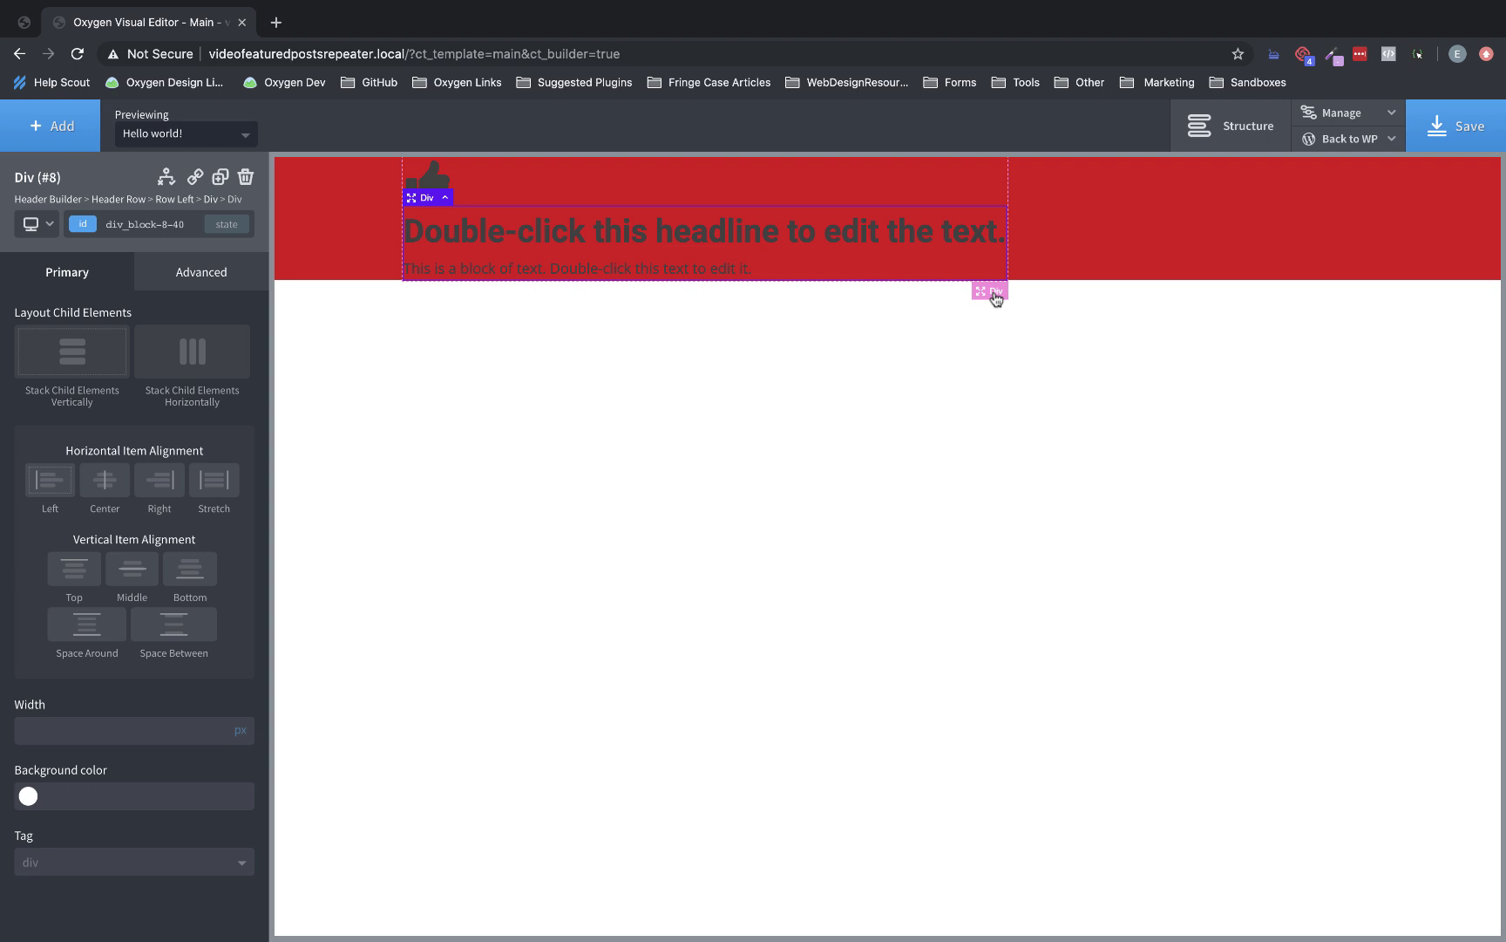
click(995, 294)
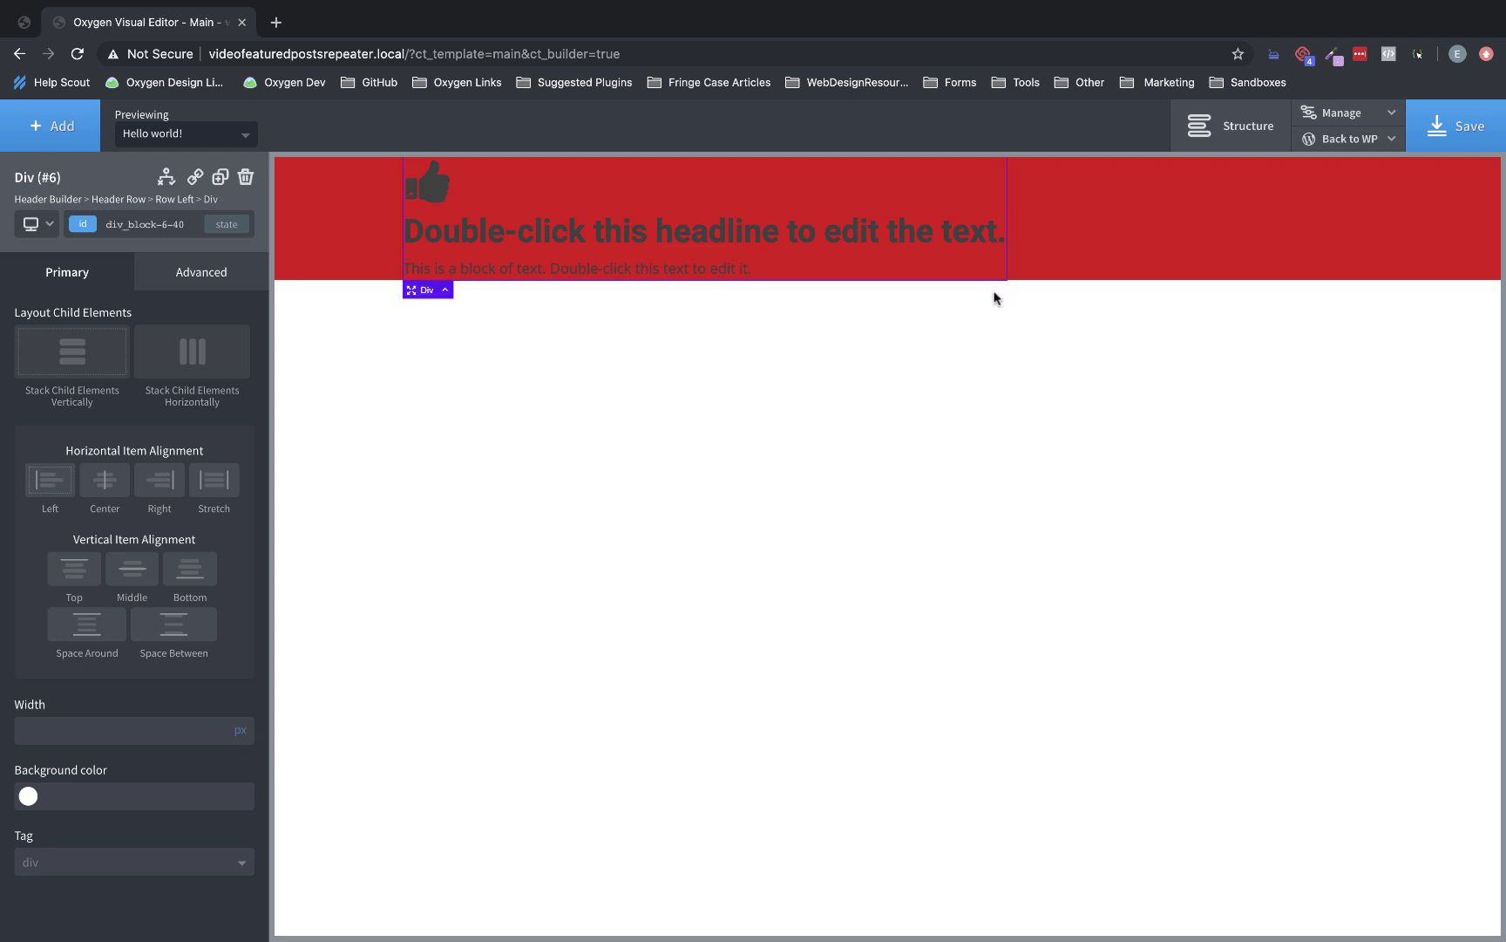
click(212, 275)
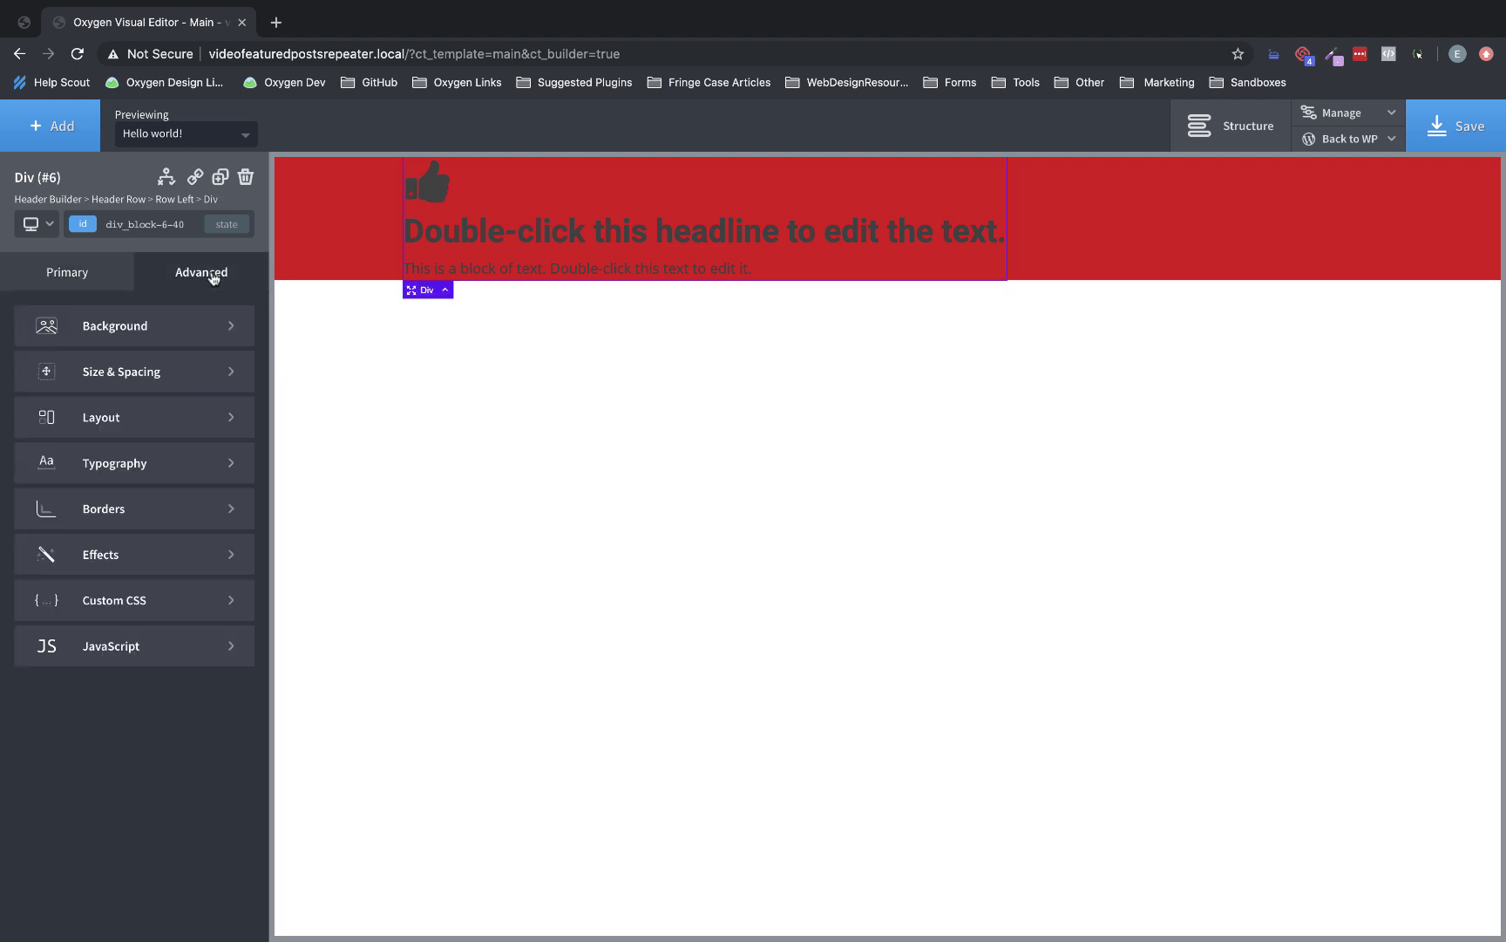
click(181, 314)
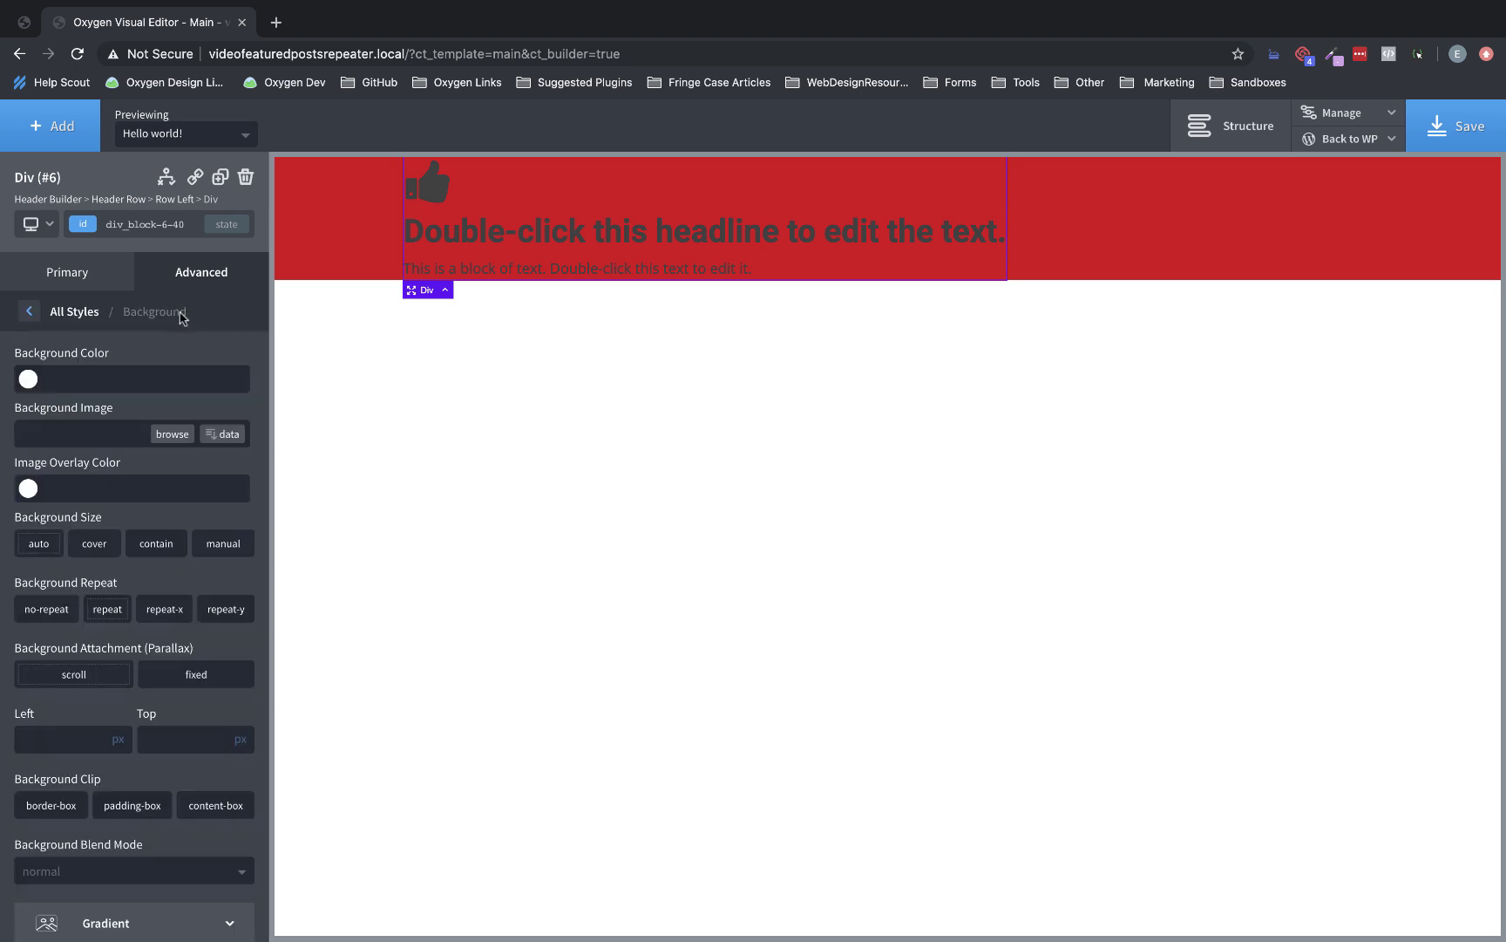
click(28, 379)
click(48, 443)
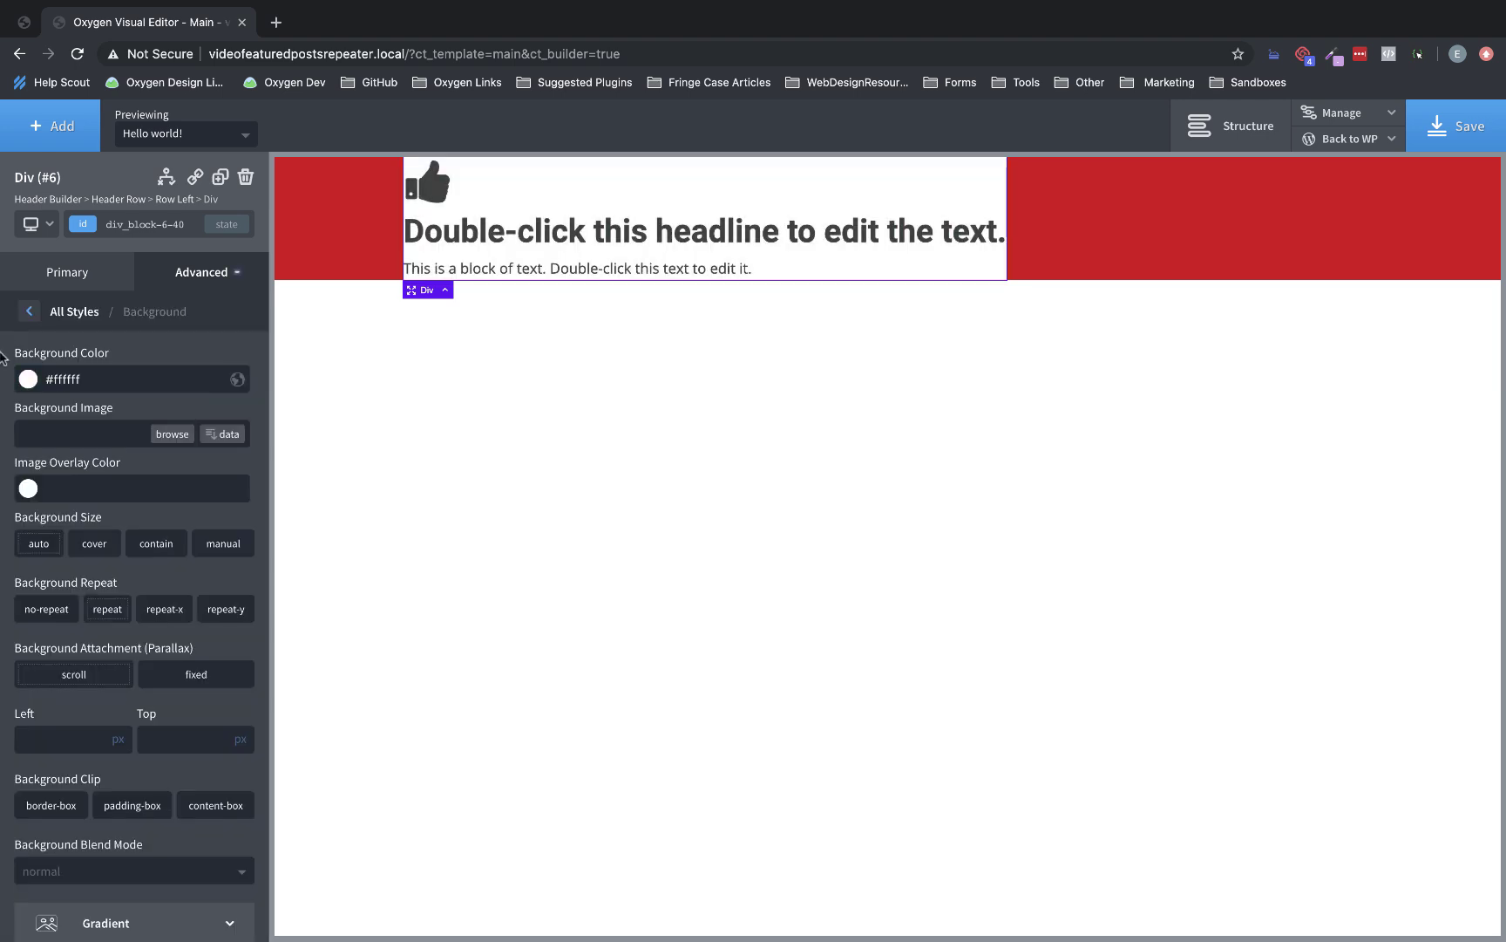
click(176, 273)
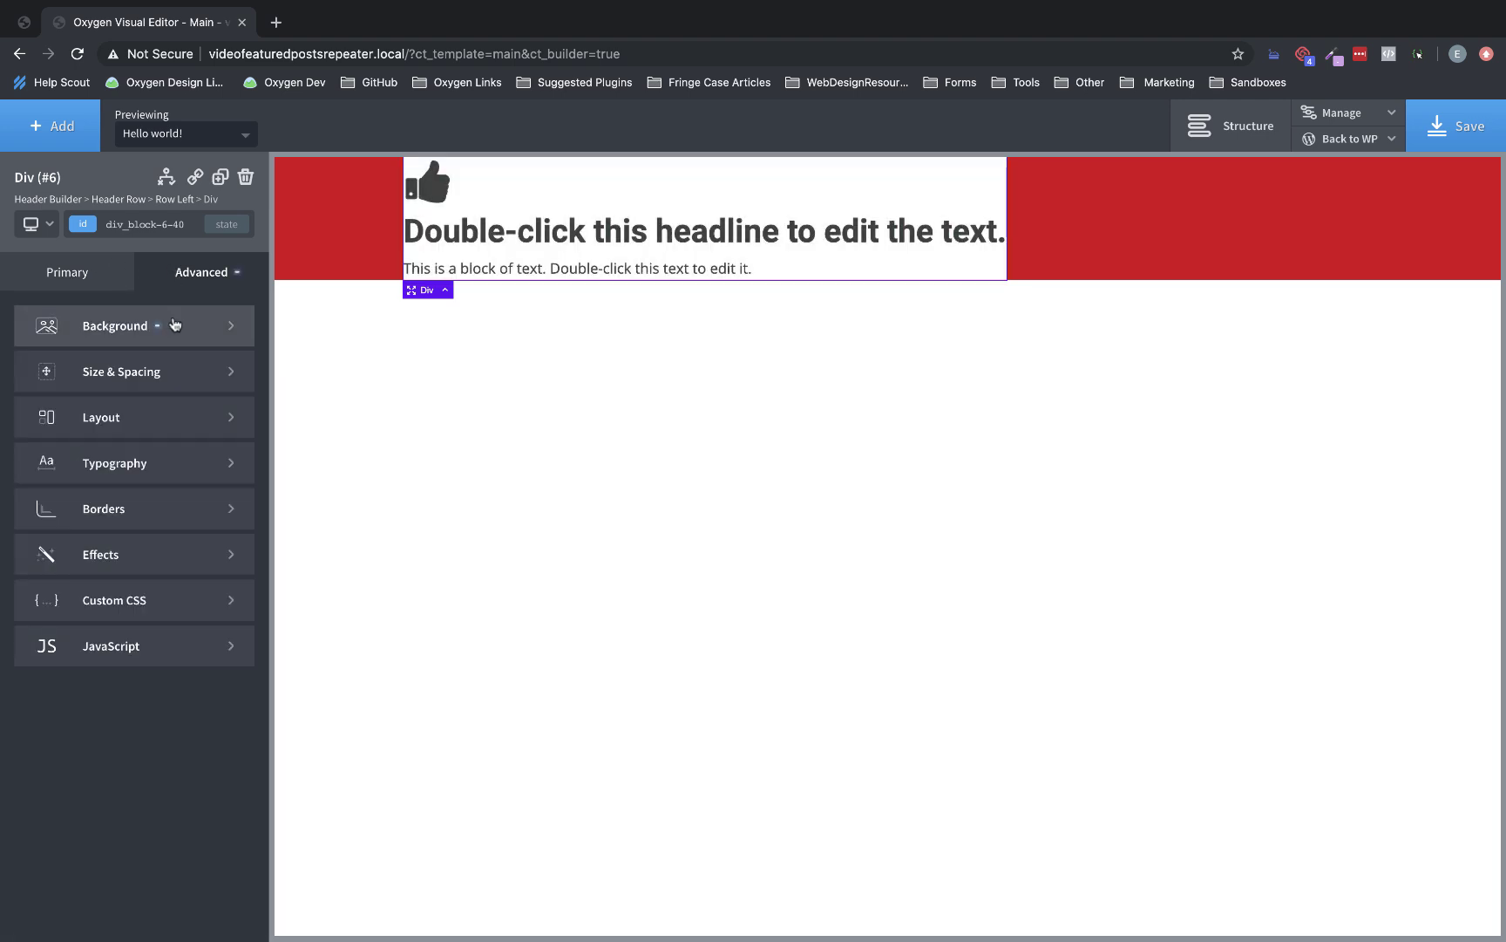
Set the padding of the outer white div to 16 px on all four sides.
click(167, 367)
click(69, 376)
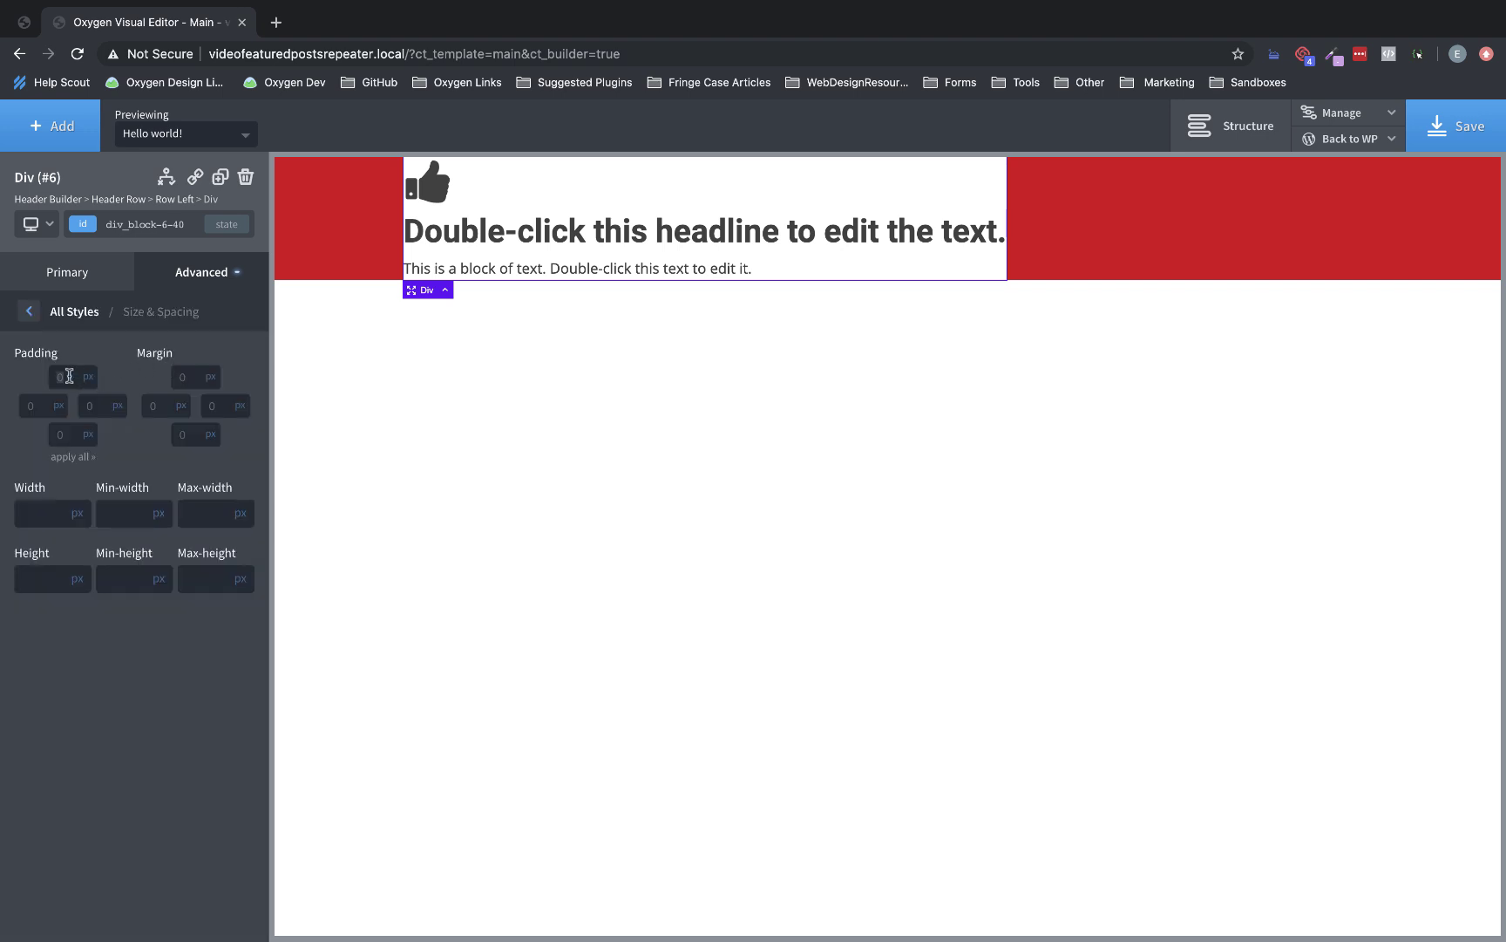
text(16)
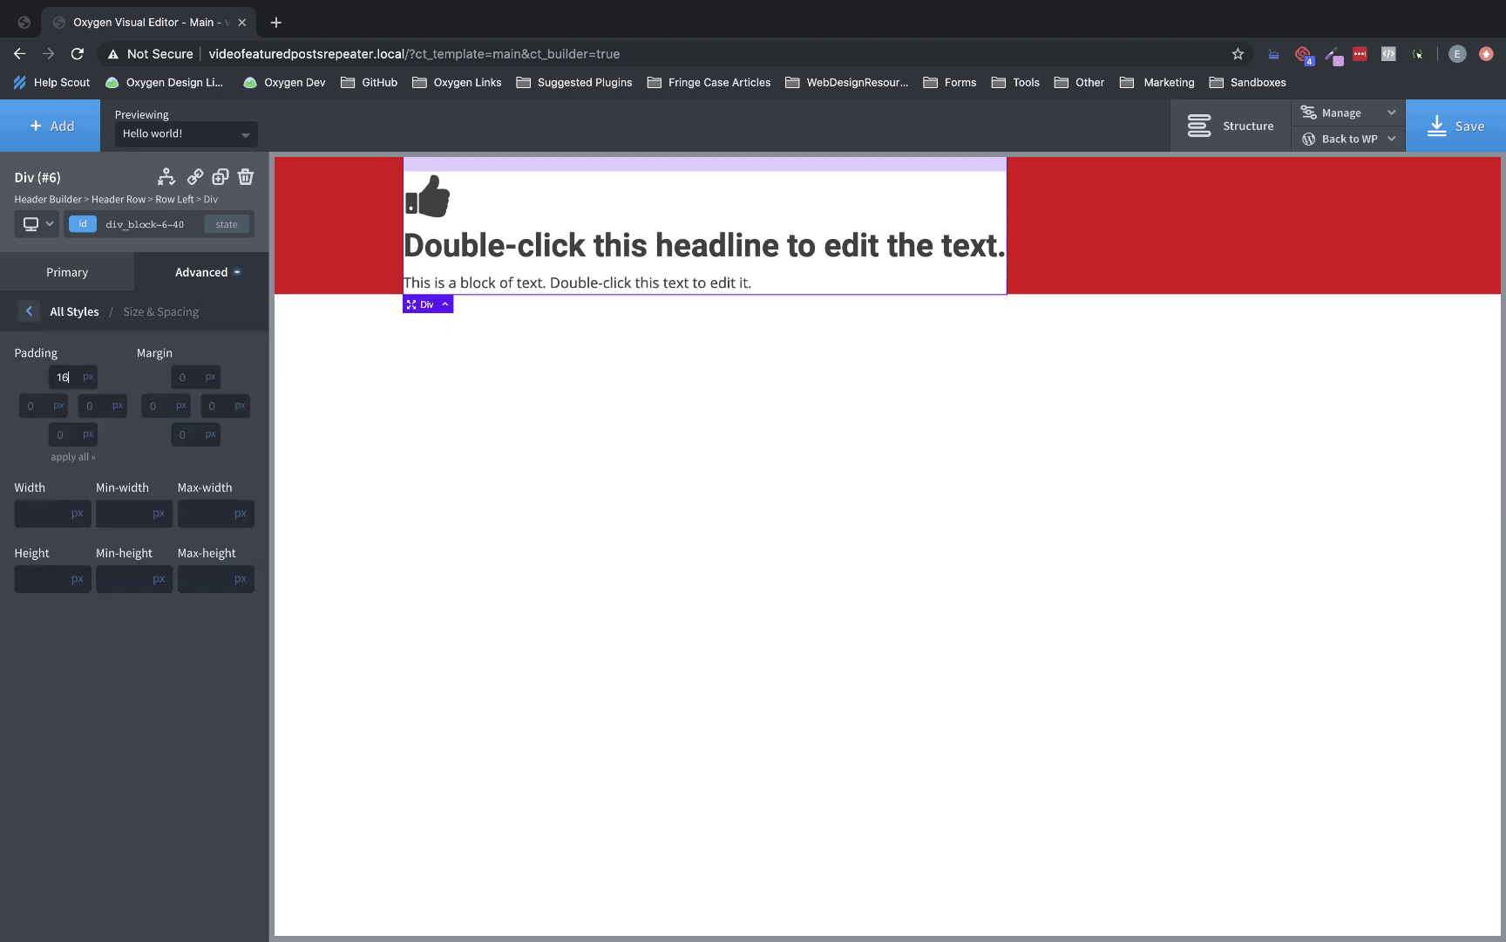
click(67, 457)
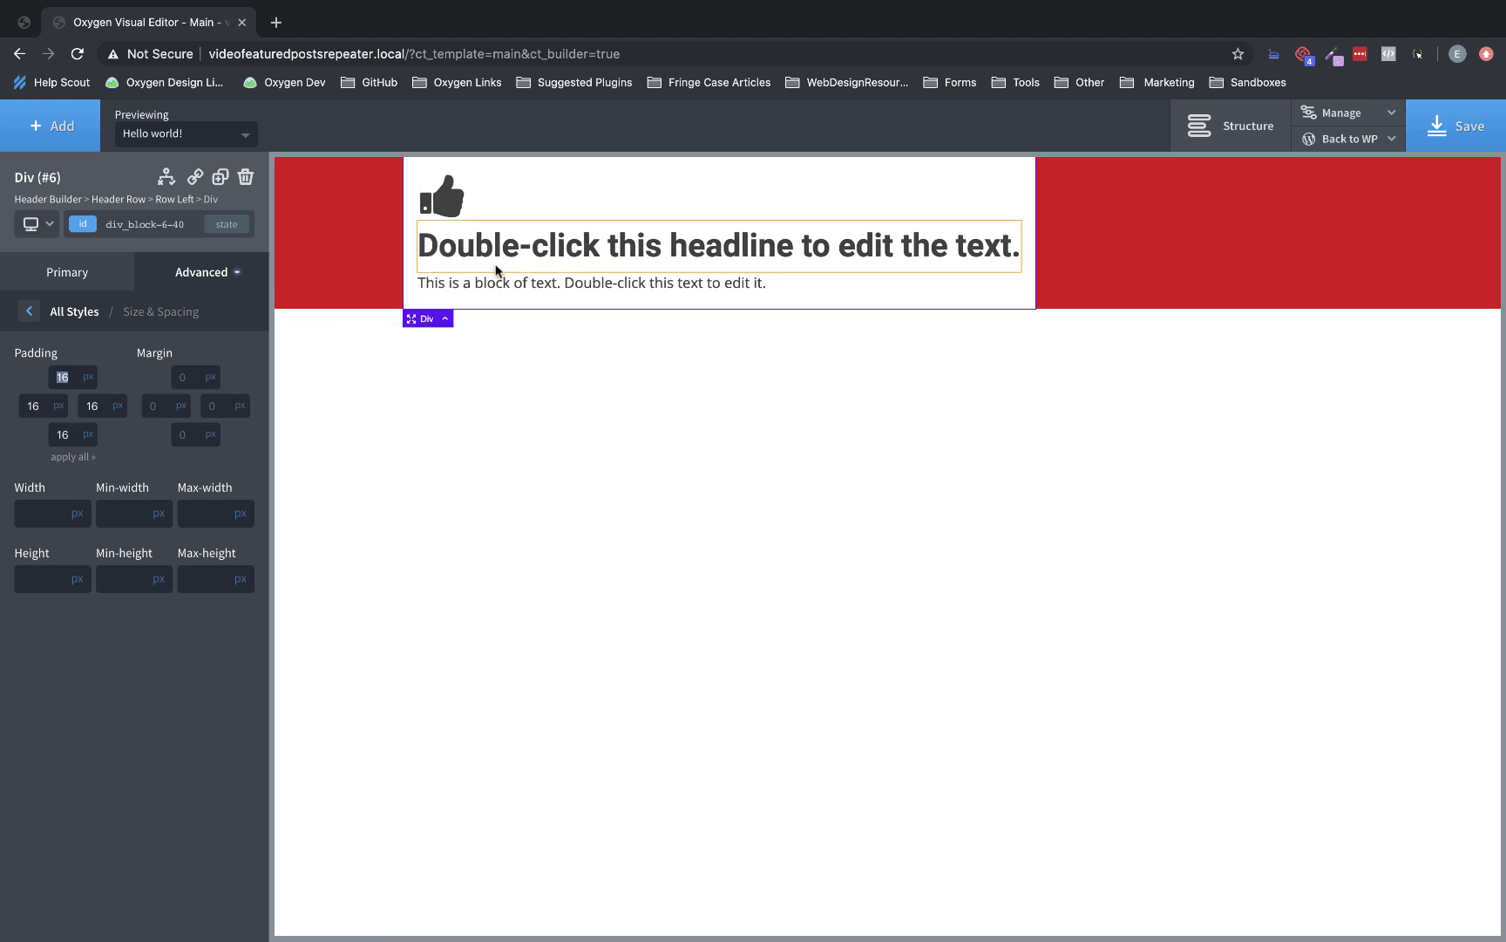
Replace the thumbs-up icon with the rocket icon from the Font Awesome set.
click(451, 211)
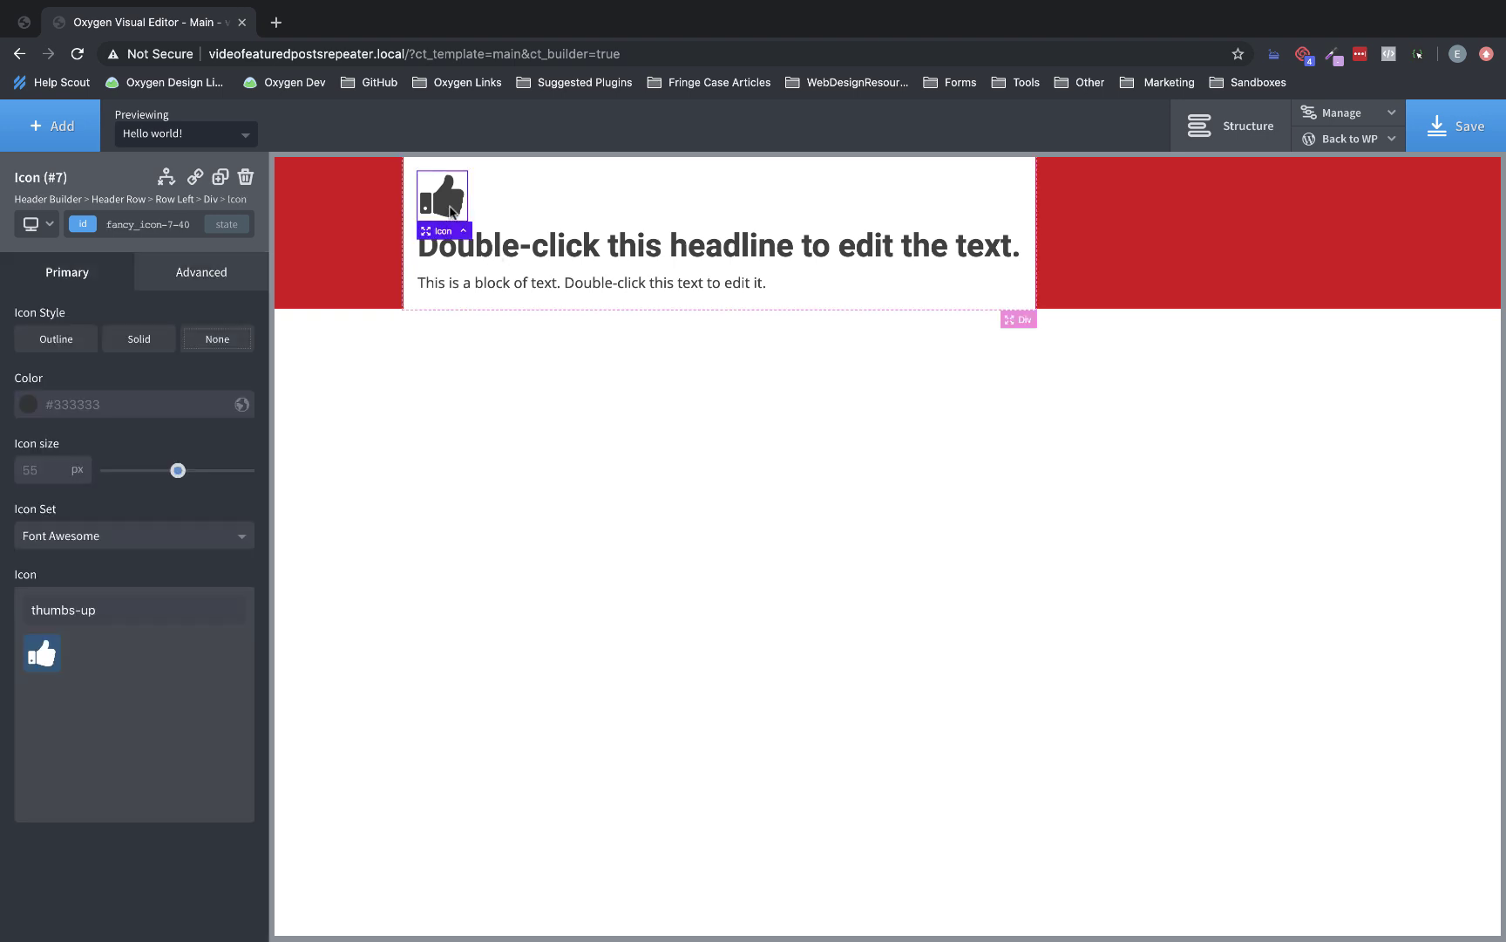
drag(115, 609, 21, 607)
key(BackSpace)
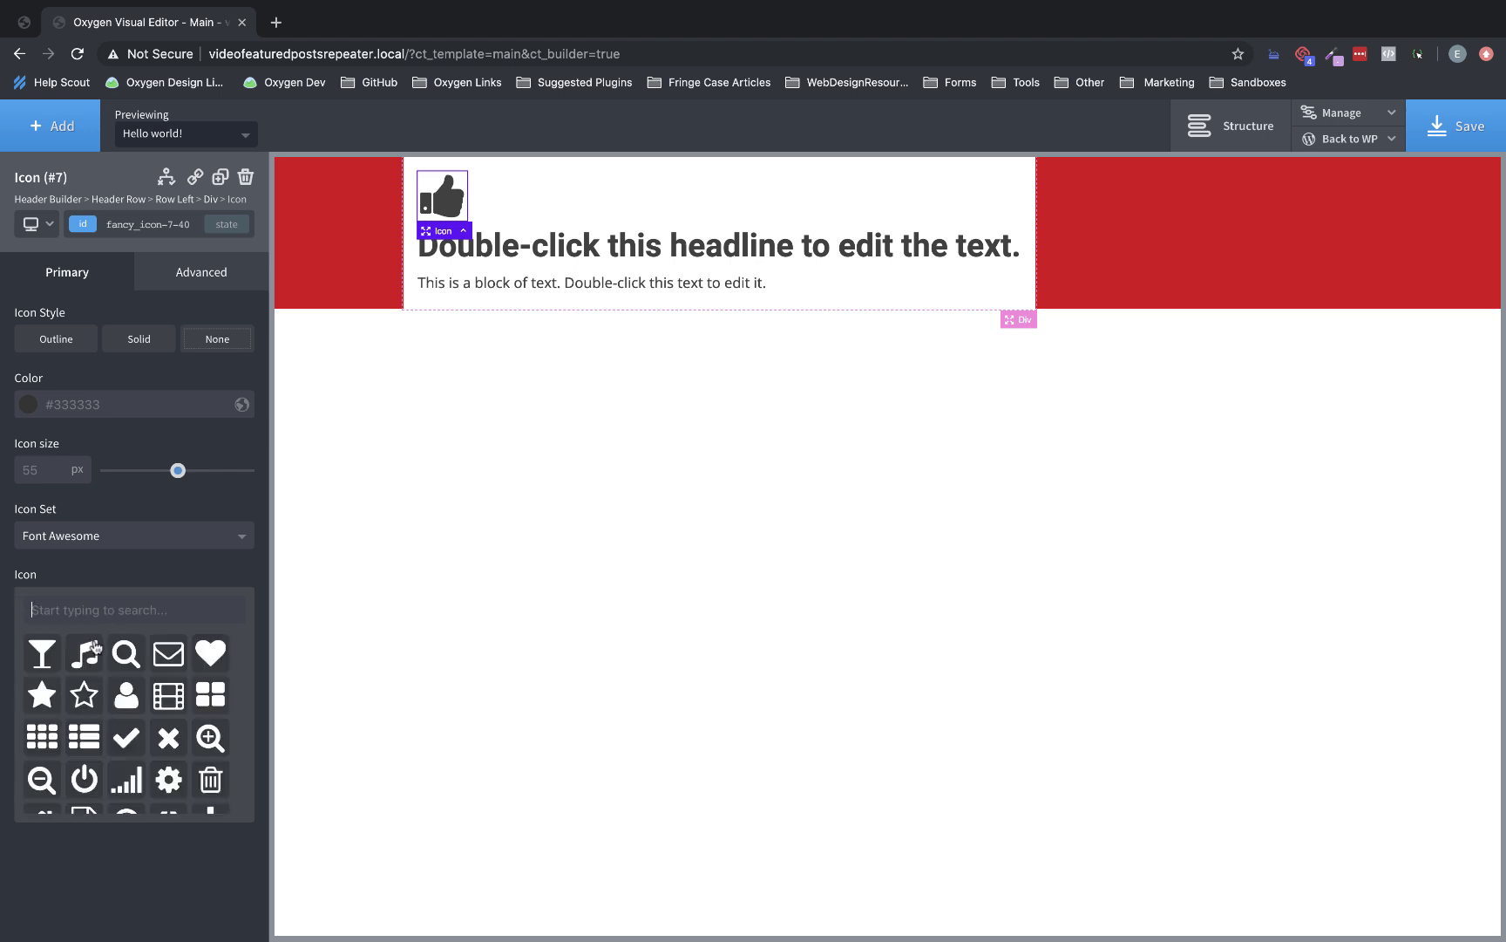
scroll(179, 690, down, 3)
scroll(180, 689, down, 1)
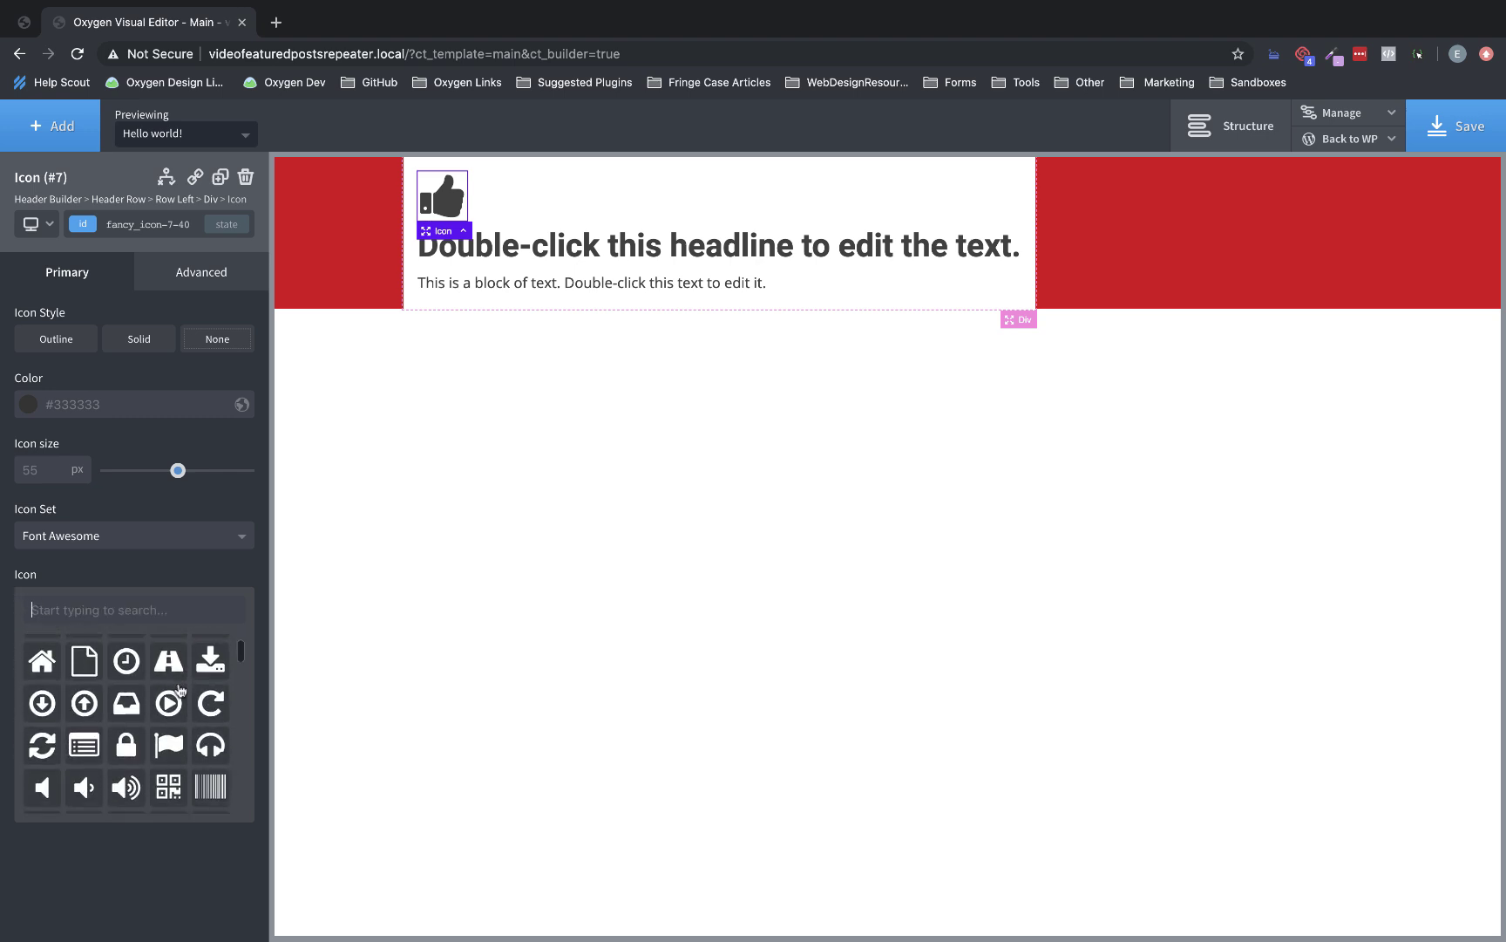
text(rocket)
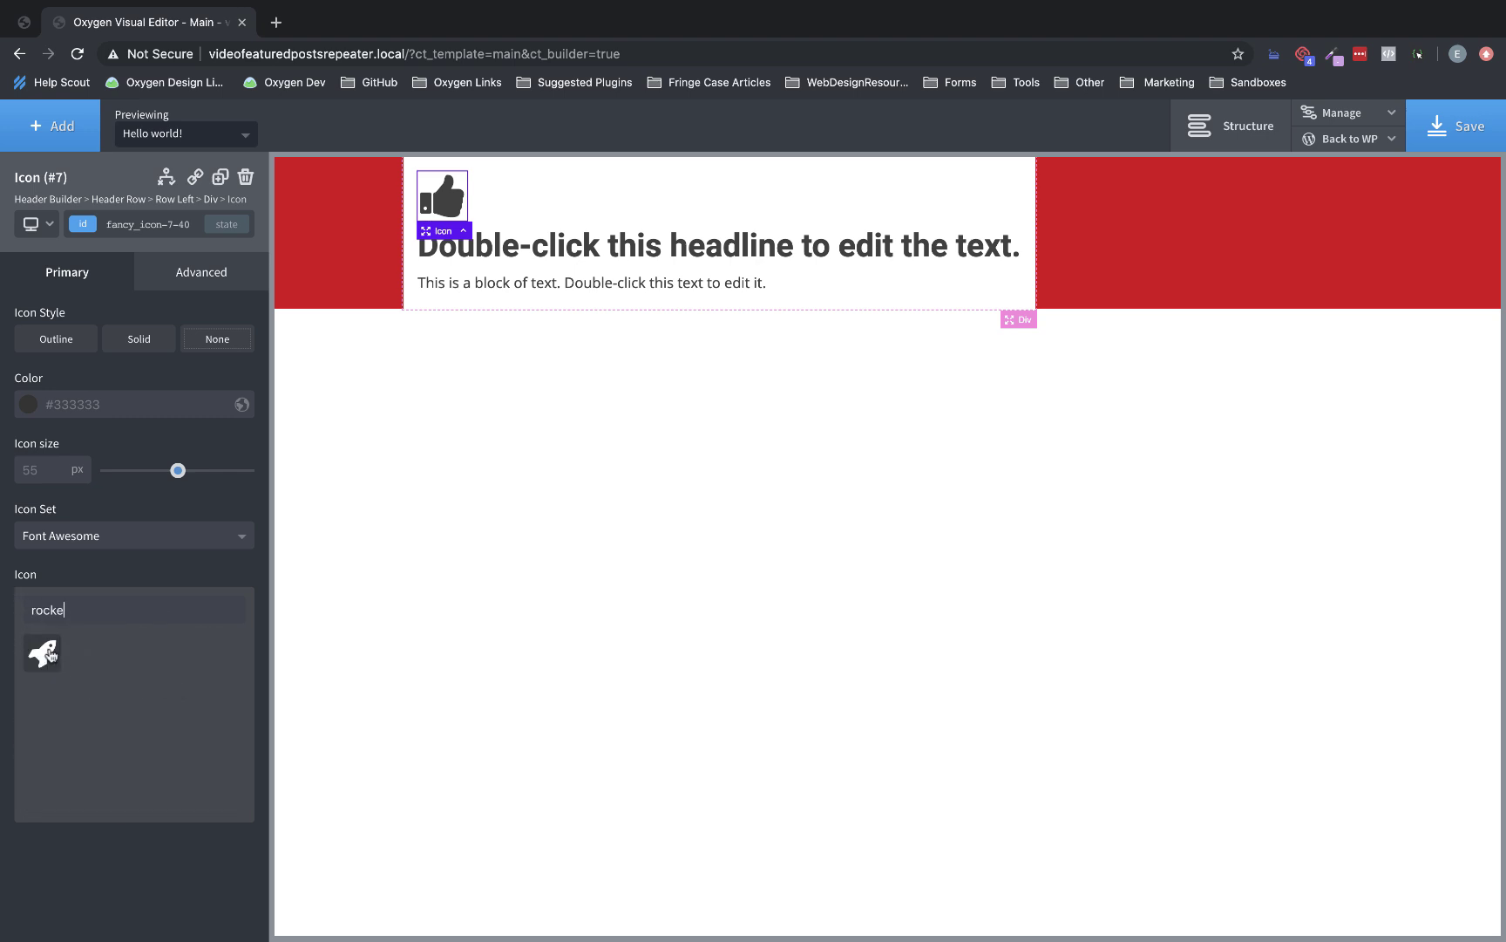
click(48, 654)
Change the heading text to "BlastOff" and the text below it to "DIY Rocketry Blog".
click(512, 243)
double_click(511, 242)
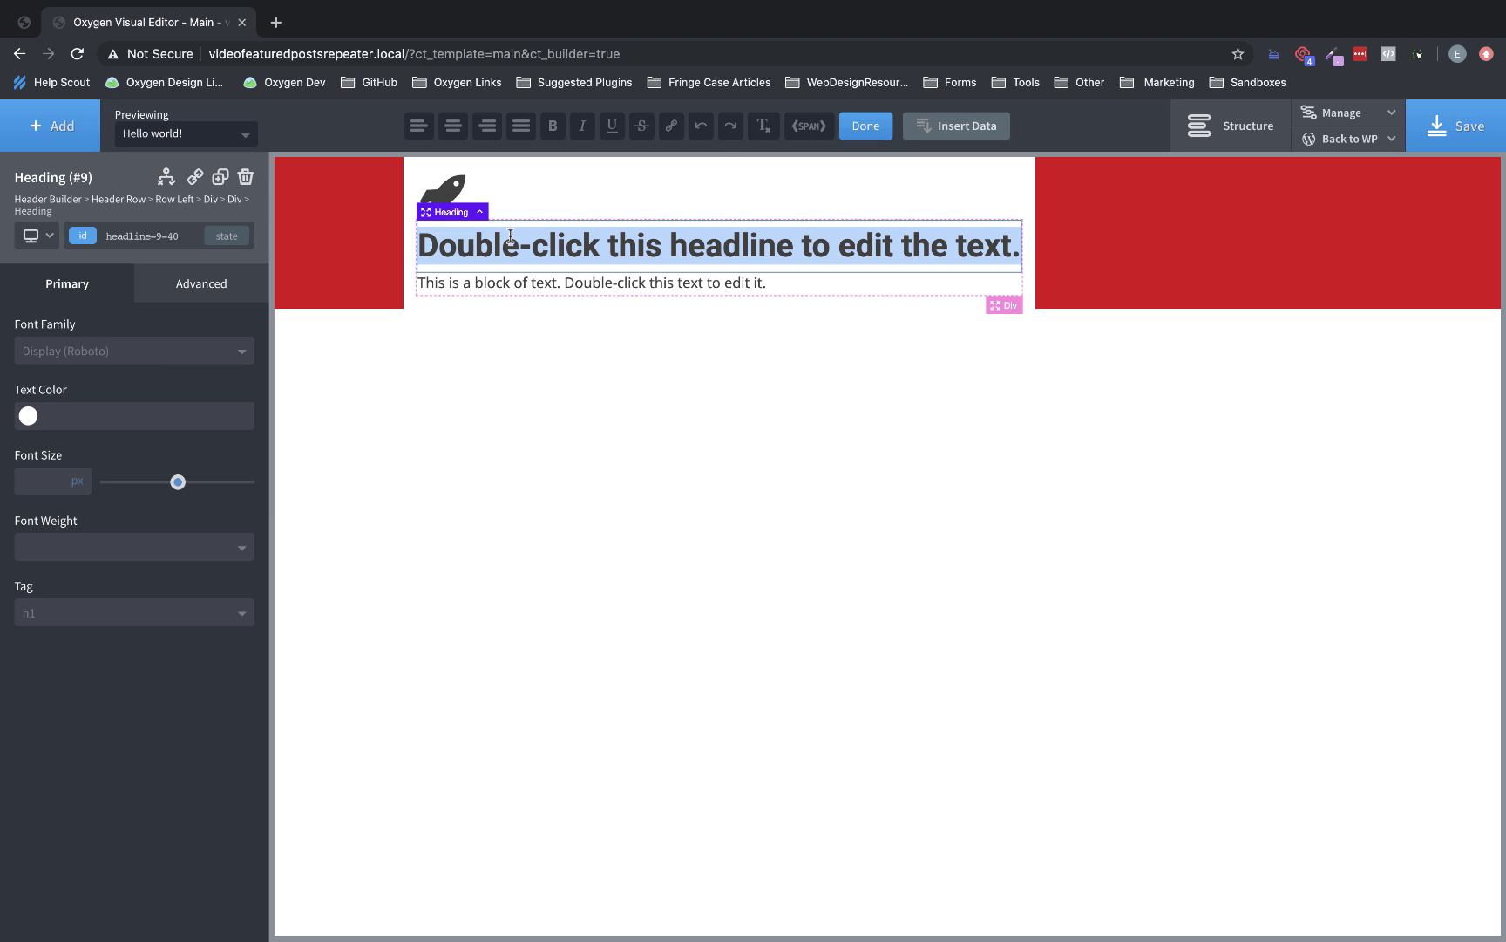
text(BlastOff)
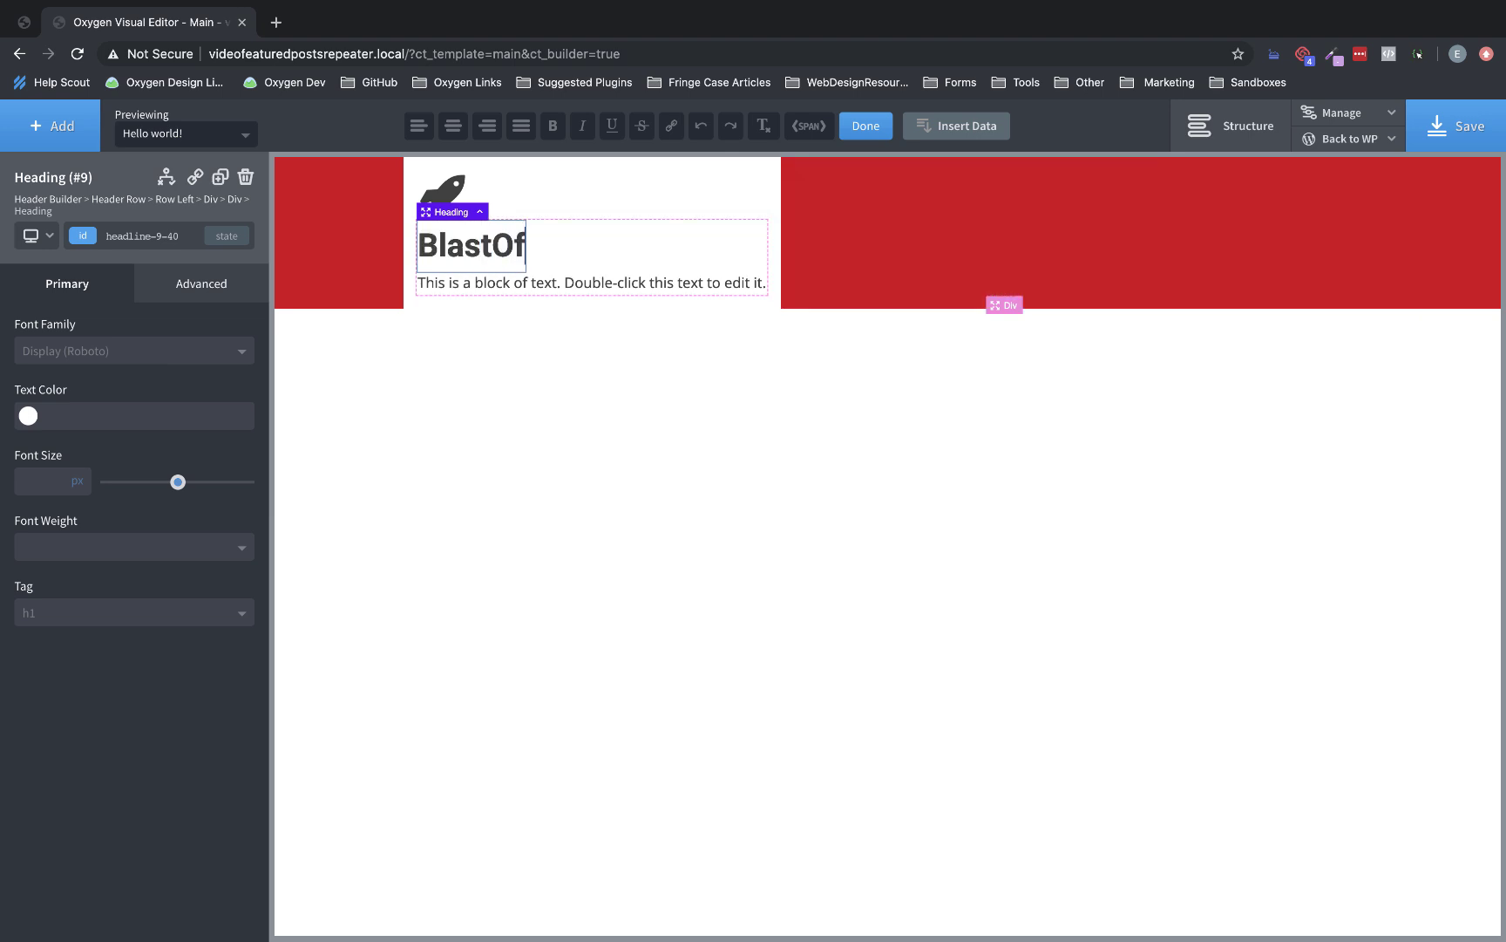
key(Return)
key(BackSpace)
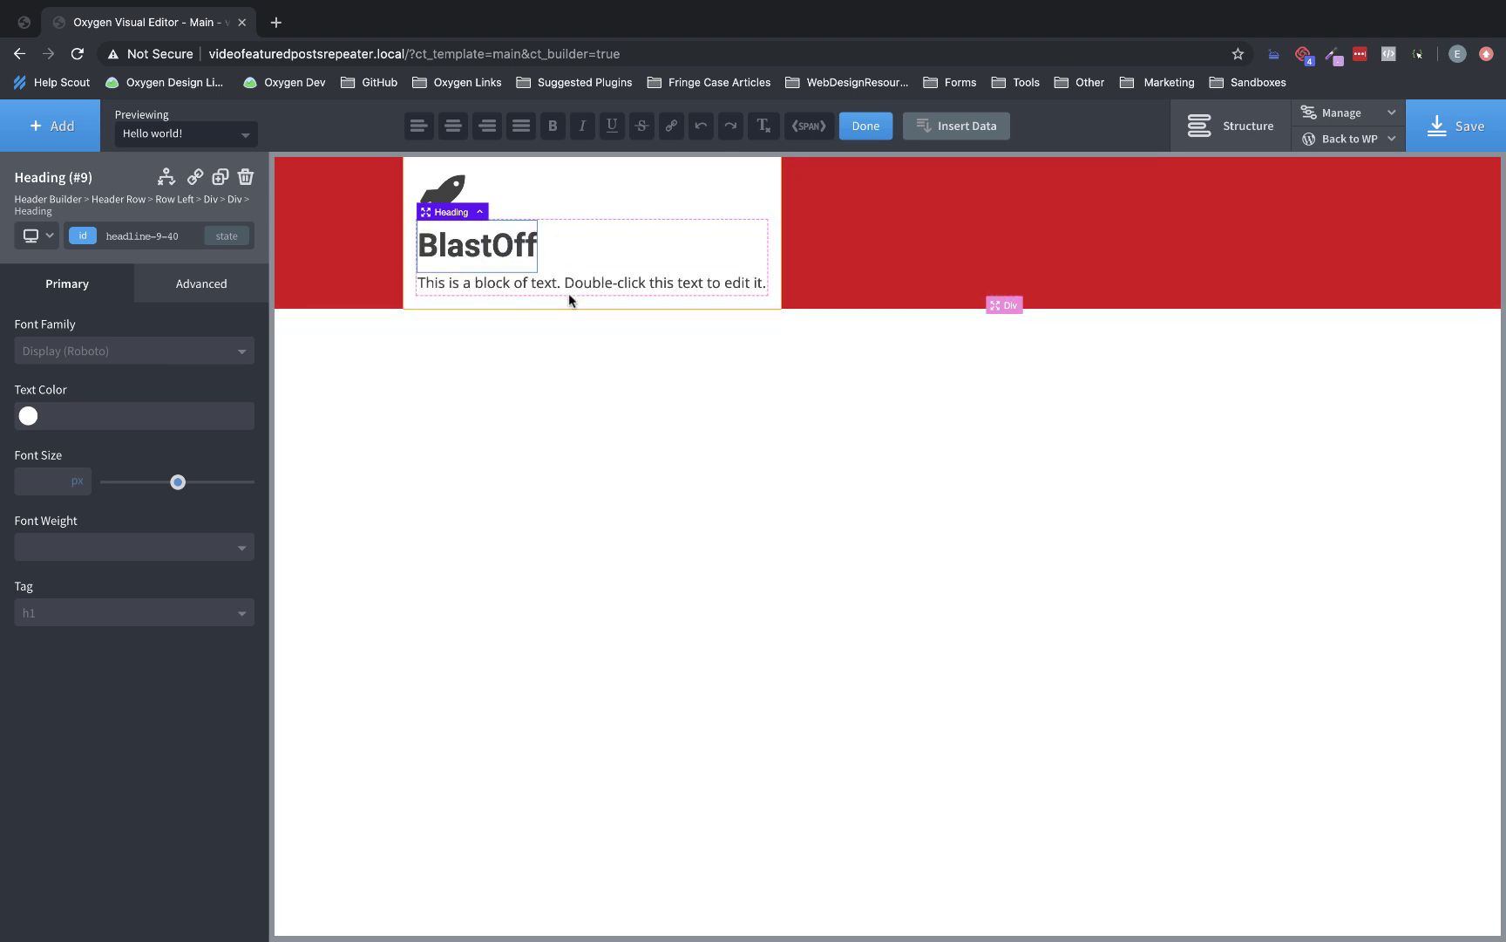
double_click(567, 283)
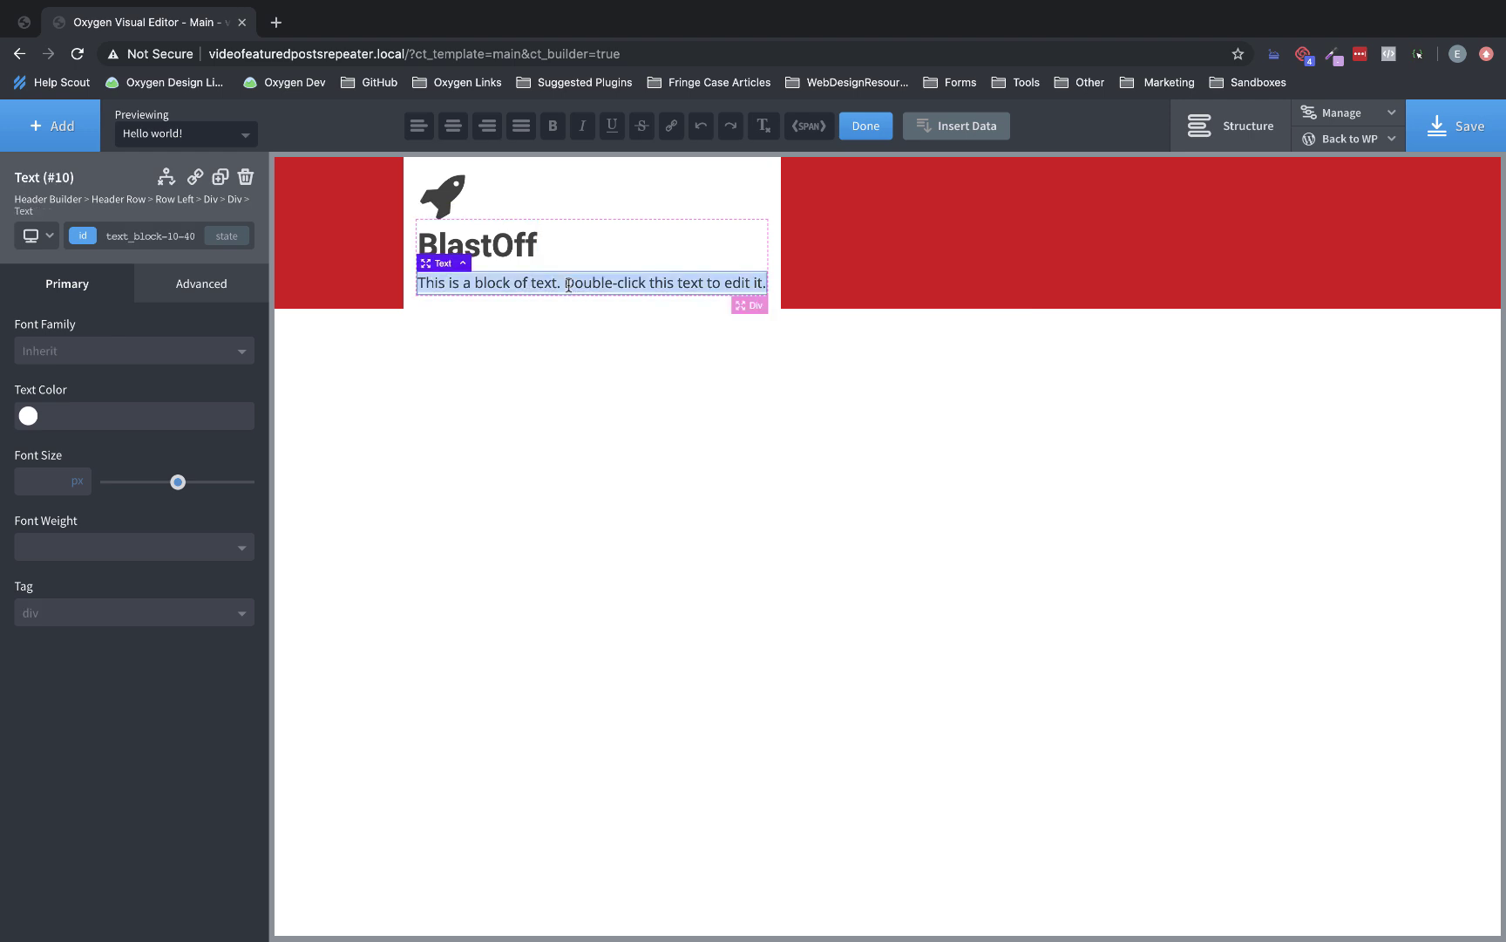
text(DIY Rocketry Blog)
Set the line height of the BlastOff heading to 1.2.
click(496, 244)
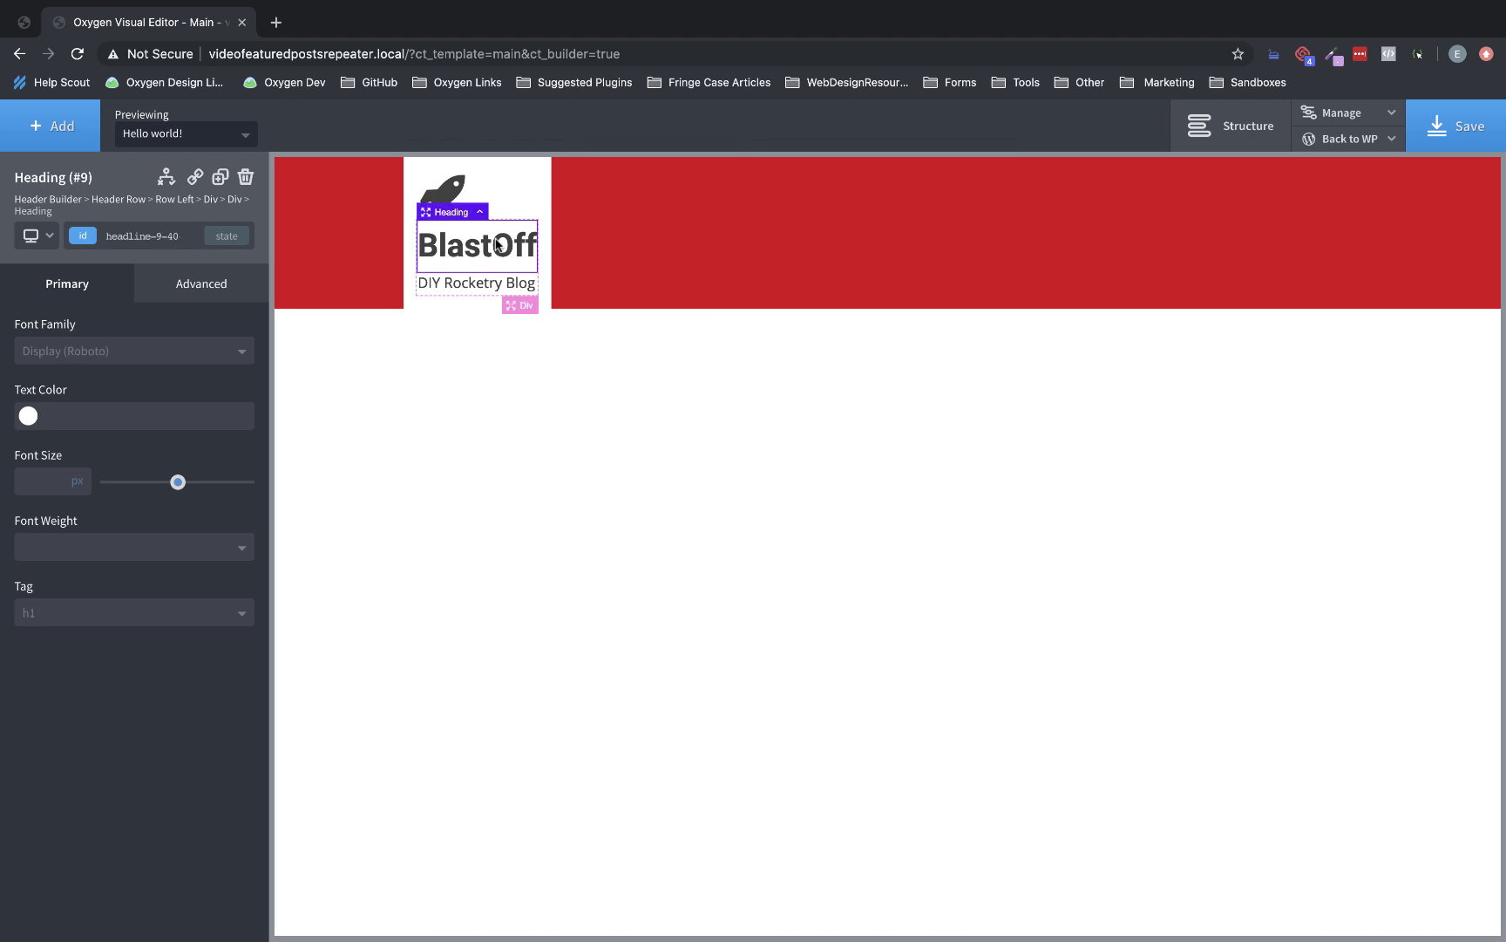
click(206, 283)
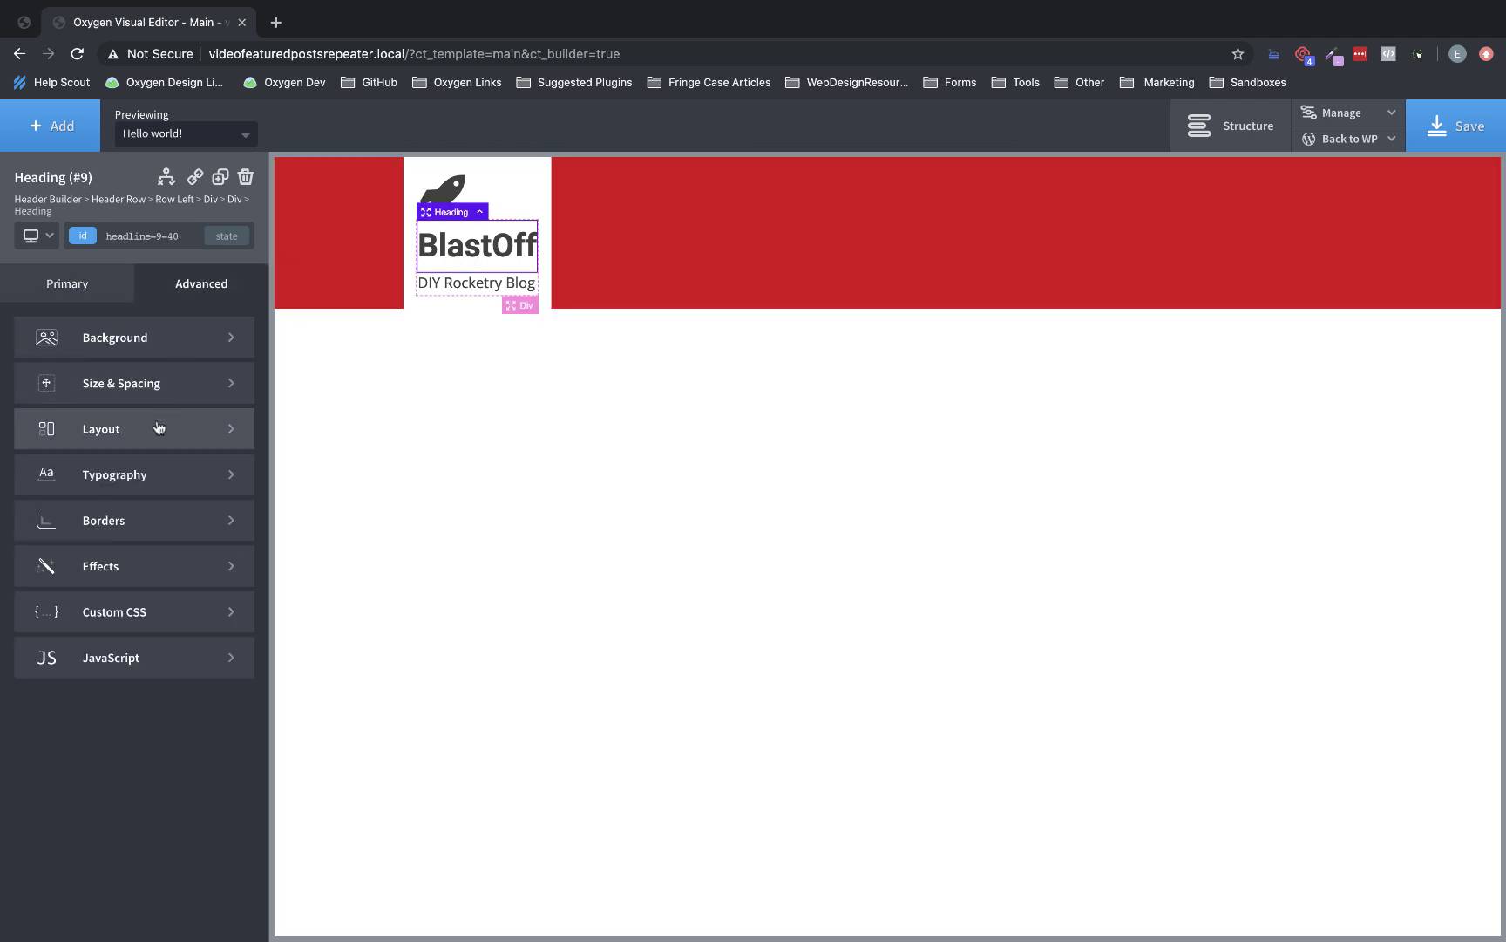
click(156, 468)
text(1.2)
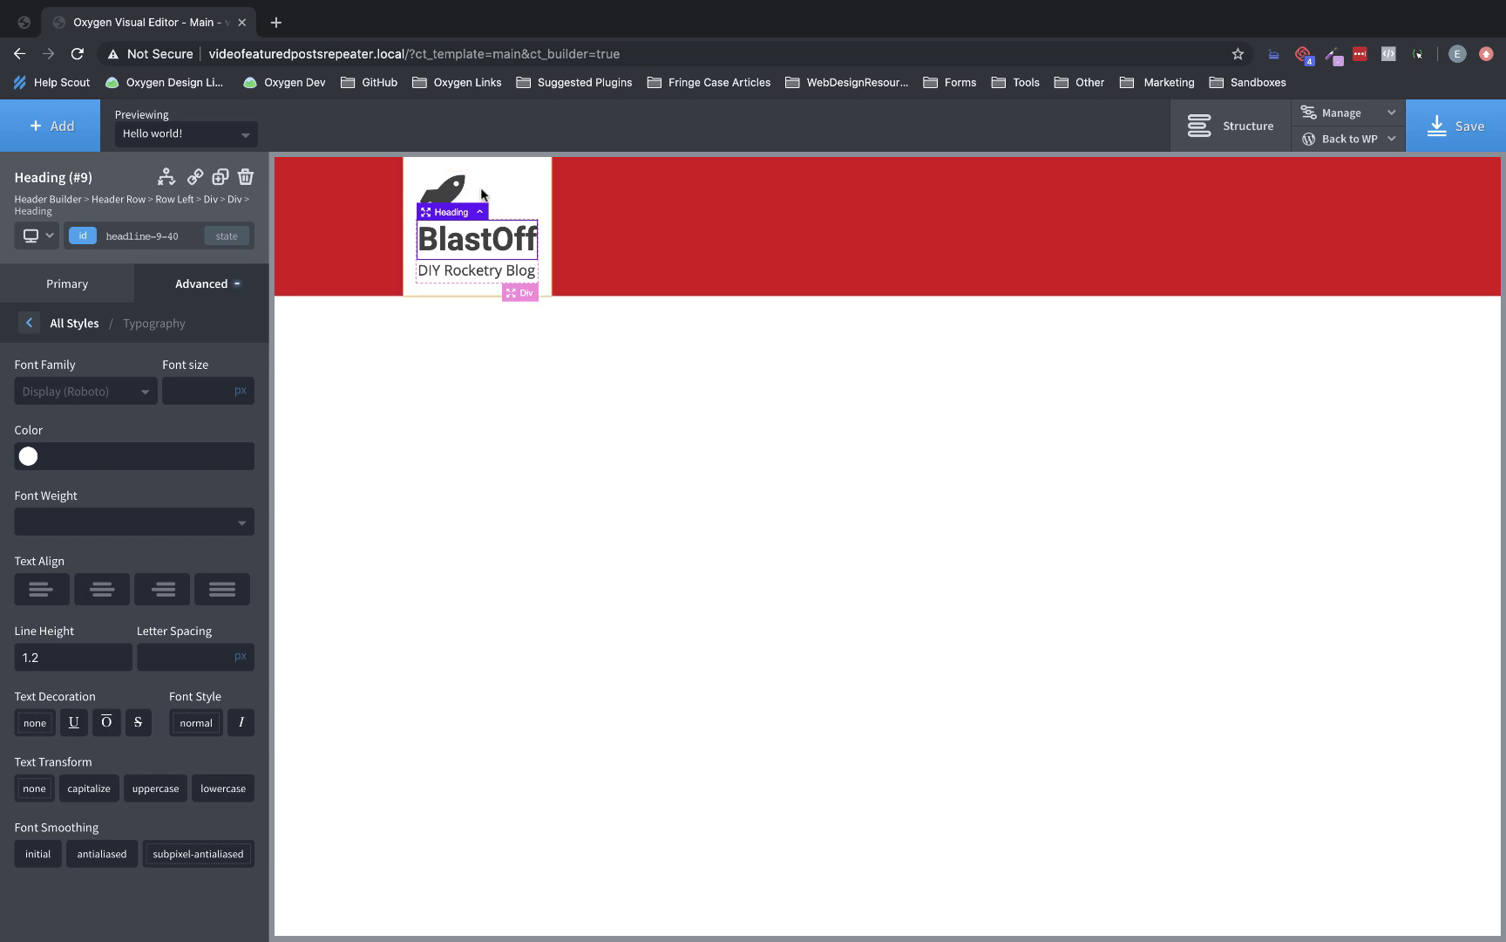
Stack the outer white div's child elements horizontally and align them vertically to the middle.
click(526, 192)
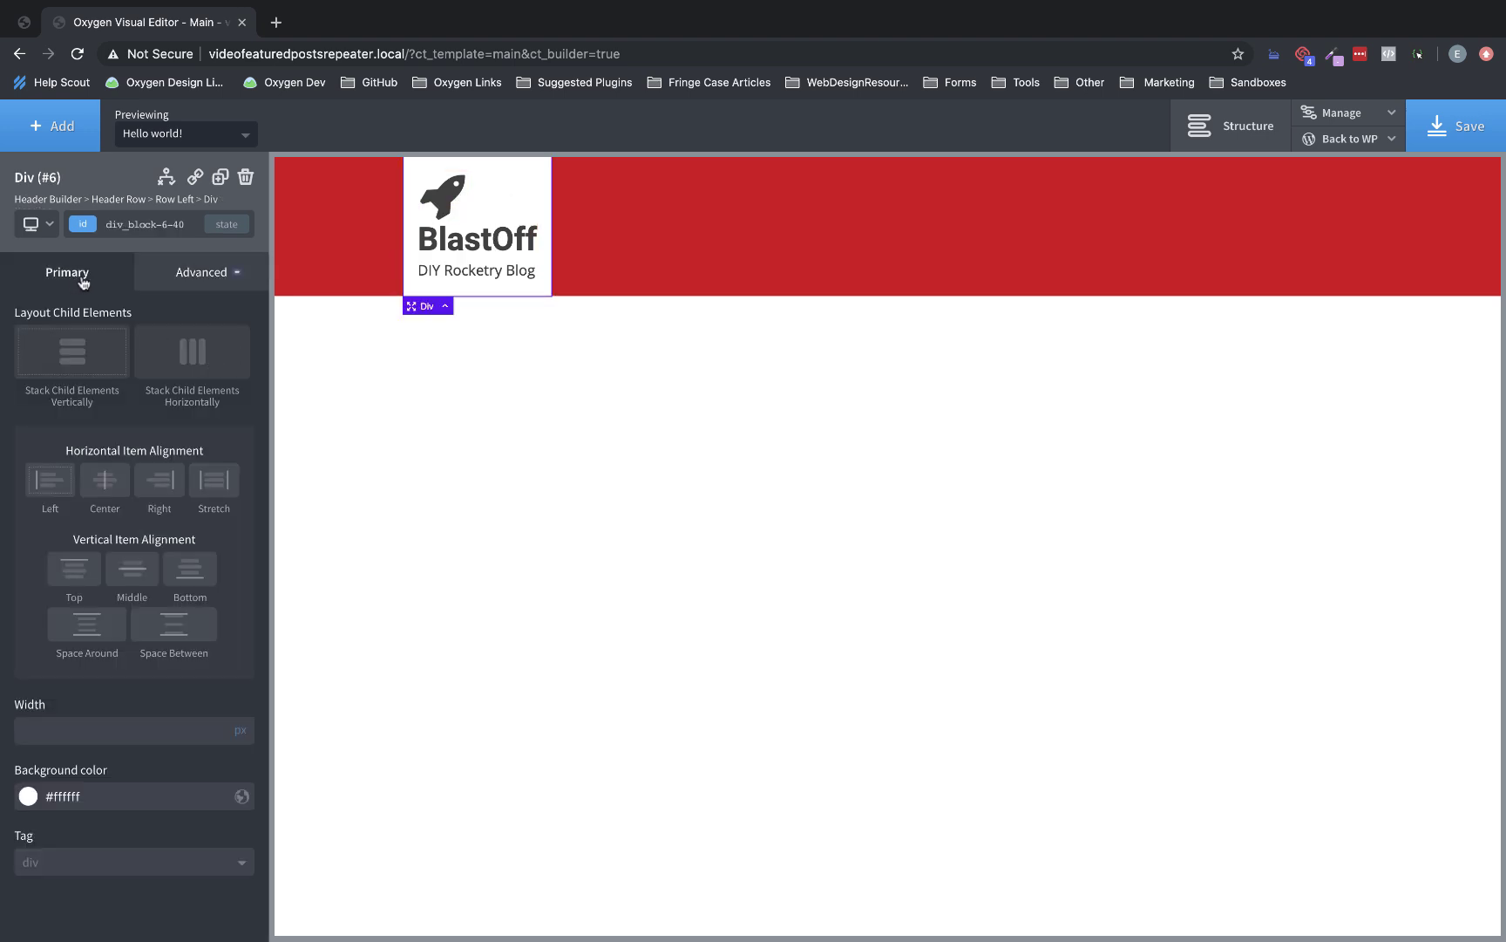
click(201, 355)
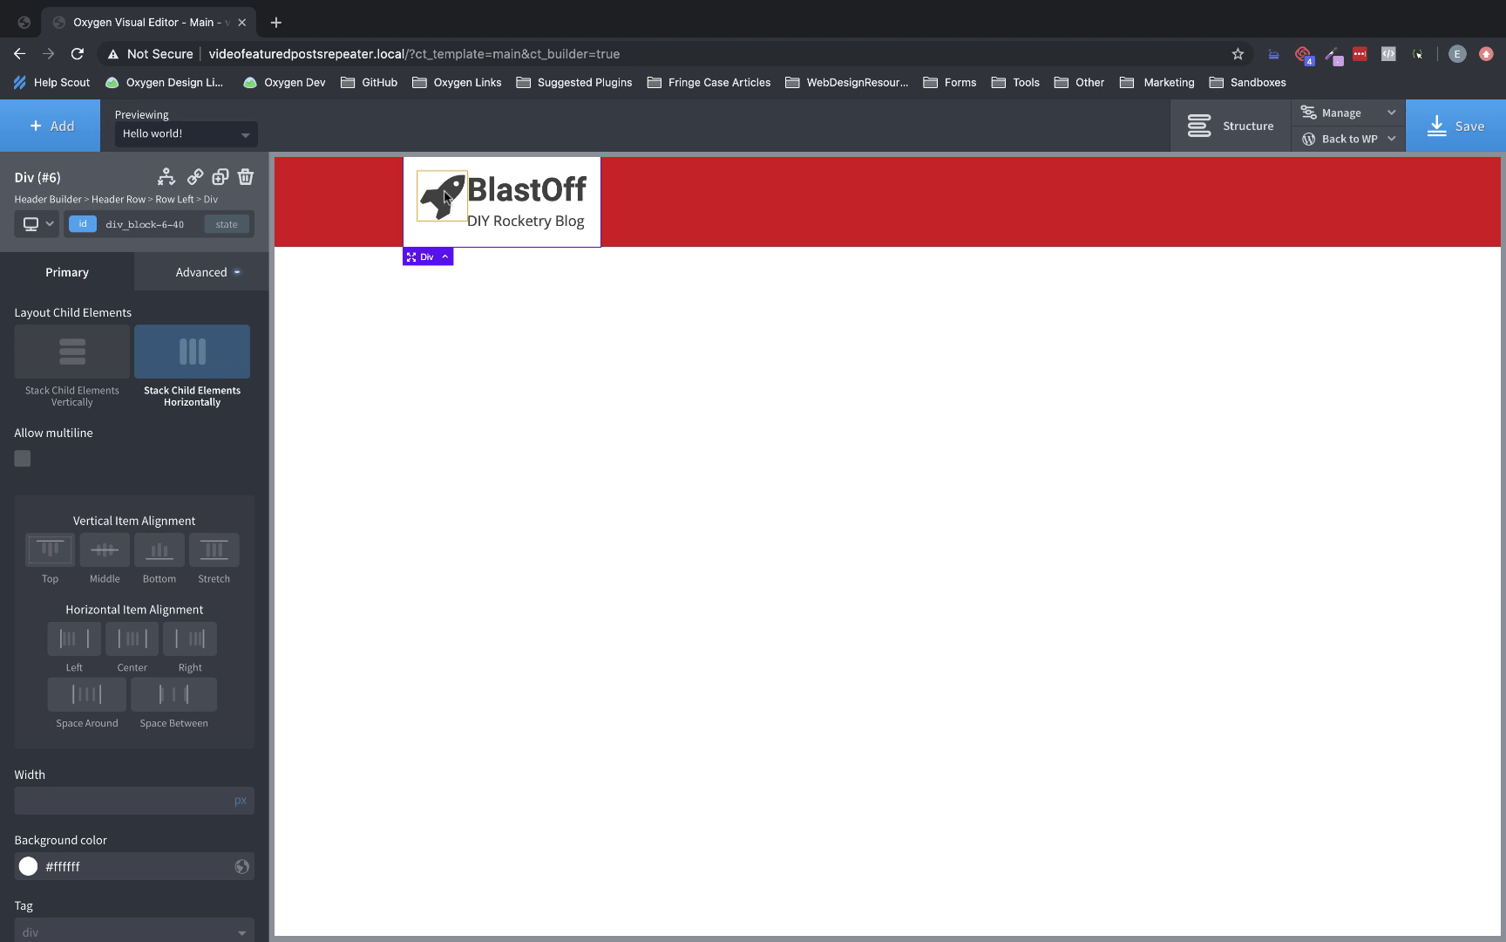
click(102, 555)
Add a small right margin to the rocket icon to separate it from the heading and tagline.
click(453, 210)
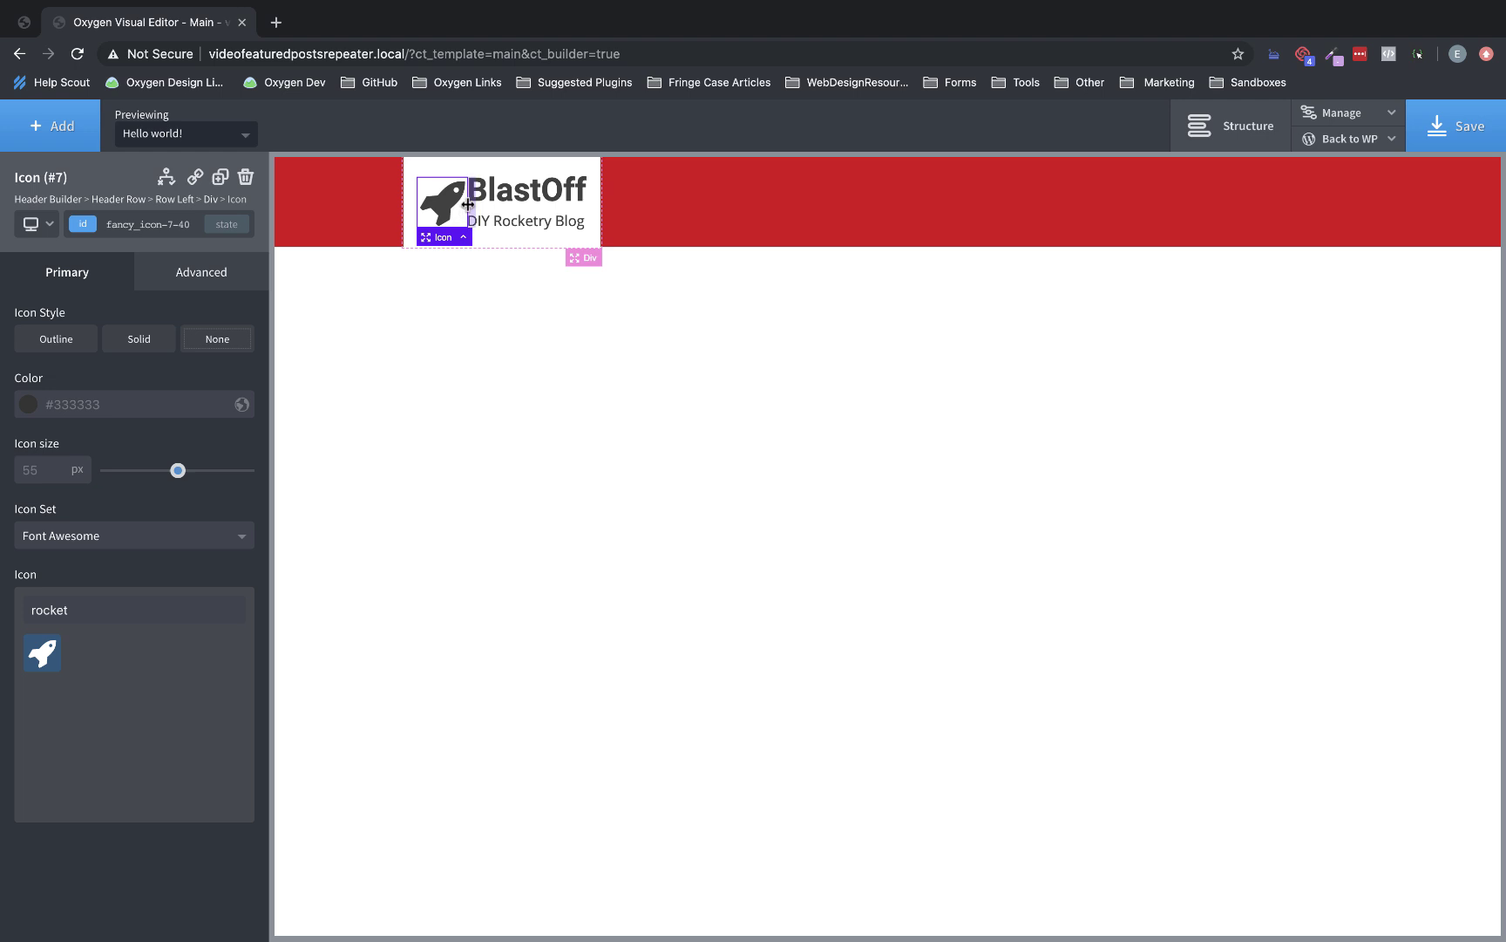
drag(468, 204, 482, 208)
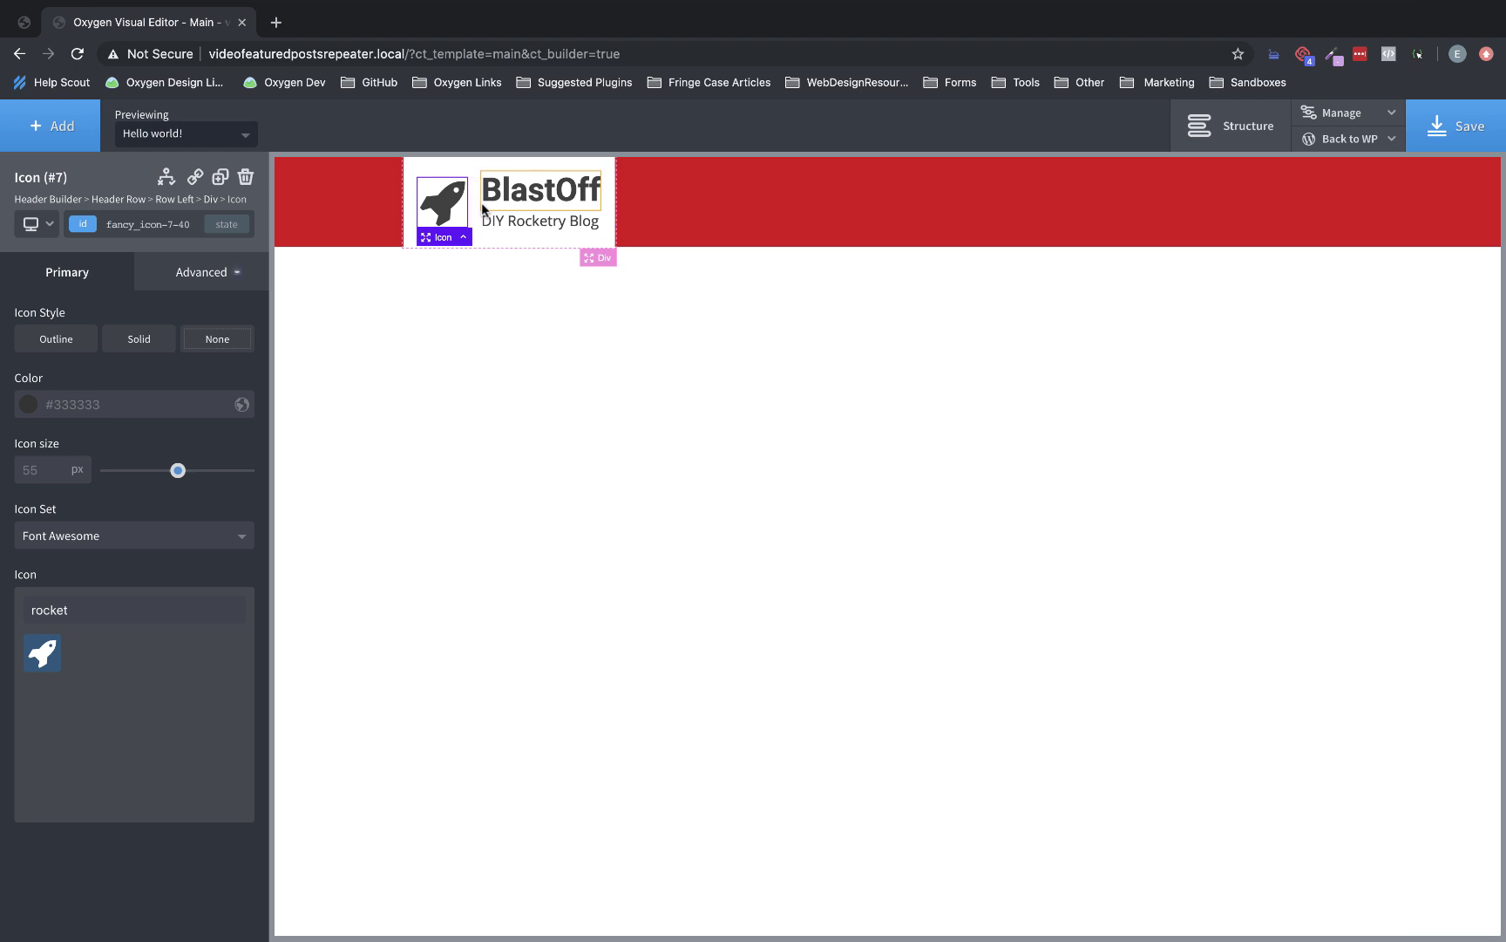
click(529, 205)
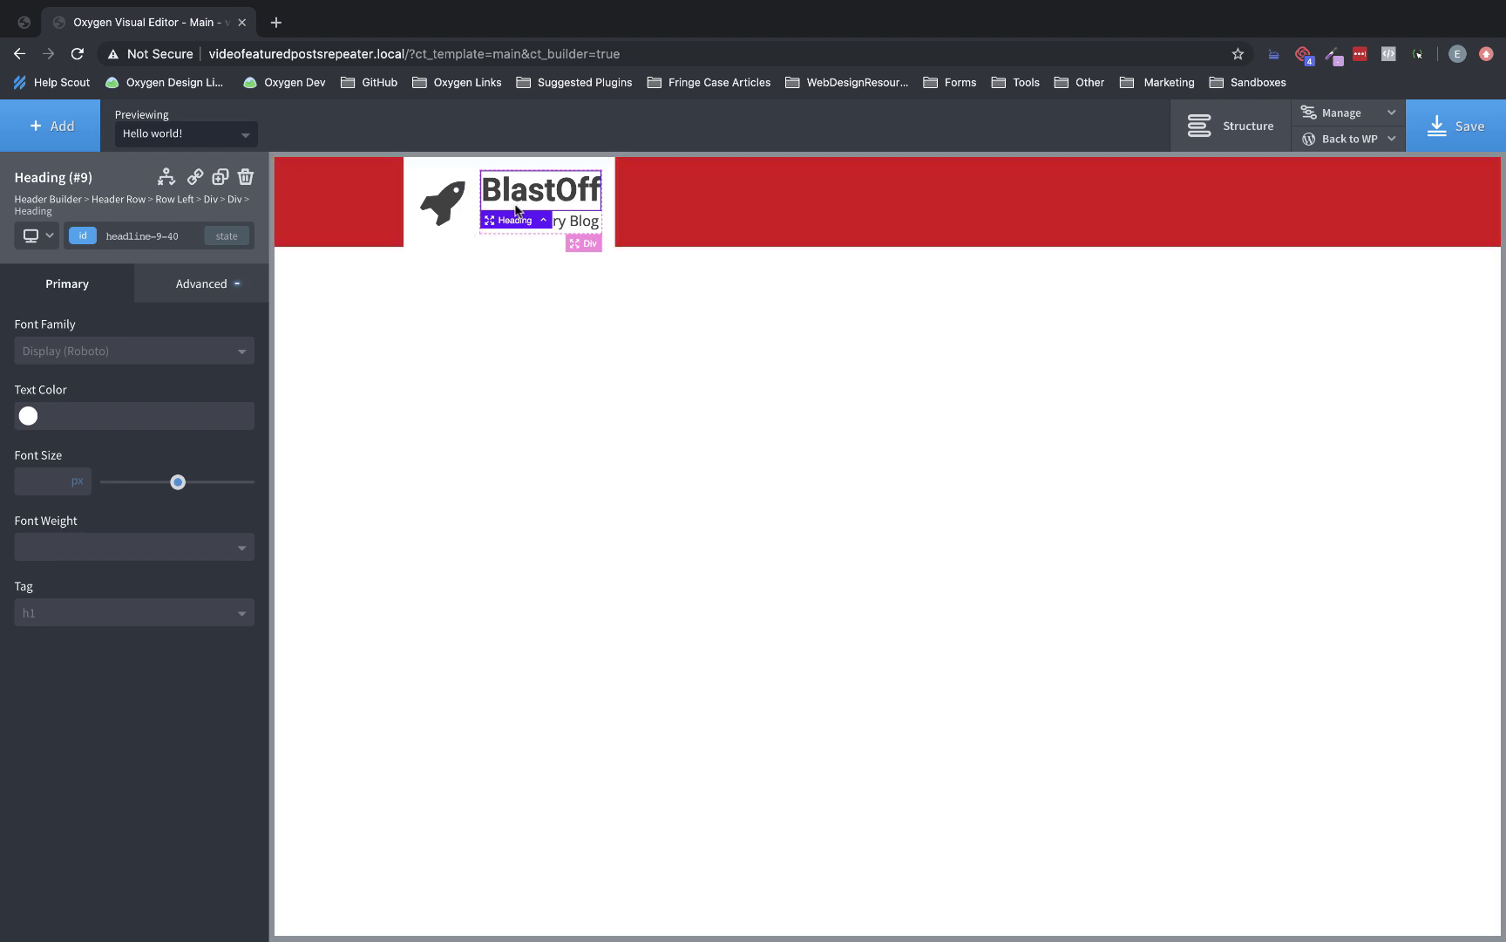
click(453, 238)
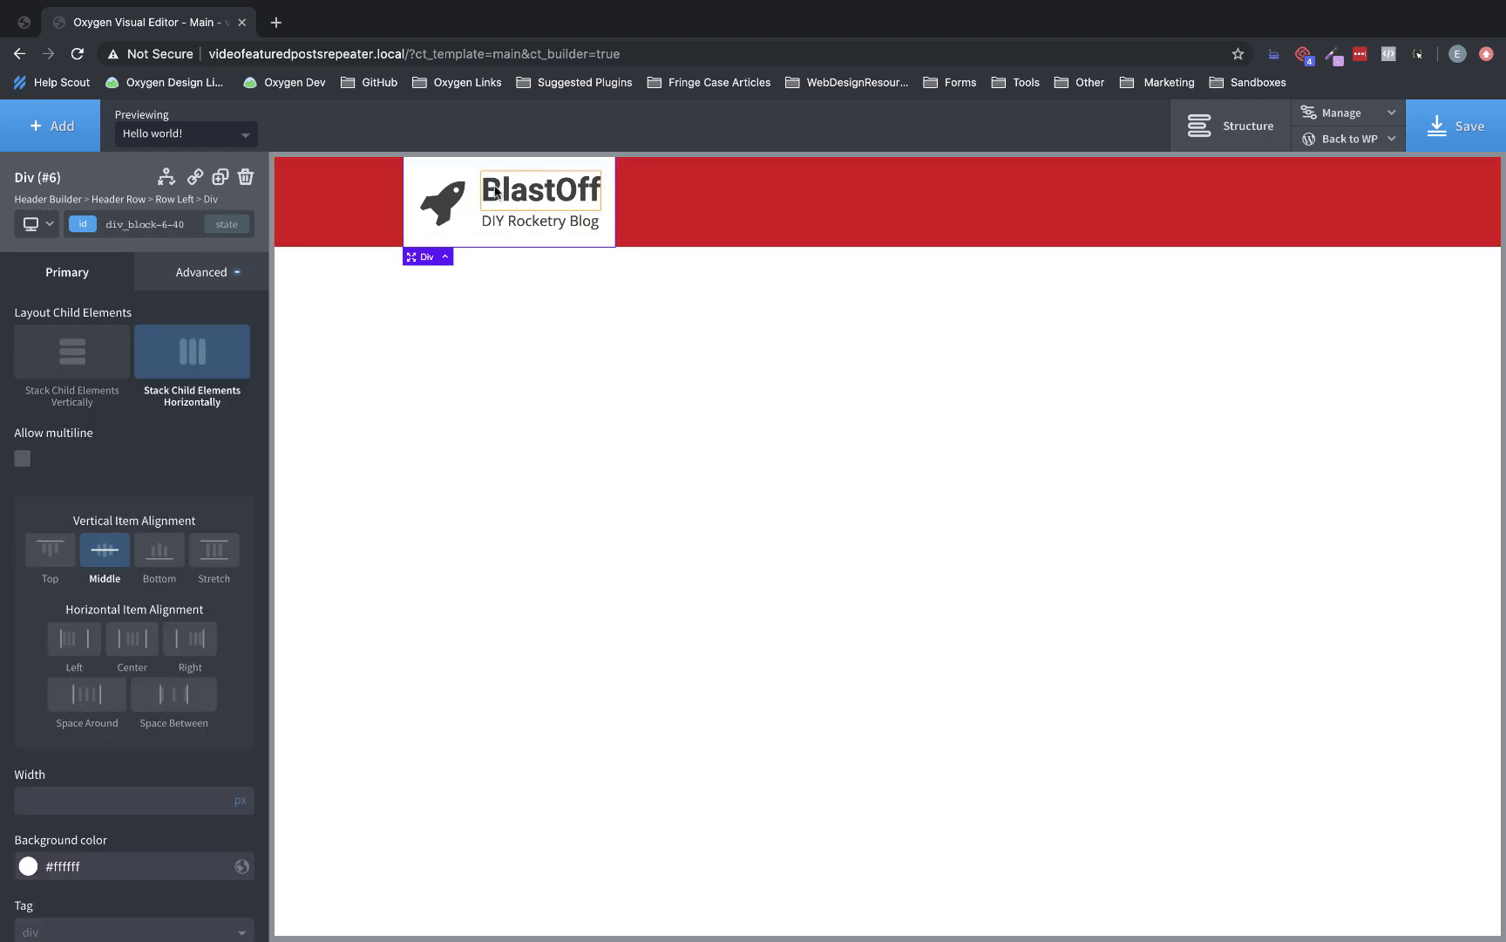
Set the rocket icon's color to the global color boldred.
click(442, 206)
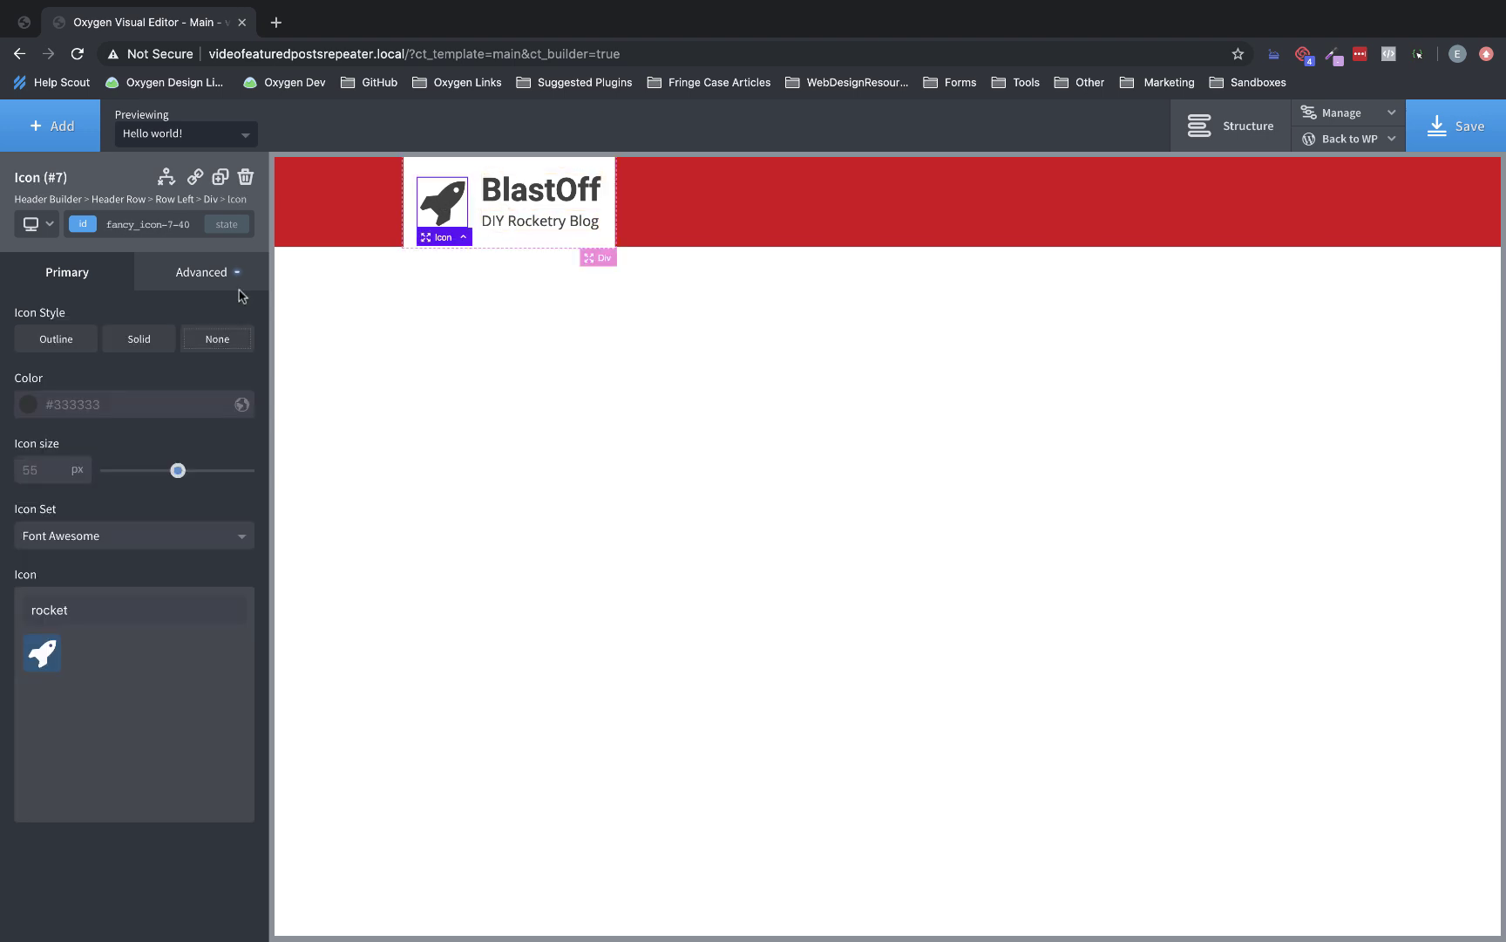
click(28, 403)
click(38, 629)
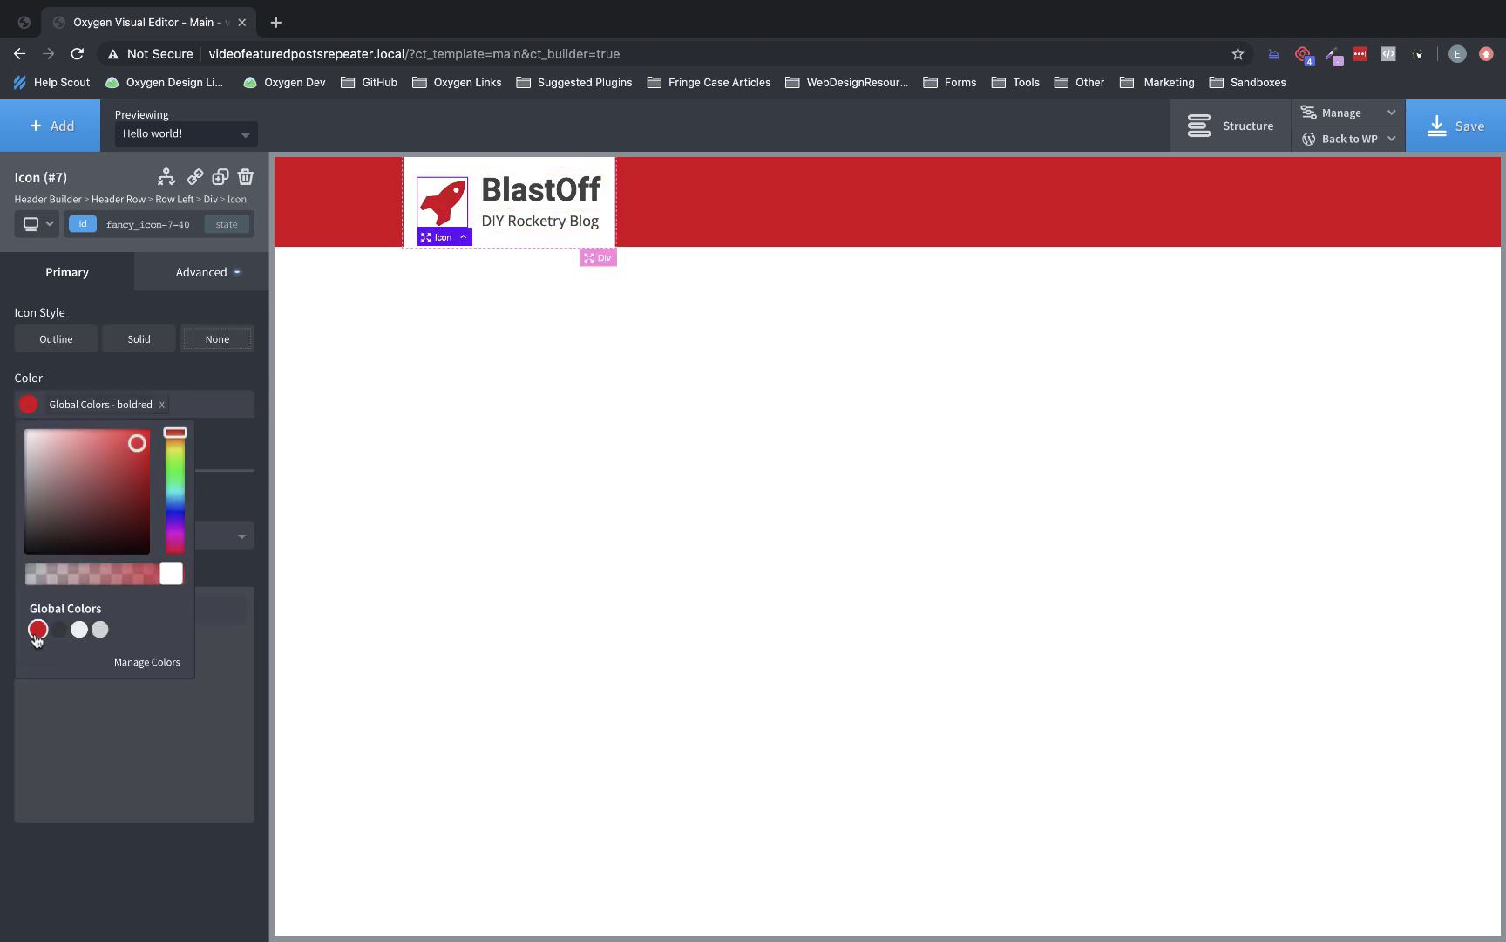
Wrap "Off" in the BlastOff heading in a span and set its text color to the global color boldred.
double_click(545, 185)
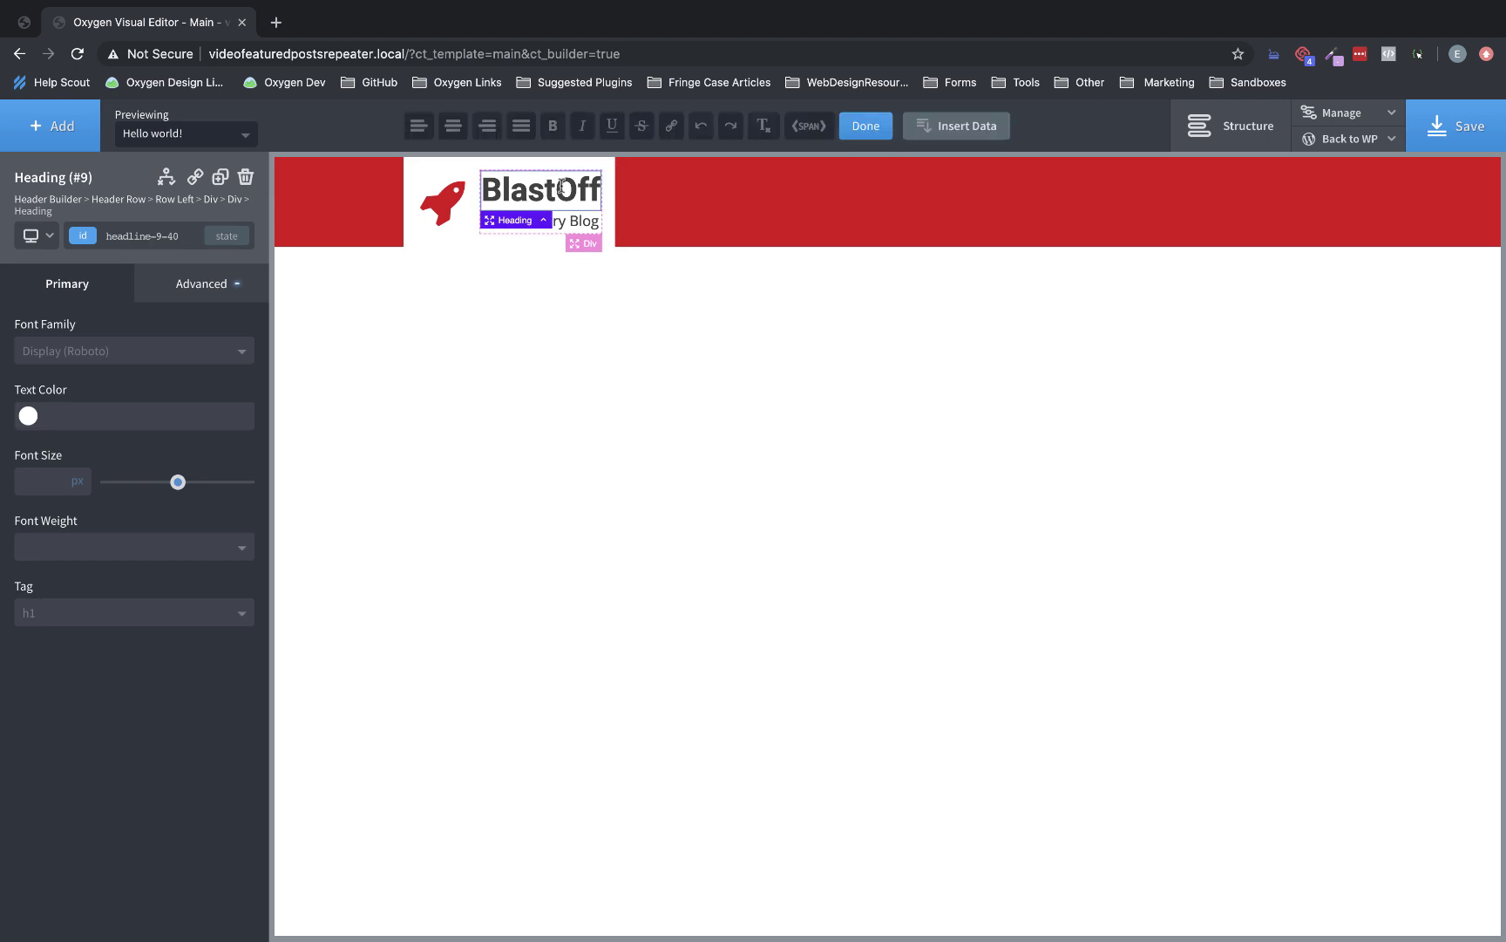
drag(558, 186, 597, 190)
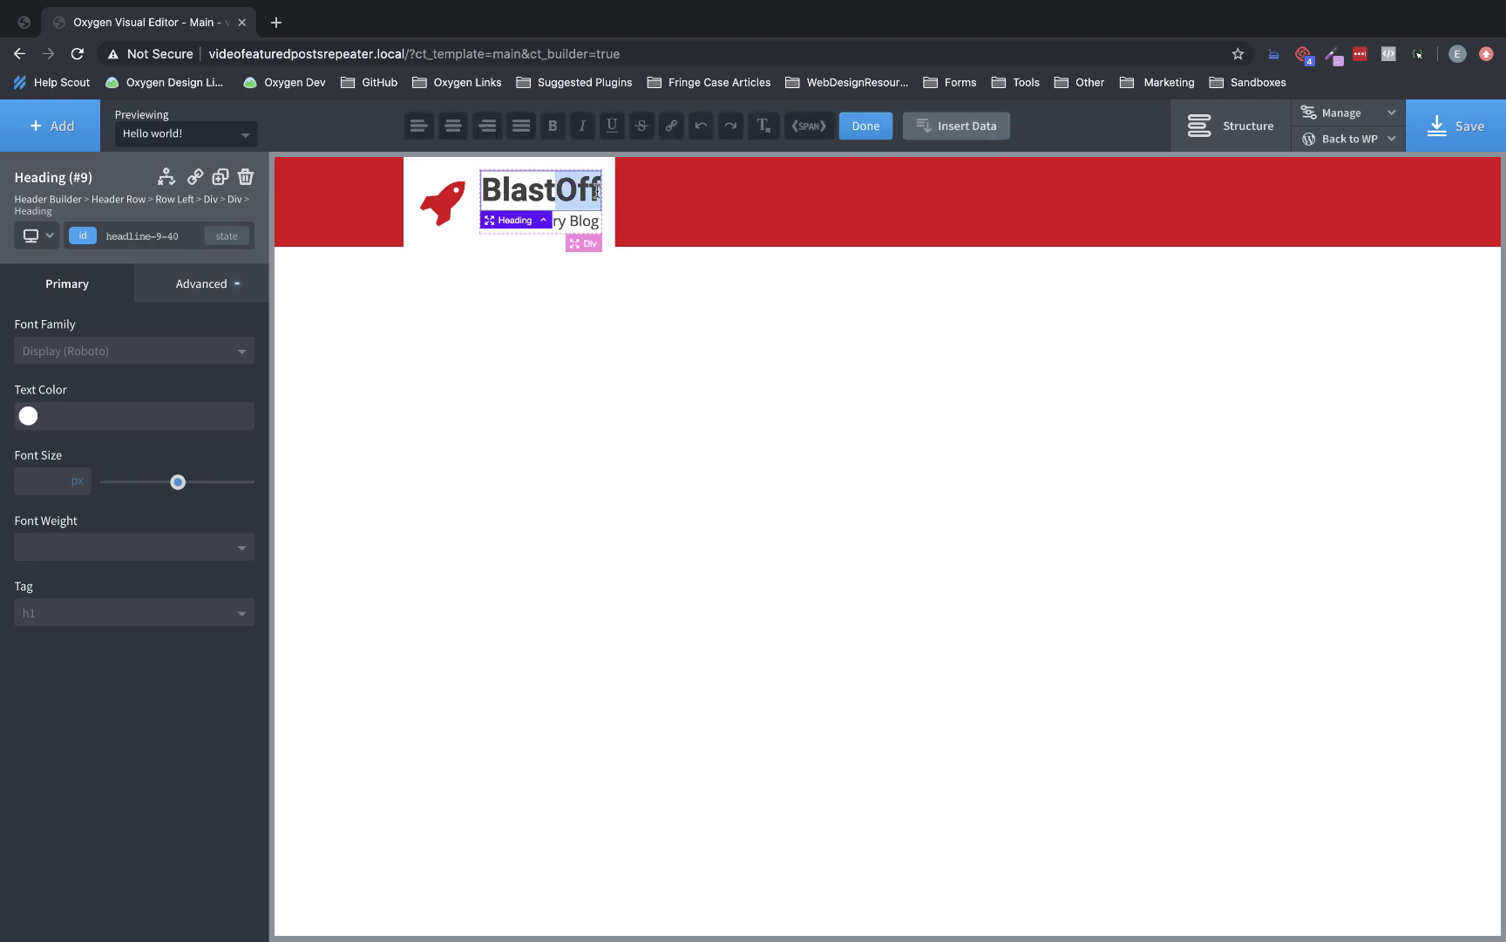
click(811, 128)
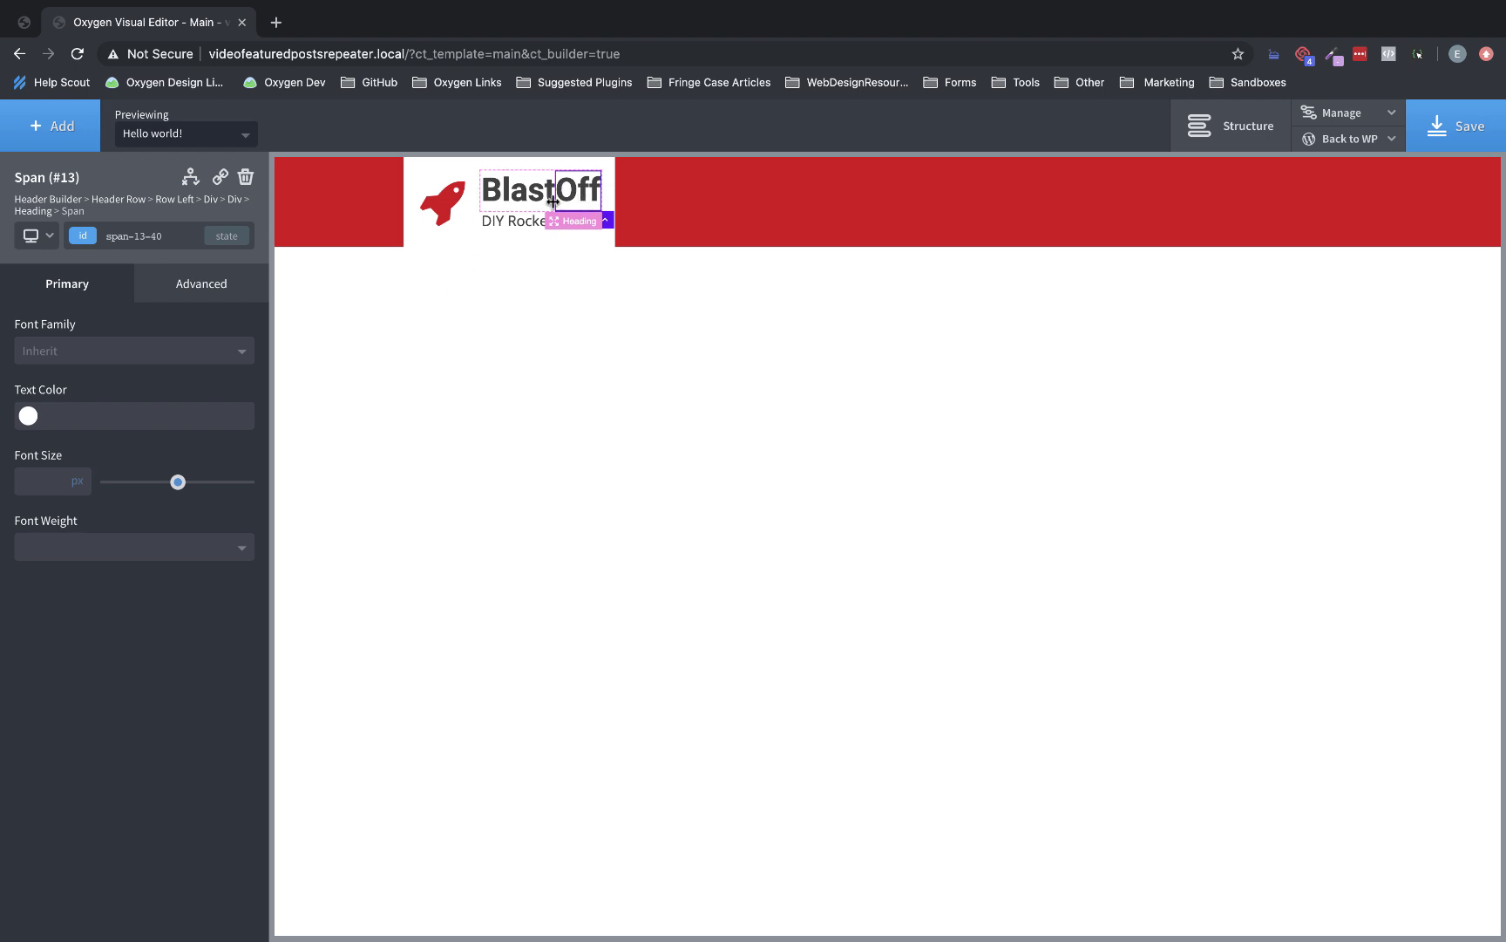
click(29, 417)
click(36, 642)
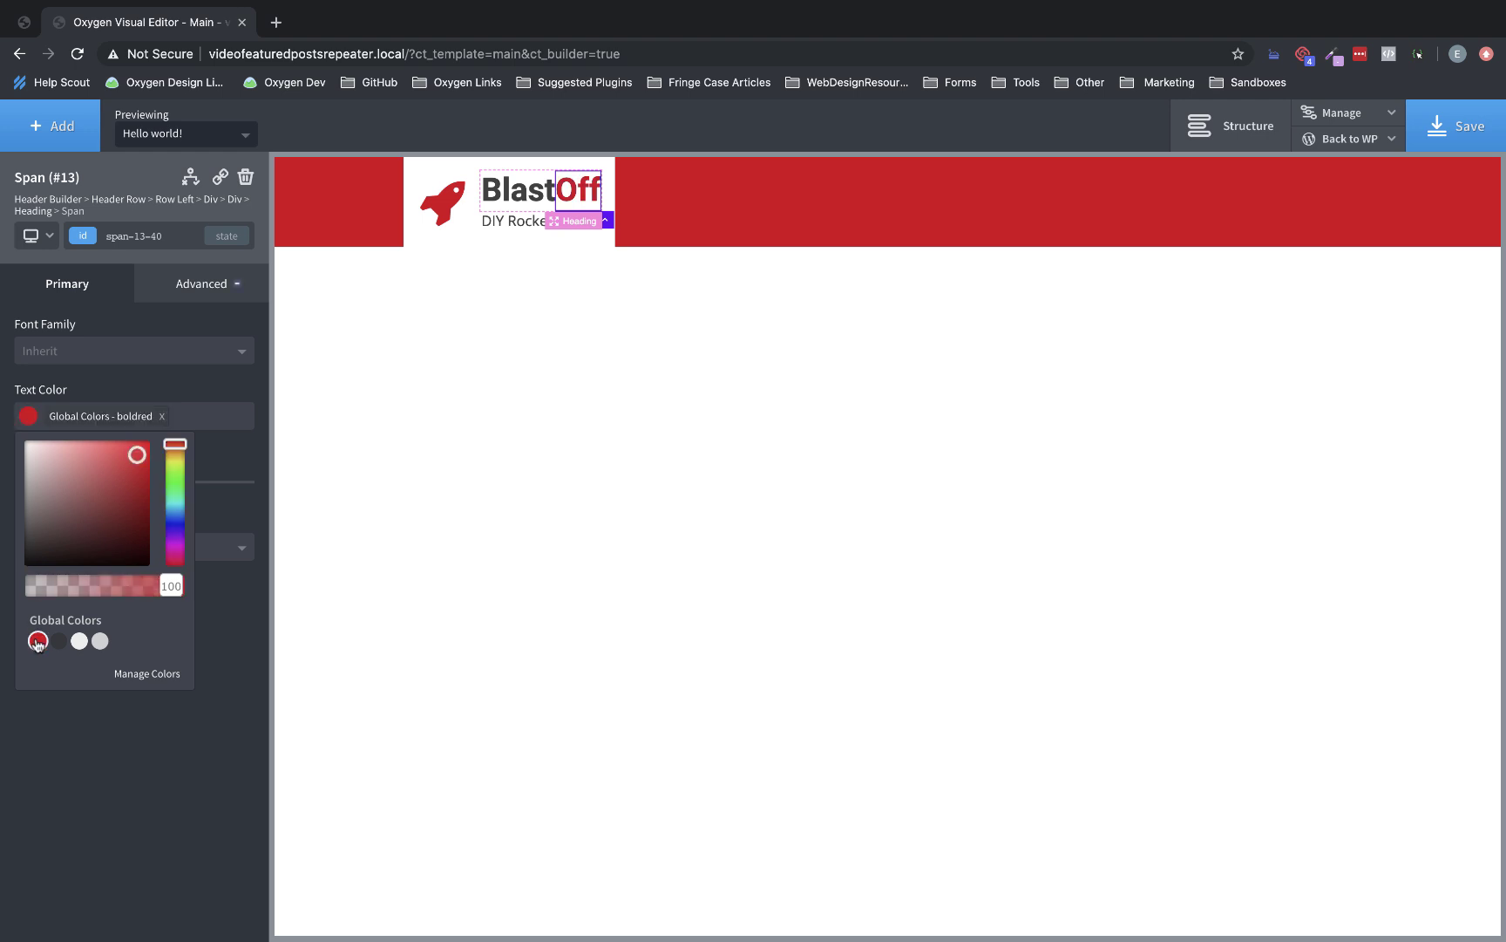
Set the BlastOff heading's line height to 1.0 in its typography styles.
click(494, 223)
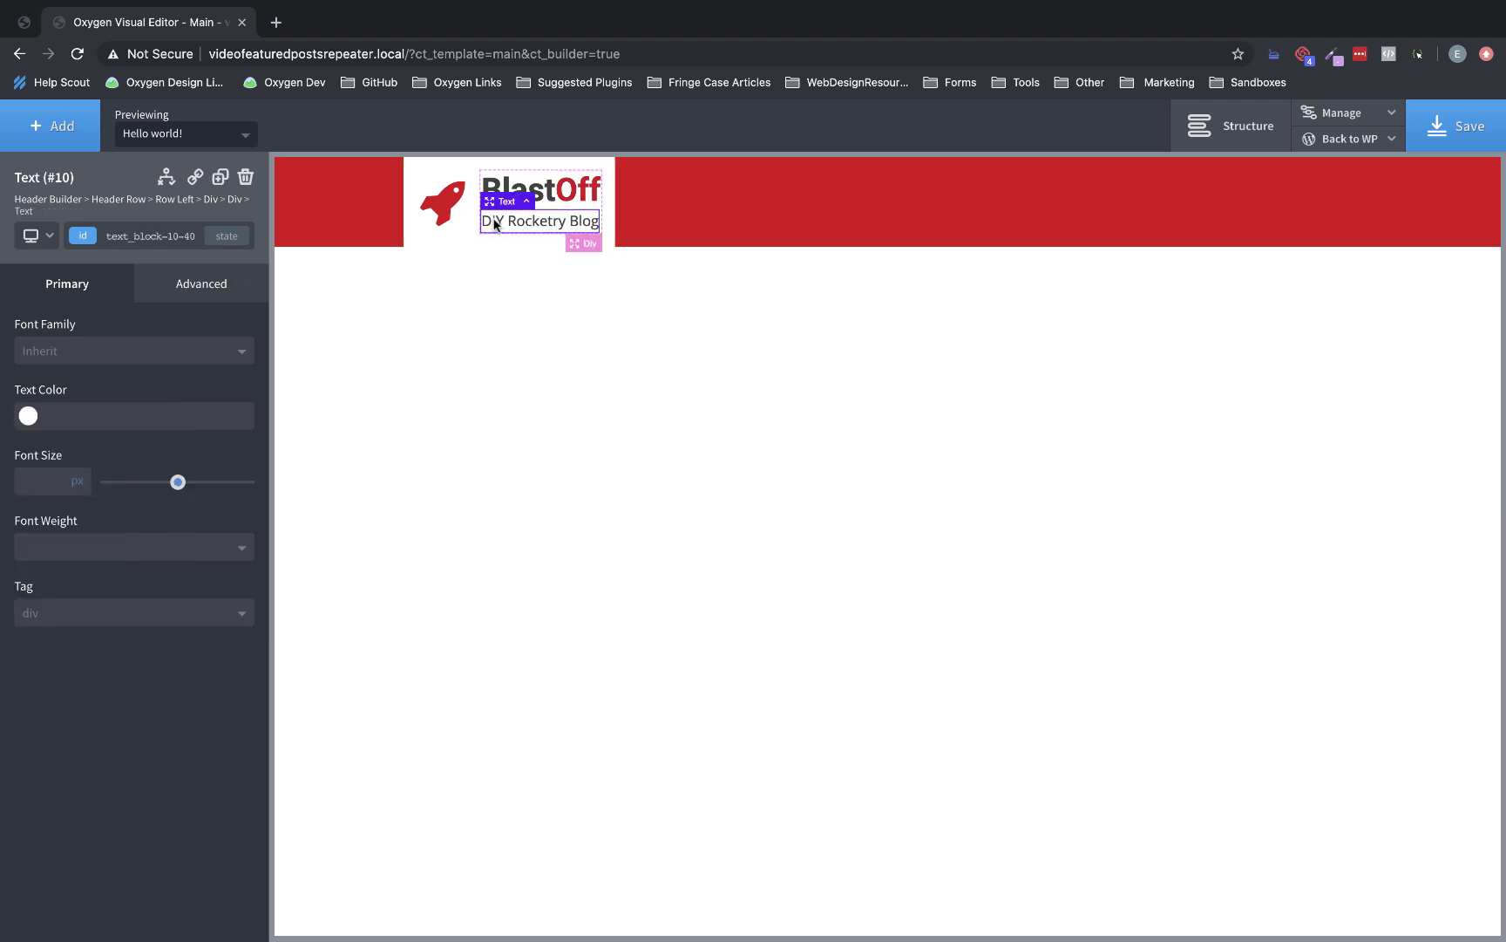
click(457, 232)
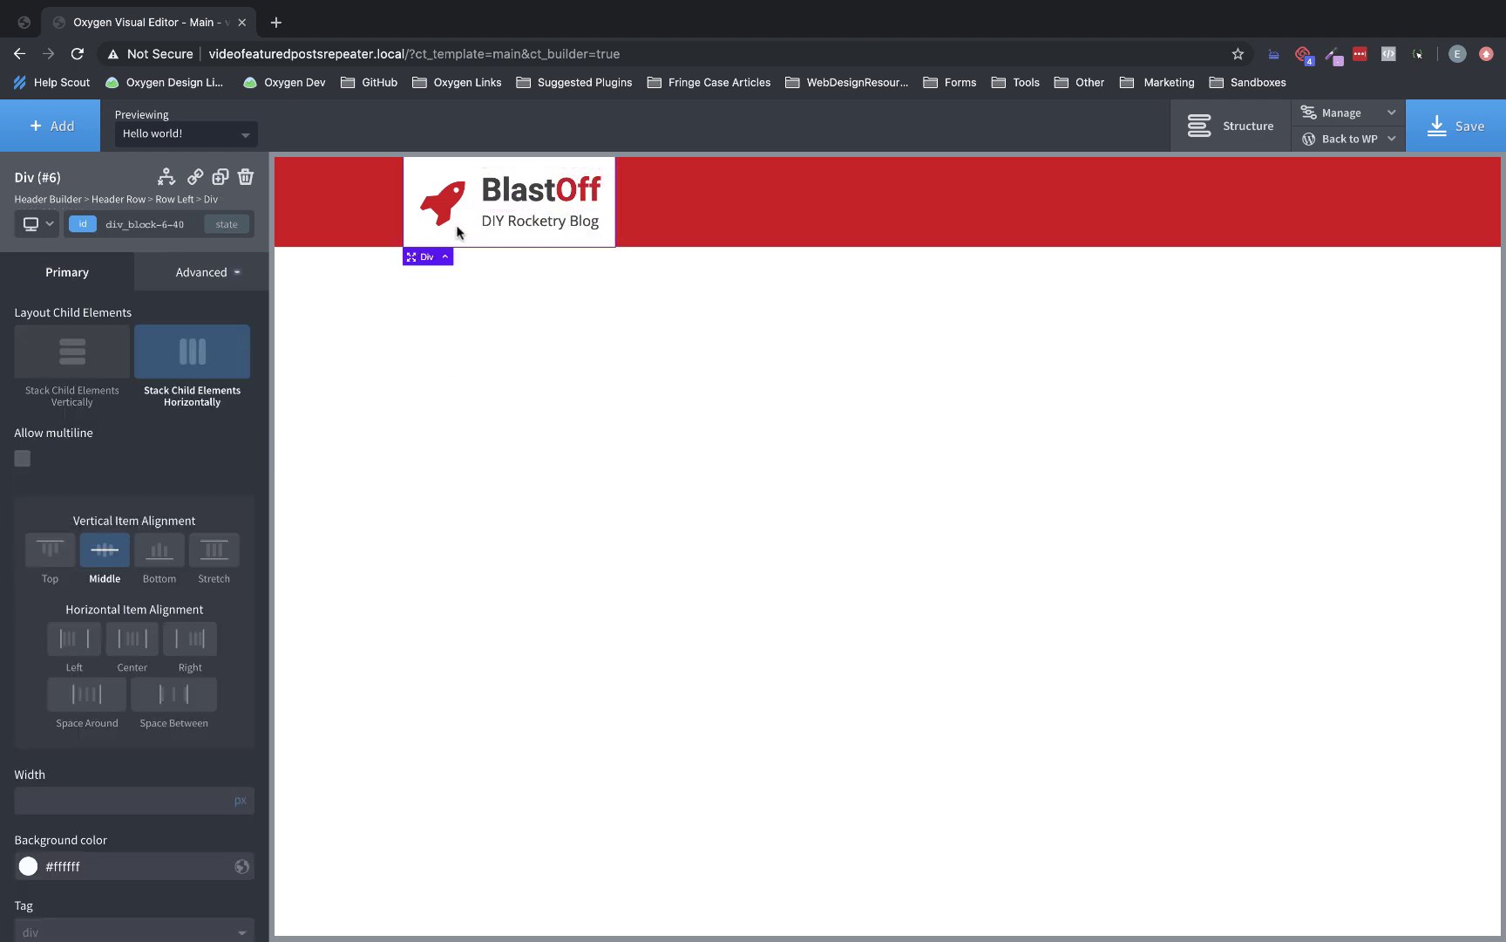
click(517, 190)
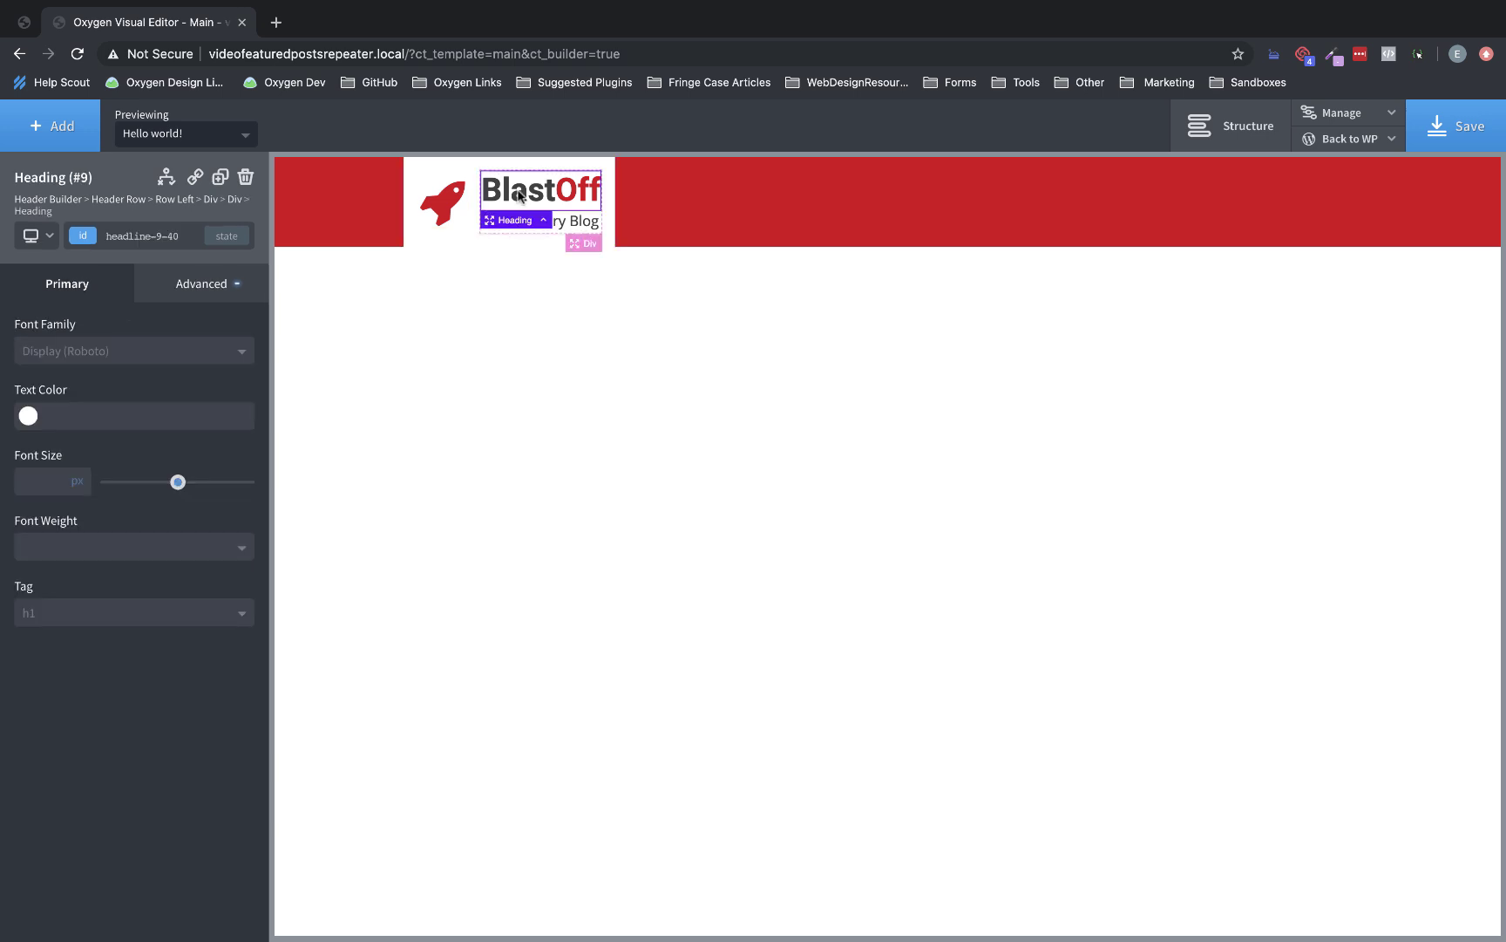
click(195, 293)
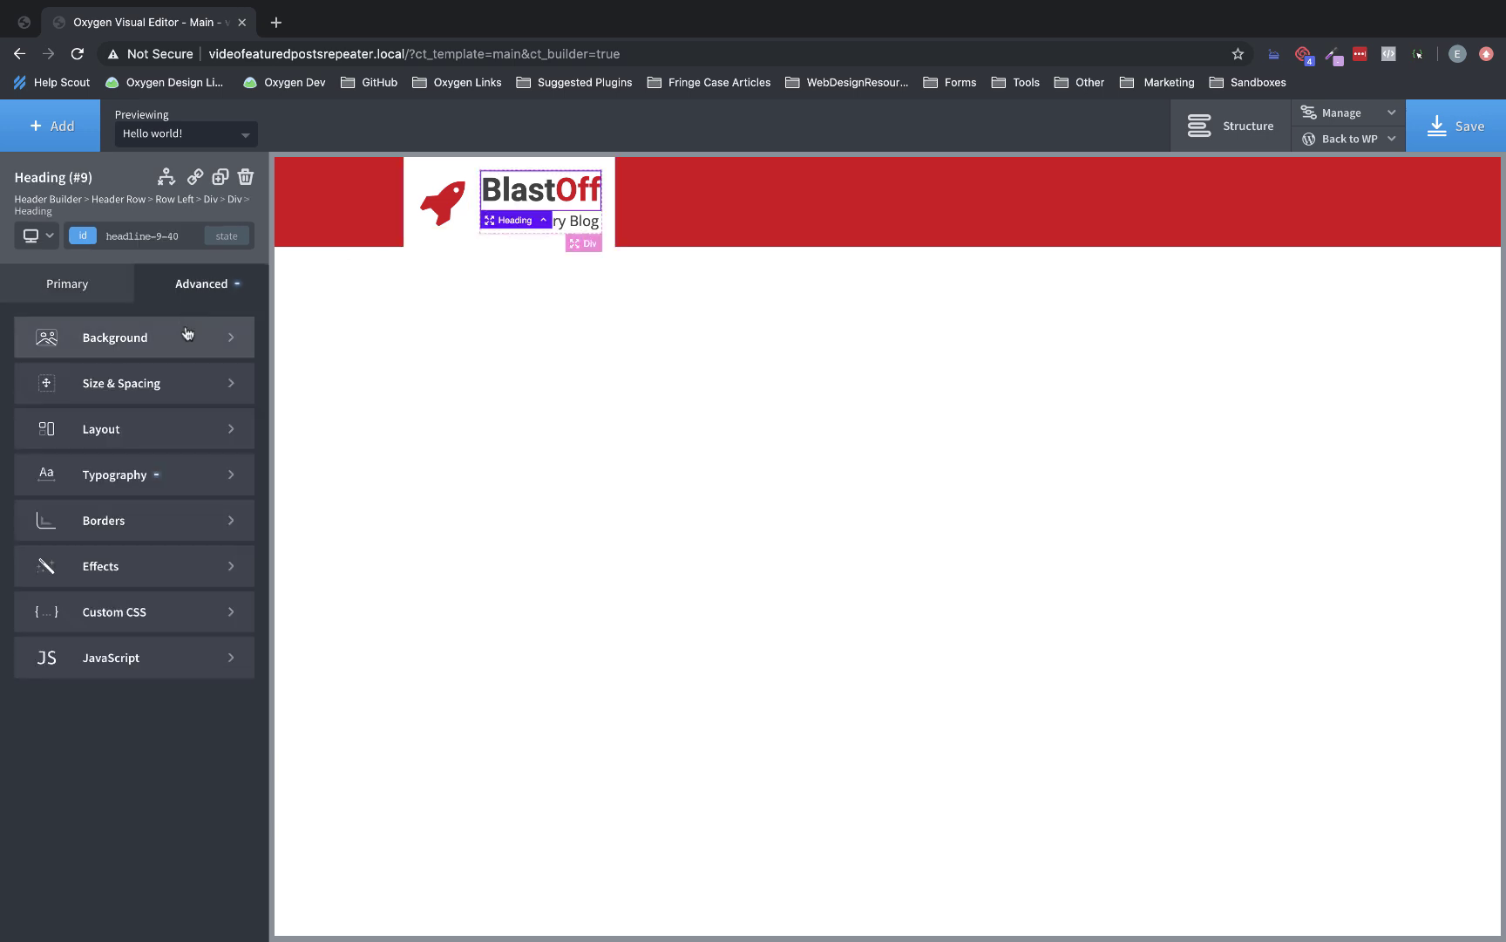
click(171, 478)
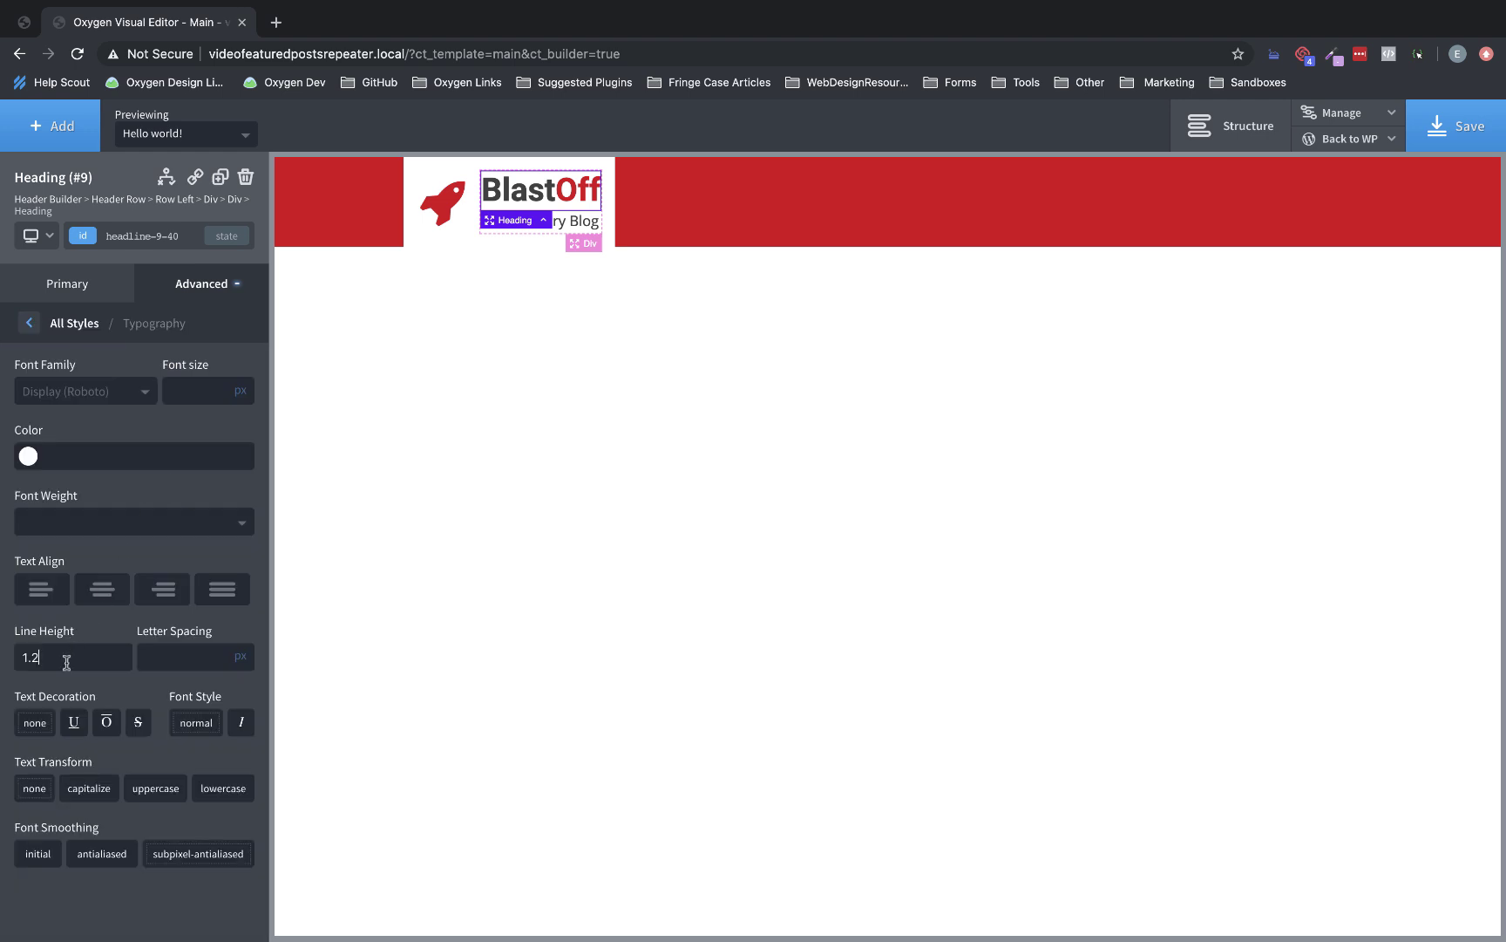
key(BackSpace)
text(0)
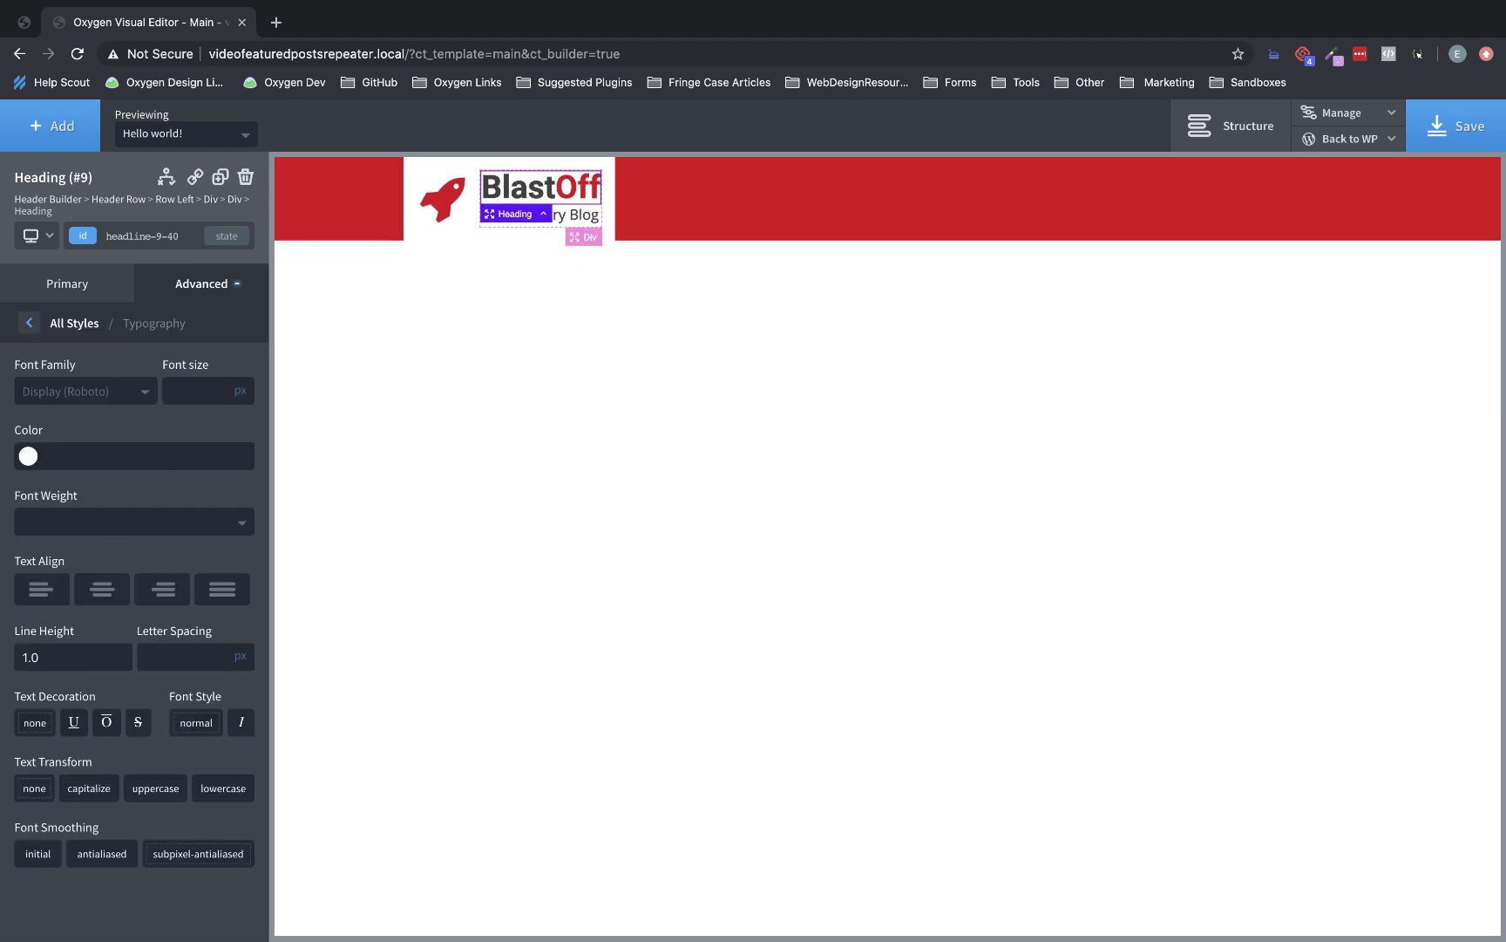
Select the white logo container and set the global text font to Nunito Sans in the global styles.
click(442, 233)
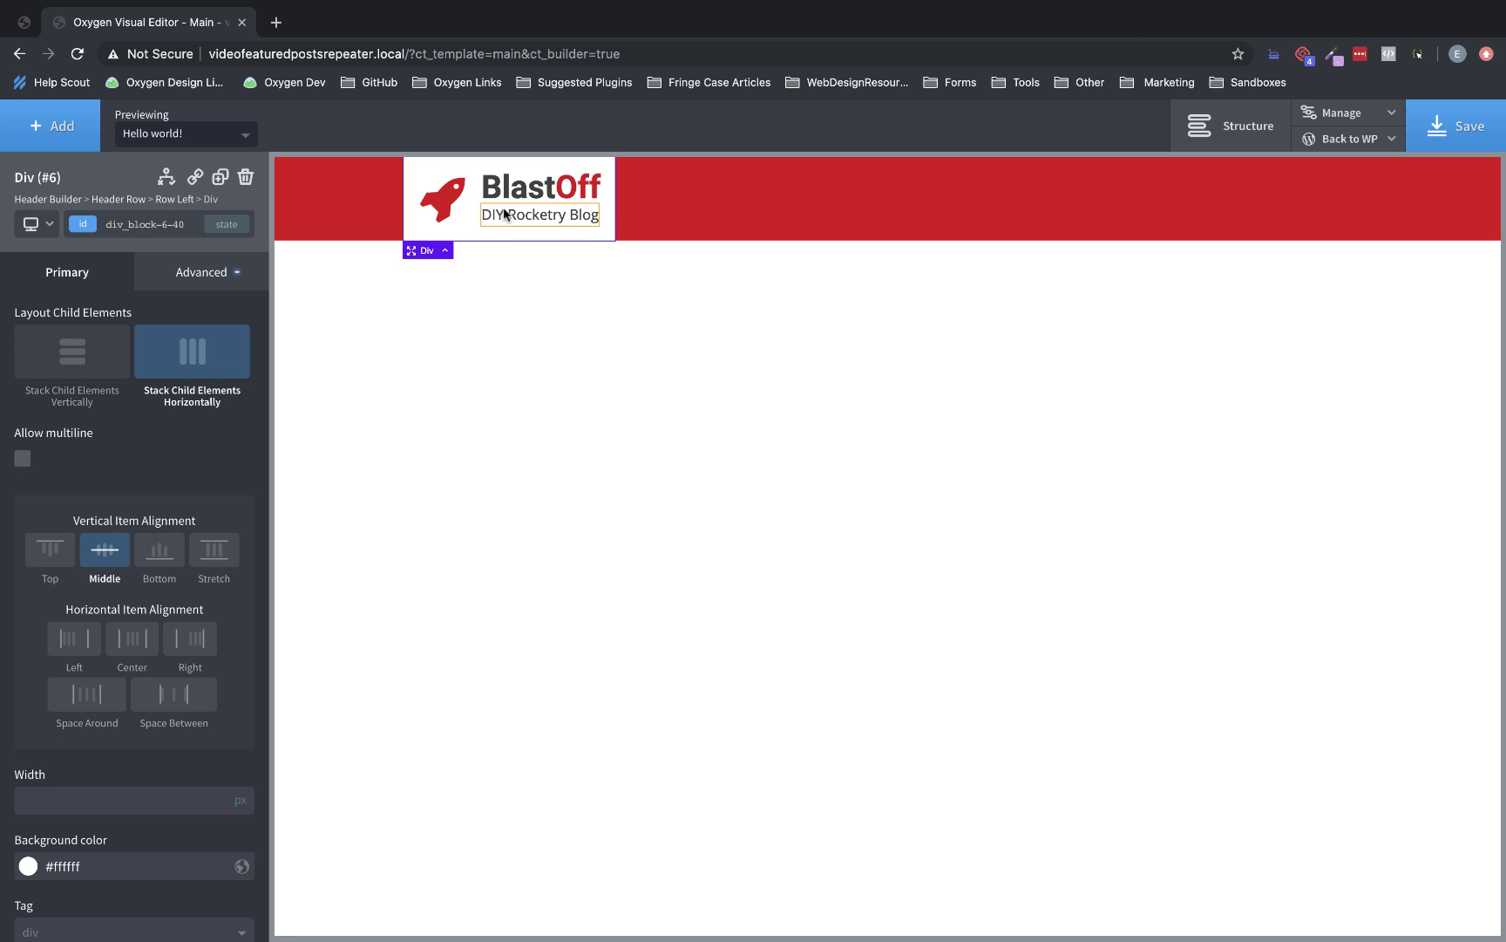
click(1348, 115)
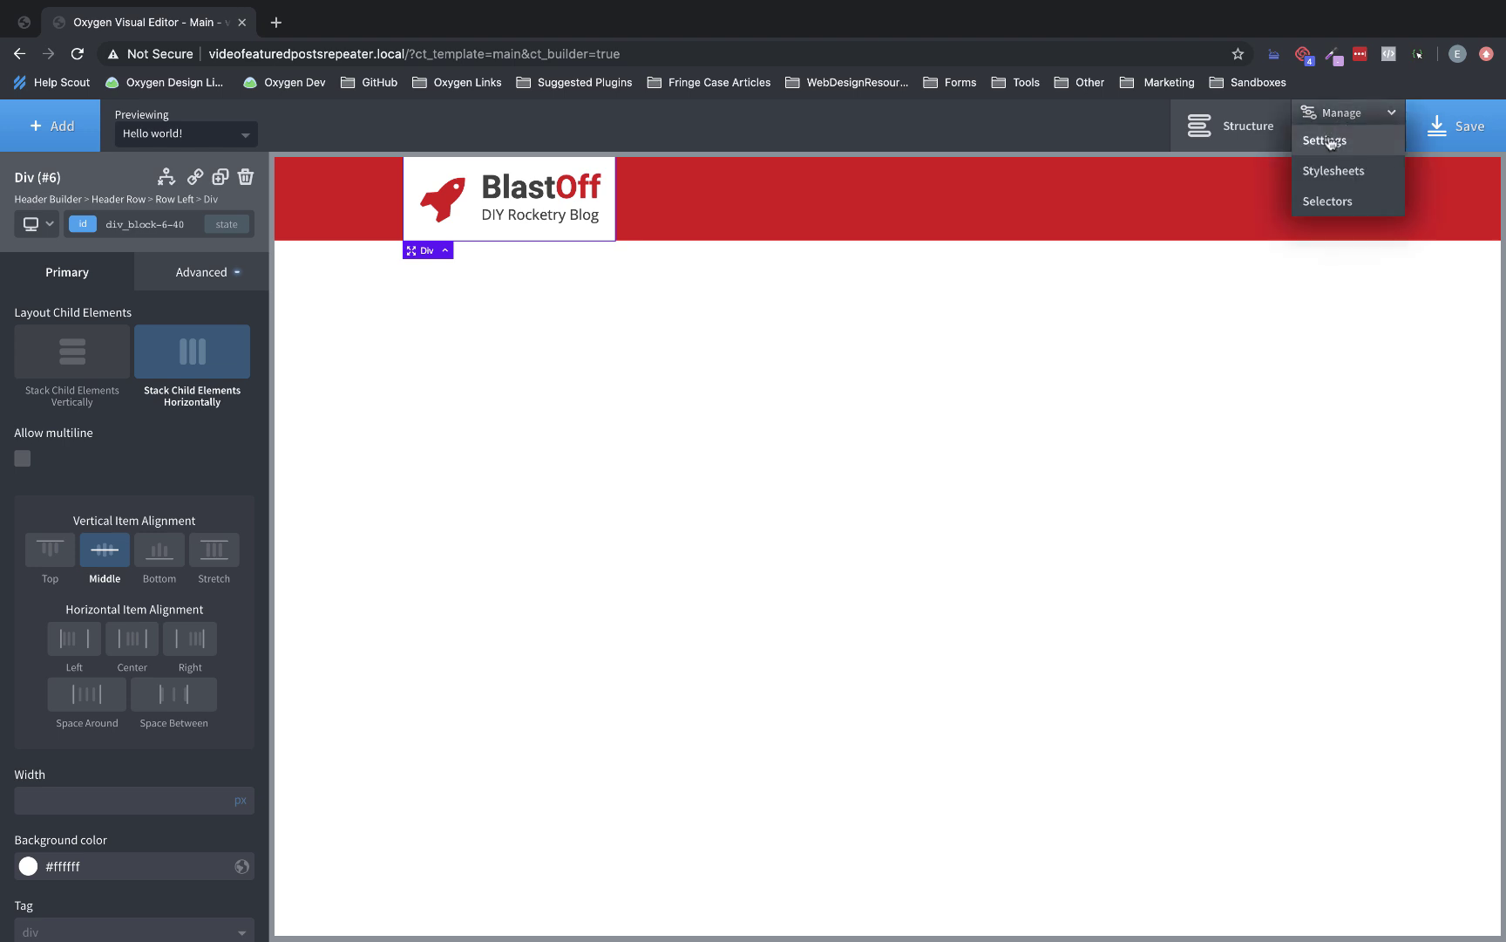
click(1329, 142)
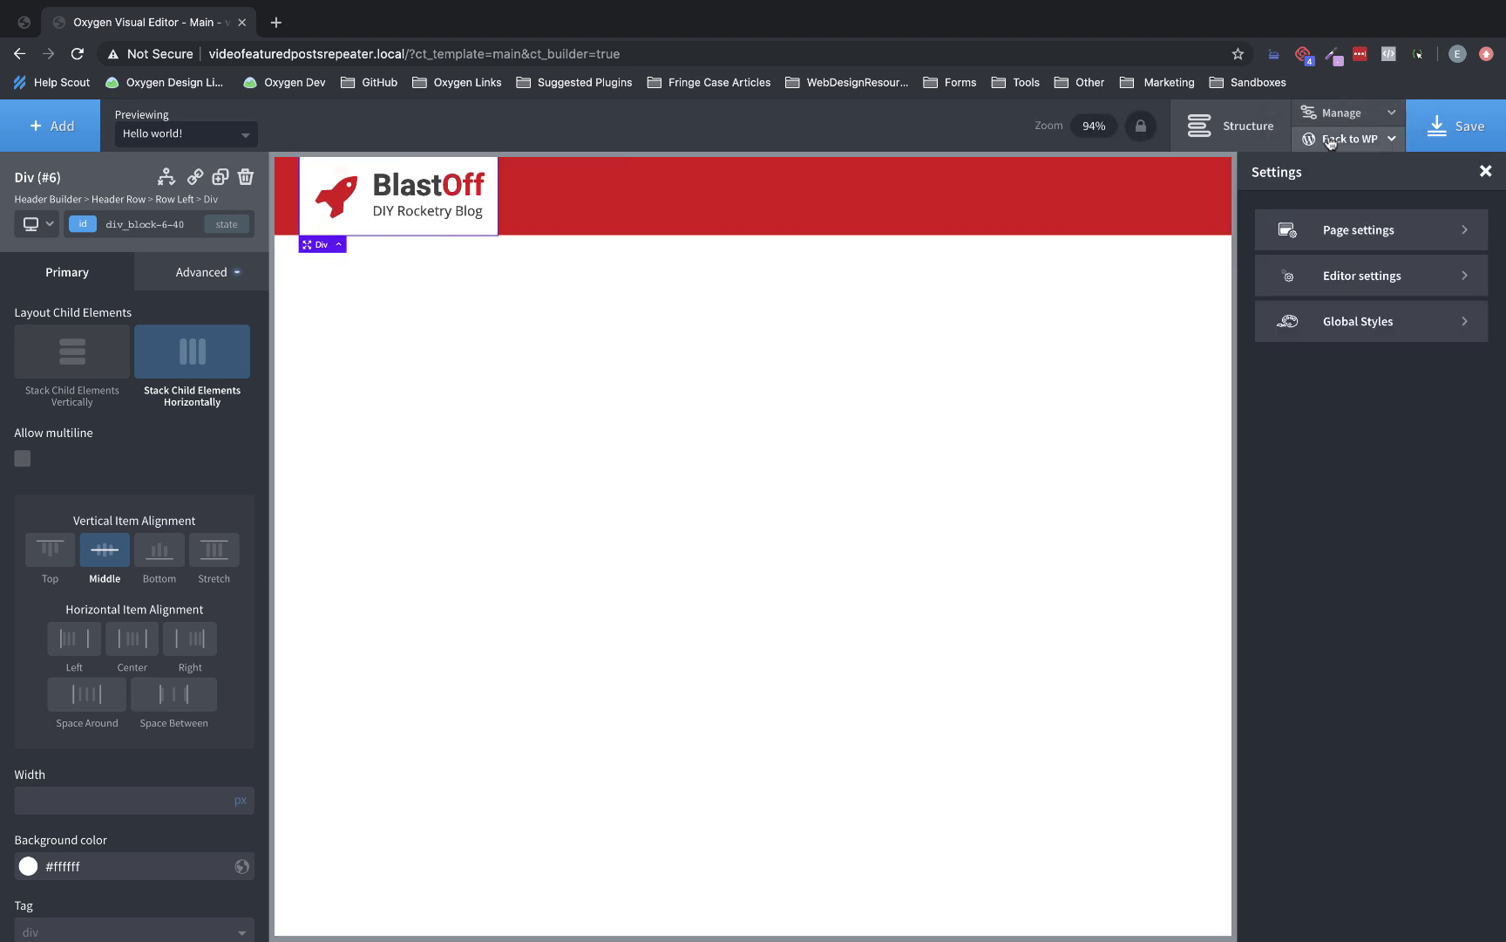
click(1365, 323)
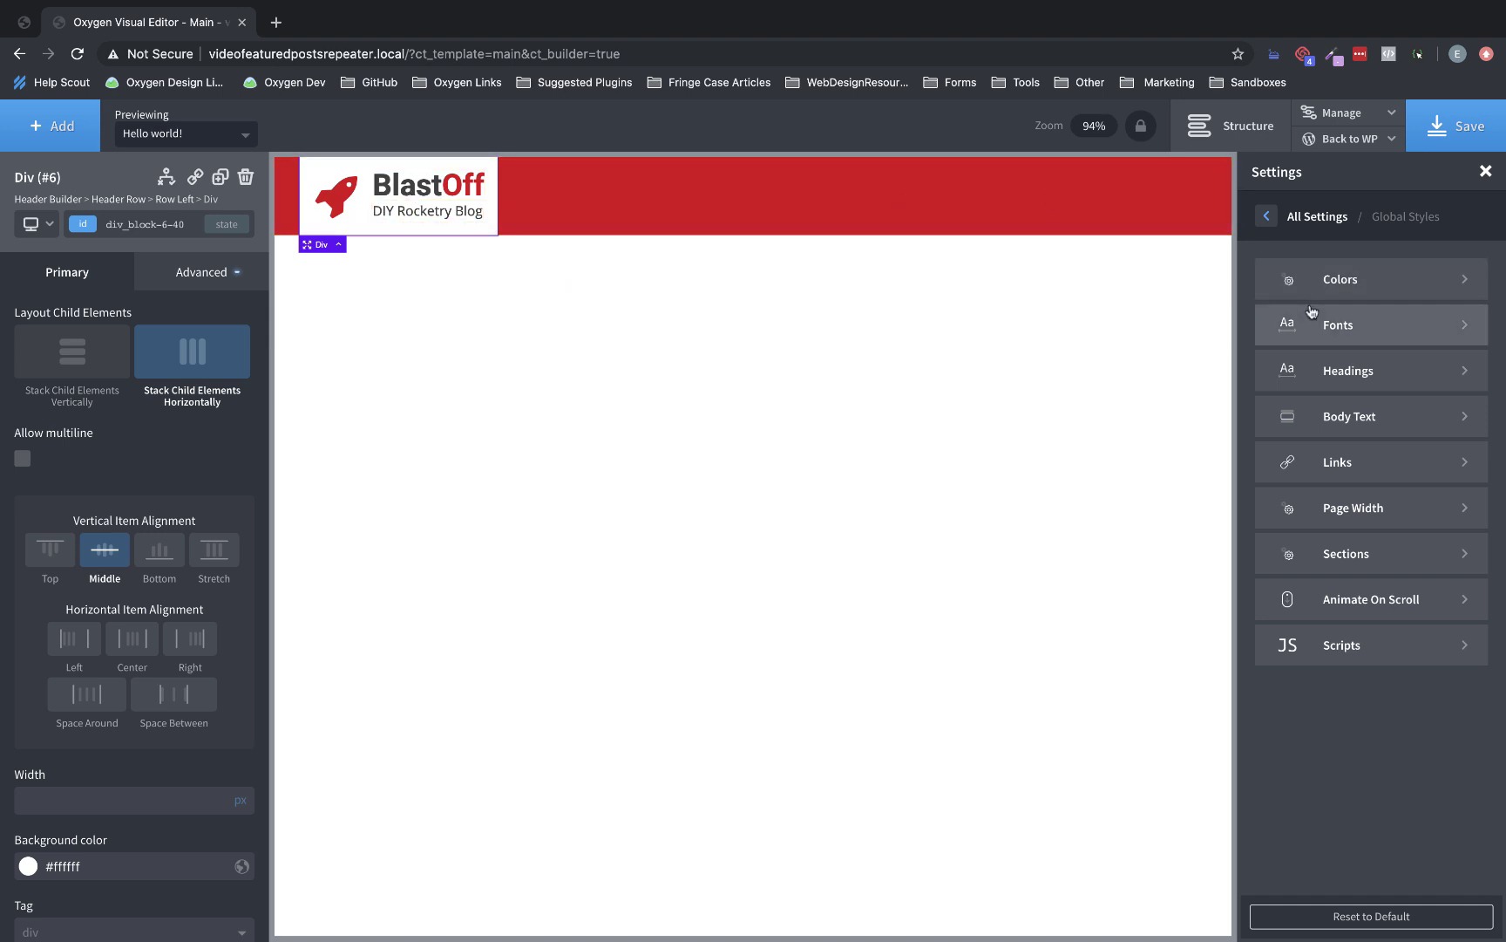
click(1411, 335)
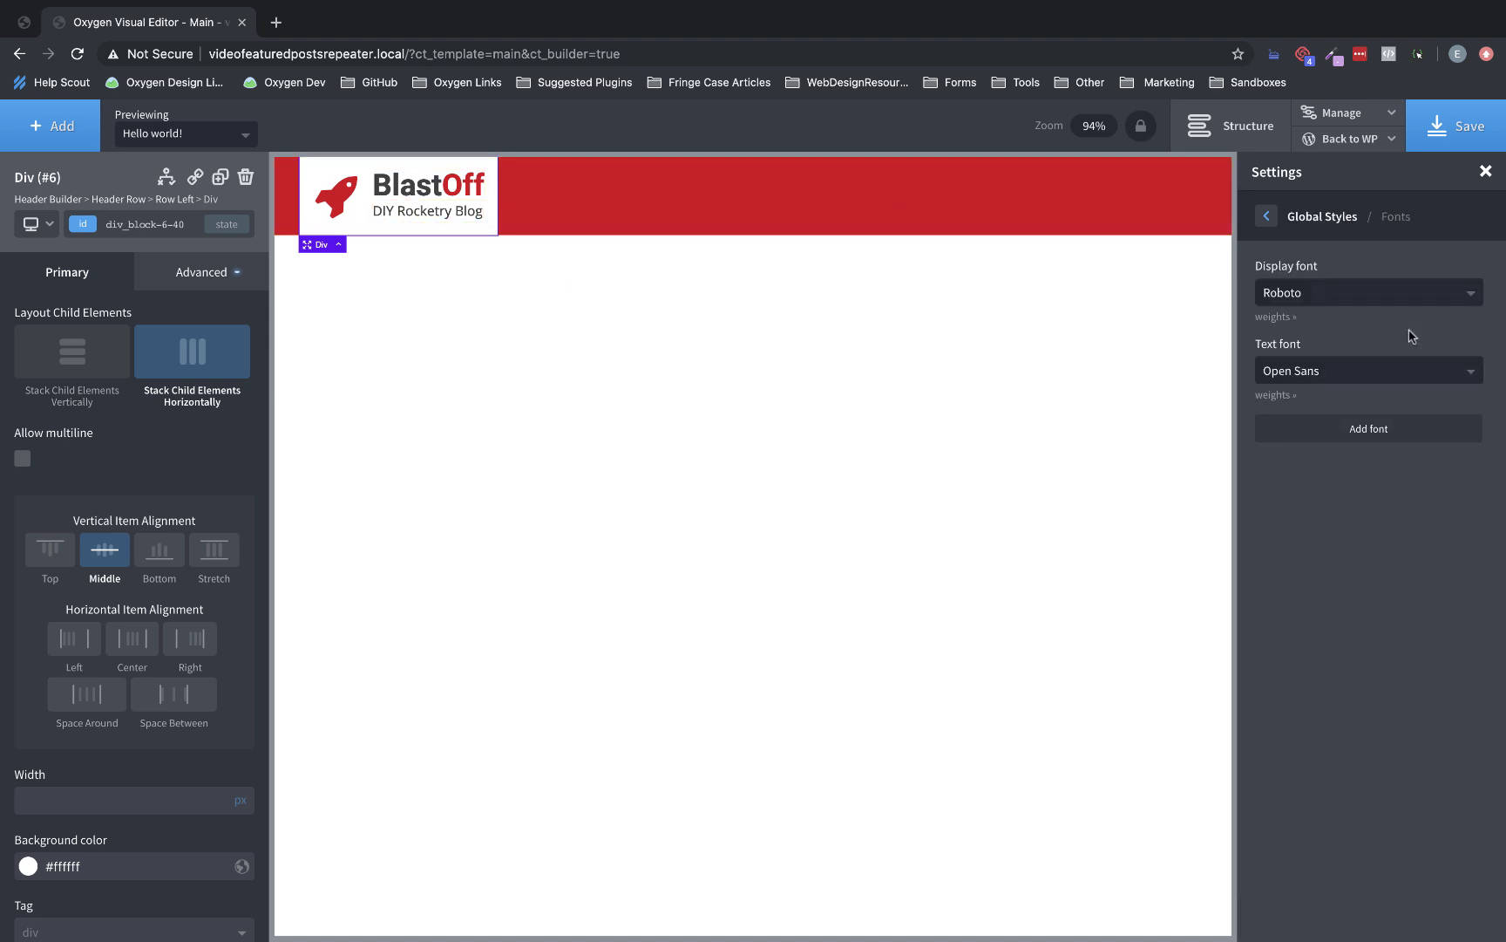
click(1326, 373)
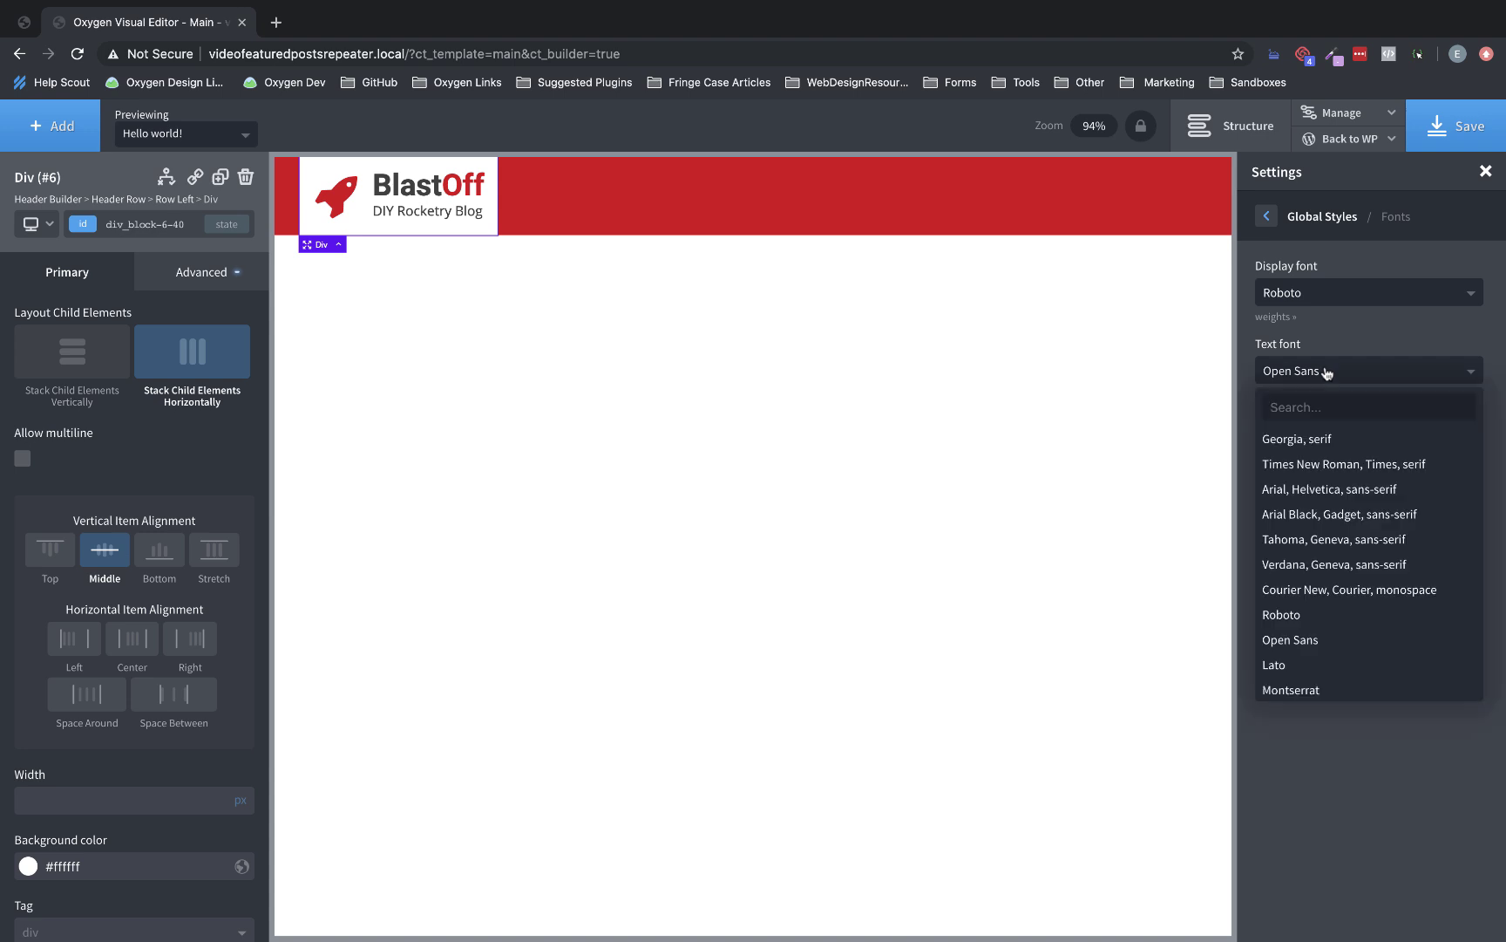
text(nuni)
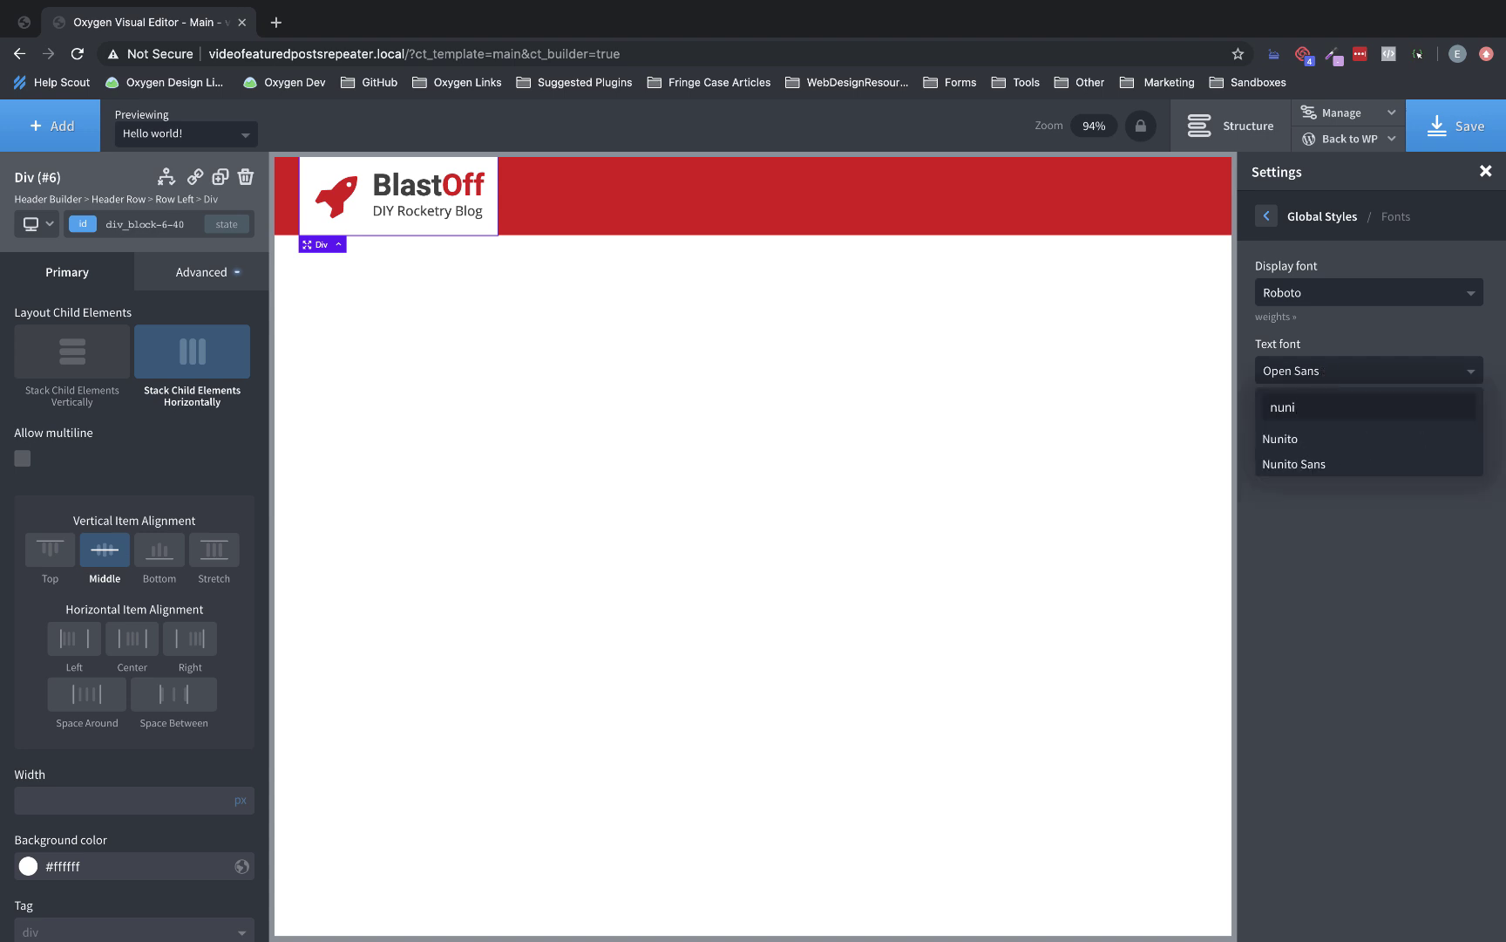
click(1319, 466)
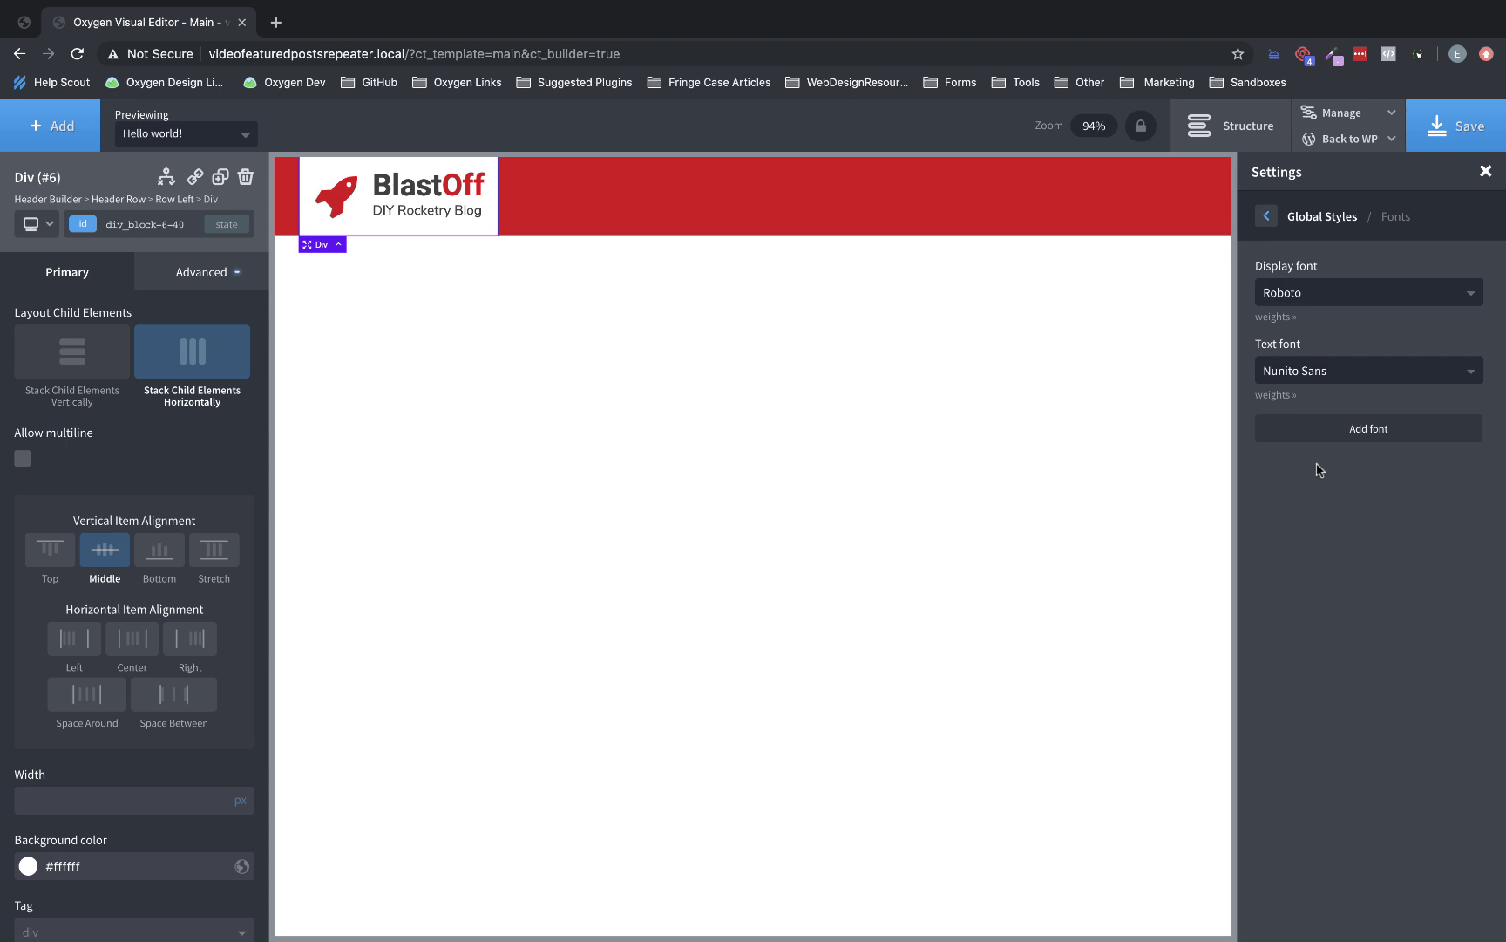
Check the global display font choices and open fonts.google.com in a new browser tab.
click(1327, 298)
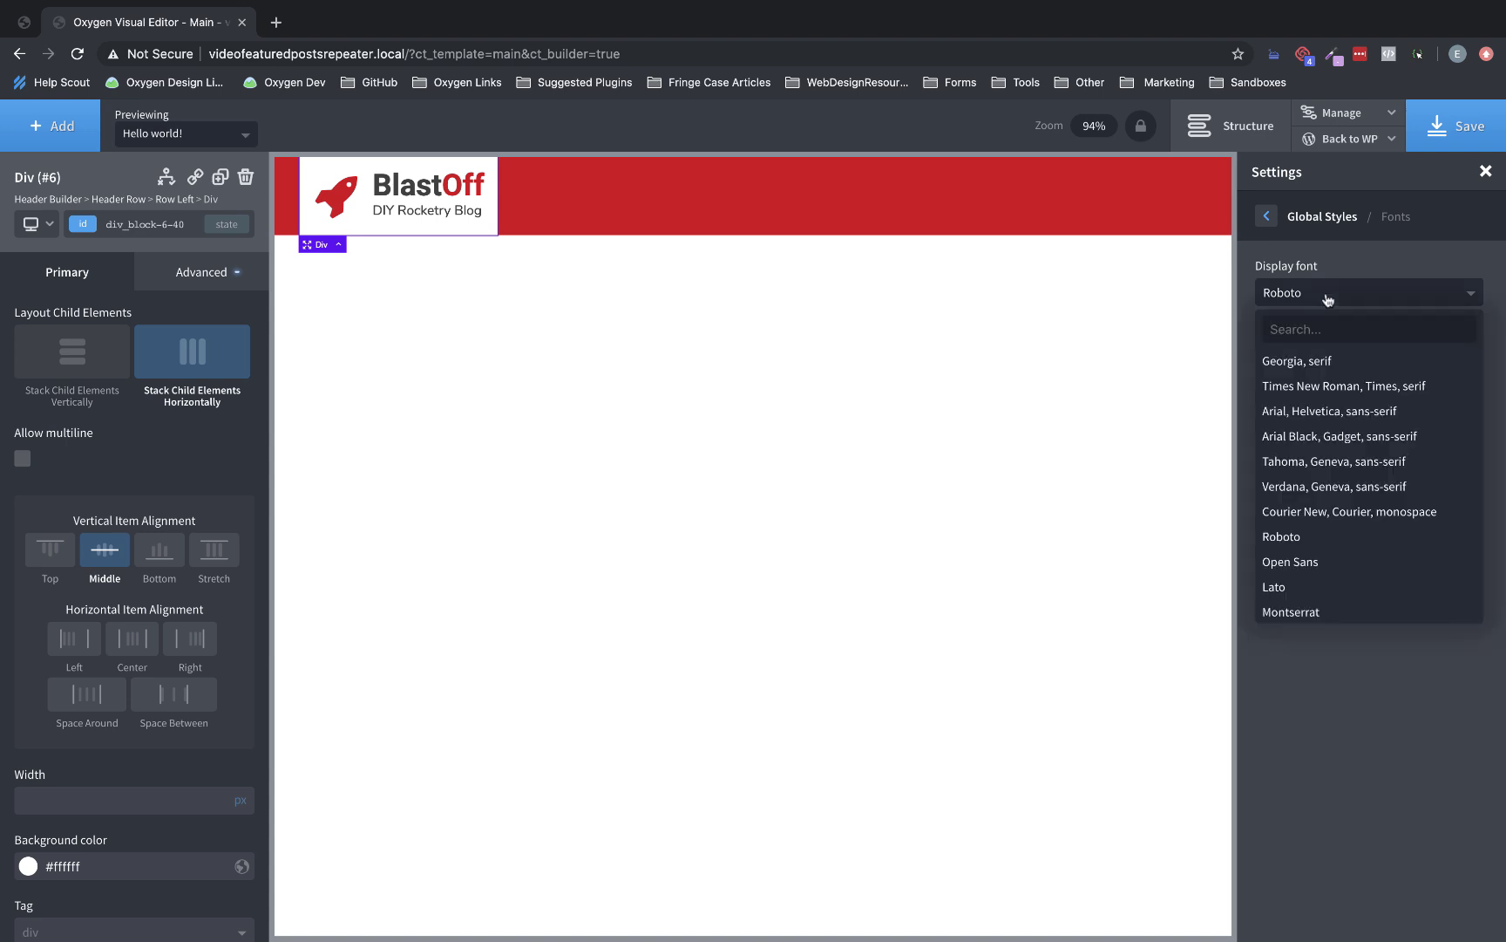
click(1327, 298)
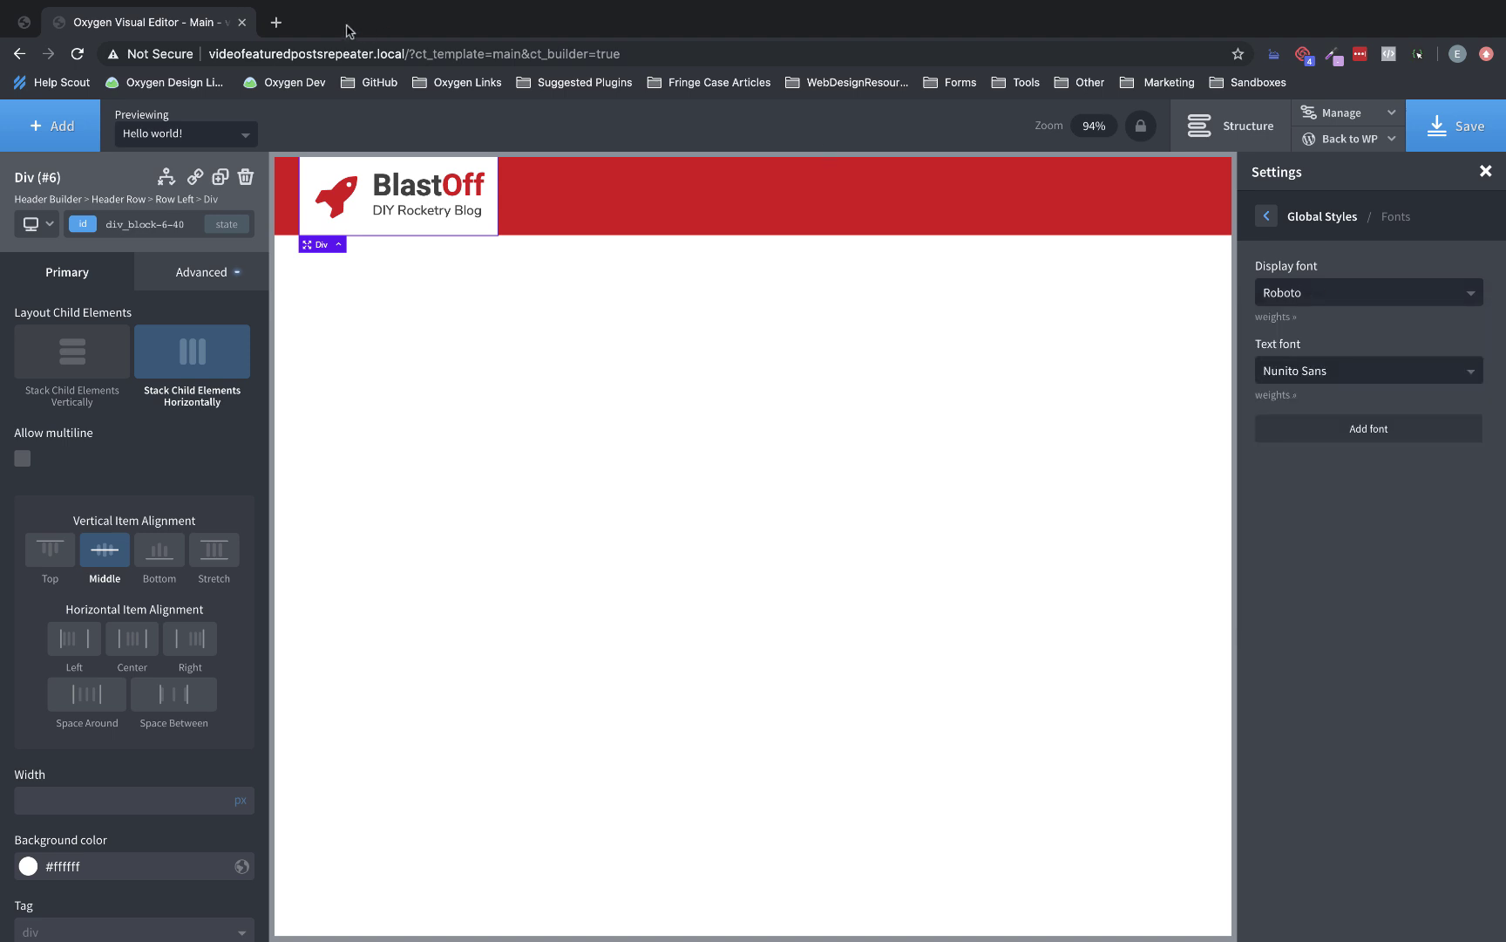
click(277, 23)
text(fonts.g)
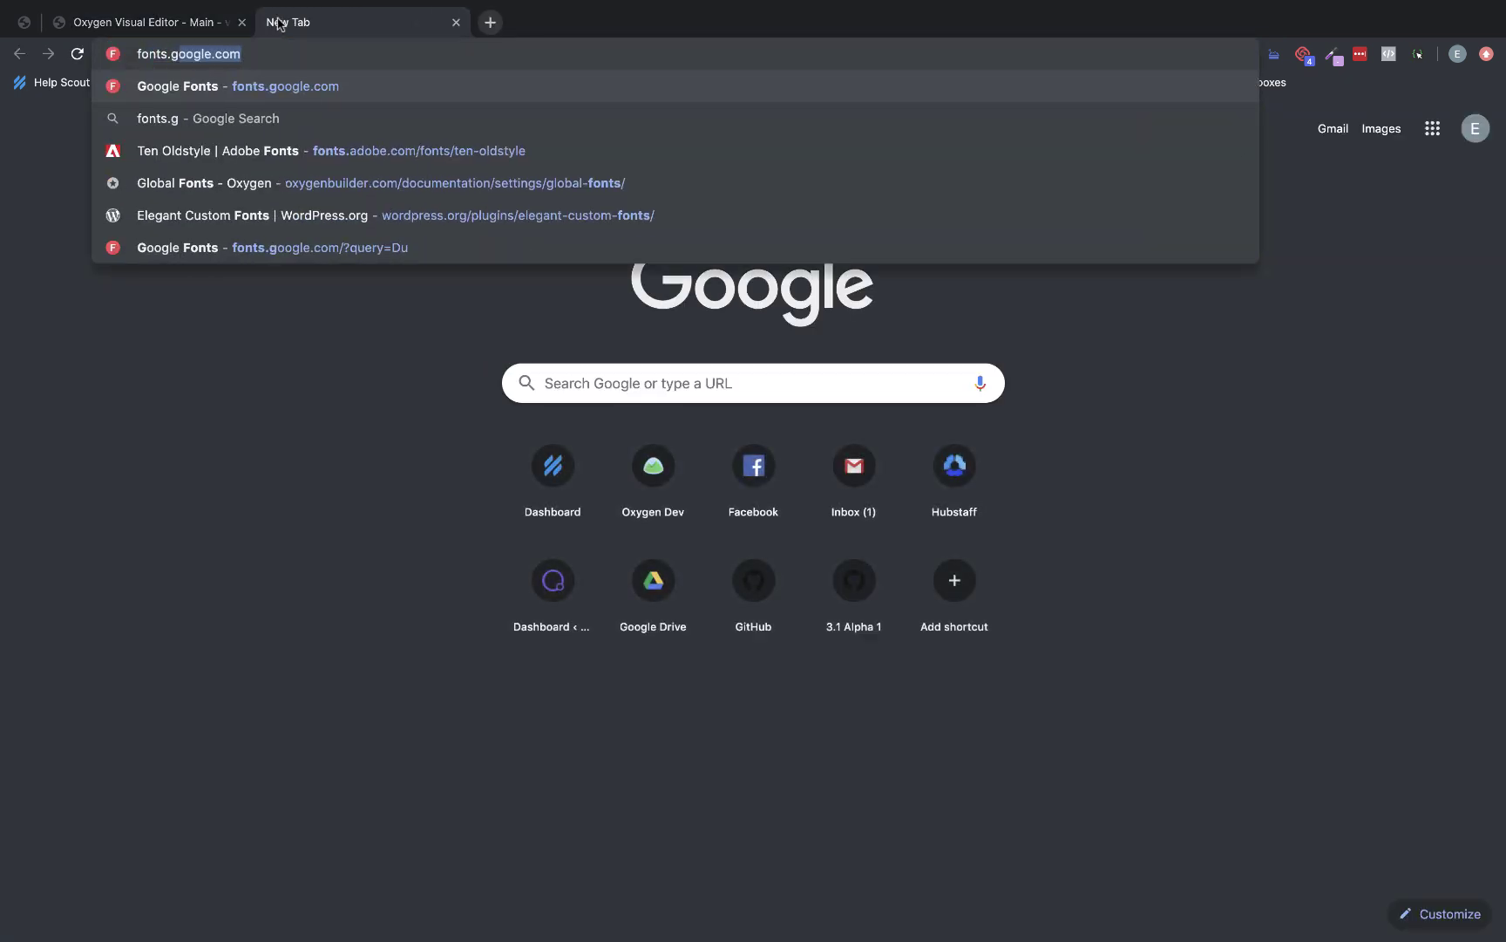
text(oogle.co)
key(Return)
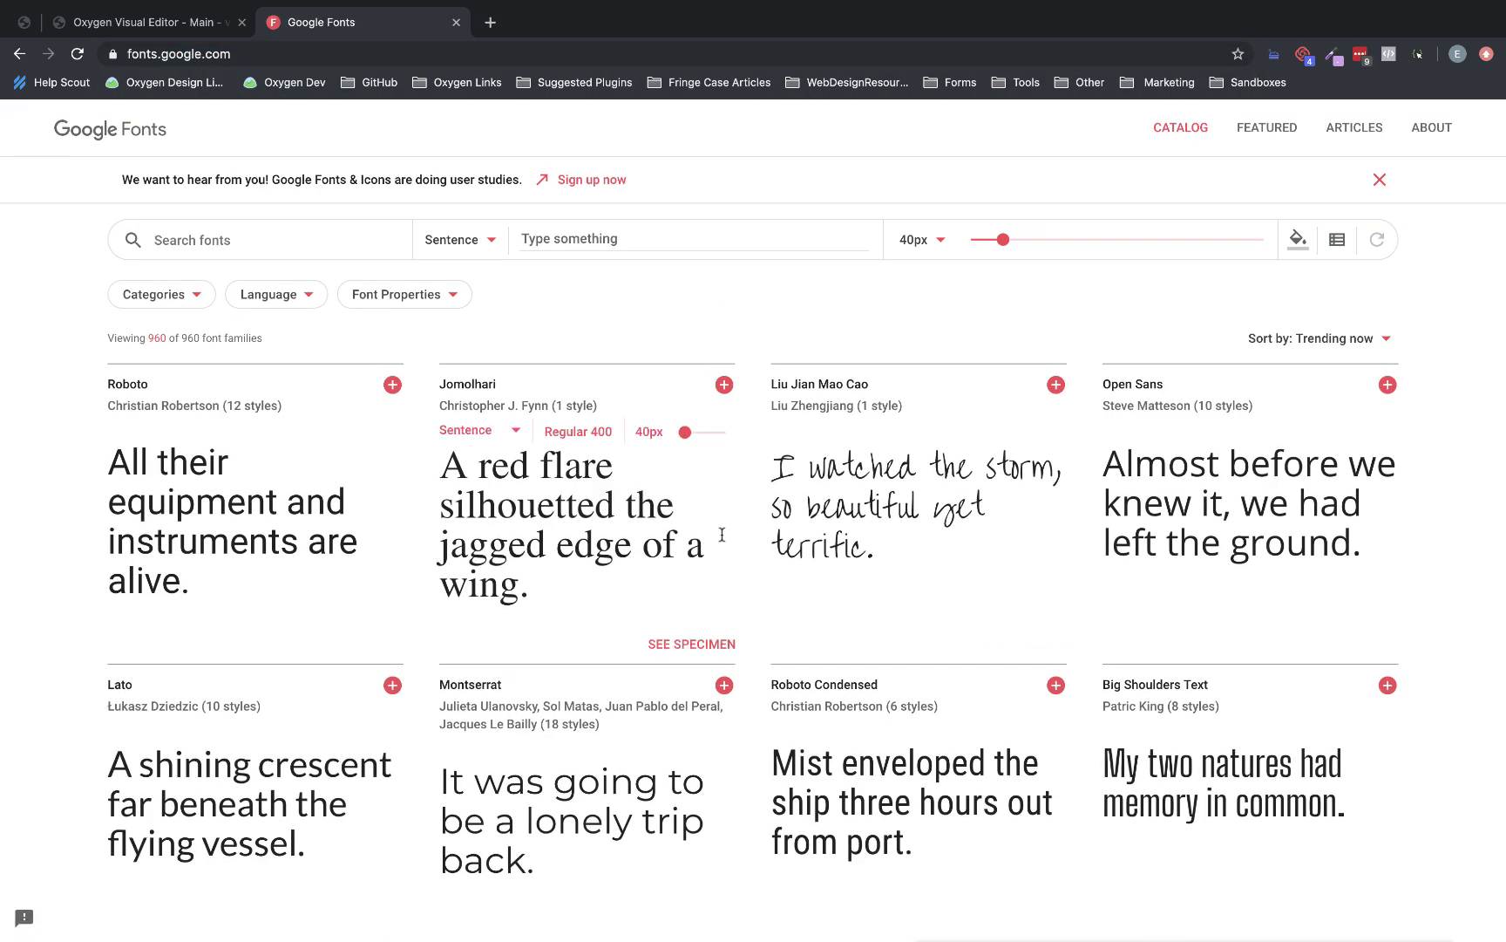
Browse the Google Fonts catalog to examine candidates for the site's display font.
scroll(722, 533, down, 15)
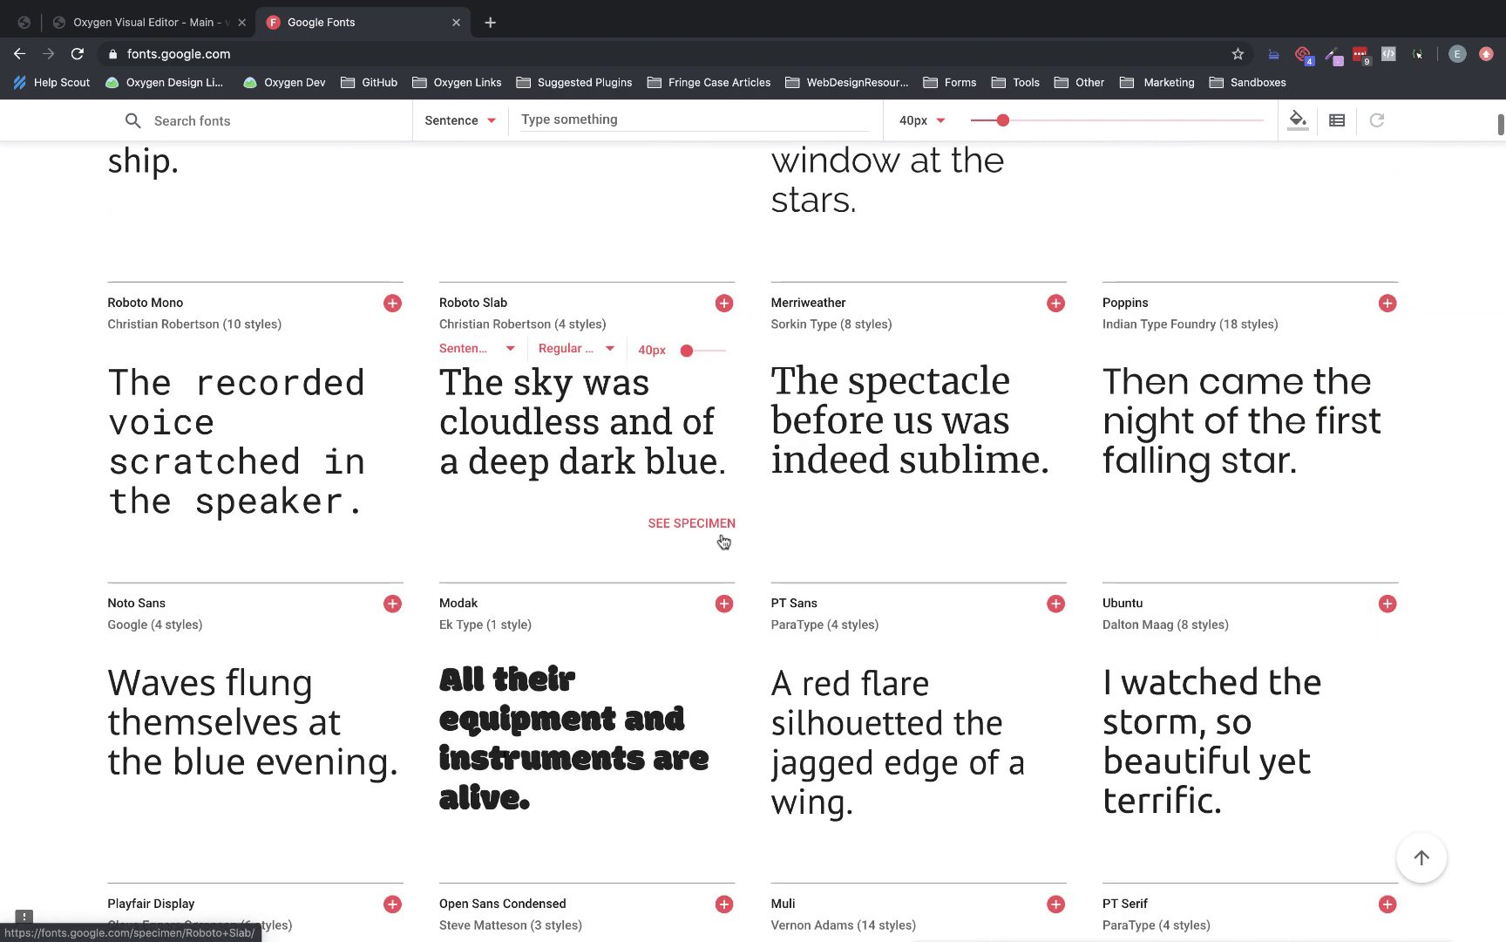
scroll(721, 533, down, 15)
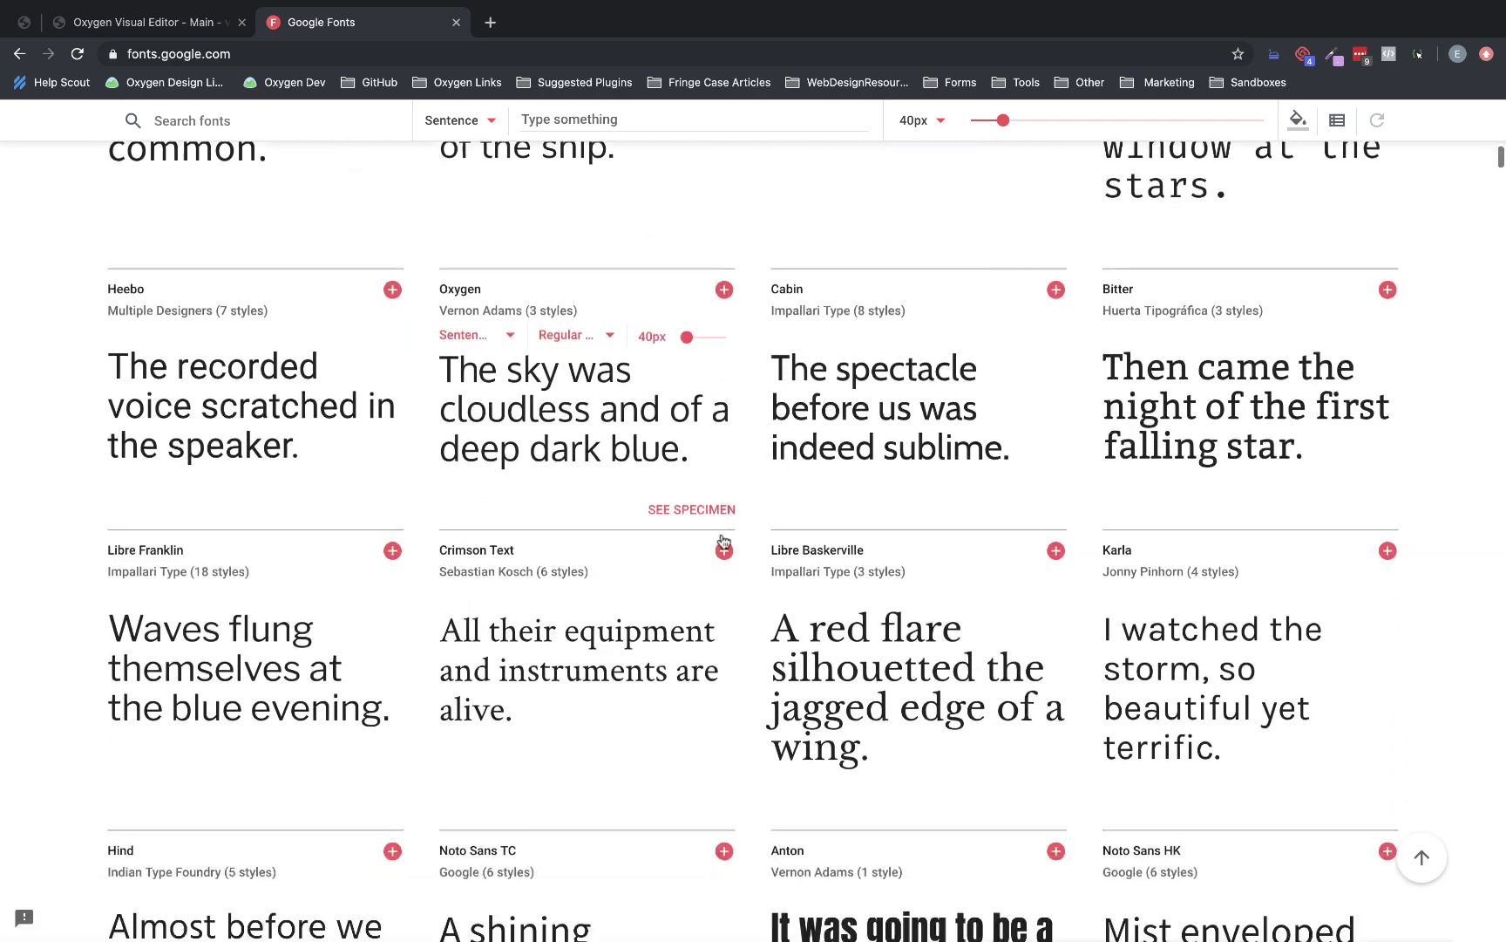
scroll(722, 534, down, 12)
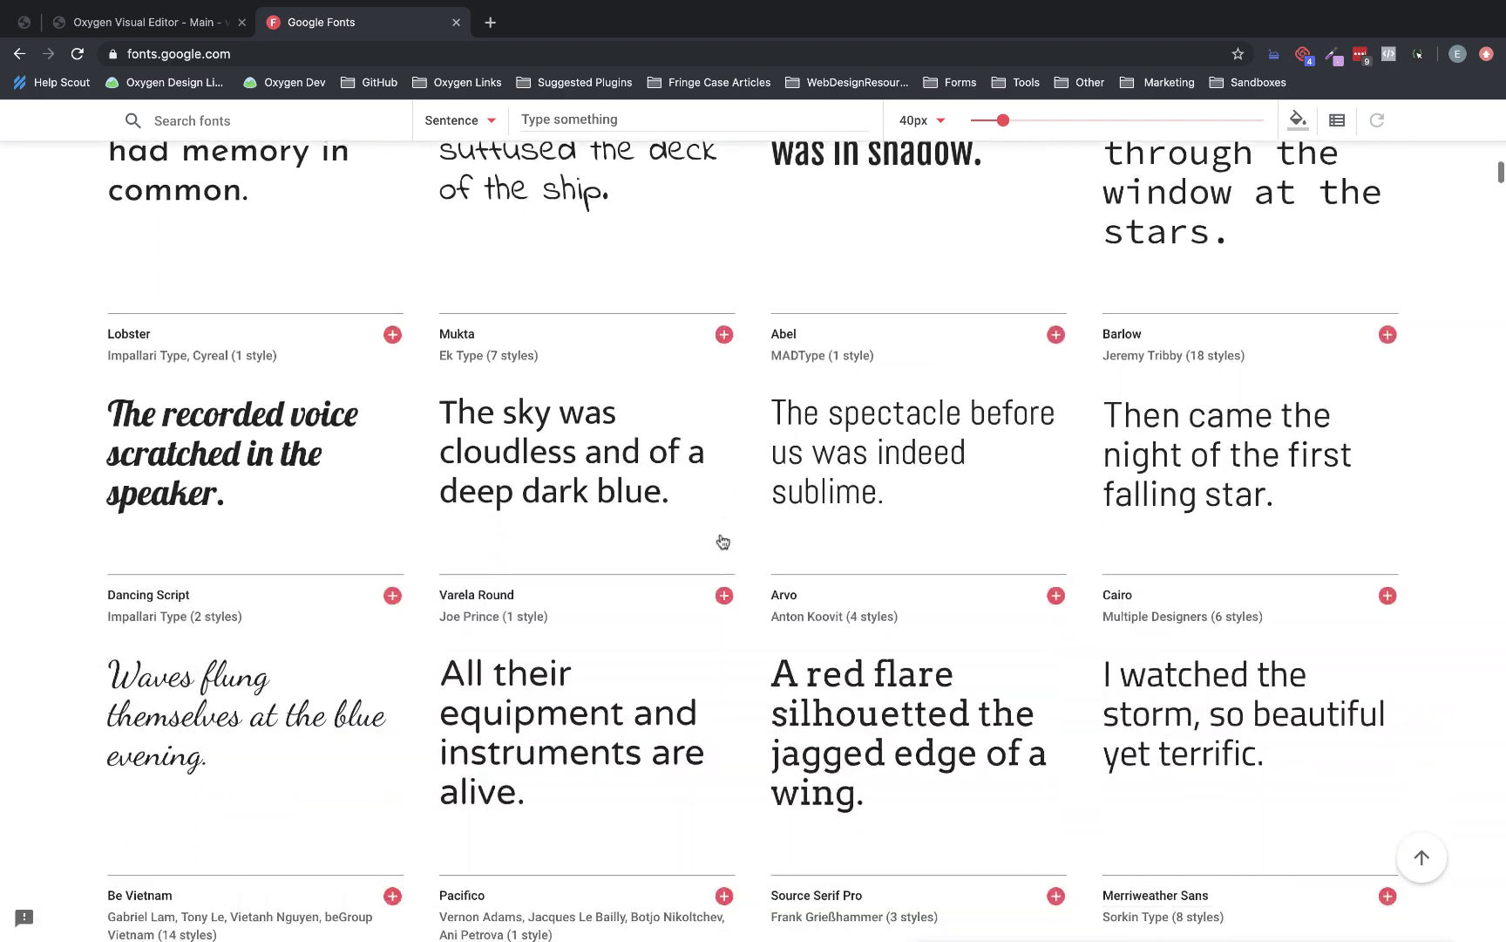
scroll(721, 541, down, 7)
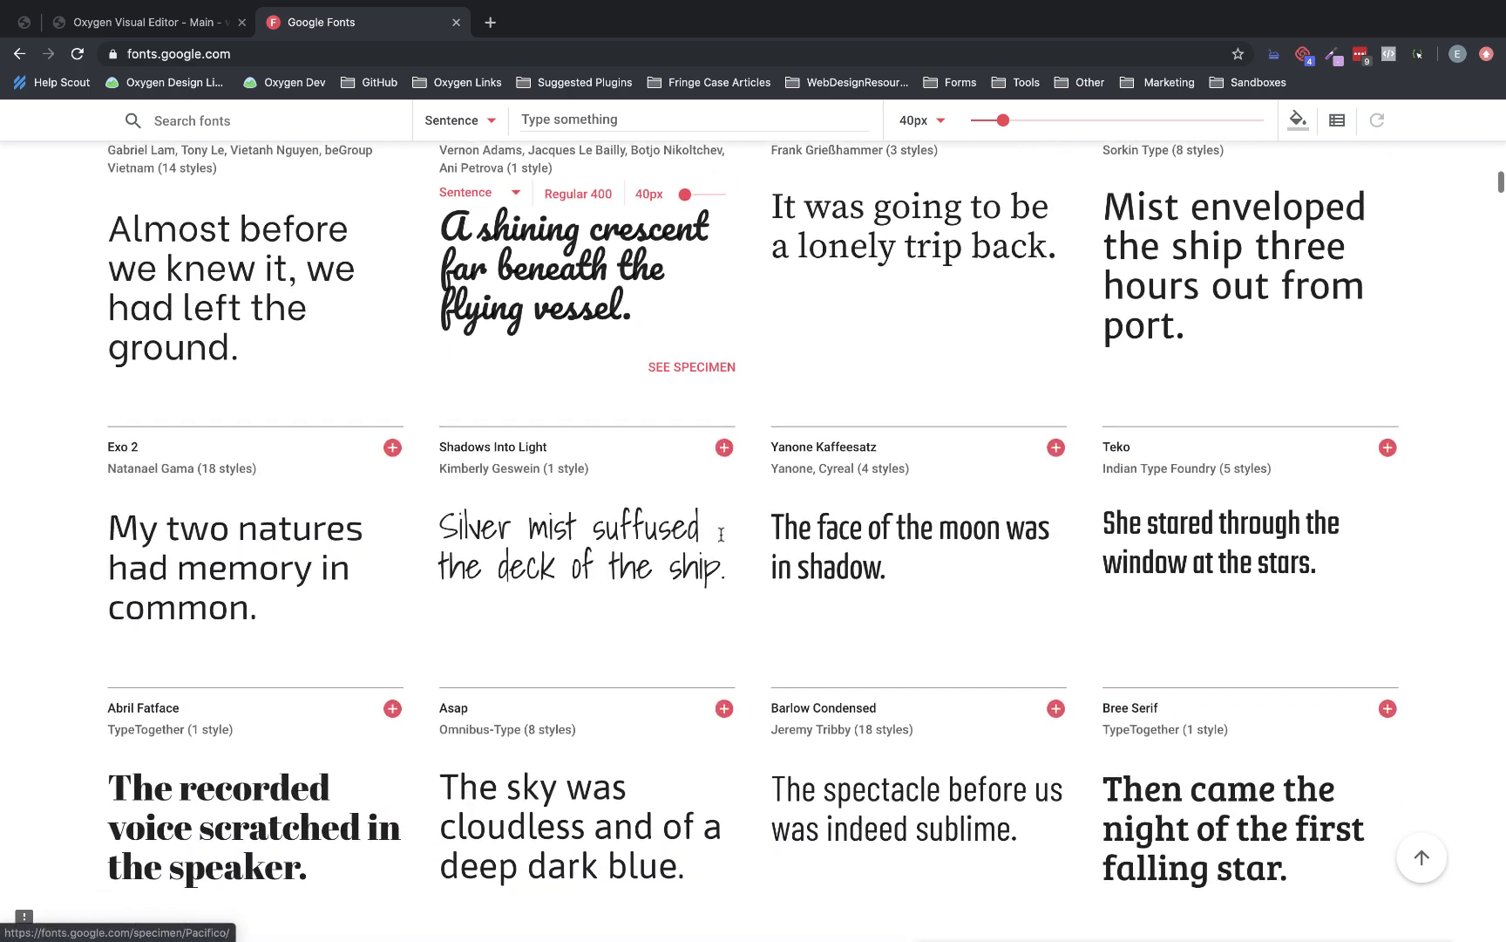
scroll(722, 537, down, 7)
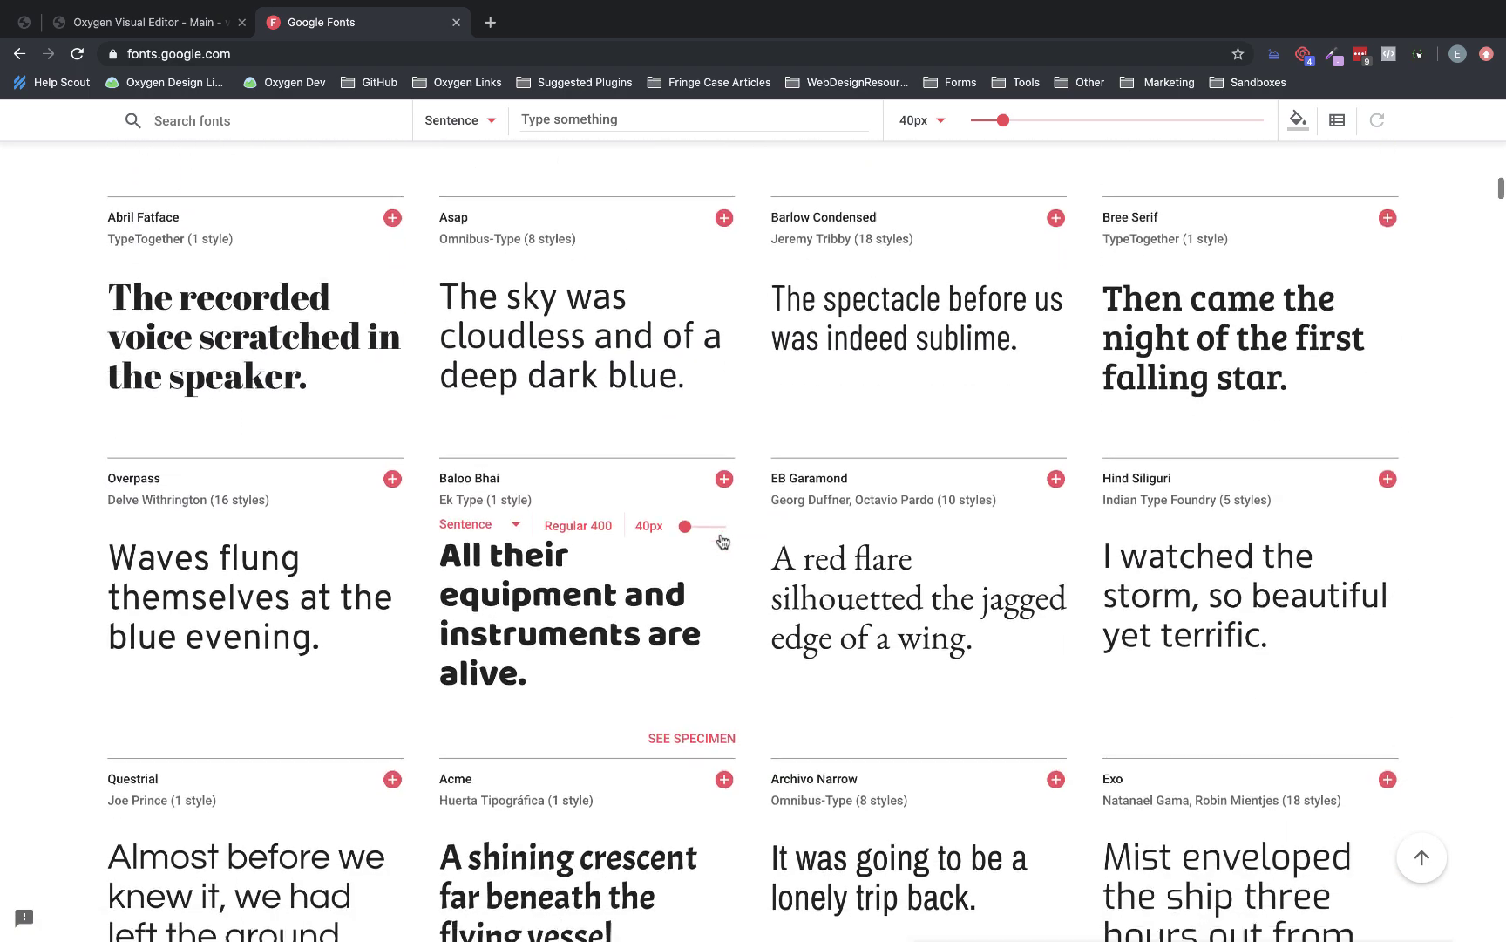
scroll(722, 540, down, 3)
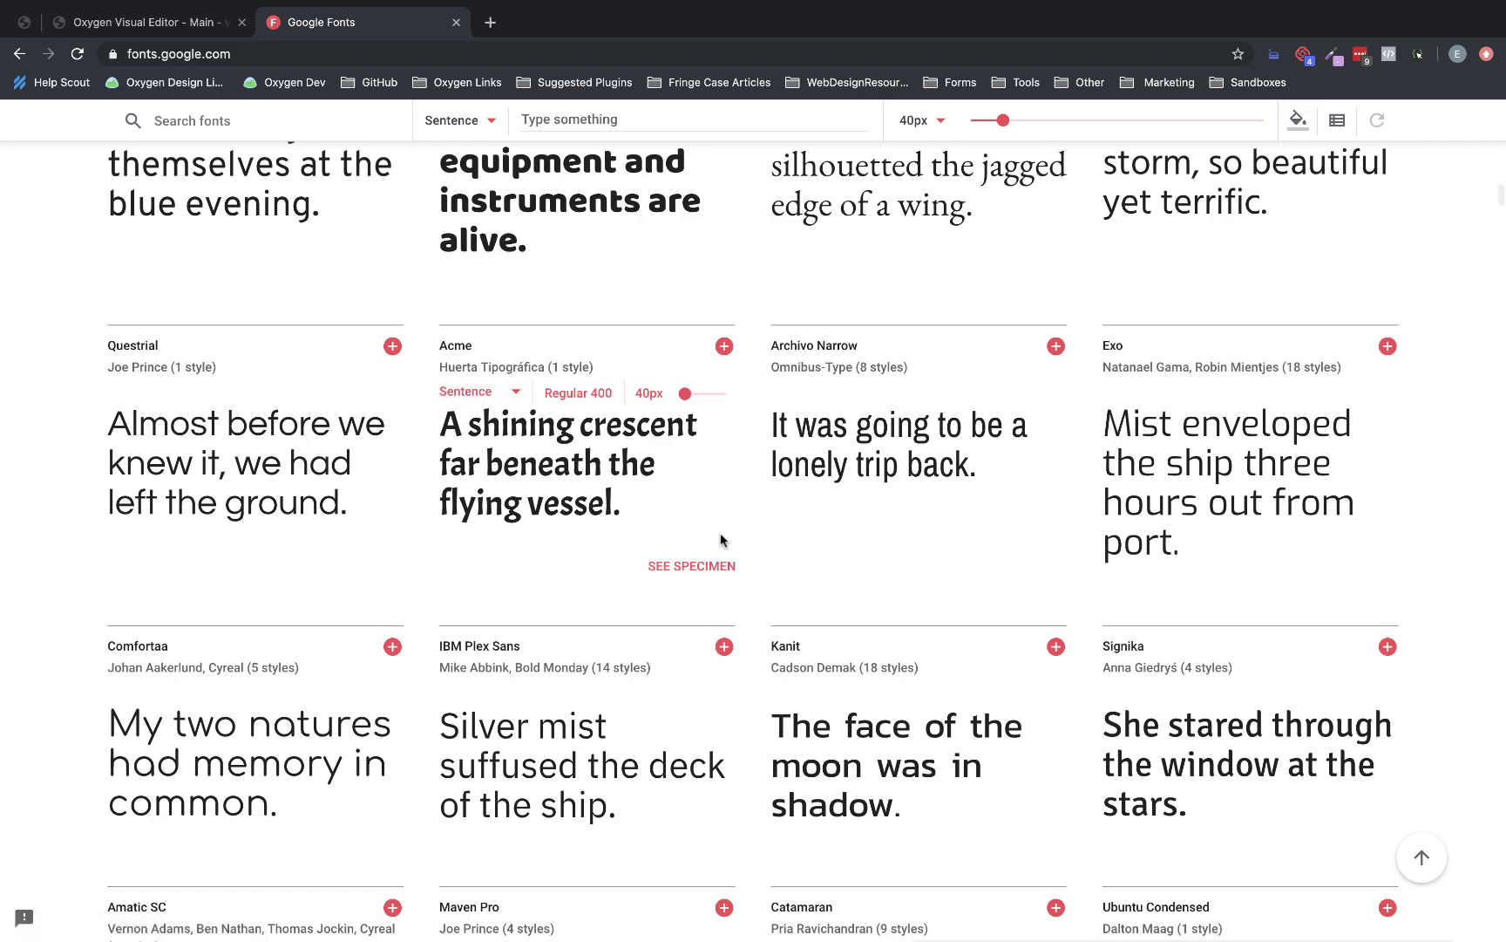
scroll(720, 539, down, 4)
scroll(720, 539, down, 7)
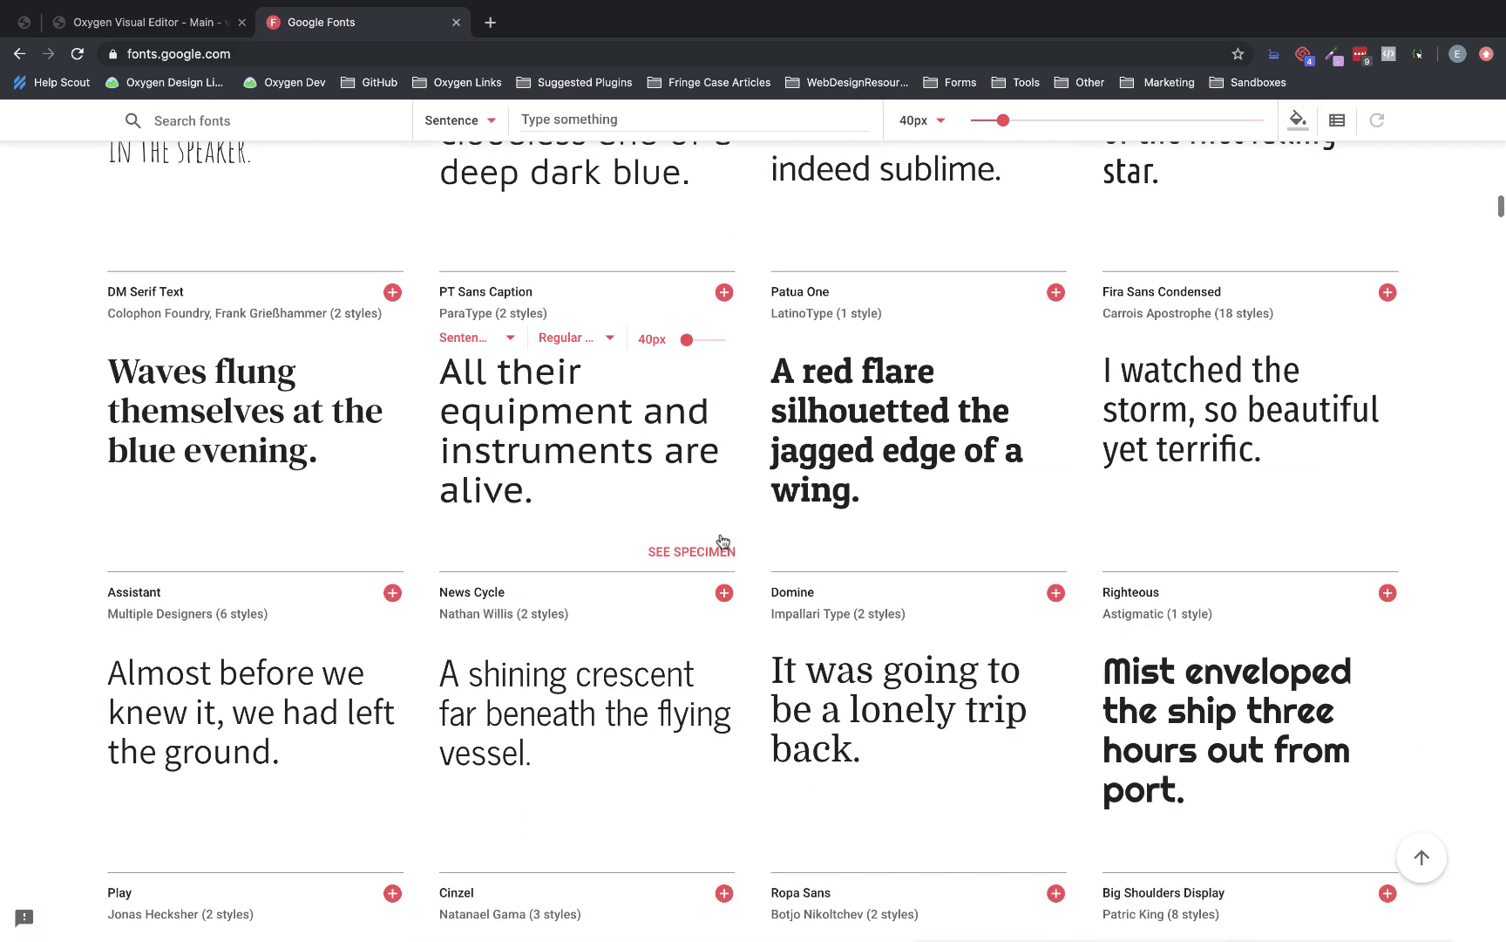
scroll(722, 540, down, 1)
scroll(722, 540, down, 4)
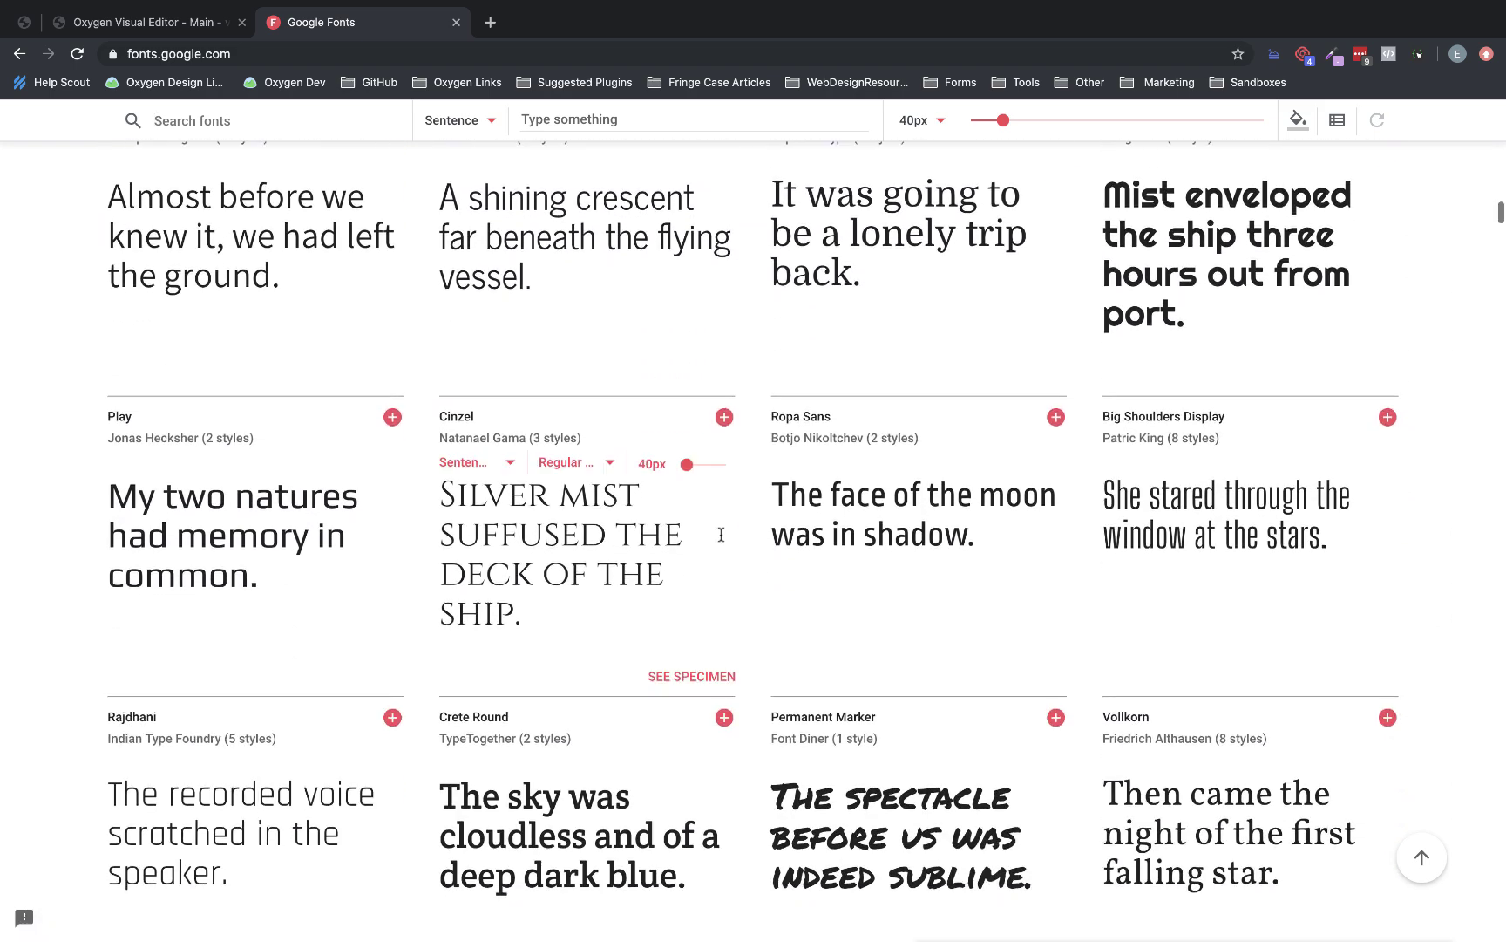
scroll(721, 540, down, 8)
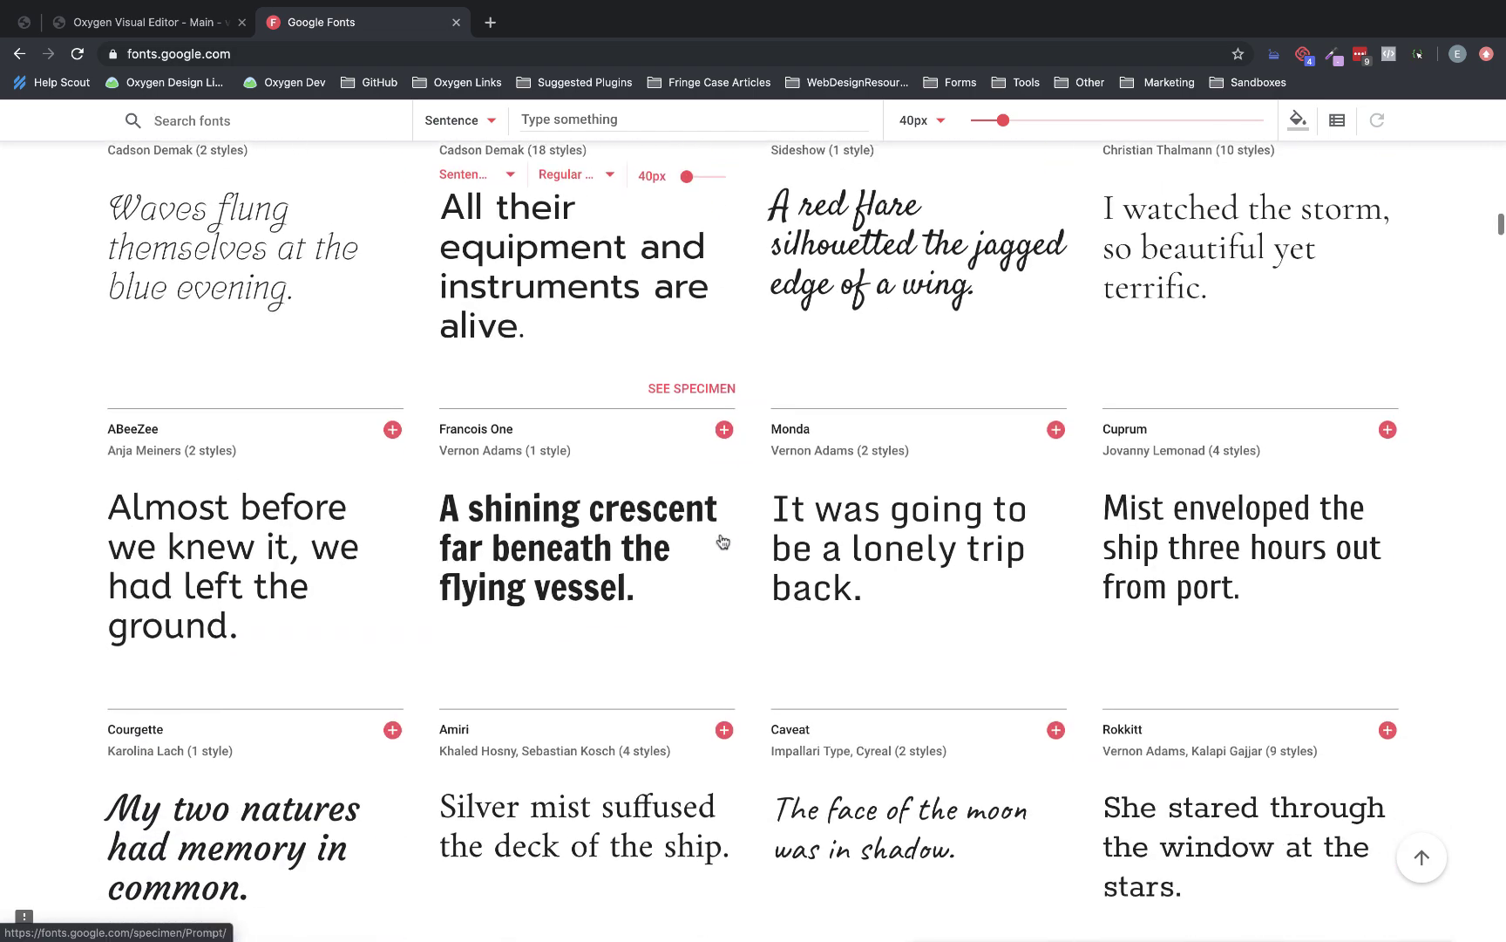
scroll(722, 540, down, 3)
scroll(722, 541, down, 5)
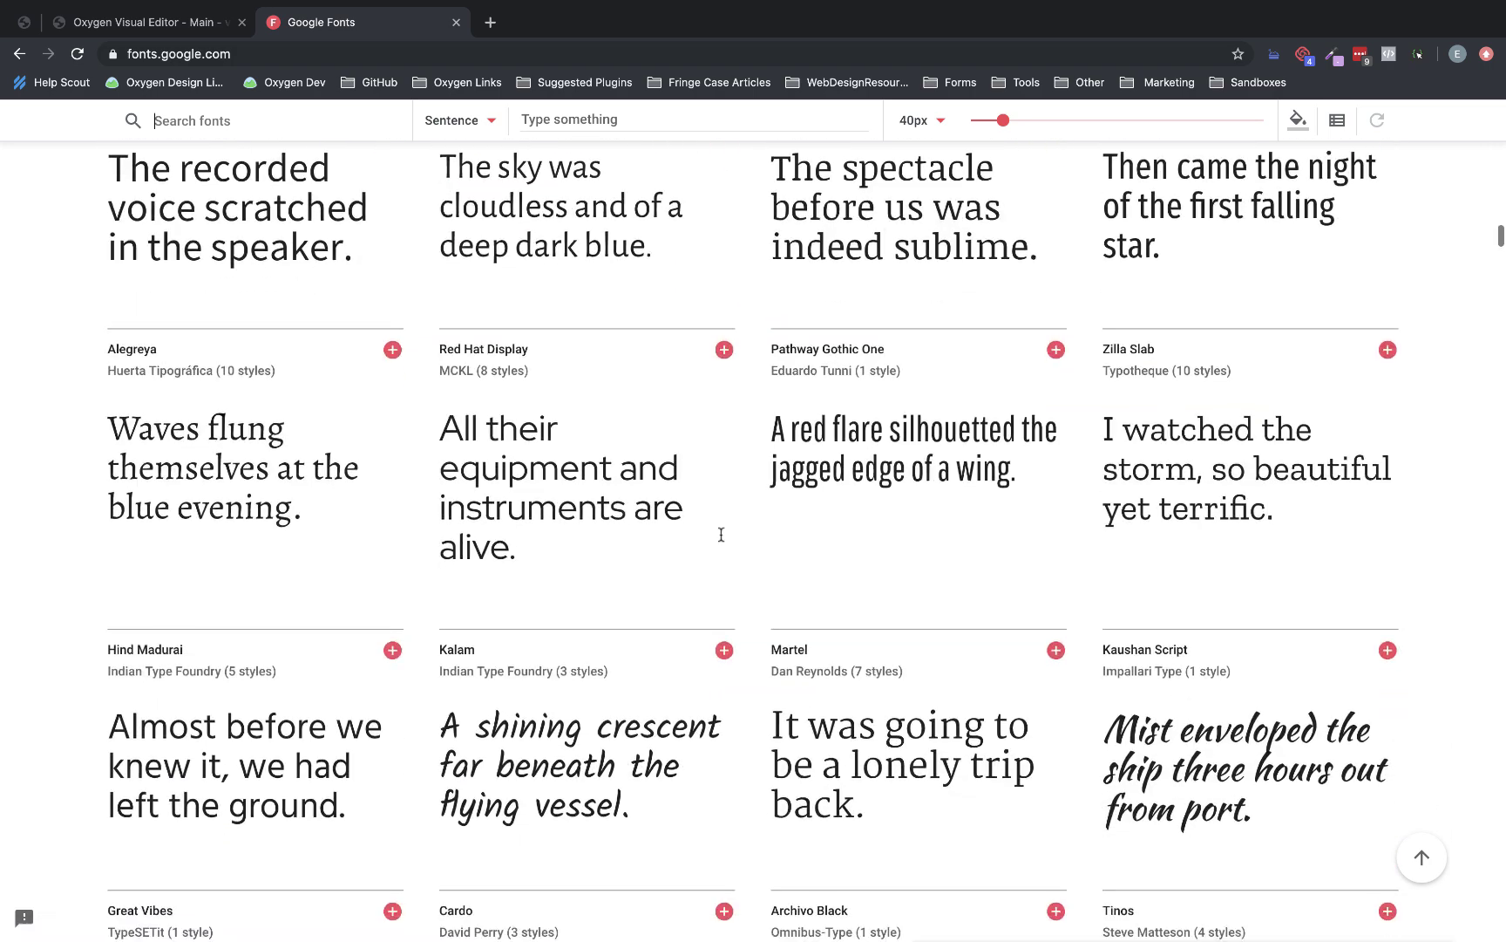
scroll(720, 540, down, 10)
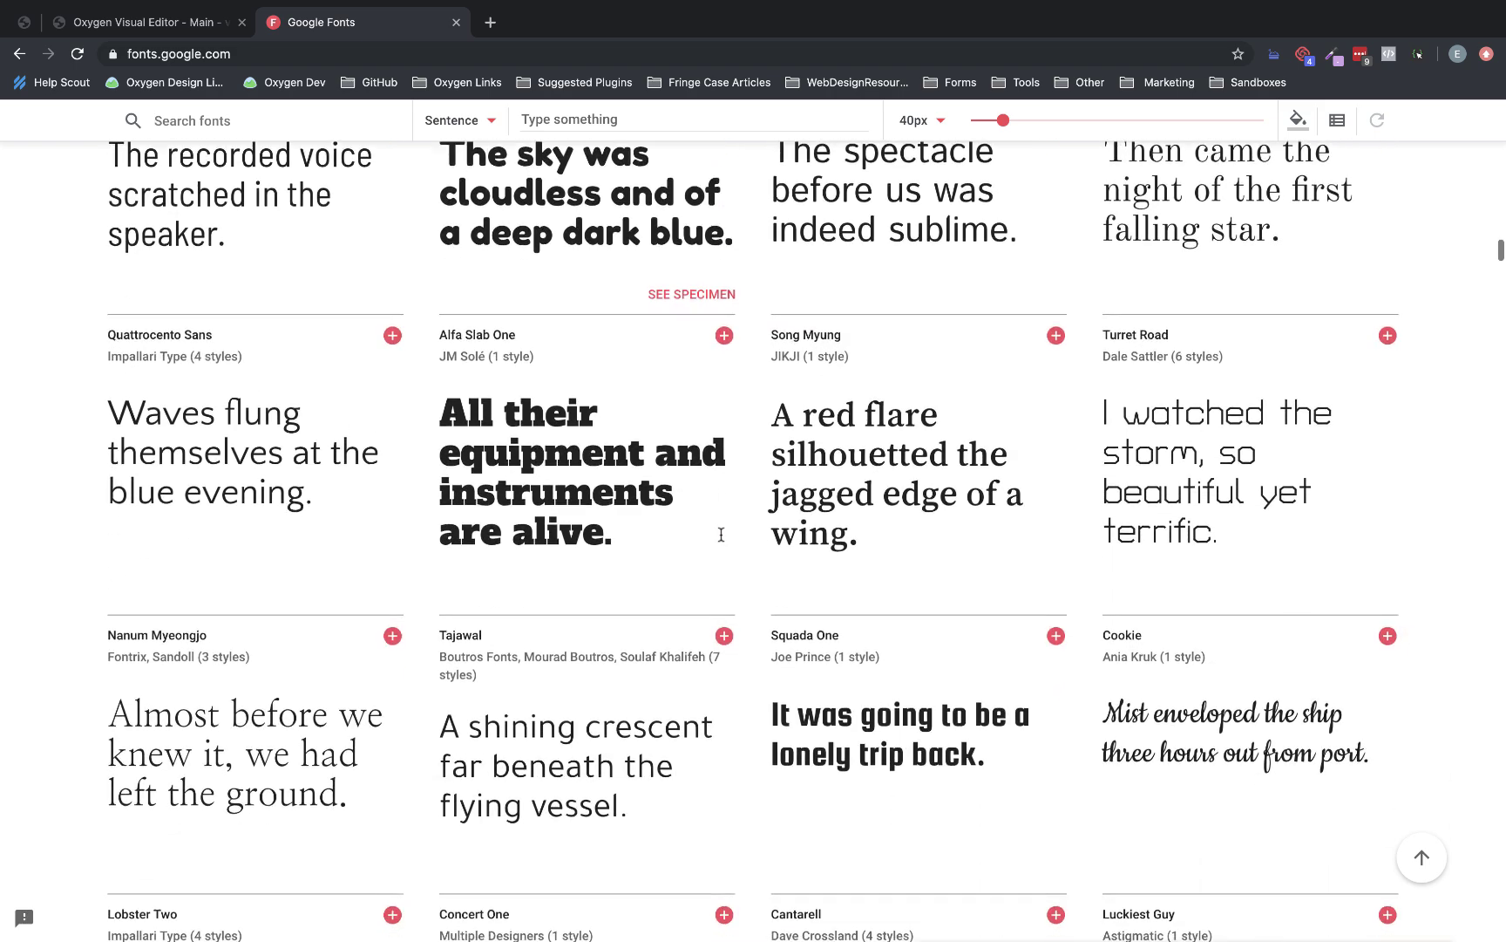
scroll(720, 540, down, 1)
scroll(720, 539, up, 2)
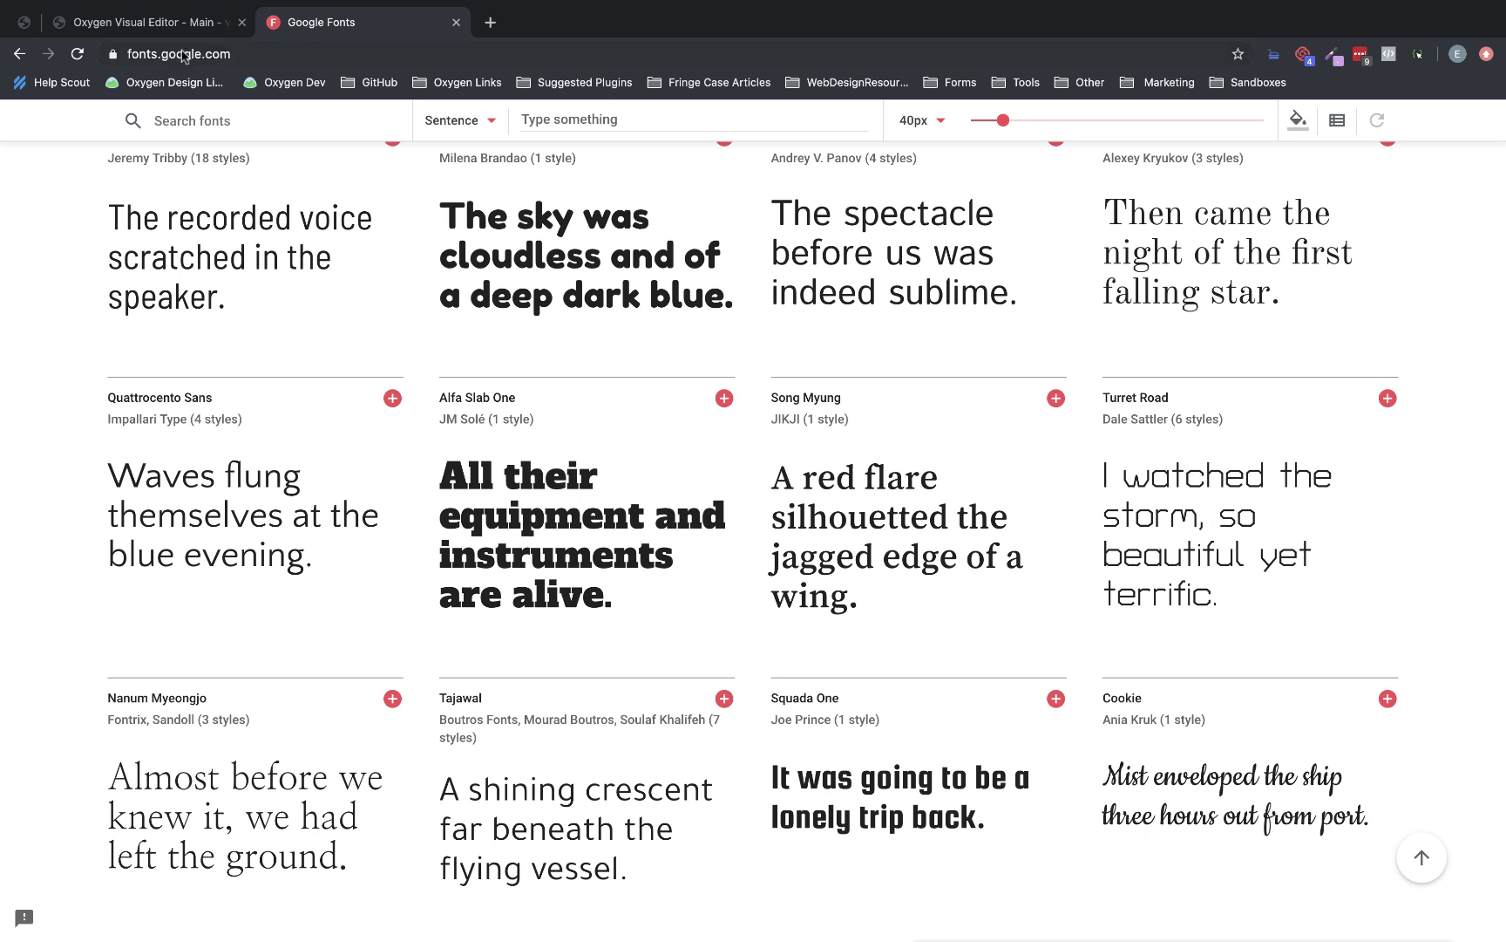
Return to the Oxygen editor and set the global display font to Turret Road.
click(159, 28)
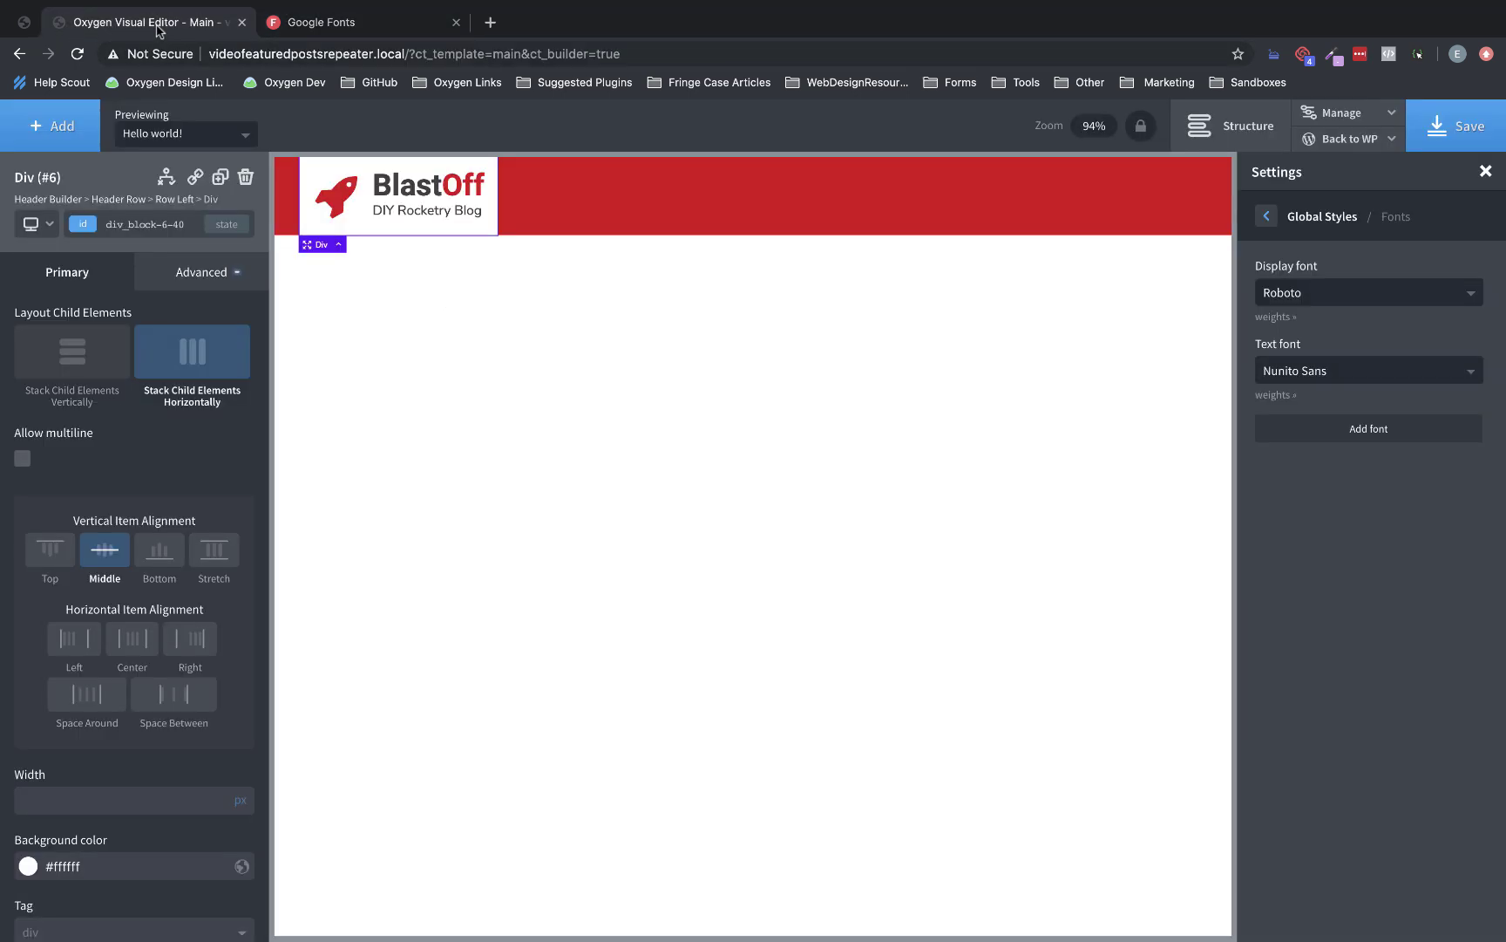
click(1290, 300)
text(turret road)
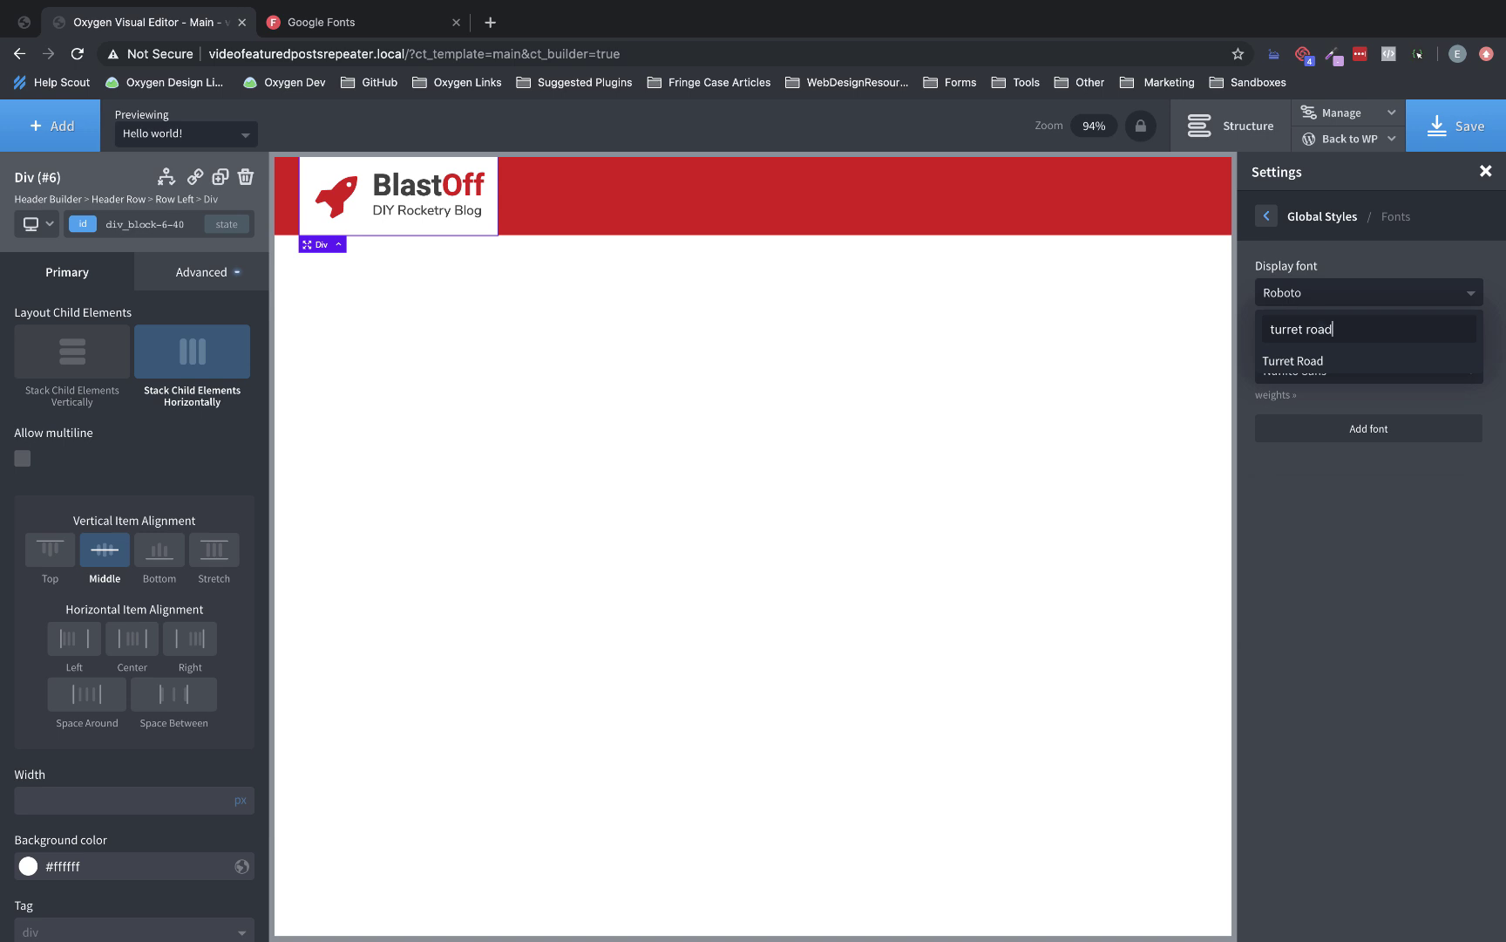
click(1307, 360)
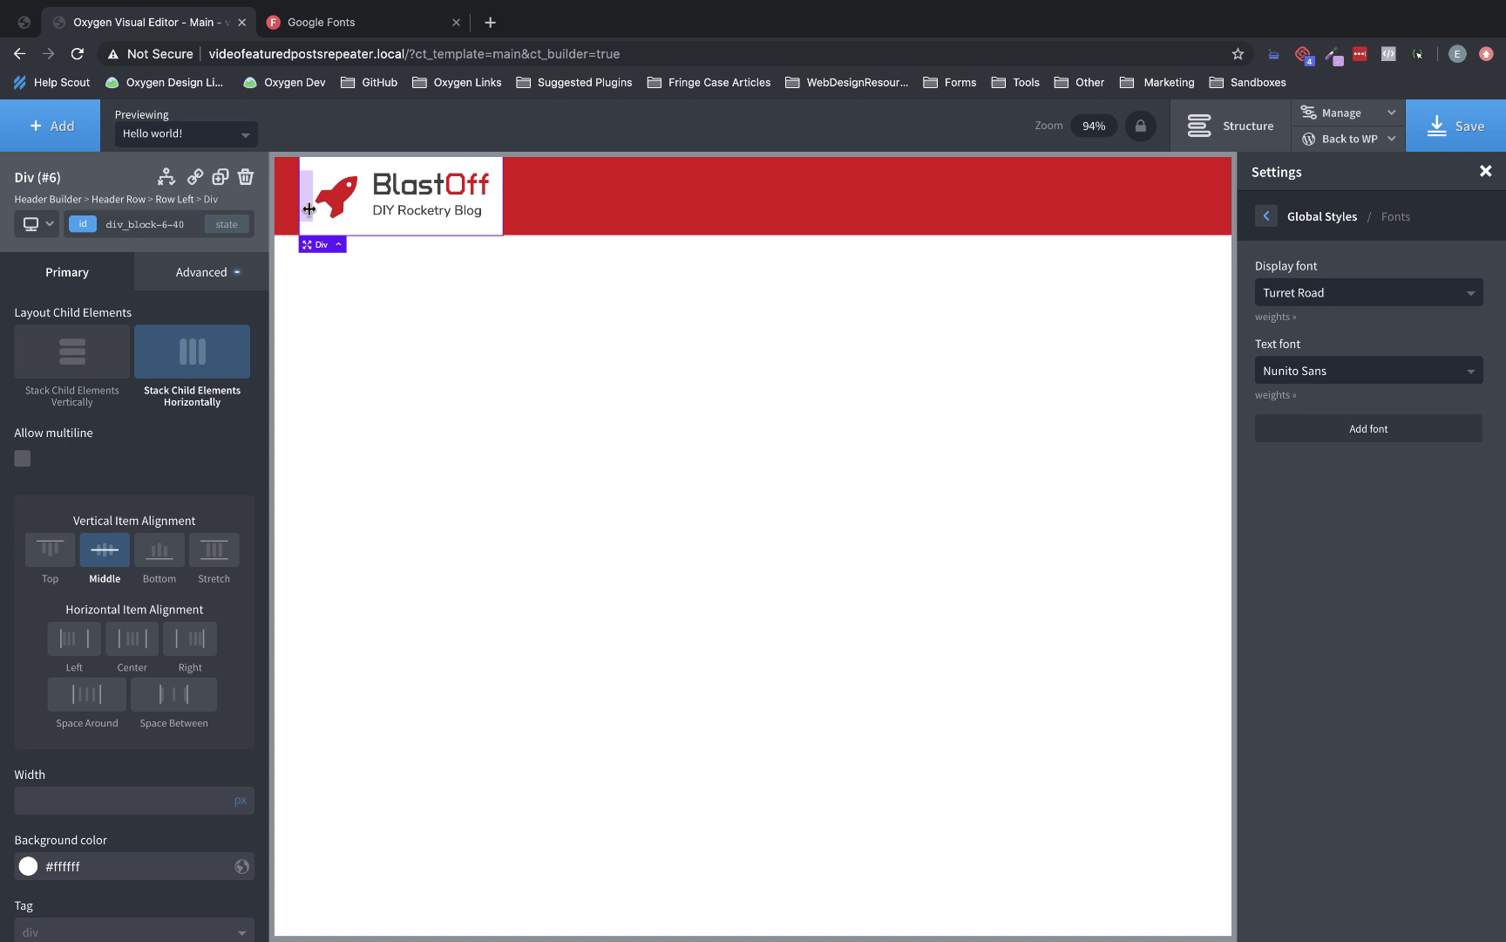
Give the logo container a bottom margin of -16 px so it overhangs the red header row.
click(177, 273)
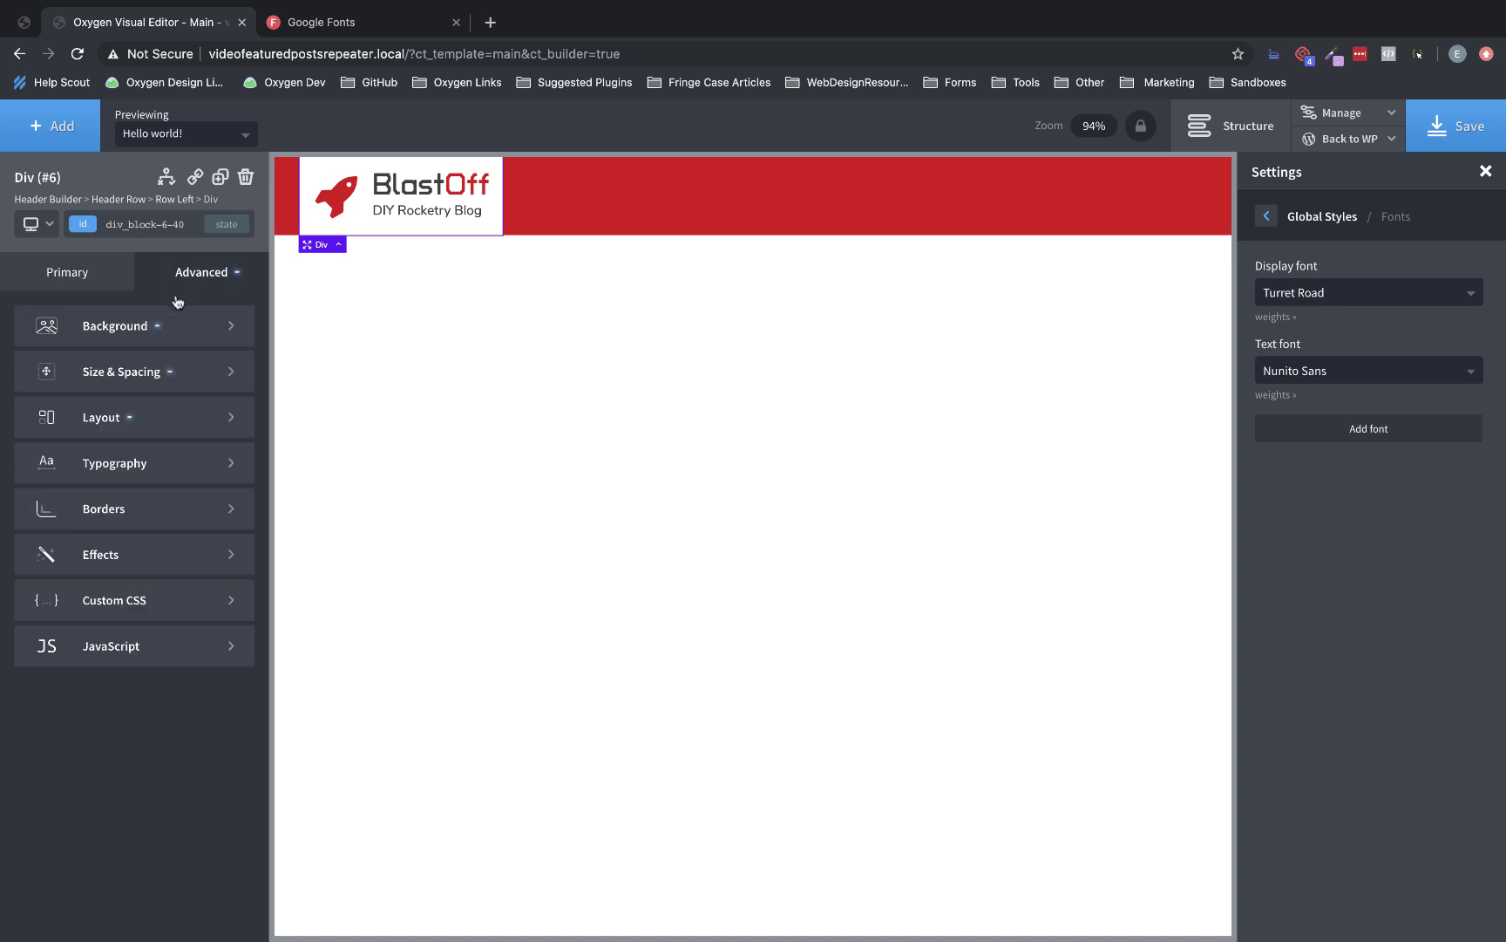
click(168, 359)
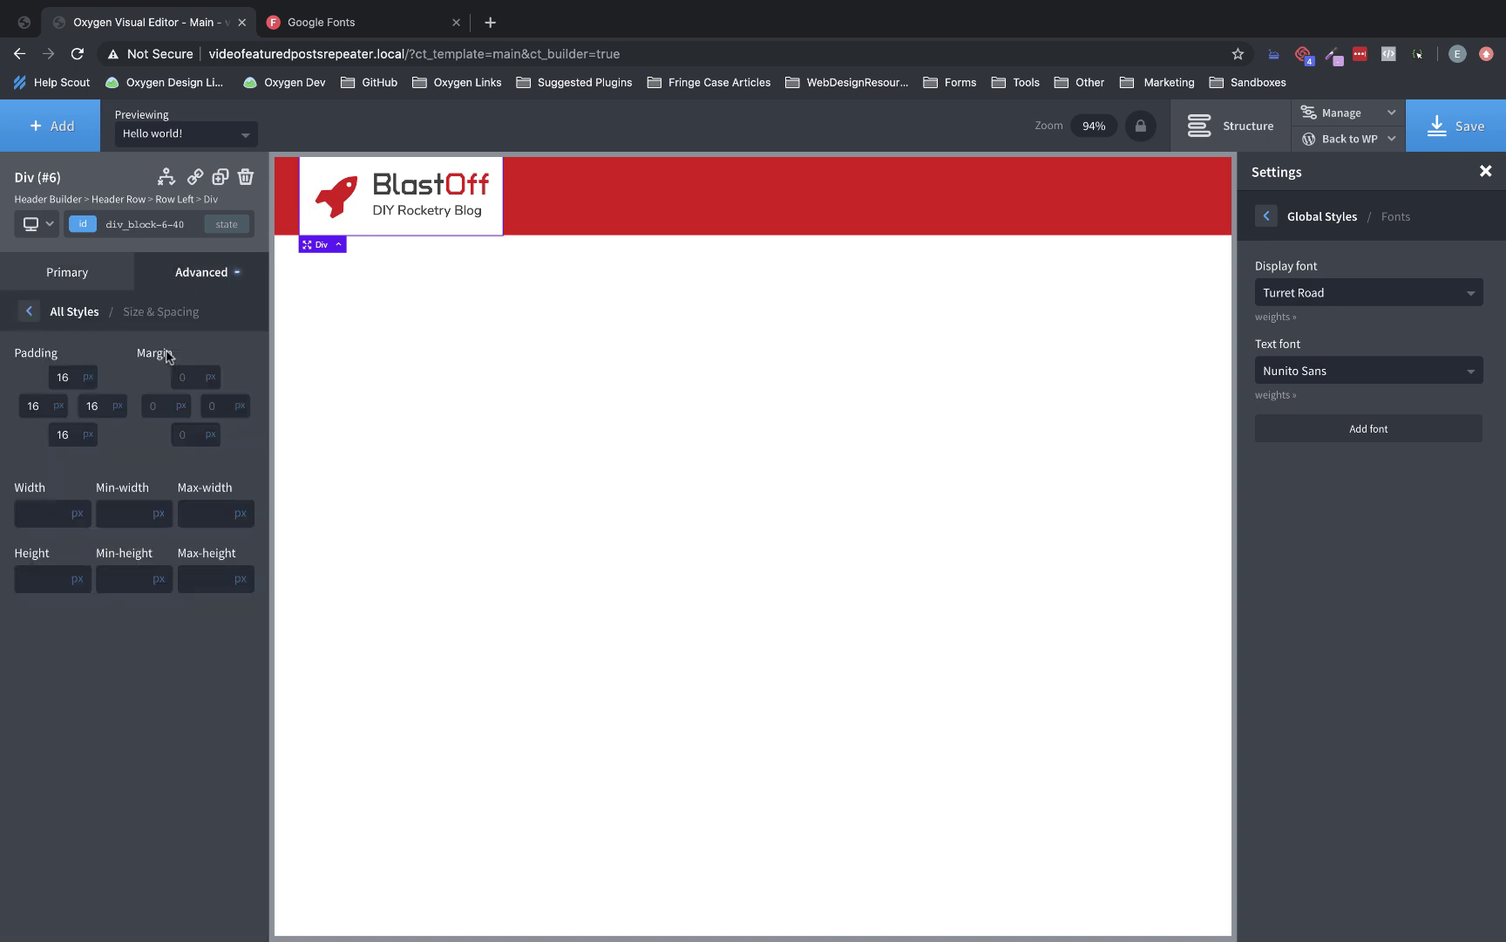
click(195, 435)
text(-16)
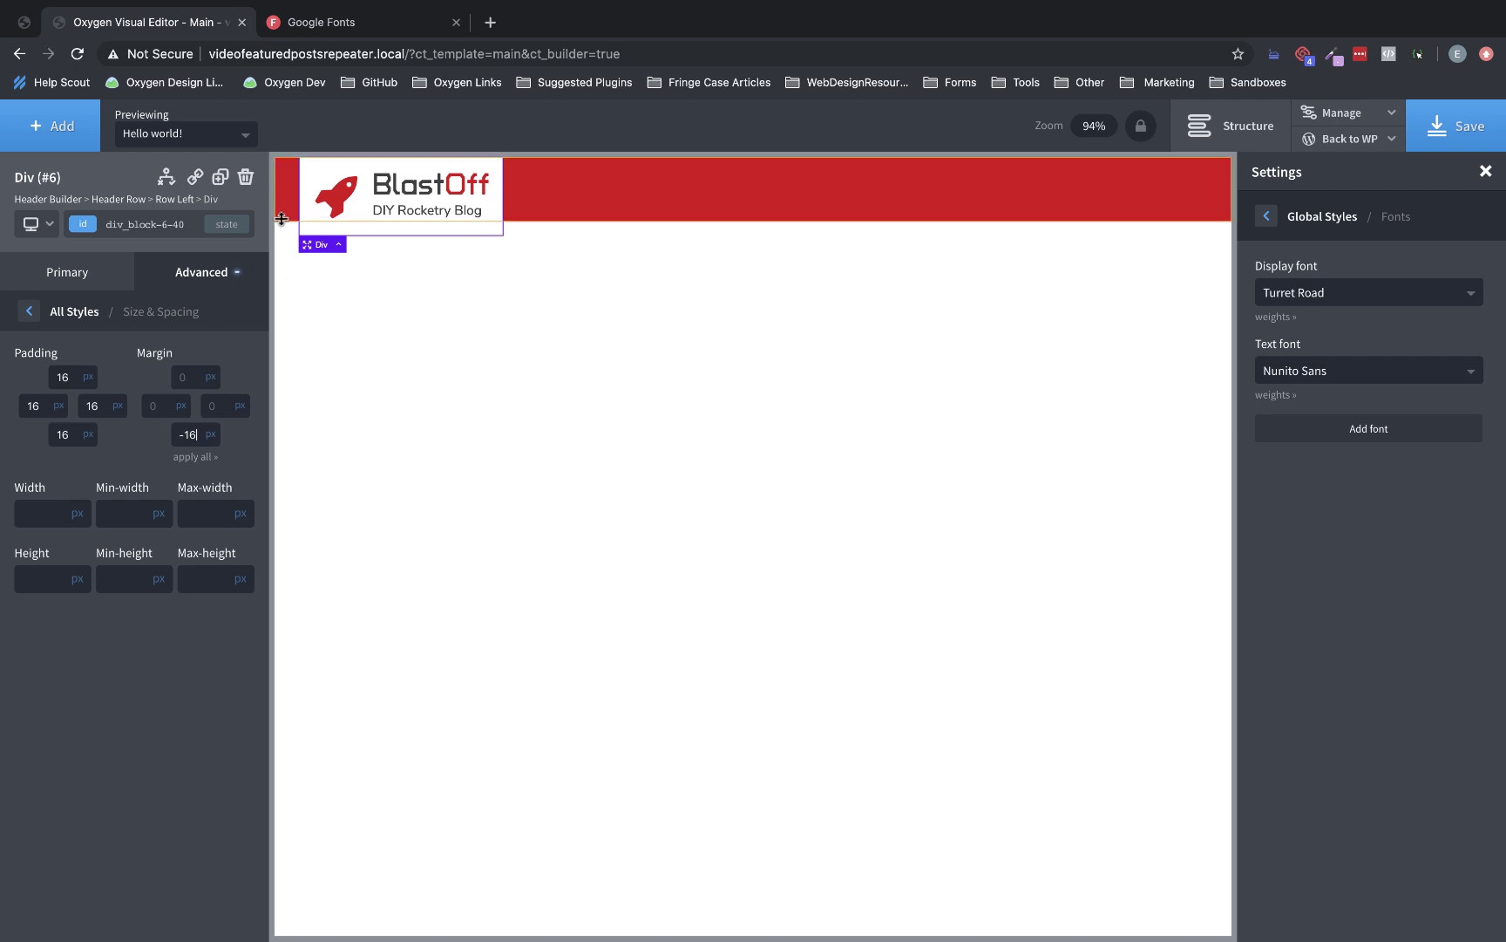
Add a box shadow to the logo container with color rgba(38,38,38,0.7), horizontal offset 0 px and vertical offset 3 px.
click(191, 284)
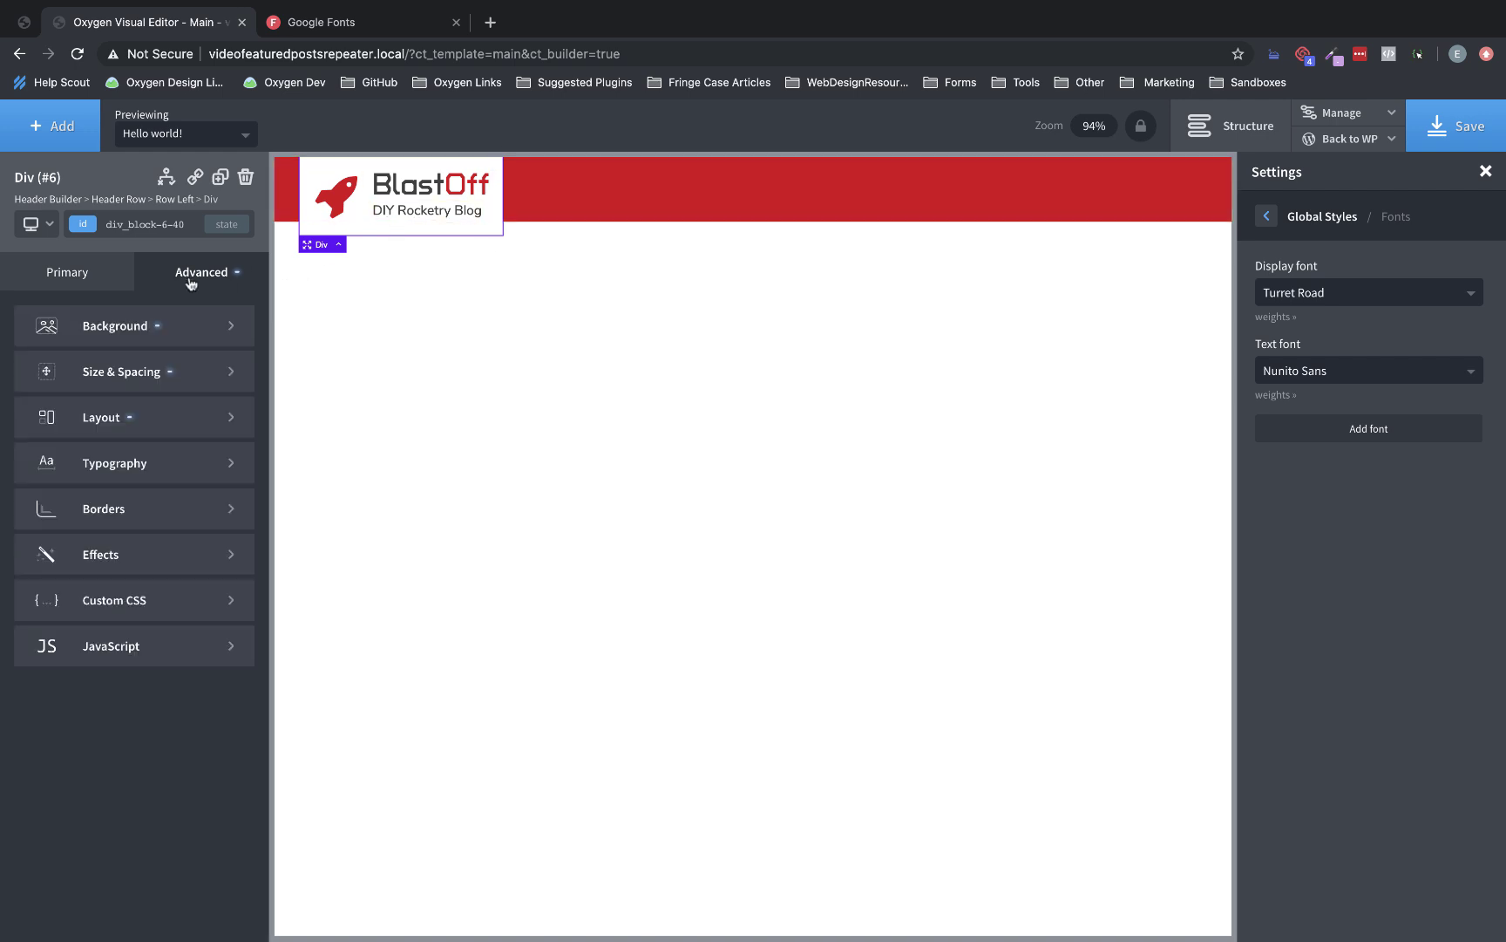
click(169, 548)
click(170, 507)
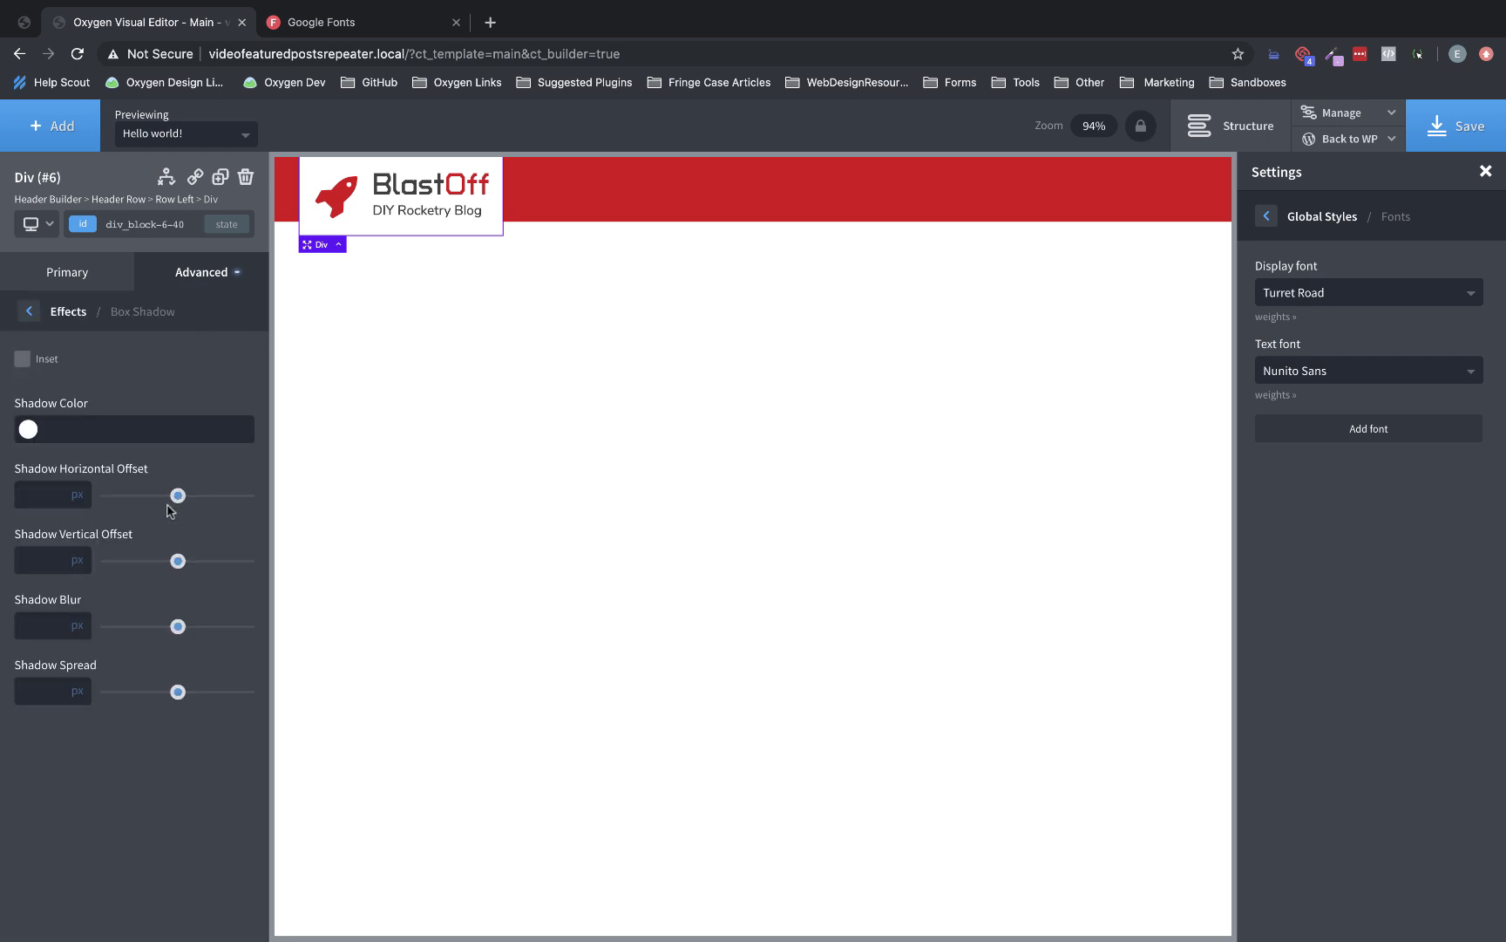
click(27, 430)
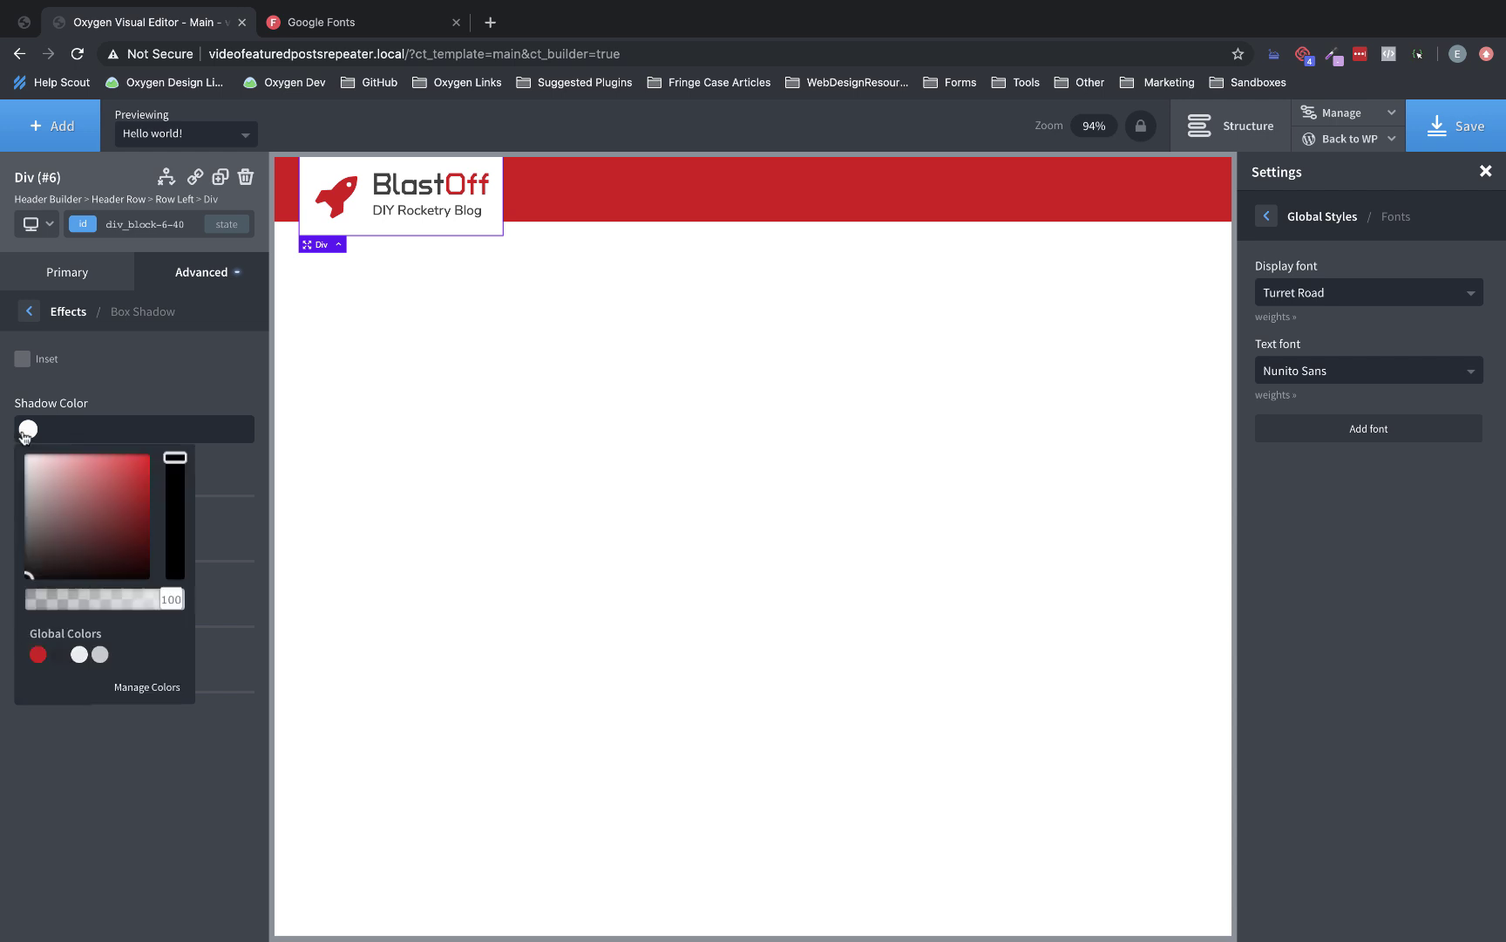
drag(62, 560, 4, 562)
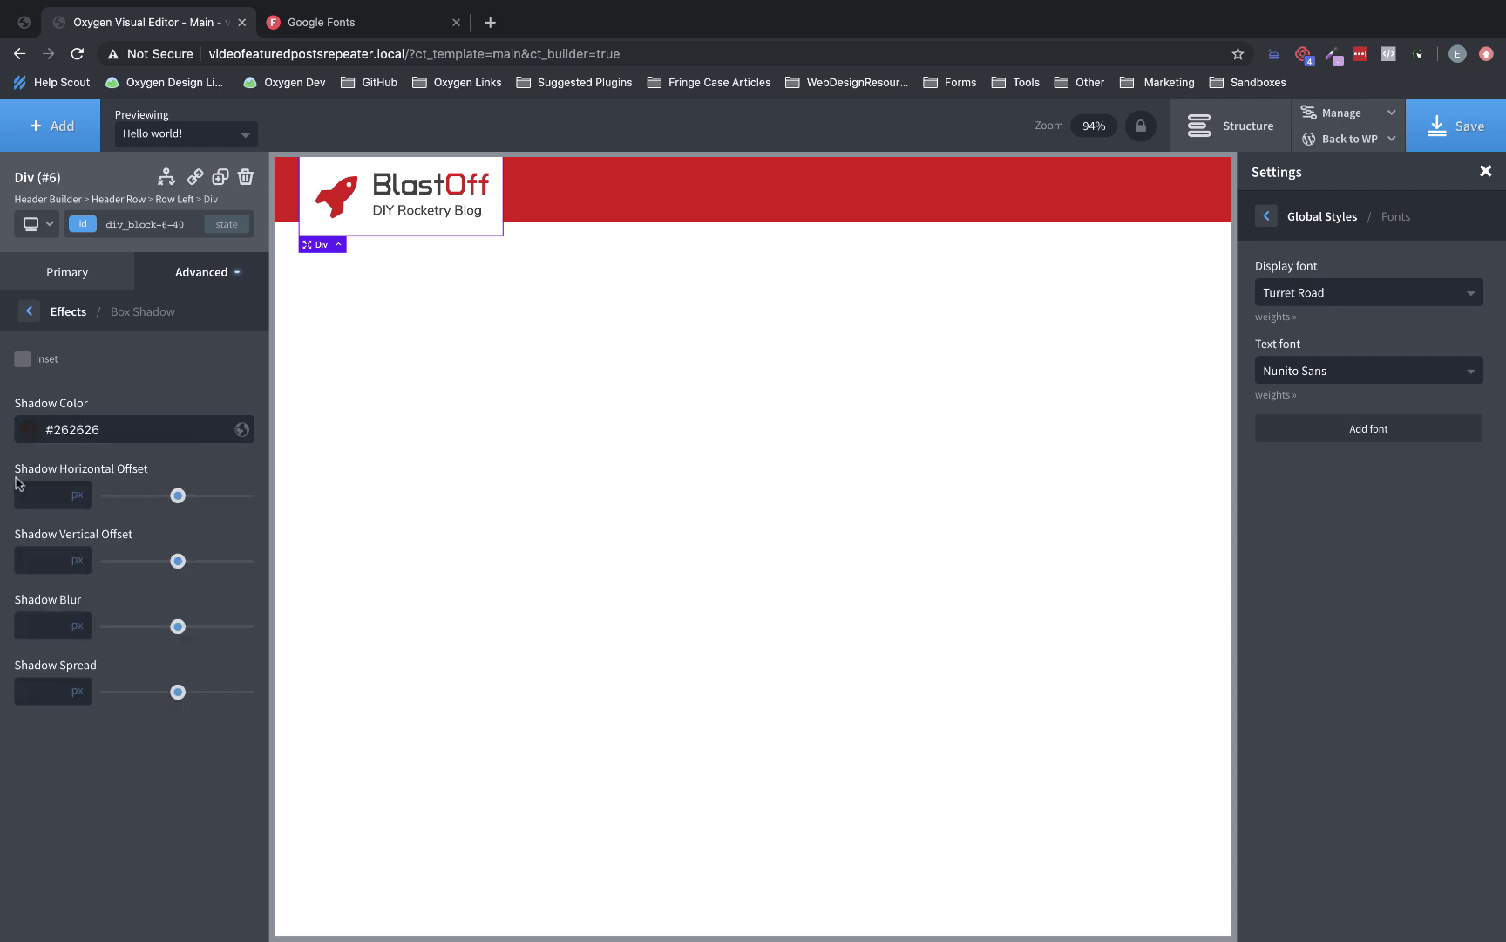
click(35, 433)
drag(174, 598, 134, 618)
drag(178, 496, 96, 515)
drag(178, 560, 113, 564)
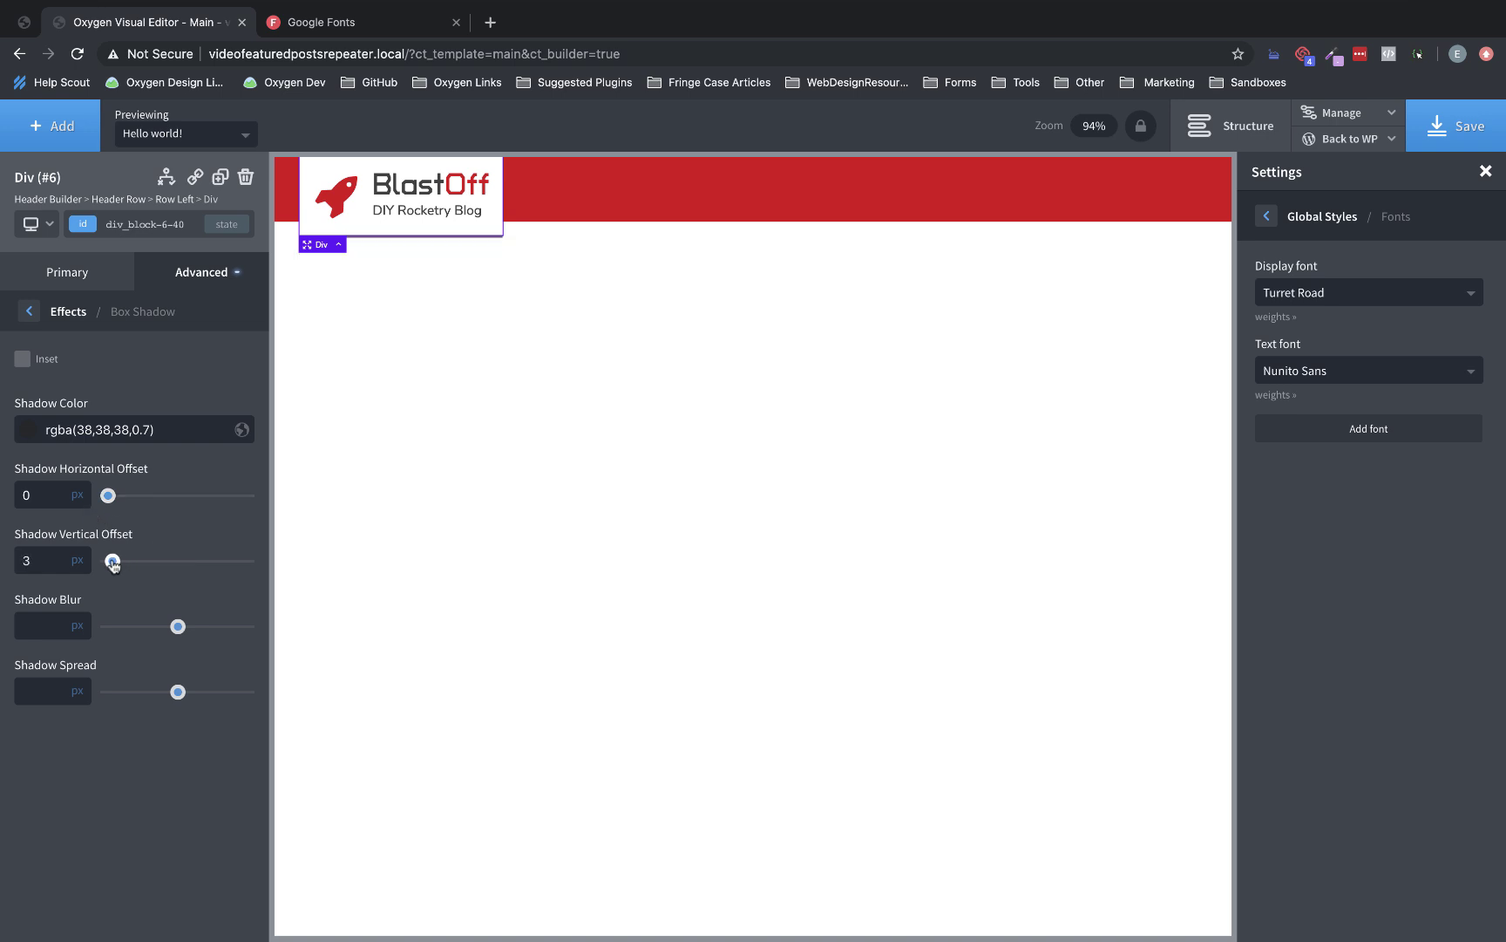
Set the logo container's shadow blur to 13 px and its shadow spread to -5 px.
drag(178, 627, 128, 634)
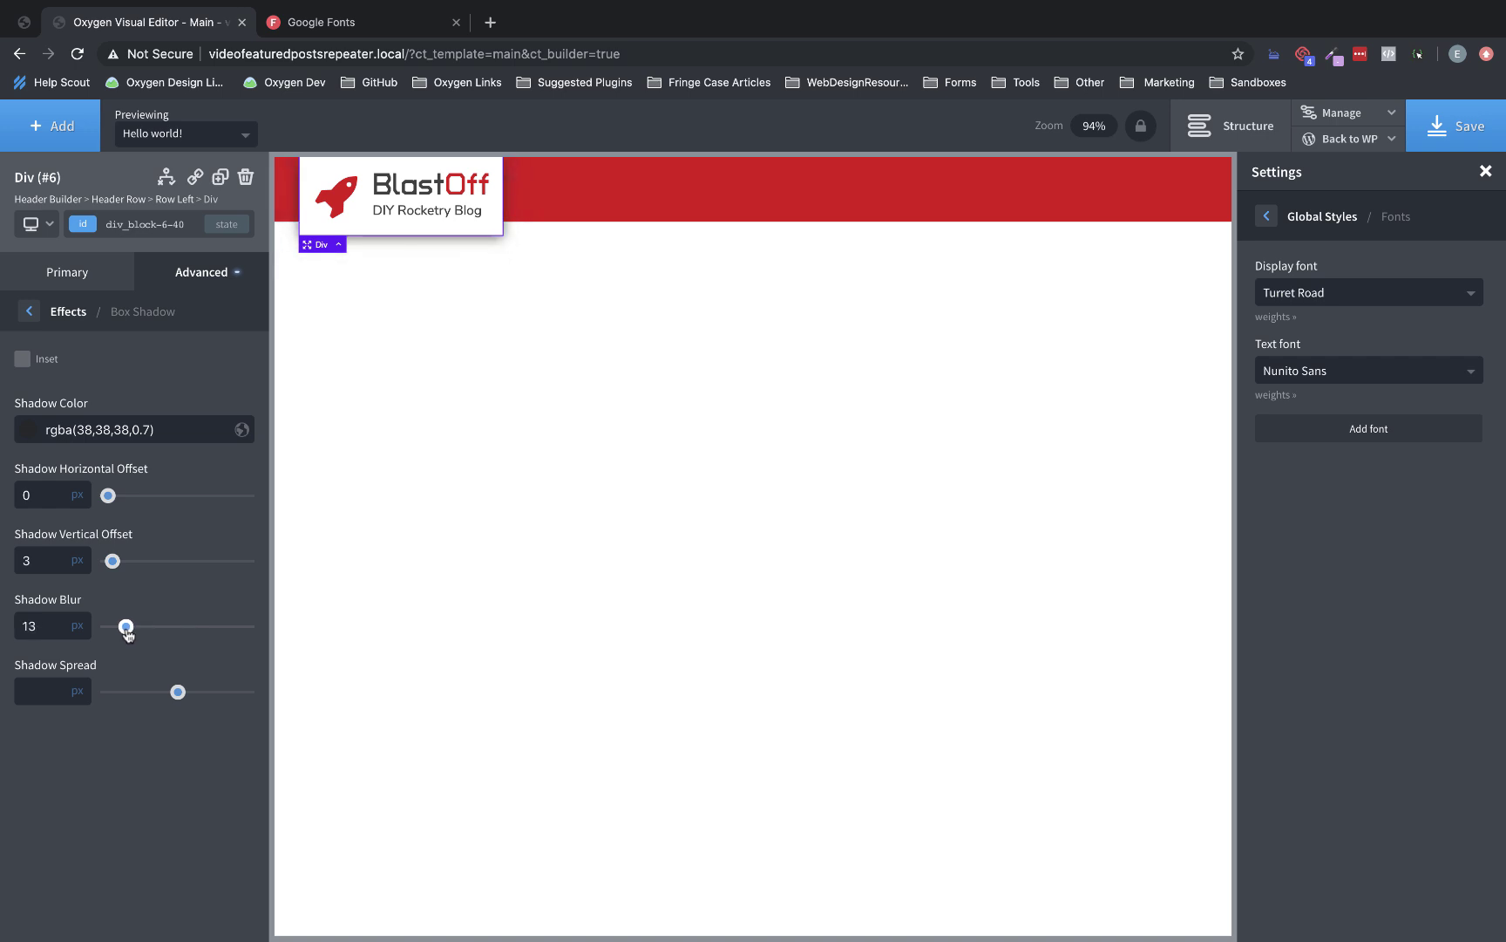
click(51, 697)
text(-10)
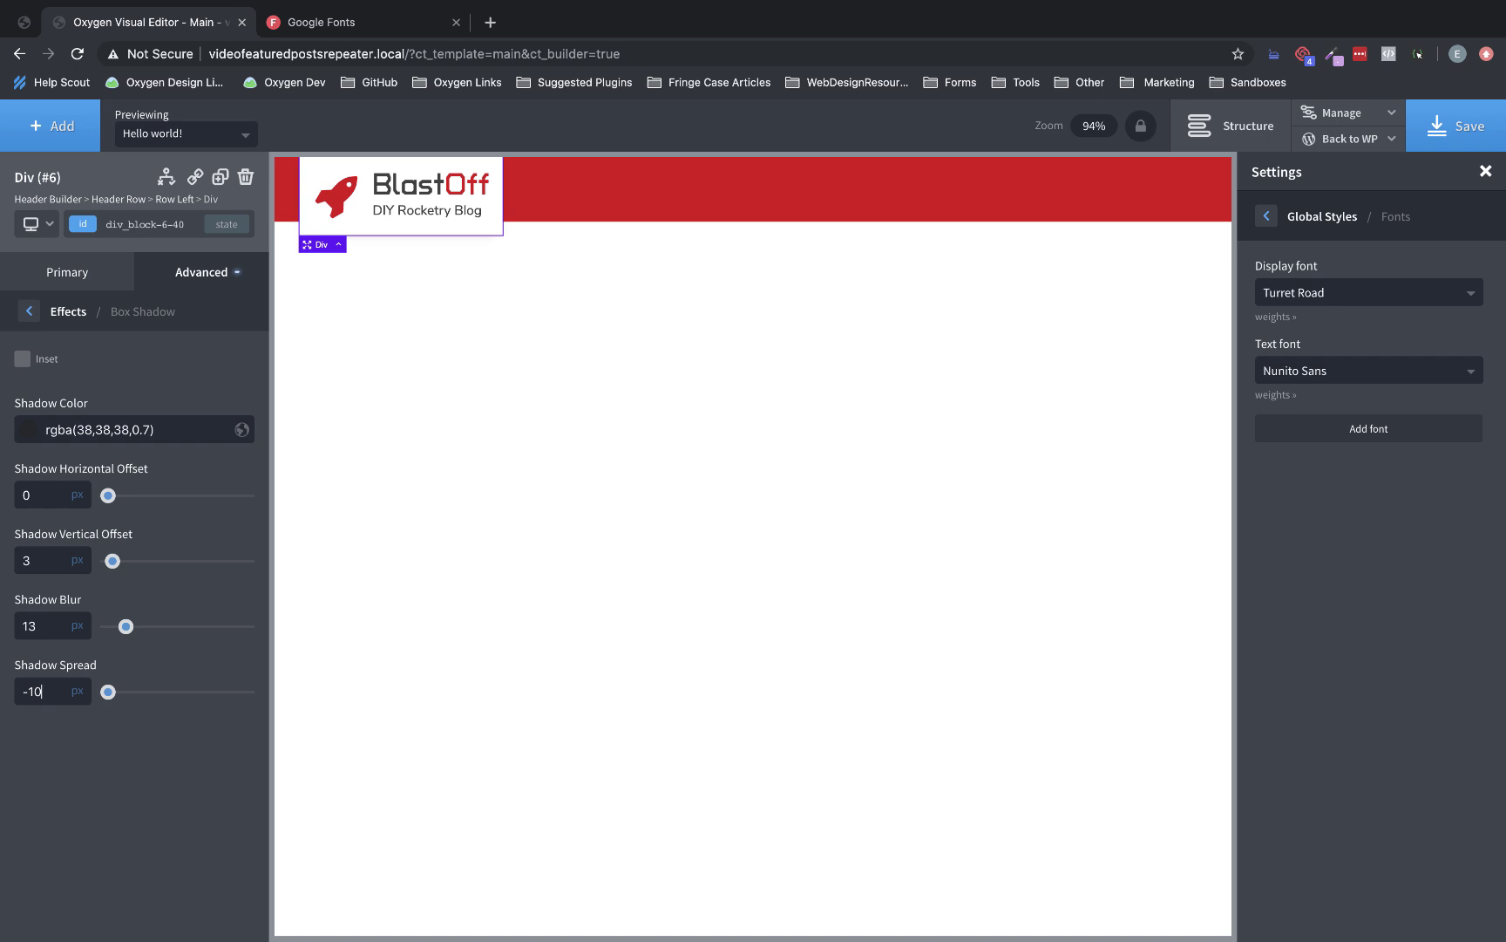
key(BackSpace)
text(5)
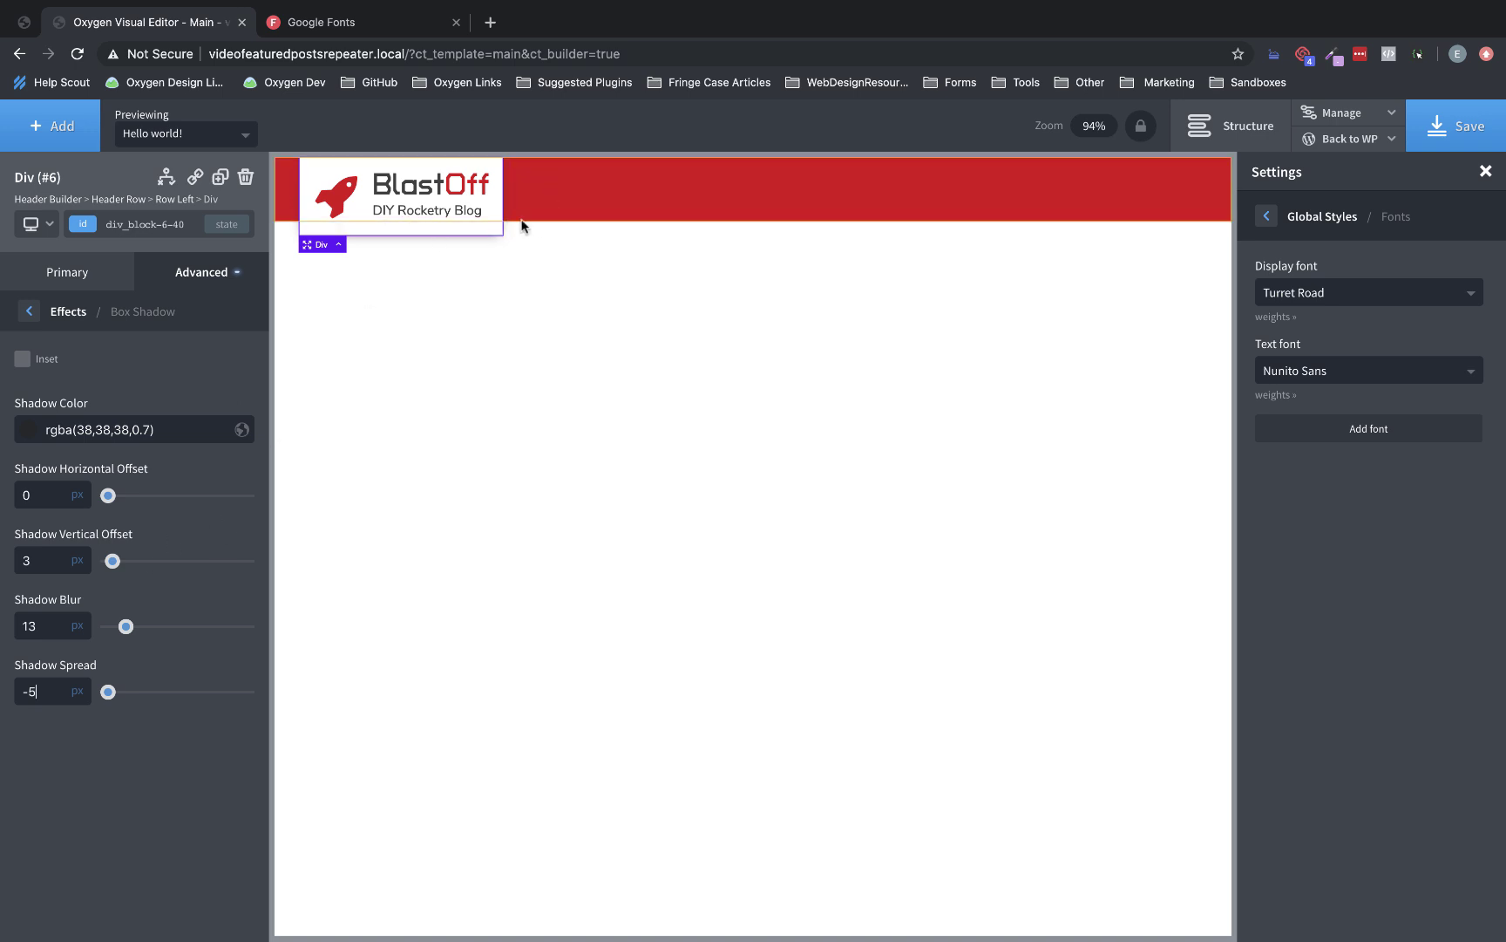
Add a Menu component to the red header row and place it in the row's right section.
click(831, 216)
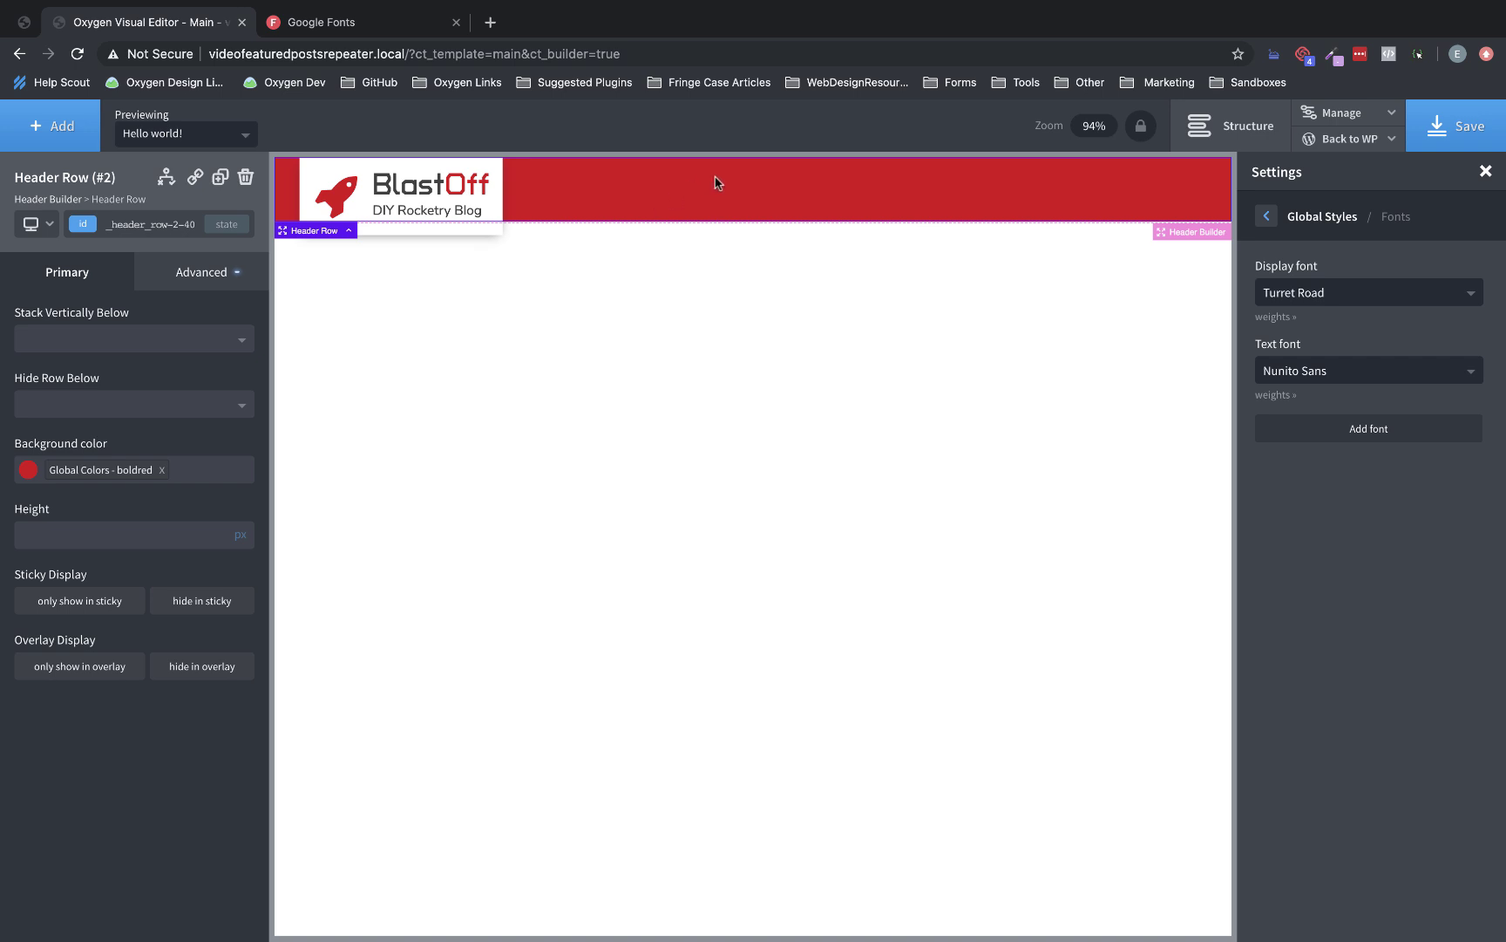
click(40, 135)
text(menu)
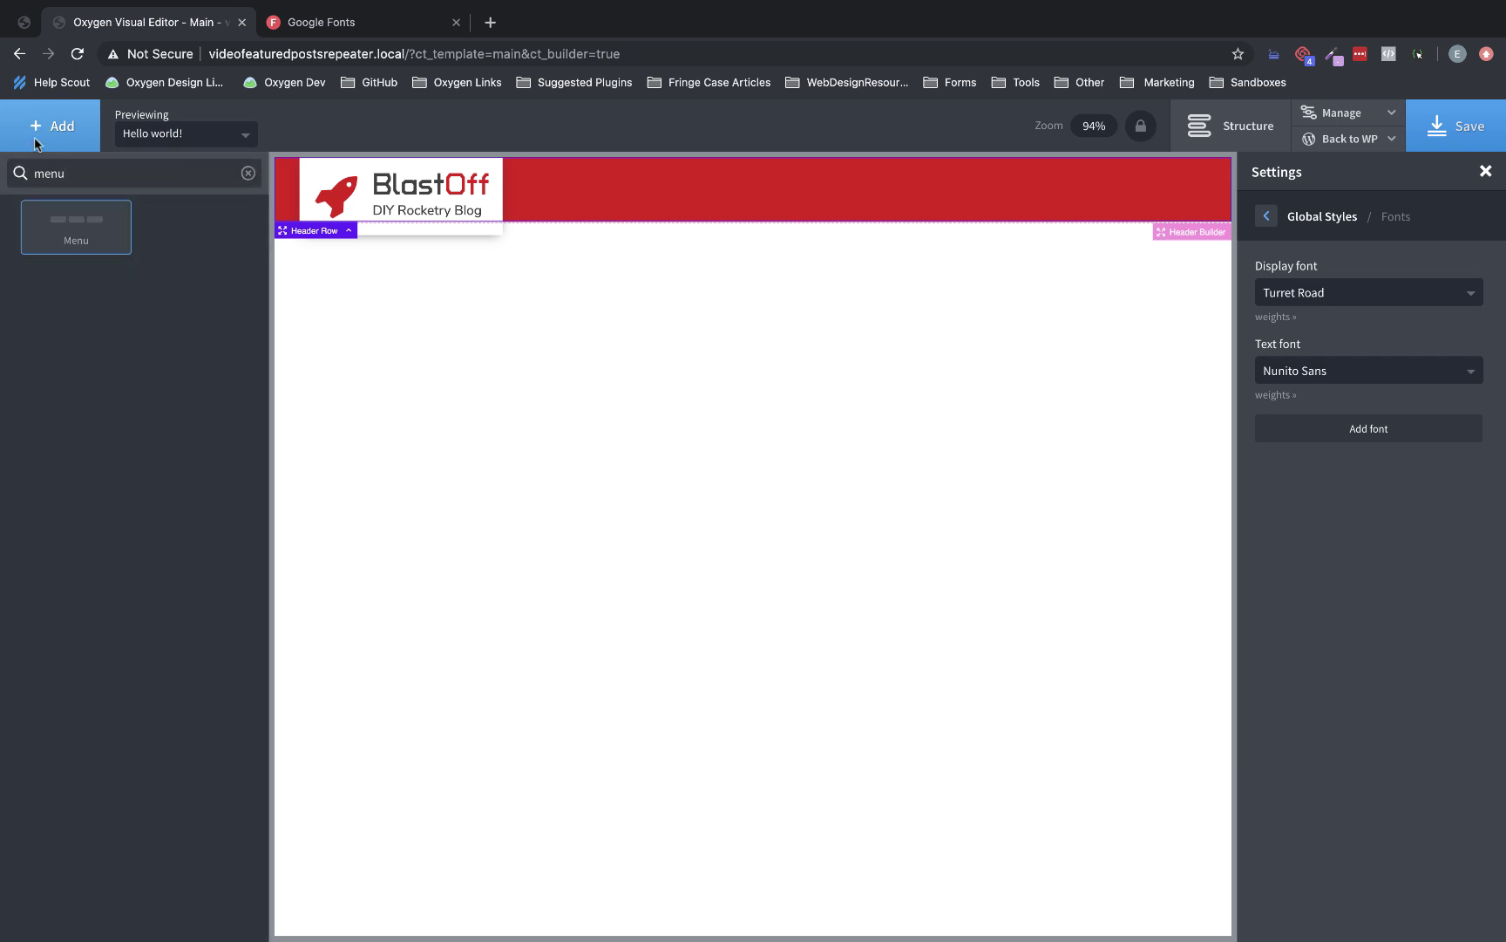
click(76, 225)
drag(649, 191, 1187, 205)
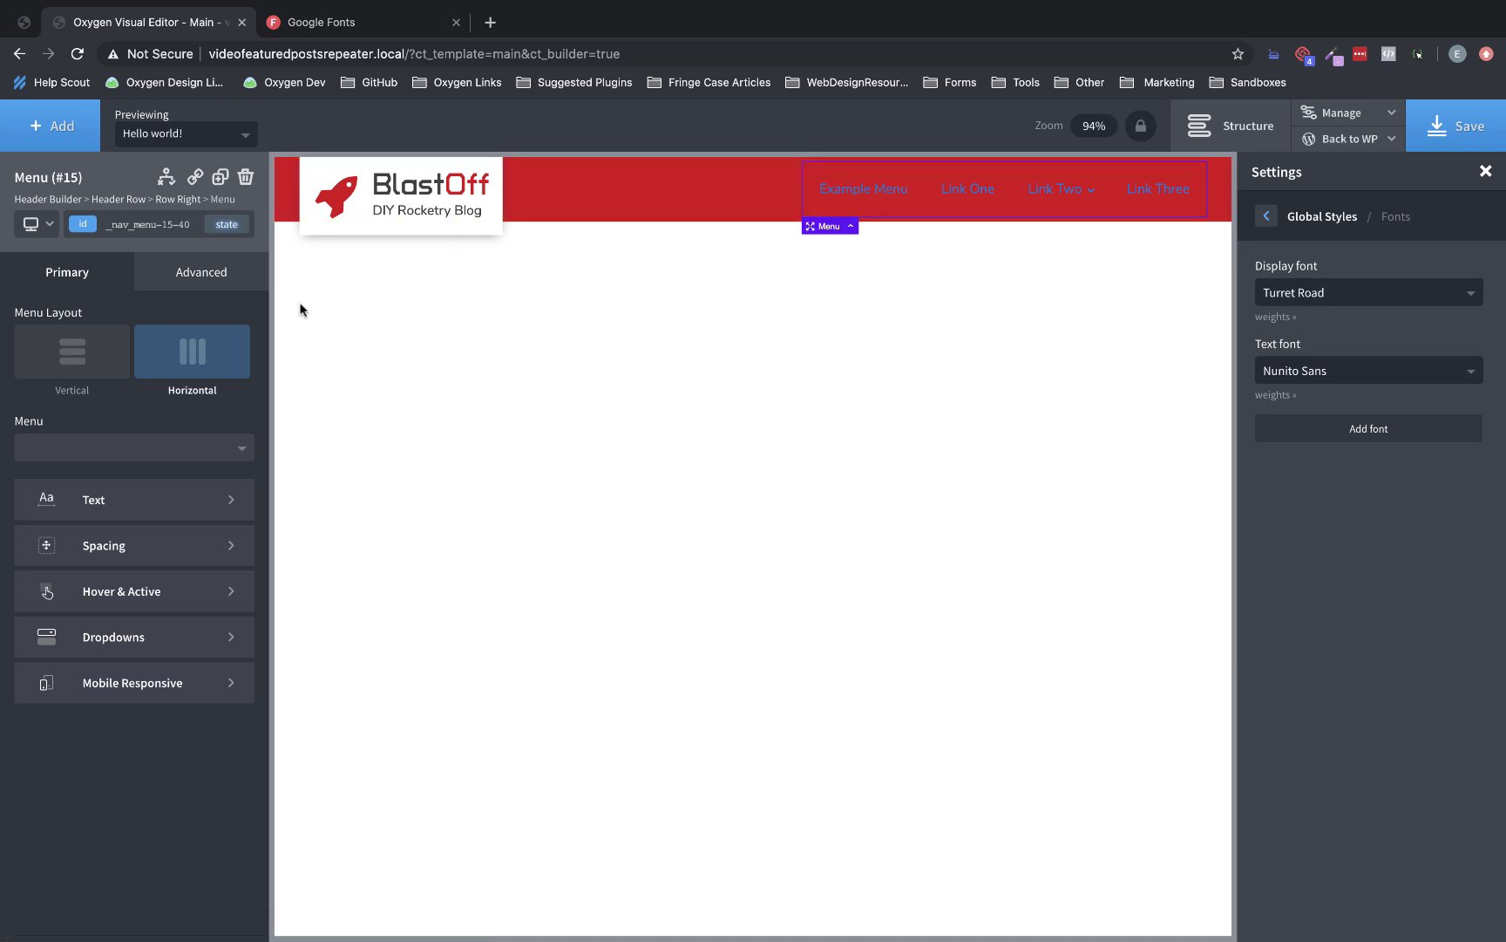
Set the header menu's text color to white, #ffffff.
click(92, 502)
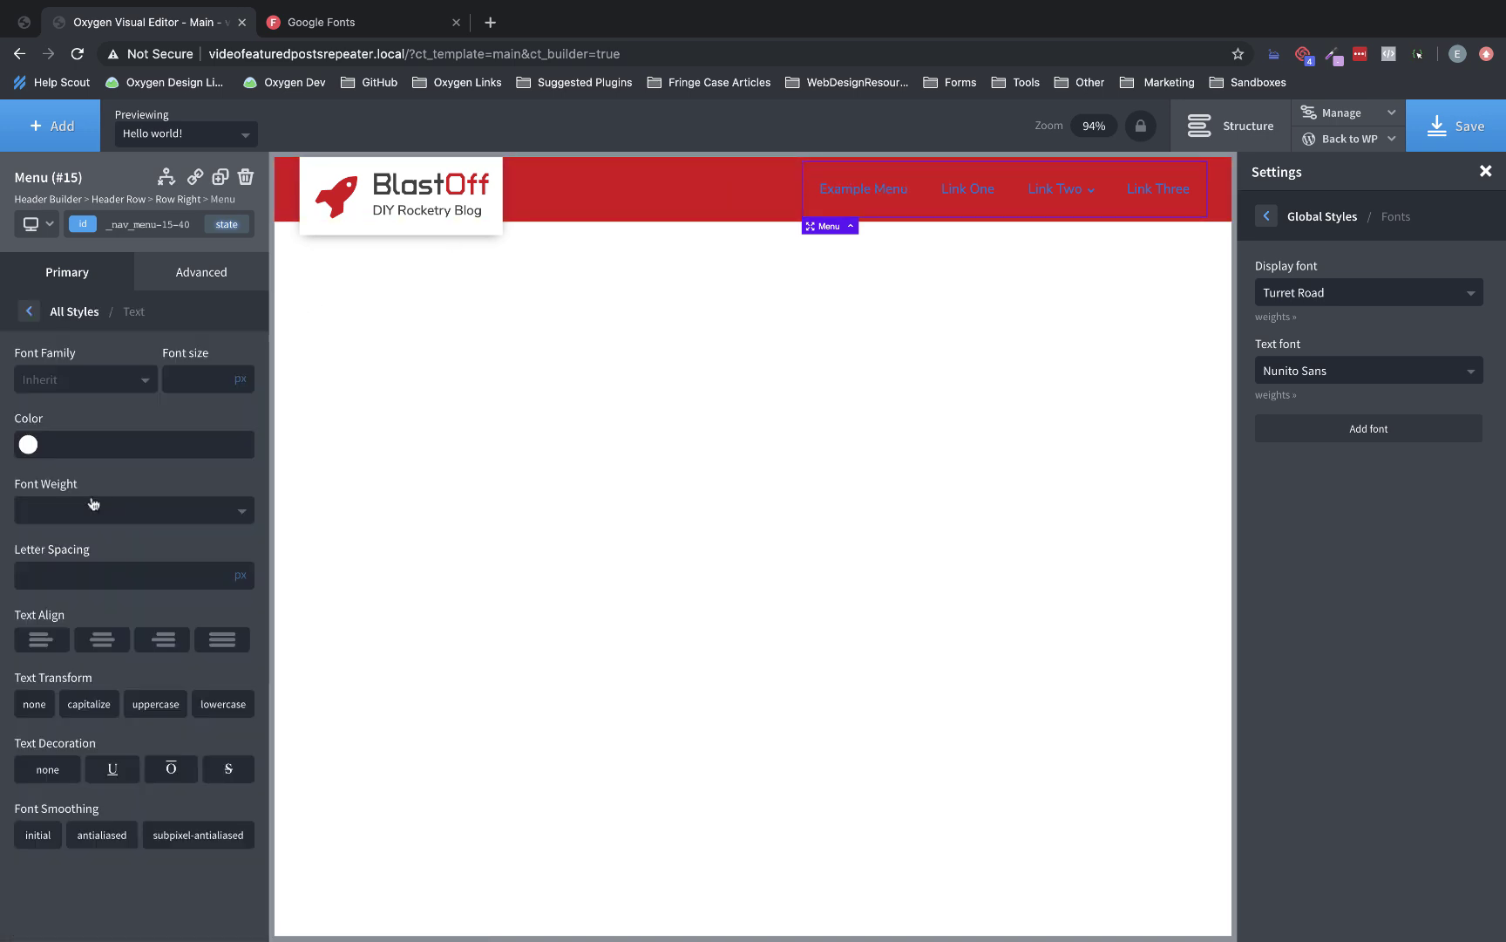
click(28, 444)
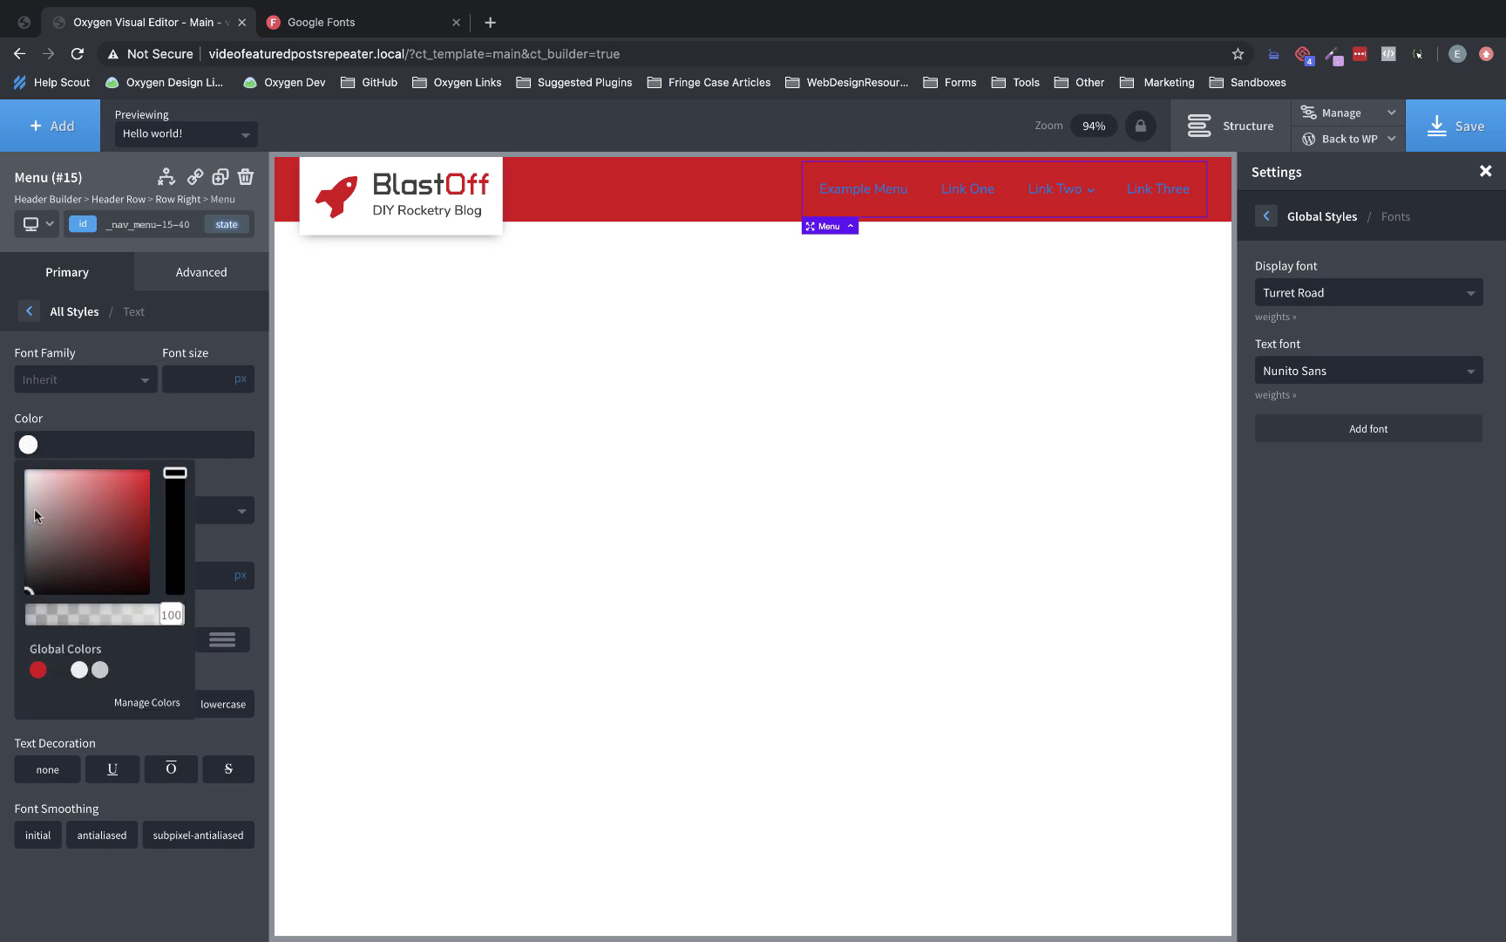
drag(36, 520, 2, 438)
click(2, 410)
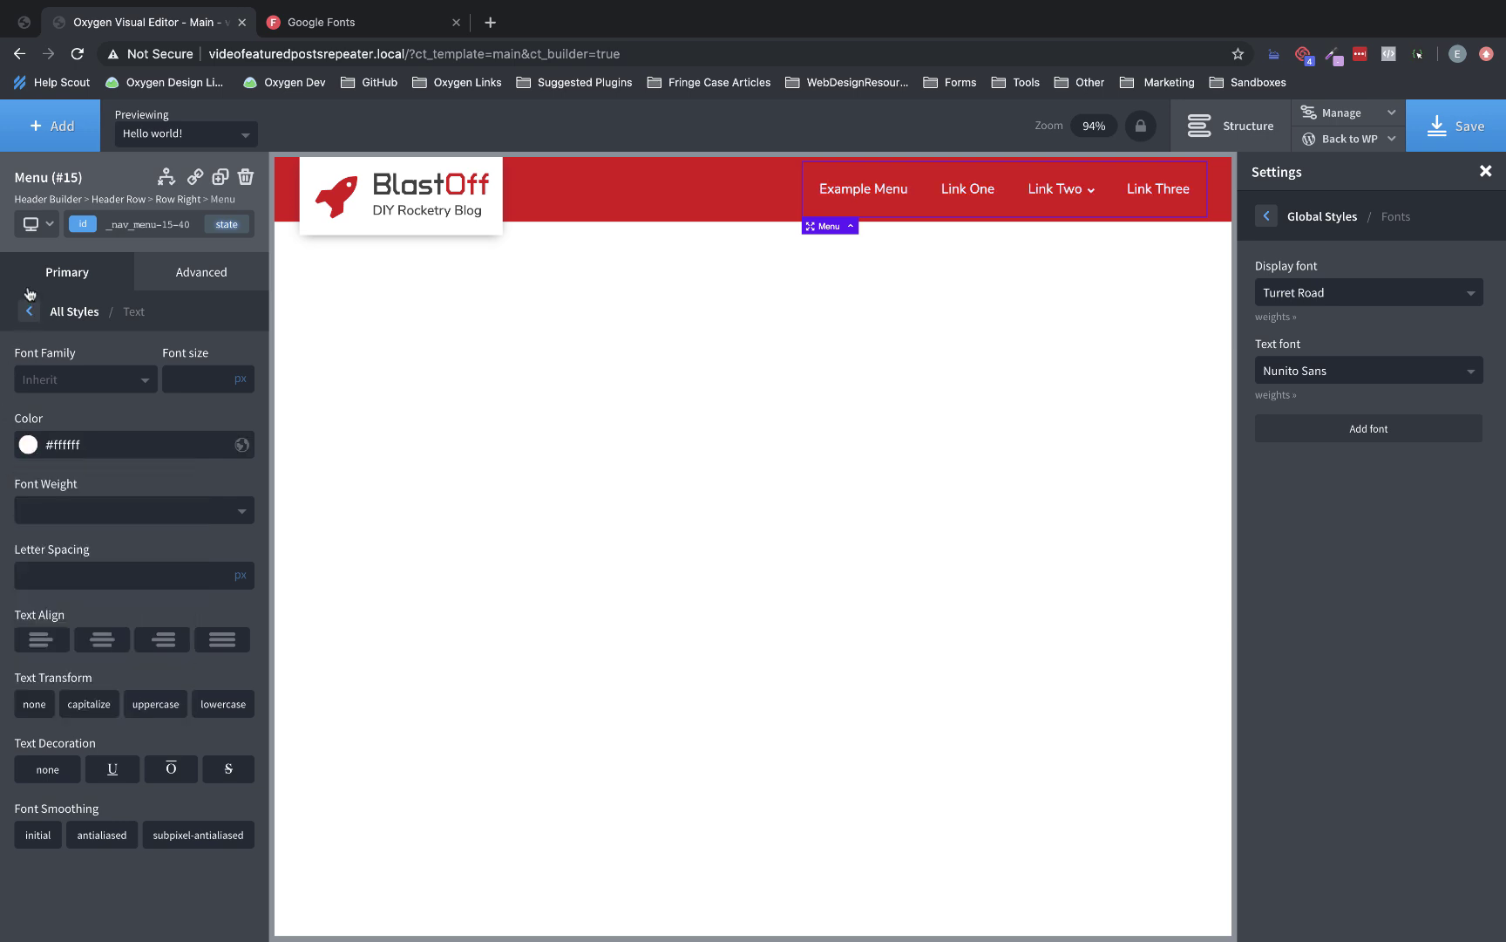
click(27, 311)
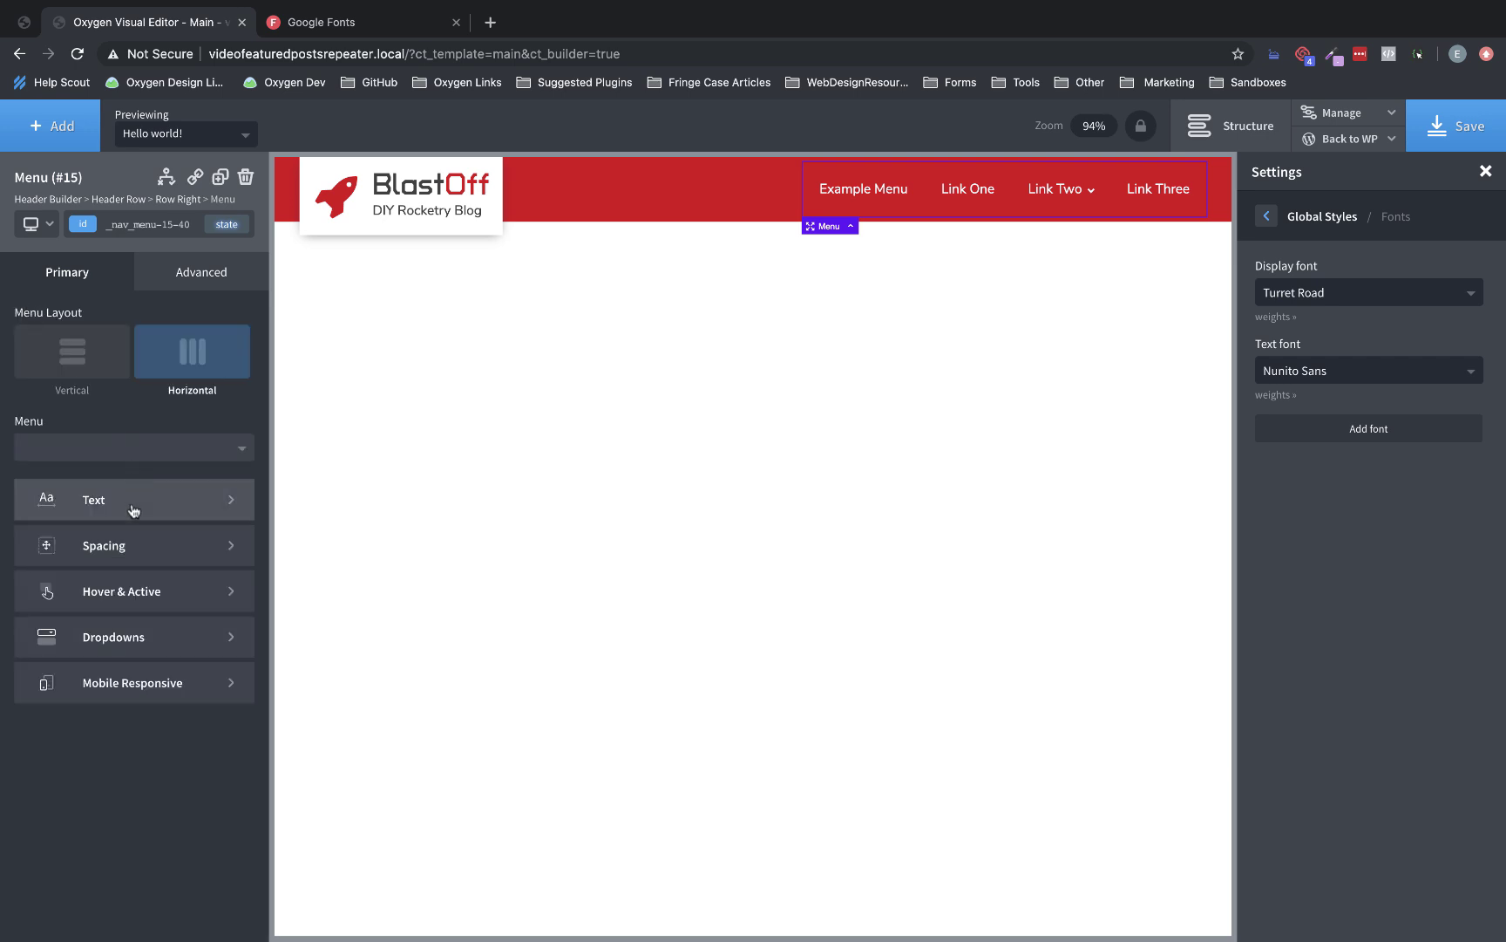
Set the left and right padding of the header menu's links to 16 px.
click(133, 553)
double_click(43, 405)
text(1616)
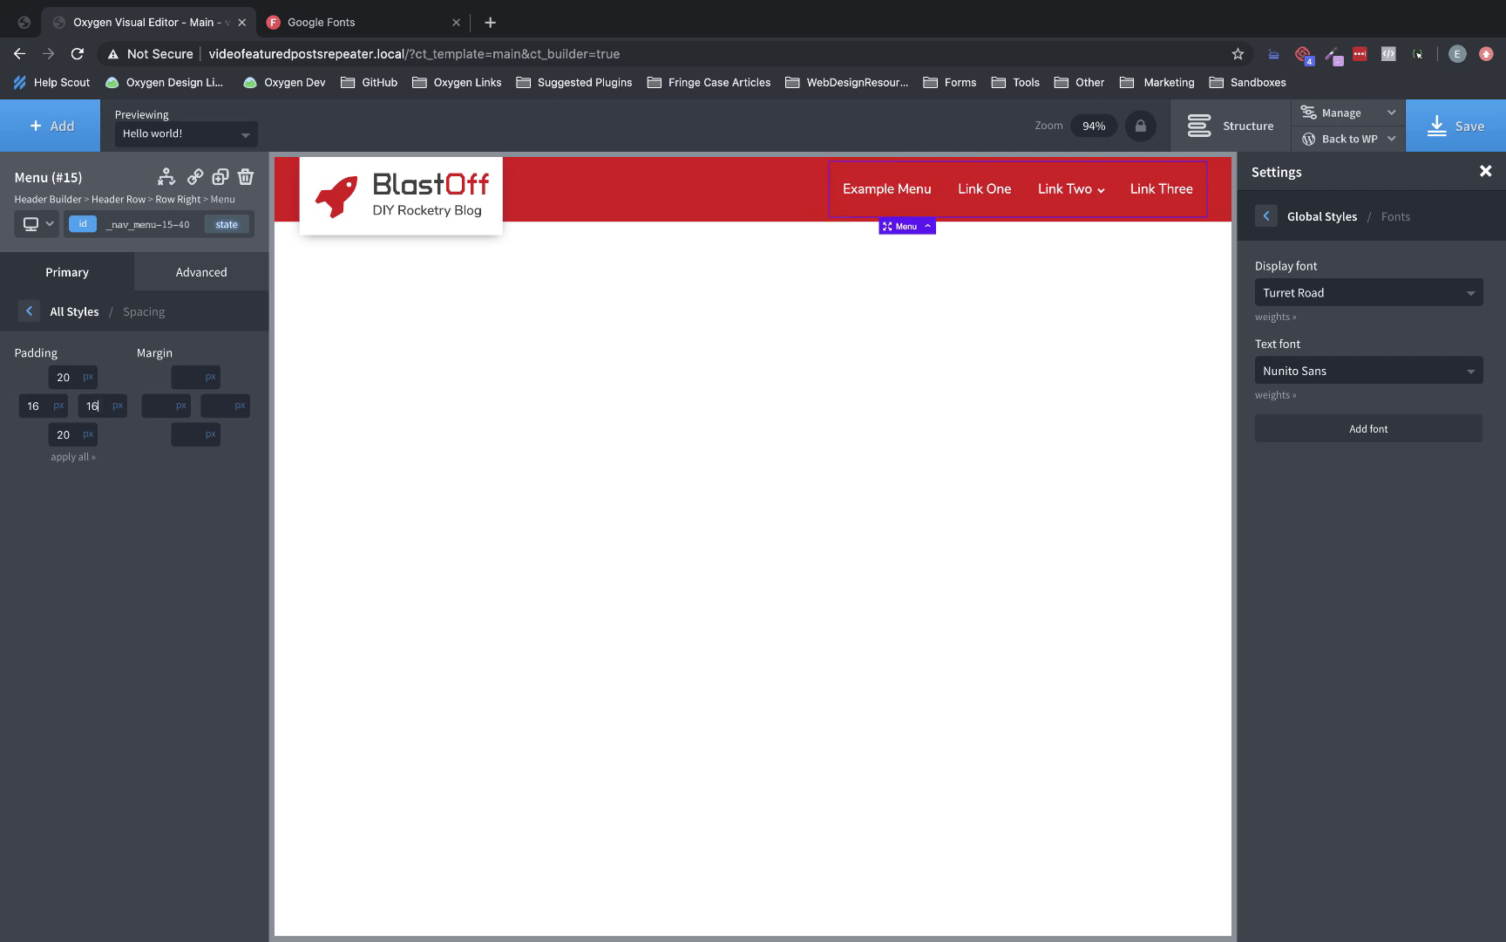
Try 32 px of top and bottom padding on the header menu's links.
double_click(63, 377)
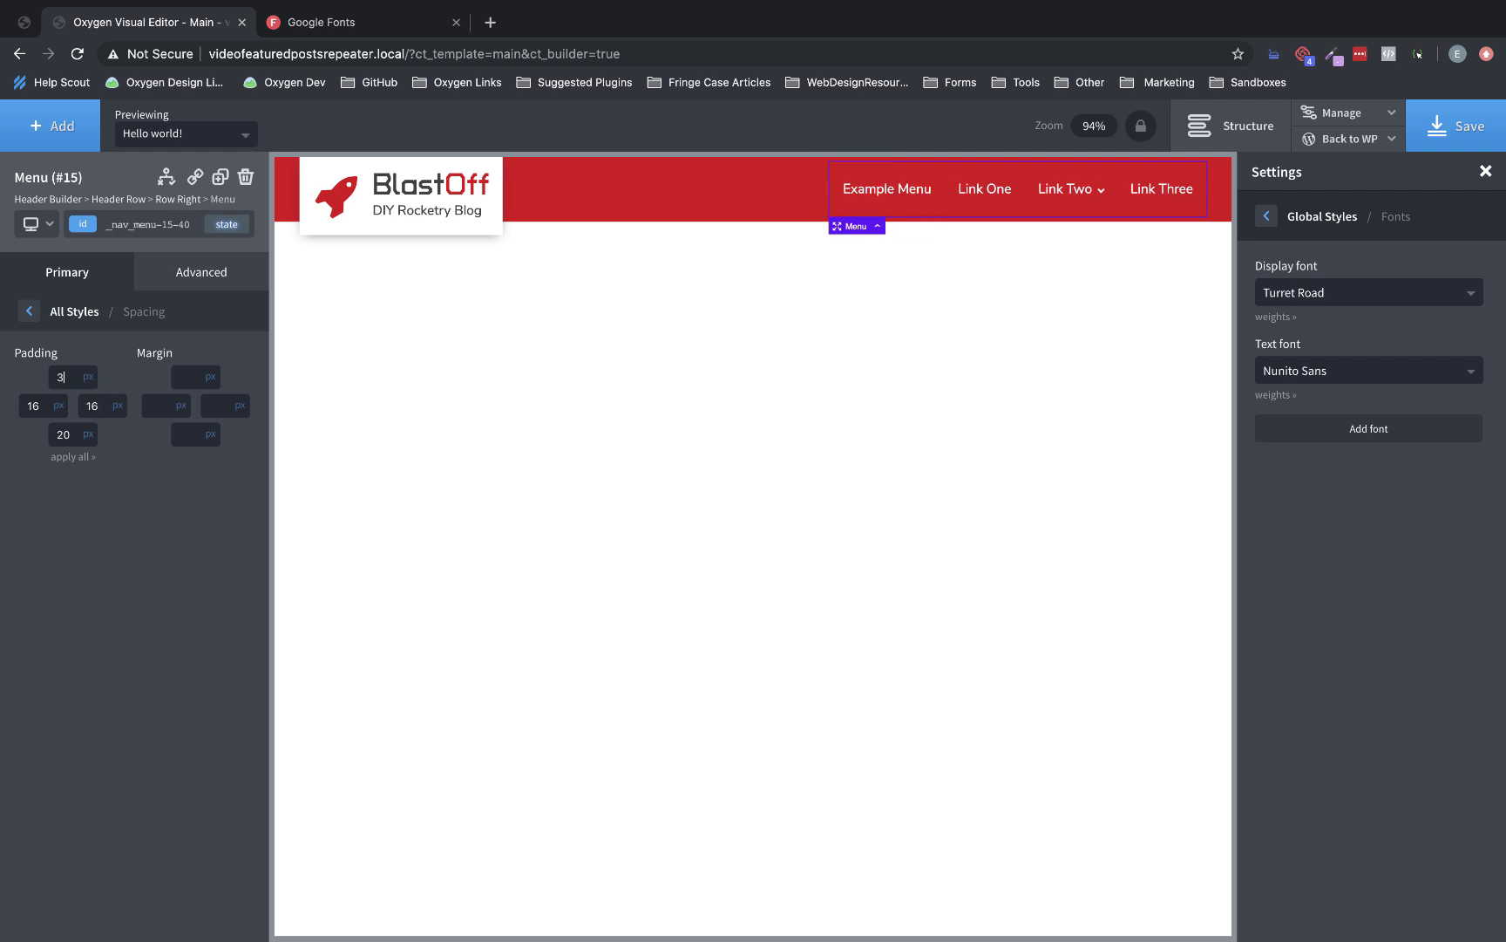
text(32)
double_click(75, 435)
text(32)
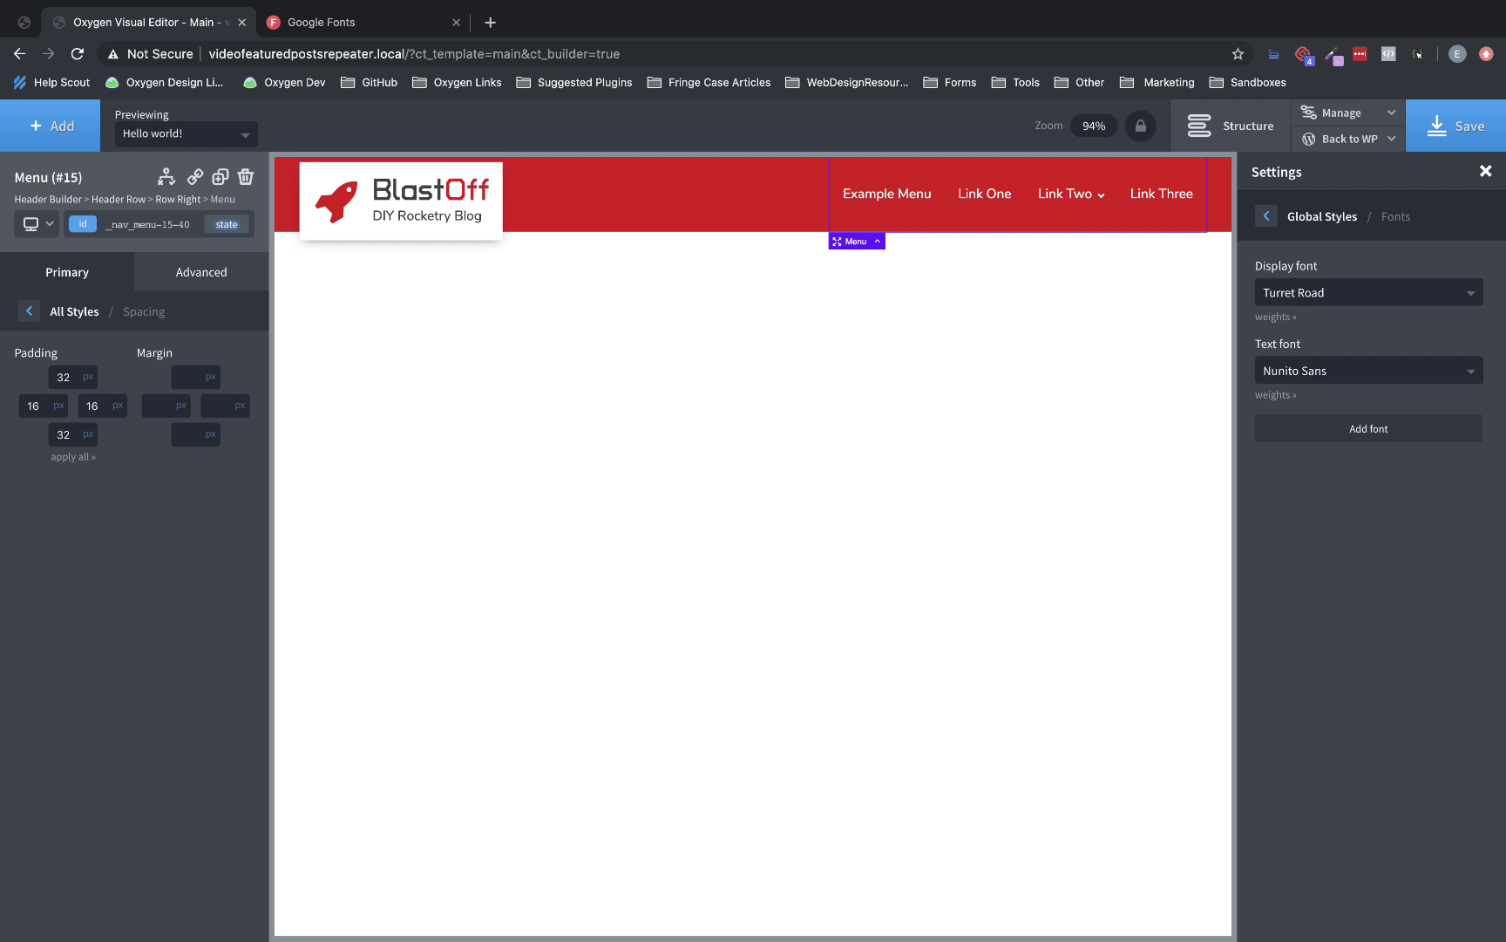
Set the top and bottom padding of the header menu's links to 16 px.
key(BackSpace)
key(BackSpace)
text(16)
double_click(62, 377)
text(16)
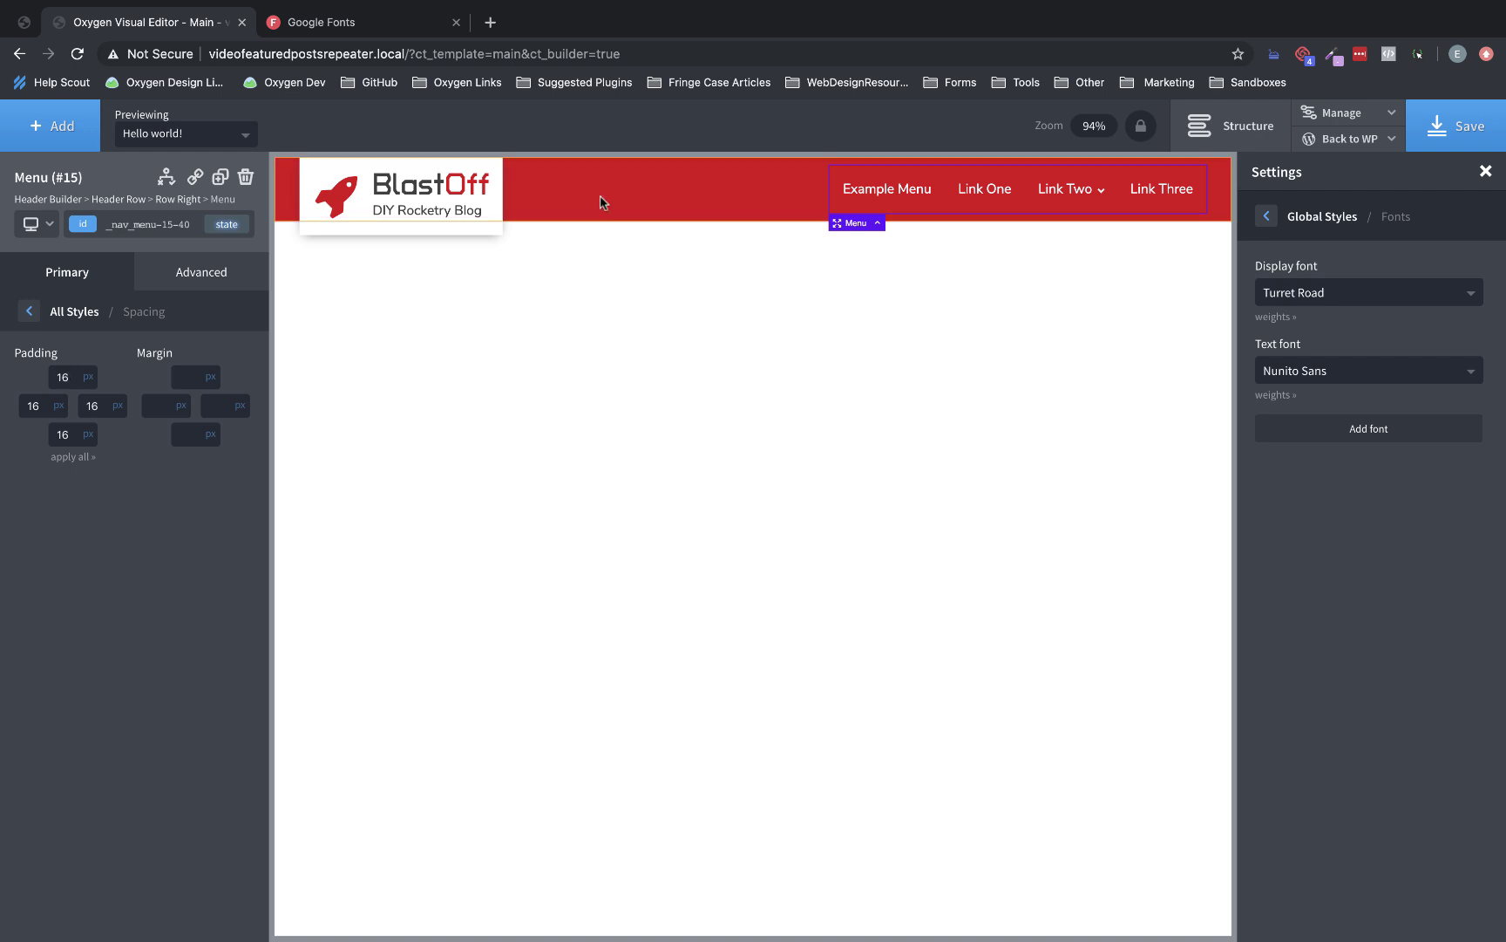
mouse_move(1072, 197)
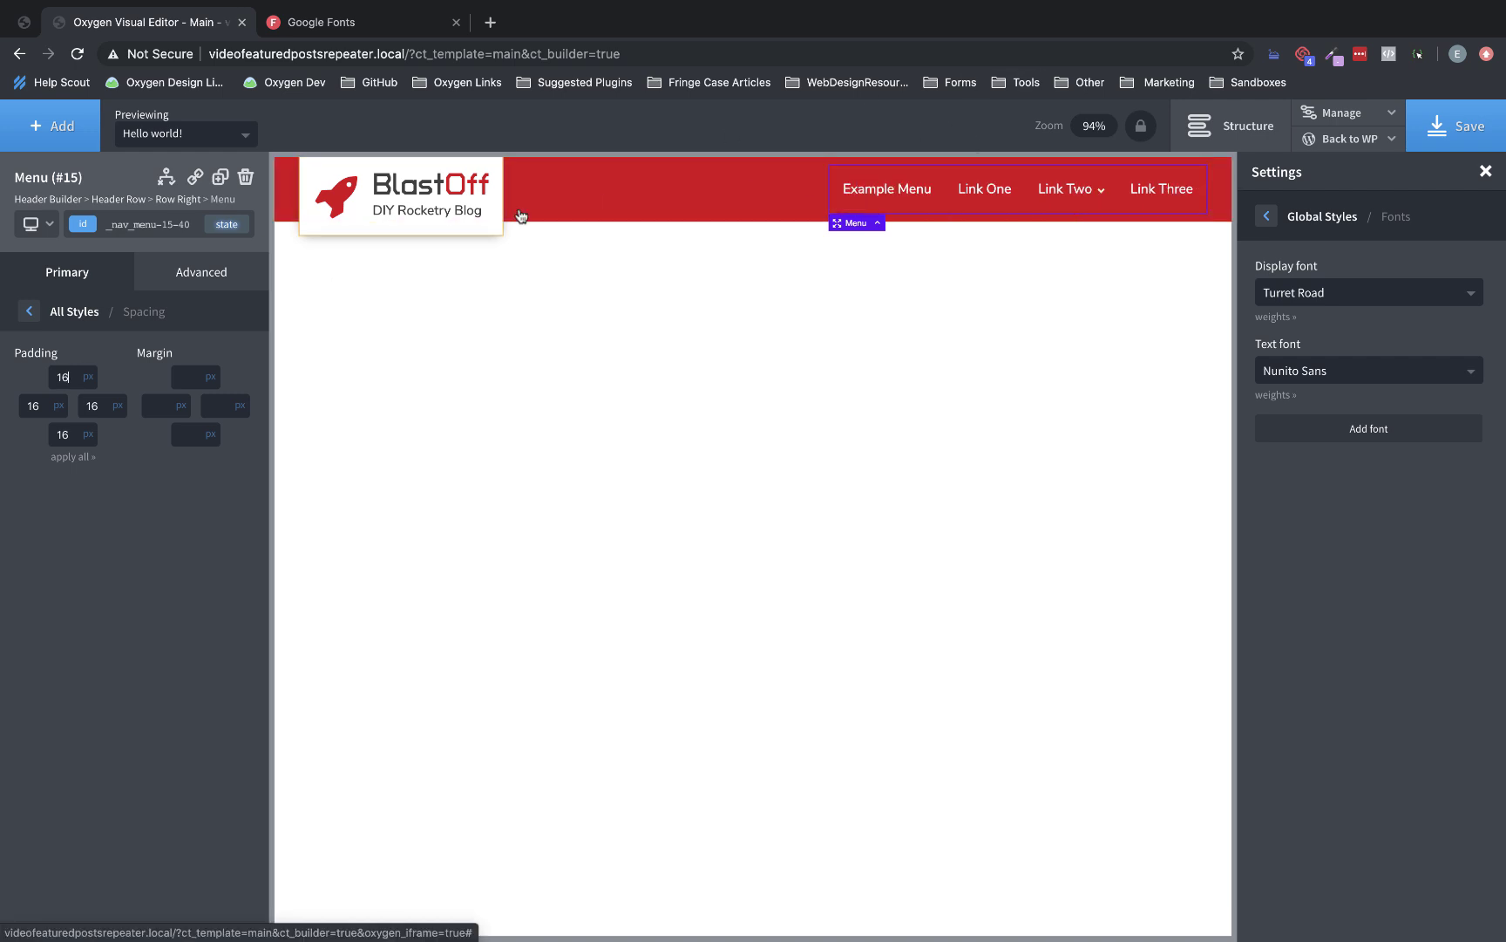
click(29, 311)
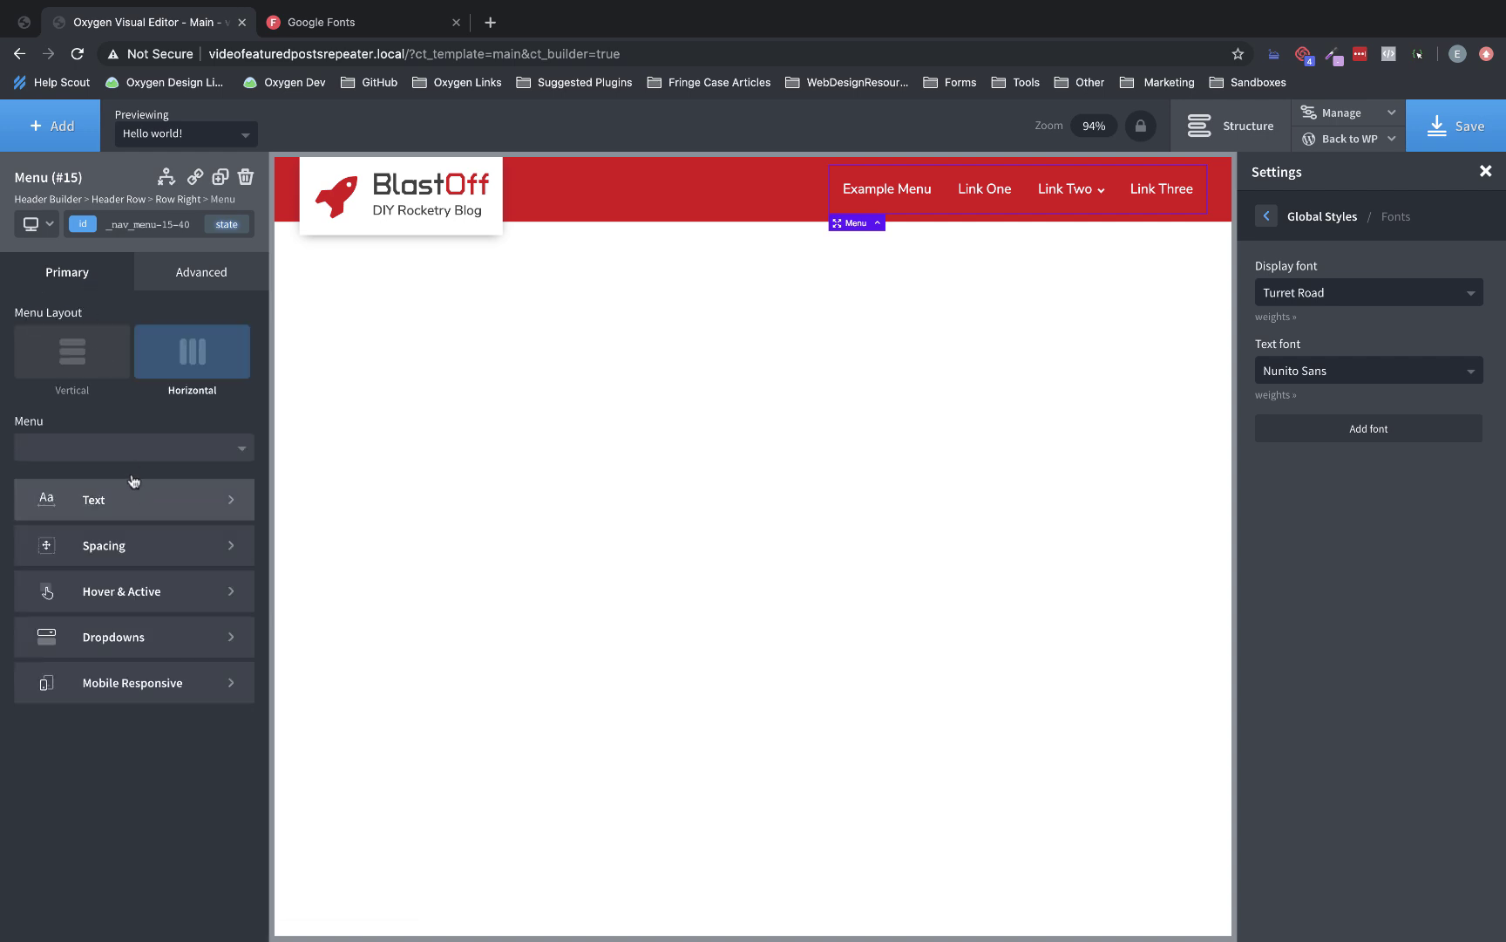
Set the menu's hover background color to #d61717, starting from the boldred global color and darkening it slightly.
click(136, 589)
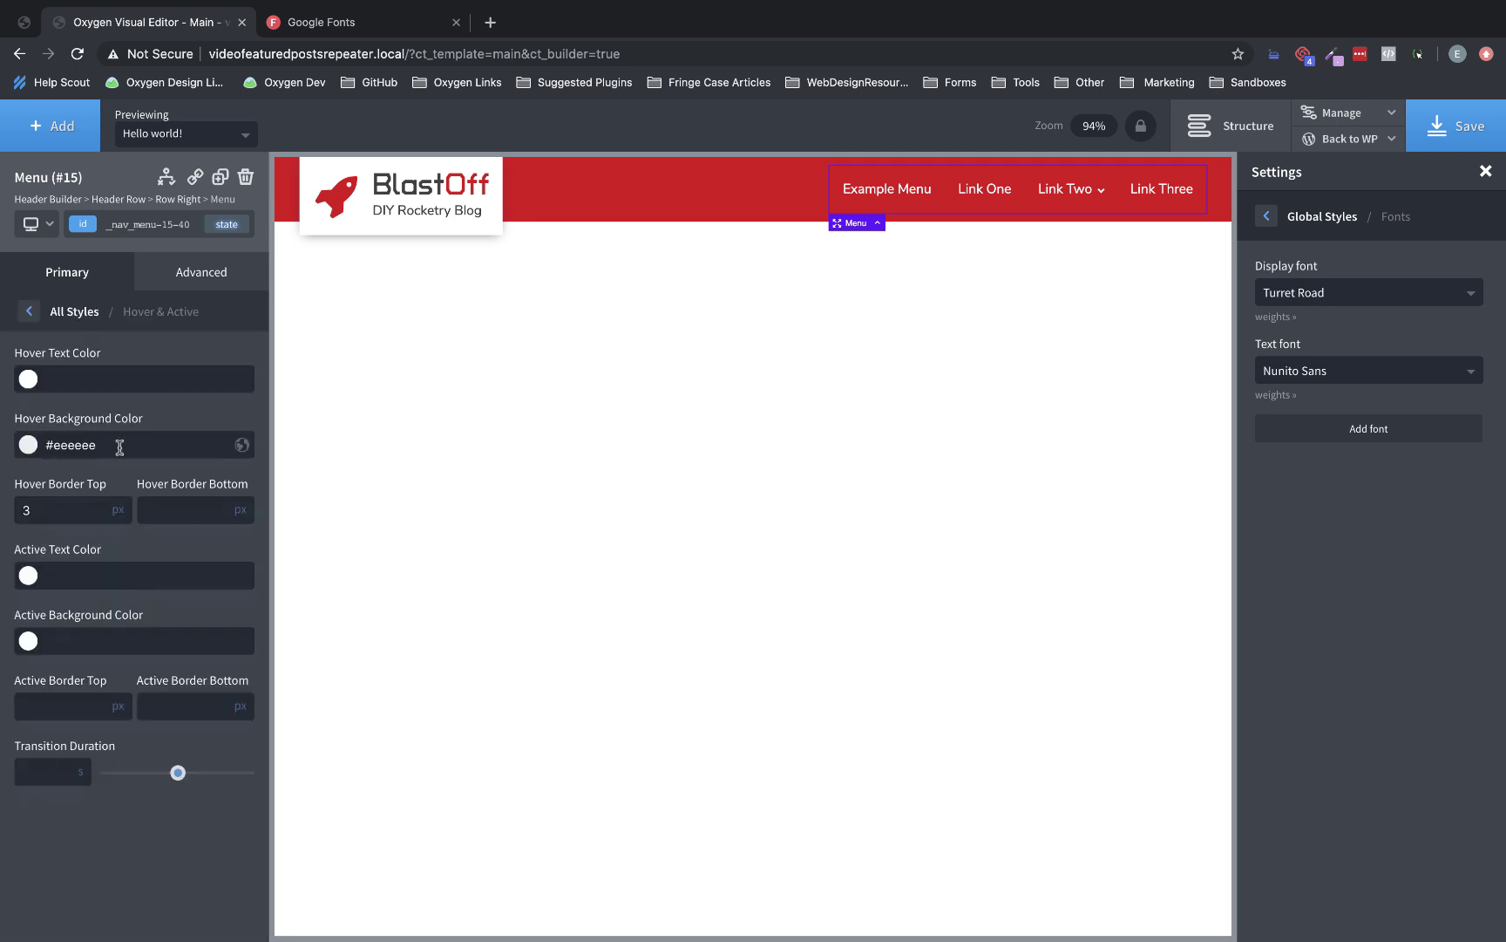
click(28, 446)
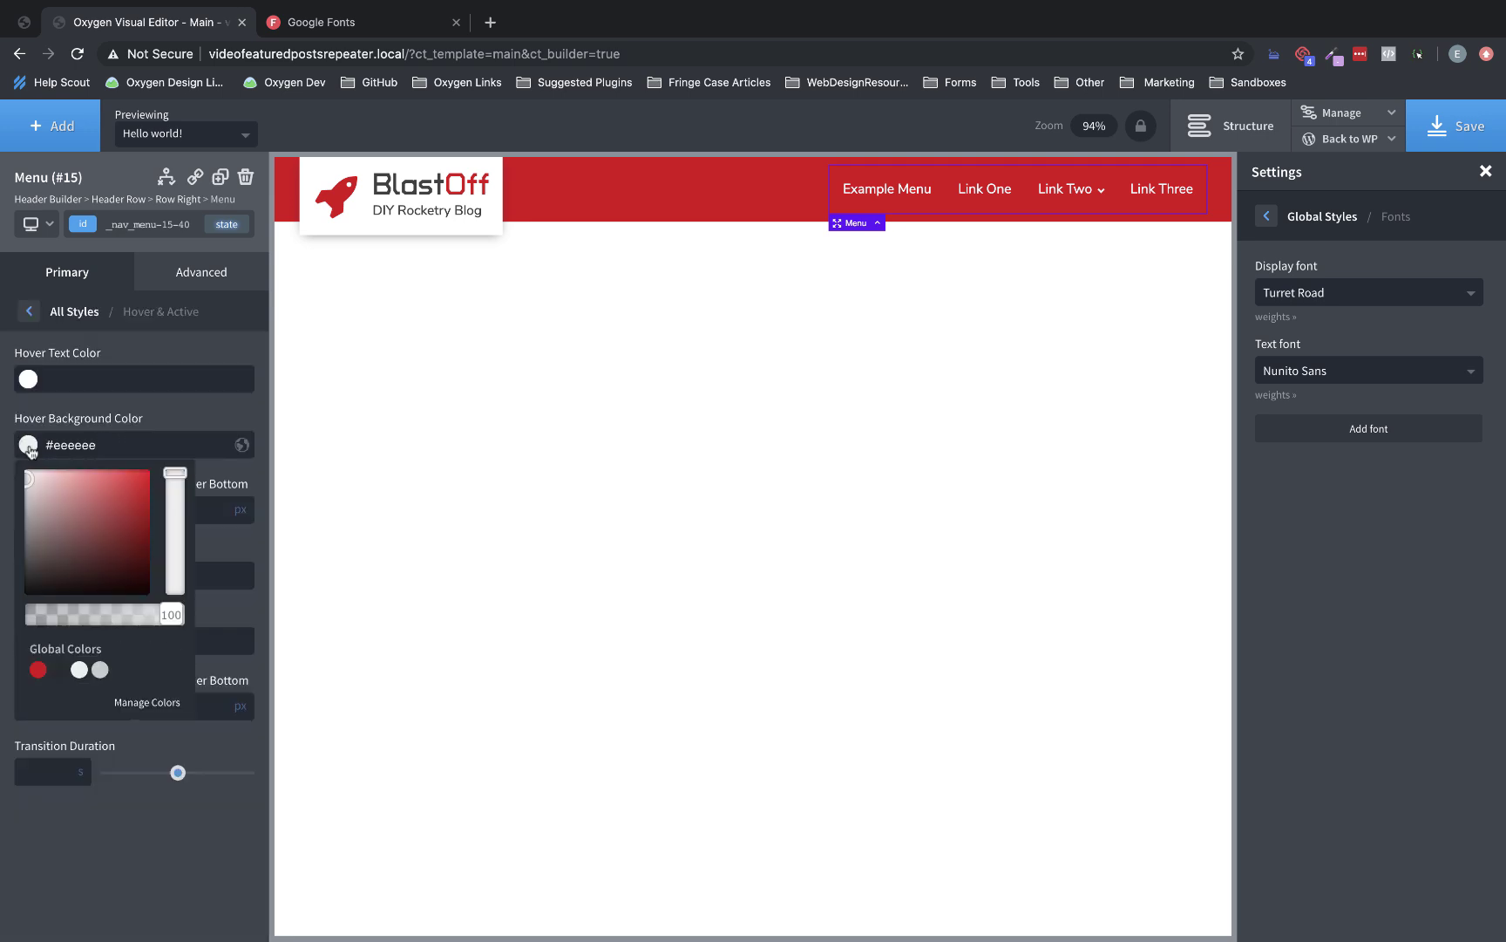
click(38, 669)
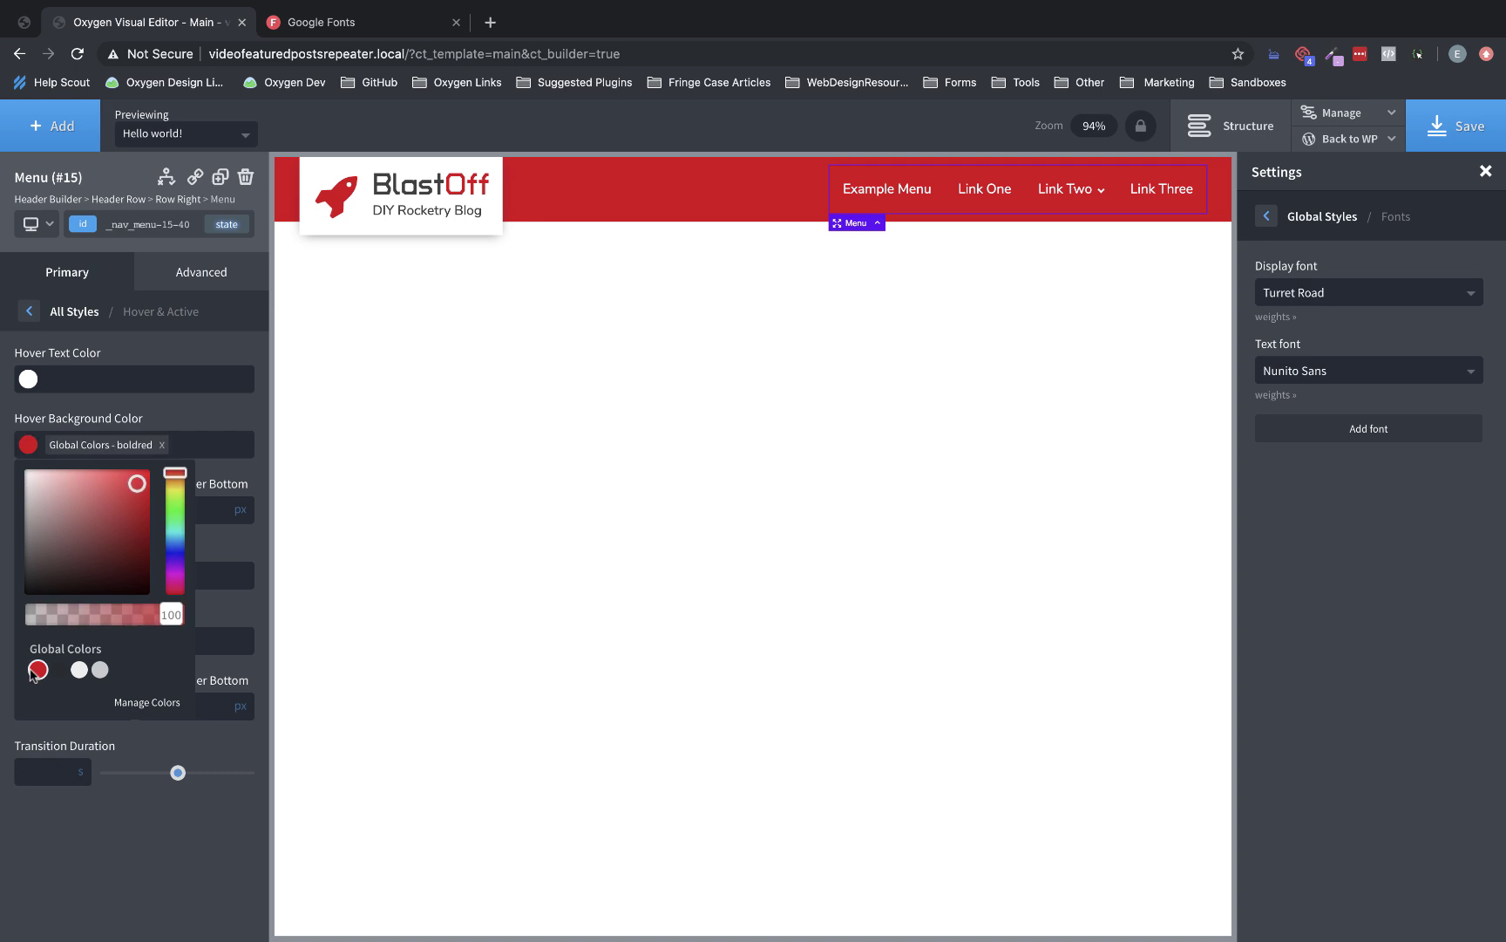
click(136, 494)
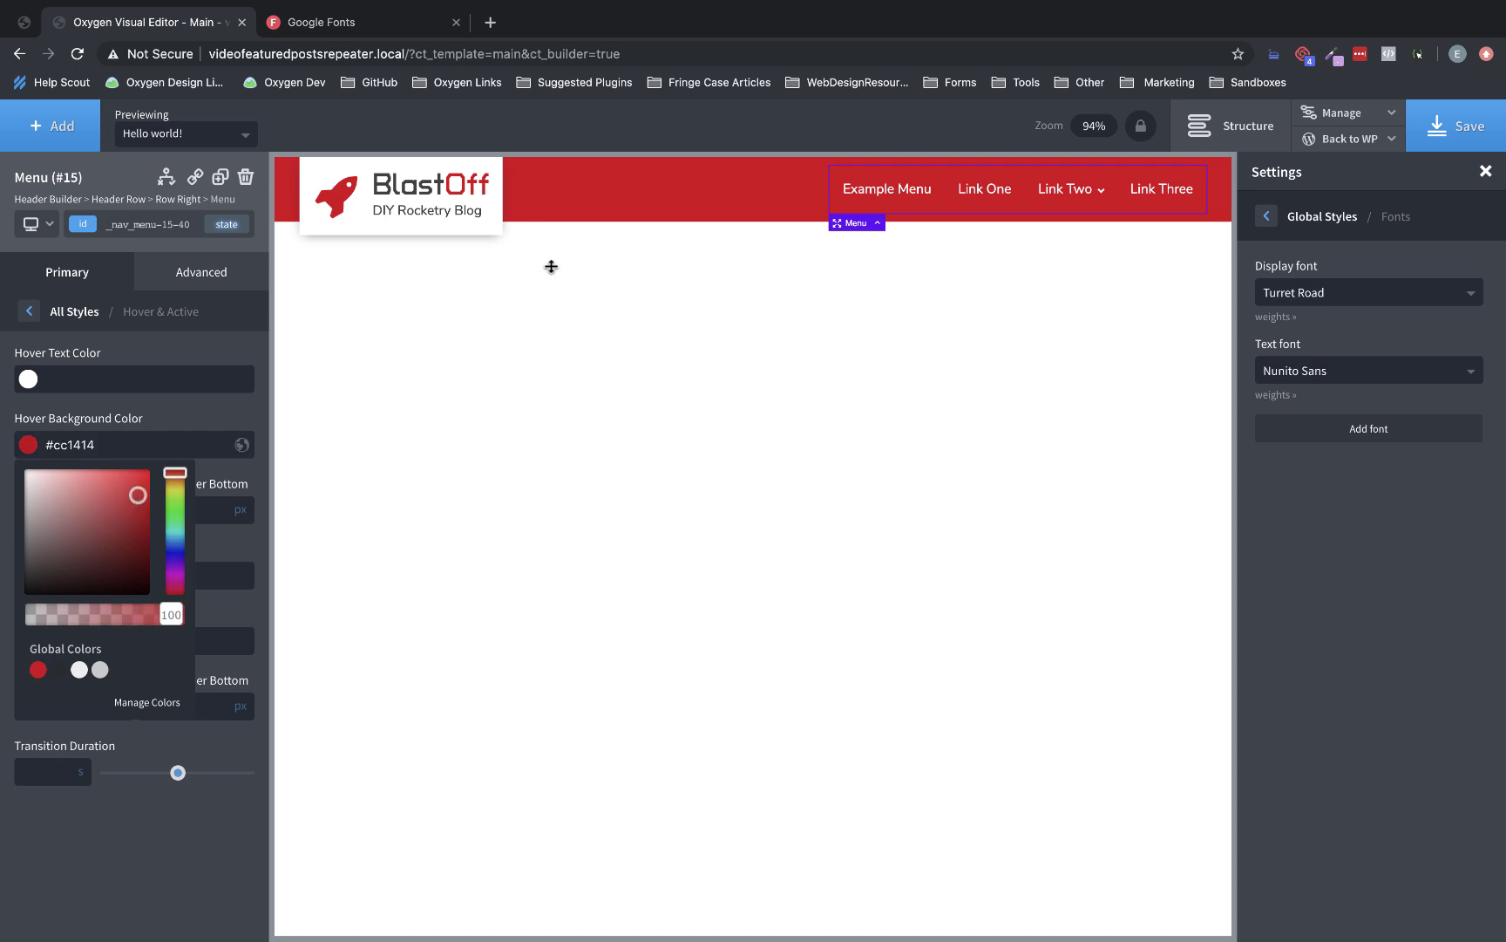
mouse_move(1046, 190)
drag(137, 496, 137, 489)
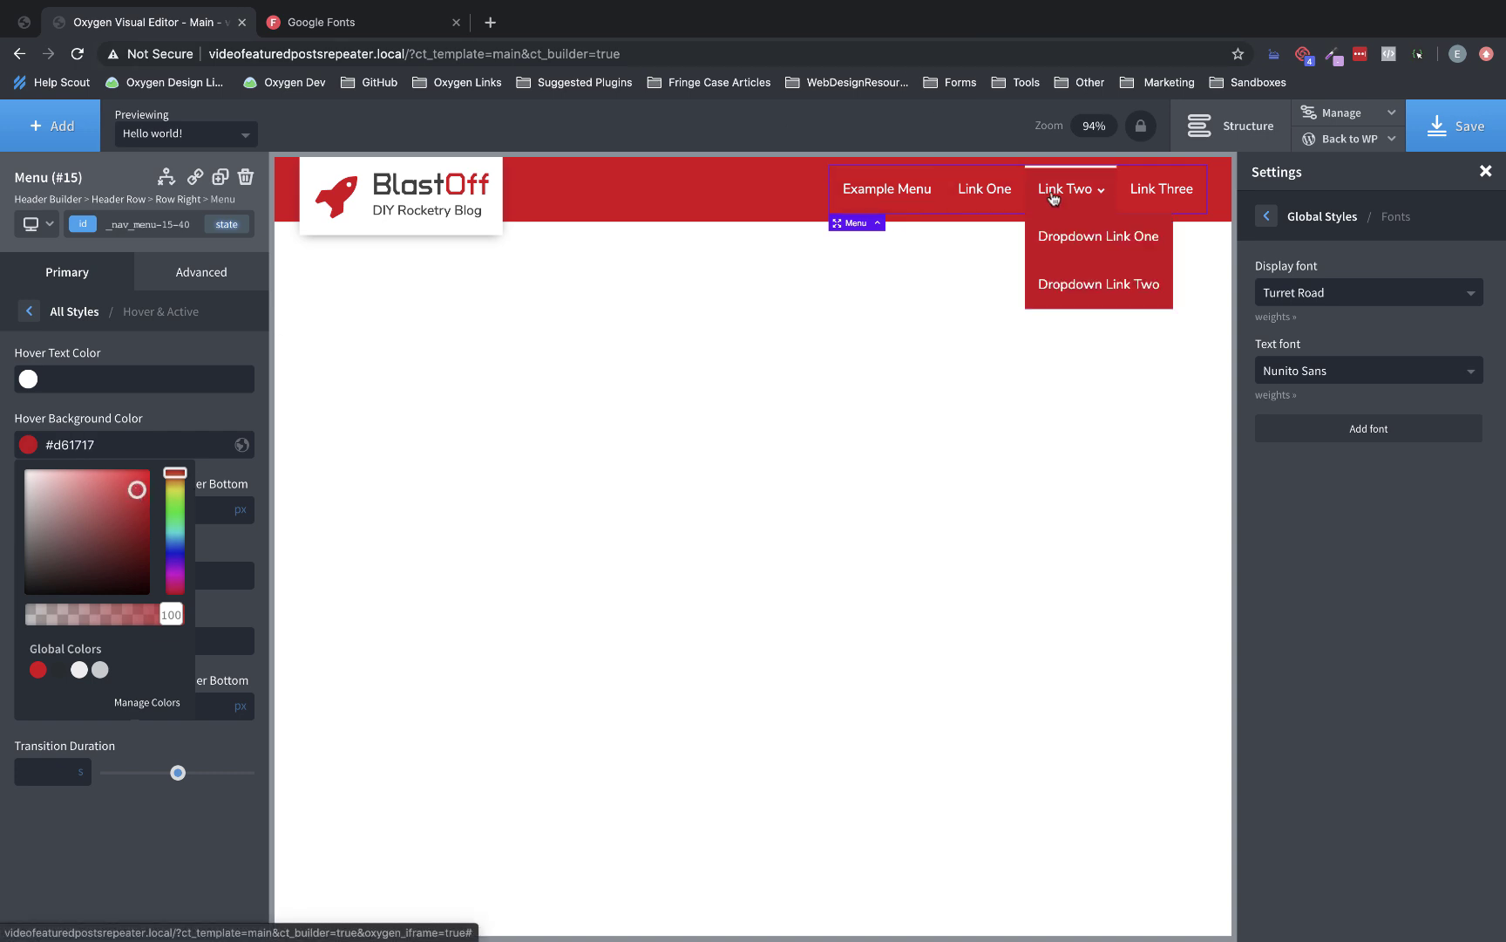
click(175, 399)
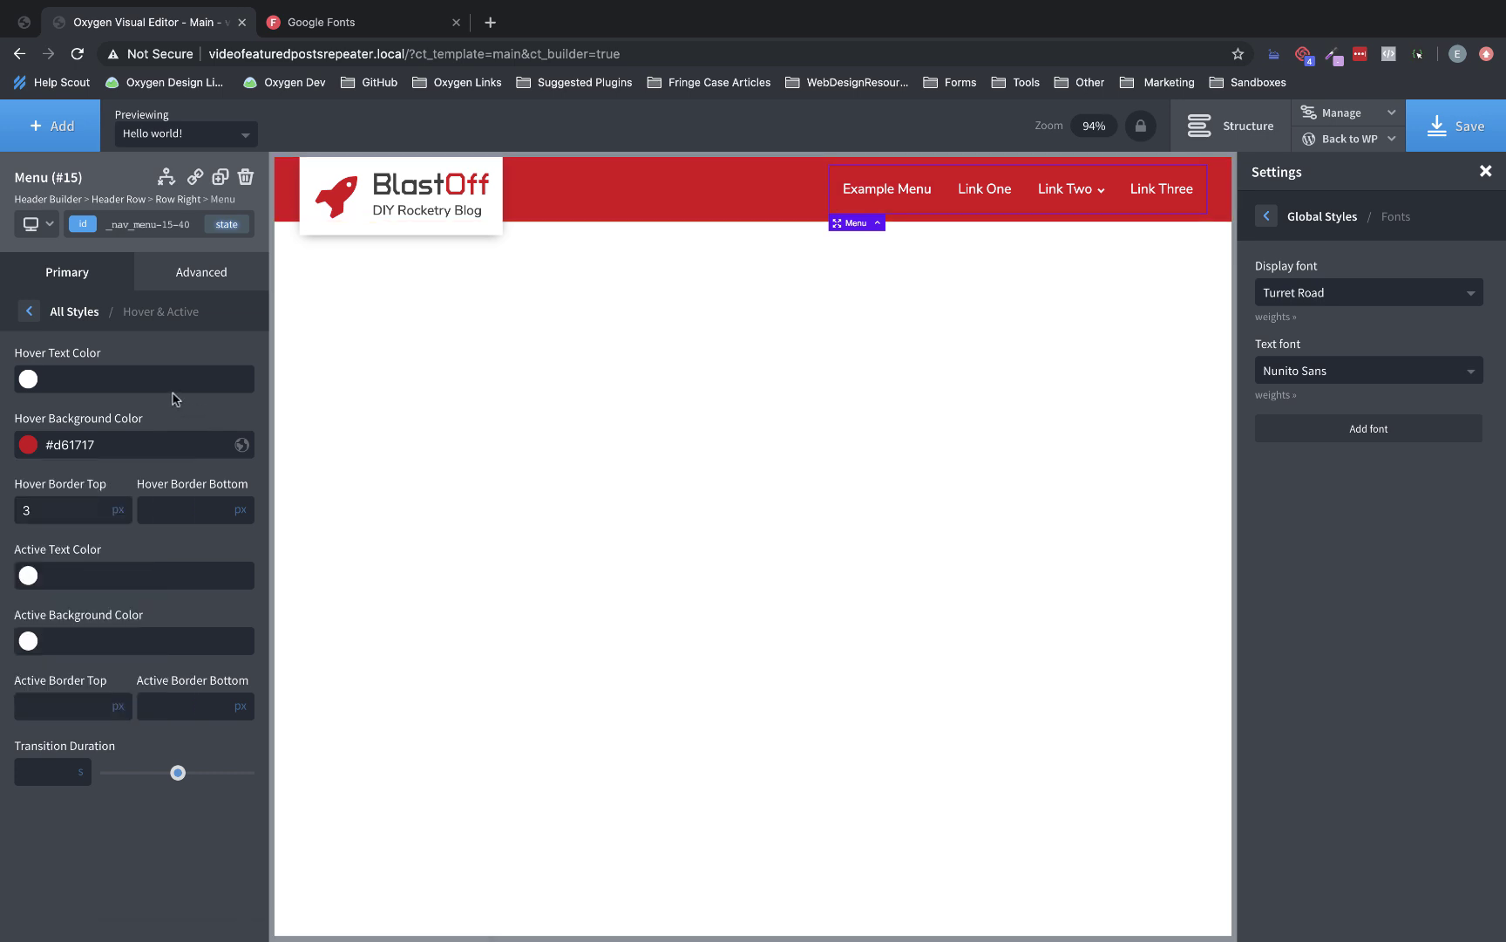
Clear the menu's hover top border value and set its transition duration to 0.3.
click(22, 510)
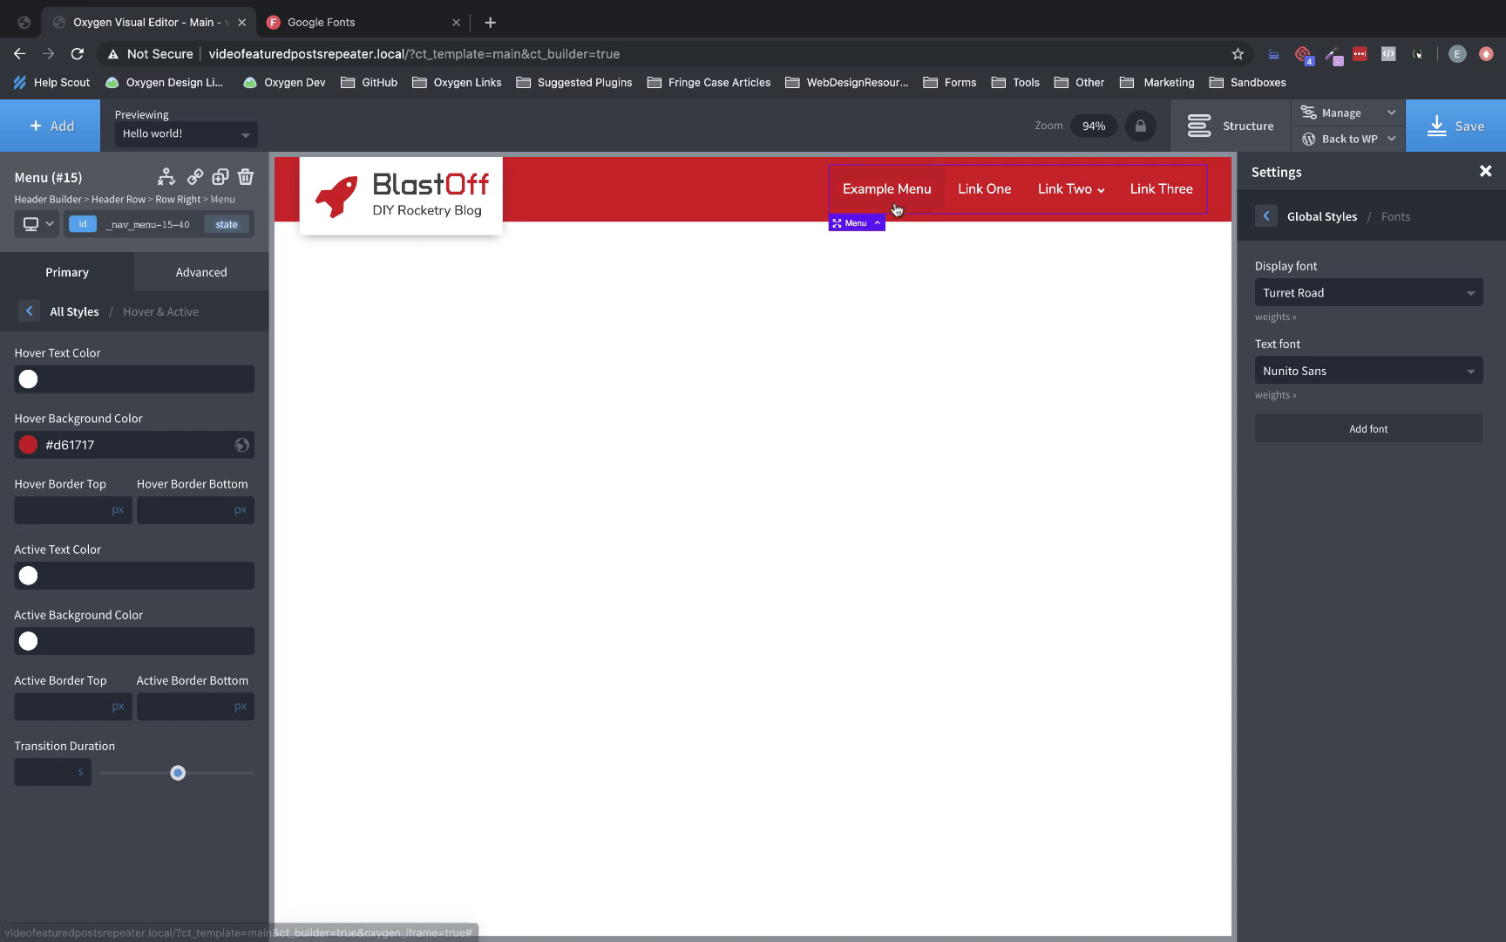
mouse_move(1061, 202)
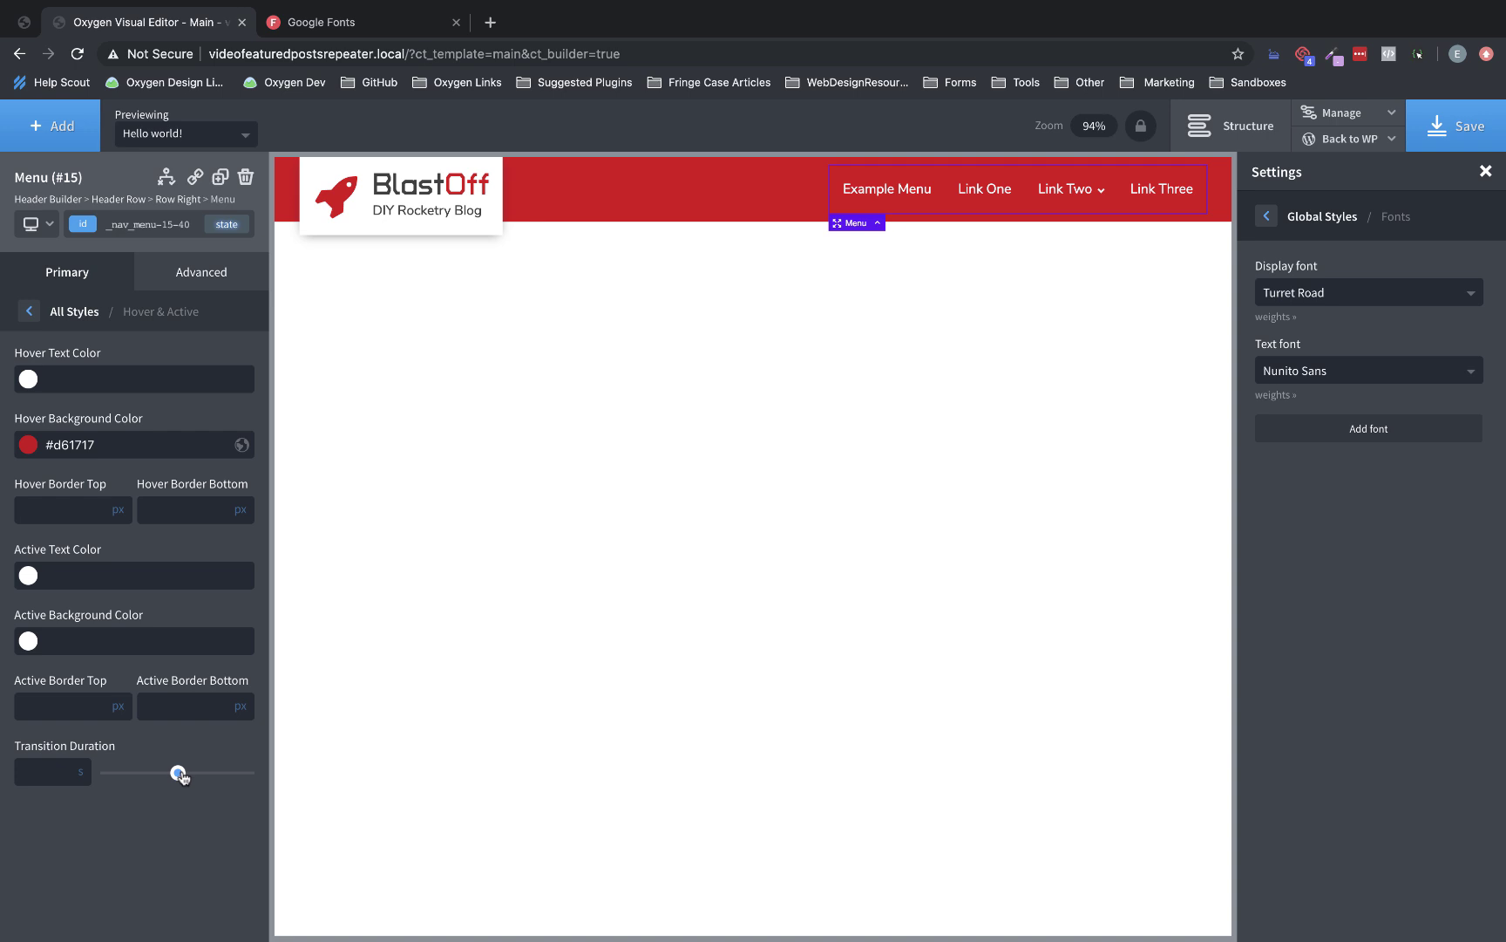
drag(179, 774, 150, 774)
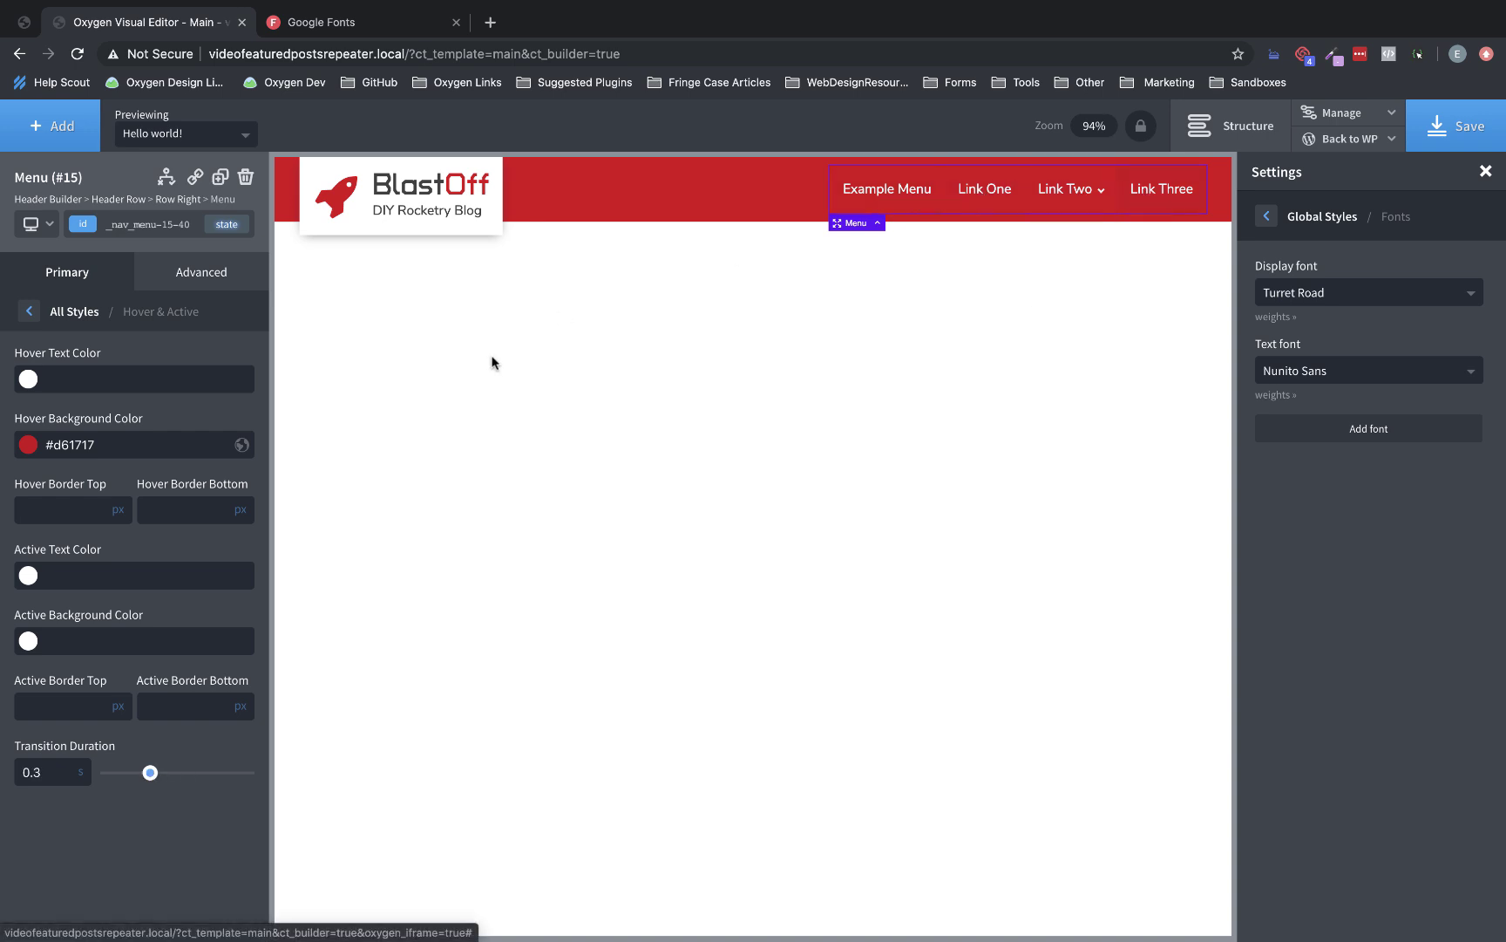
click(29, 311)
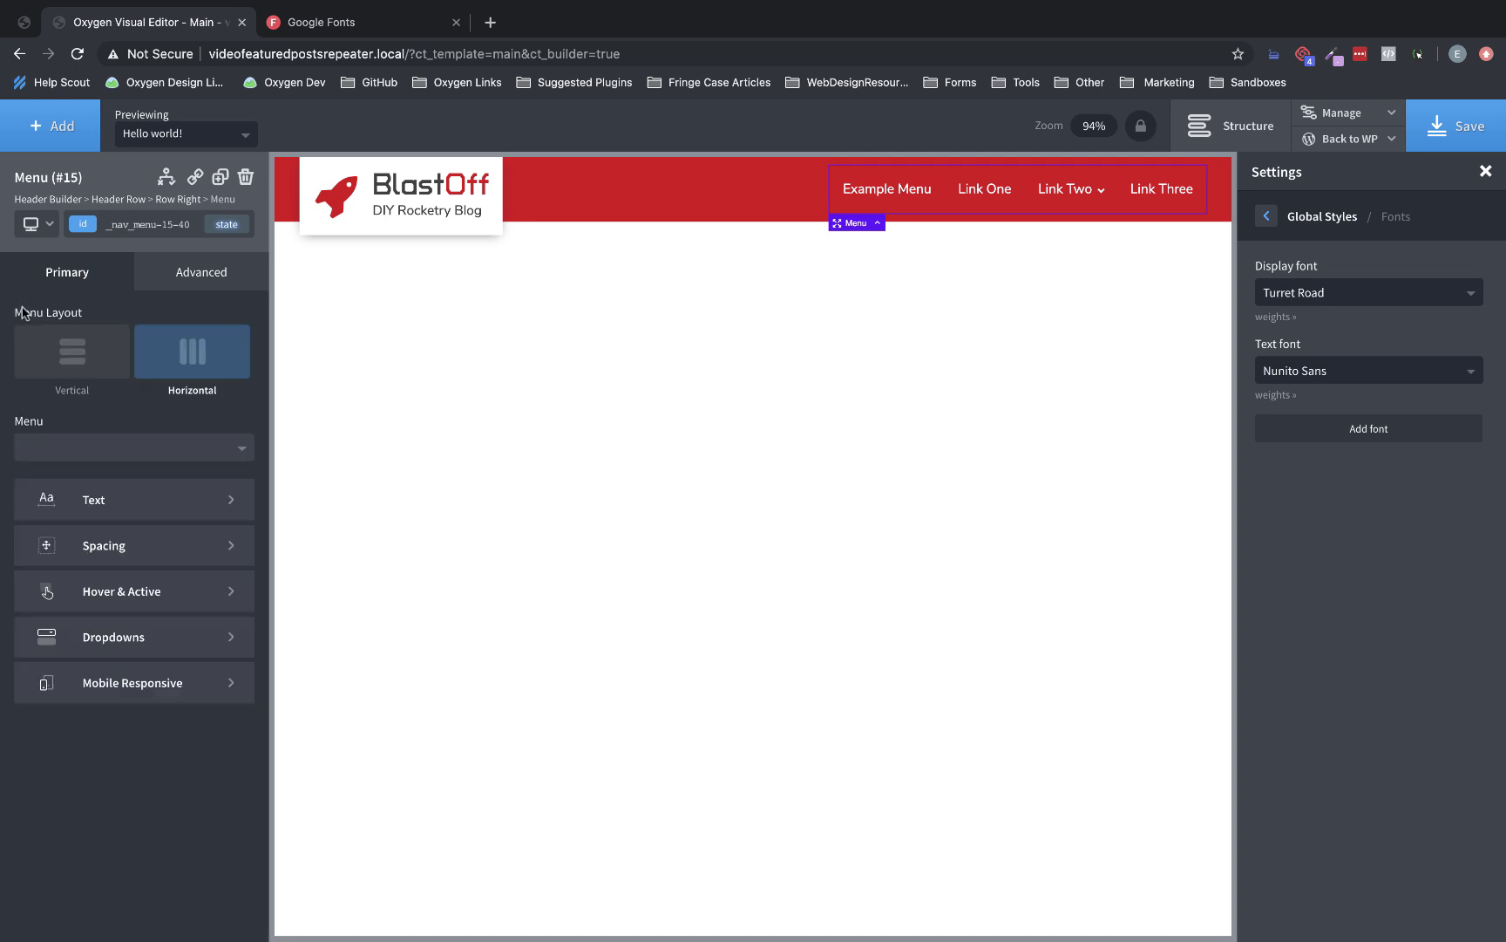
Set the font weight of the header menu's text to 600.
click(145, 510)
click(137, 518)
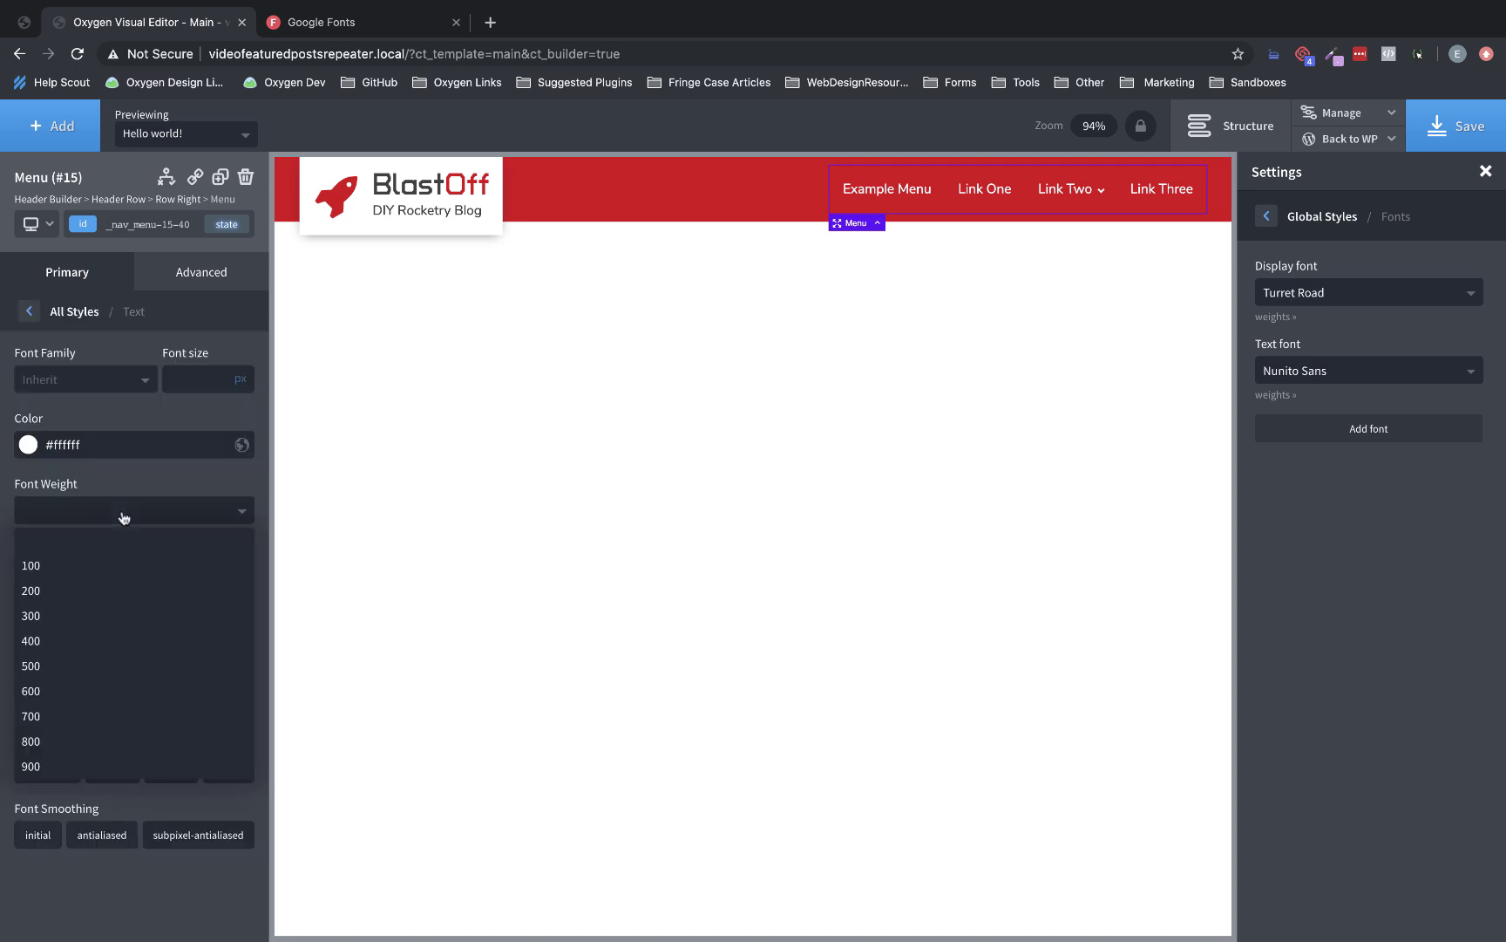
click(96, 691)
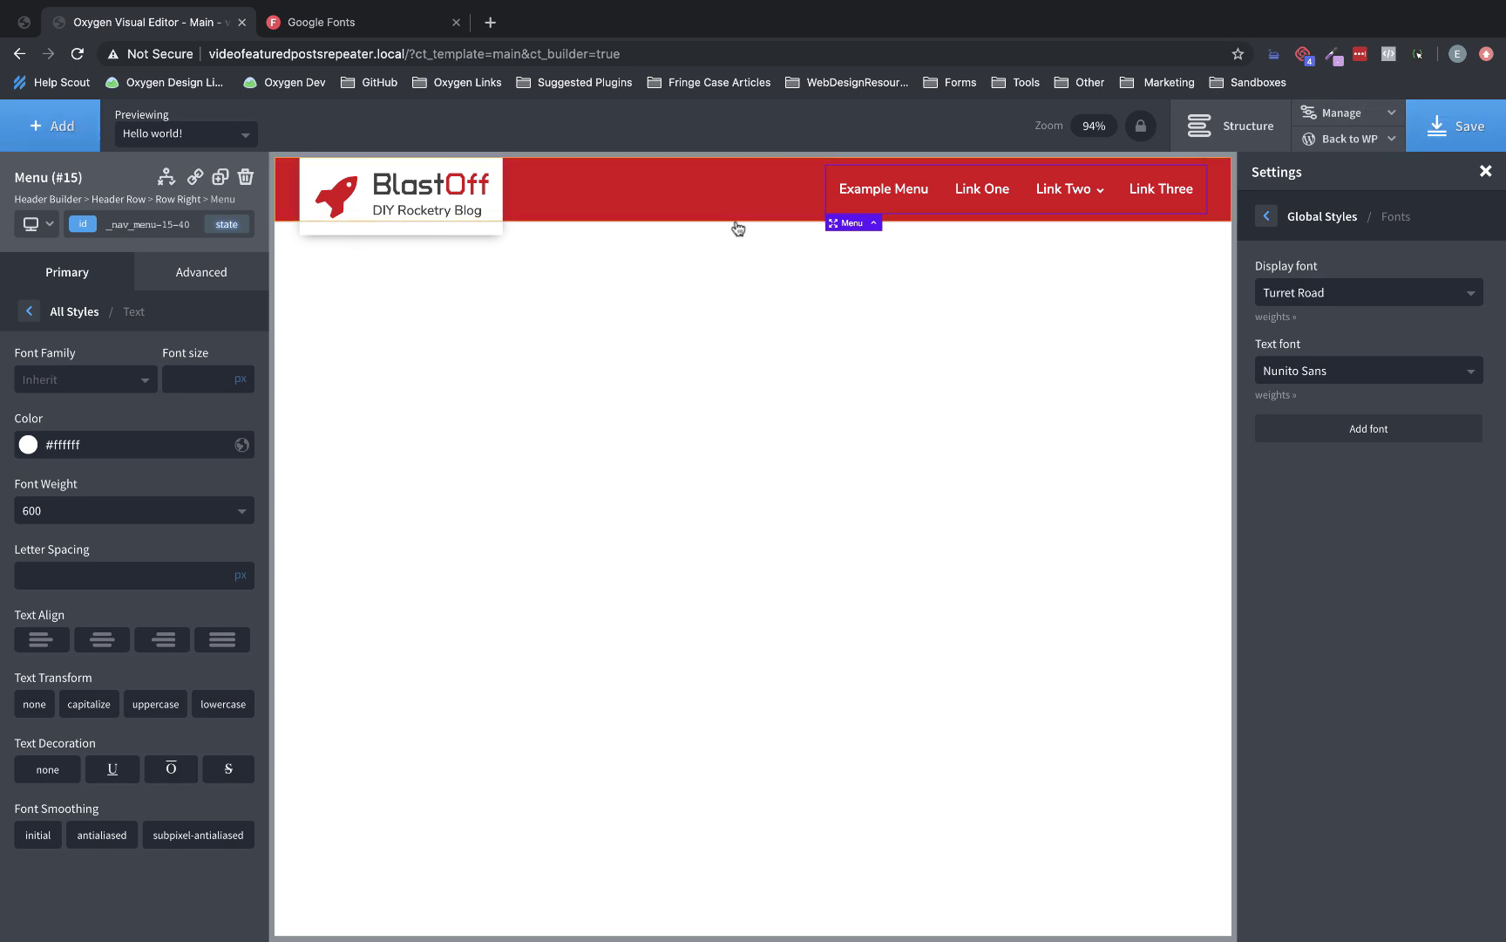
Display the template's element structure and collapse the Header Row, keeping the Header Builder expanded.
click(1233, 122)
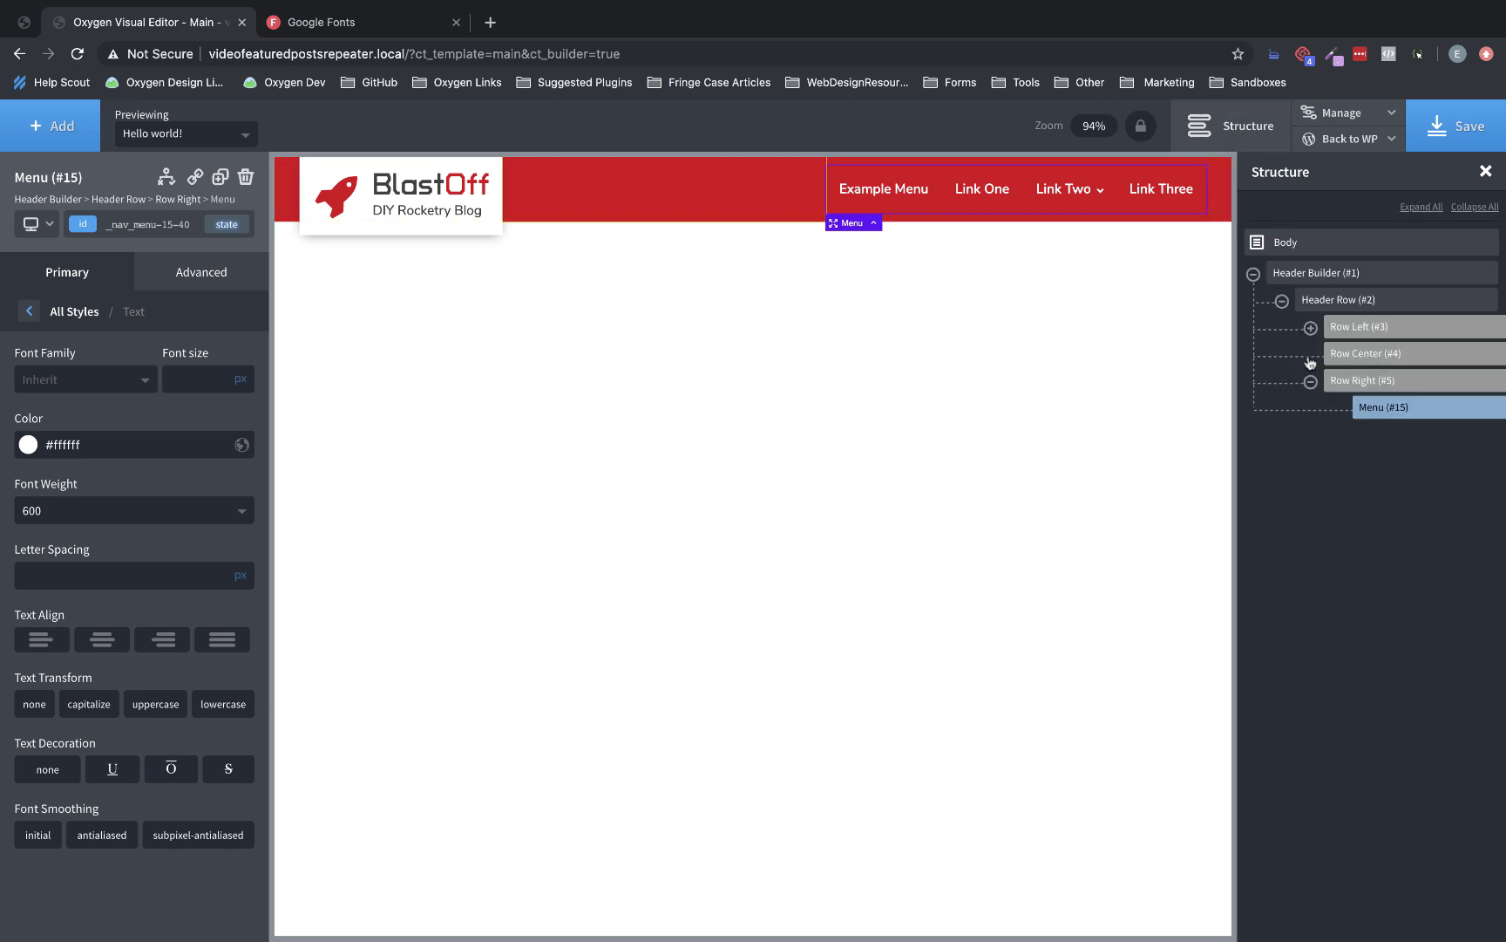
click(1280, 301)
click(1255, 274)
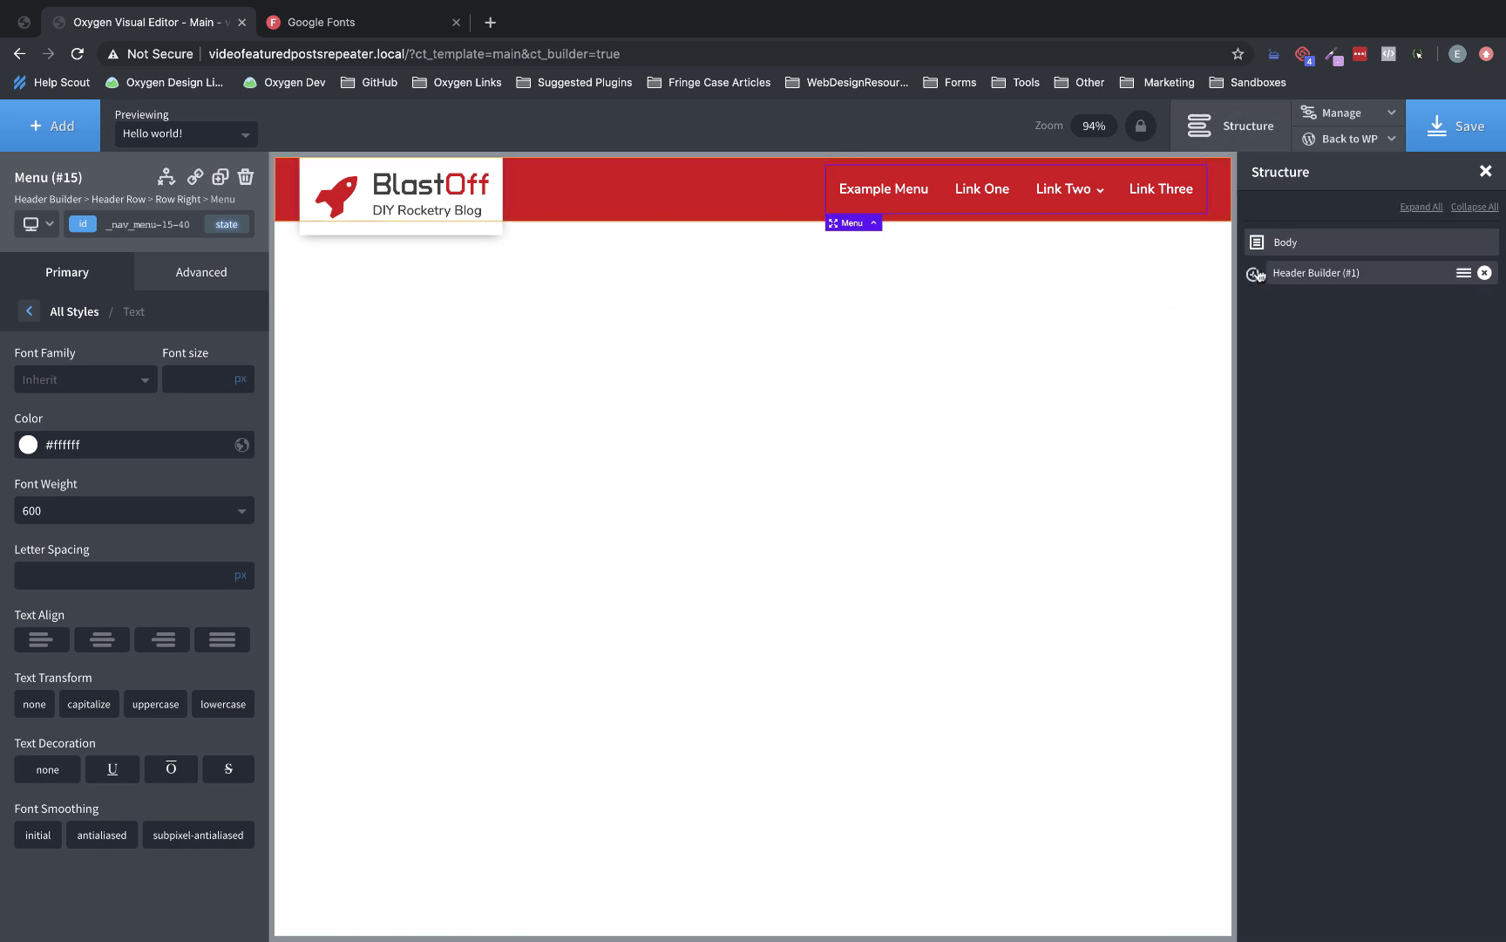
click(1255, 273)
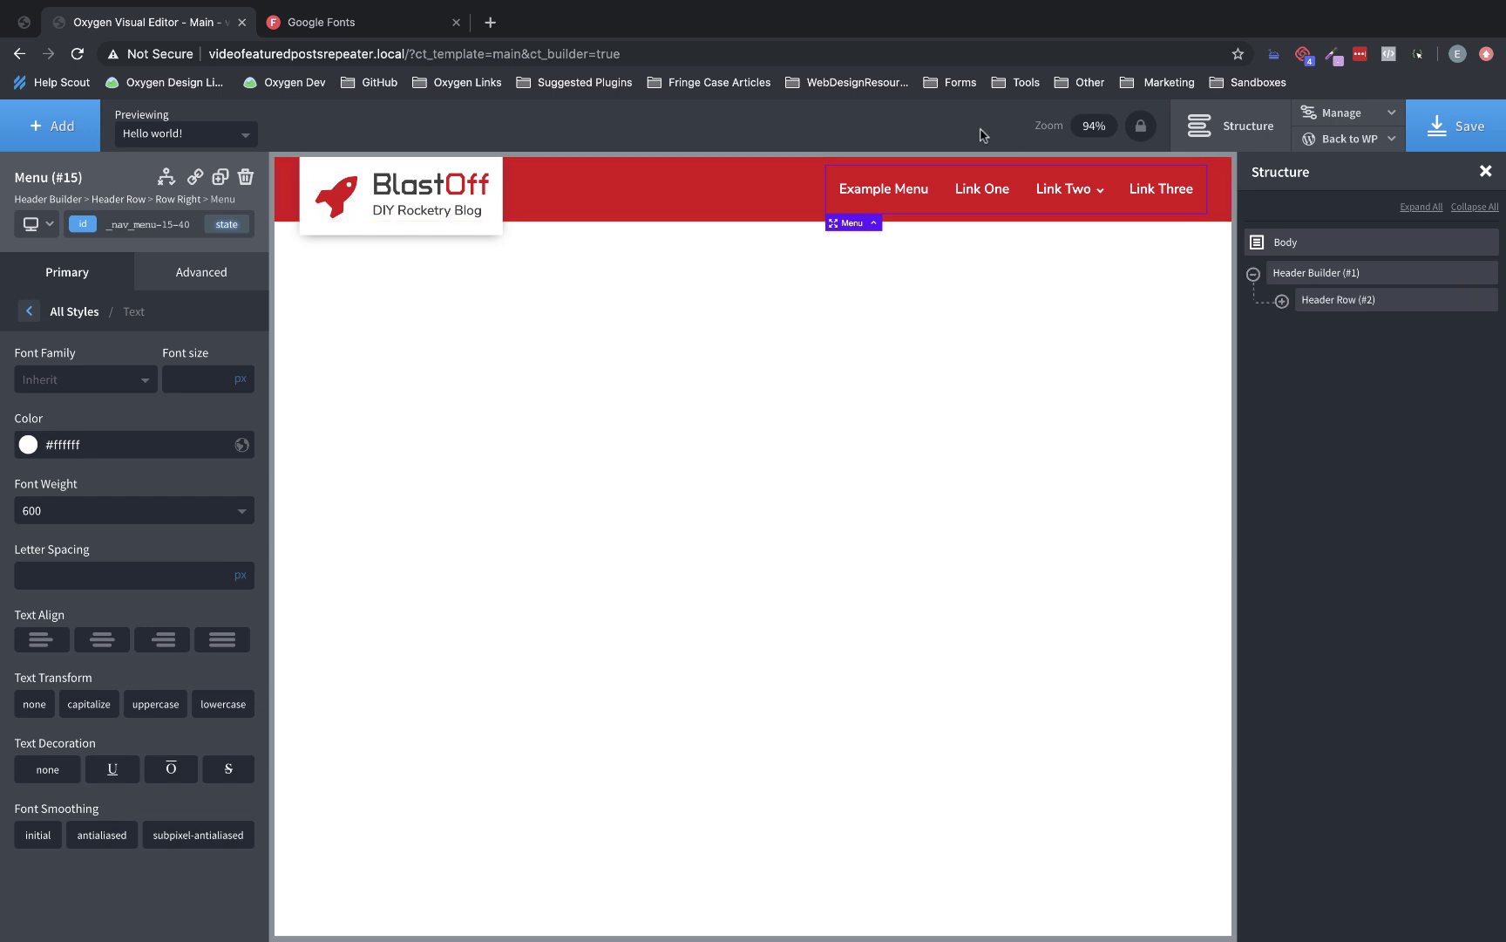
Add an Inner Content component below the Header Builder and look over the previewed post content.
click(73, 126)
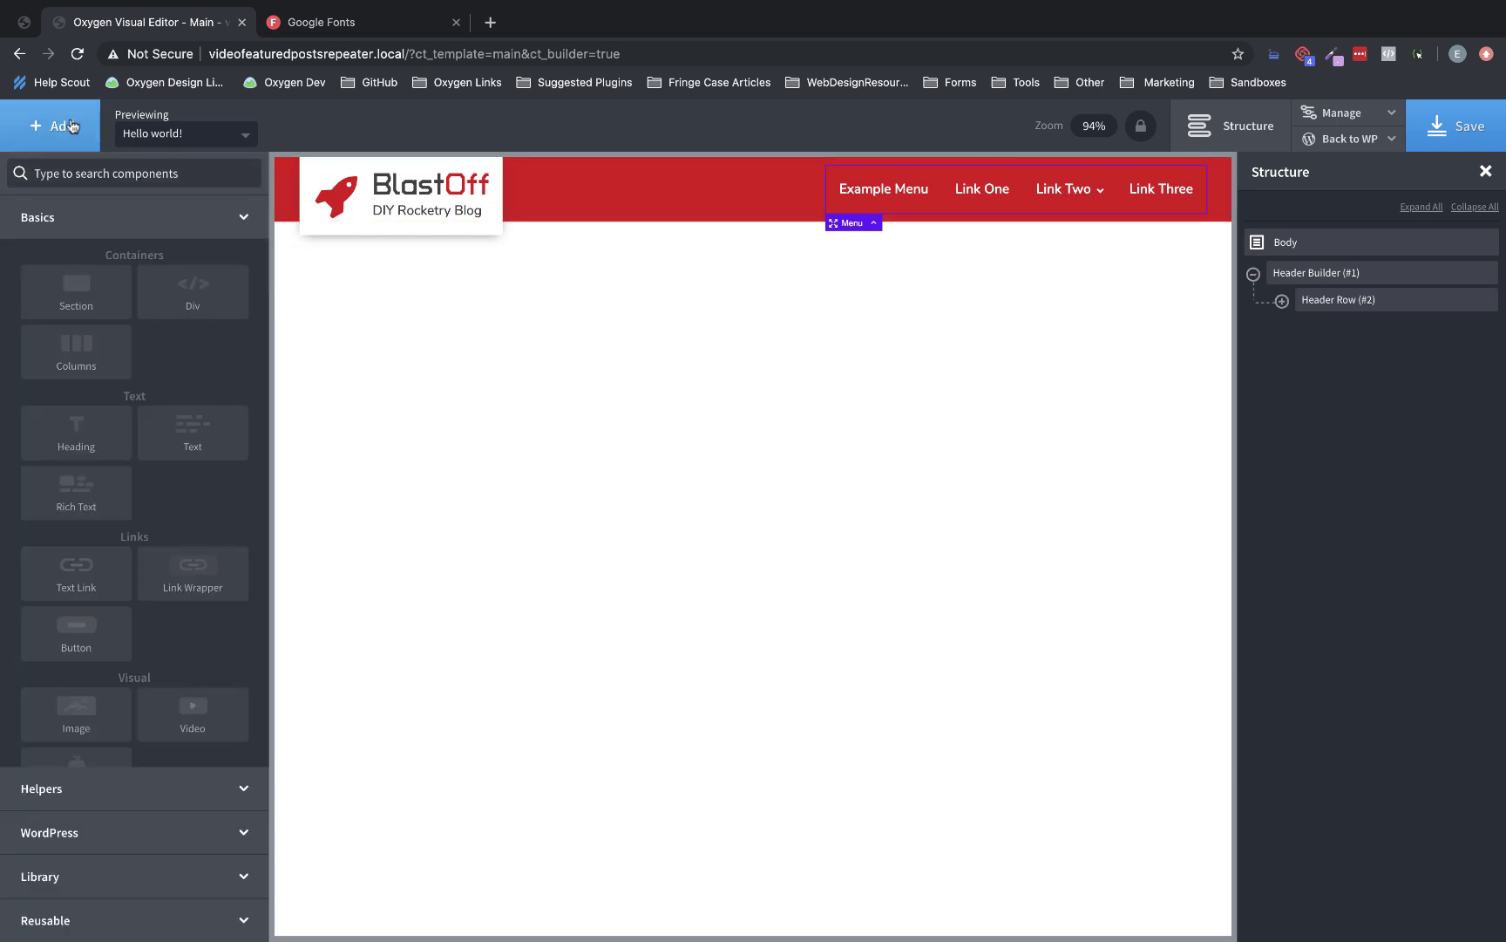
text(Inner Content)
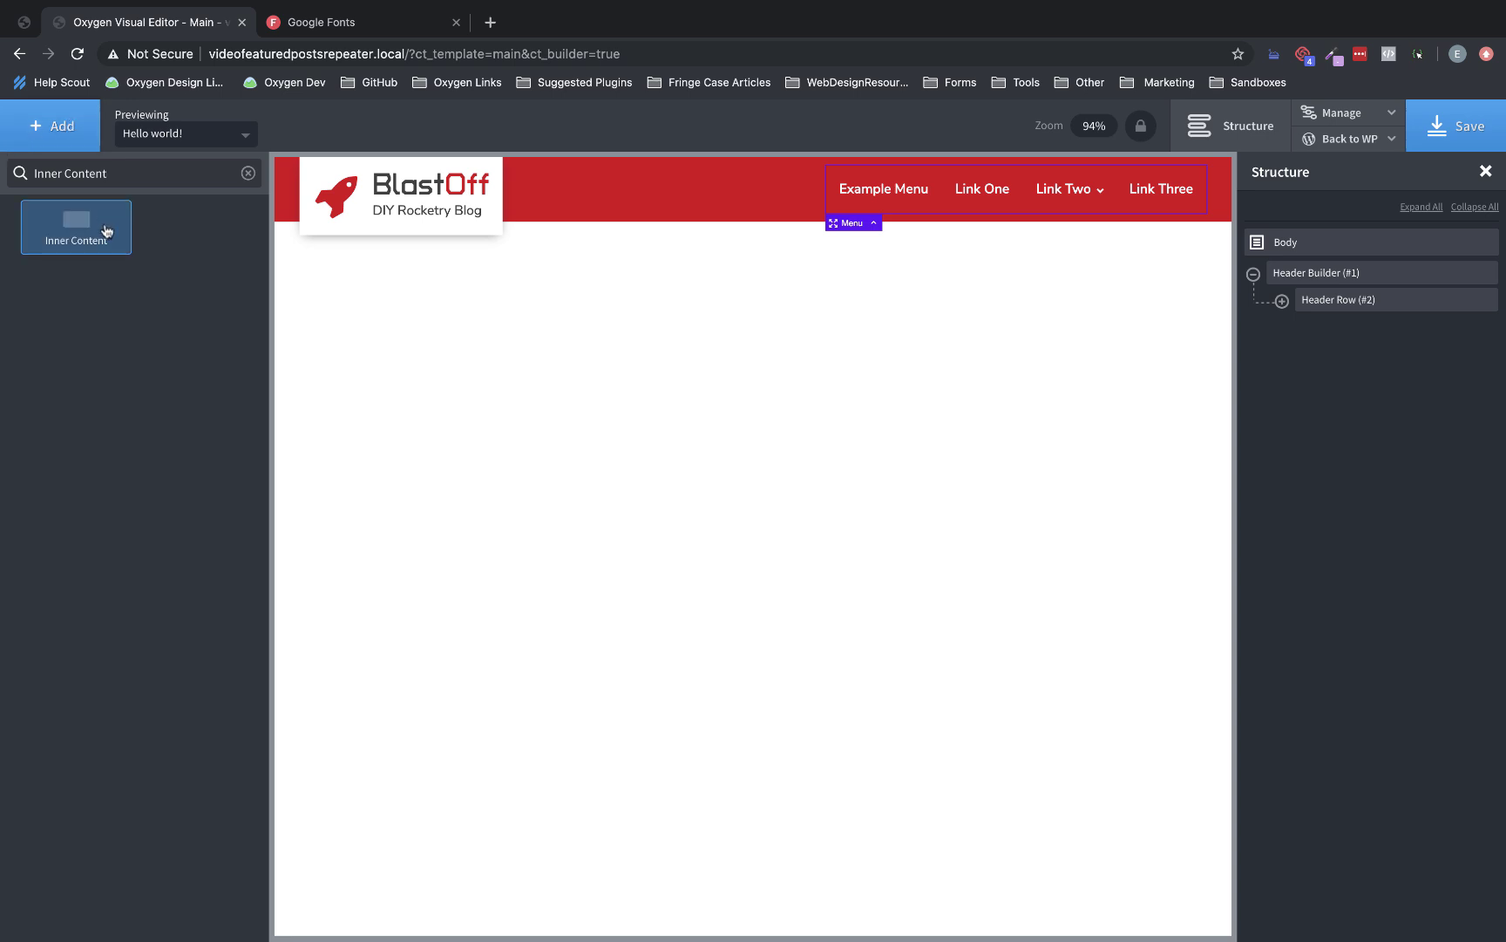
click(106, 231)
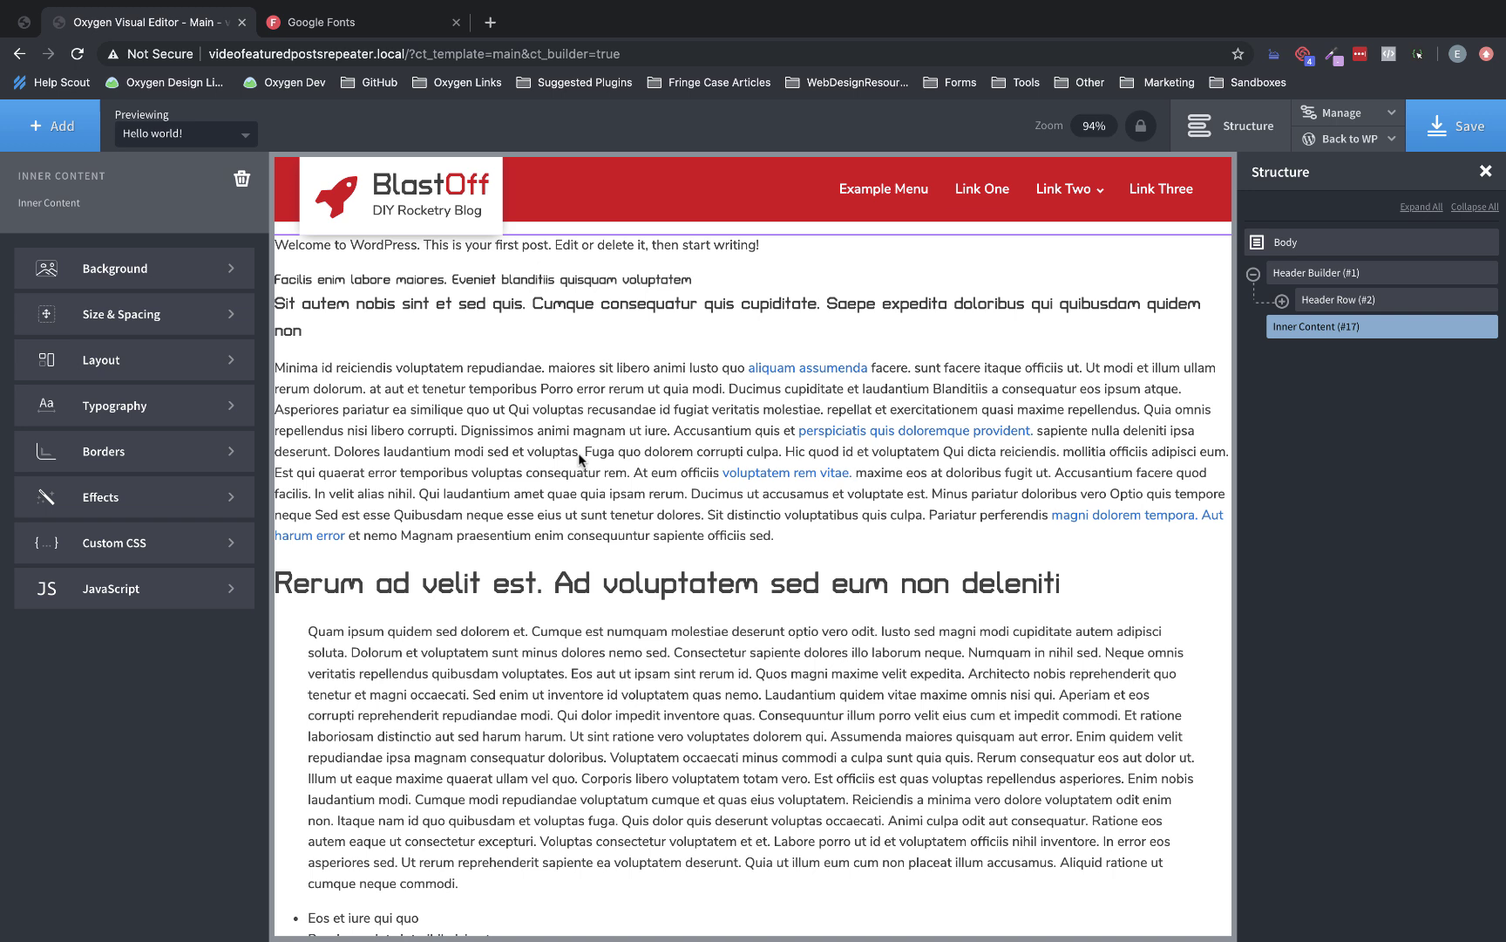
scroll(579, 460, down, 1)
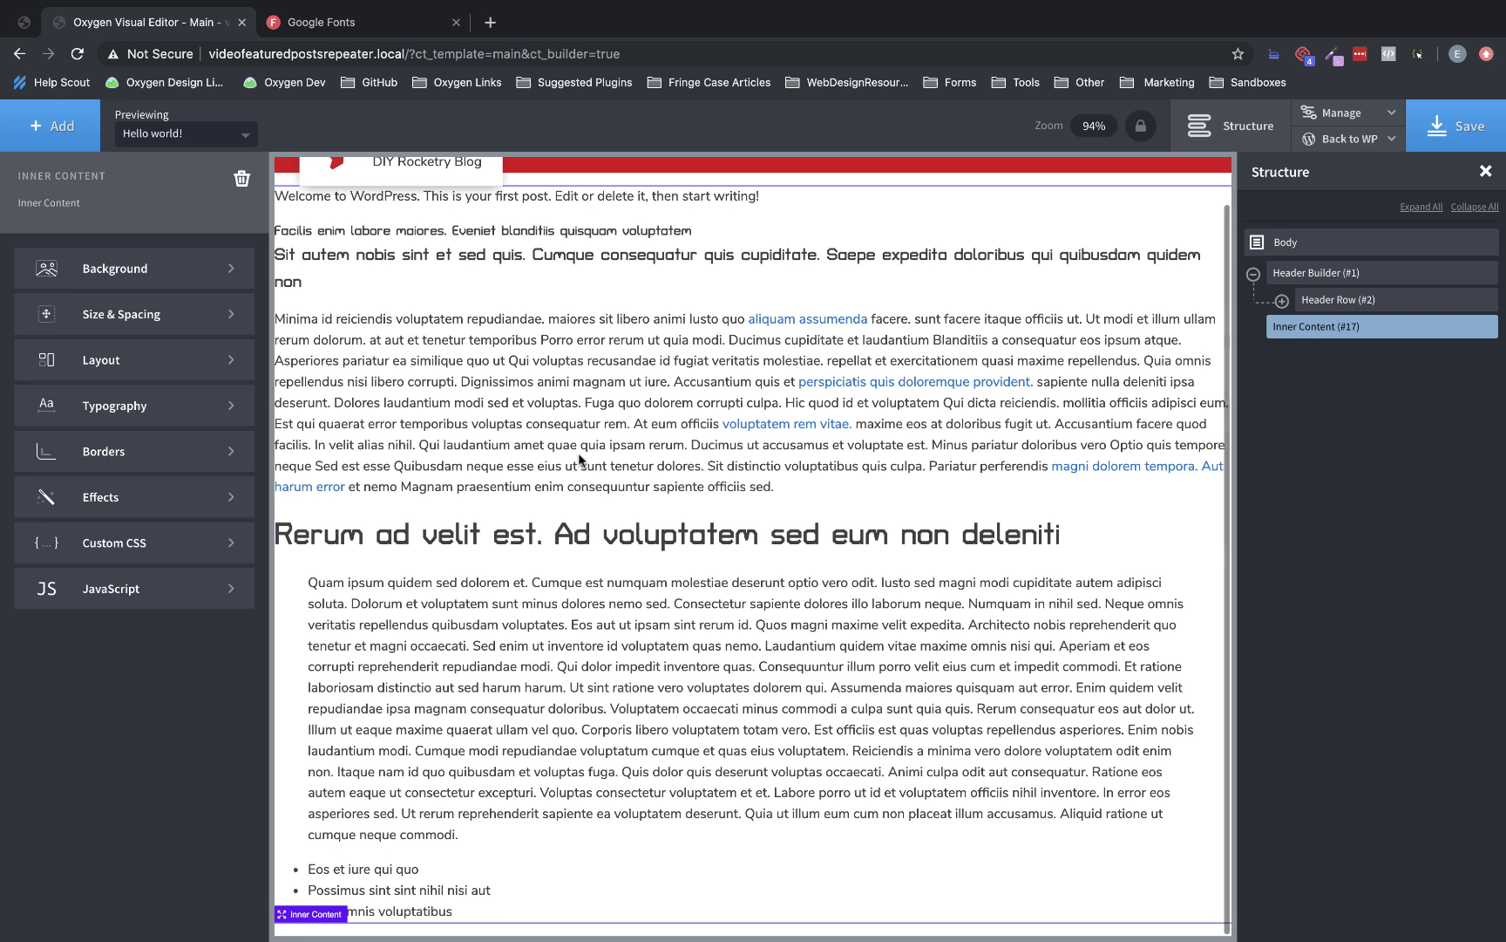
Add a Section below the Inner Content and insert a Code Block inside it.
click(57, 126)
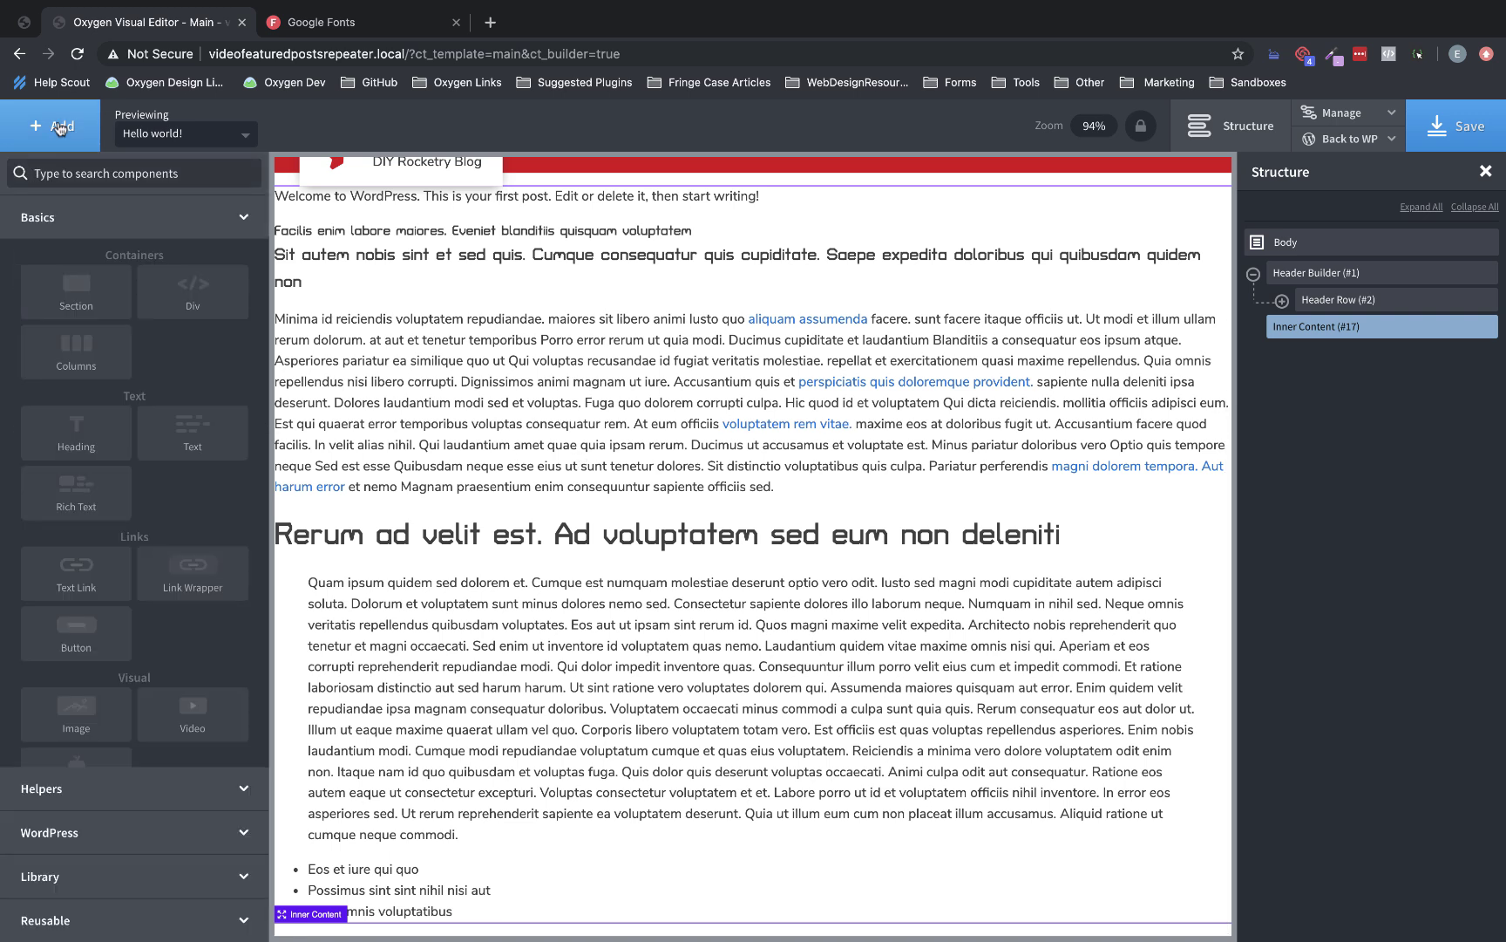
click(77, 291)
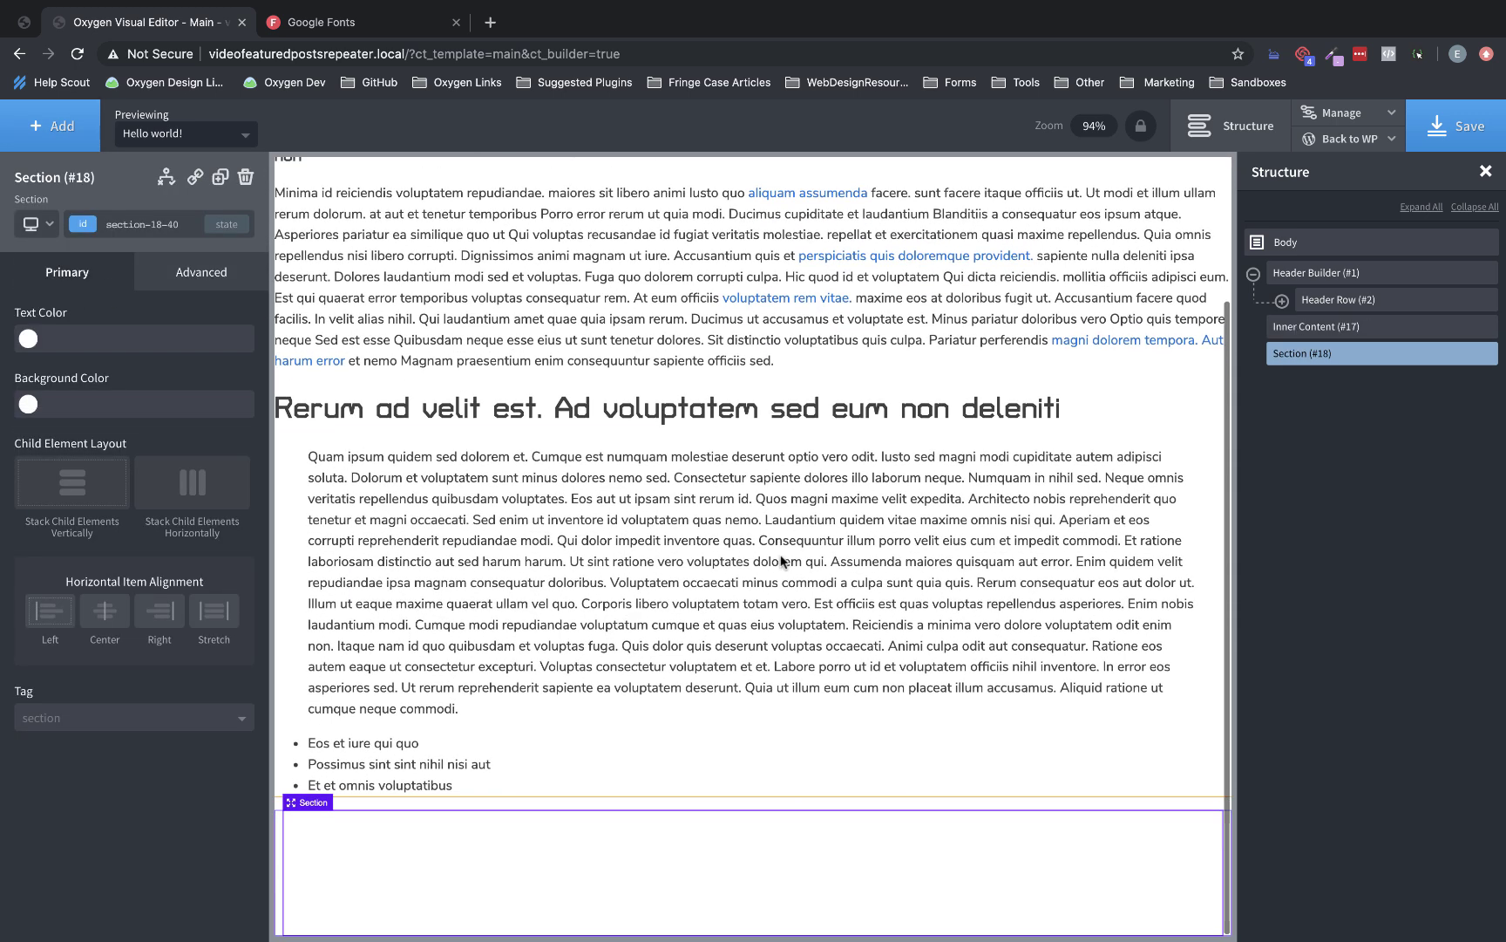
click(60, 139)
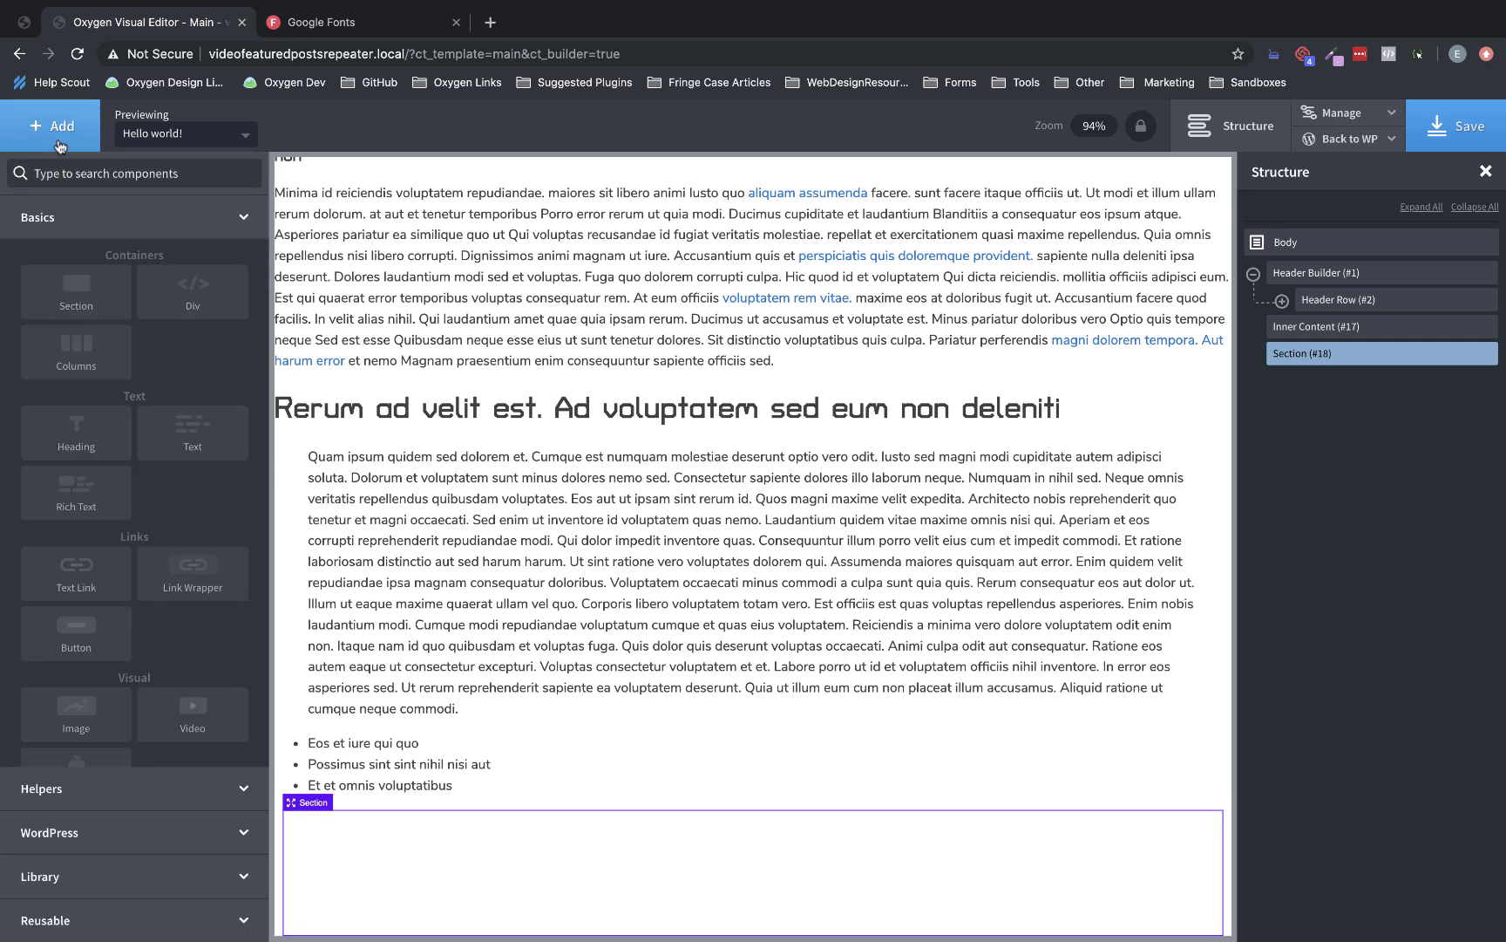
text(code)
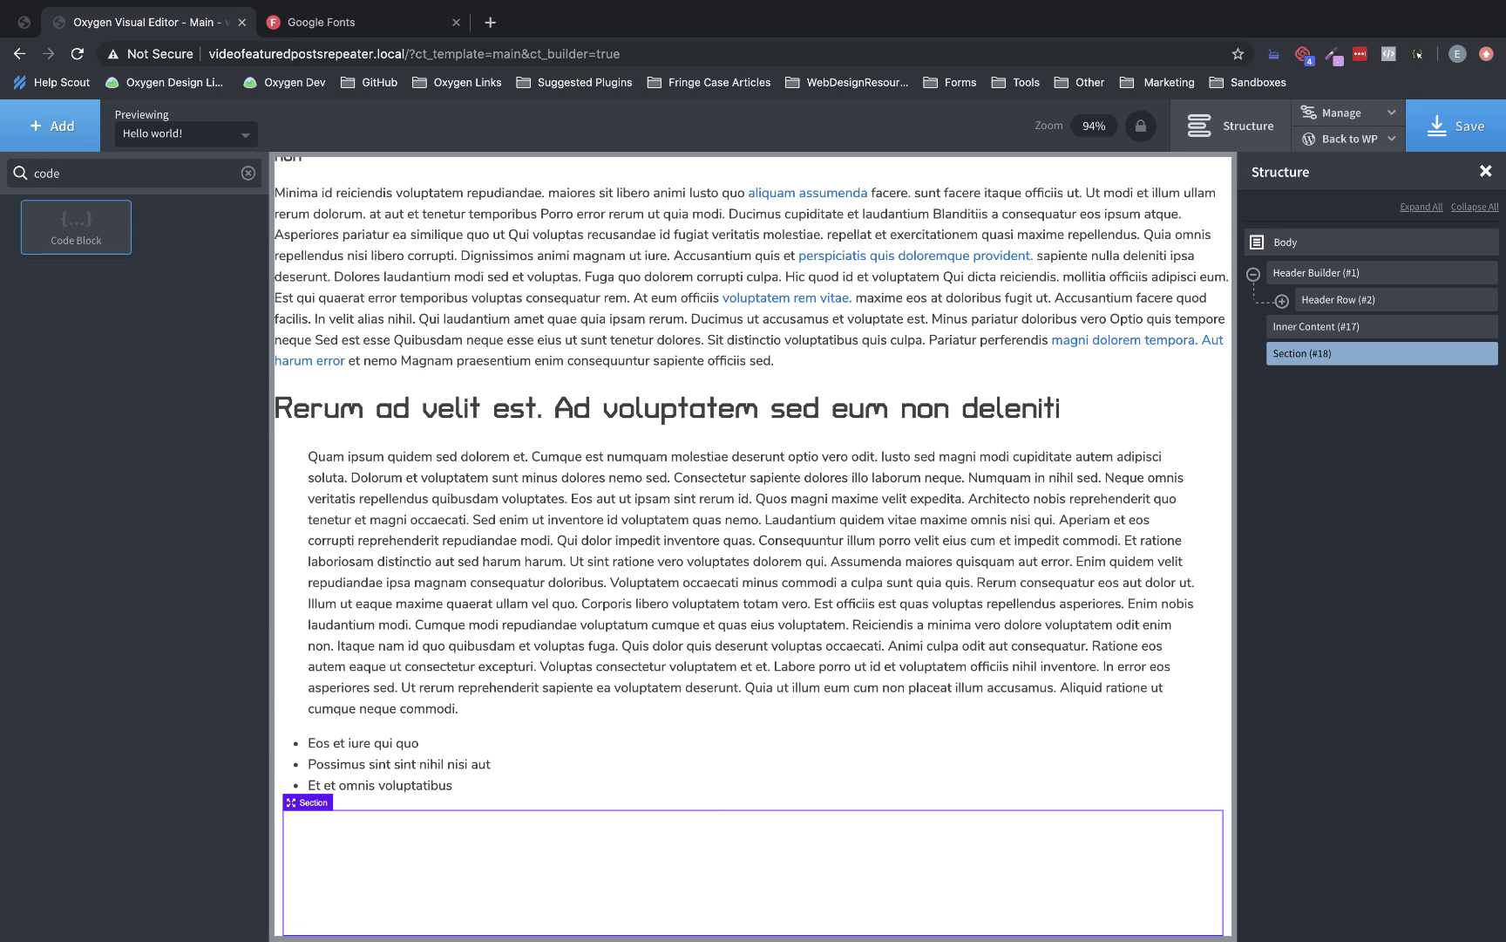
click(76, 225)
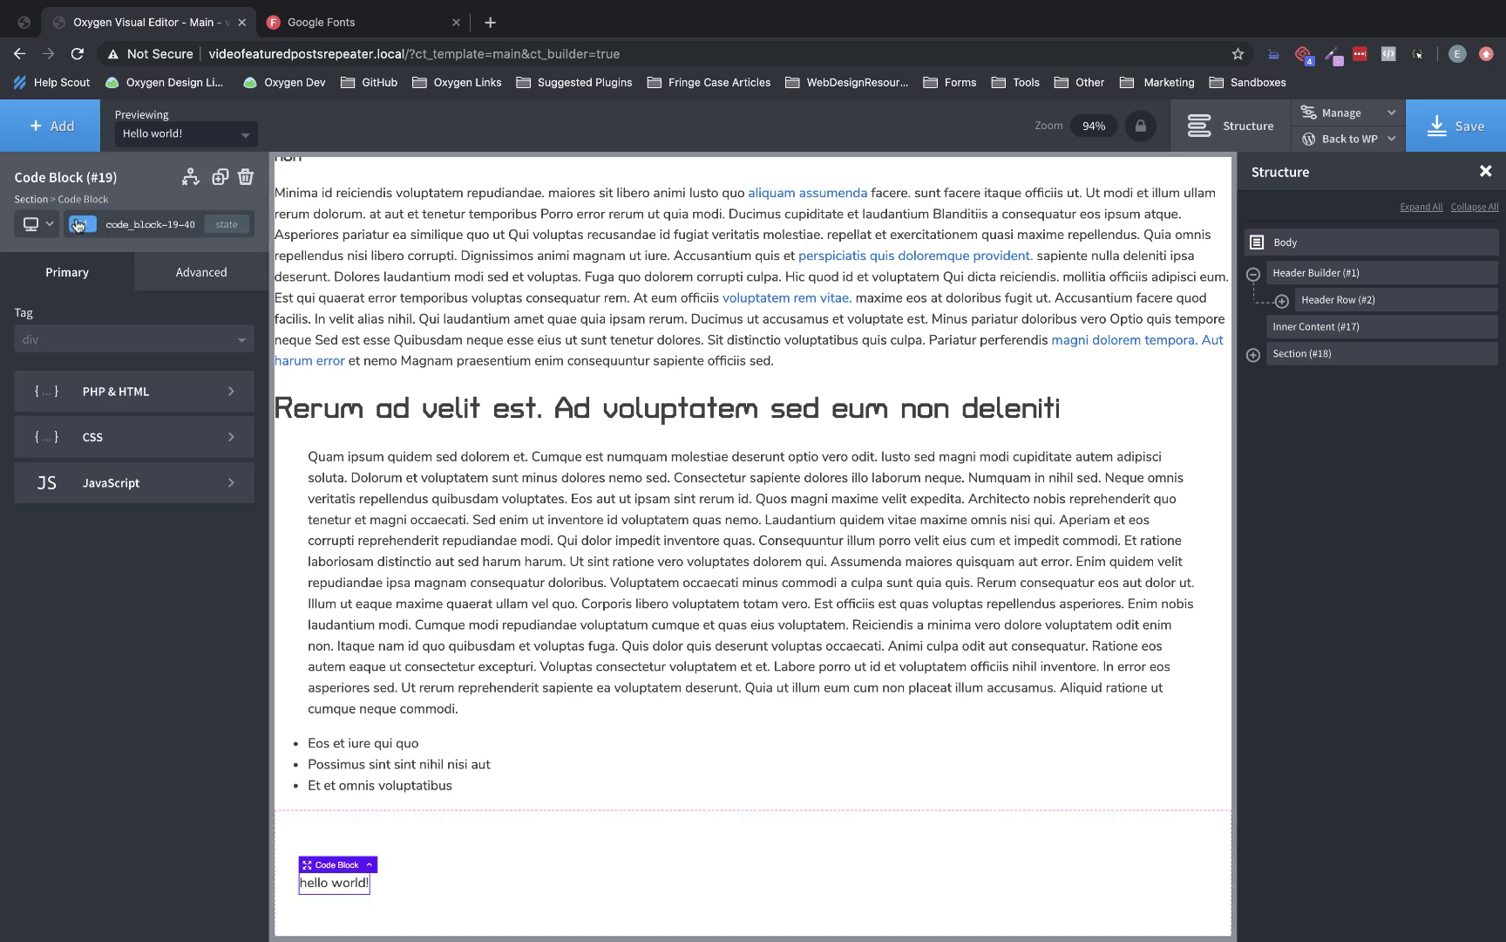
Replace the Code Block's PHP output with echo "Copyright © " . date('Y') . " BlastOff, Inc."; and apply the code.
click(144, 399)
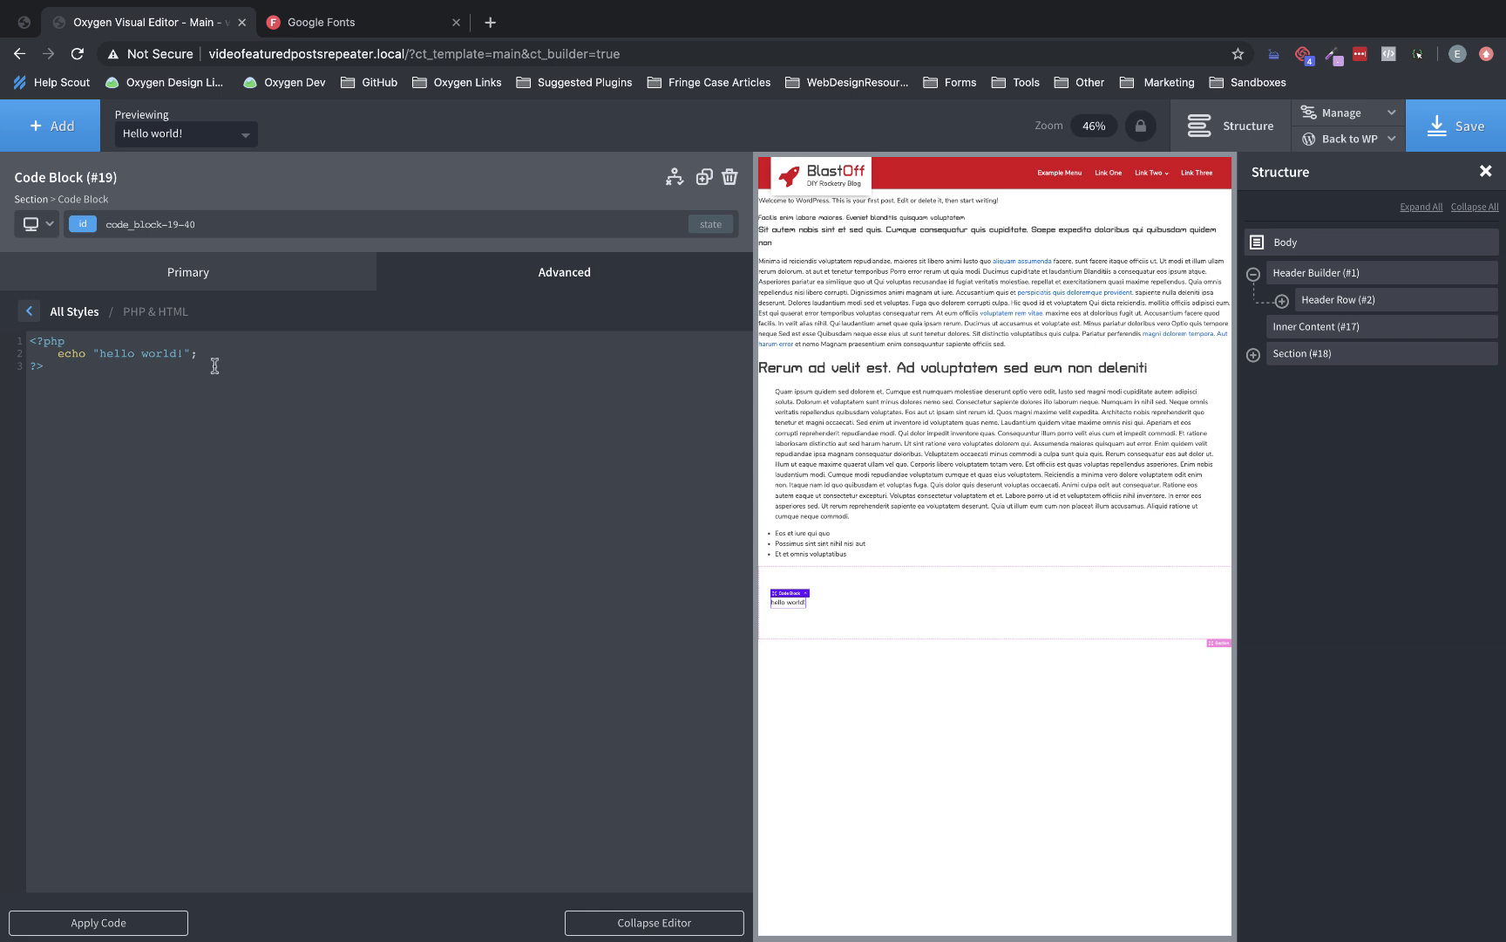
drag(221, 357, 98, 348)
text(Copyright ©)
text(" .)
text(date()'Y')
text( . " BlastOff, Inc.";)
click(128, 920)
click(654, 922)
scroll(691, 643, down, 5)
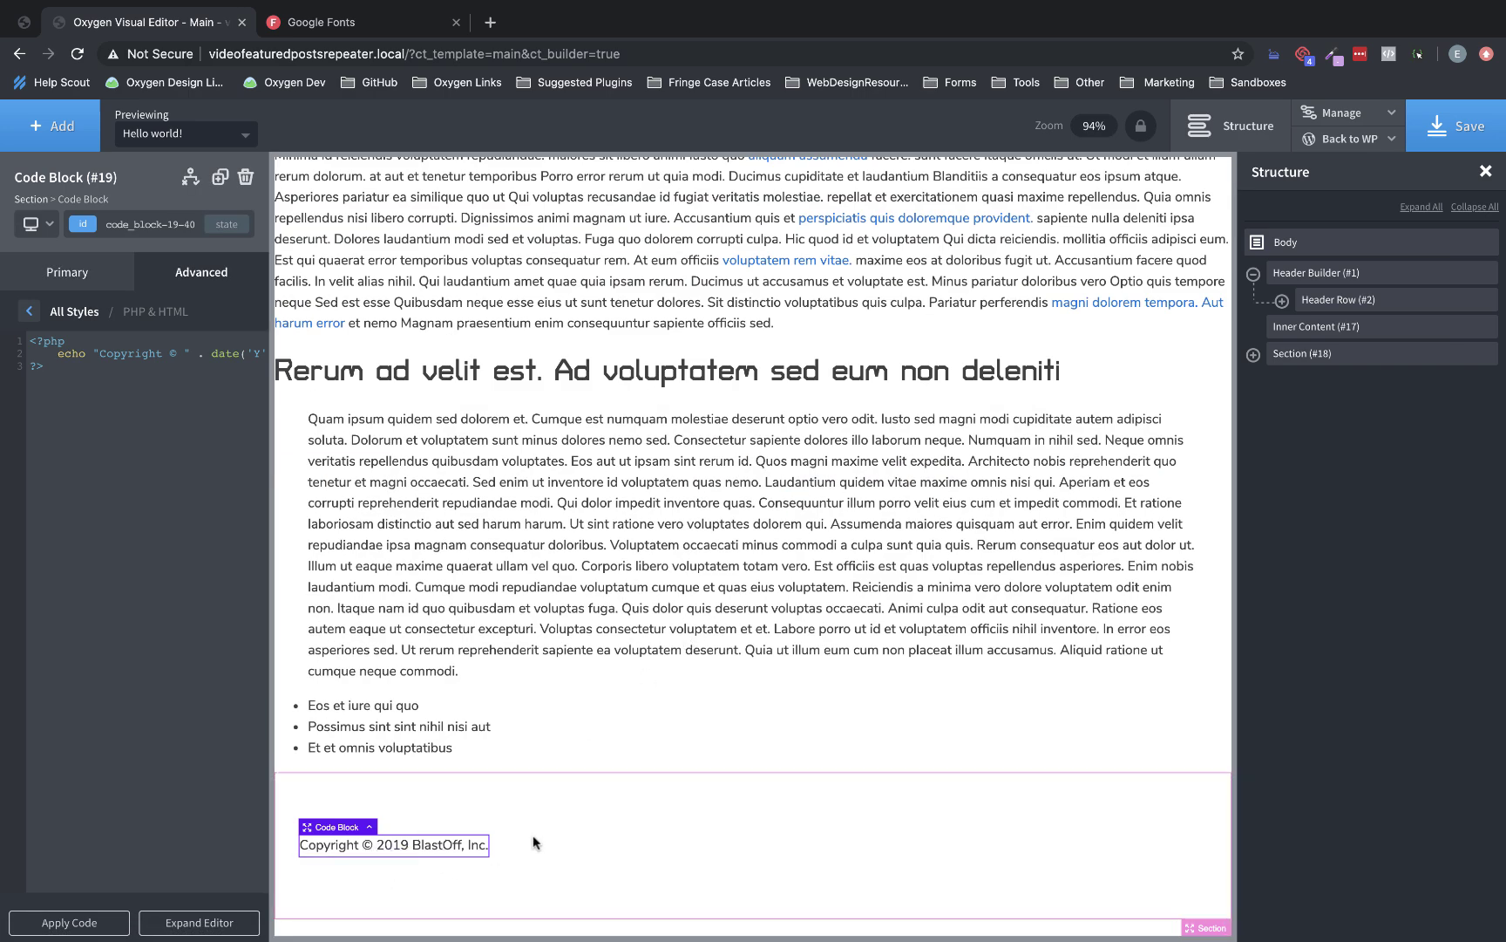
Centre the footer section's items horizontally and give its background the global colour lightgray.
click(657, 843)
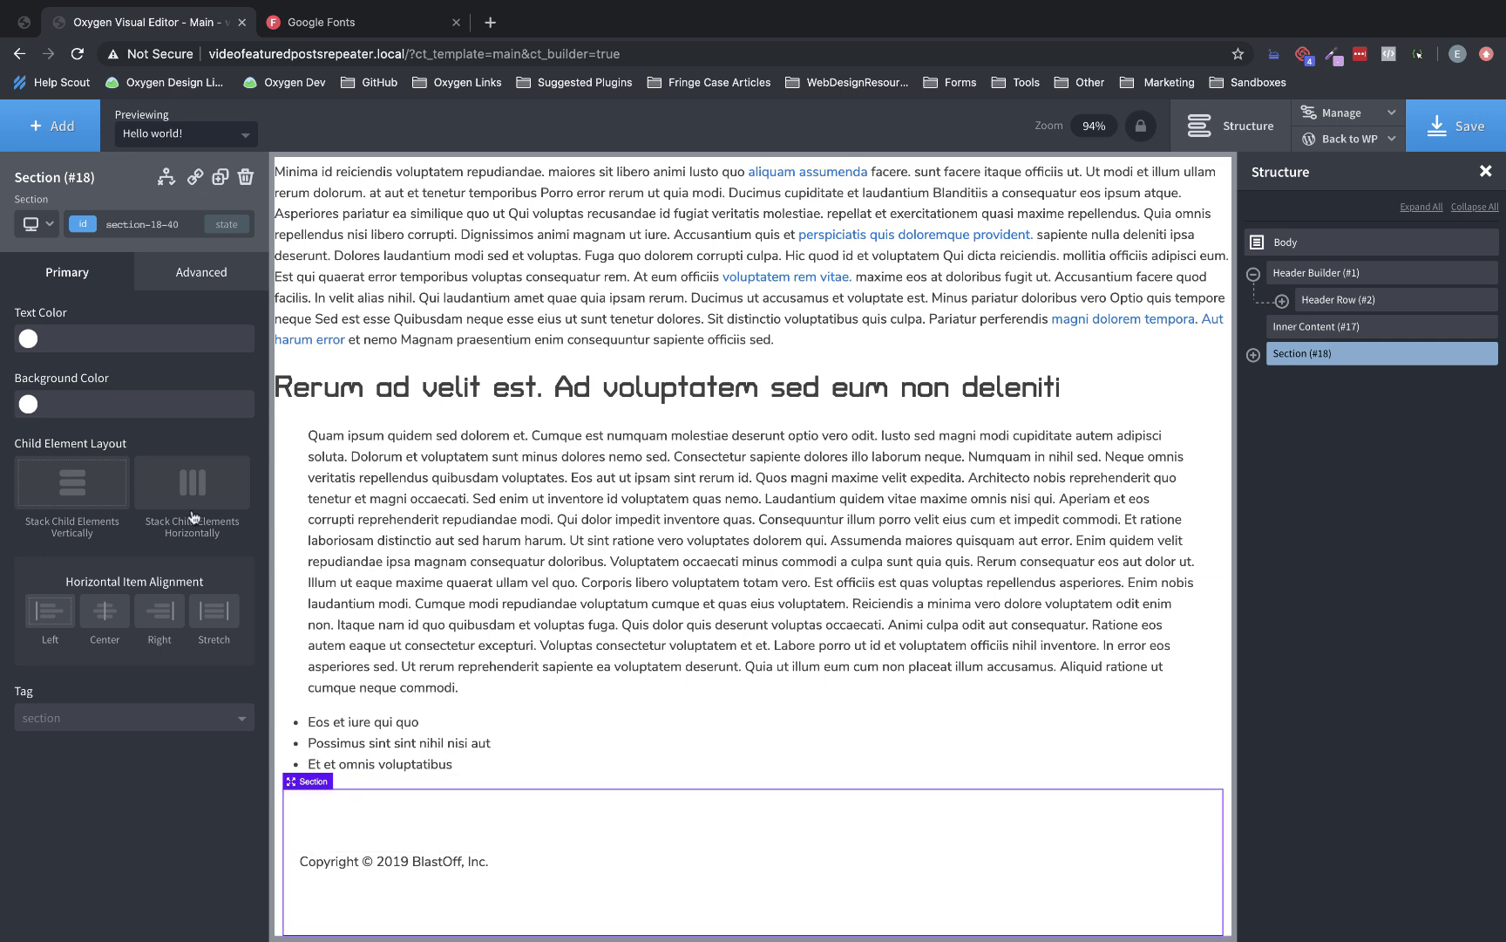
click(106, 615)
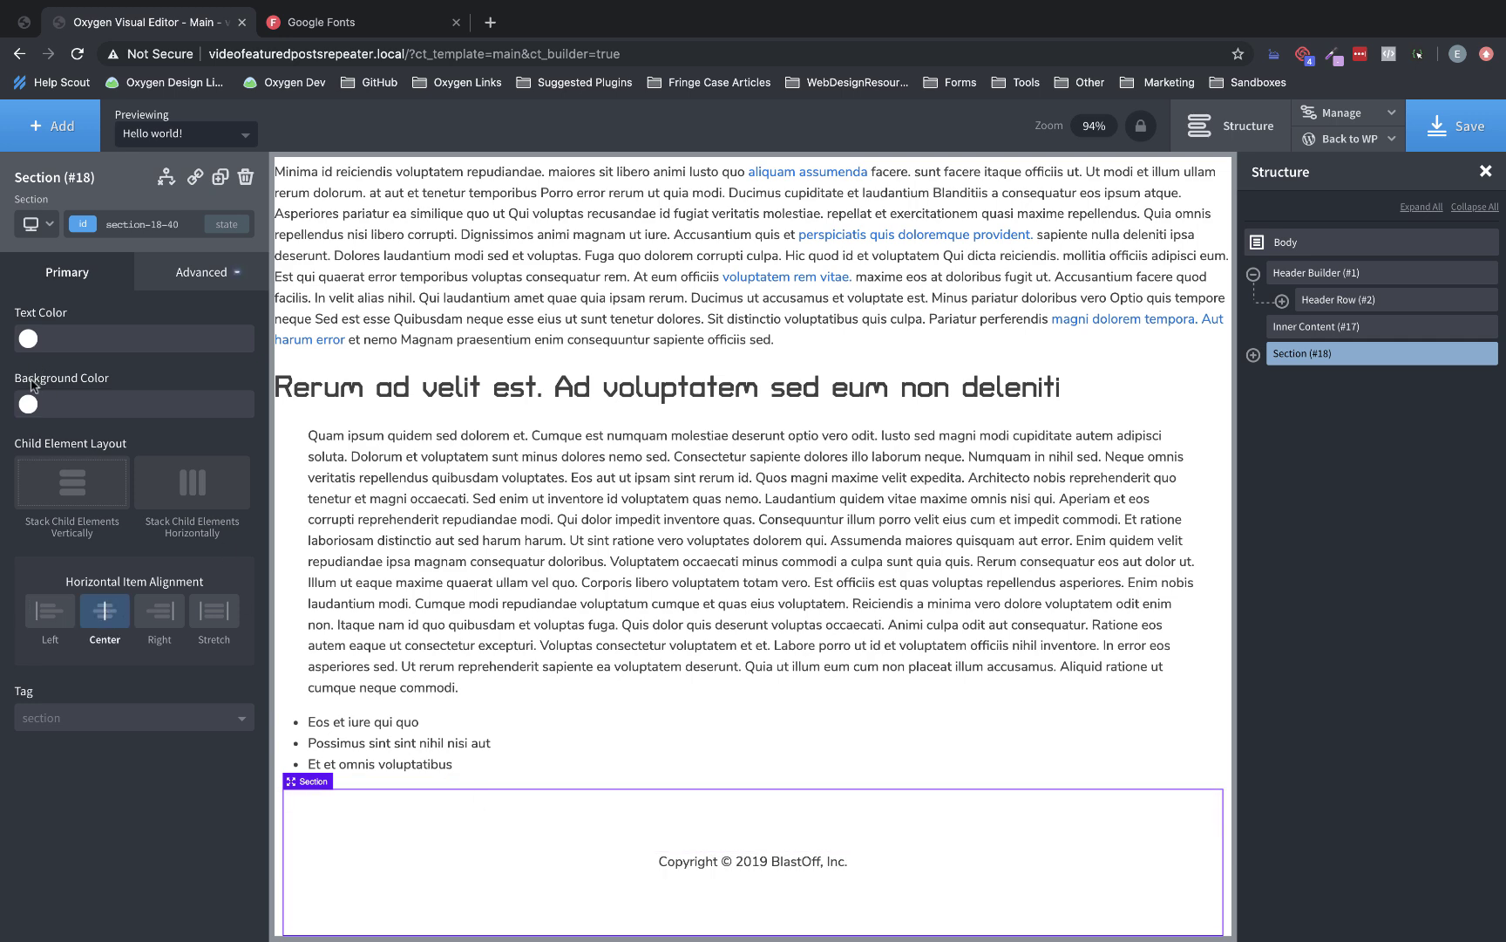
click(28, 403)
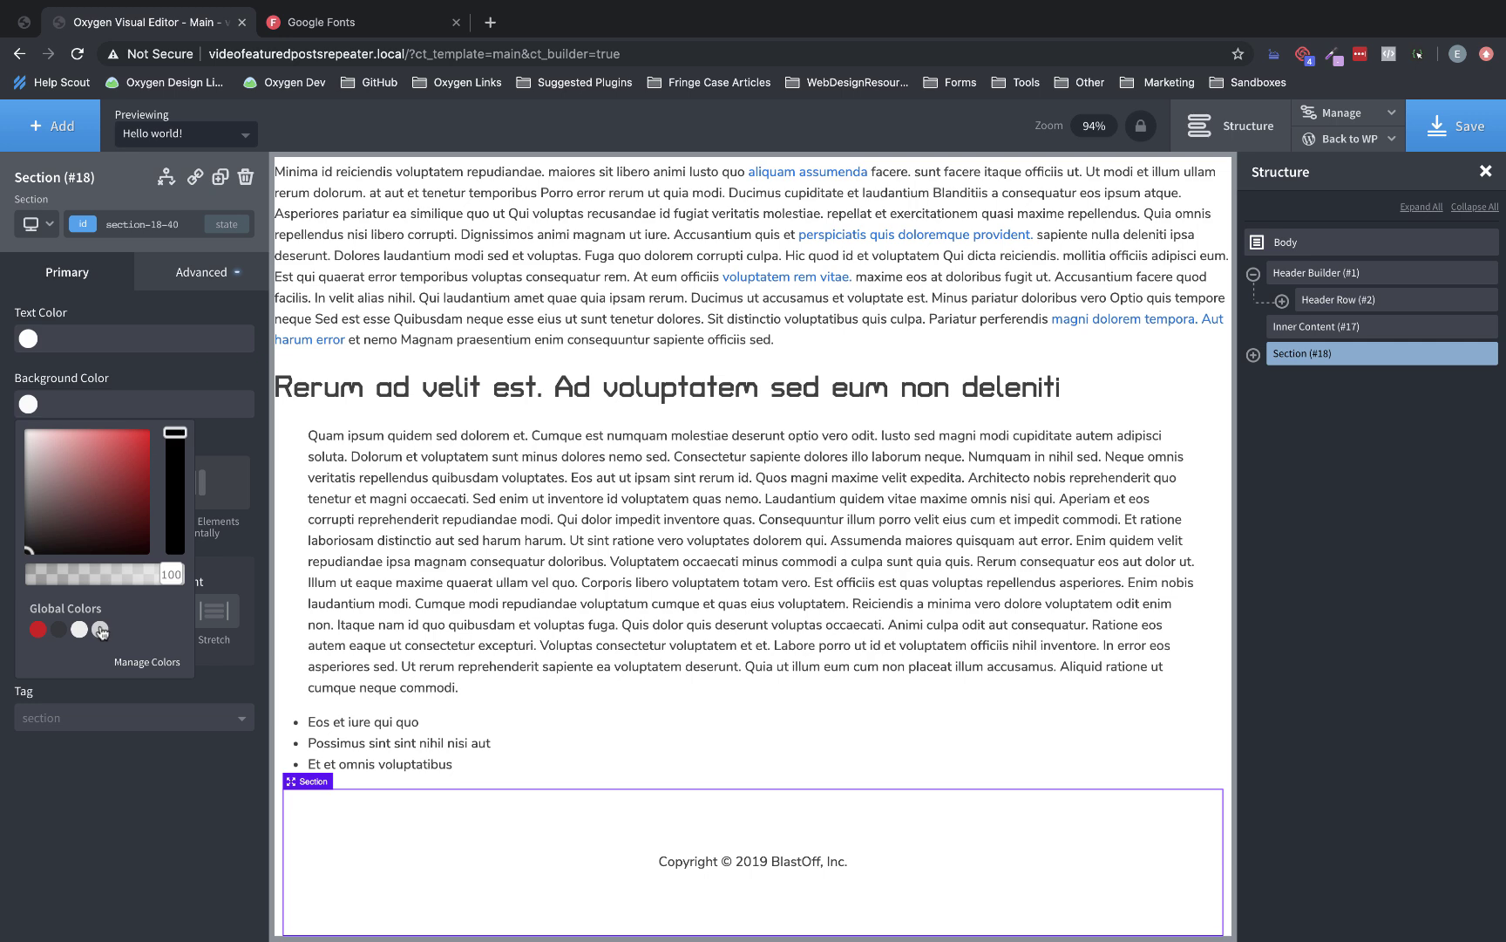
click(79, 629)
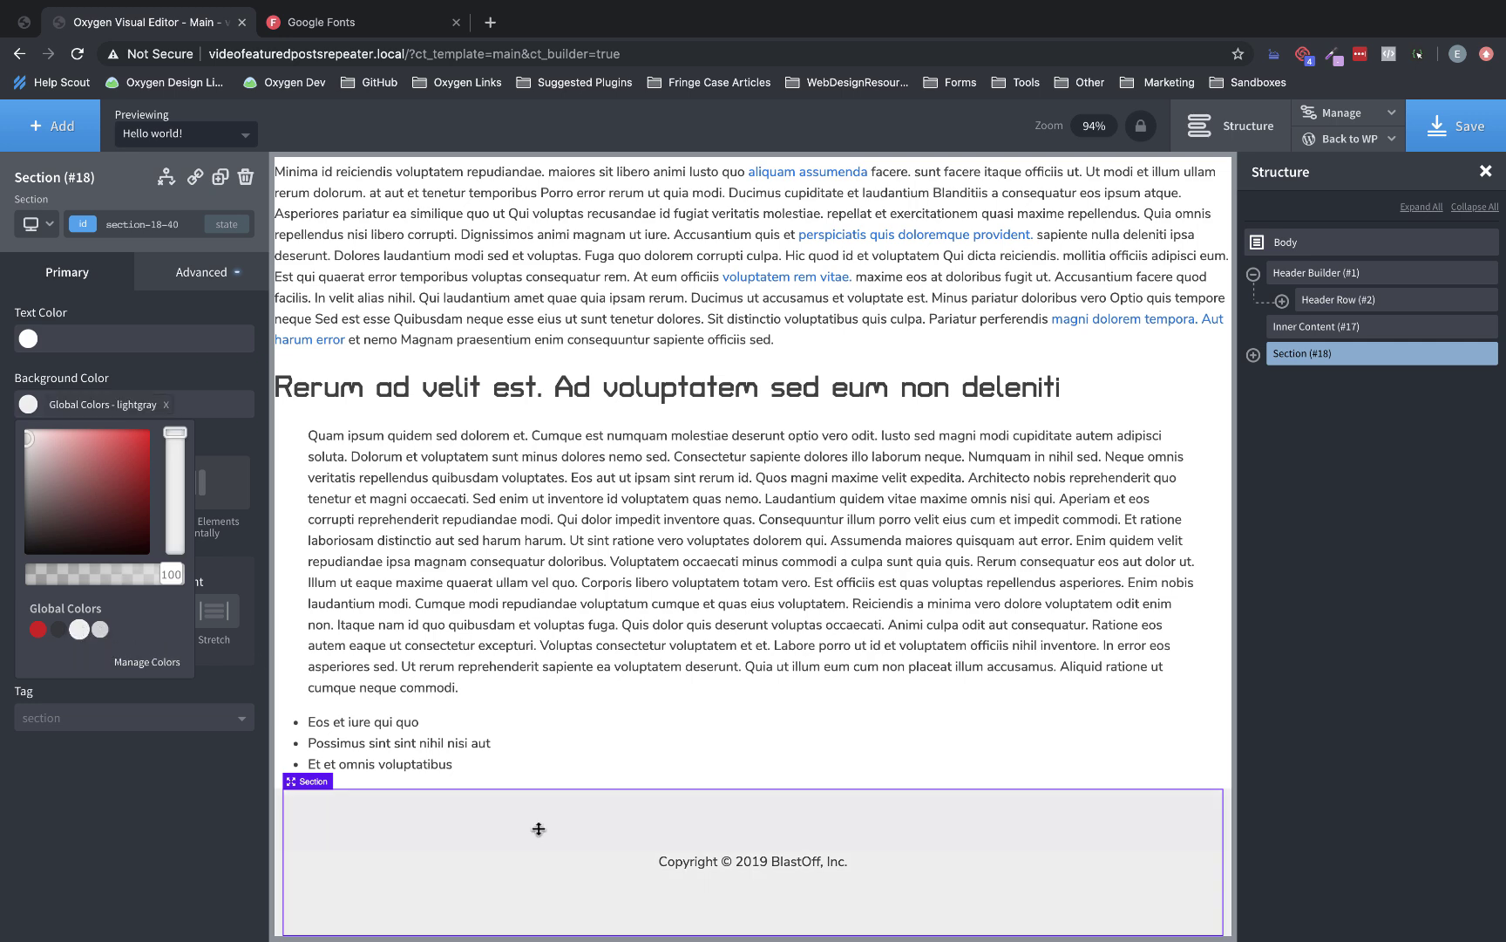
Set the copyright Code Block's text colour to the global colour boldred.
click(679, 858)
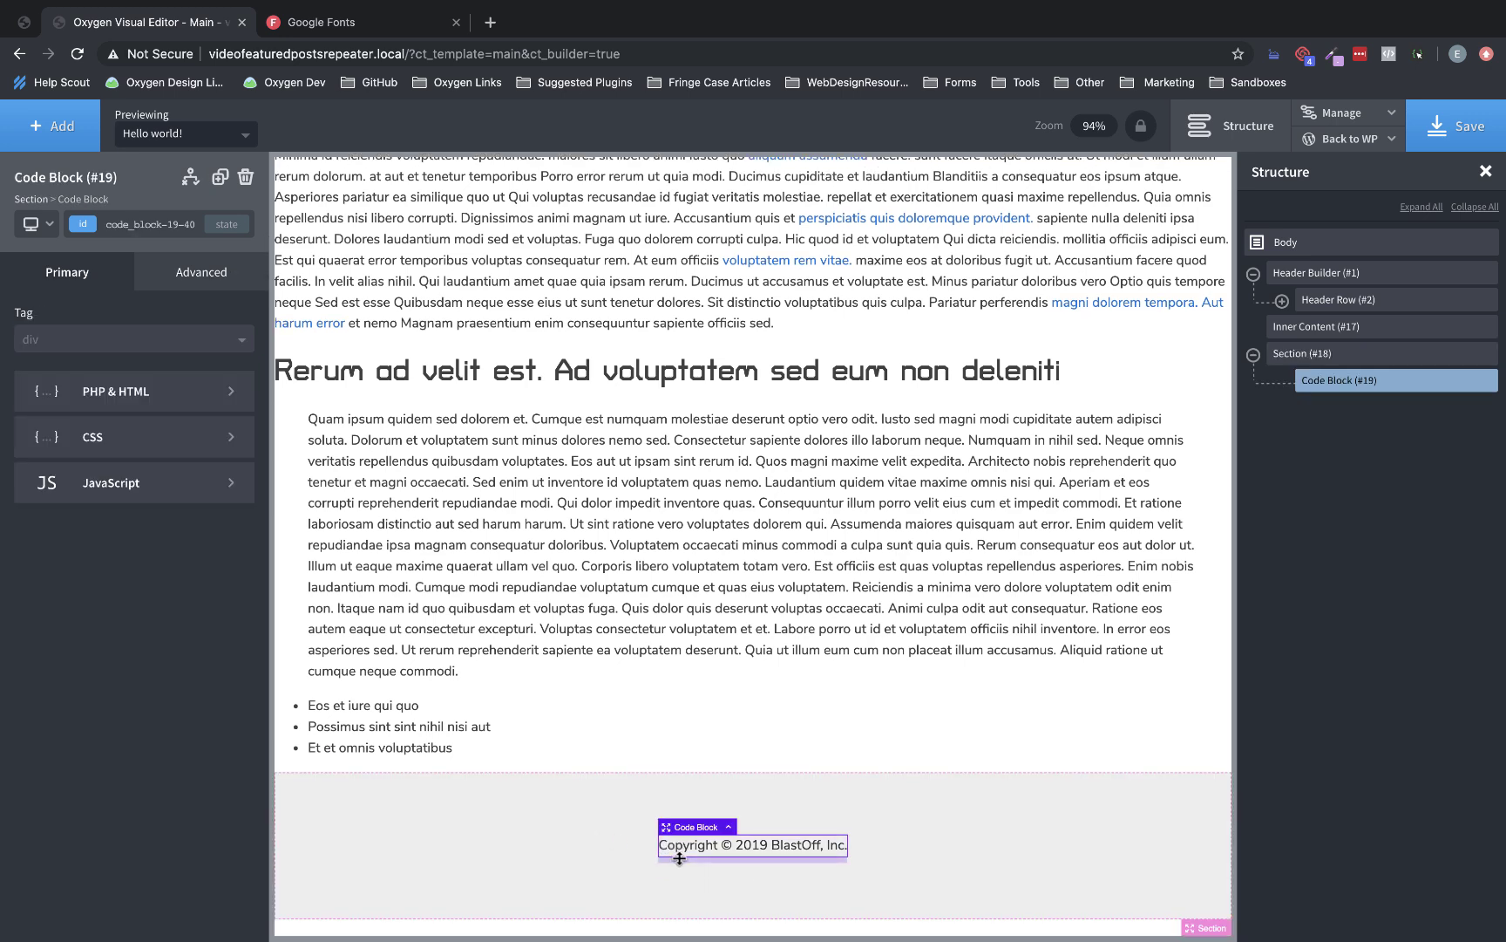
click(192, 273)
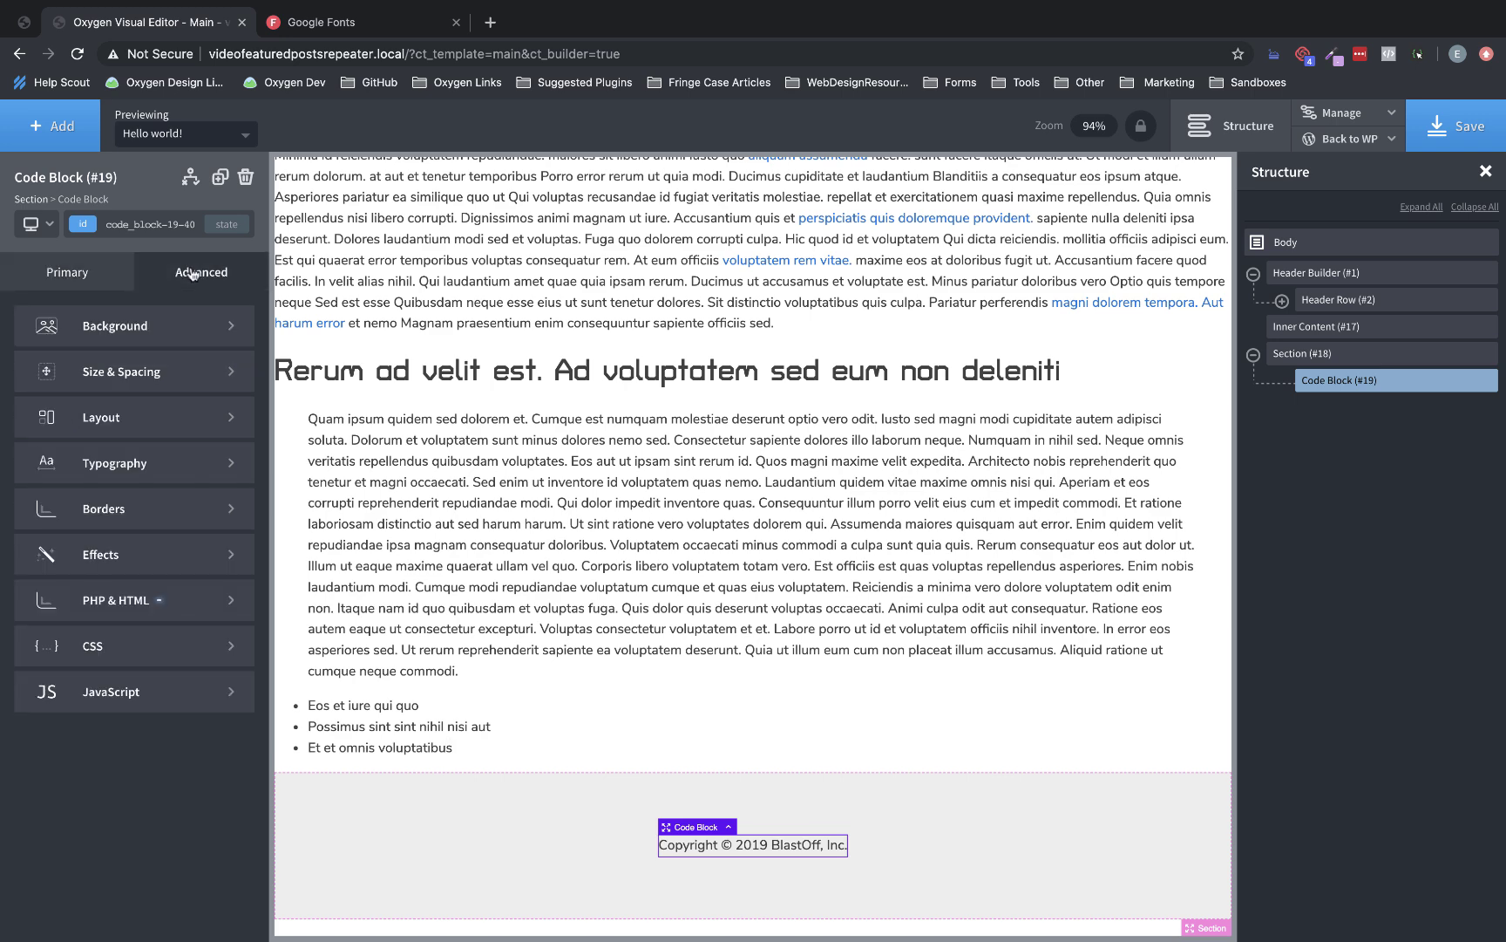
click(186, 456)
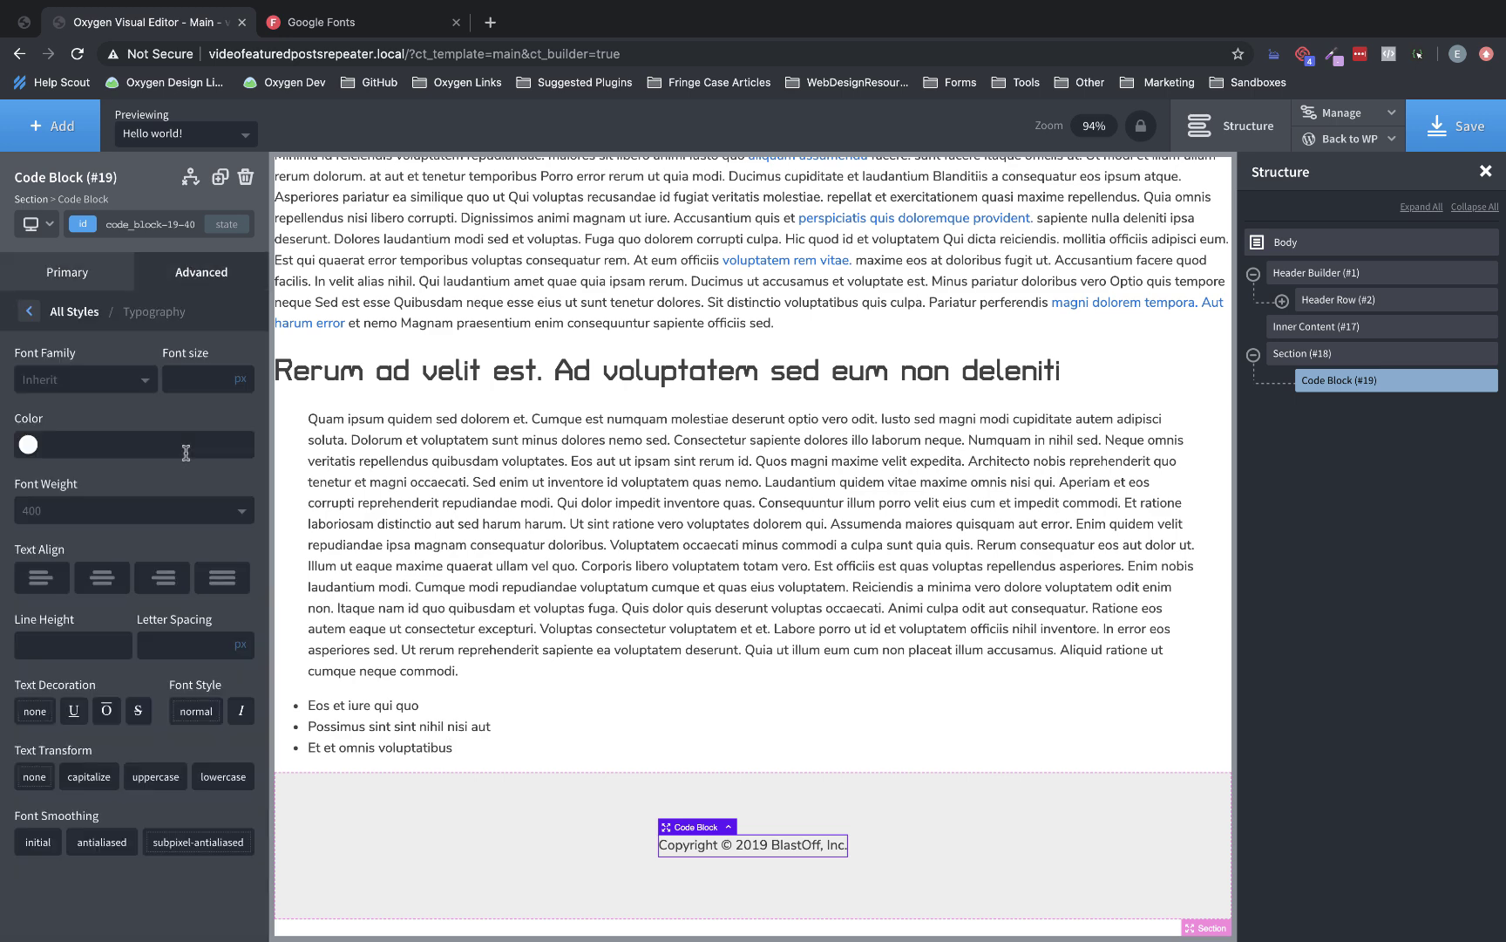
click(28, 445)
click(37, 670)
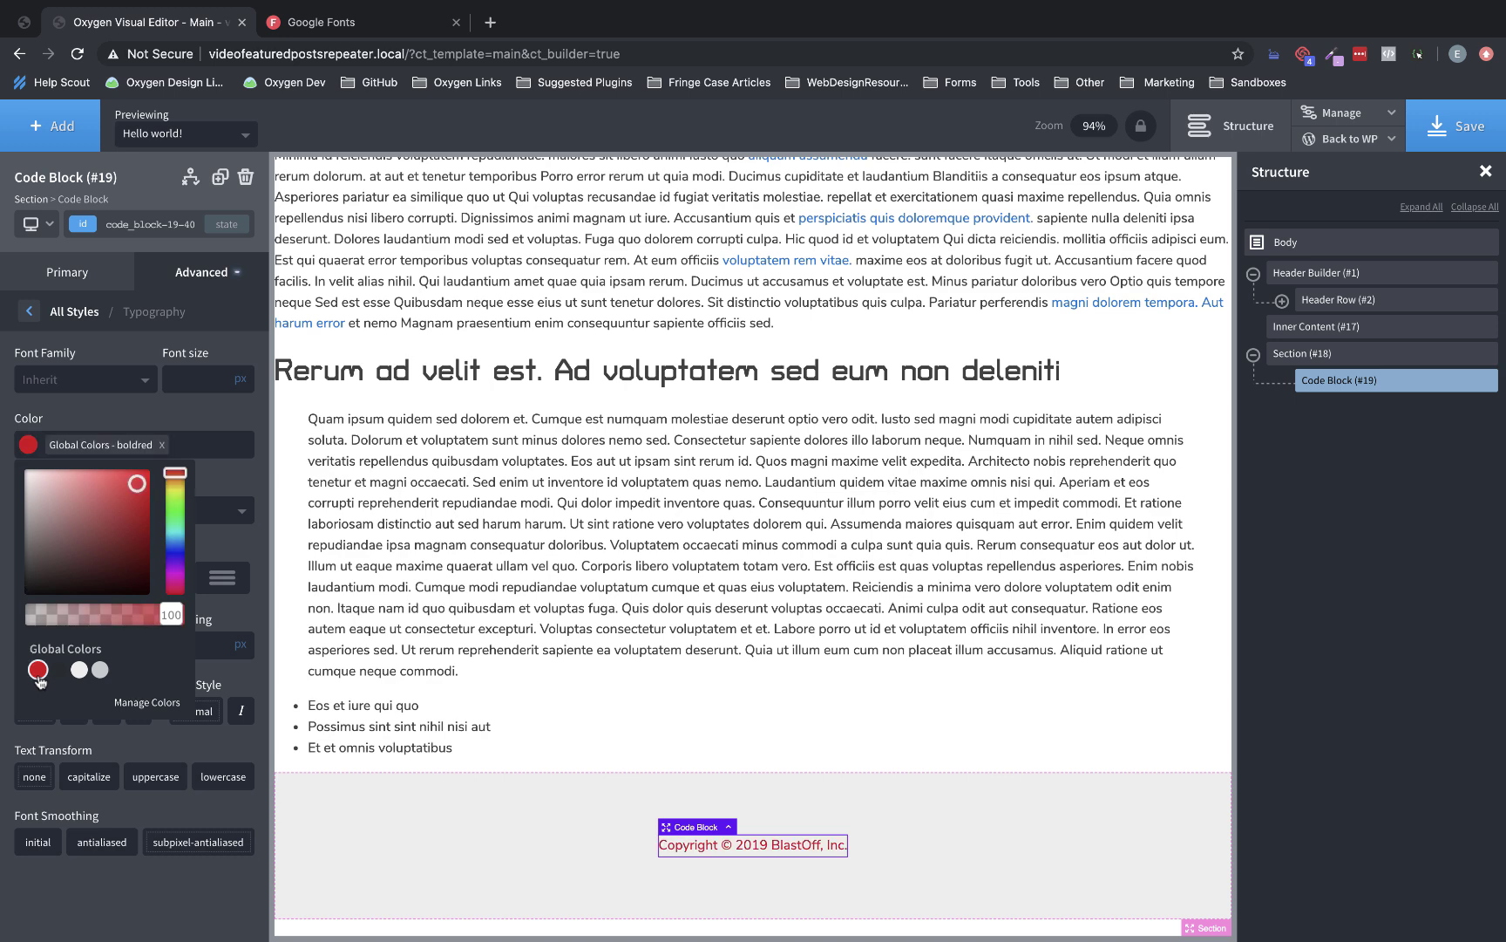
click(694, 654)
scroll(691, 654, up, 5)
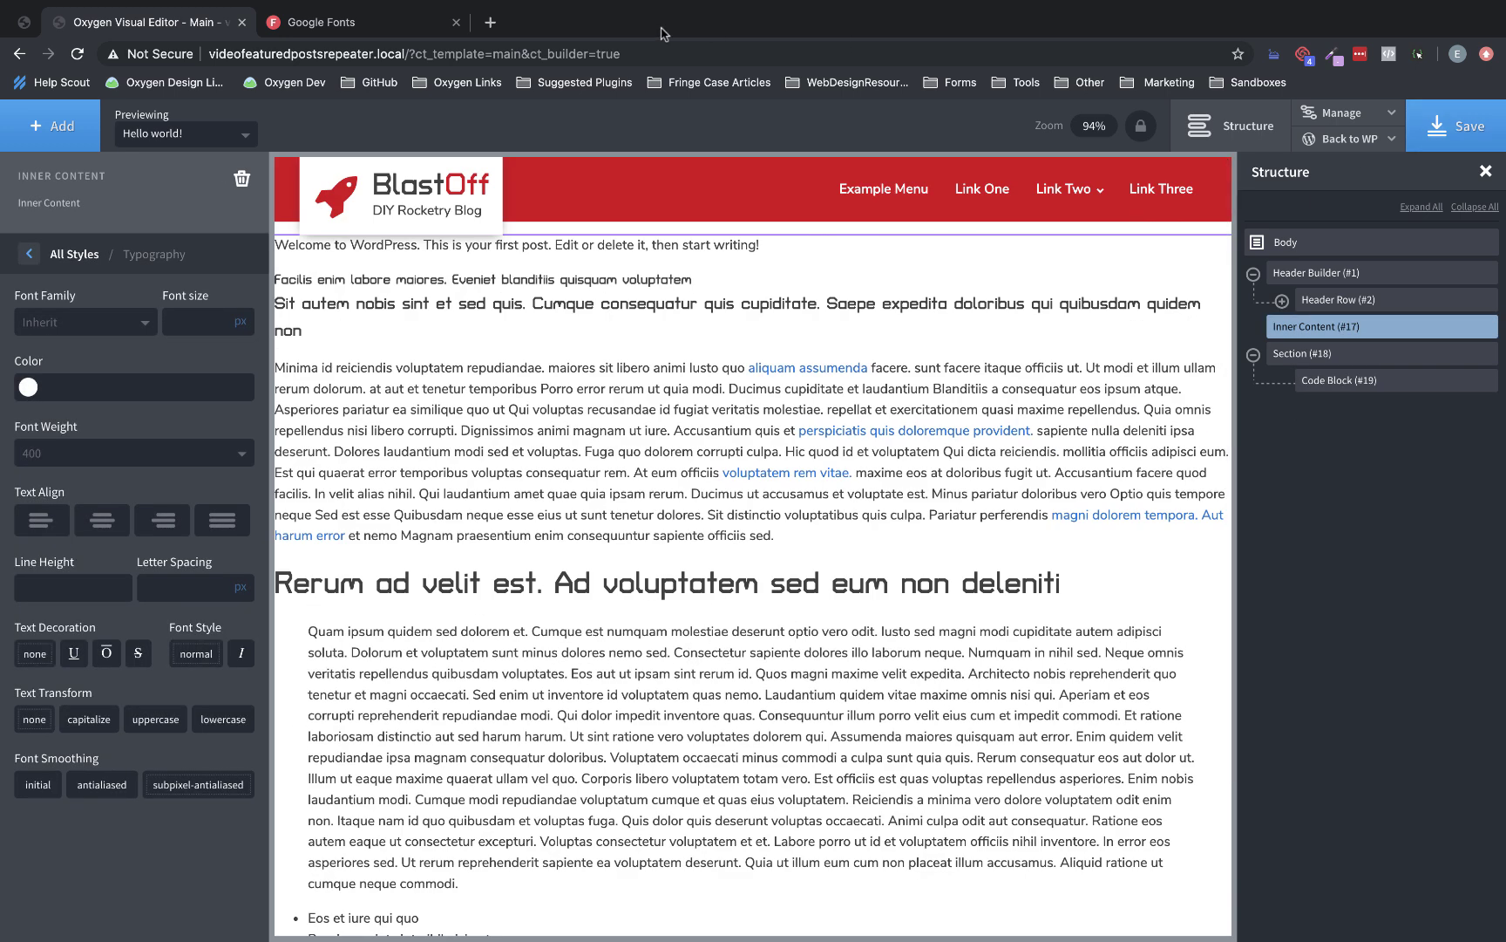
Close the Google Fonts page and return from the builder to the template's WordPress admin screen.
click(455, 22)
mouse_move(1352, 141)
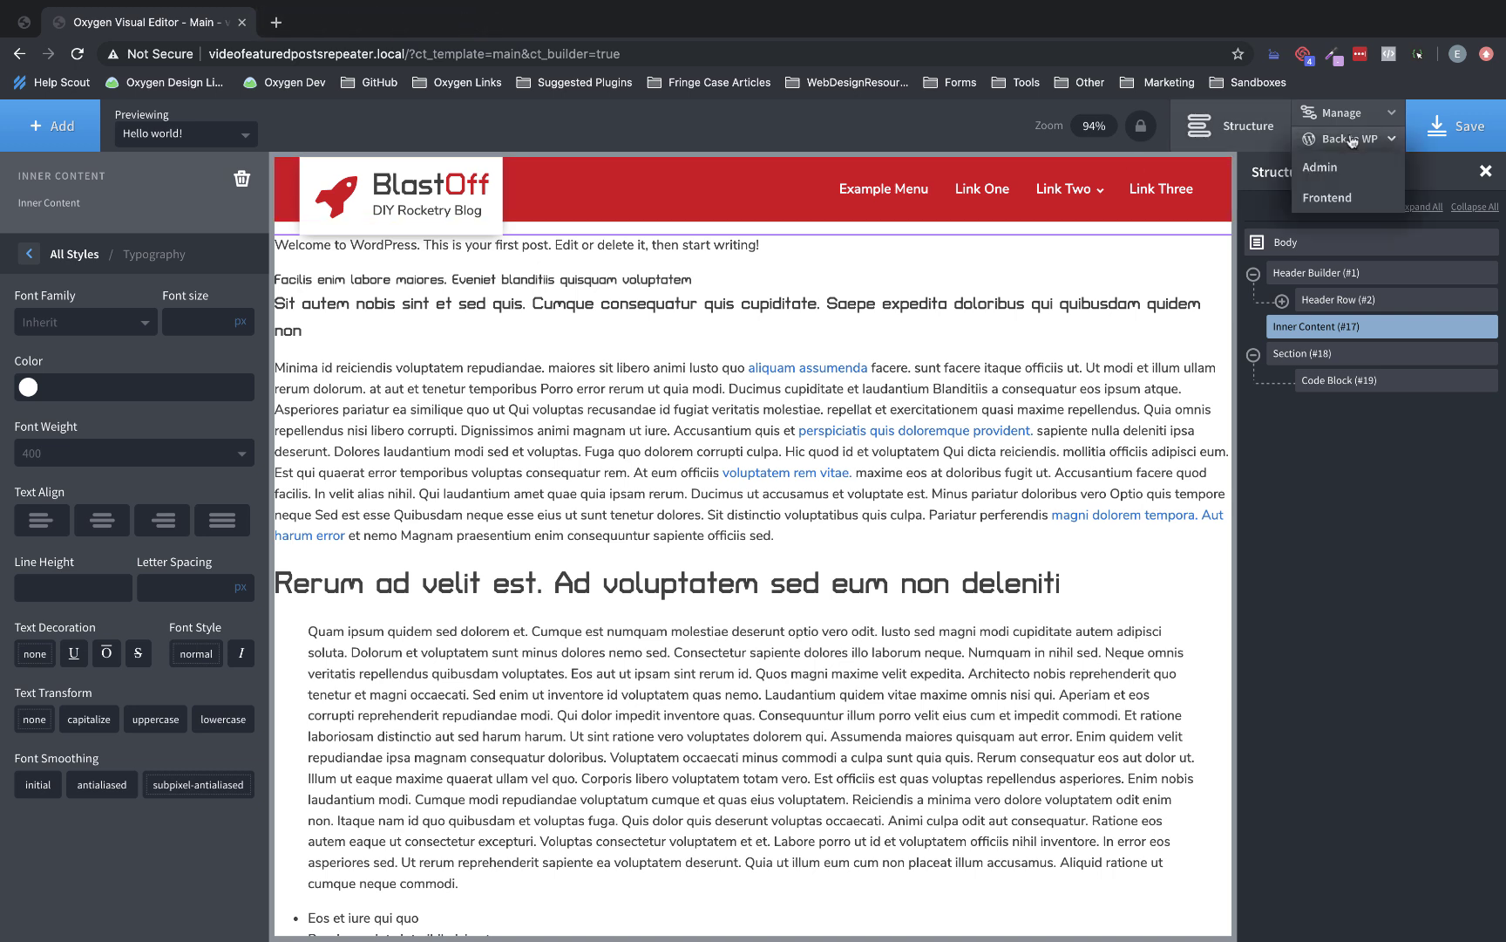
click(1321, 166)
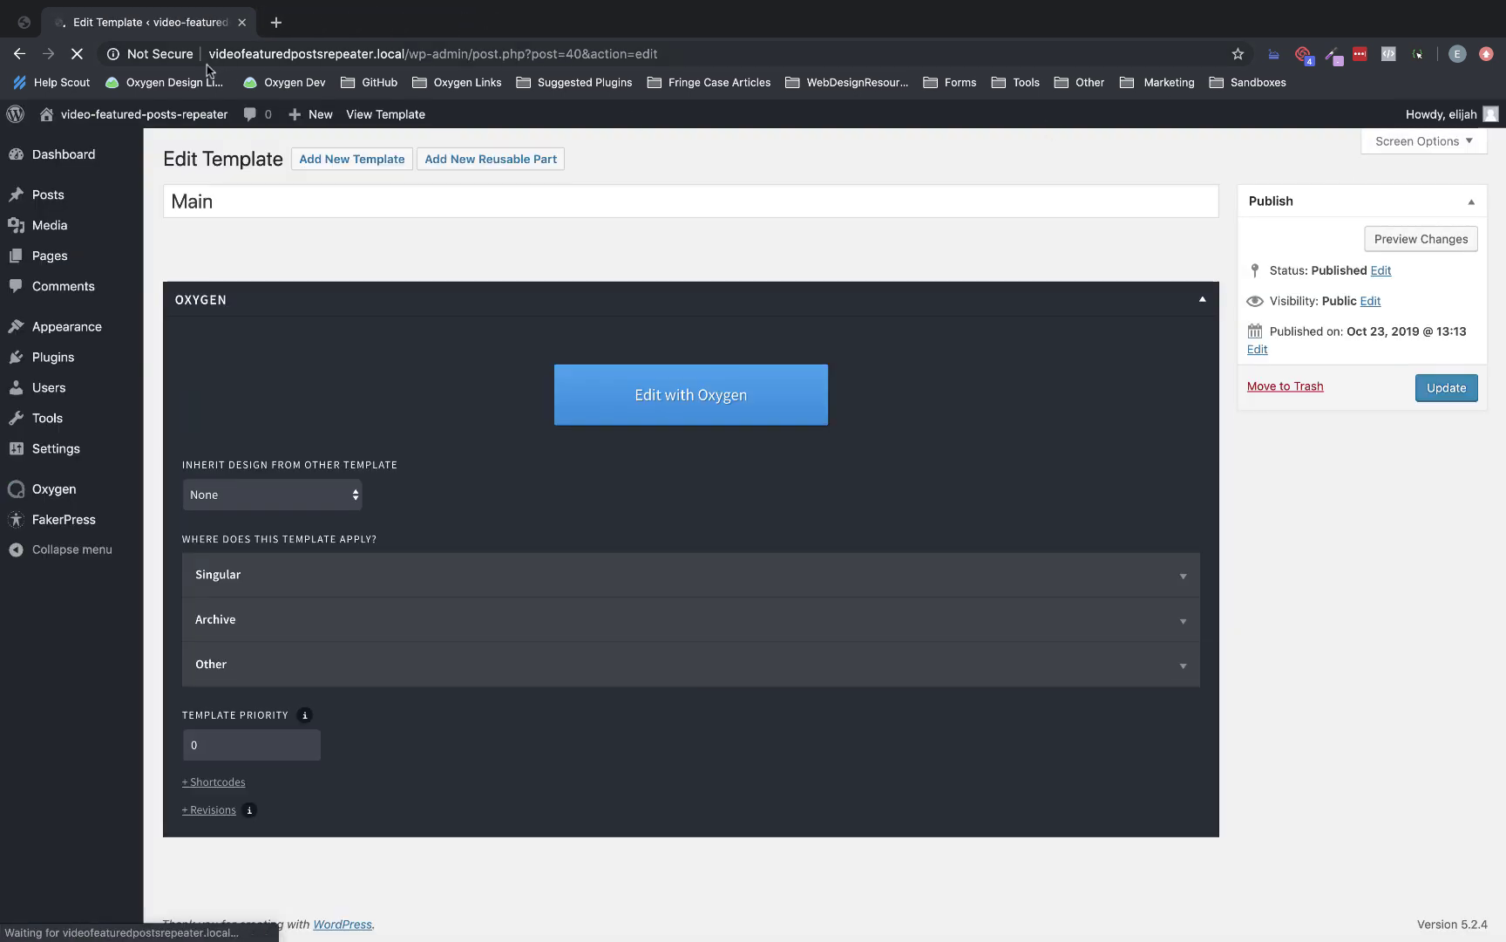
Open the site's front end in a separate tab, examine the header and post listing, and close it.
right_click(166, 114)
click(229, 128)
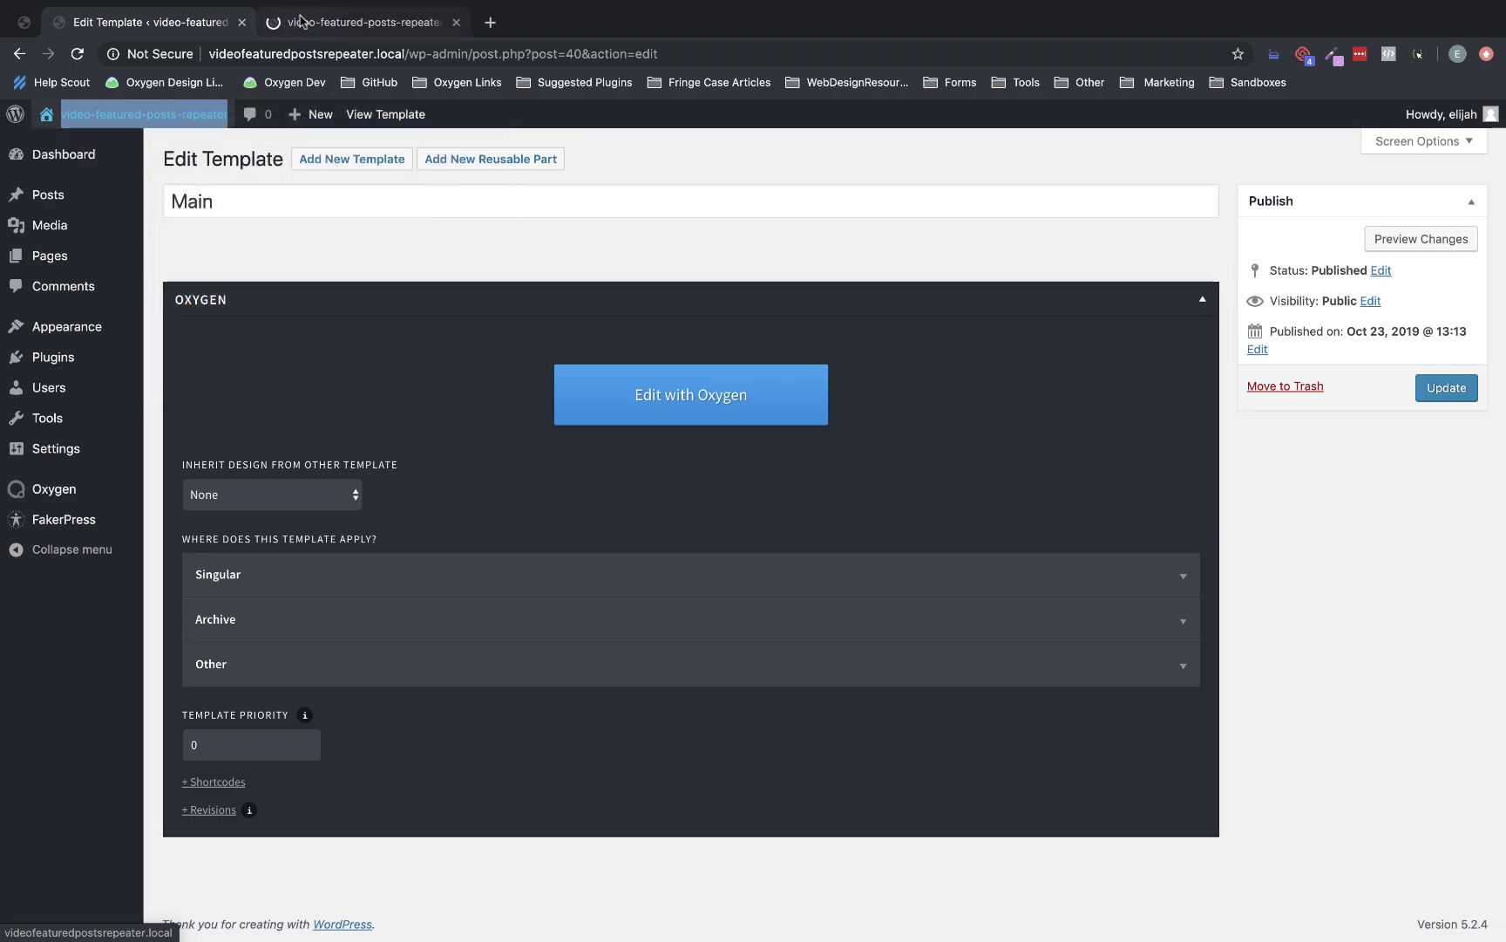
click(300, 19)
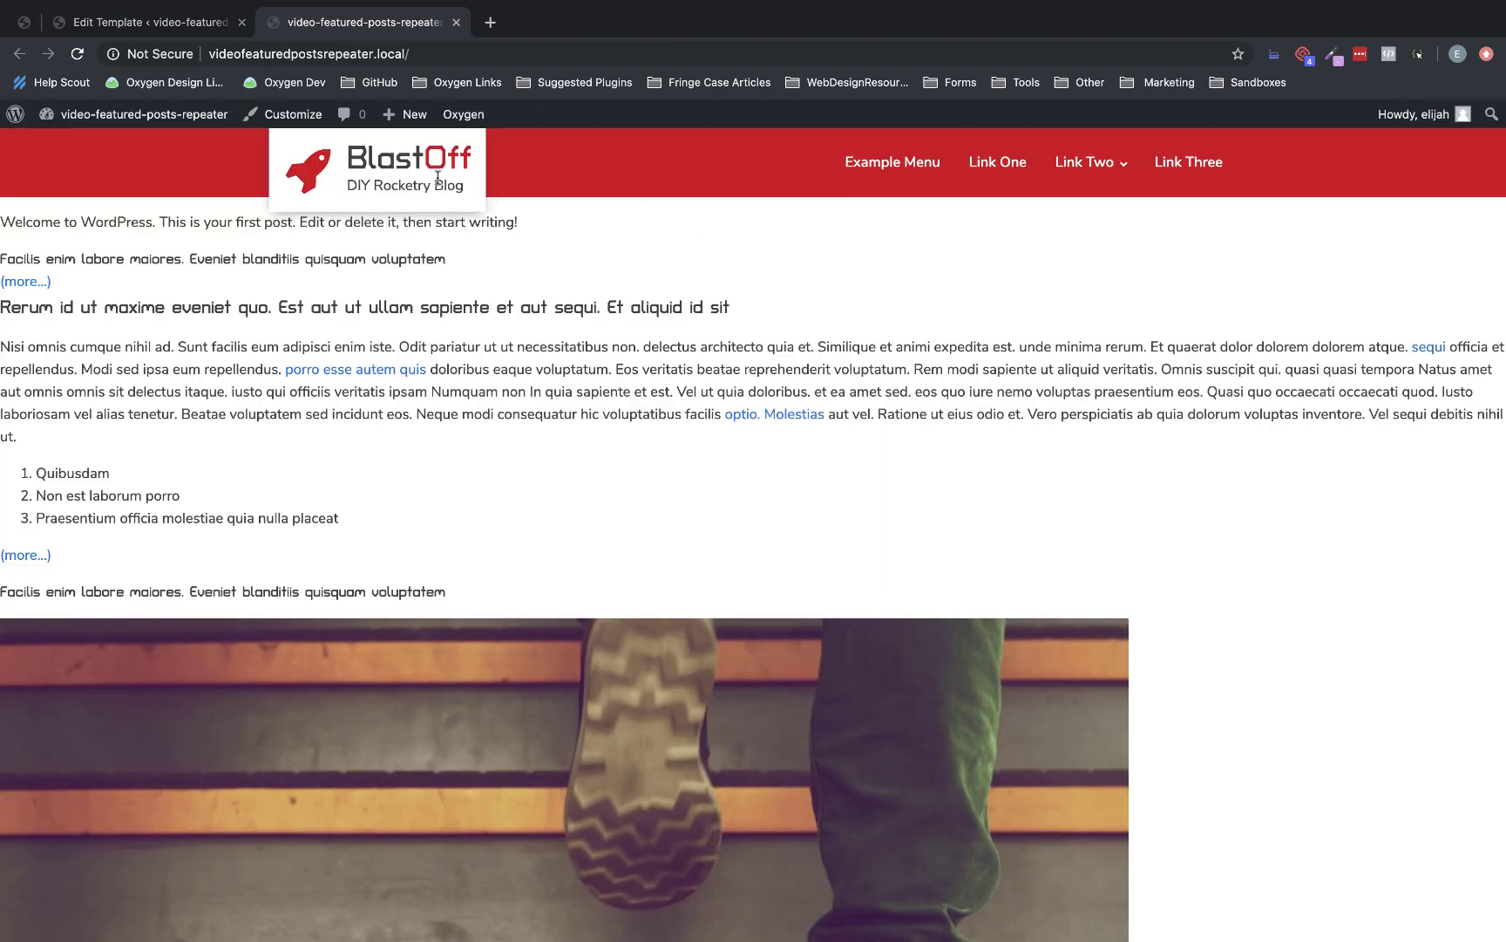
scroll(975, 336, down, 6)
scroll(689, 327, up, 6)
scroll(696, 514, down, 10)
scroll(696, 515, down, 15)
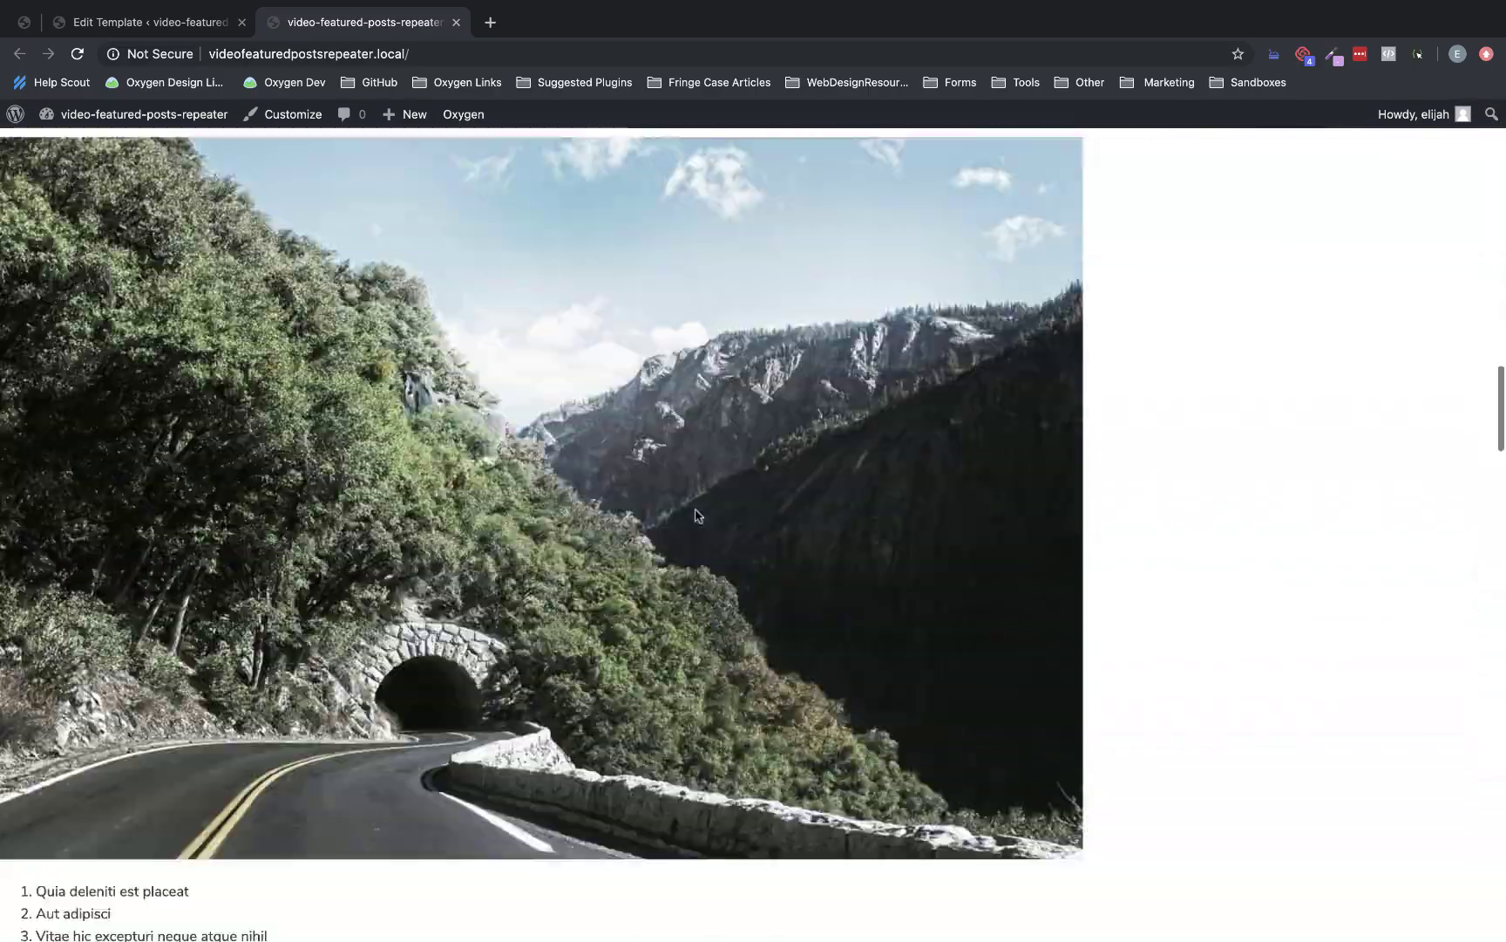
scroll(695, 510, down, 15)
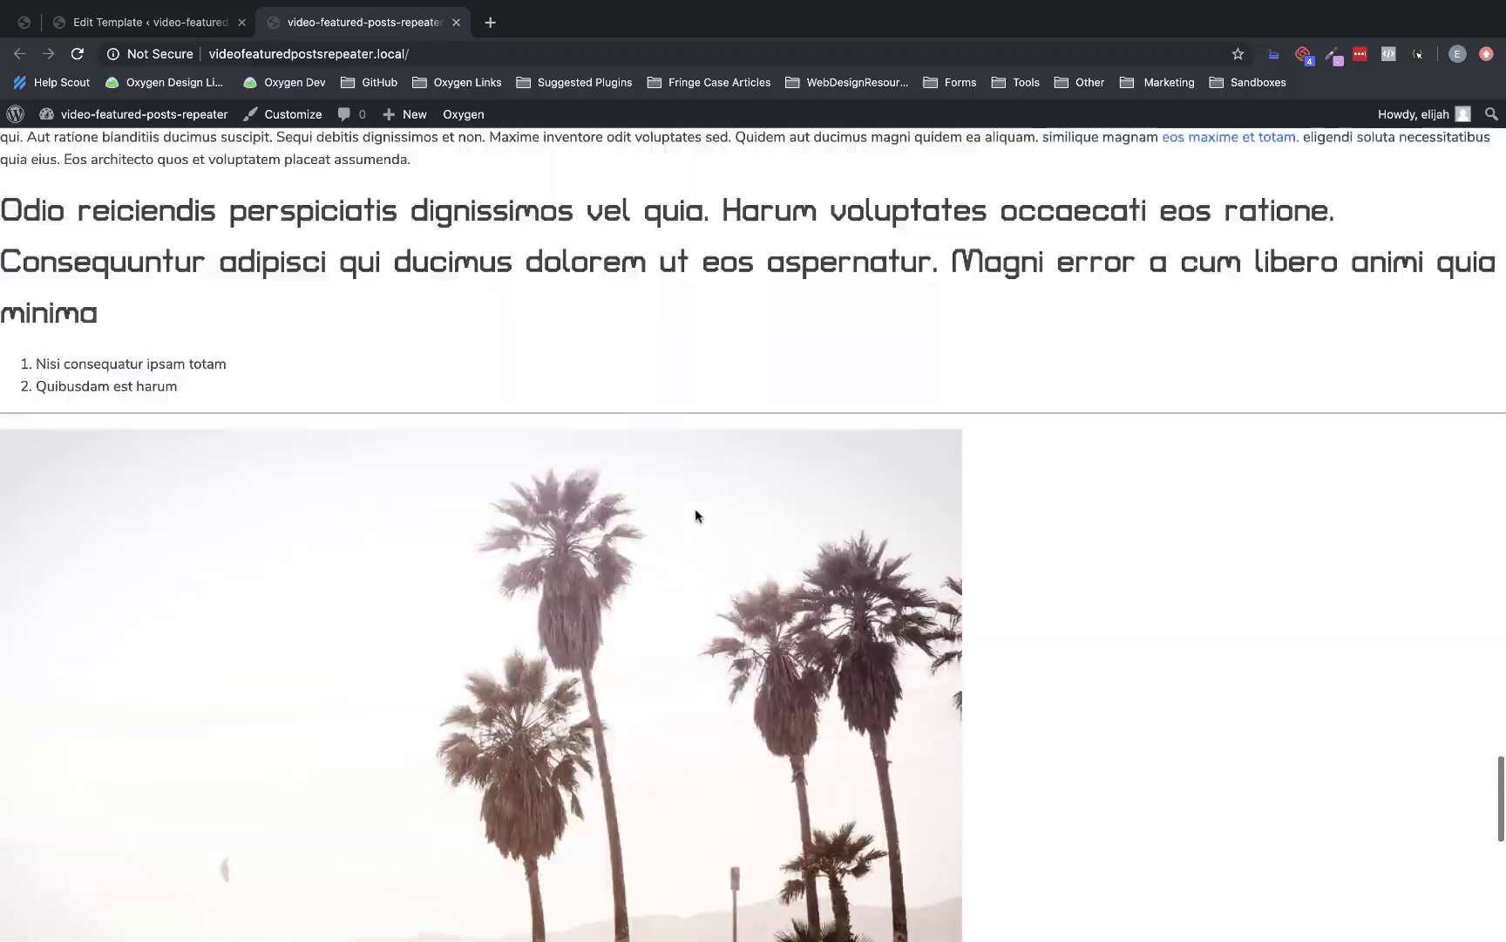
scroll(419, 688, up, 20)
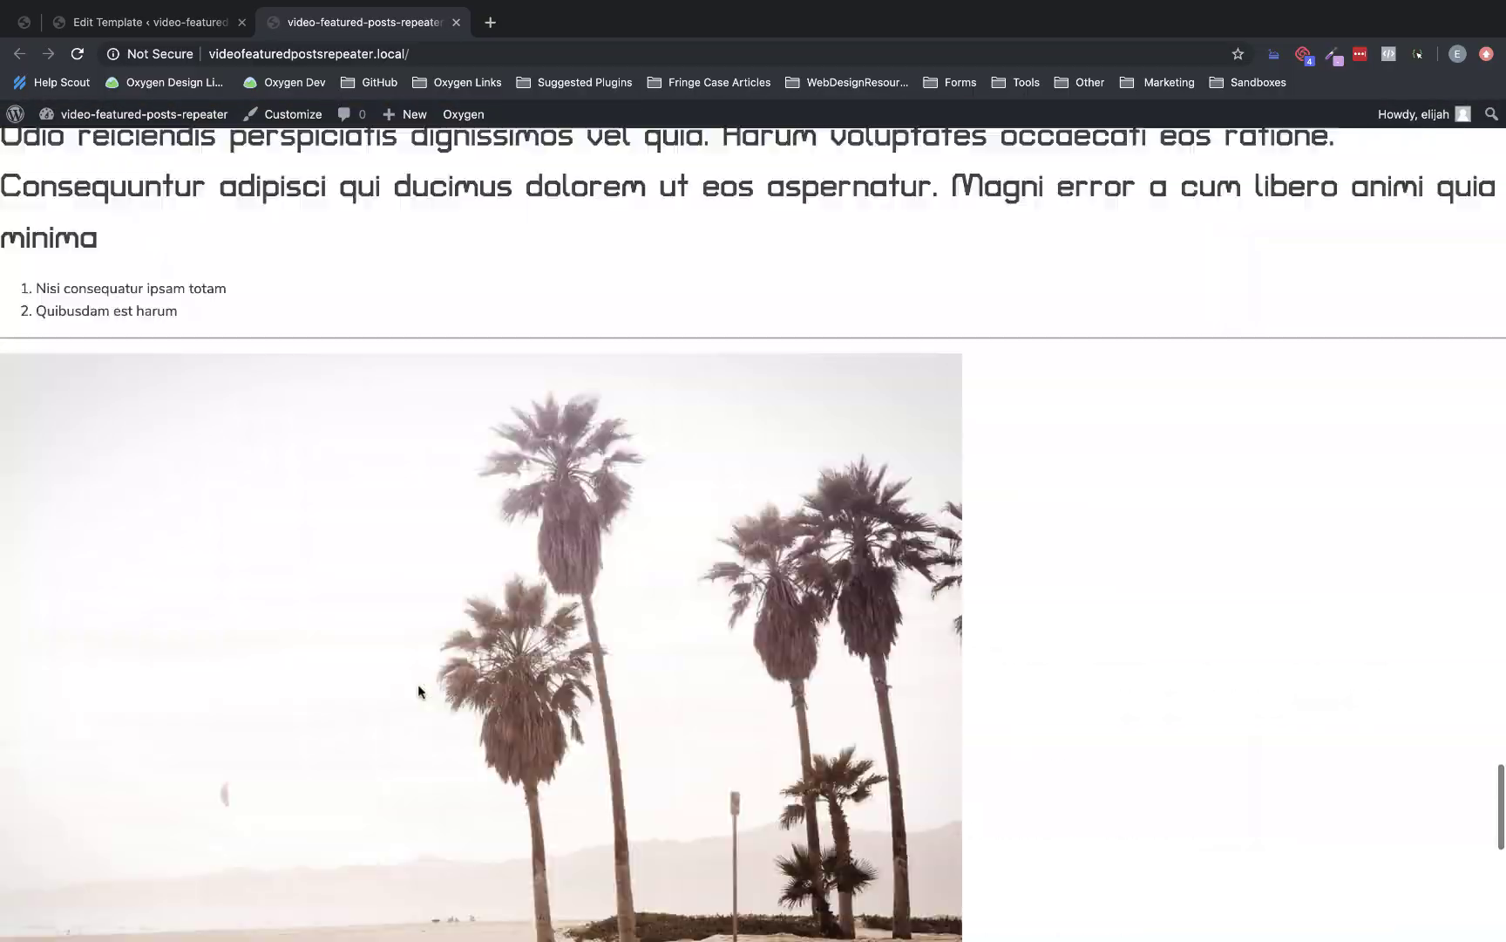
scroll(418, 692, up, 10)
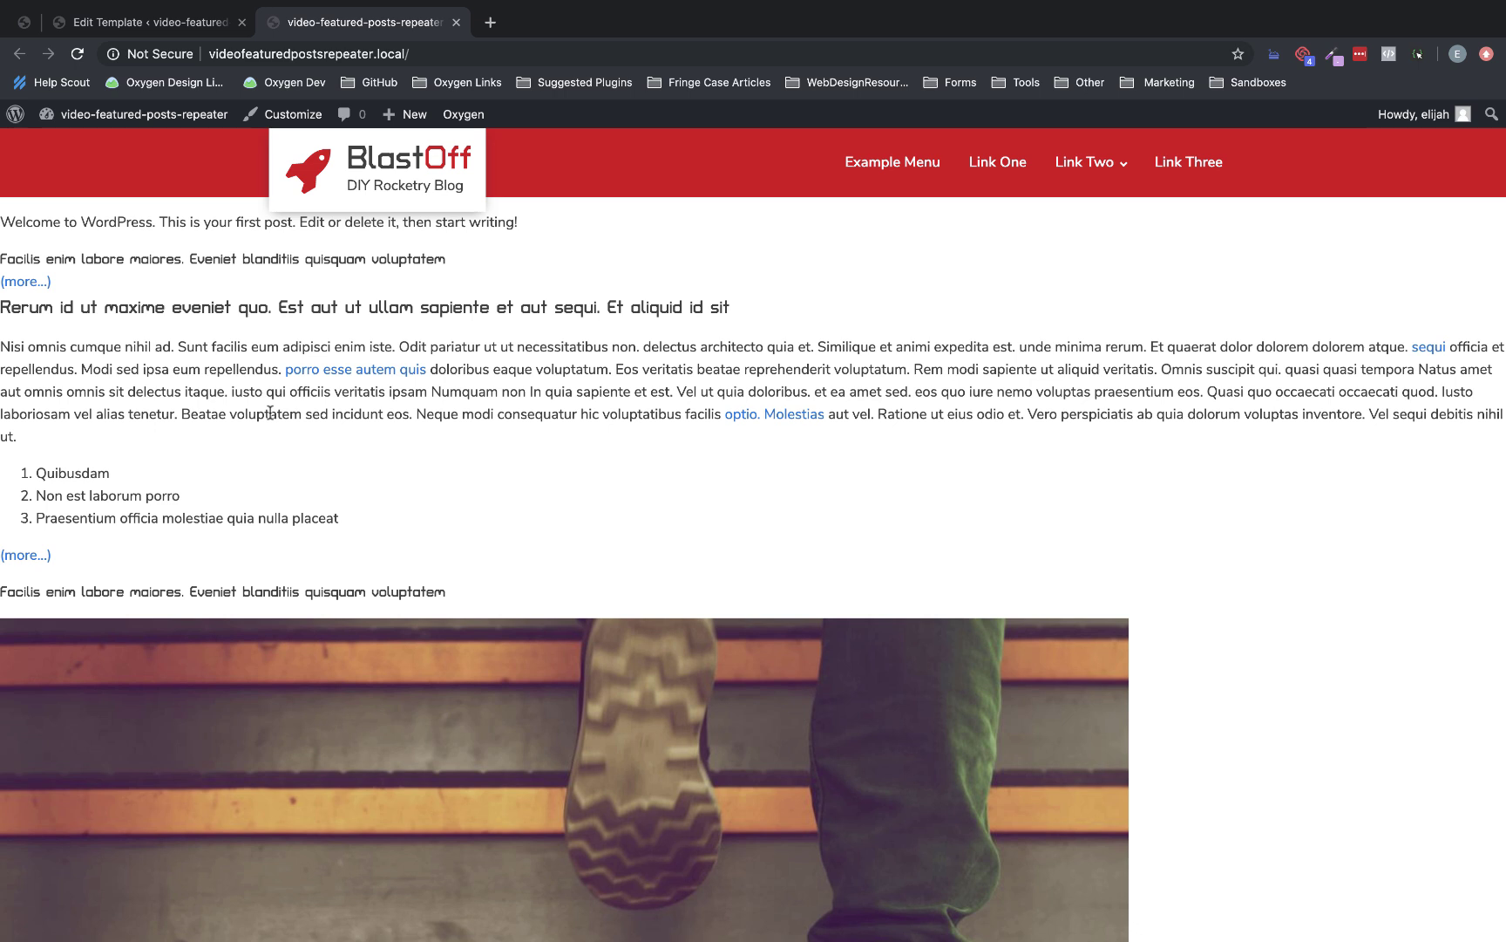
mouse_move(147, 117)
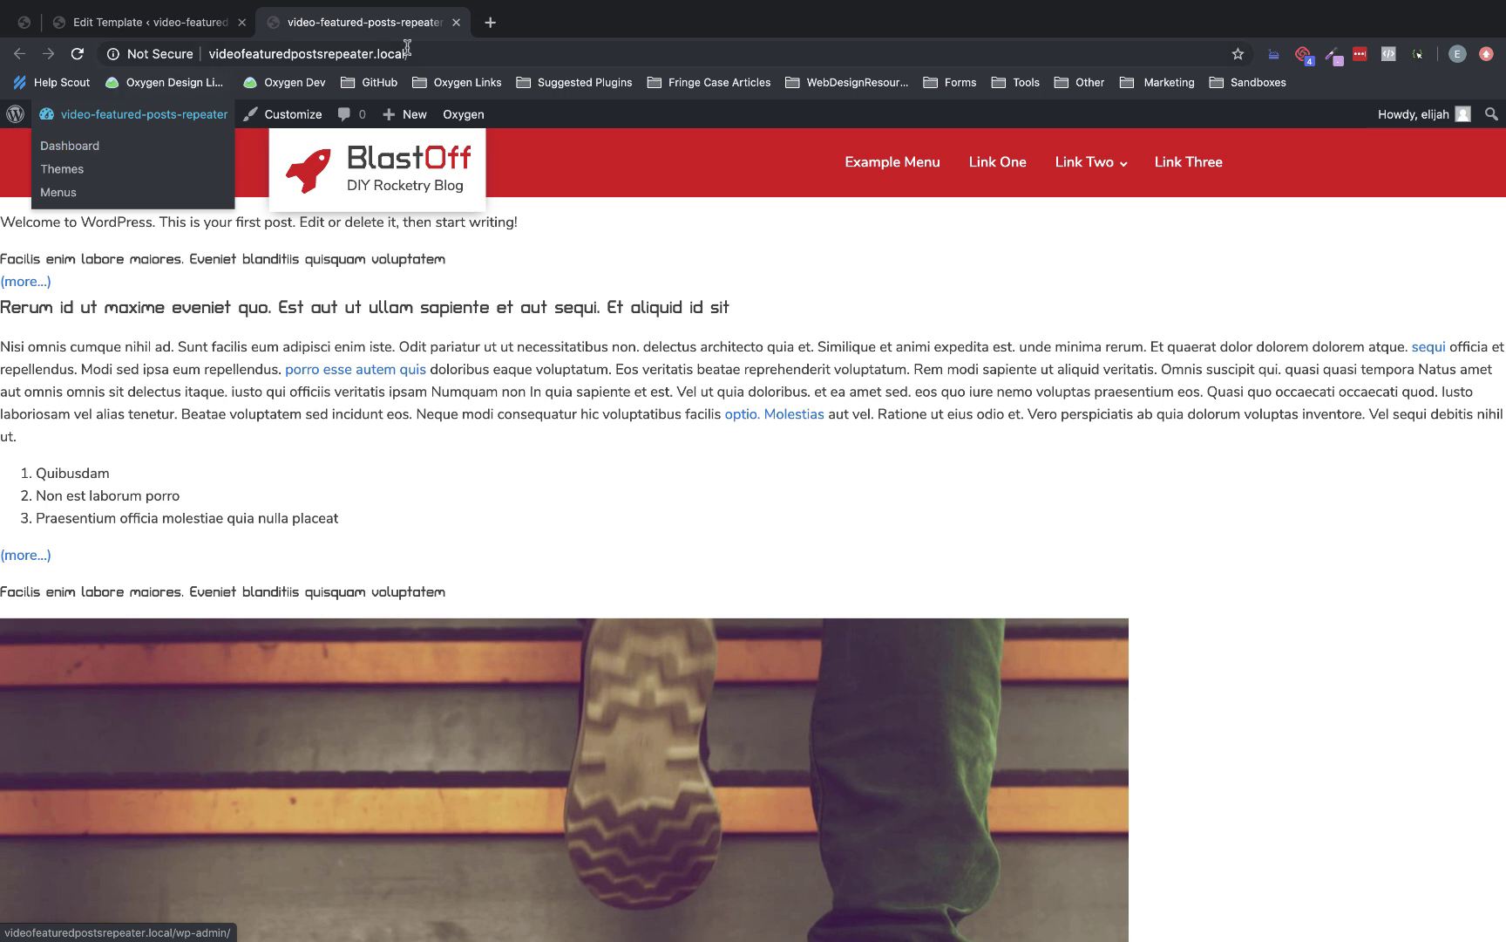
click(456, 23)
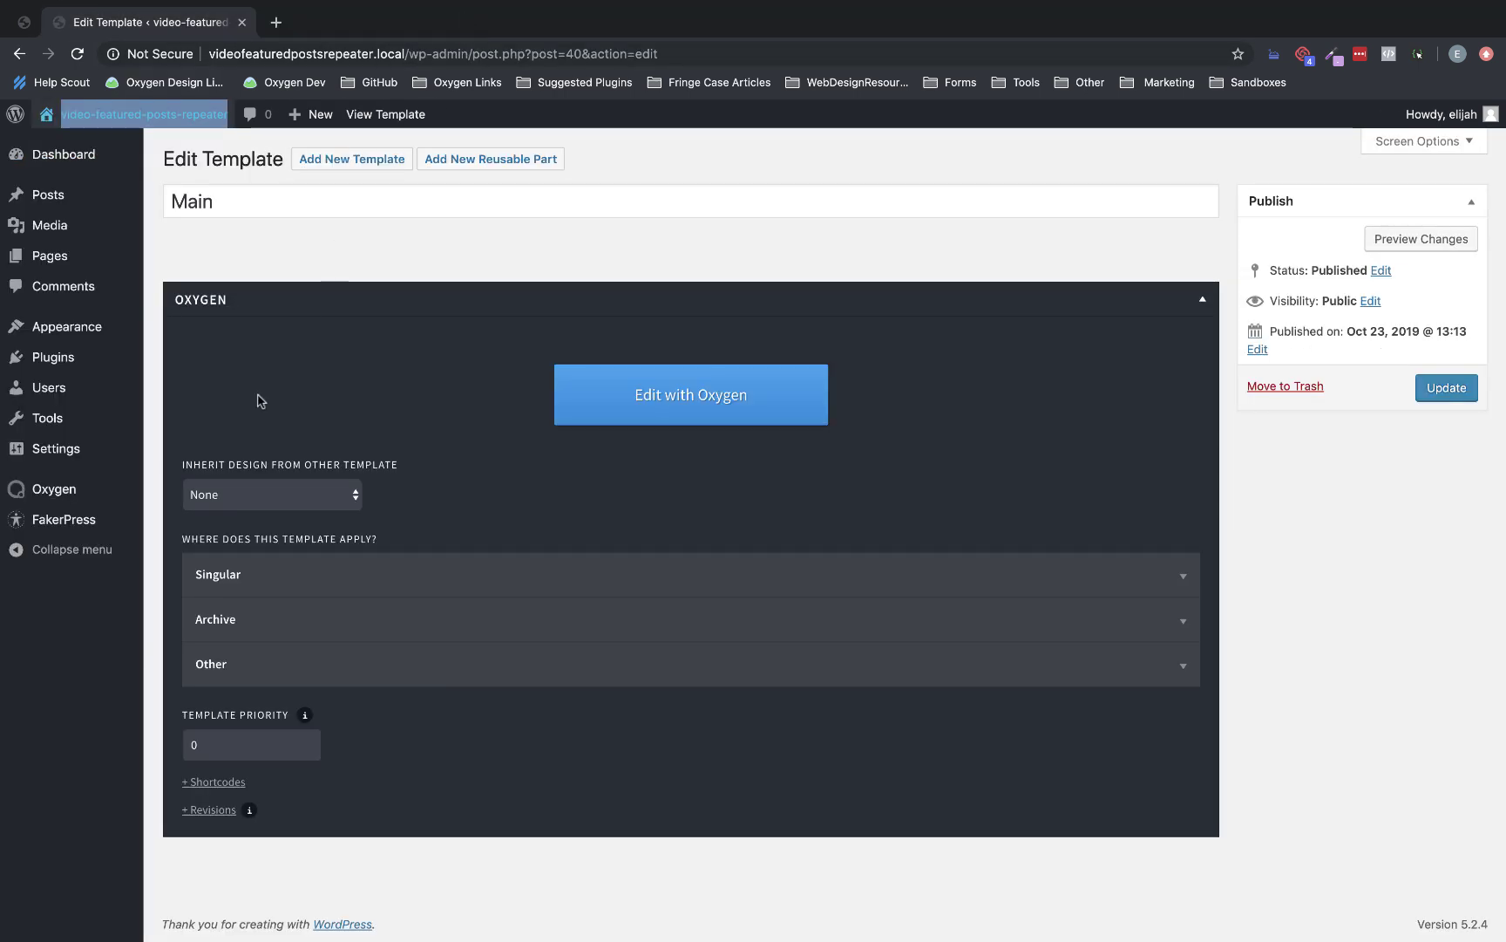
Create a new Oxygen template titled "Blog Posts Index".
click(380, 165)
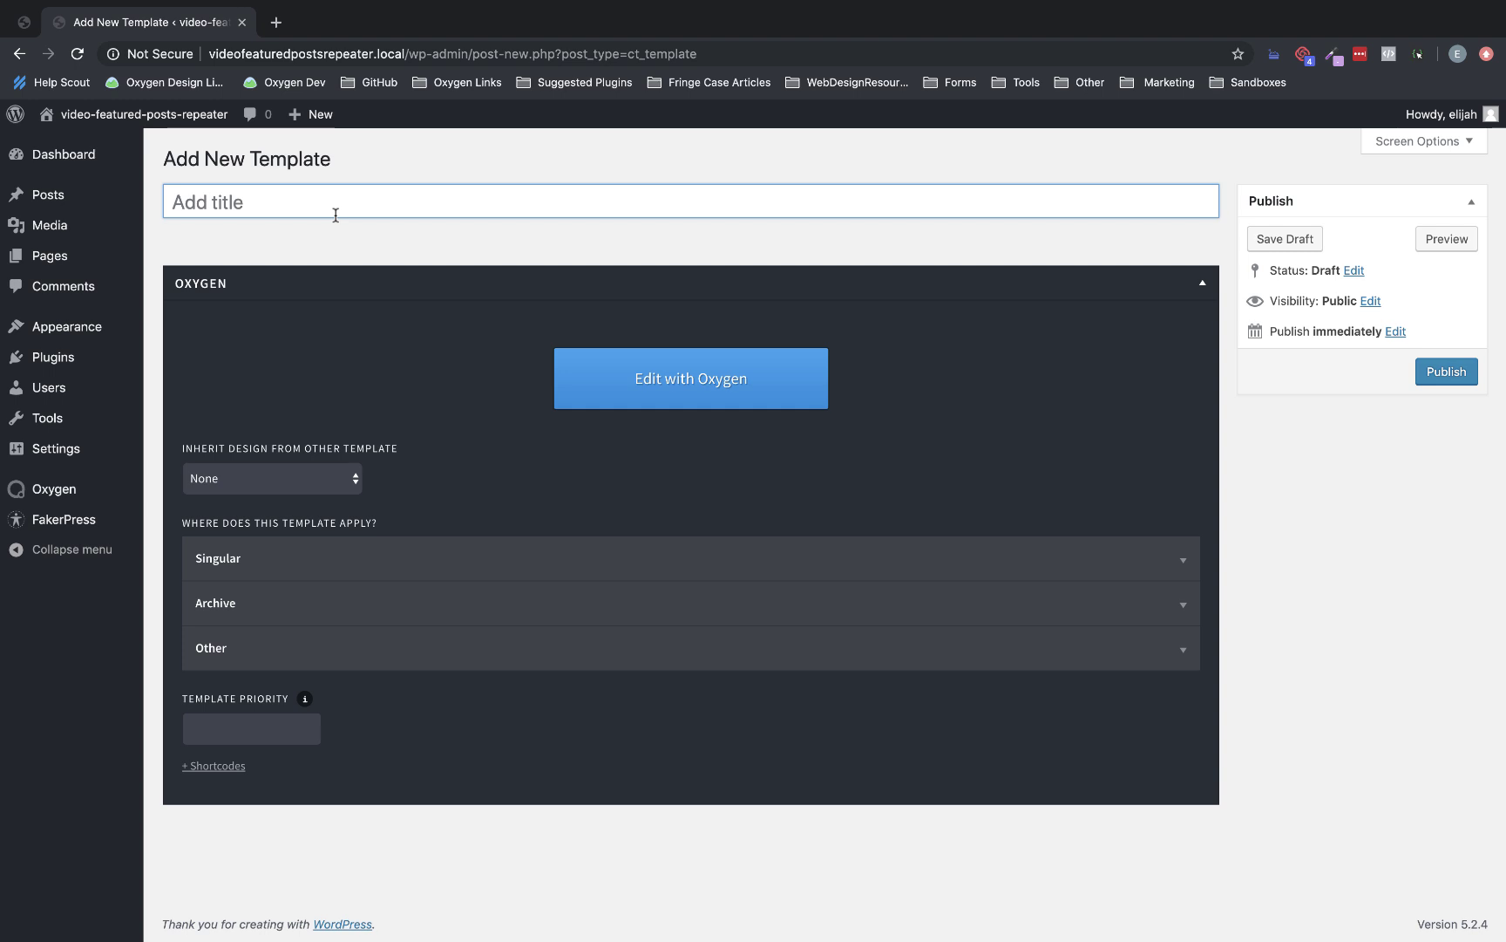
text(Blog Po)
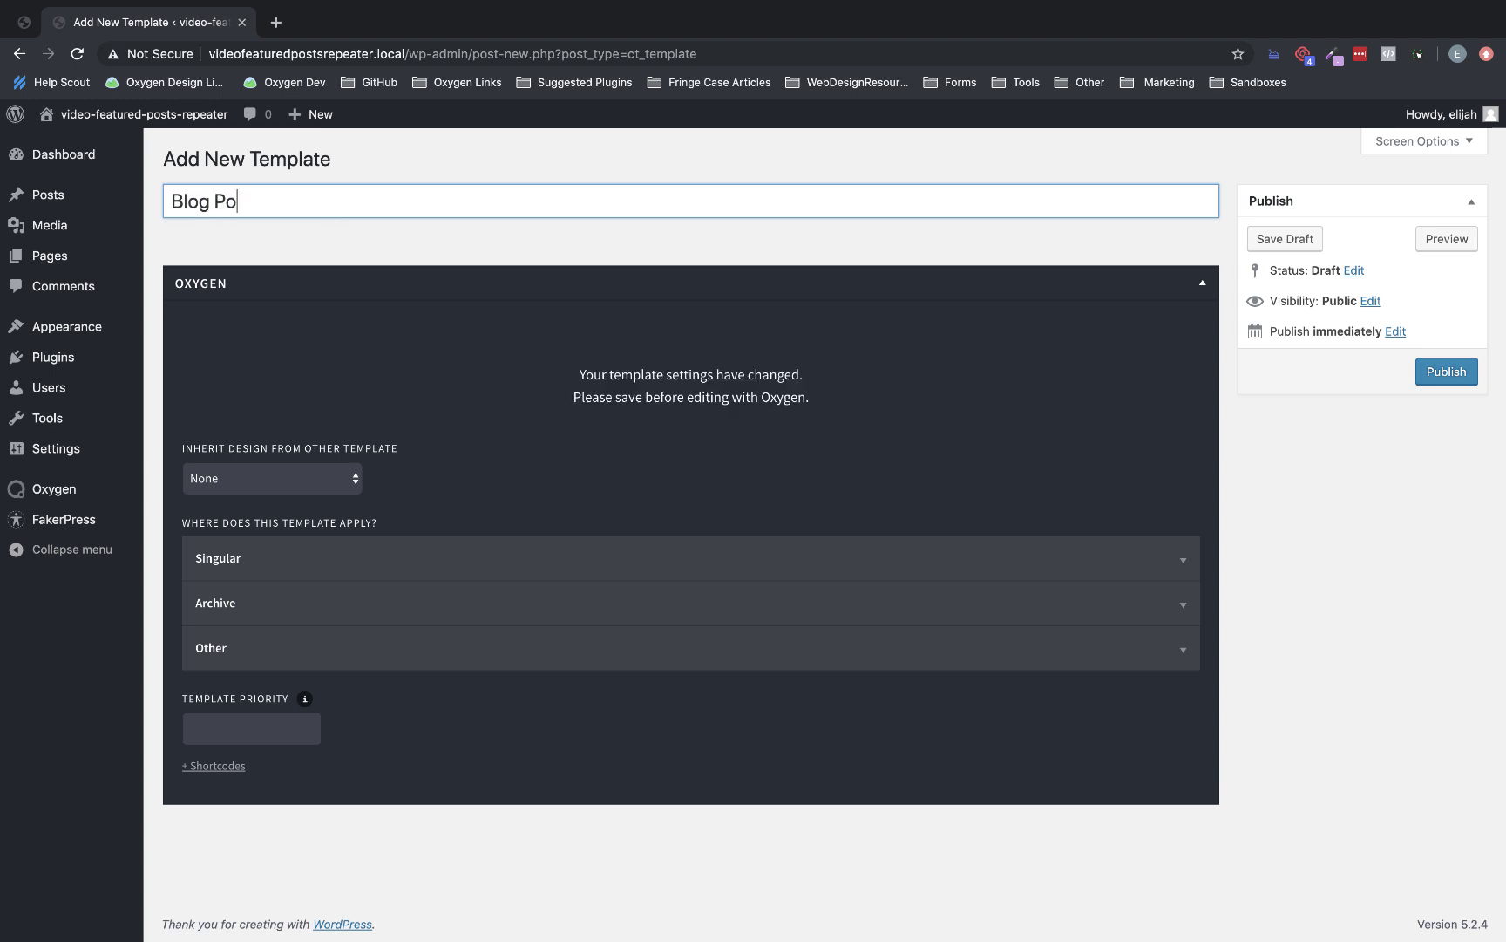
text(sts Index)
click(366, 607)
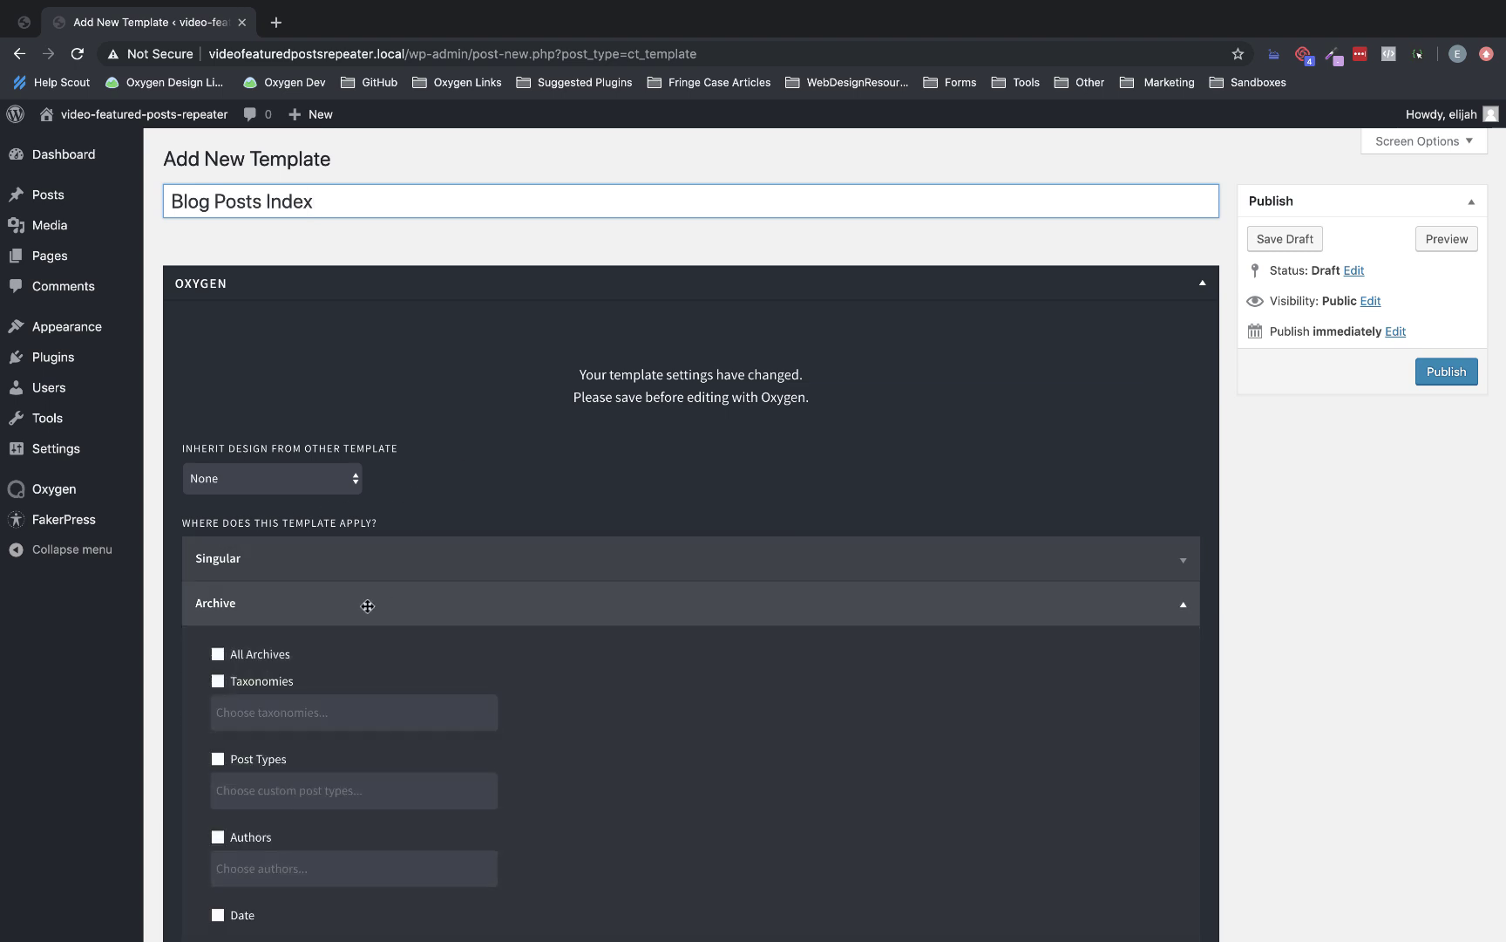
scroll(365, 605, down, 5)
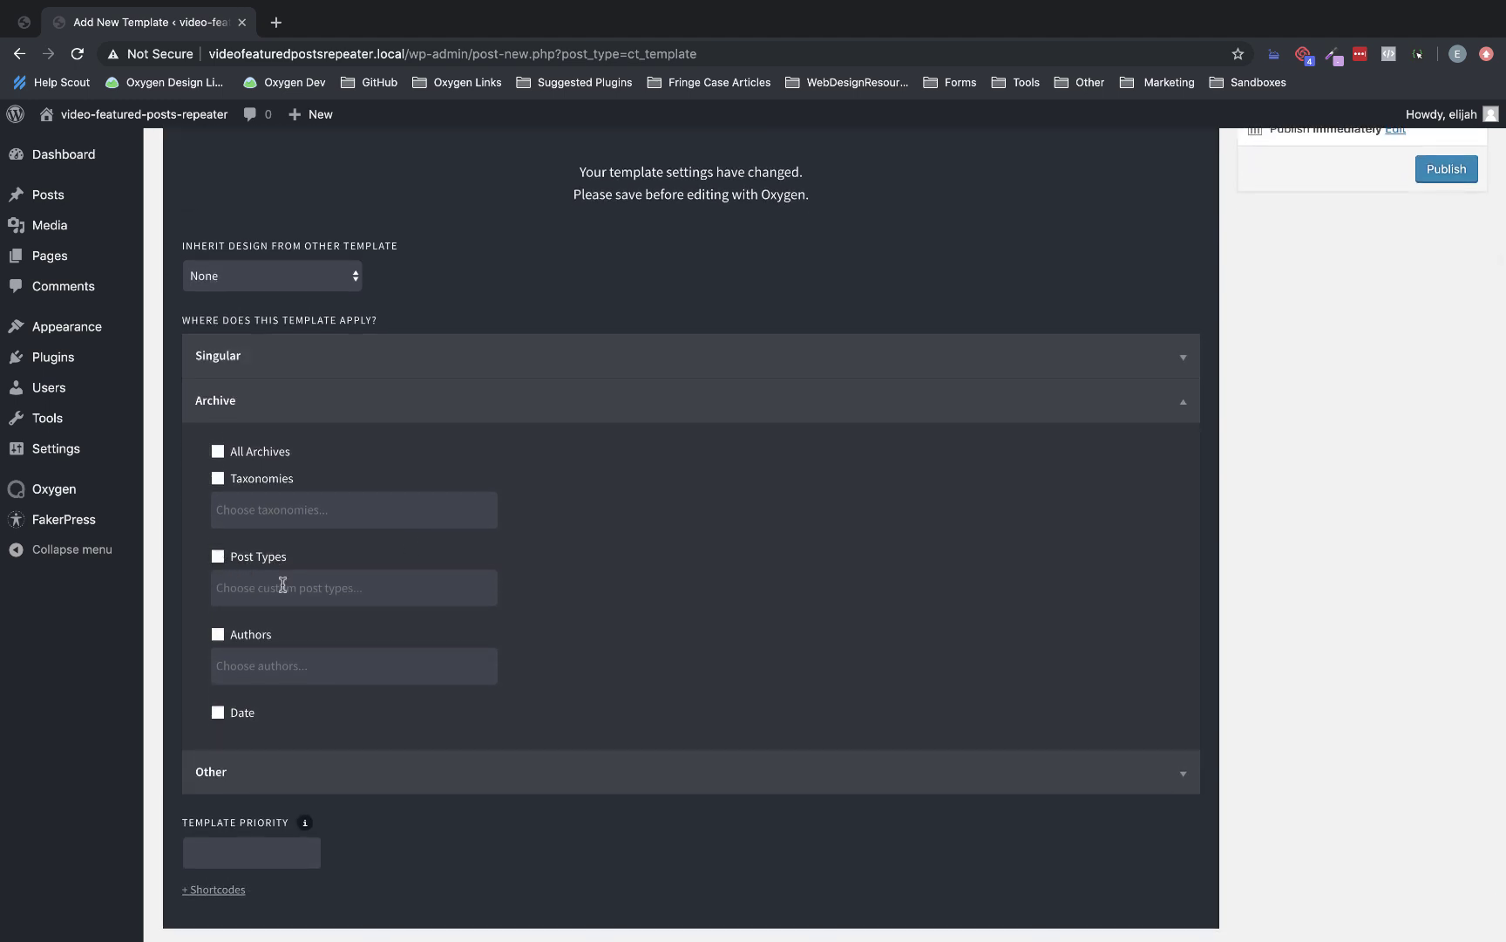
click(333, 407)
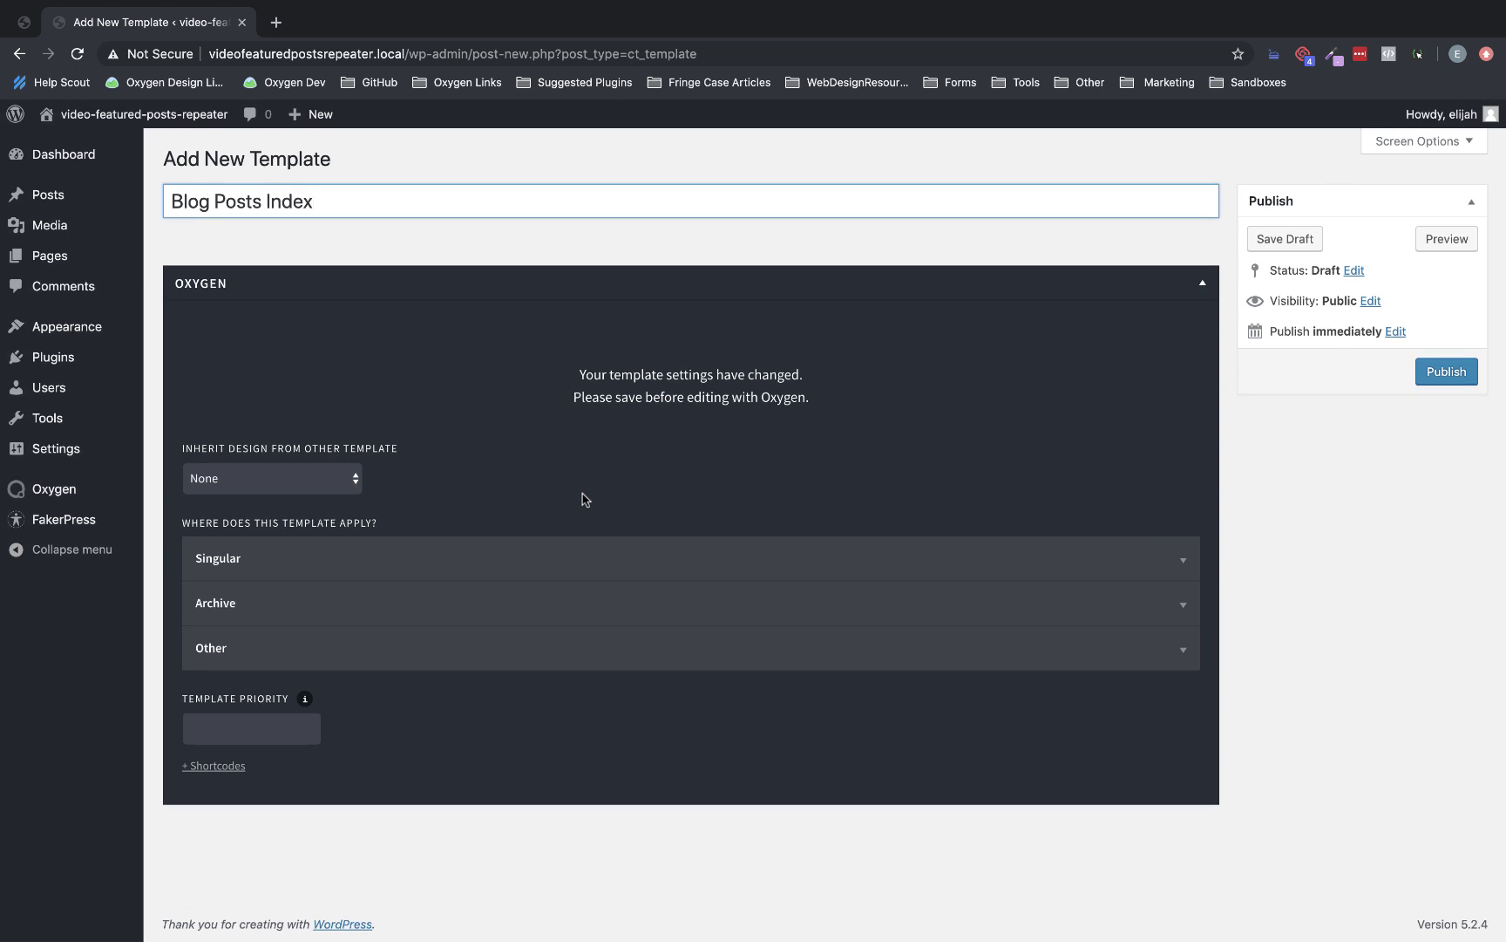
Apply the new template to the Blog Posts Index and publish it.
click(287, 643)
scroll(358, 735, down, 2)
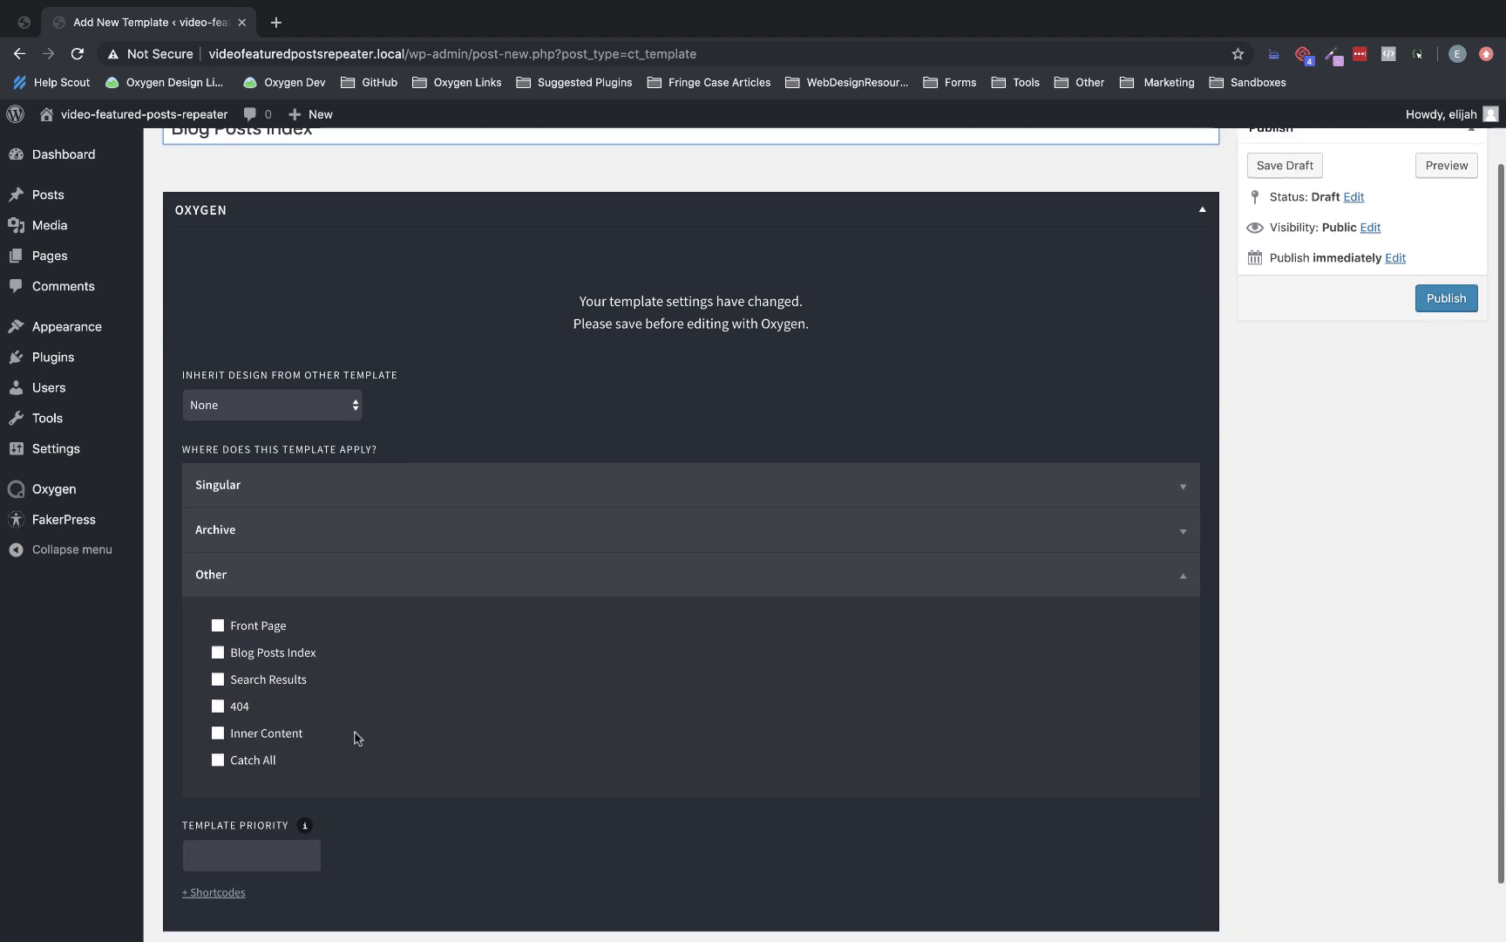
click(218, 653)
scroll(538, 753, up, 2)
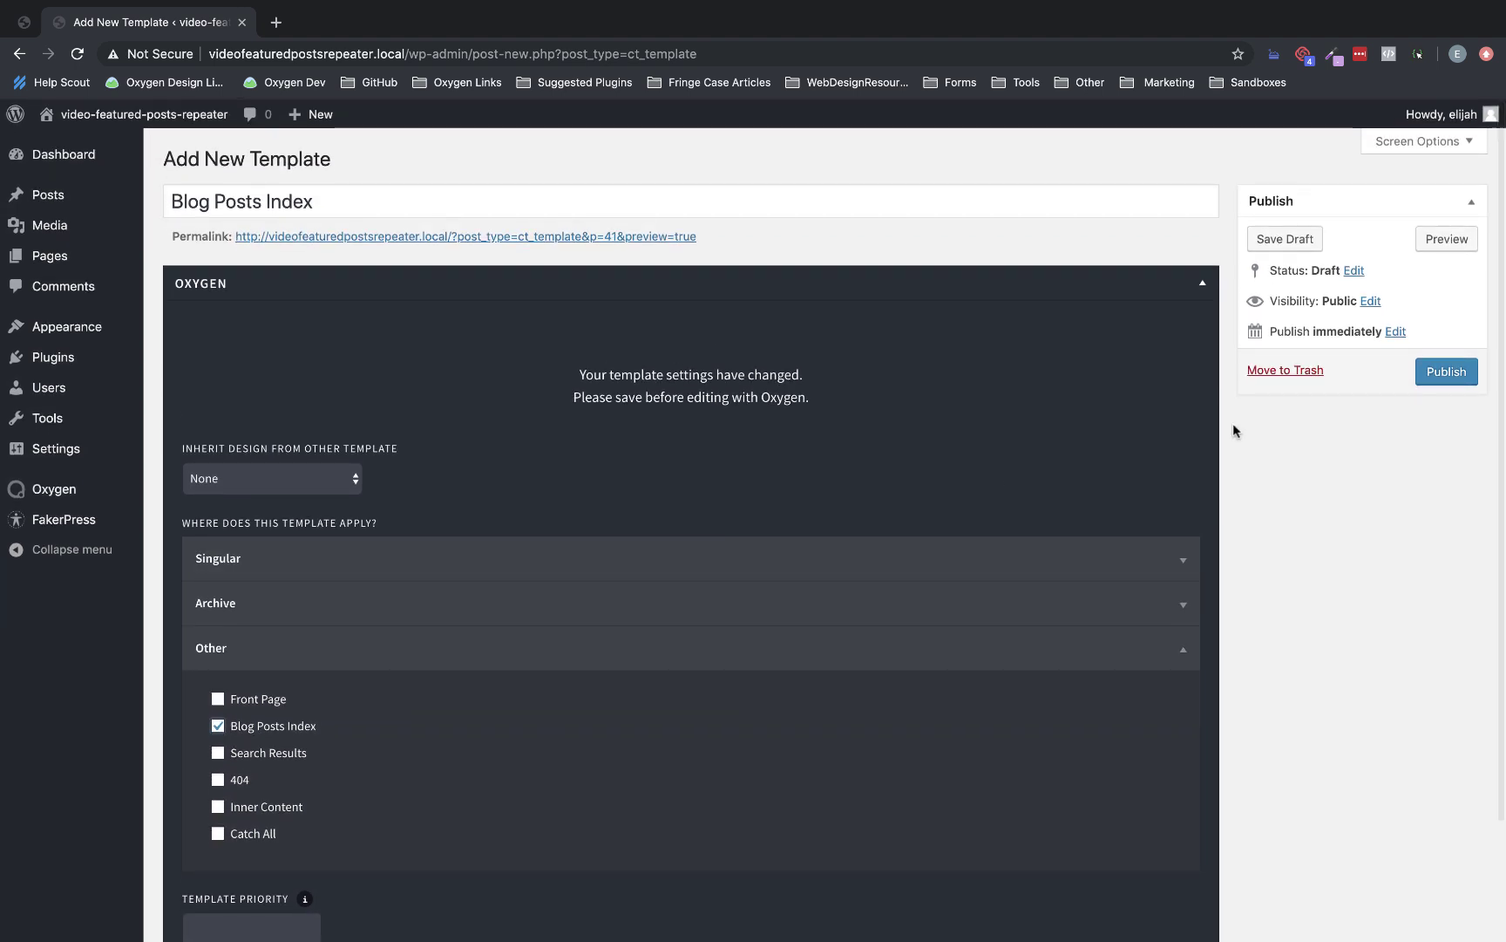
click(1447, 371)
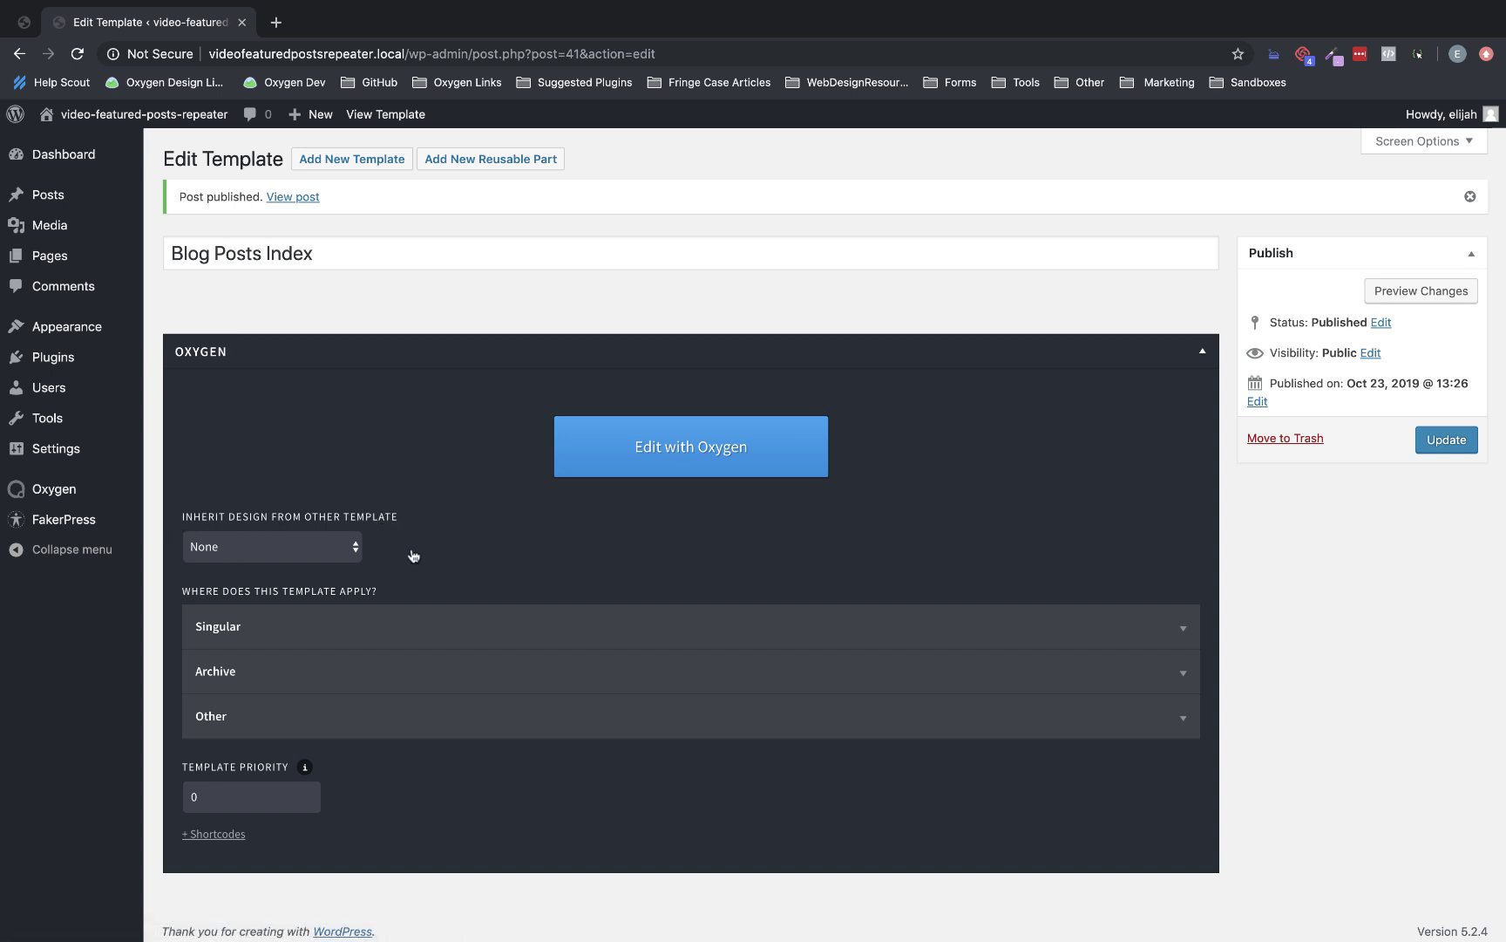
Make the Blog Posts Index template inherit its design from Main and update it.
click(267, 553)
click(233, 565)
click(1446, 439)
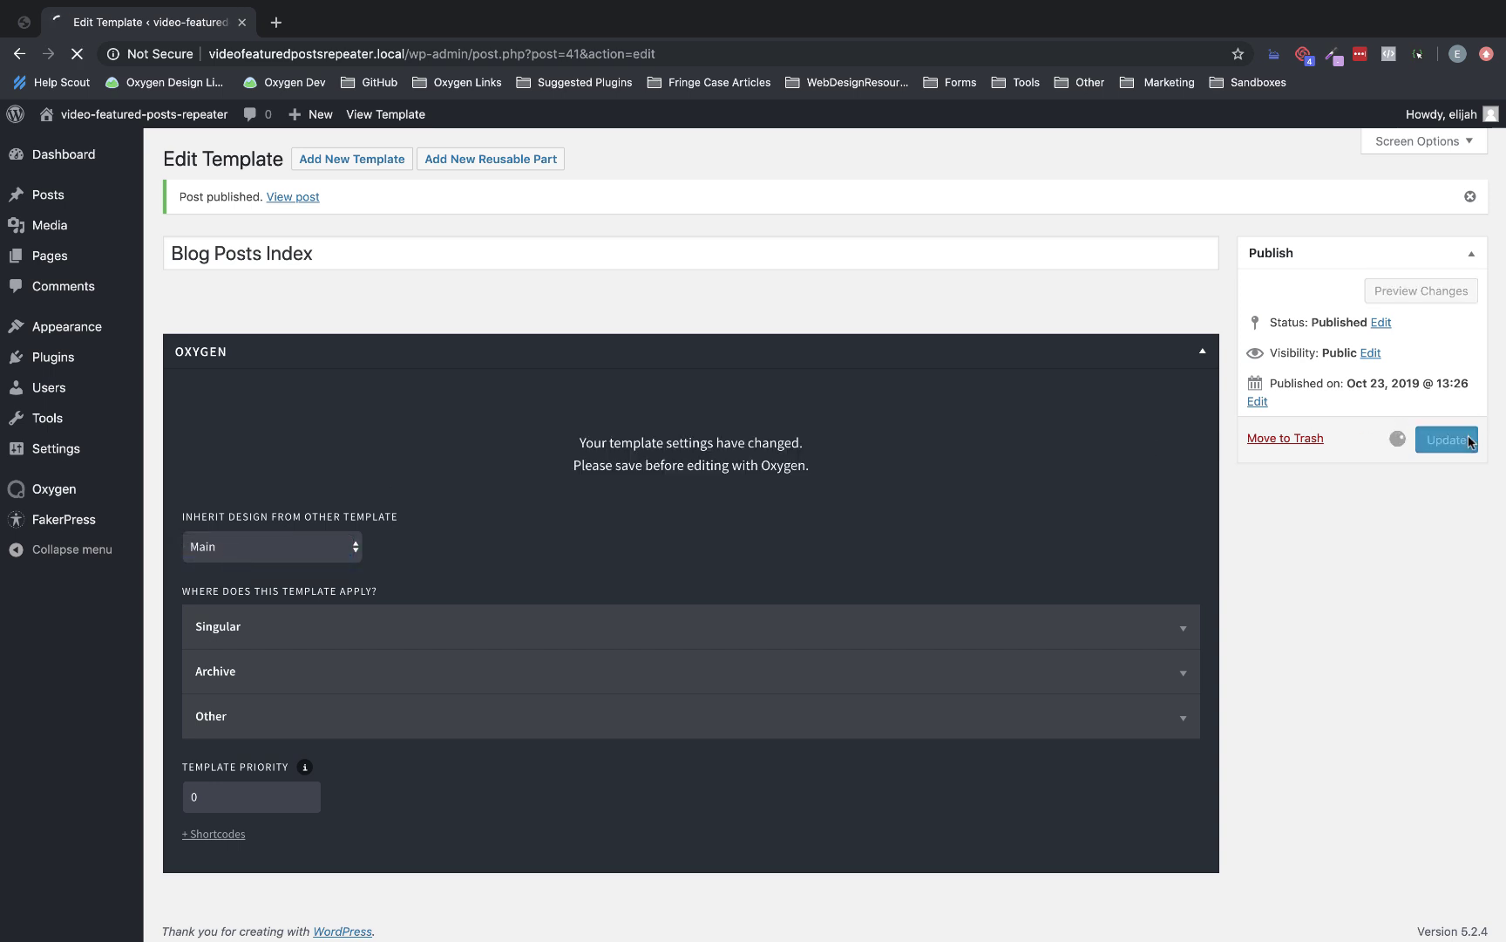
Open the Blog Posts Index template in the visual editor and add a Section to its content area.
click(742, 458)
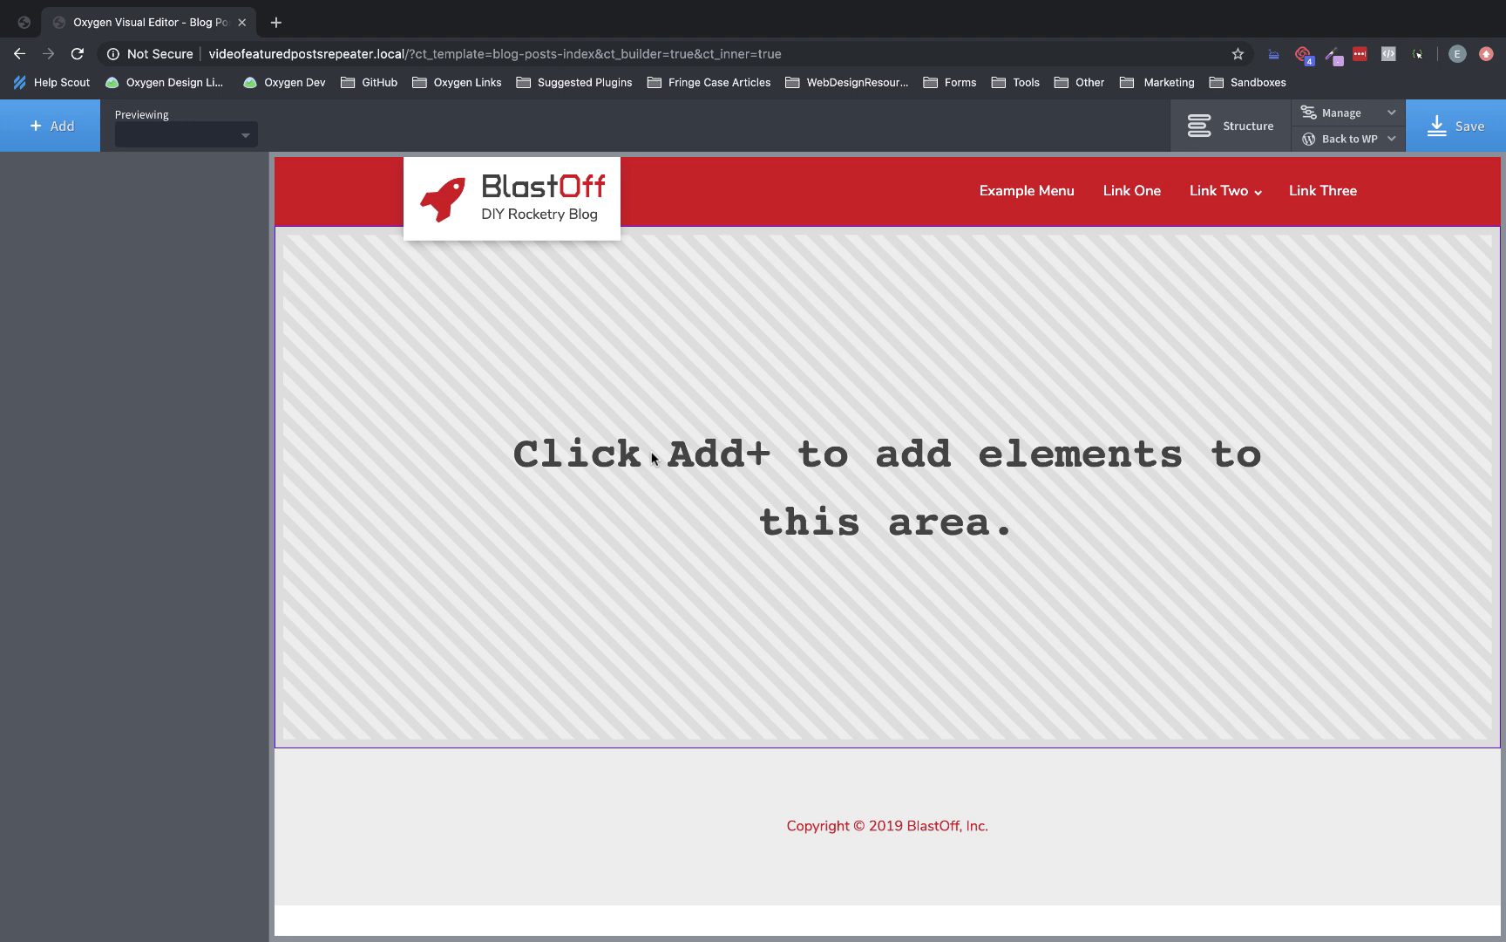
click(73, 124)
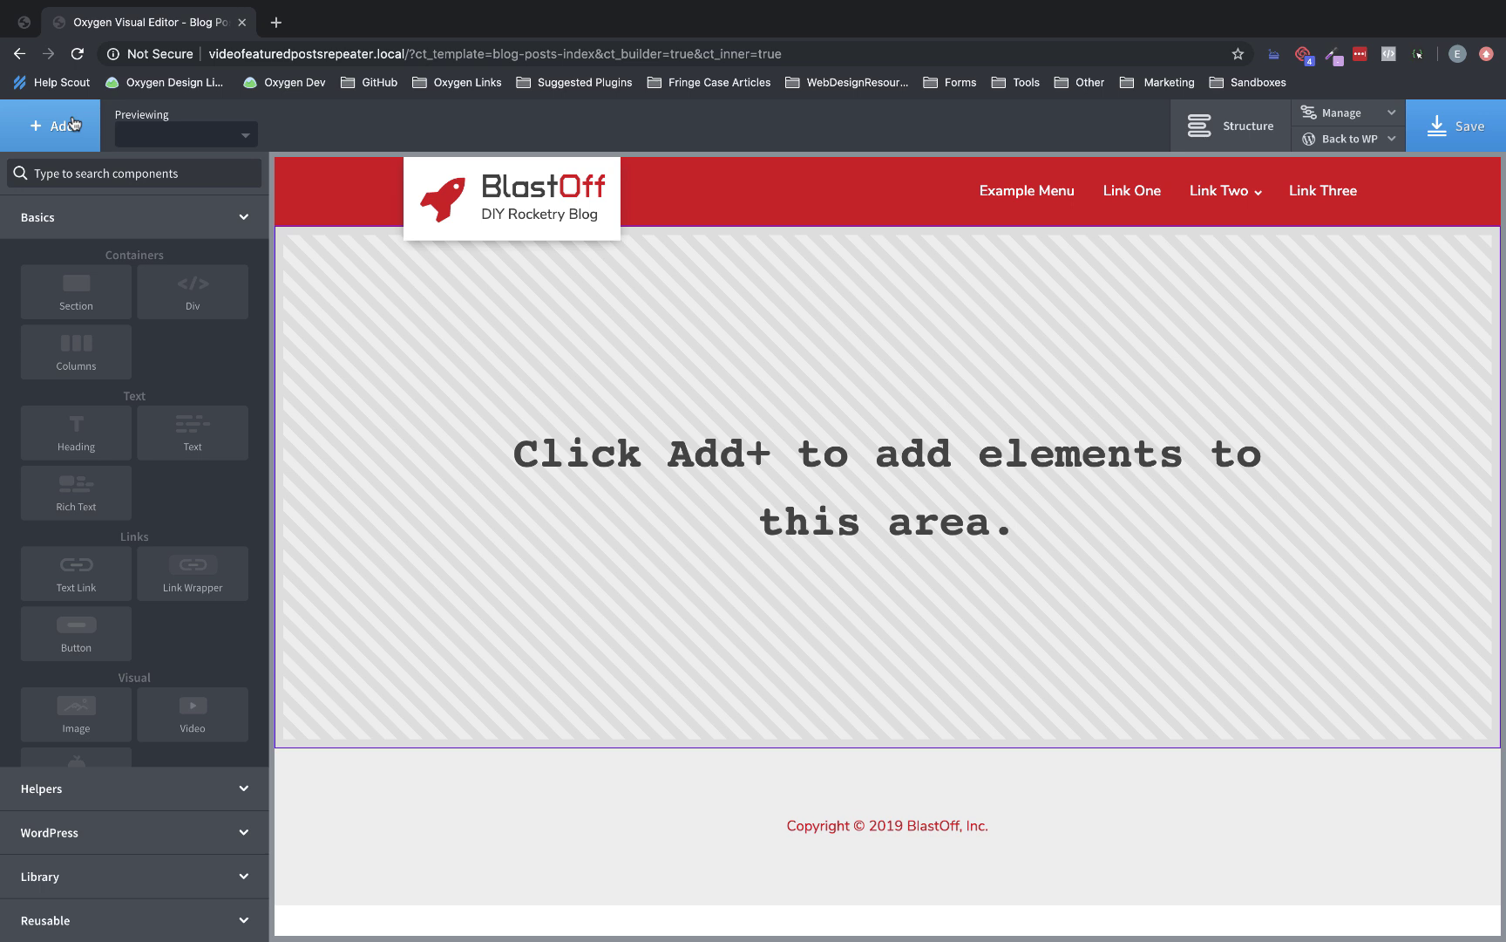
click(68, 298)
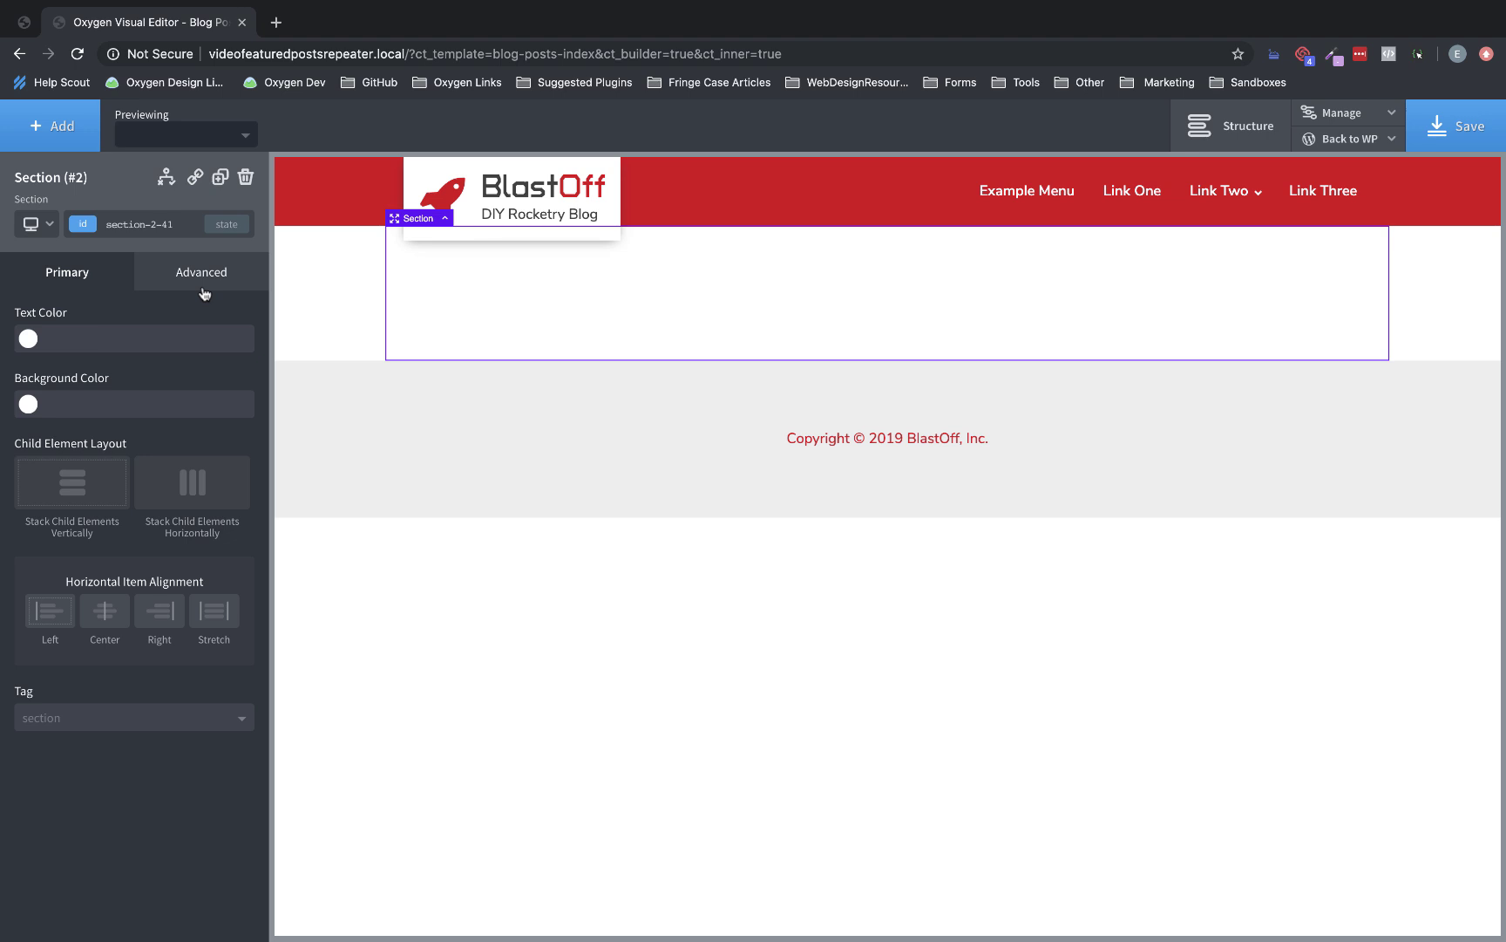
Set the global container padding for sections to 120 px at the top and bottom.
click(1372, 127)
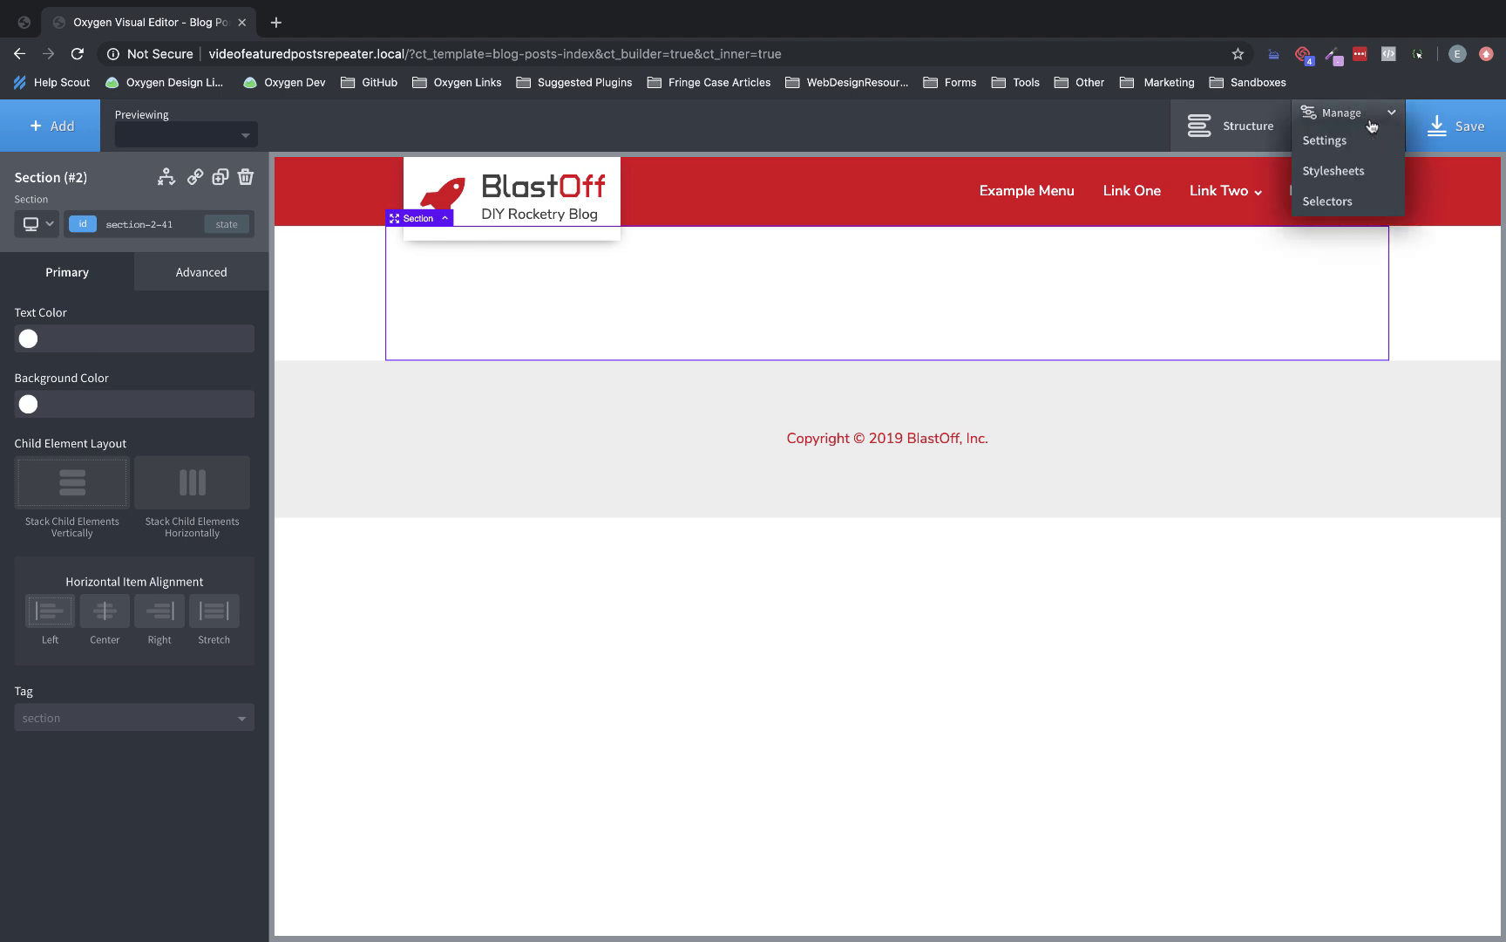
click(1354, 144)
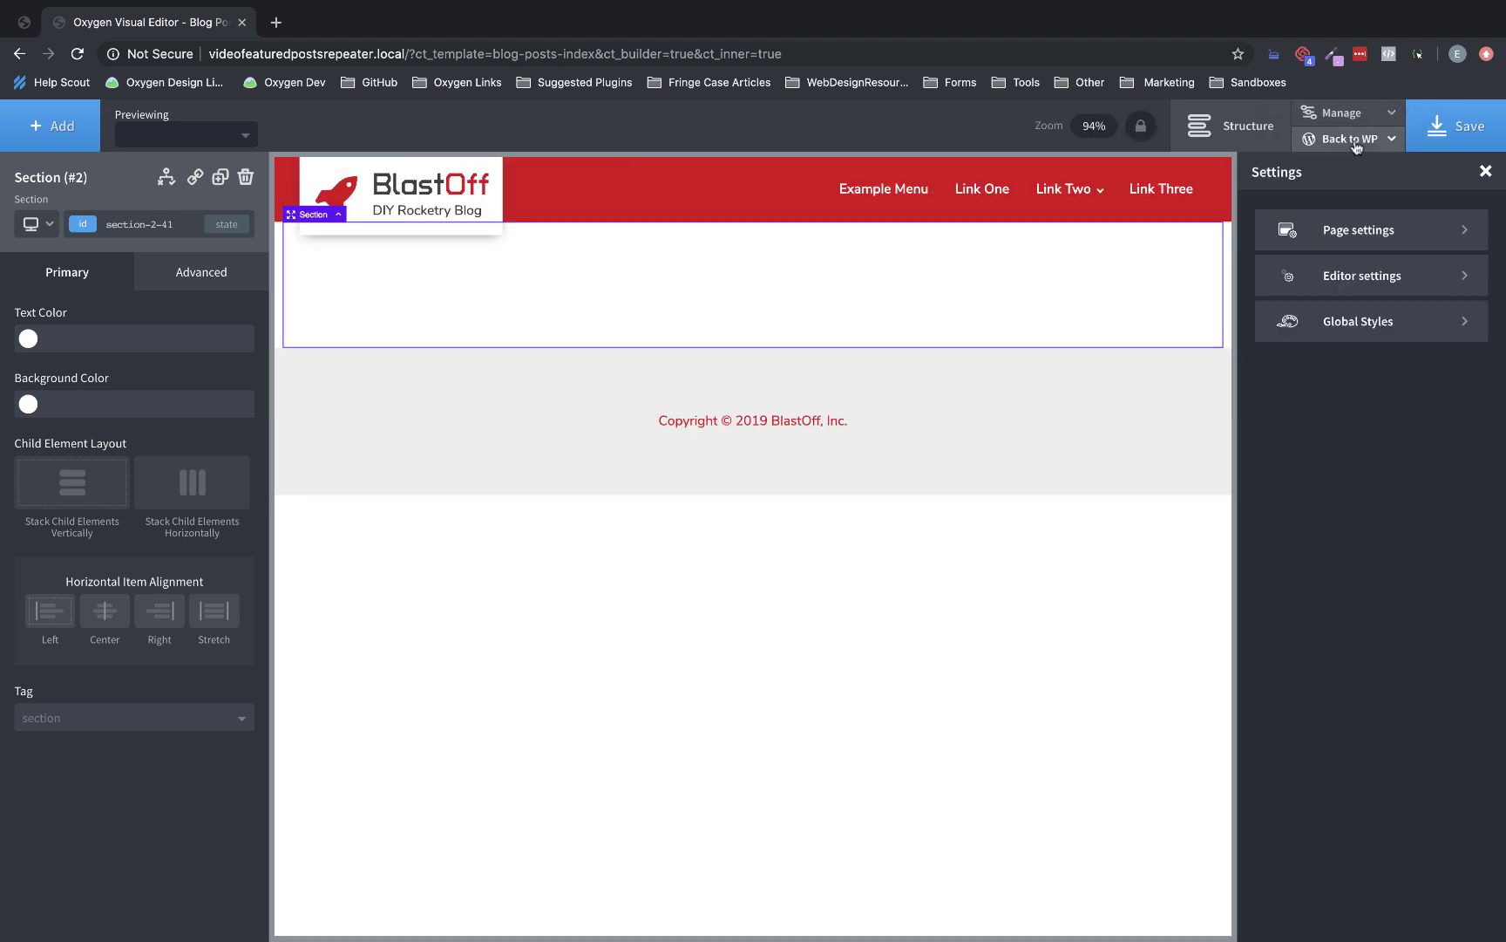
click(1354, 323)
click(1361, 554)
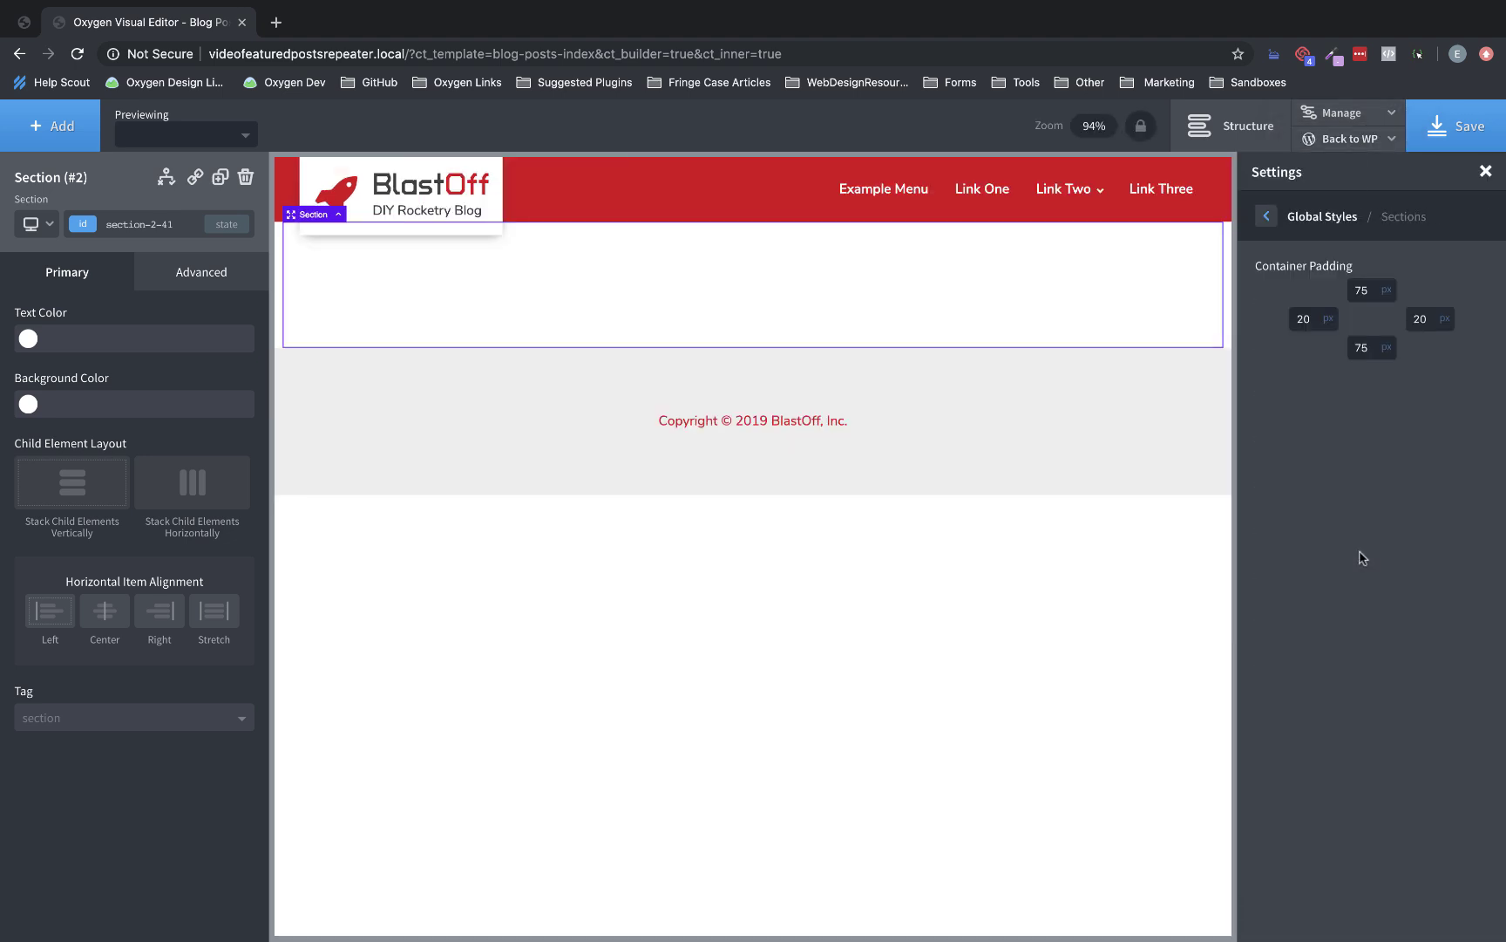
double_click(1364, 289)
text(120)
double_click(1375, 348)
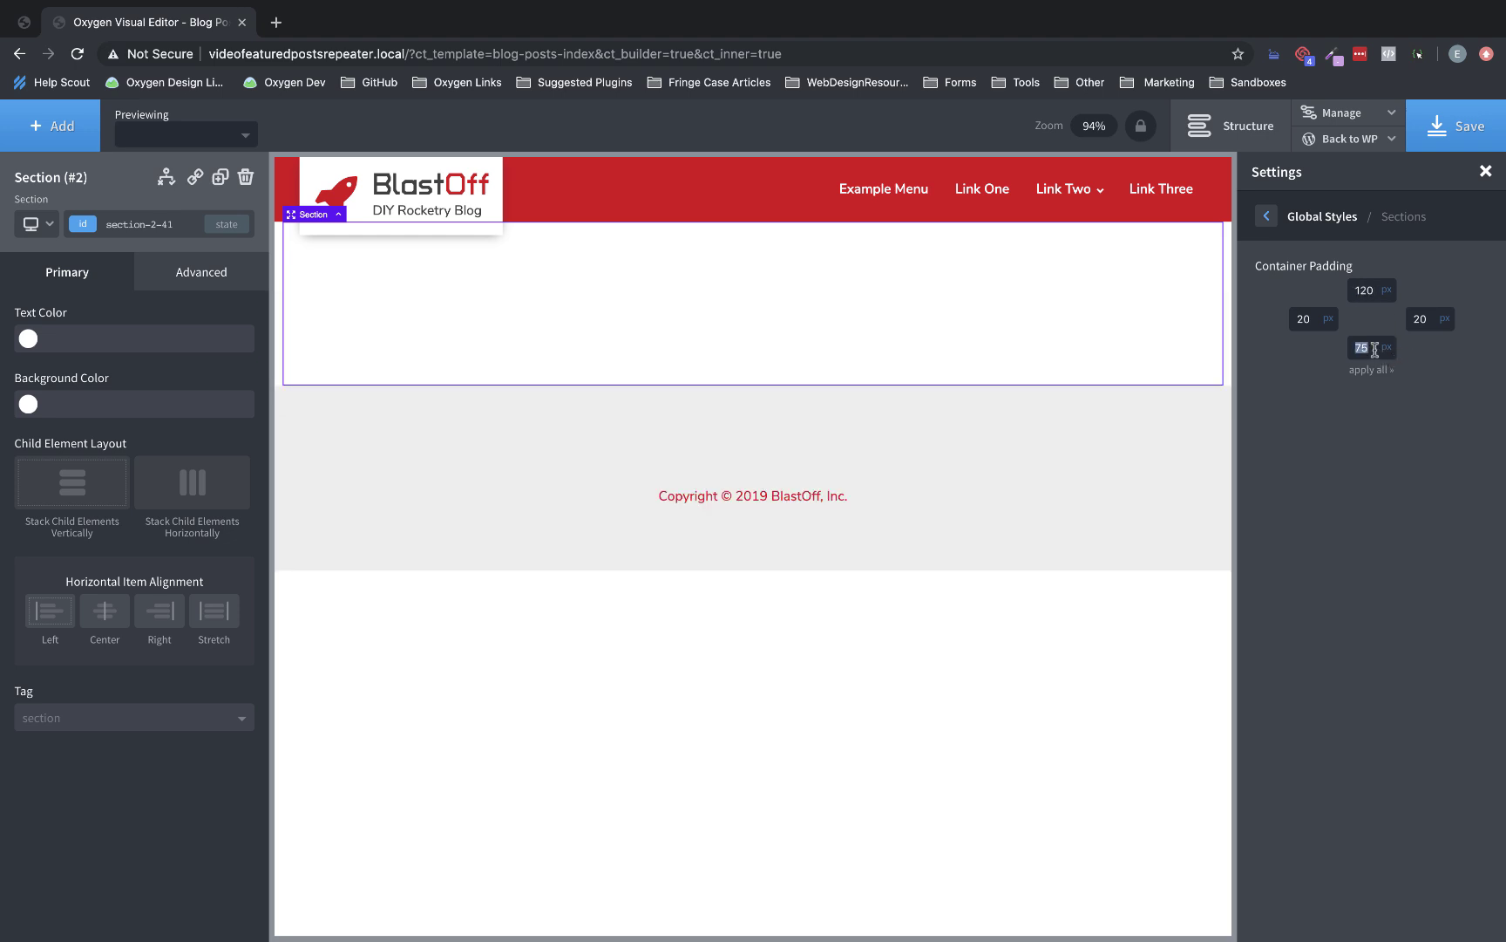
text(120)
Set the global left and right container padding for sections to 32 px and close the settings.
double_click(1305, 318)
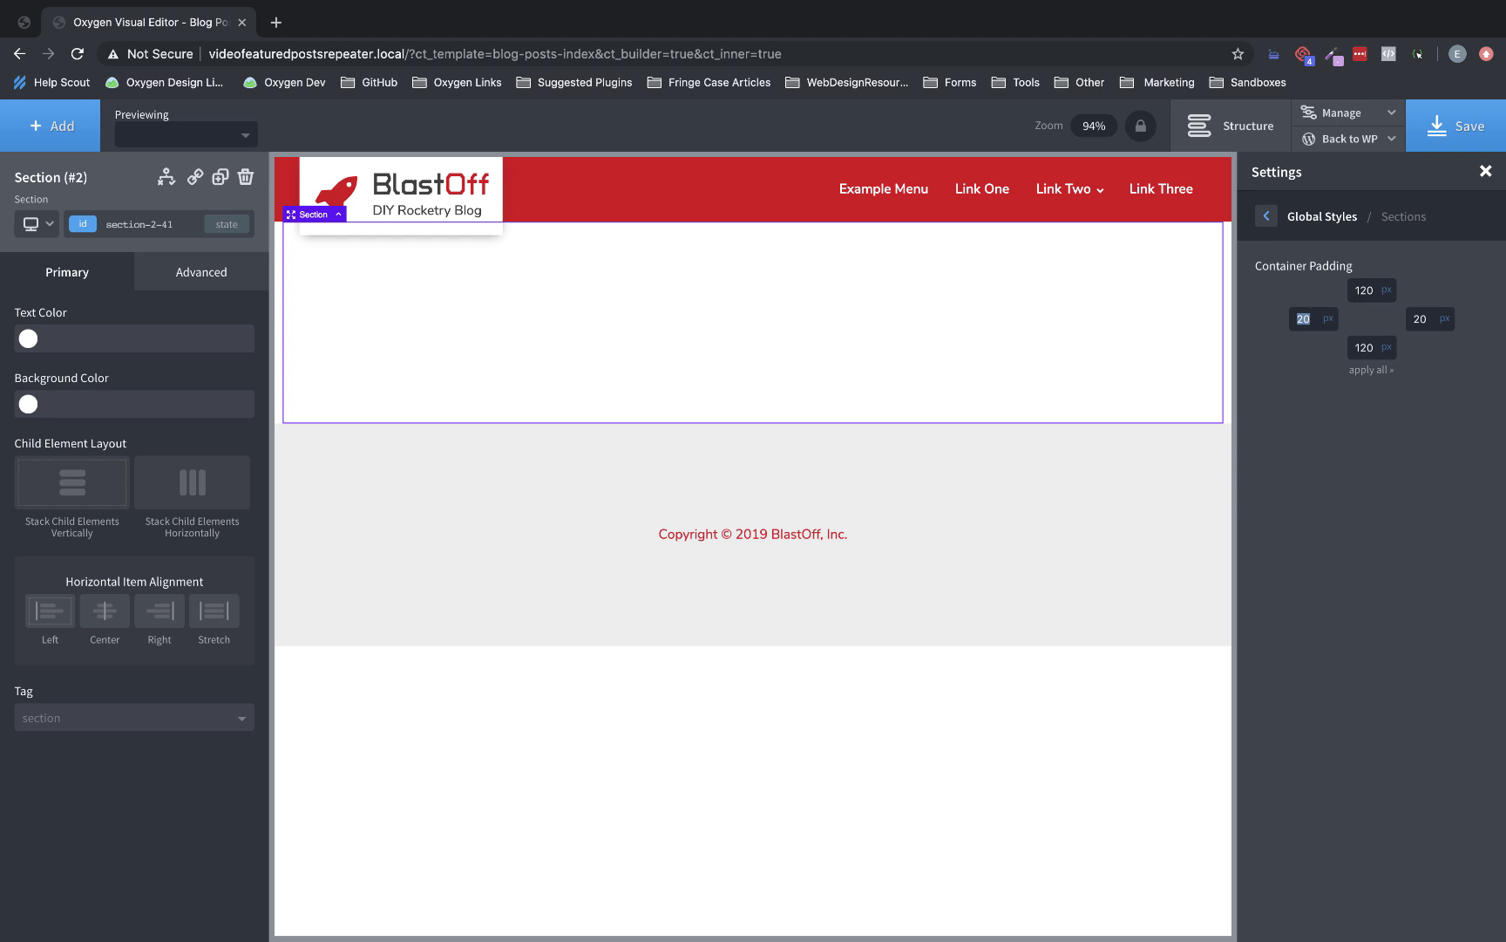
text(32)
double_click(1421, 320)
text(32)
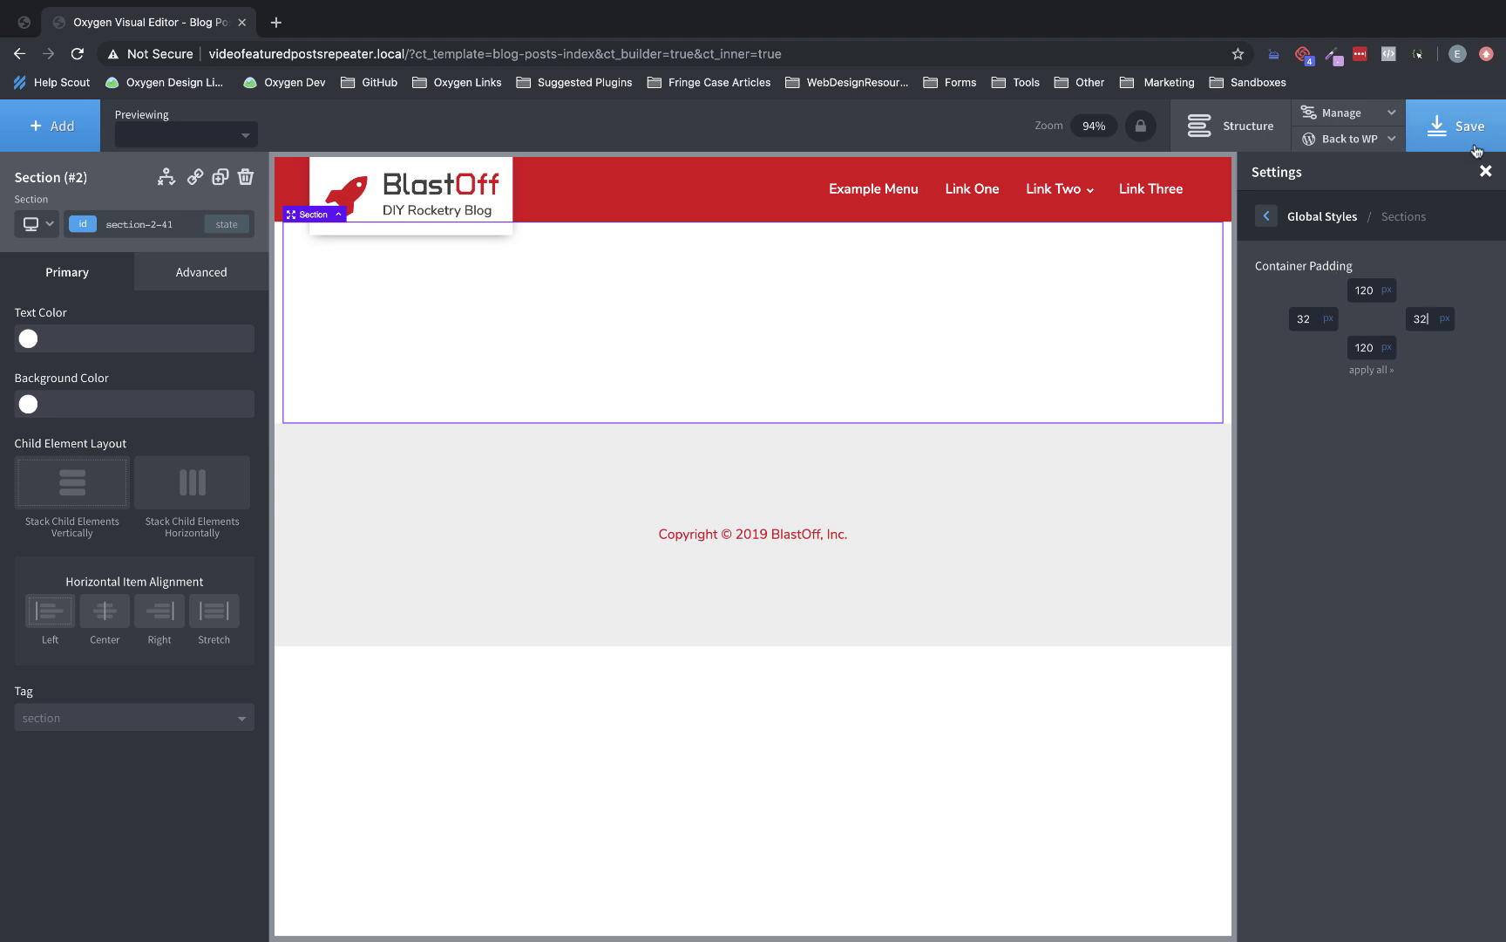
click(1486, 171)
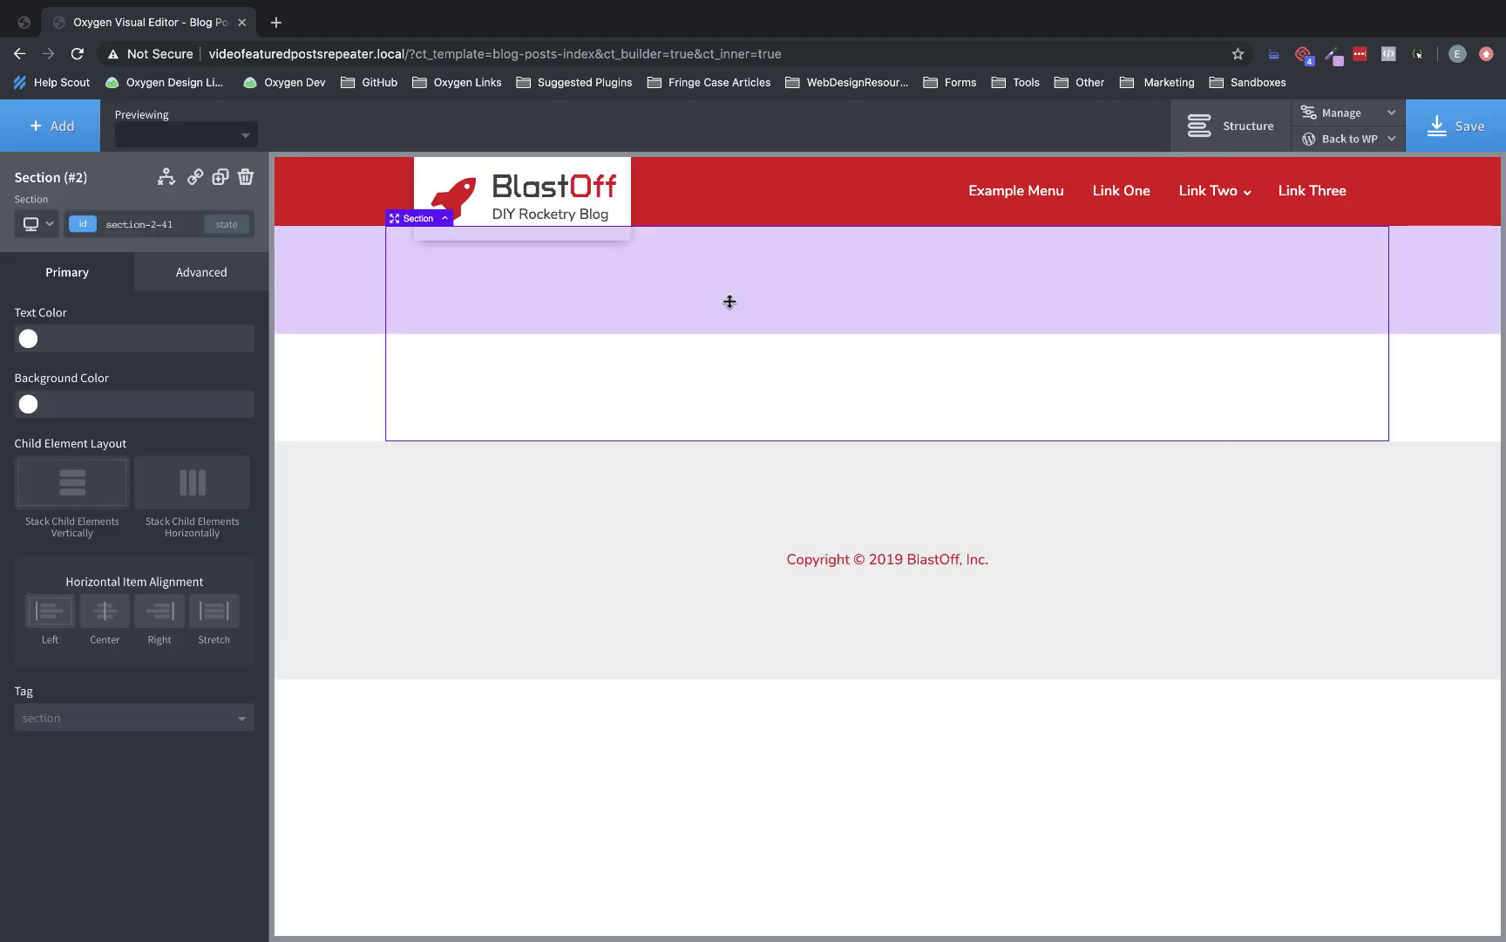
Find the Easy Posts component and add it inside the new section.
click(58, 130)
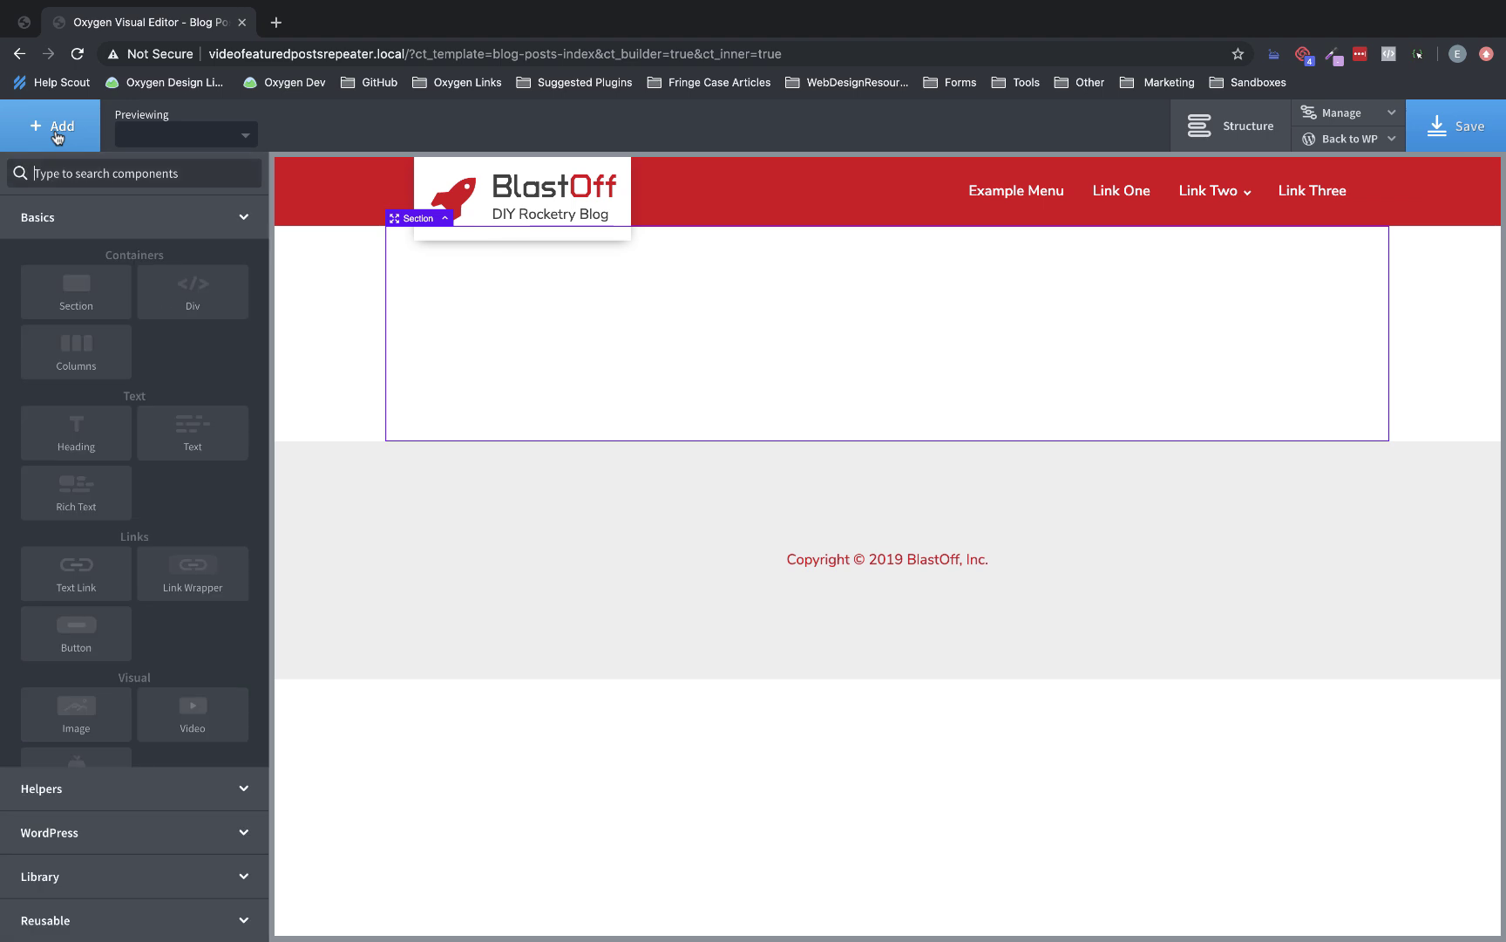
text(Easy Posts)
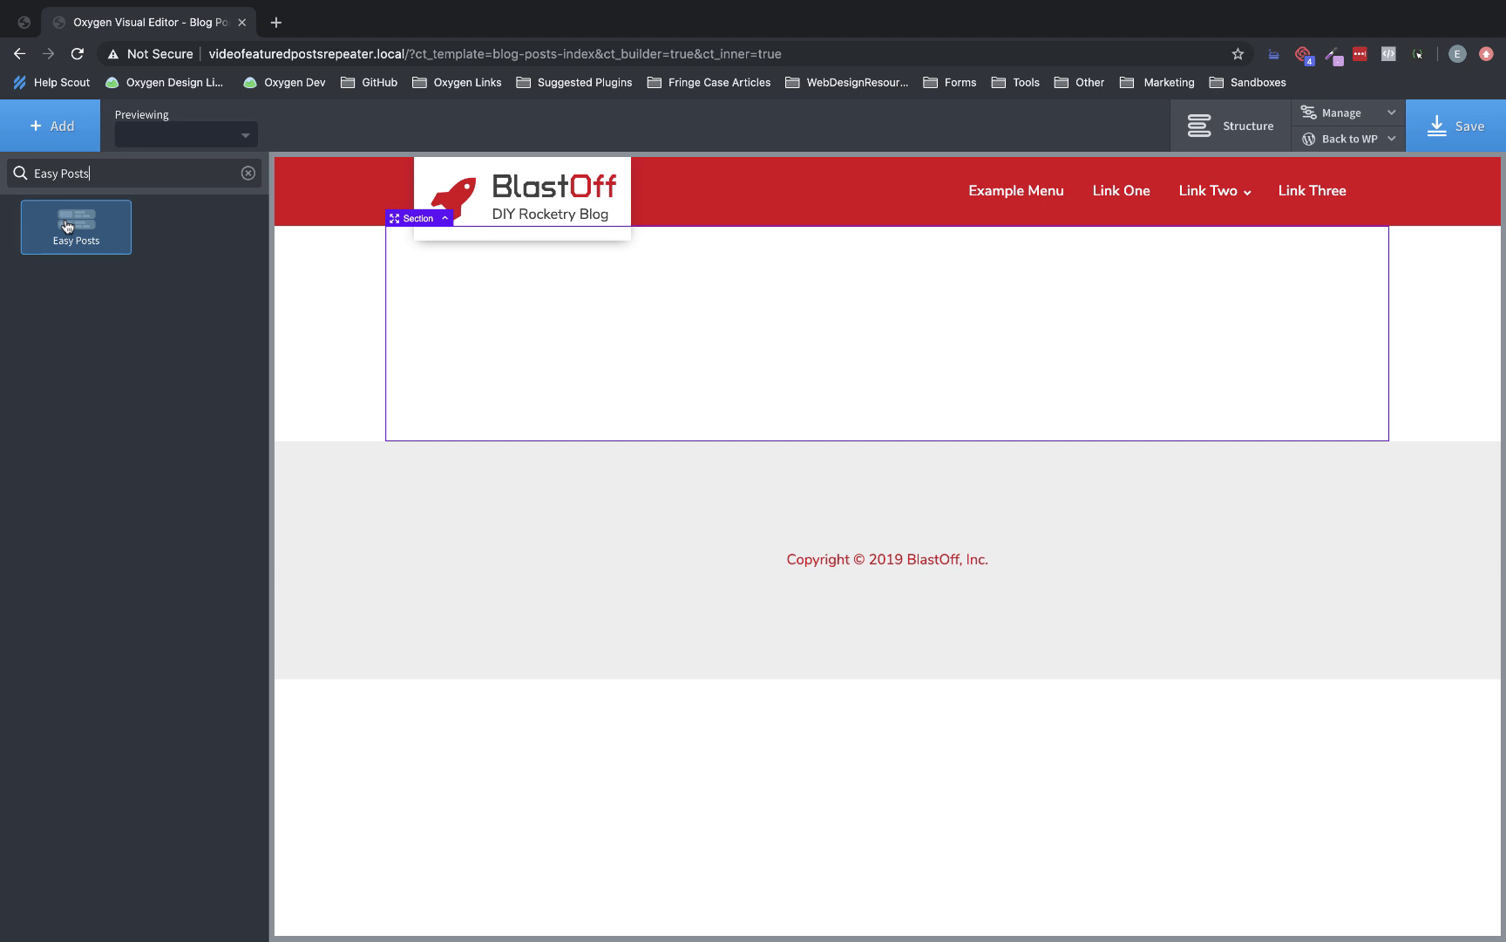
click(67, 226)
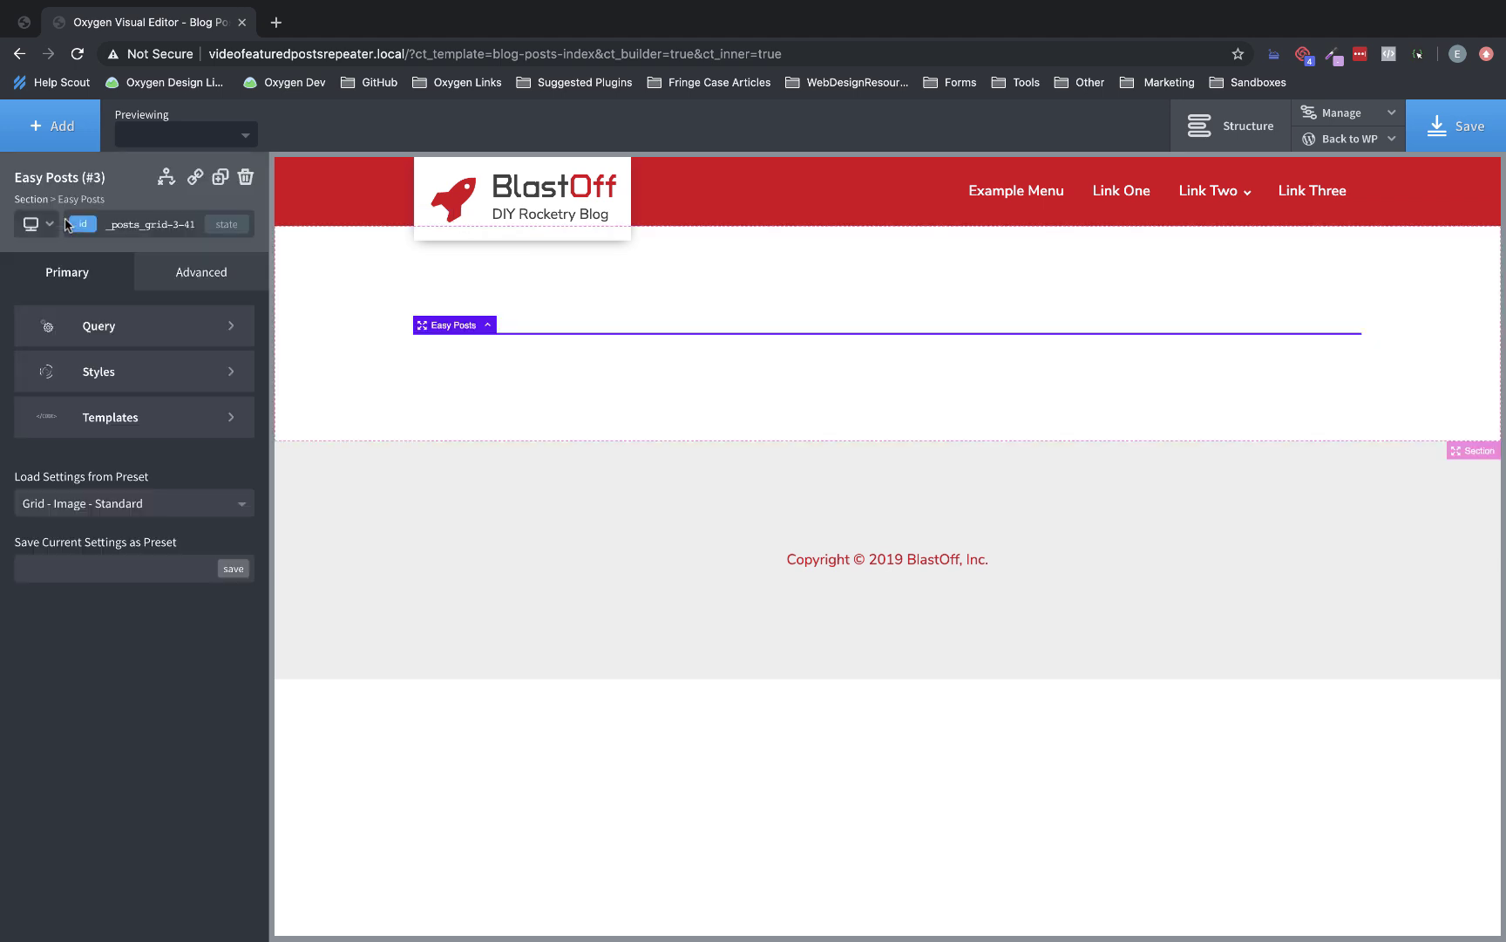
Give Easy Posts a custom query with the post type "post", apply it, and look over the listed posts.
click(142, 335)
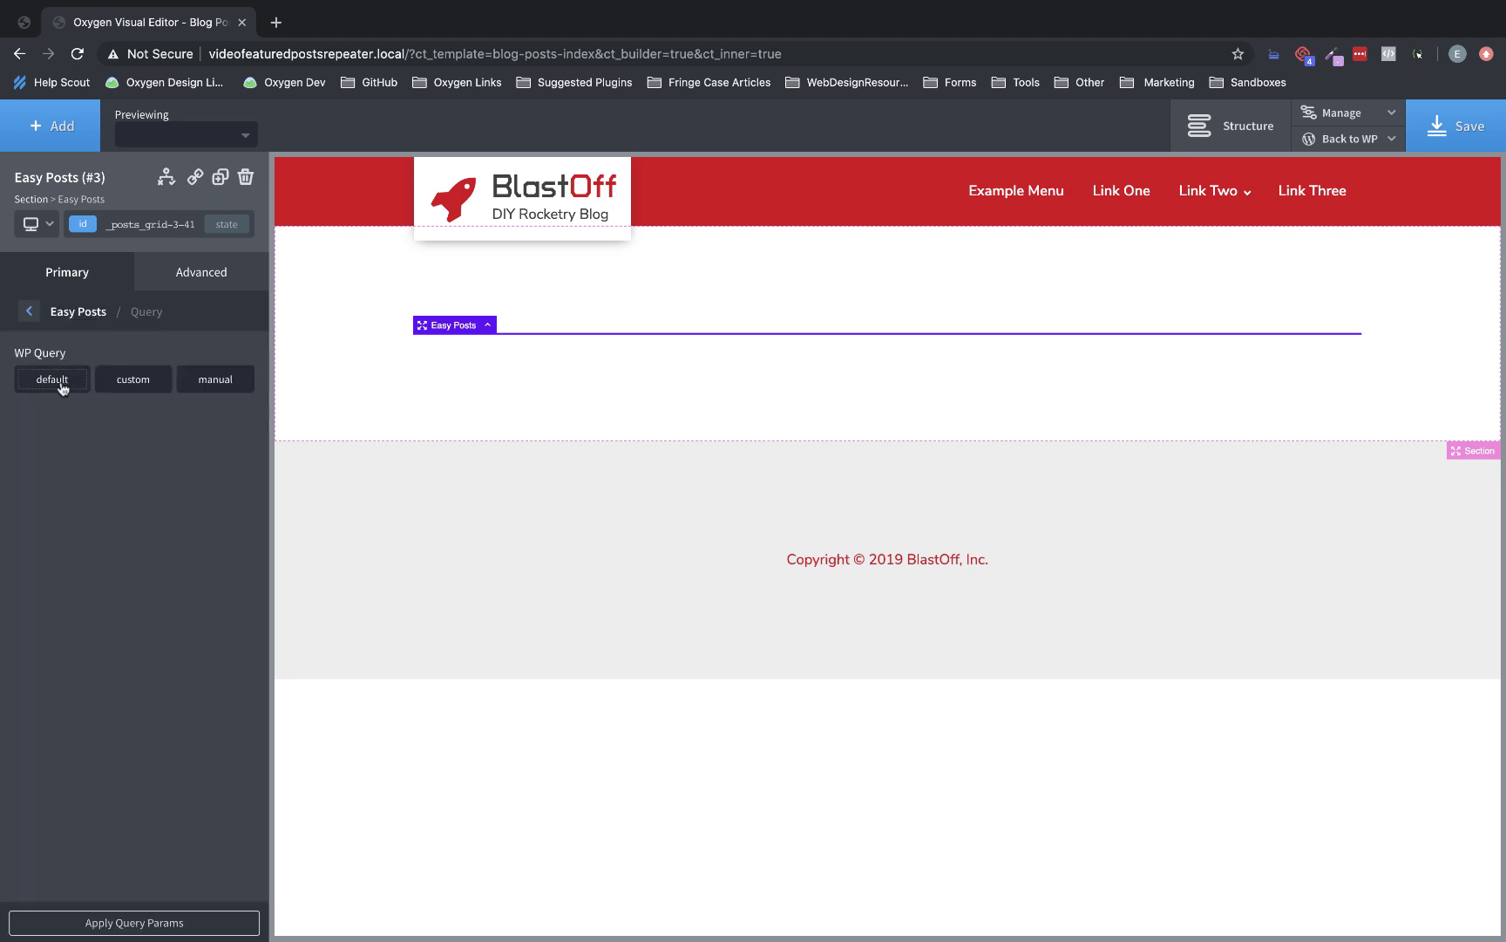
click(135, 384)
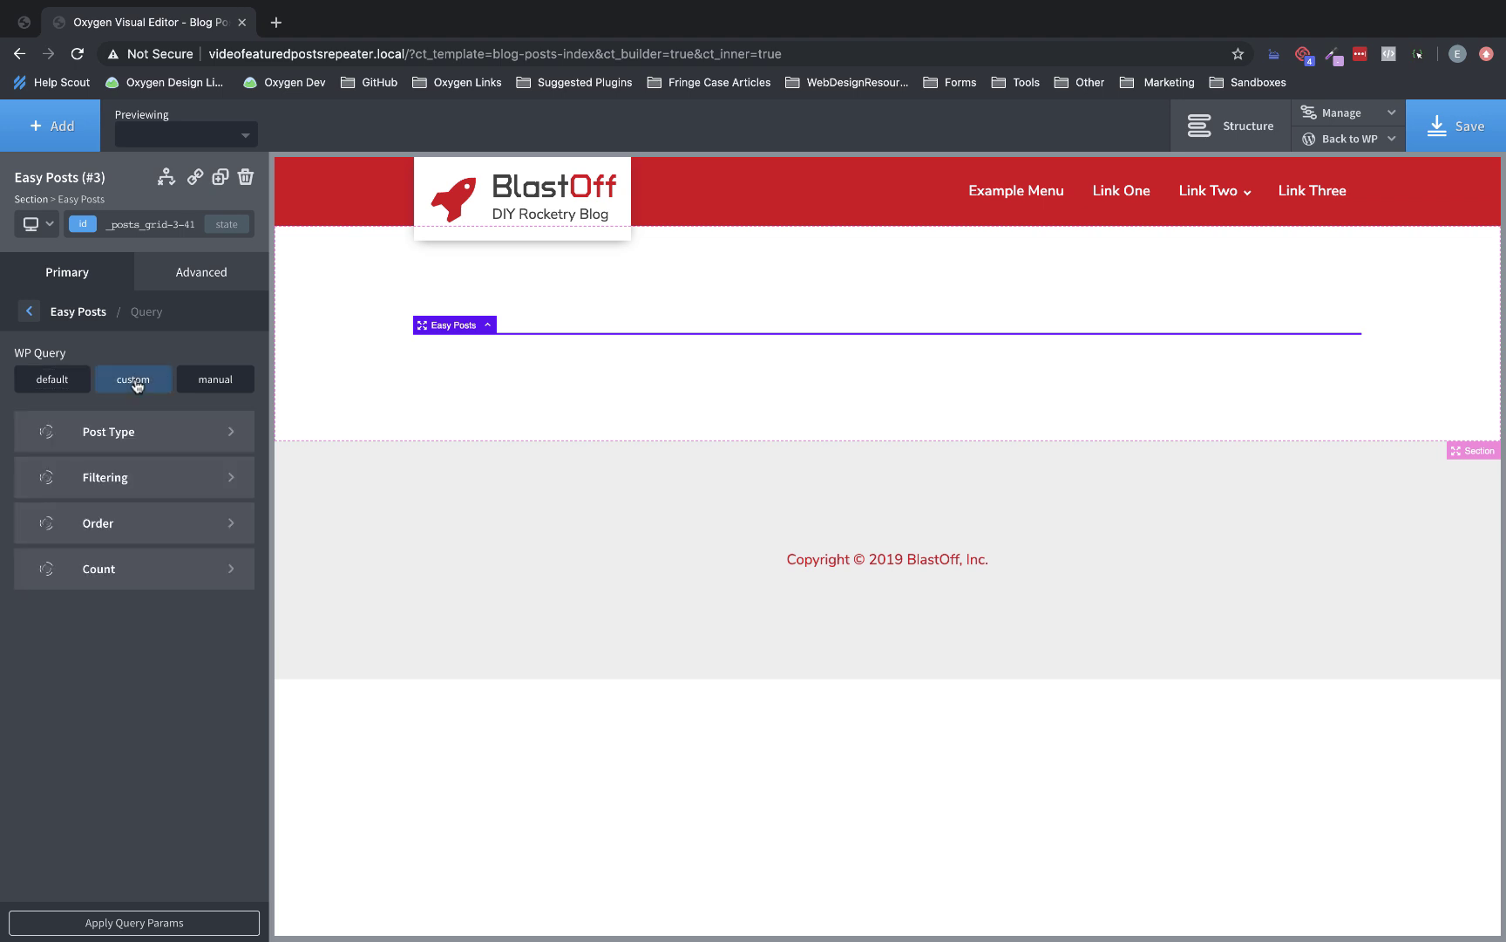
click(100, 433)
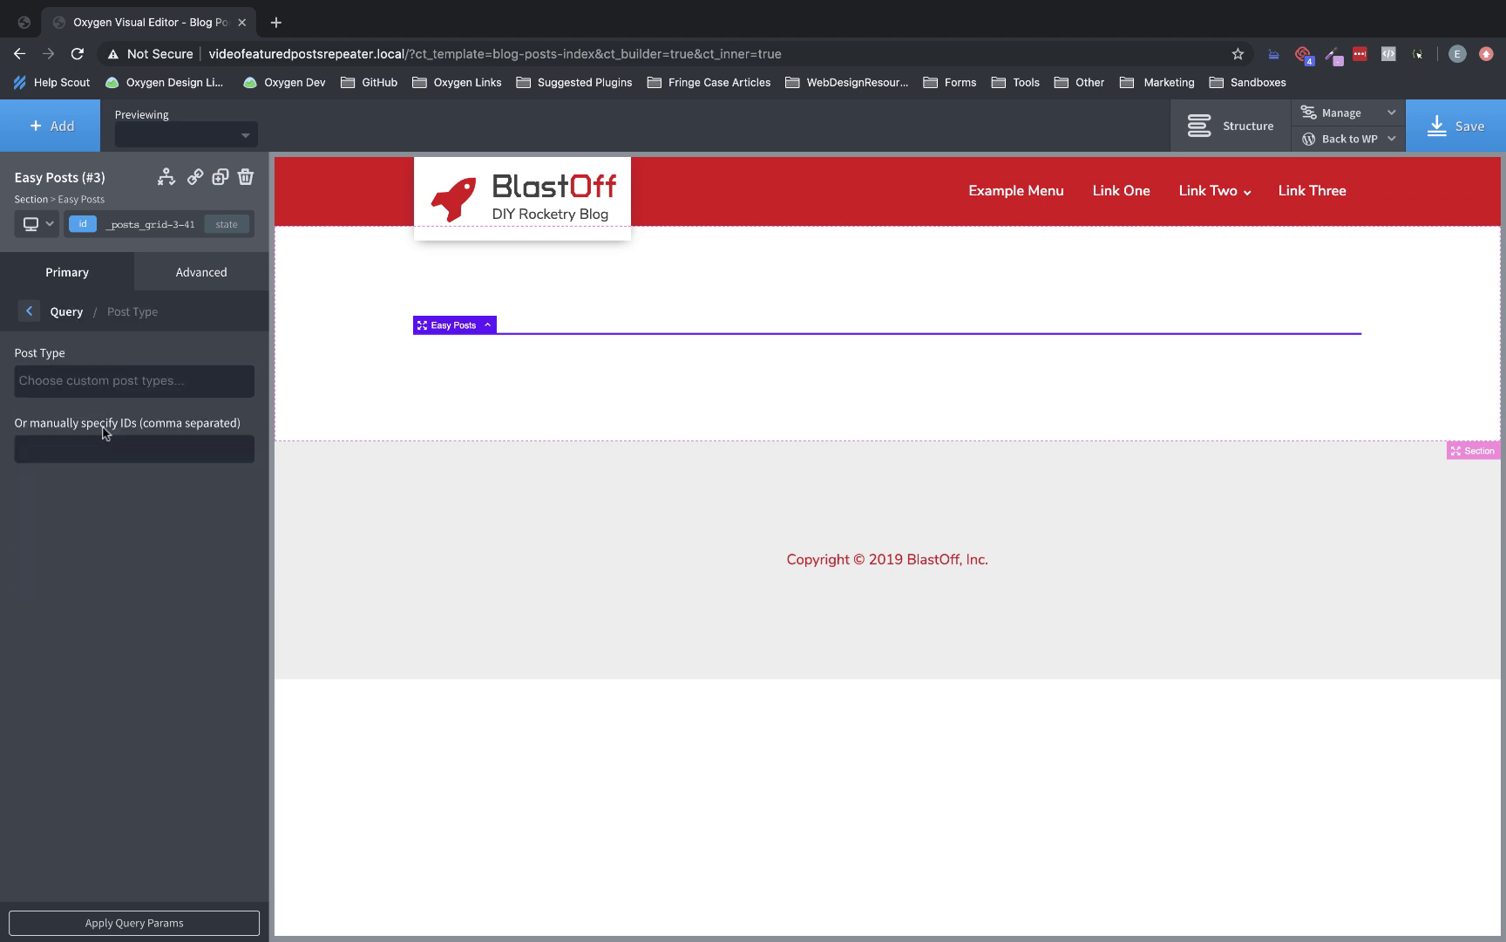
click(144, 380)
text(post)
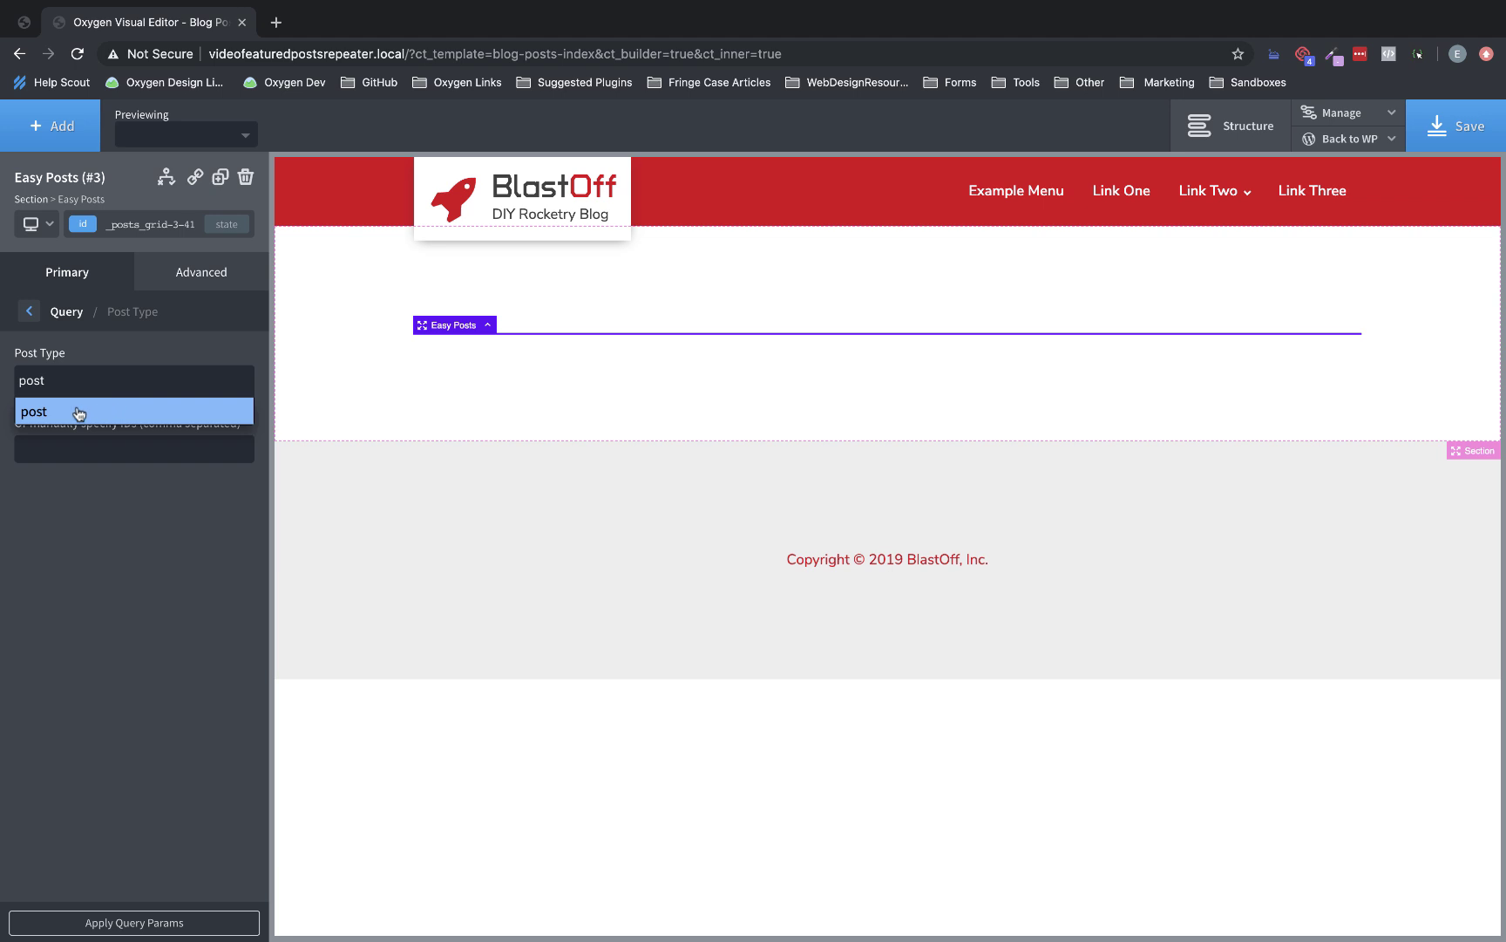
click(79, 412)
click(151, 926)
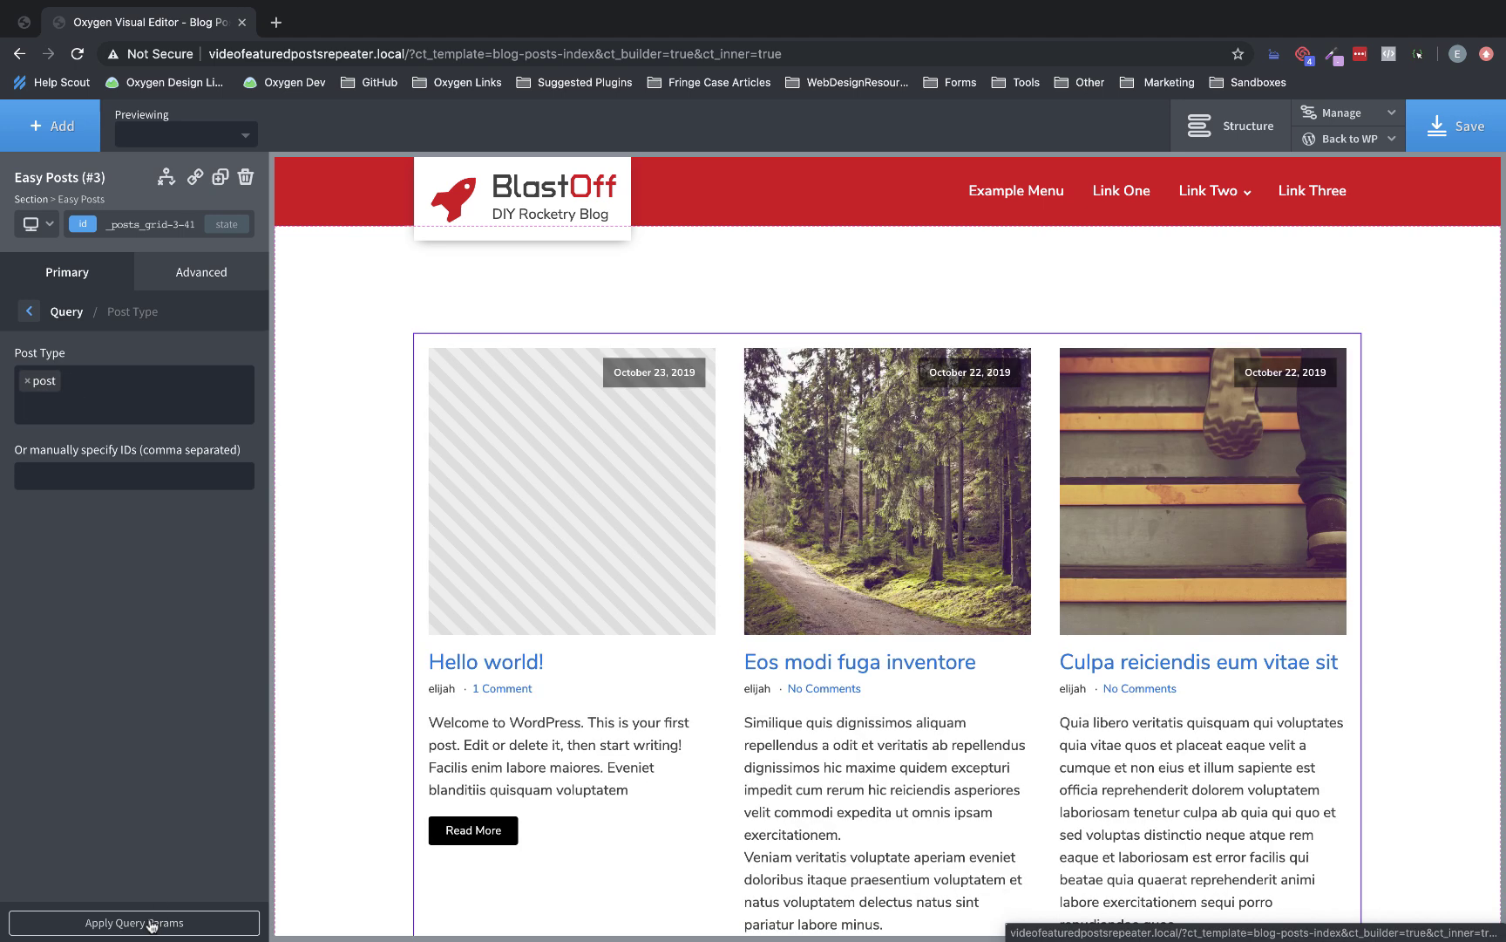
scroll(916, 481, down, 15)
scroll(917, 436, up, 14)
scroll(917, 482, up, 2)
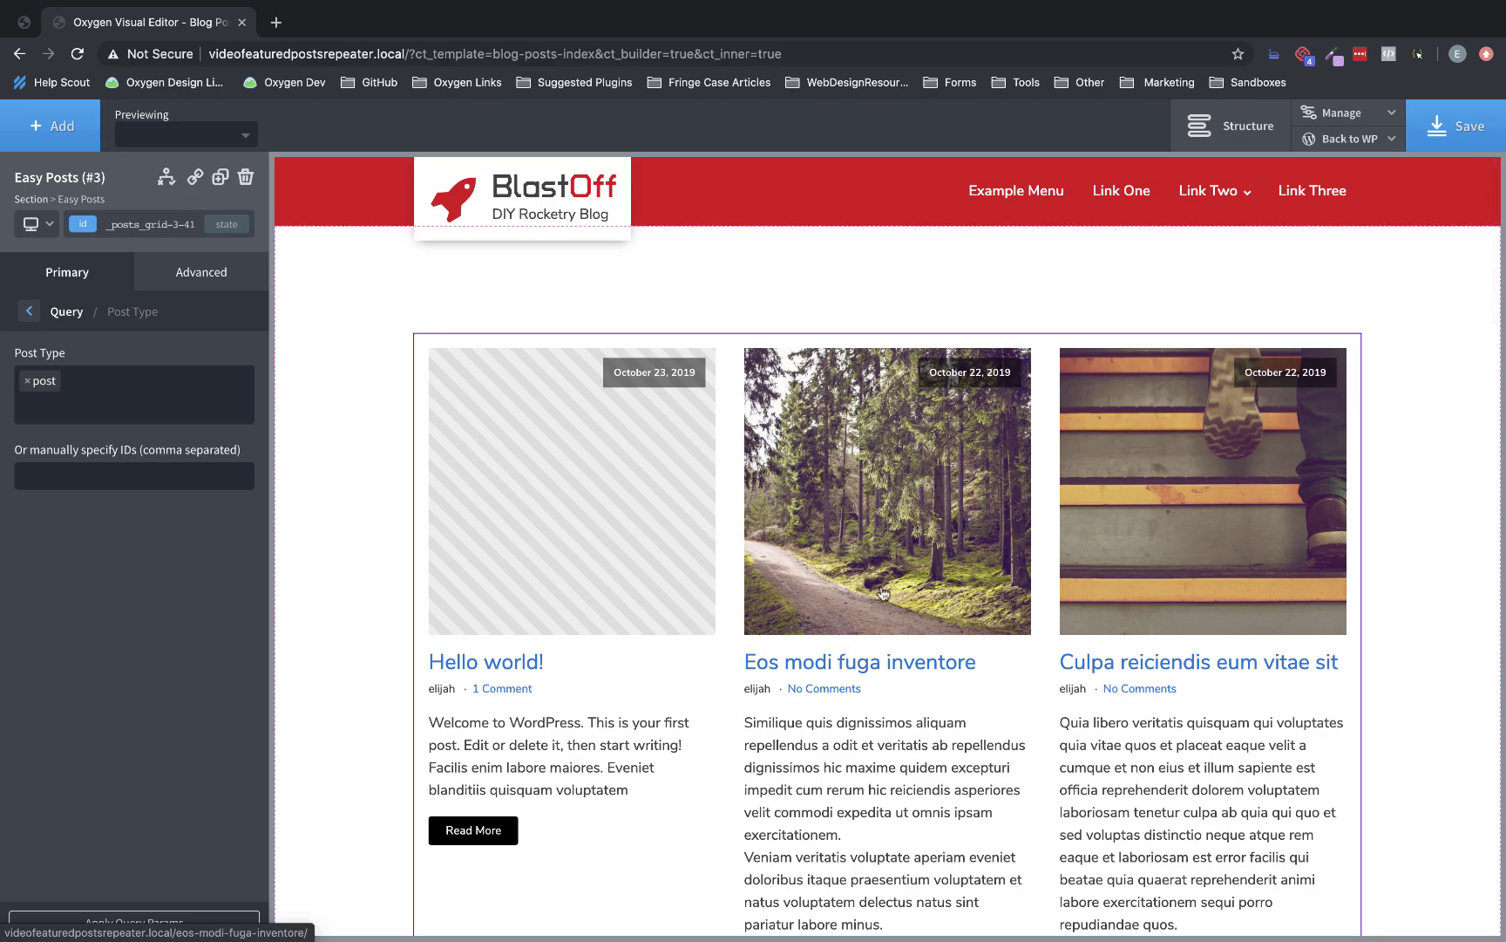
scroll(880, 591, down, 6)
scroll(880, 591, down, 6)
scroll(880, 584, up, 12)
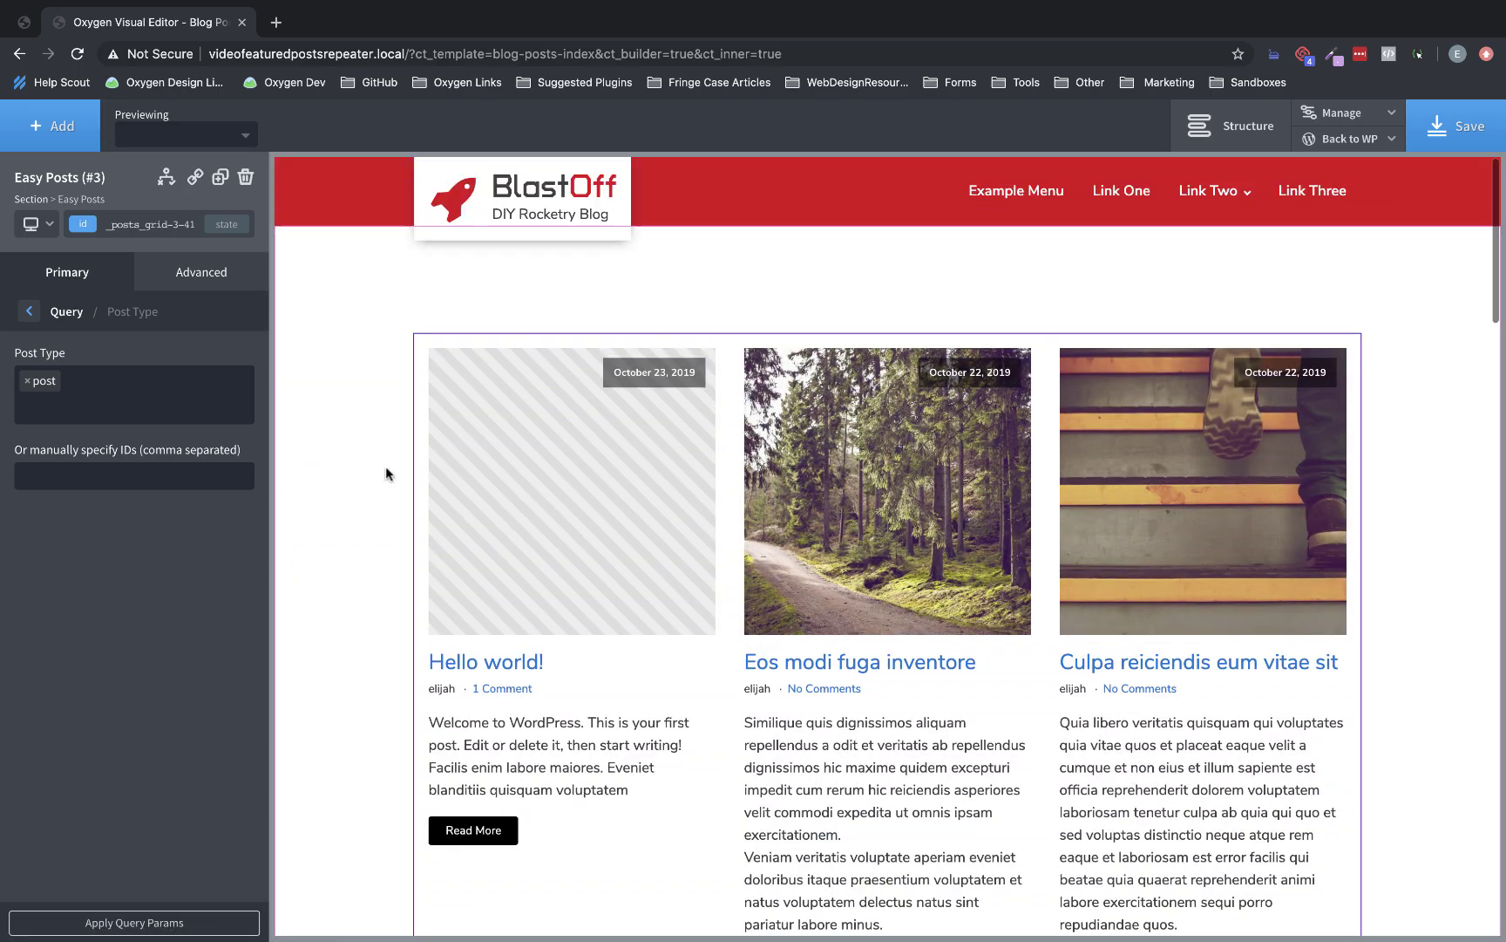
Try the "Grid - Image w/ Animated Dark Gradient Overlay" preset on Easy Posts and look over the grid.
click(28, 312)
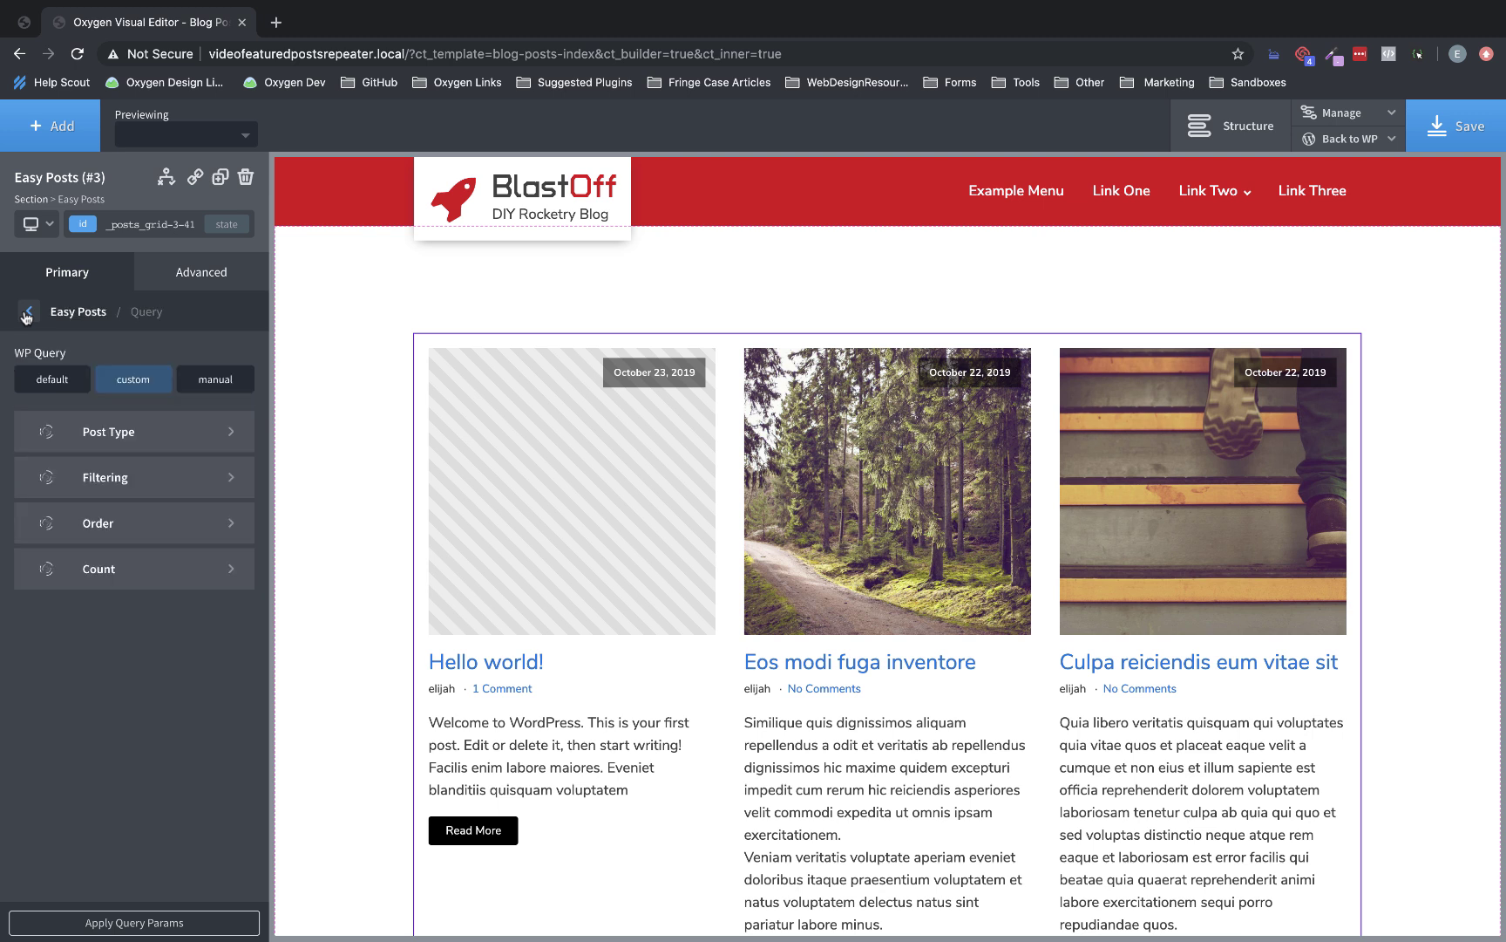
click(27, 312)
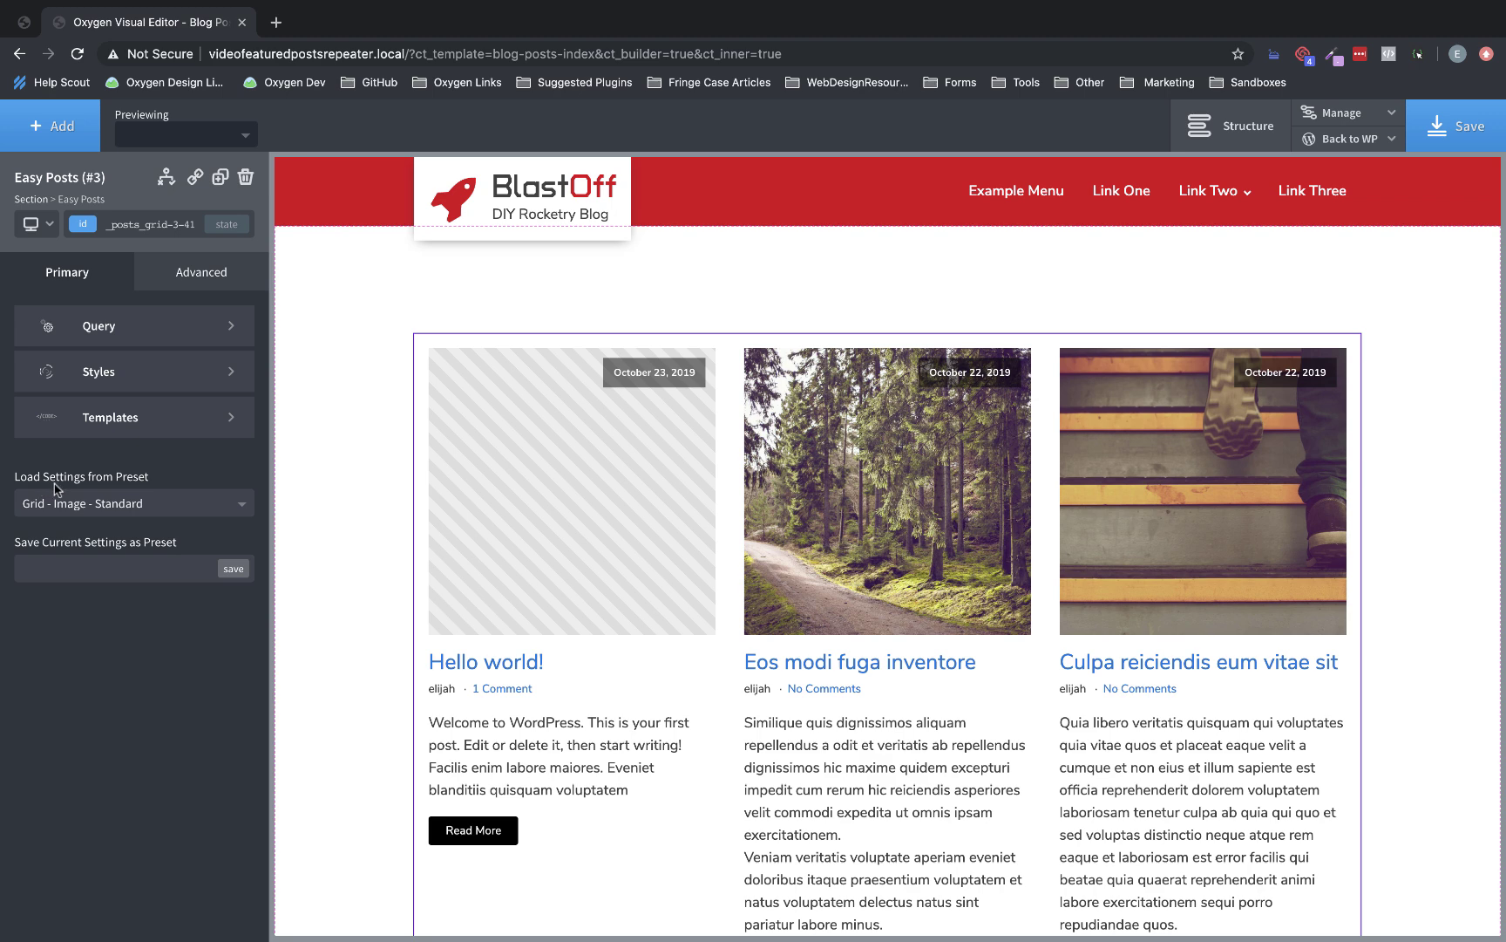
click(149, 507)
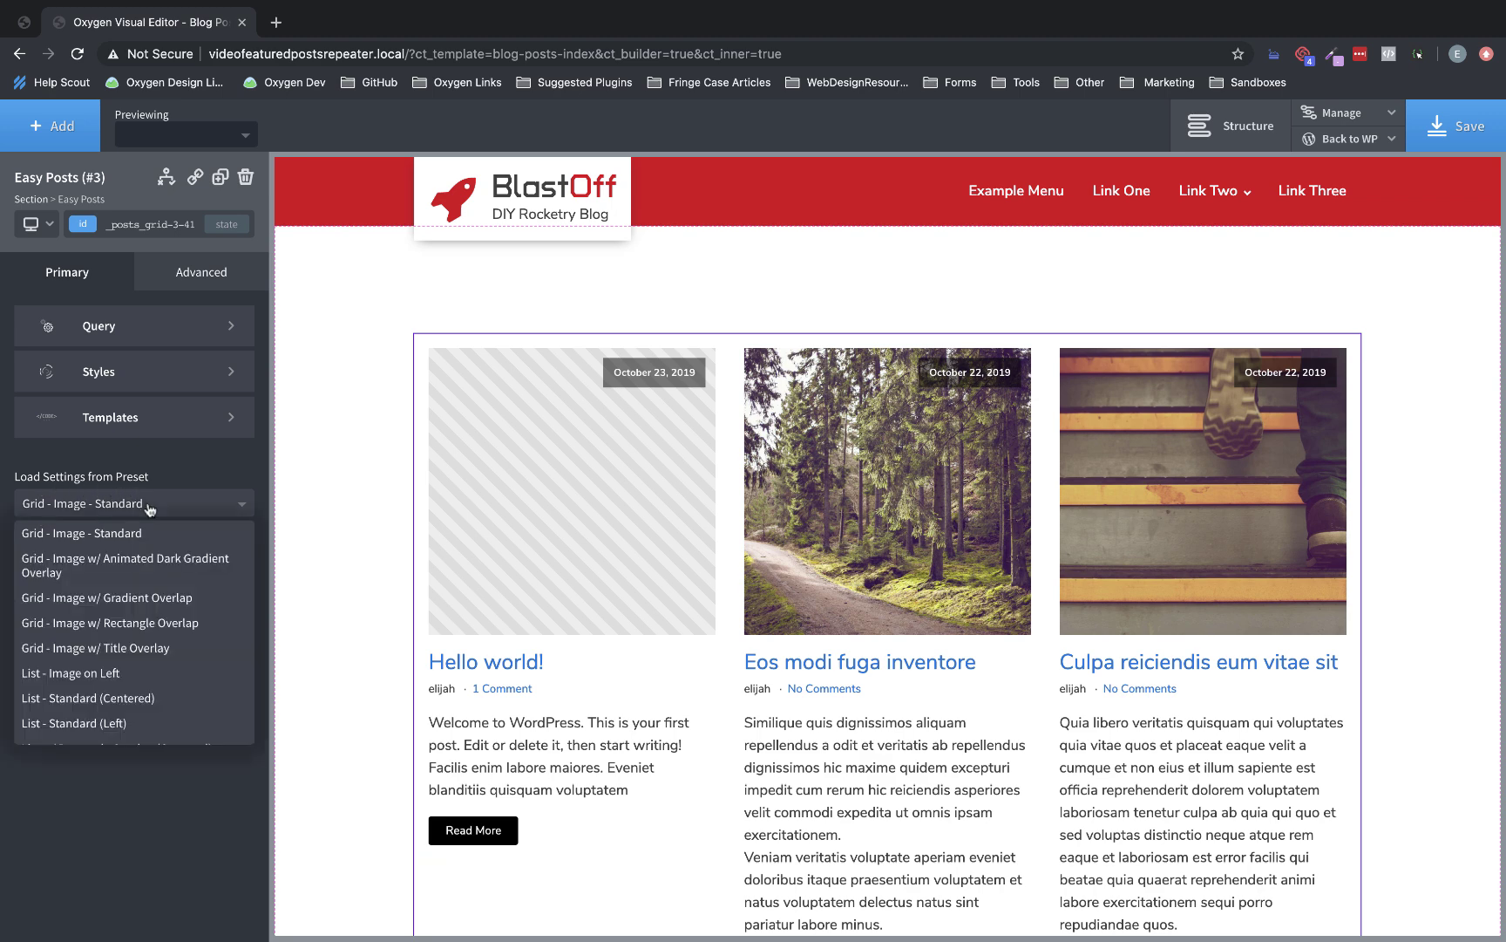
scroll(209, 568, down, 2)
scroll(208, 572, up, 2)
click(172, 567)
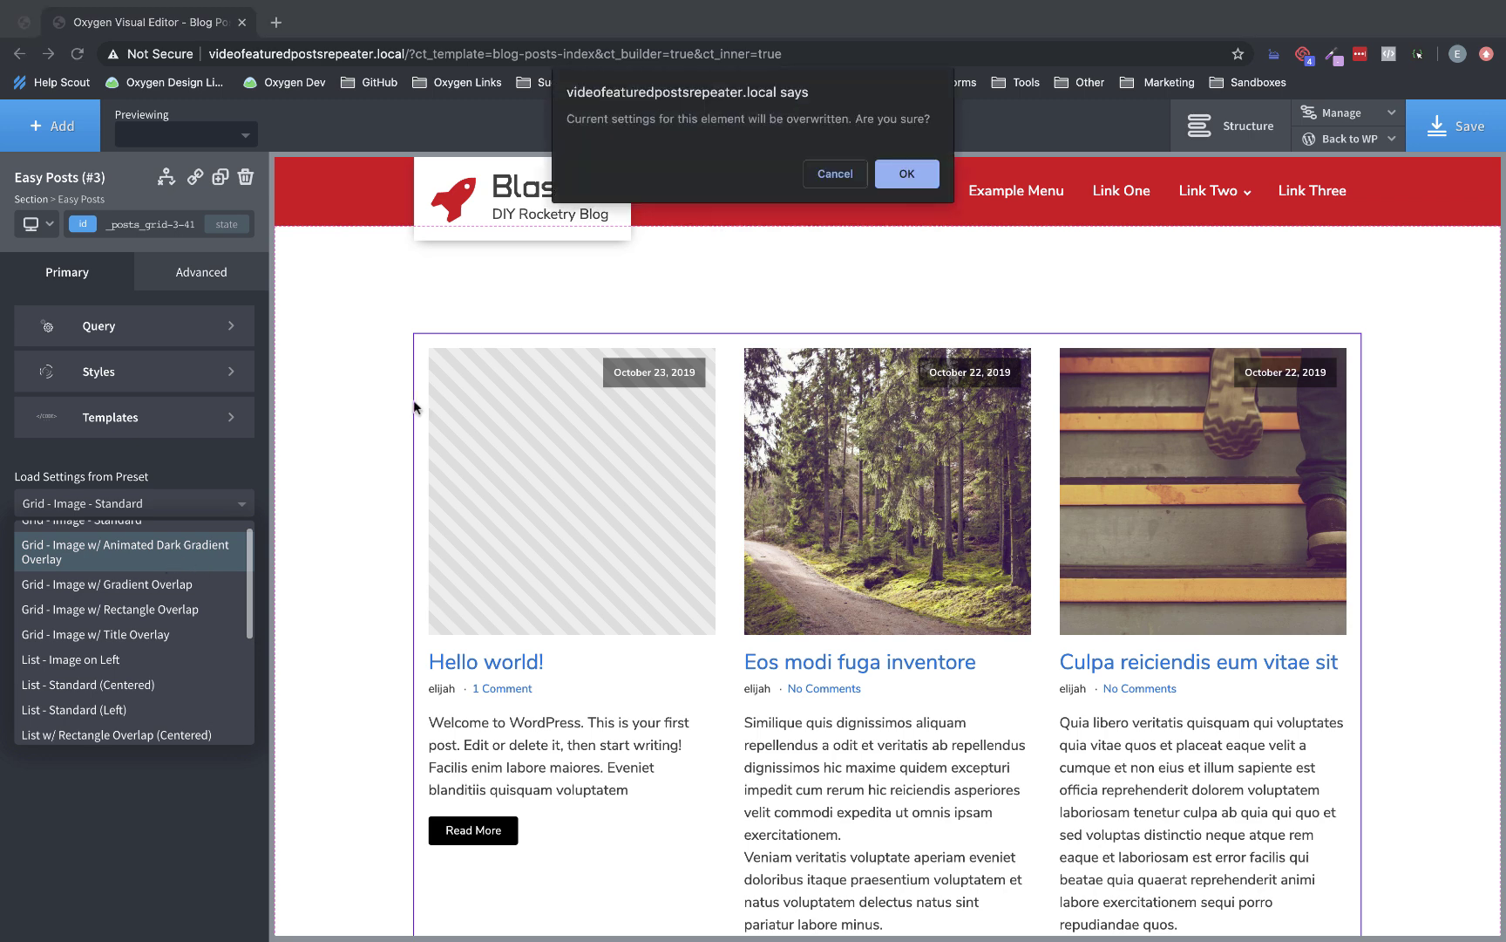
click(906, 170)
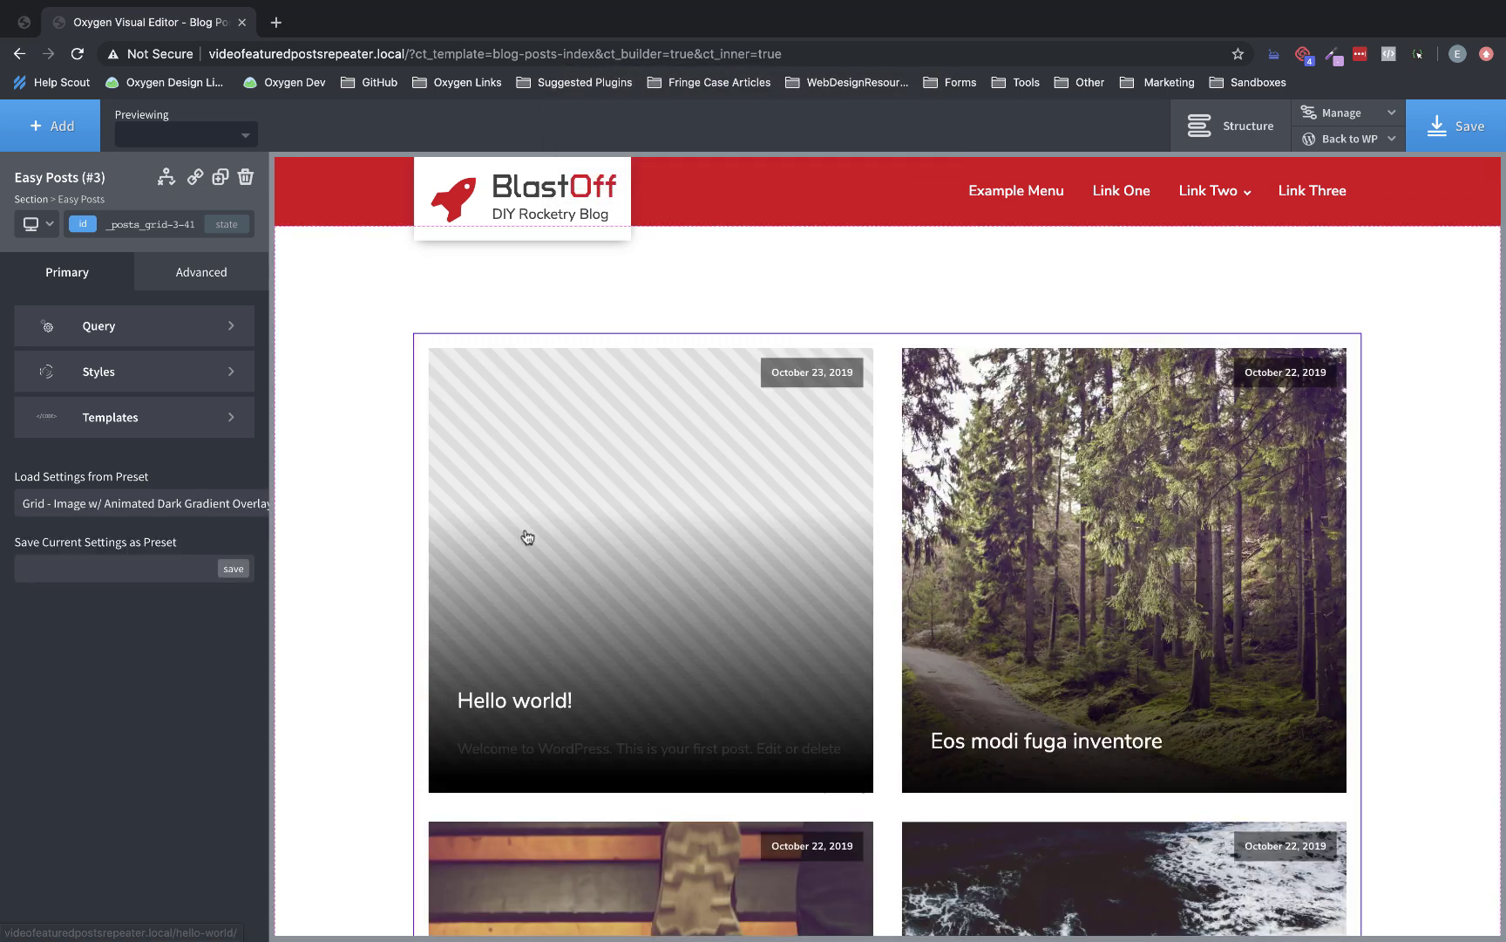
scroll(525, 534, down, 2)
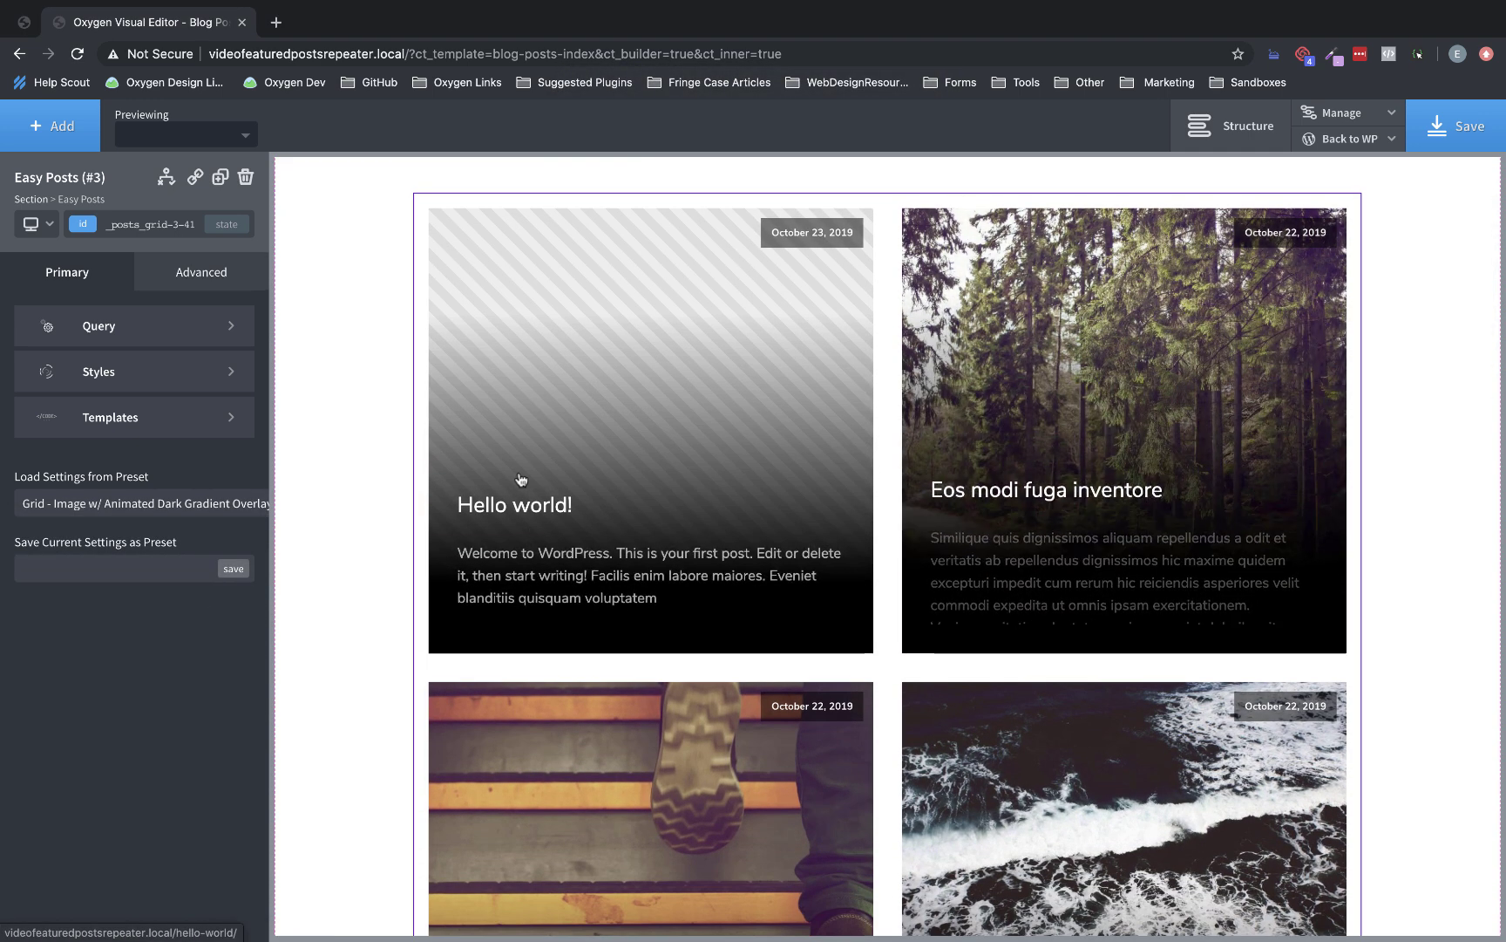
scroll(1058, 789, down, 2)
scroll(1057, 789, down, 4)
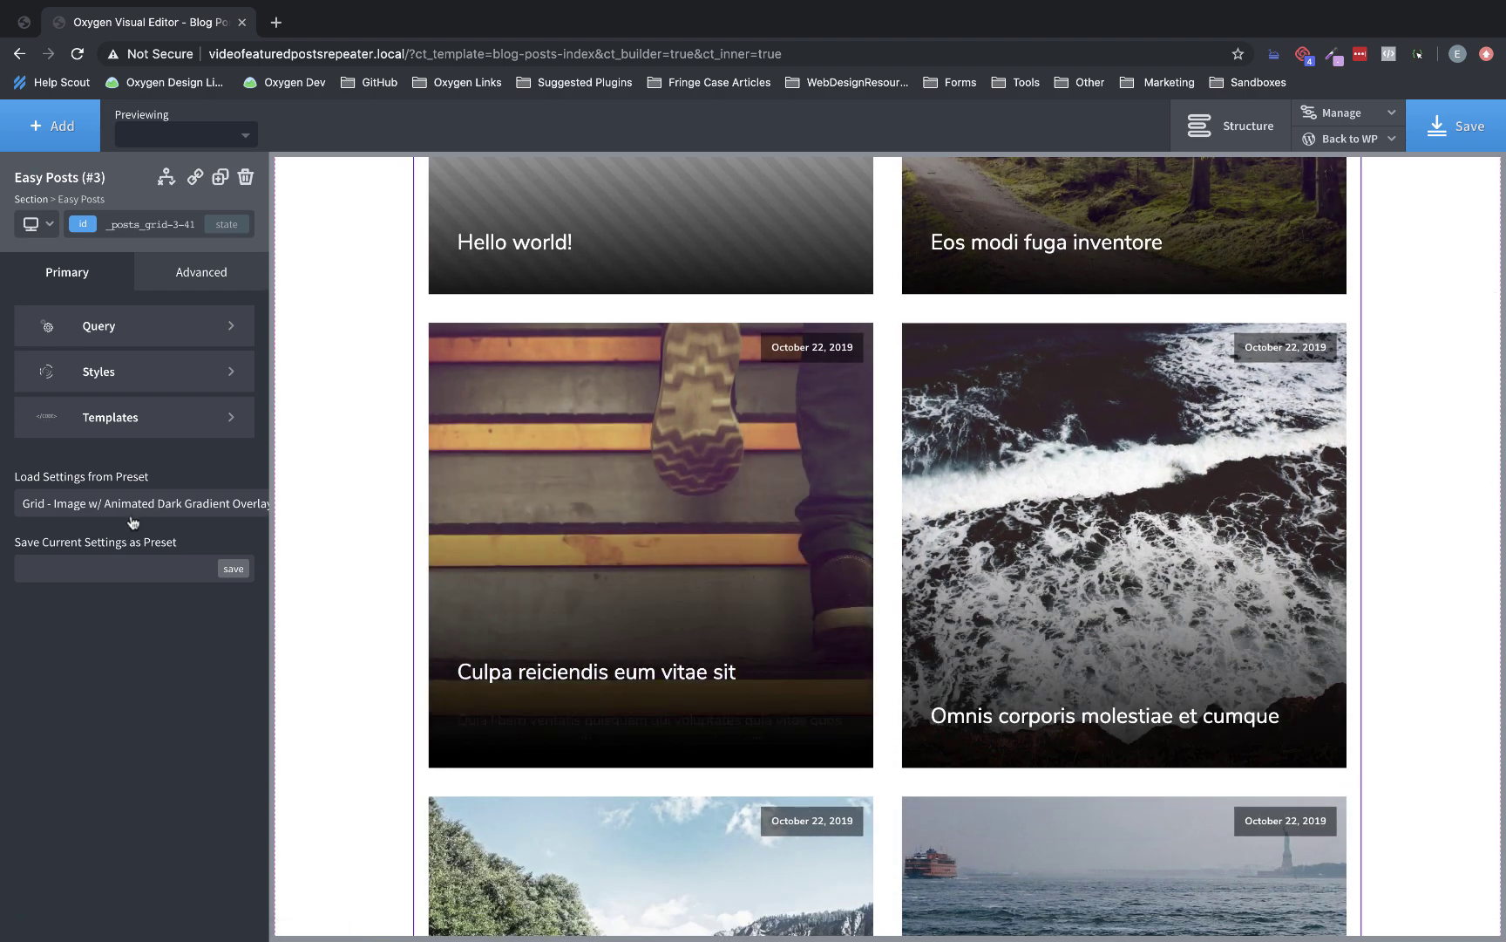
Load the "Grid - Image w/ Gradient Overlap" preset for Easy Posts, accept overwriting the settings, and review the layout.
click(91, 511)
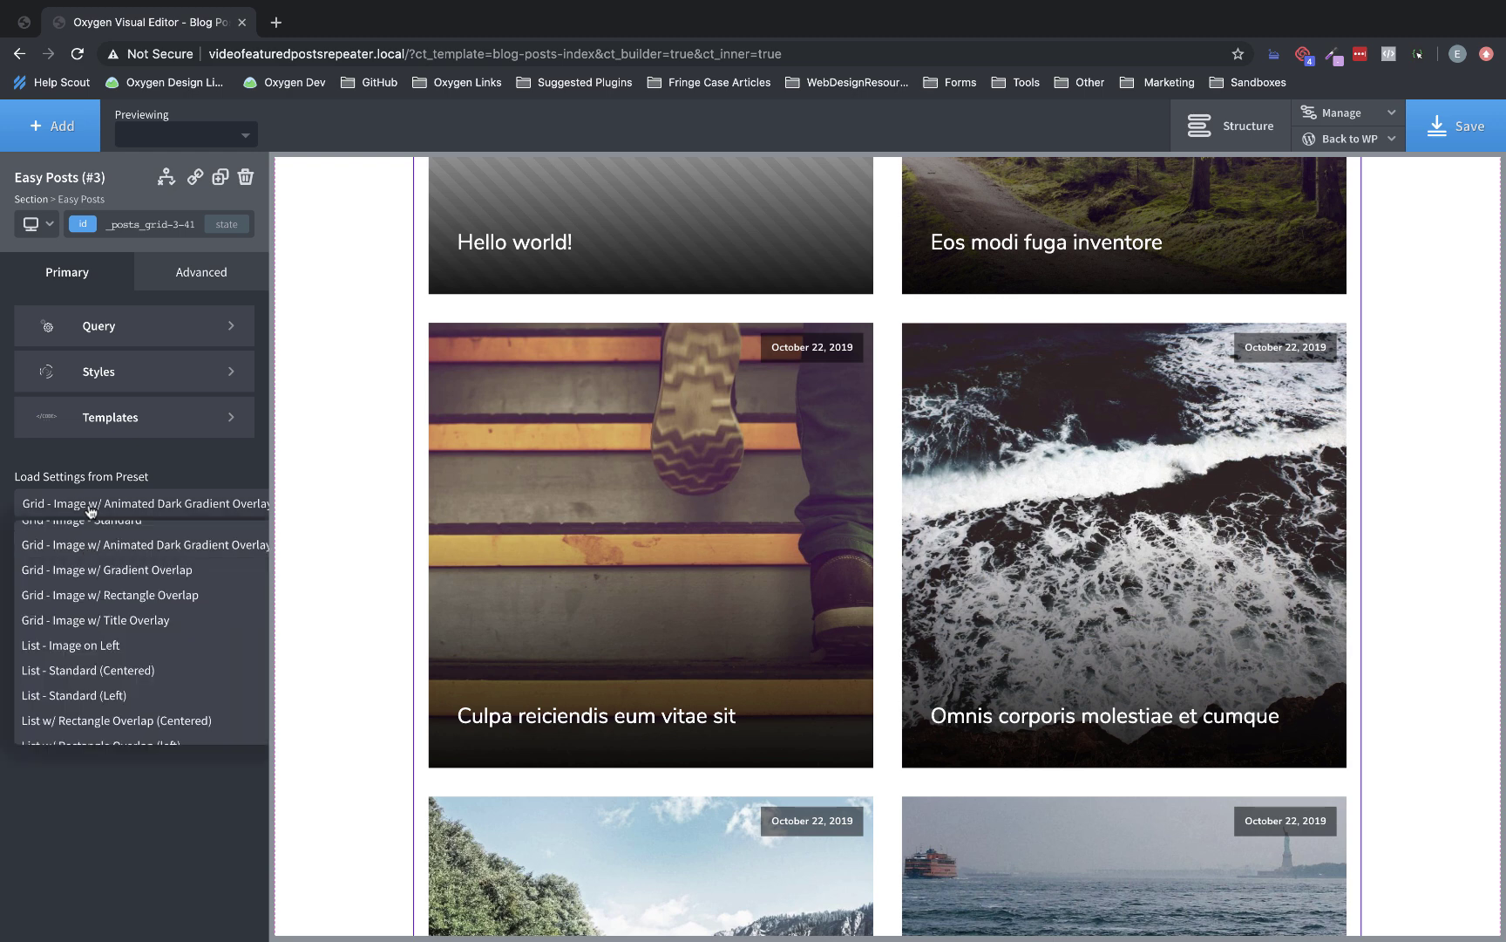
click(98, 571)
click(916, 181)
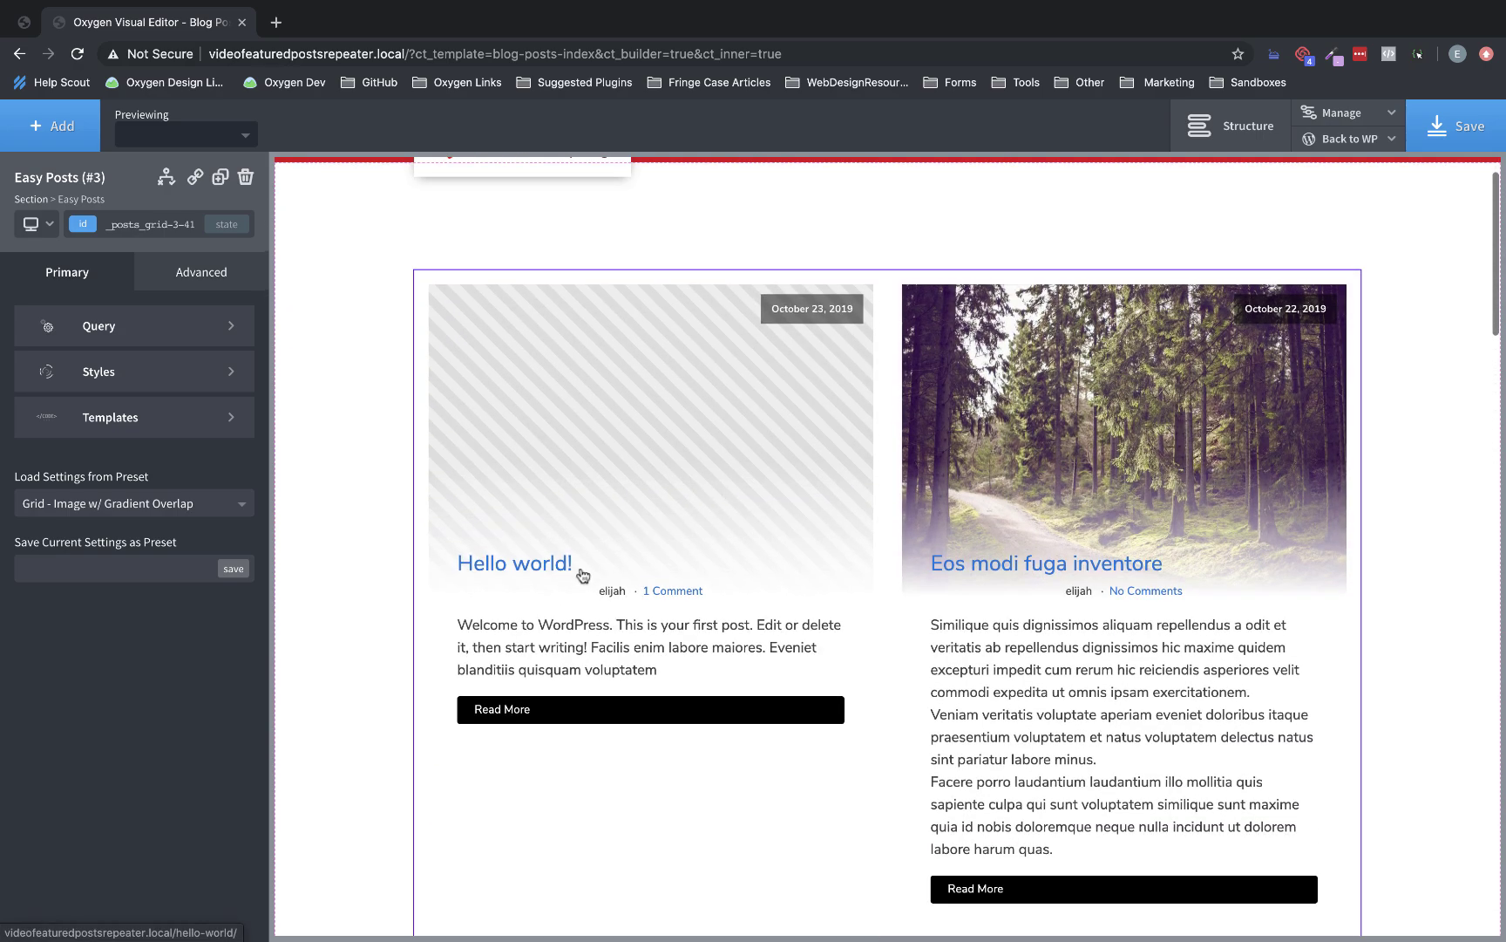
scroll(980, 513, down, 5)
scroll(980, 514, up, 4)
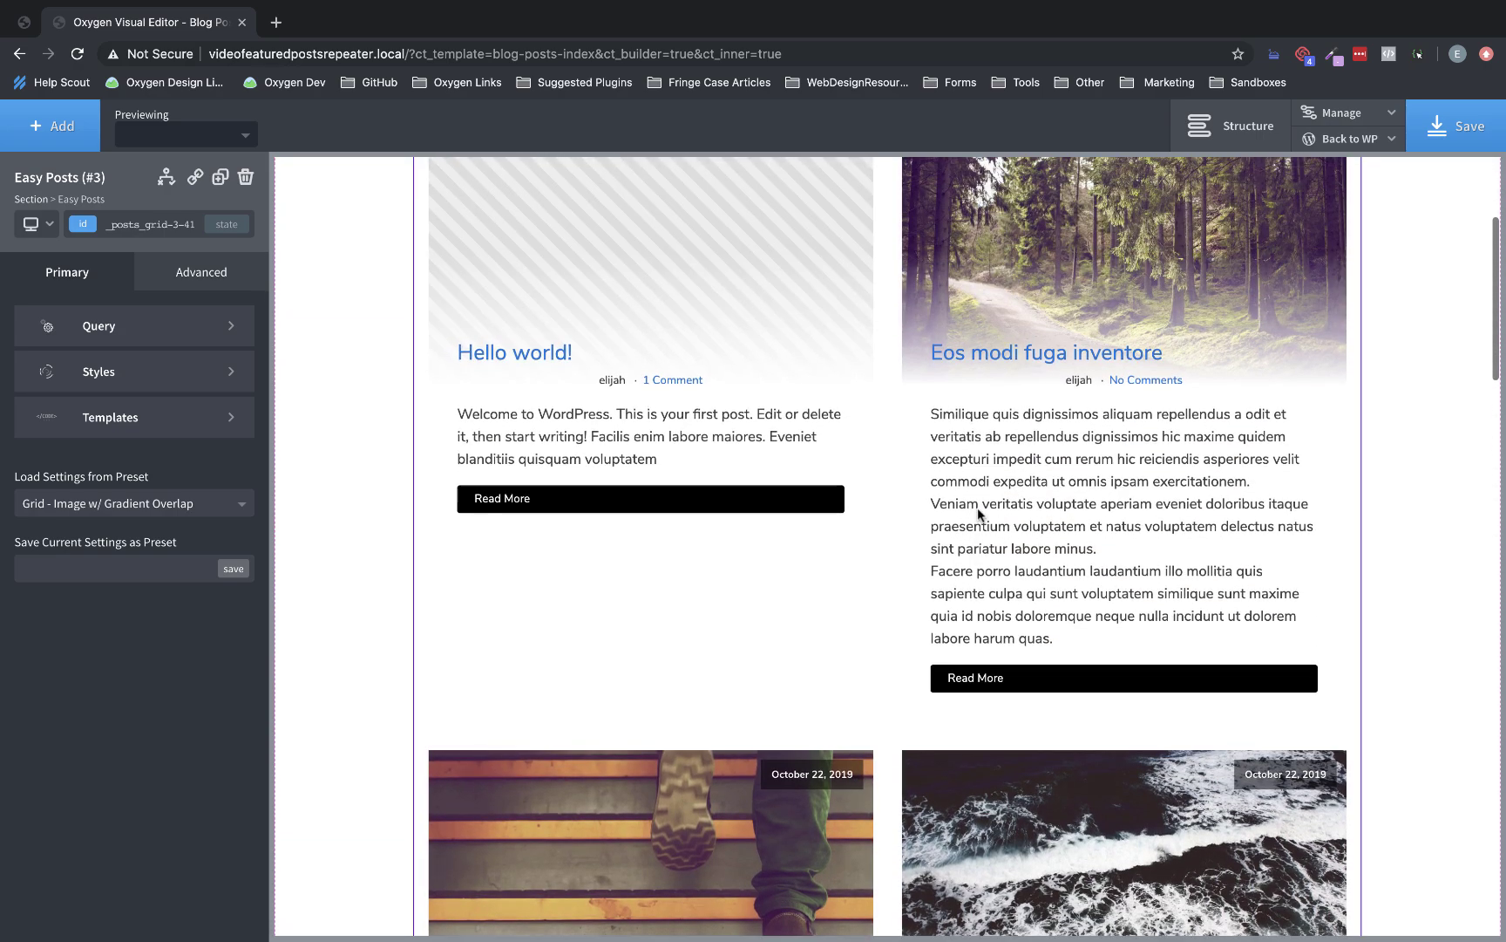
scroll(977, 514, up, 1)
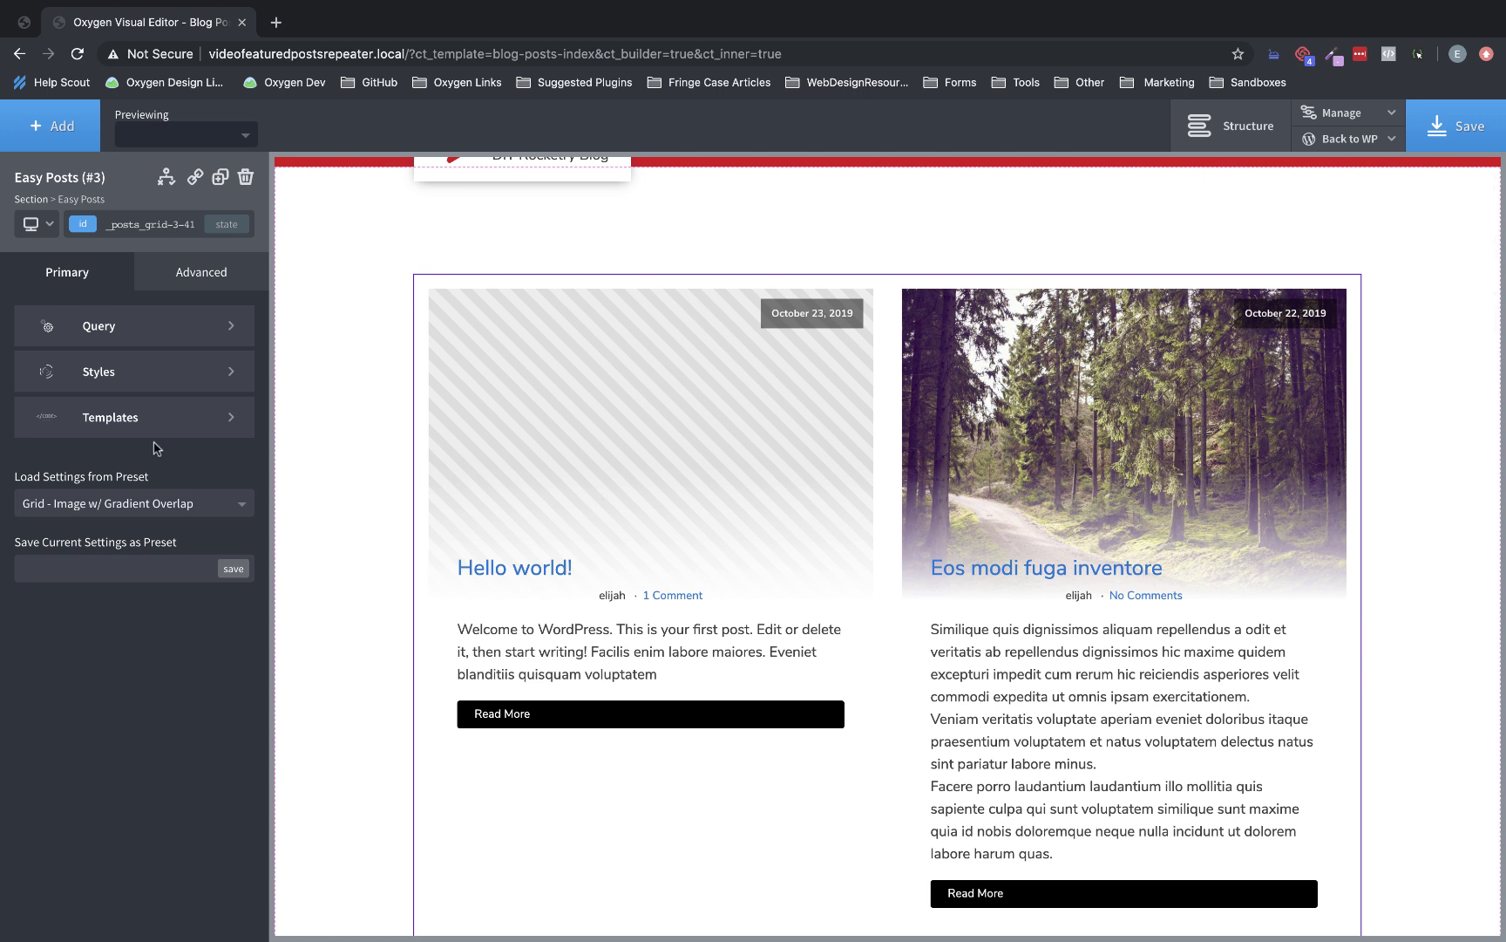
Set the Easy Posts title color to the global color boldred.
click(127, 389)
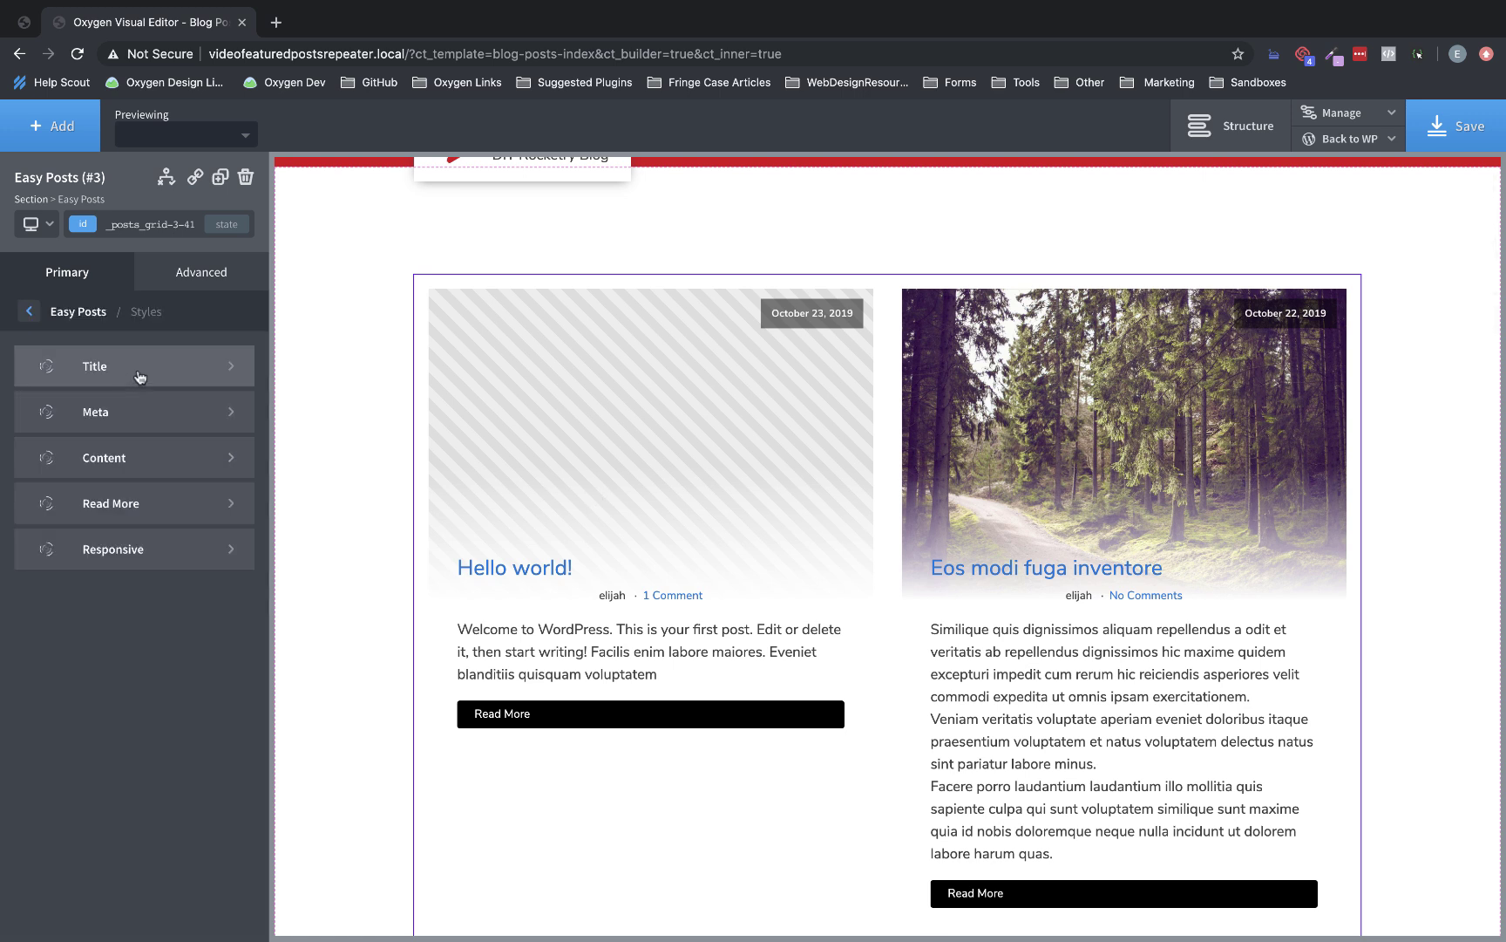
click(137, 371)
click(28, 444)
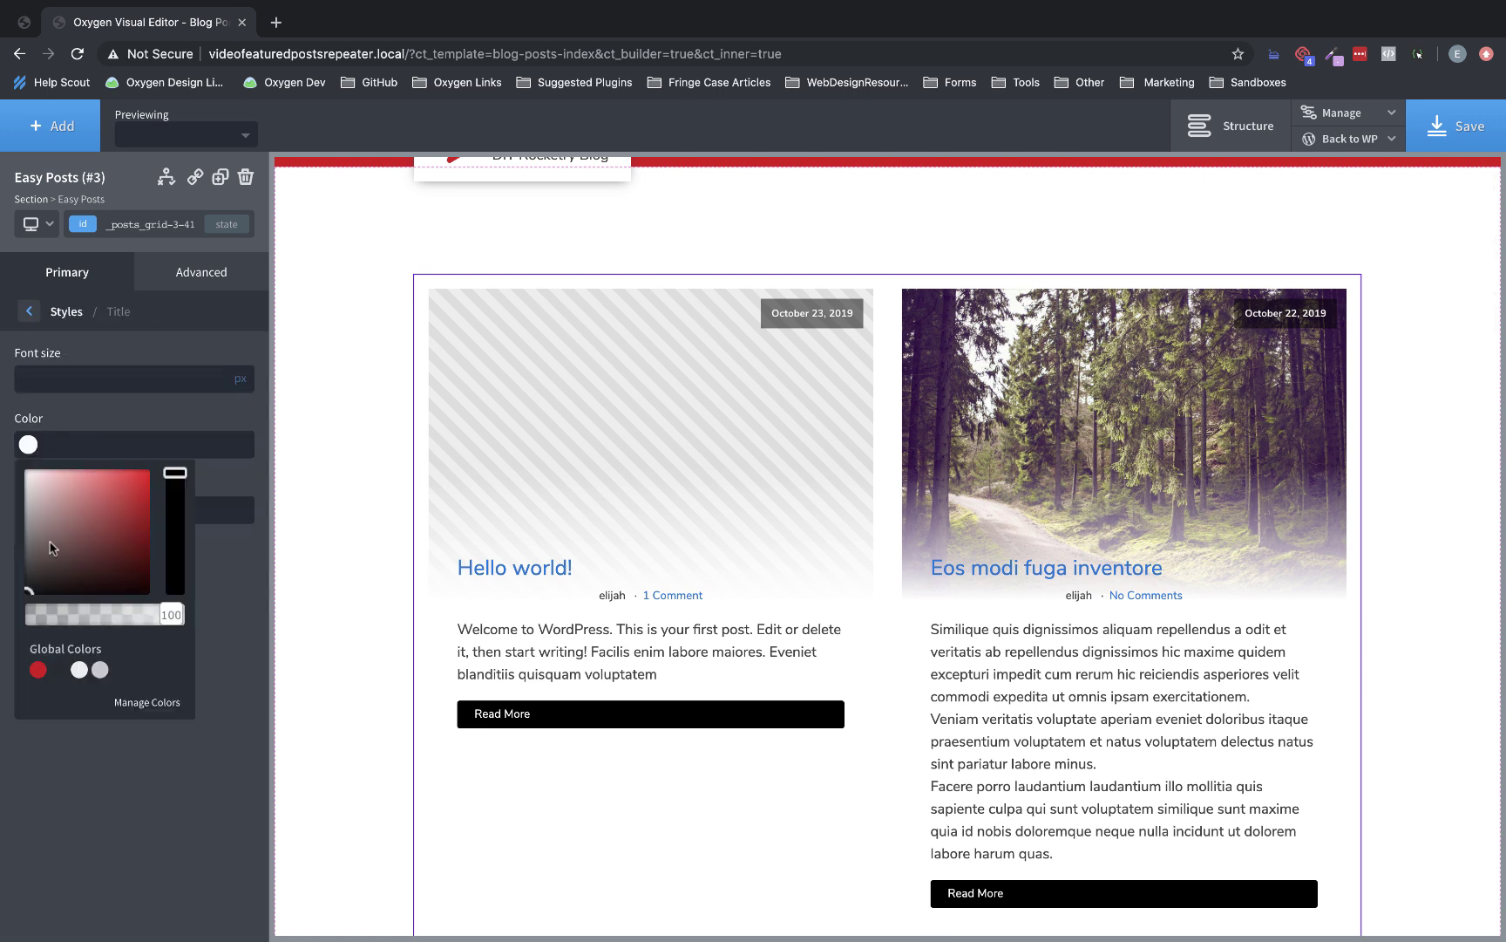
click(37, 669)
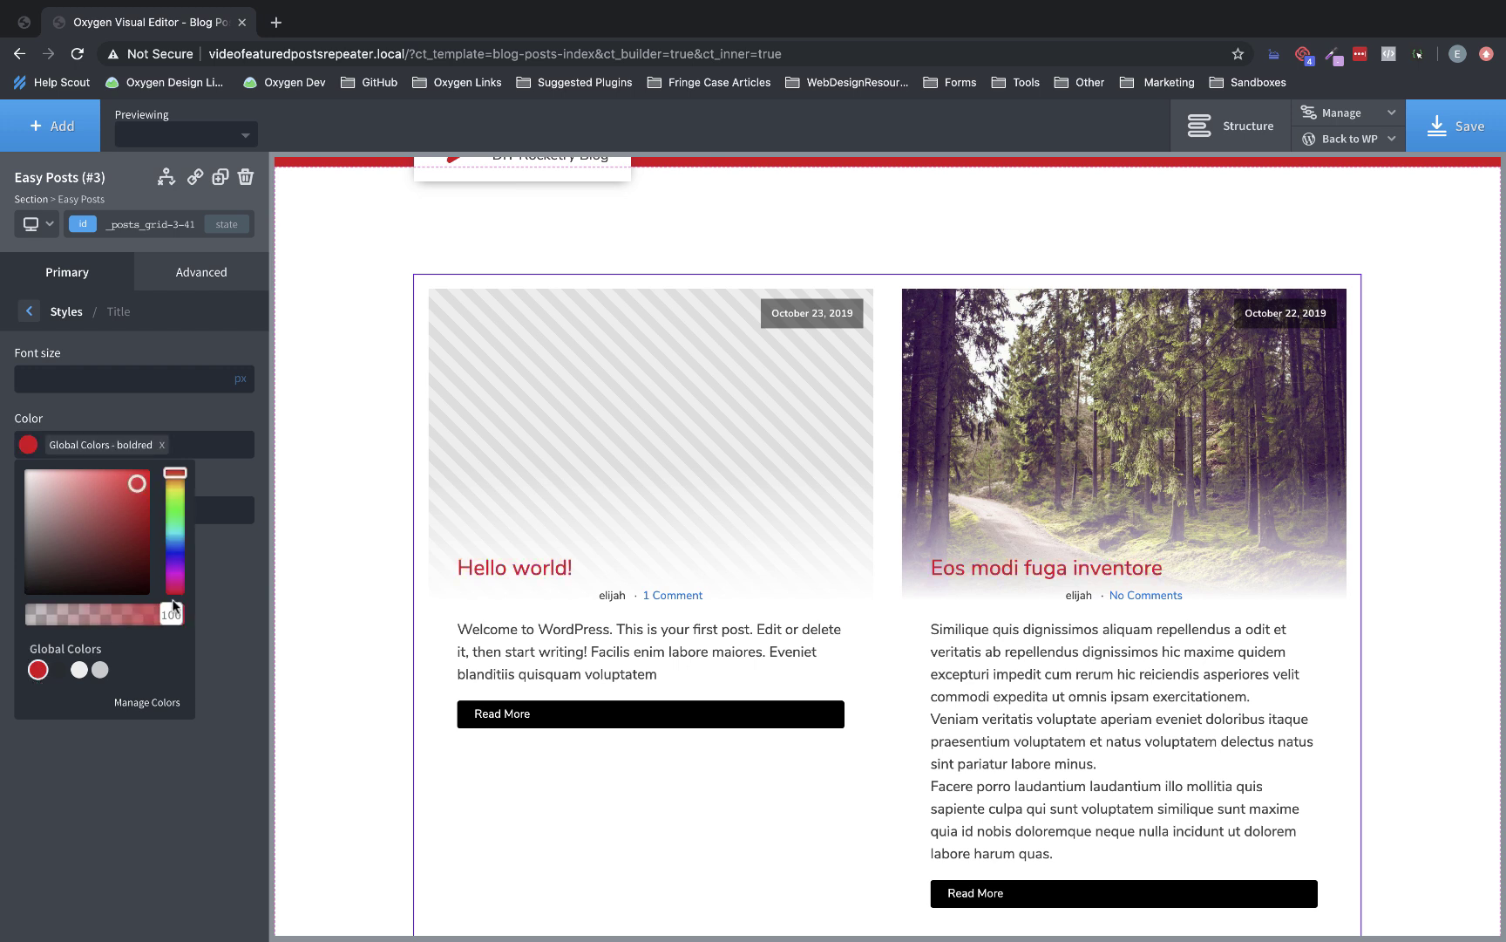
click(127, 404)
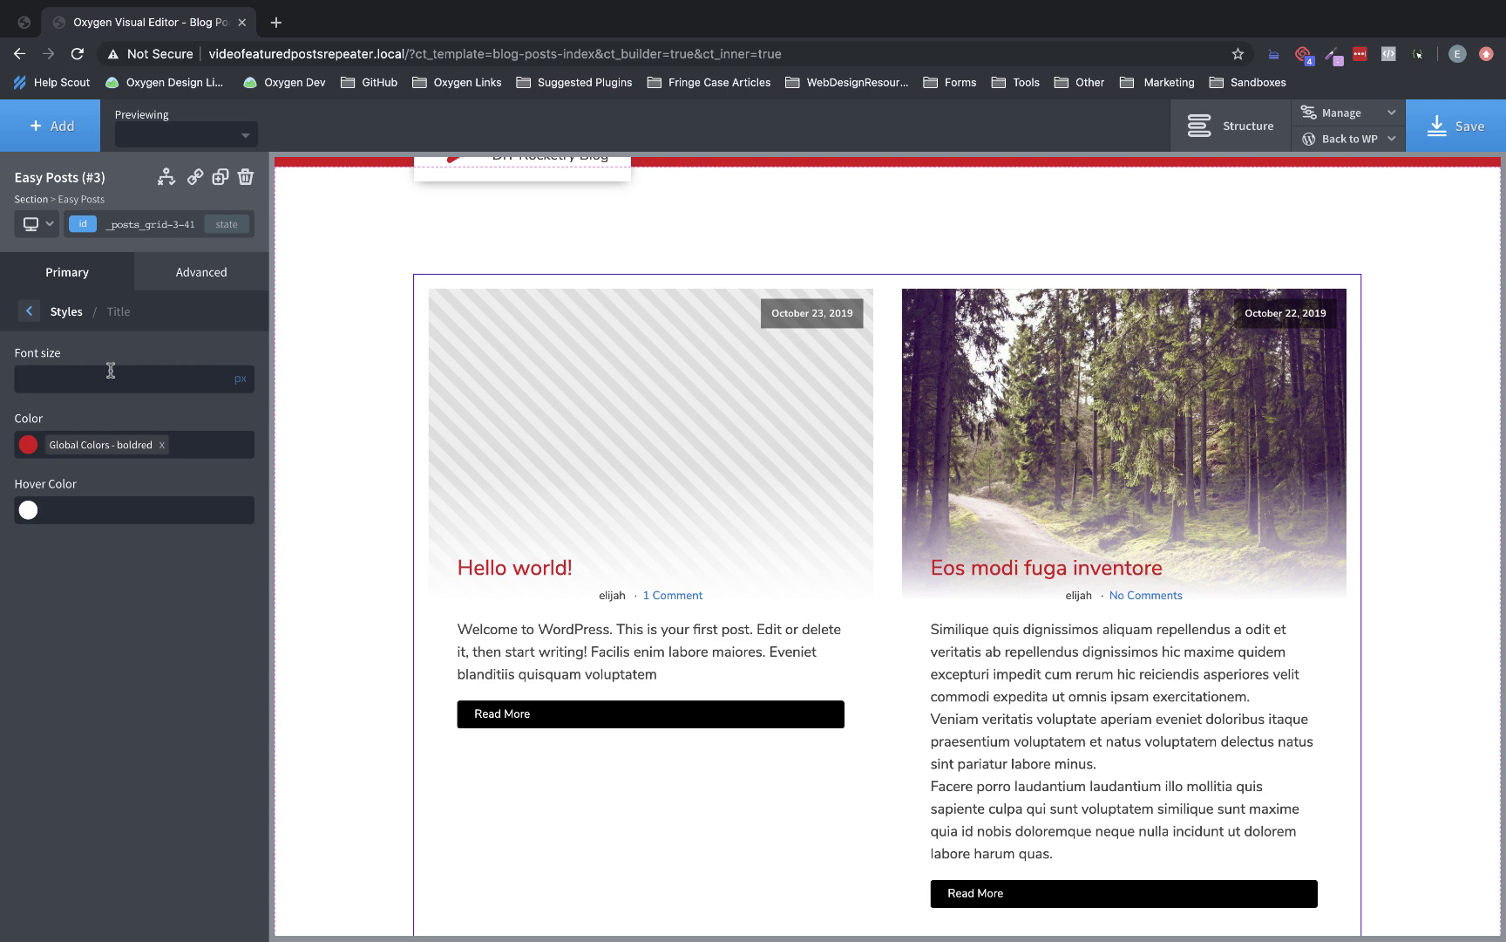
Set the Easy Posts title hover color to boldred at reduced opacity, rgba(226,24,24,0.7).
scroll(706, 615, down, 3)
scroll(706, 615, up, 2)
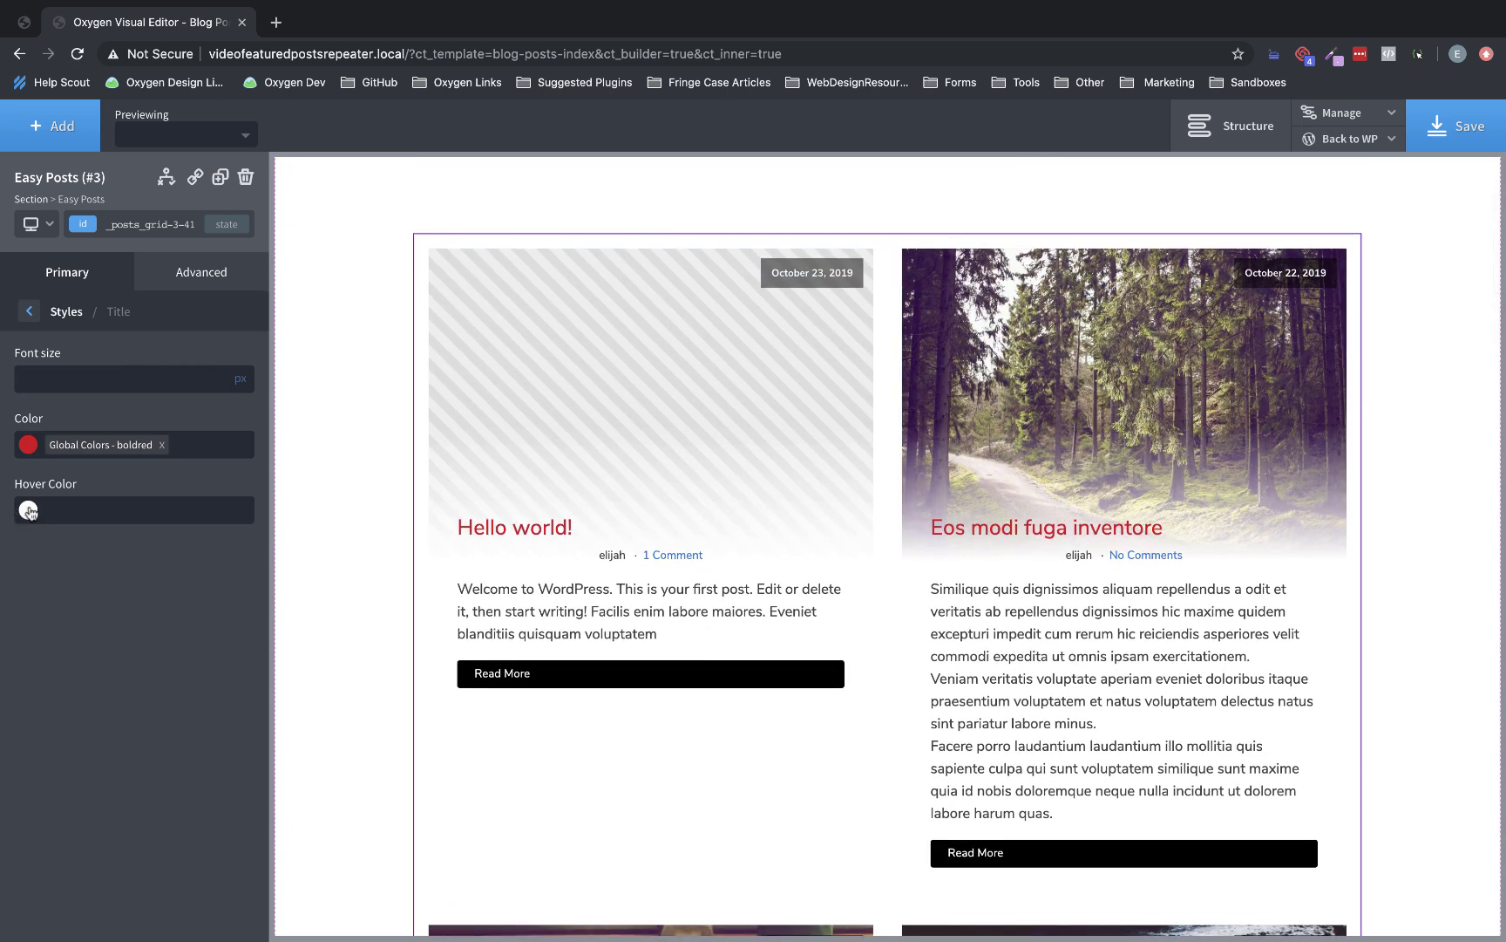
click(28, 510)
click(42, 735)
drag(171, 680, 135, 685)
click(237, 643)
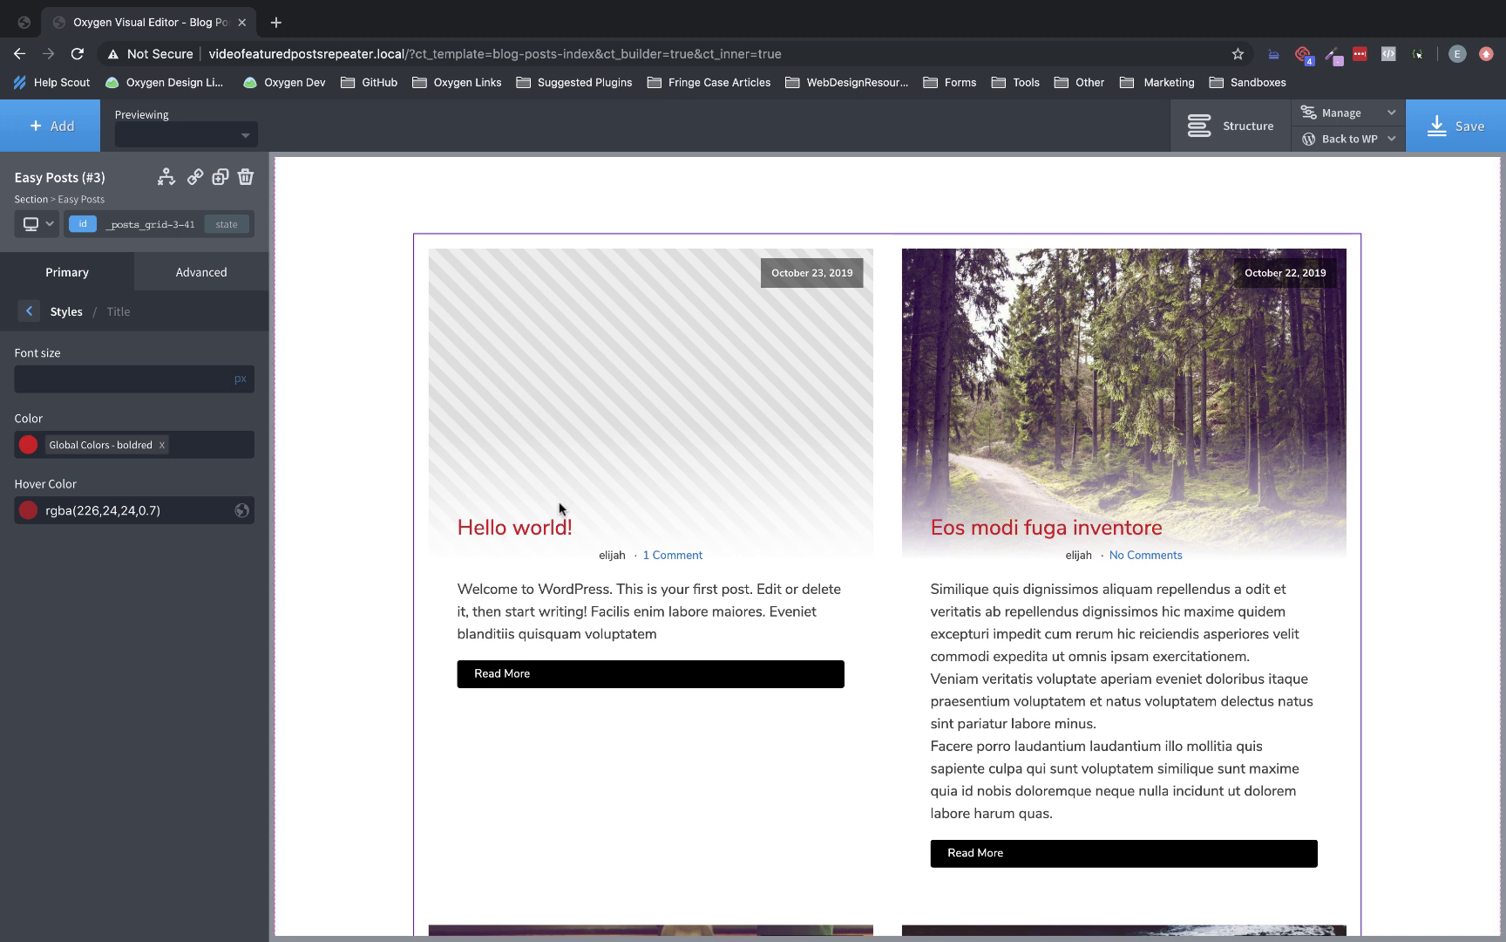
click(30, 311)
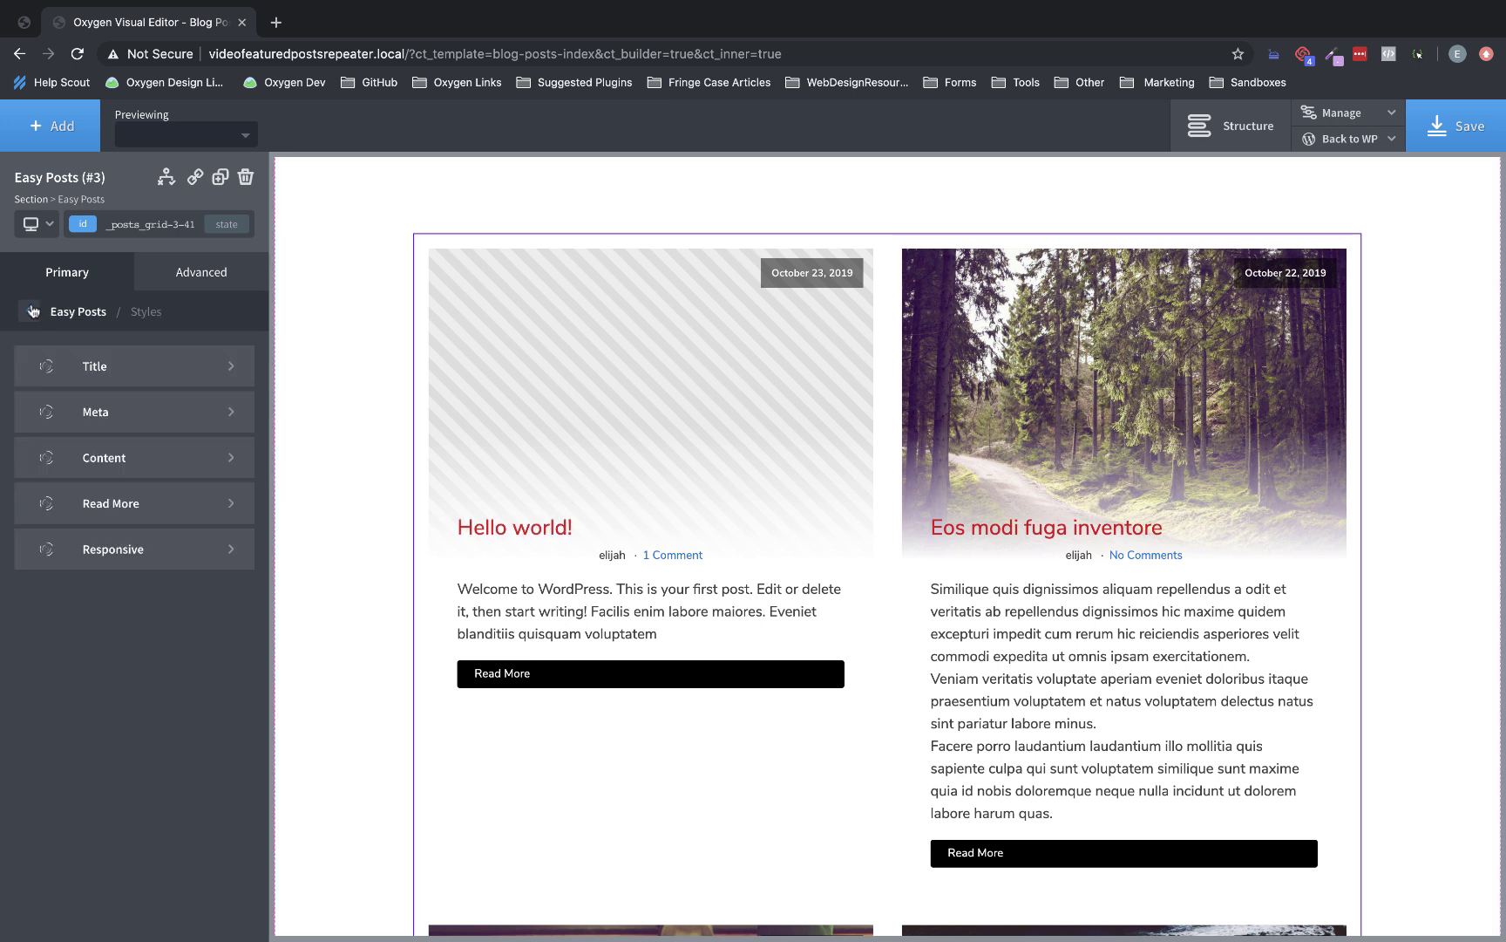
Set the Easy Posts meta color to the global color boldred.
click(142, 410)
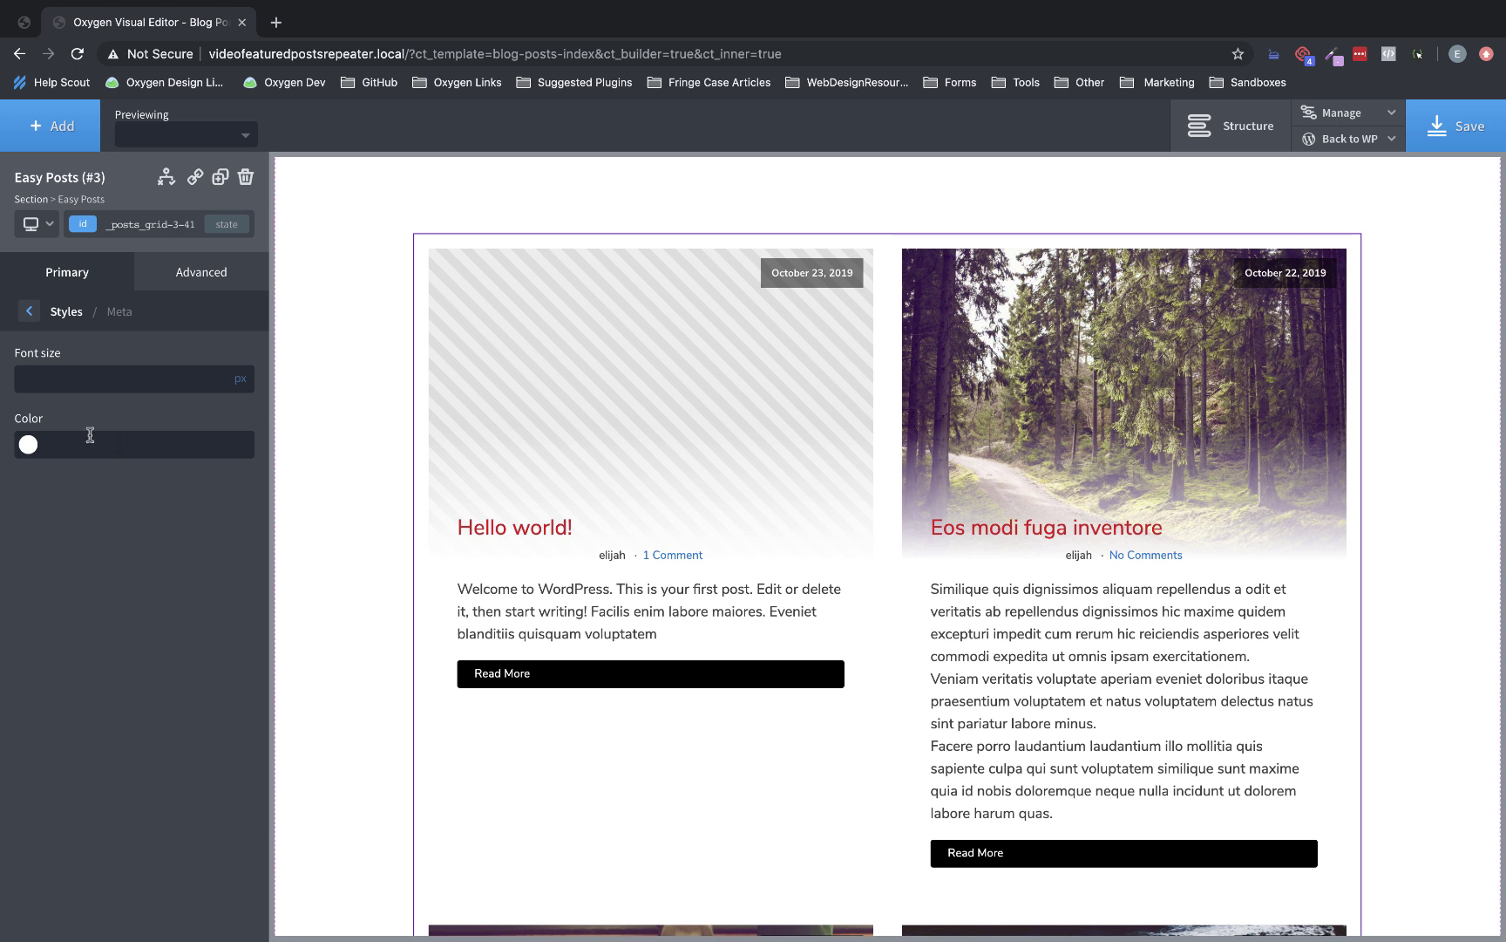
click(28, 444)
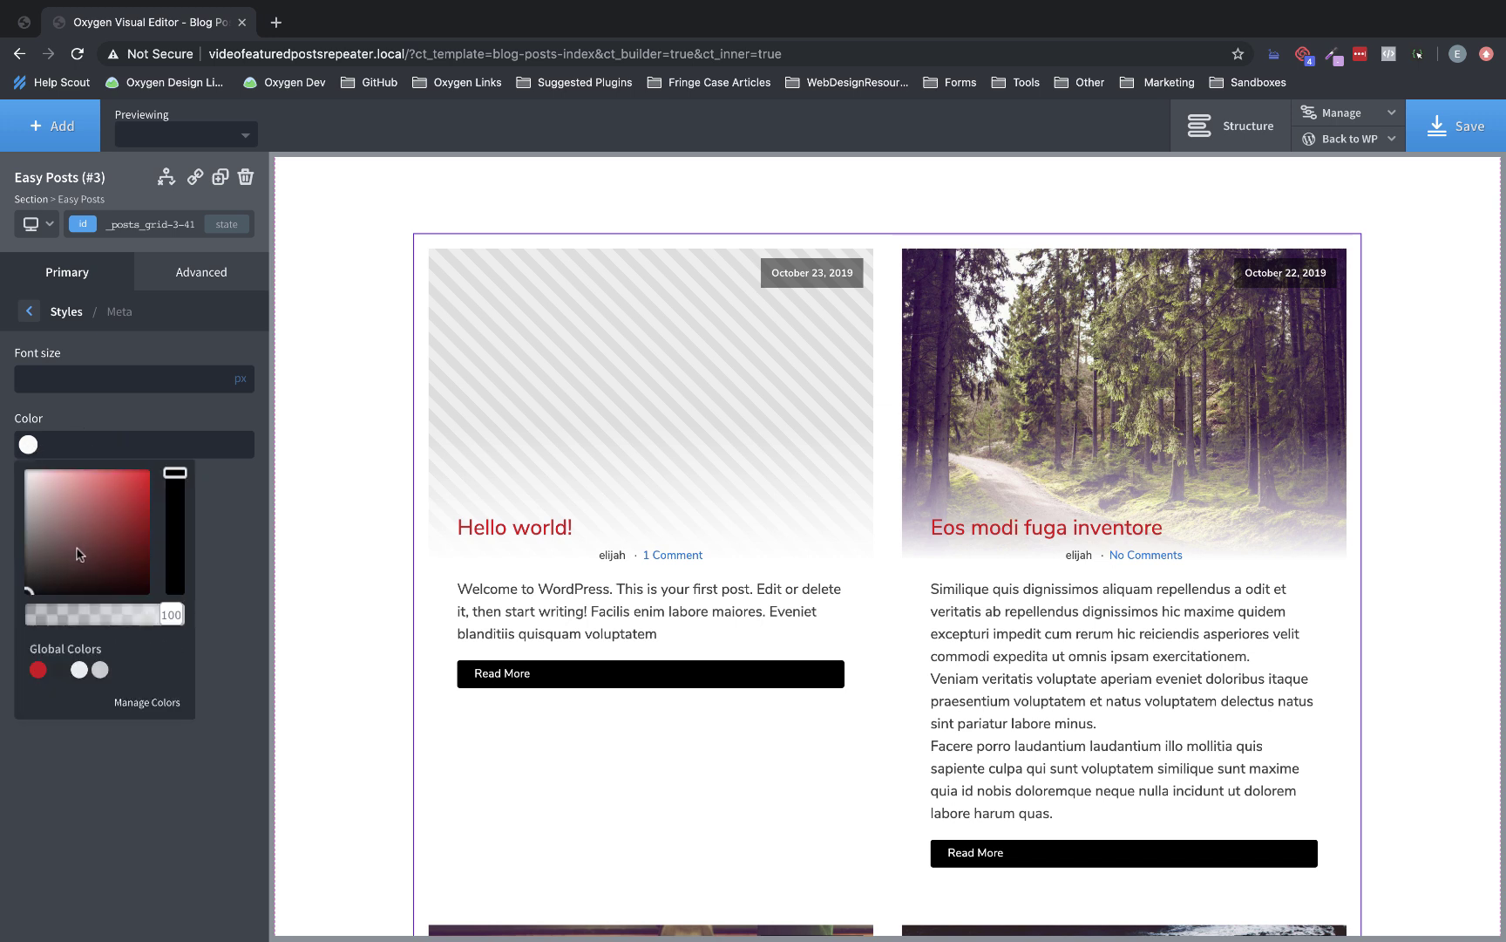
click(39, 668)
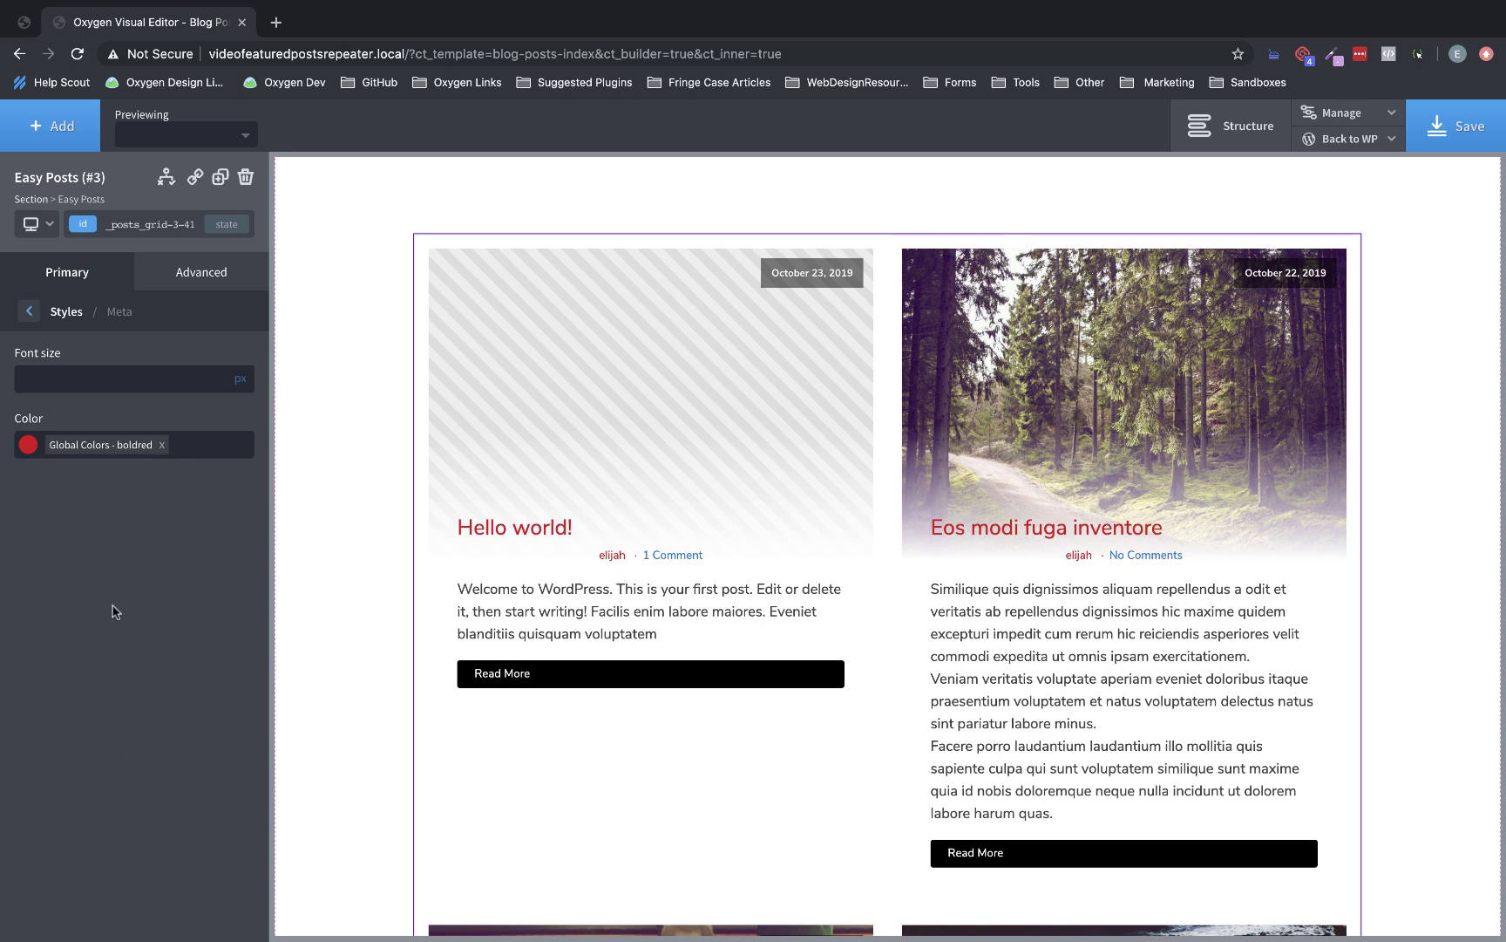
click(29, 312)
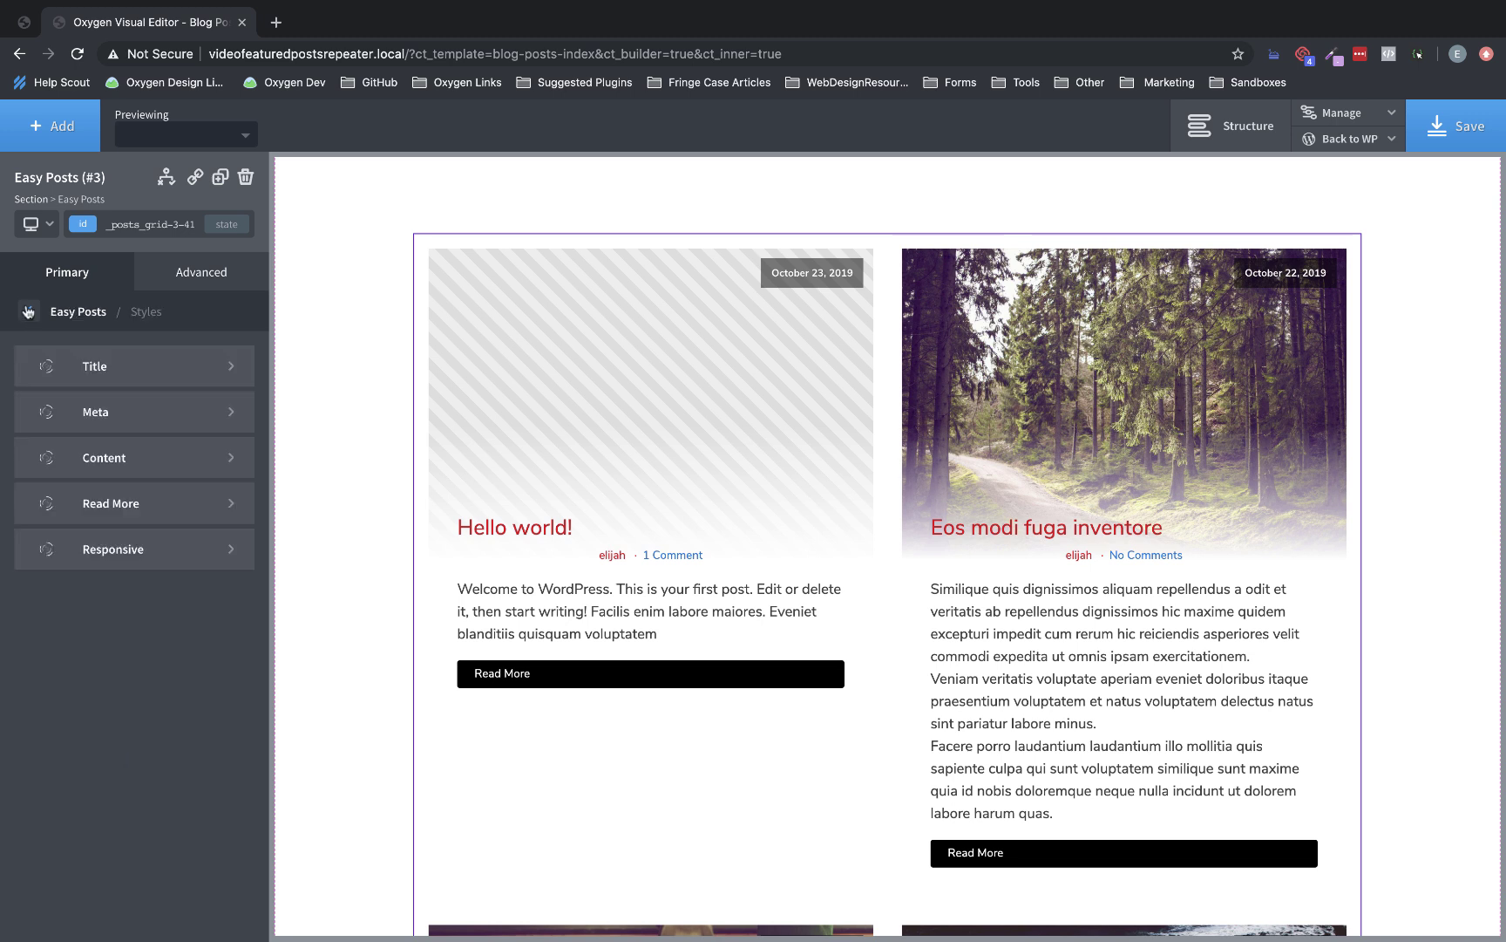
Check the Easy Posts content styles and set the Read More button color to the global color boldred.
click(121, 456)
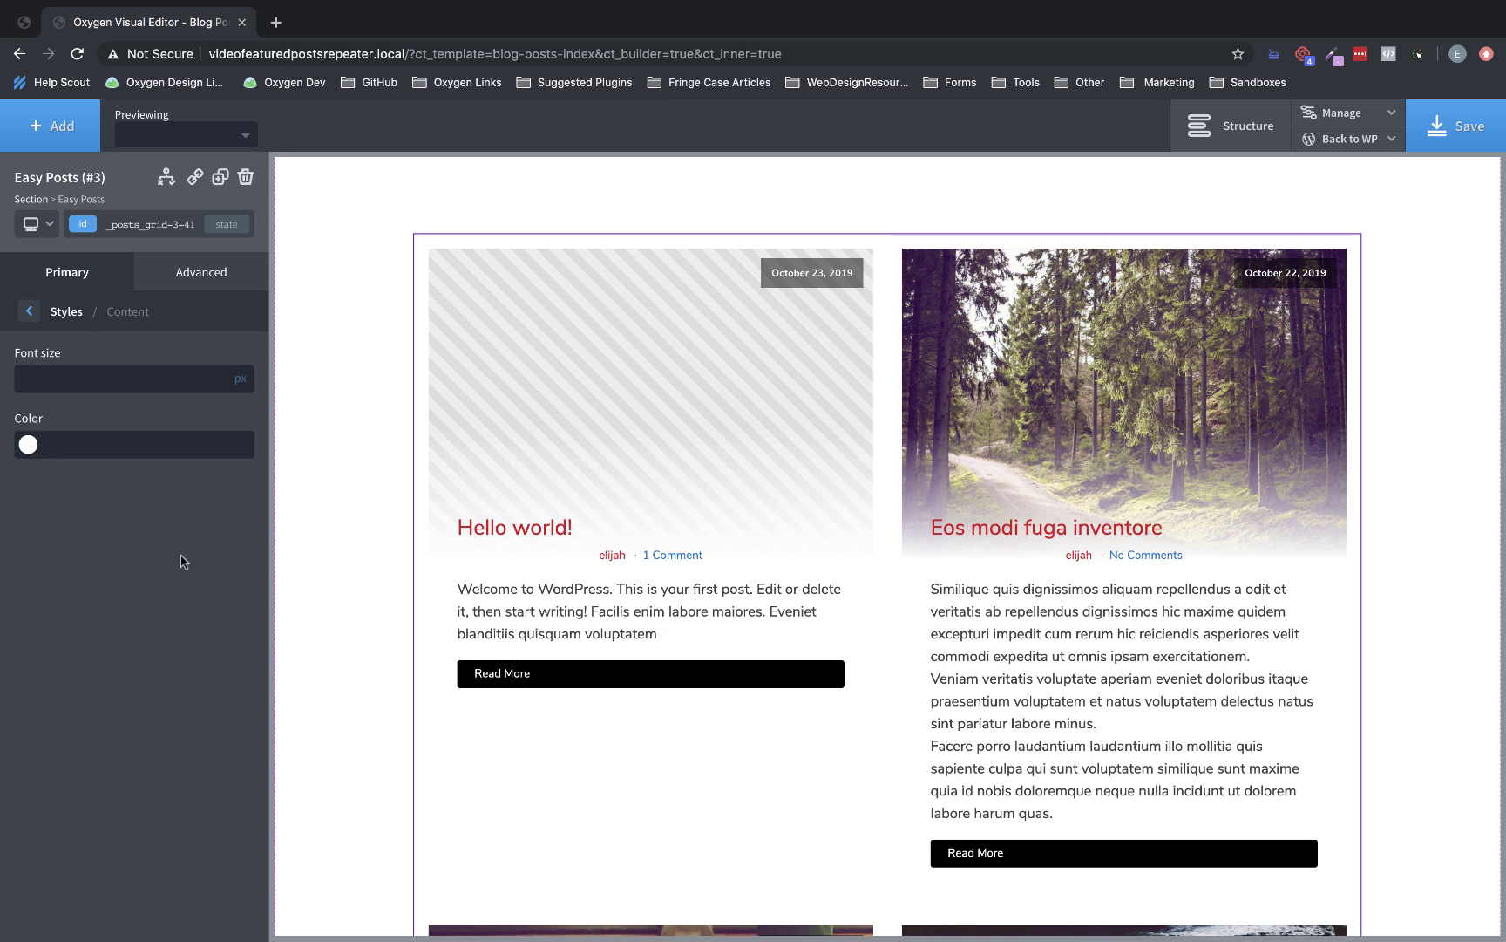
click(29, 312)
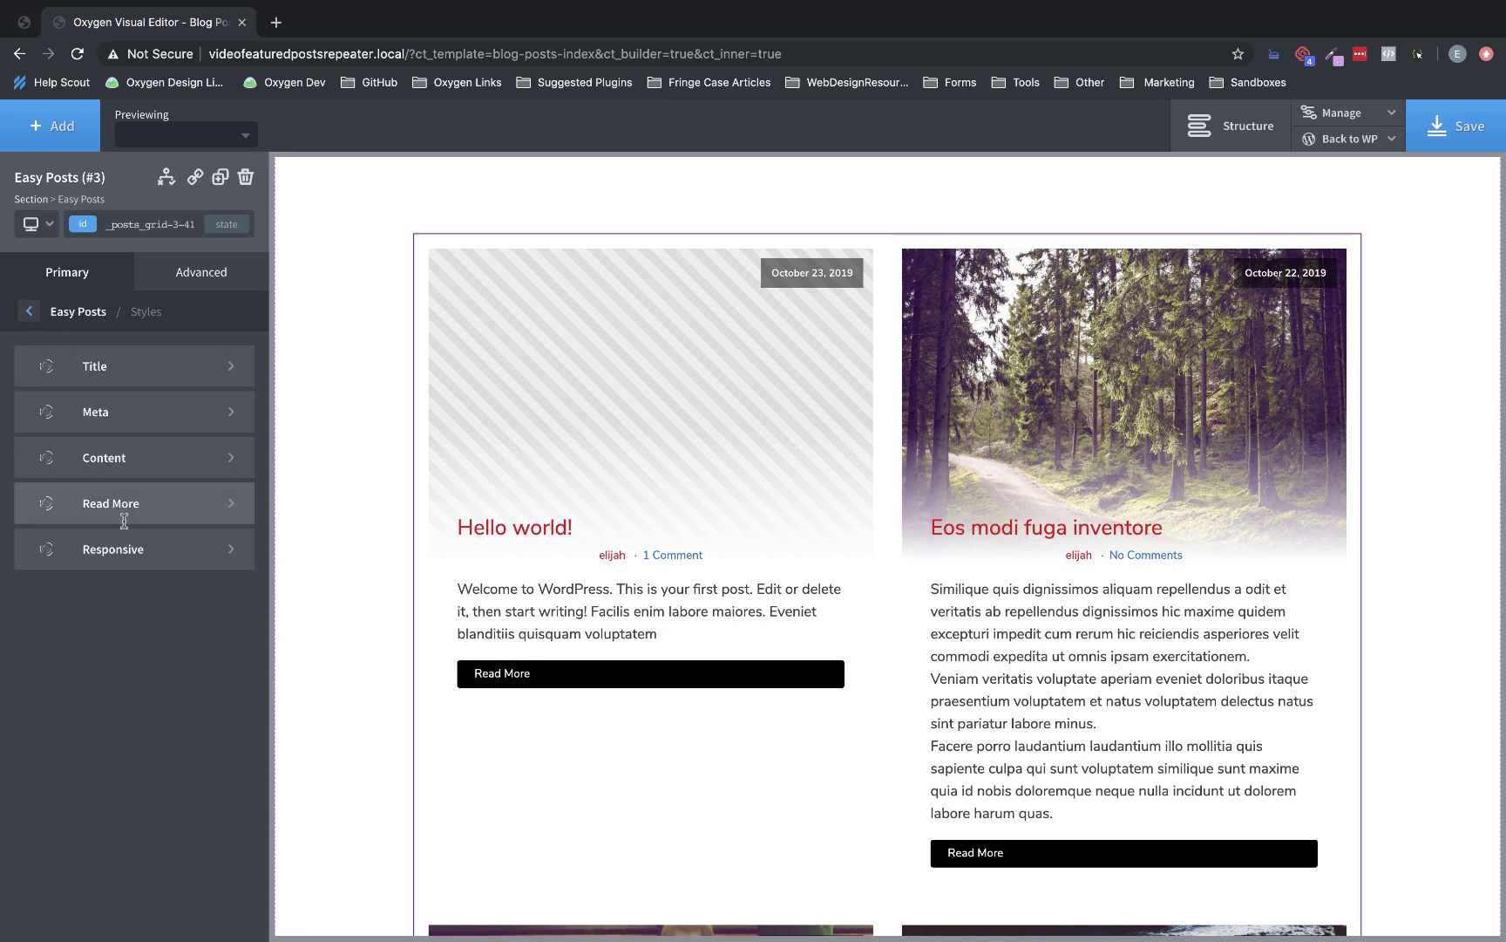
click(121, 516)
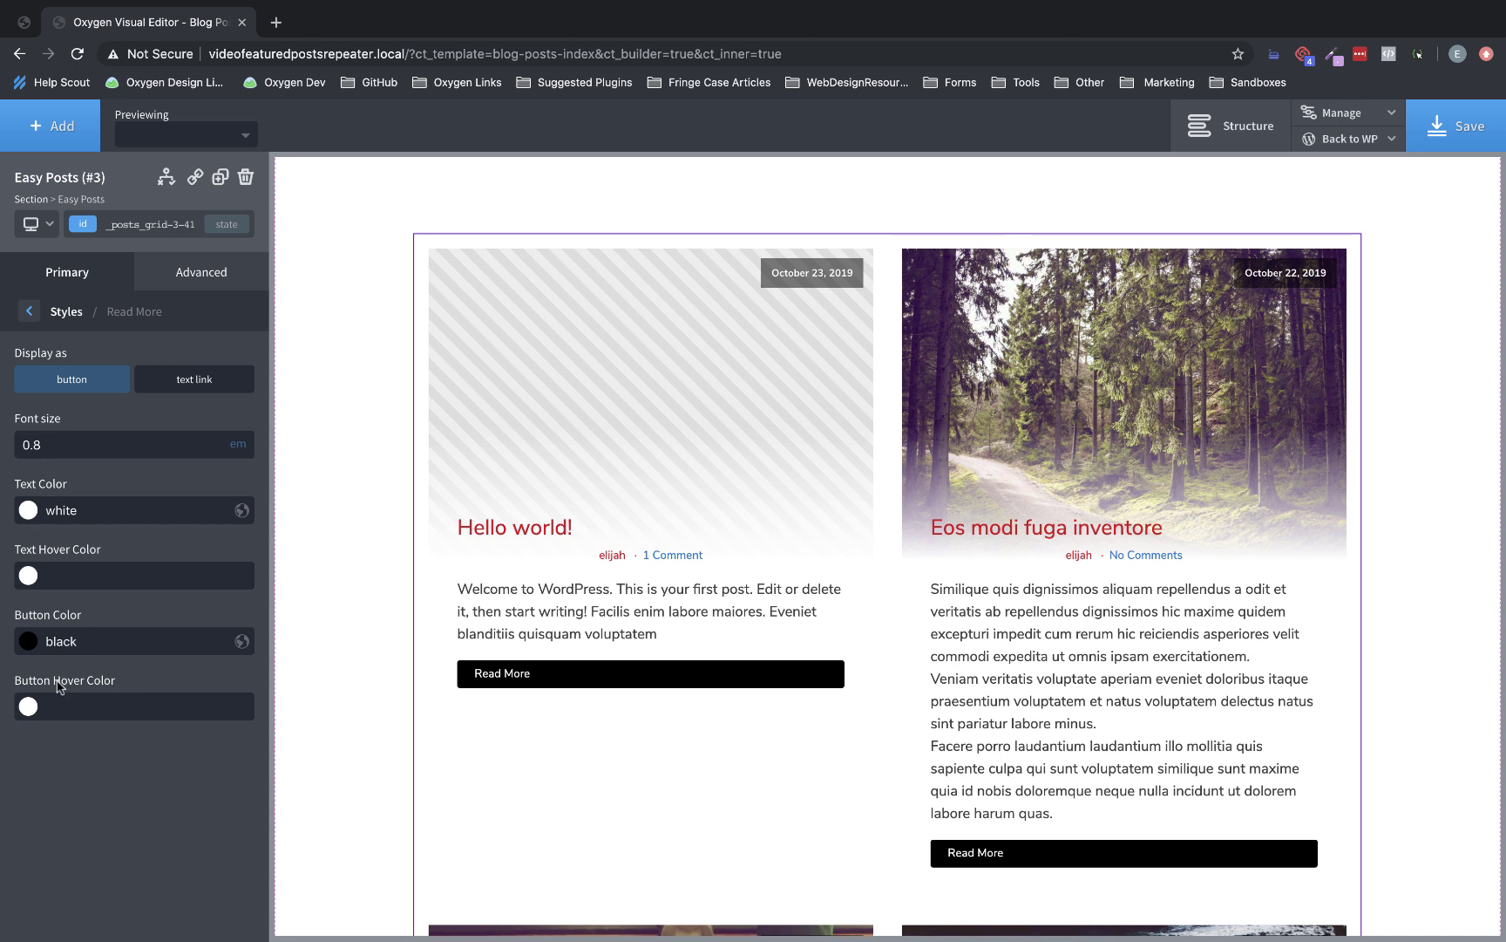
click(28, 642)
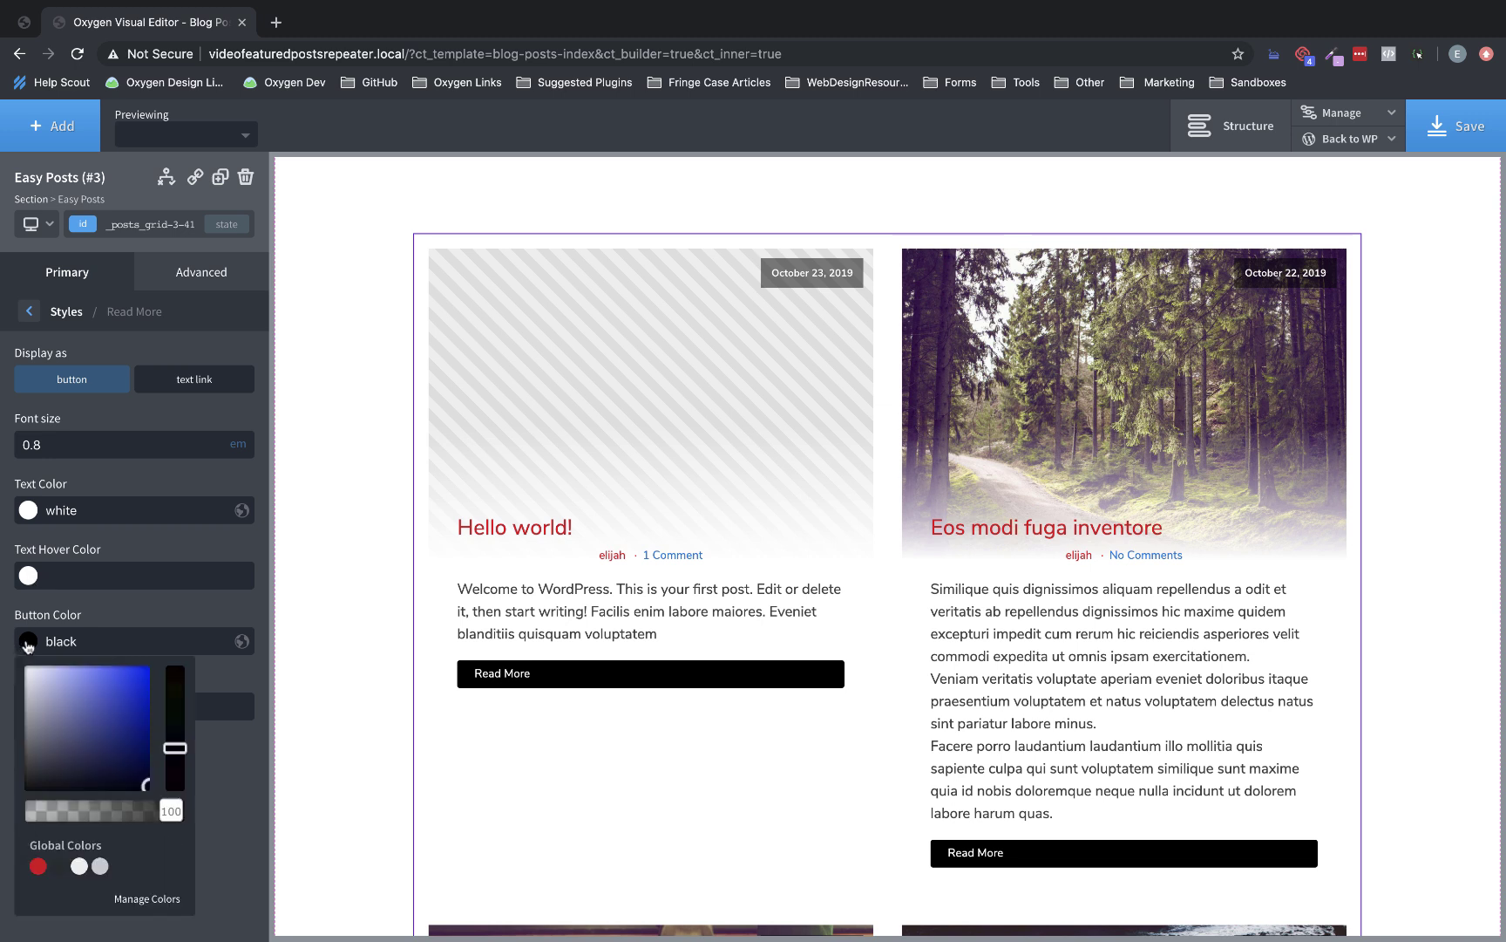
click(37, 866)
click(195, 600)
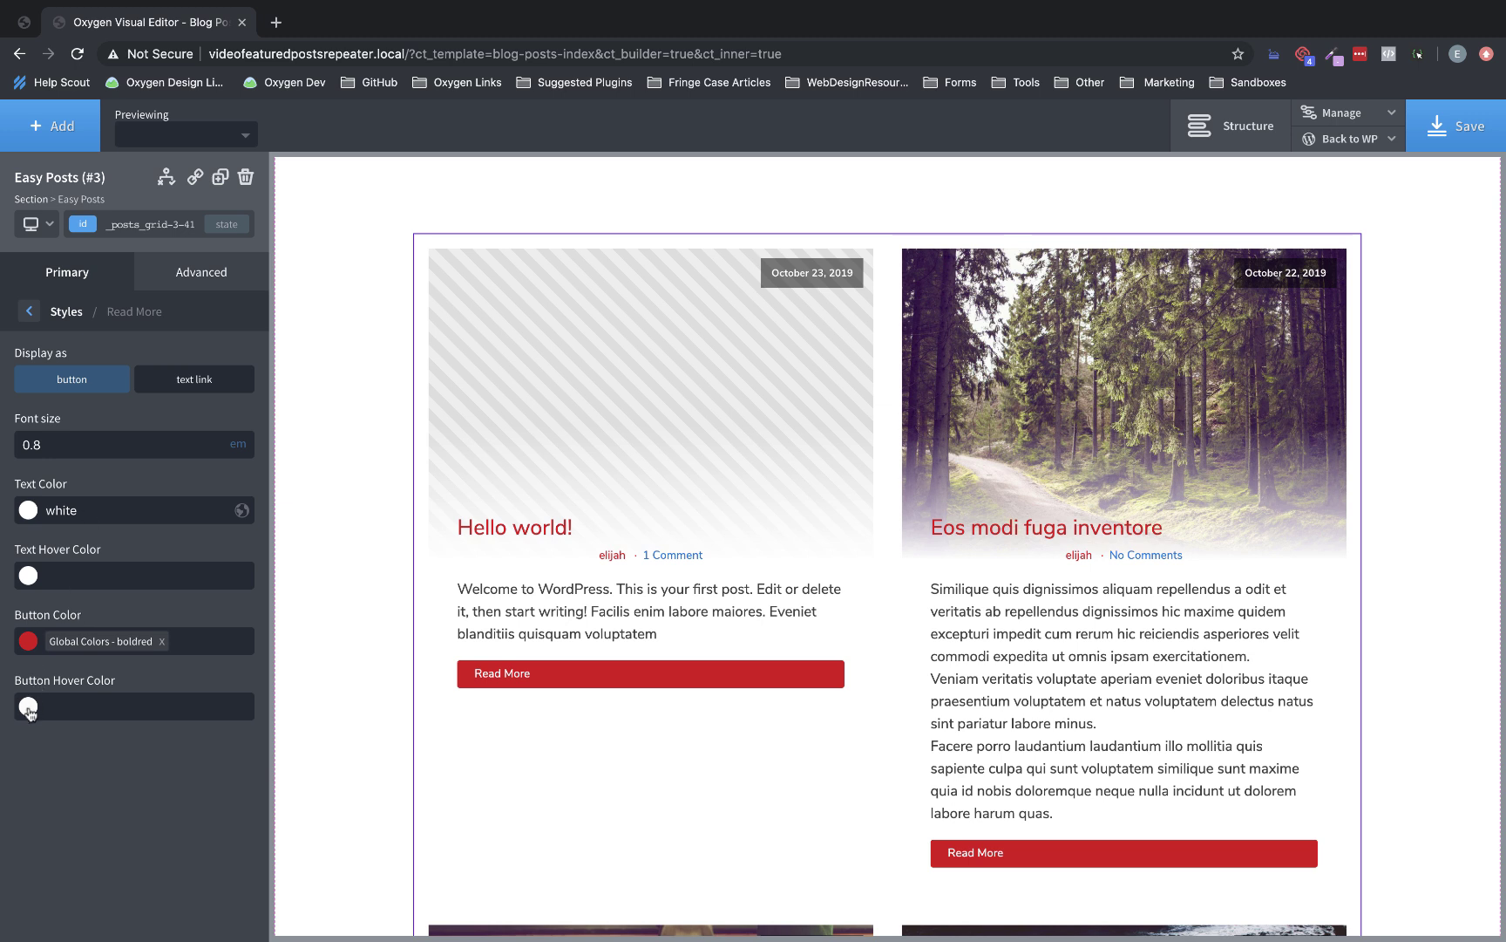
Give the Read More button the global lightgray hover color and boldred text hover color, and look over the grid.
click(28, 706)
scroll(204, 814, down, 1)
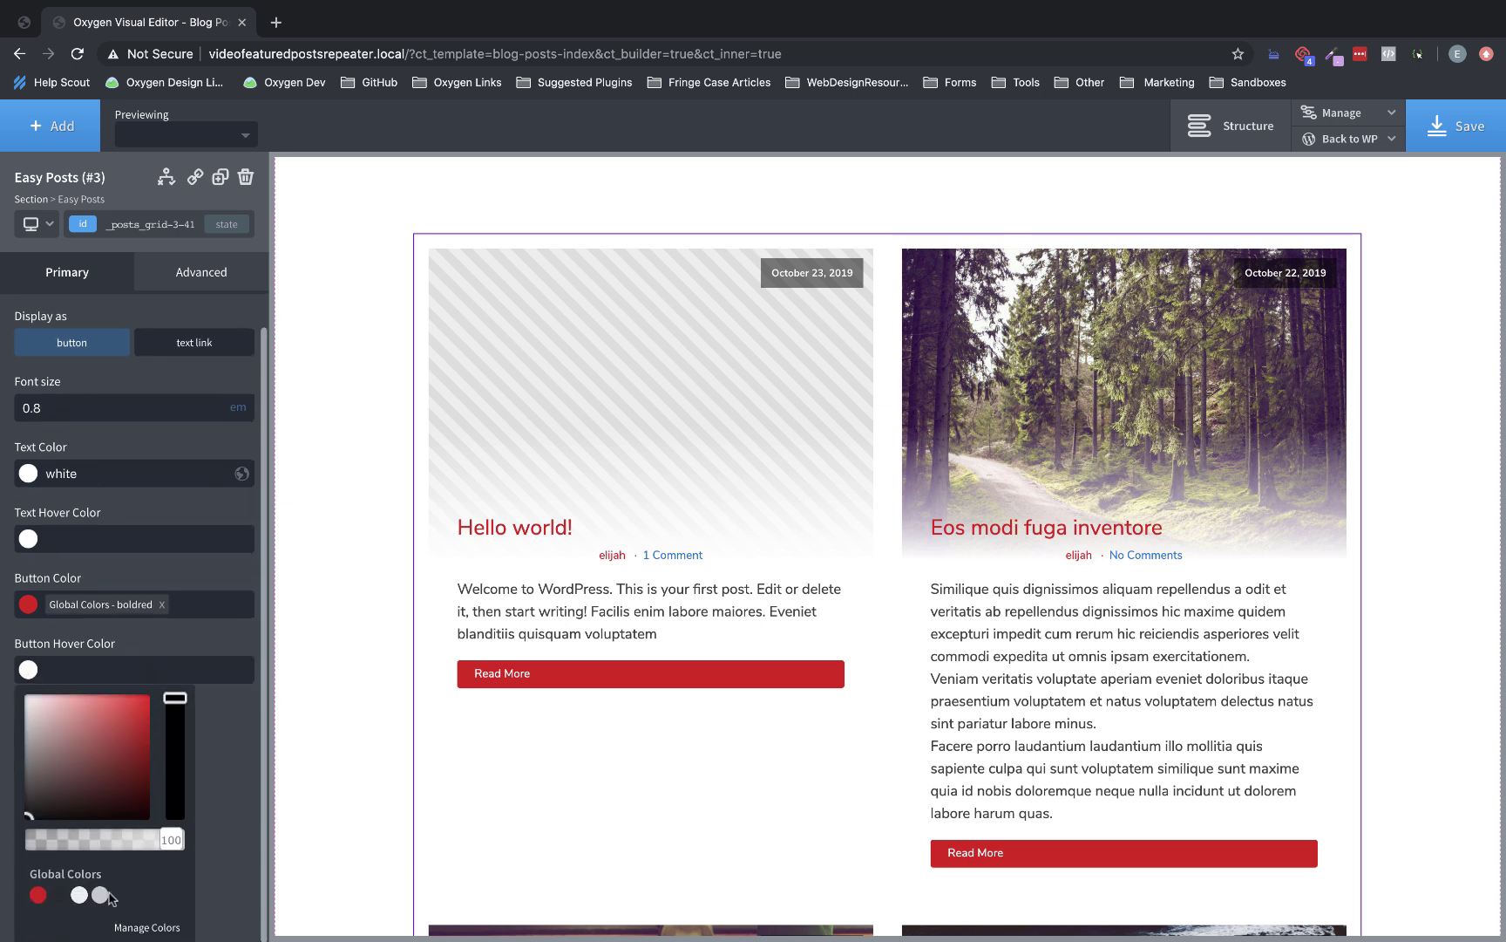
click(80, 895)
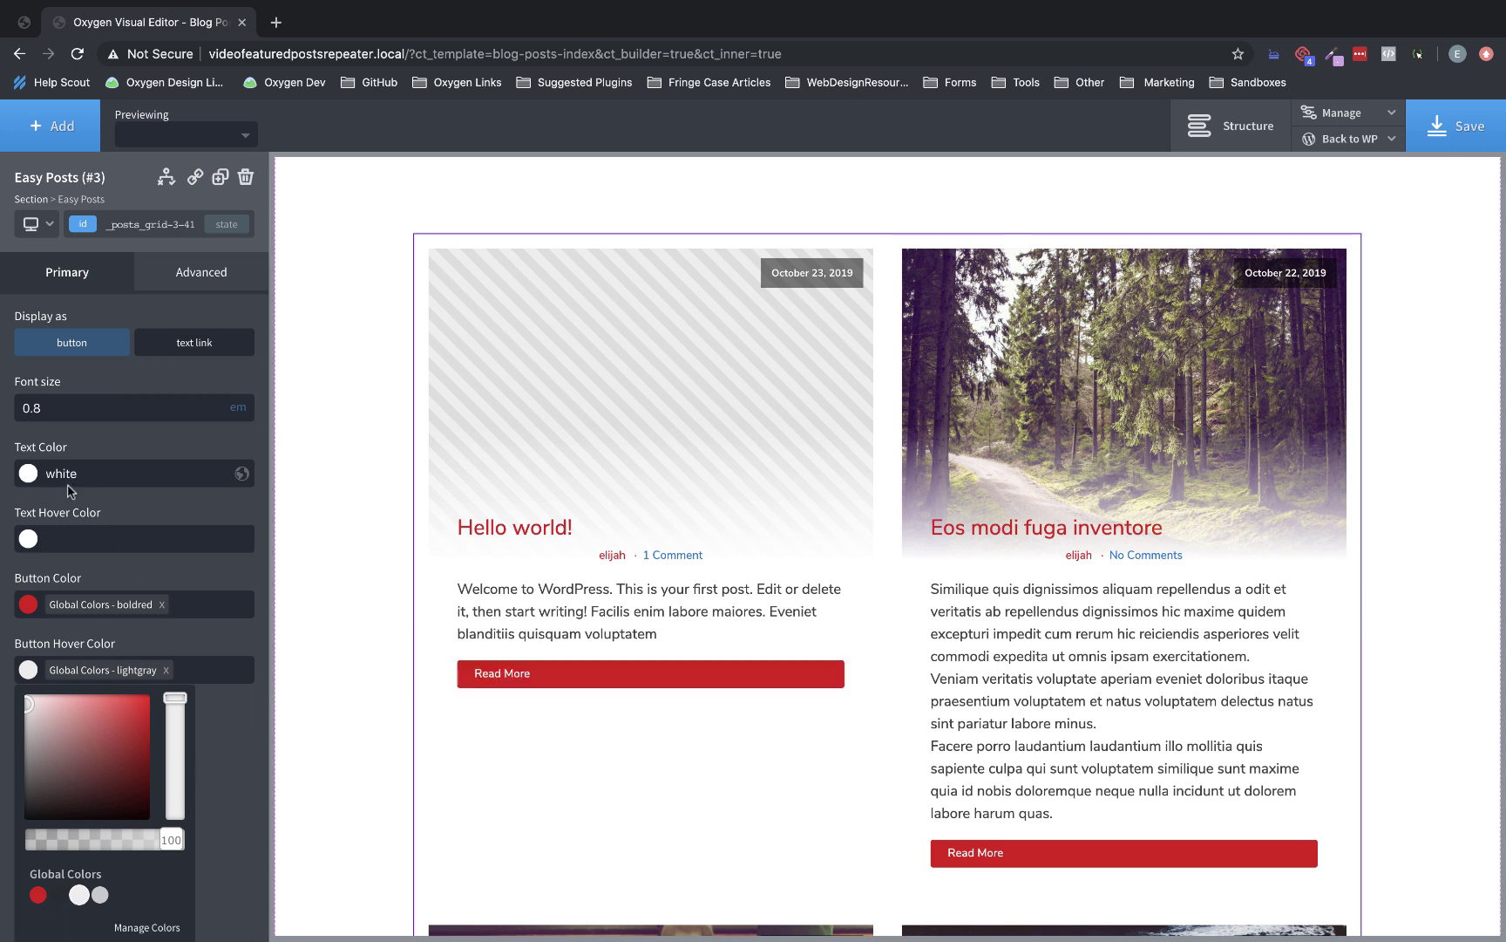
click(35, 541)
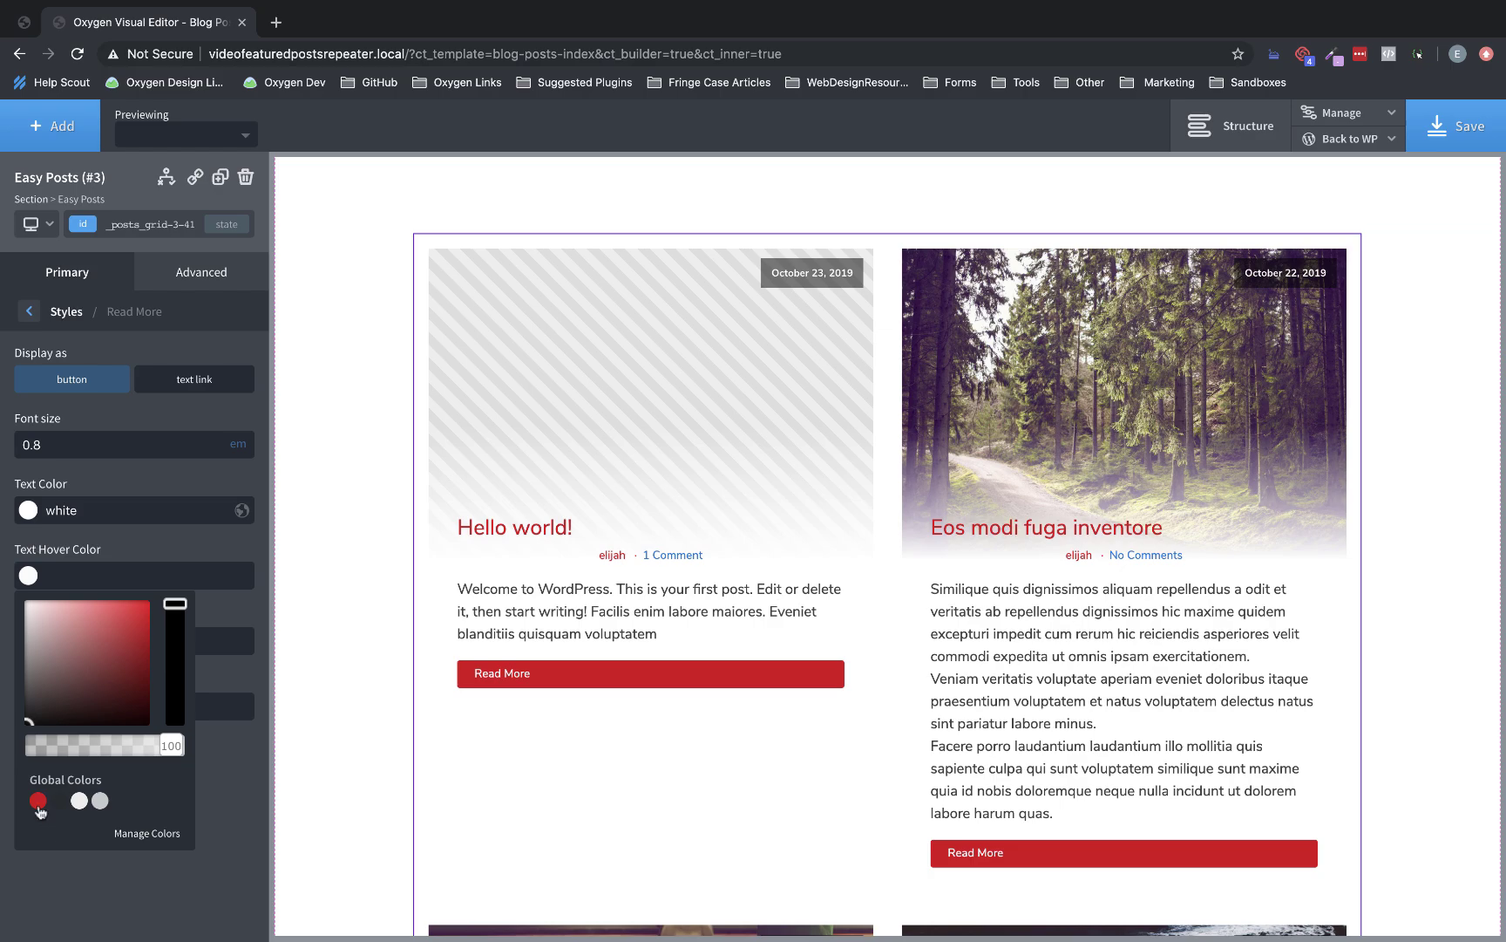
click(37, 800)
click(230, 805)
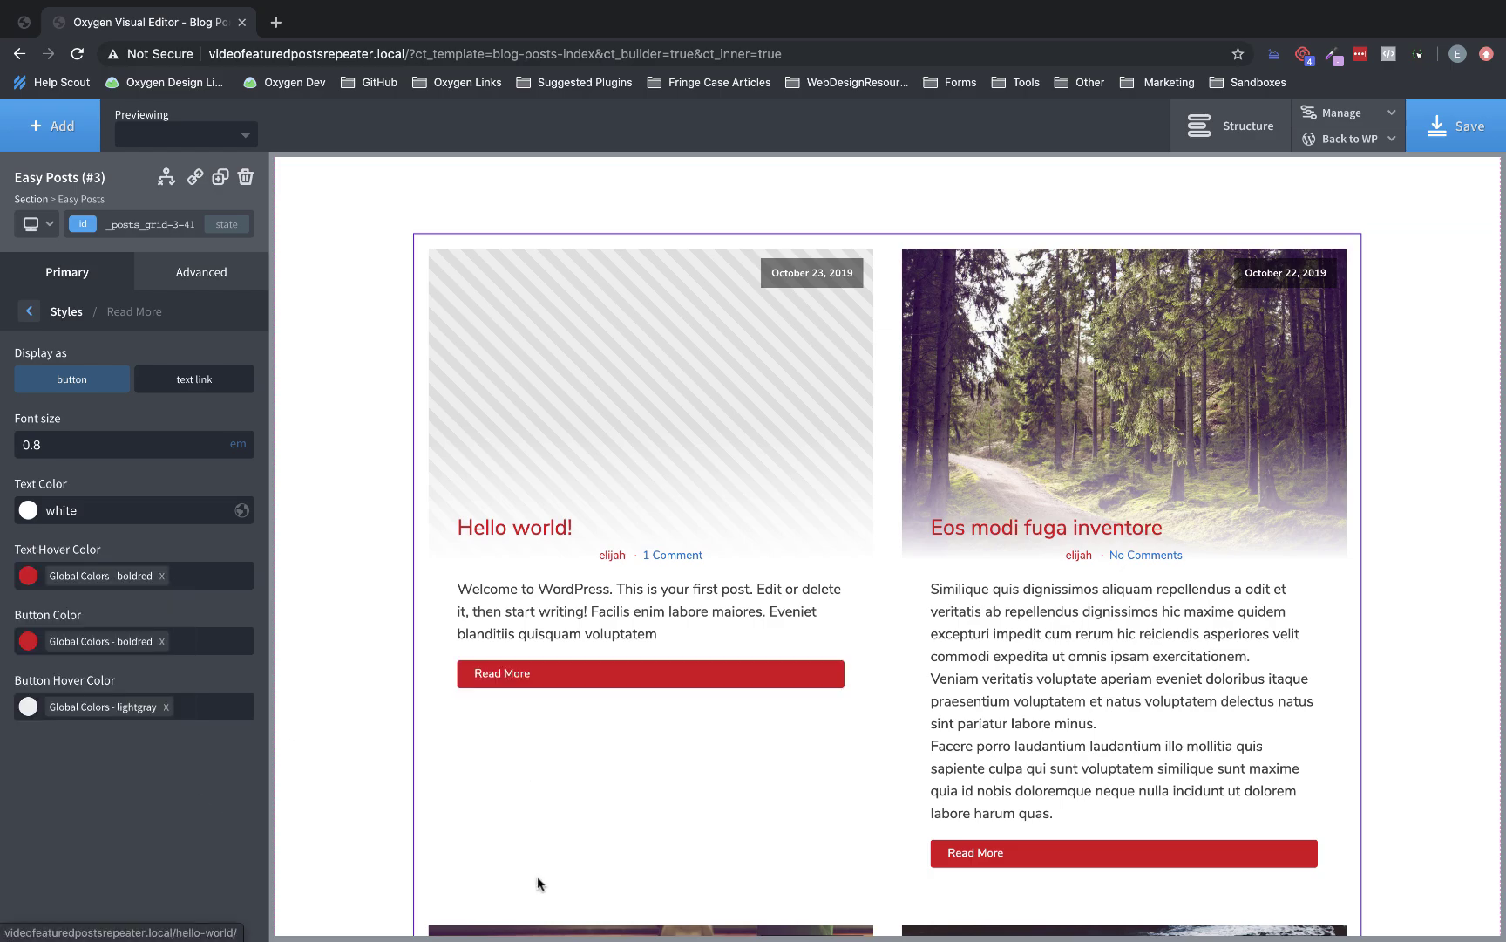
scroll(1158, 677, down, 15)
scroll(1158, 677, up, 15)
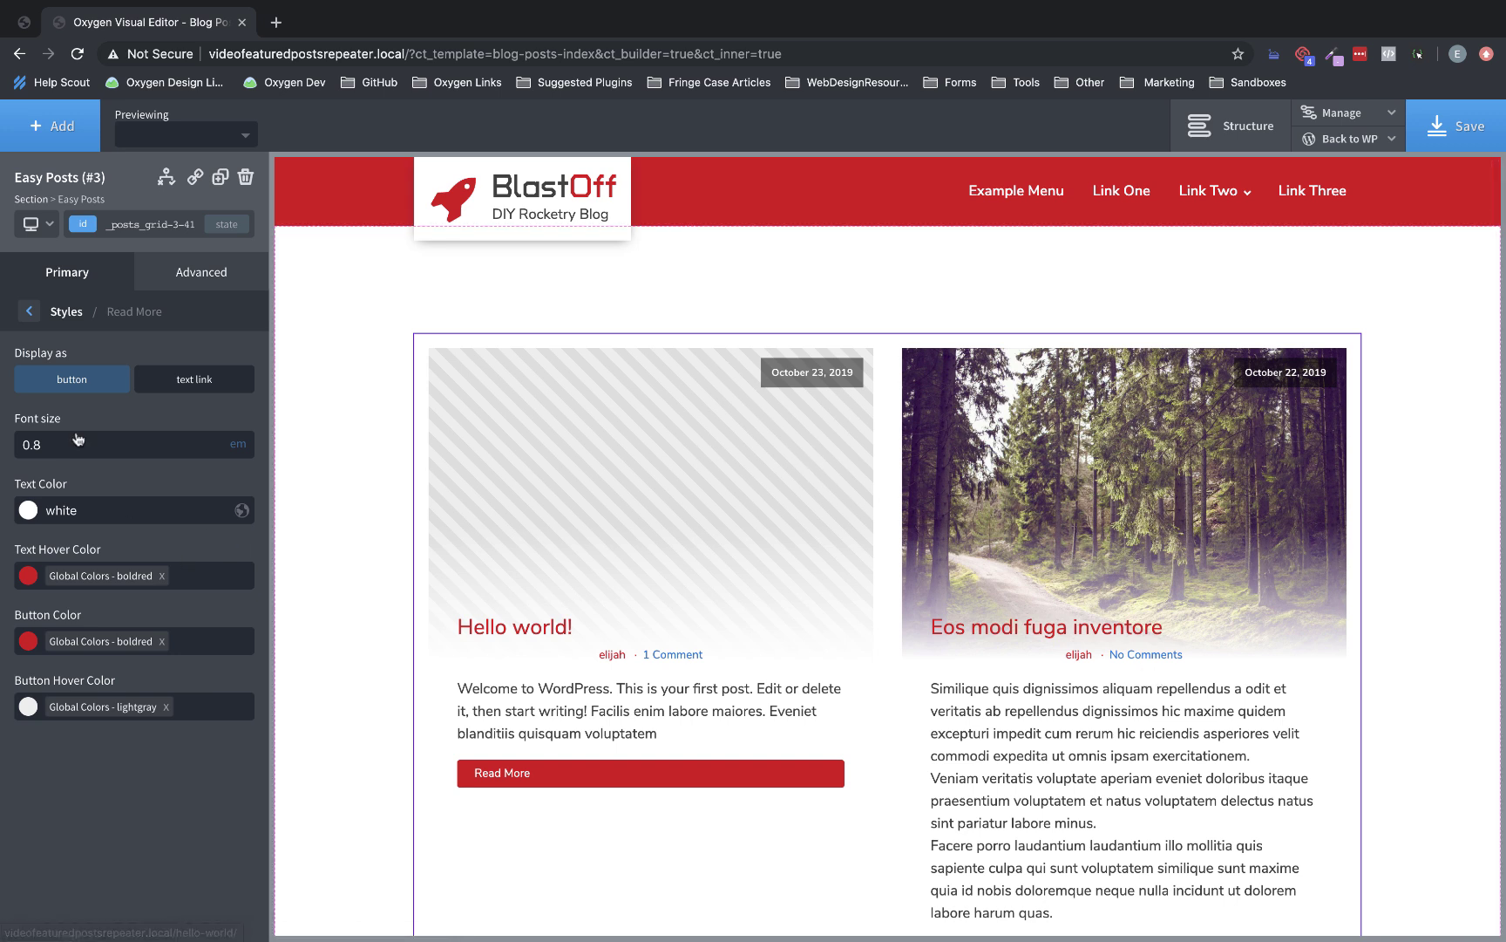
click(29, 313)
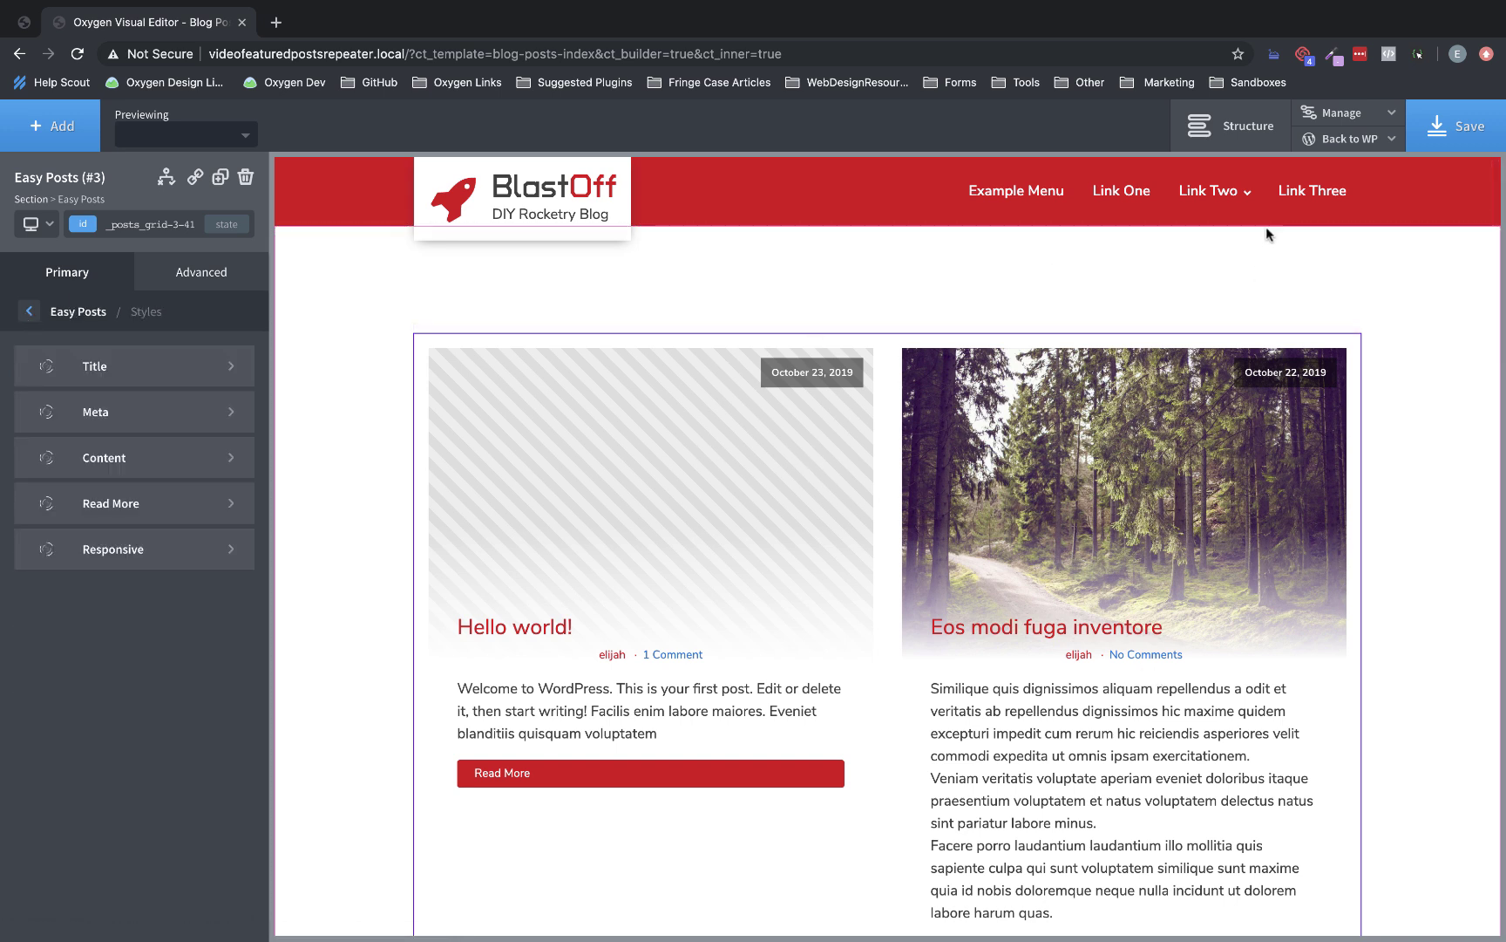
Switch the Easy Posts WP Query from custom to default.
click(26, 312)
click(113, 321)
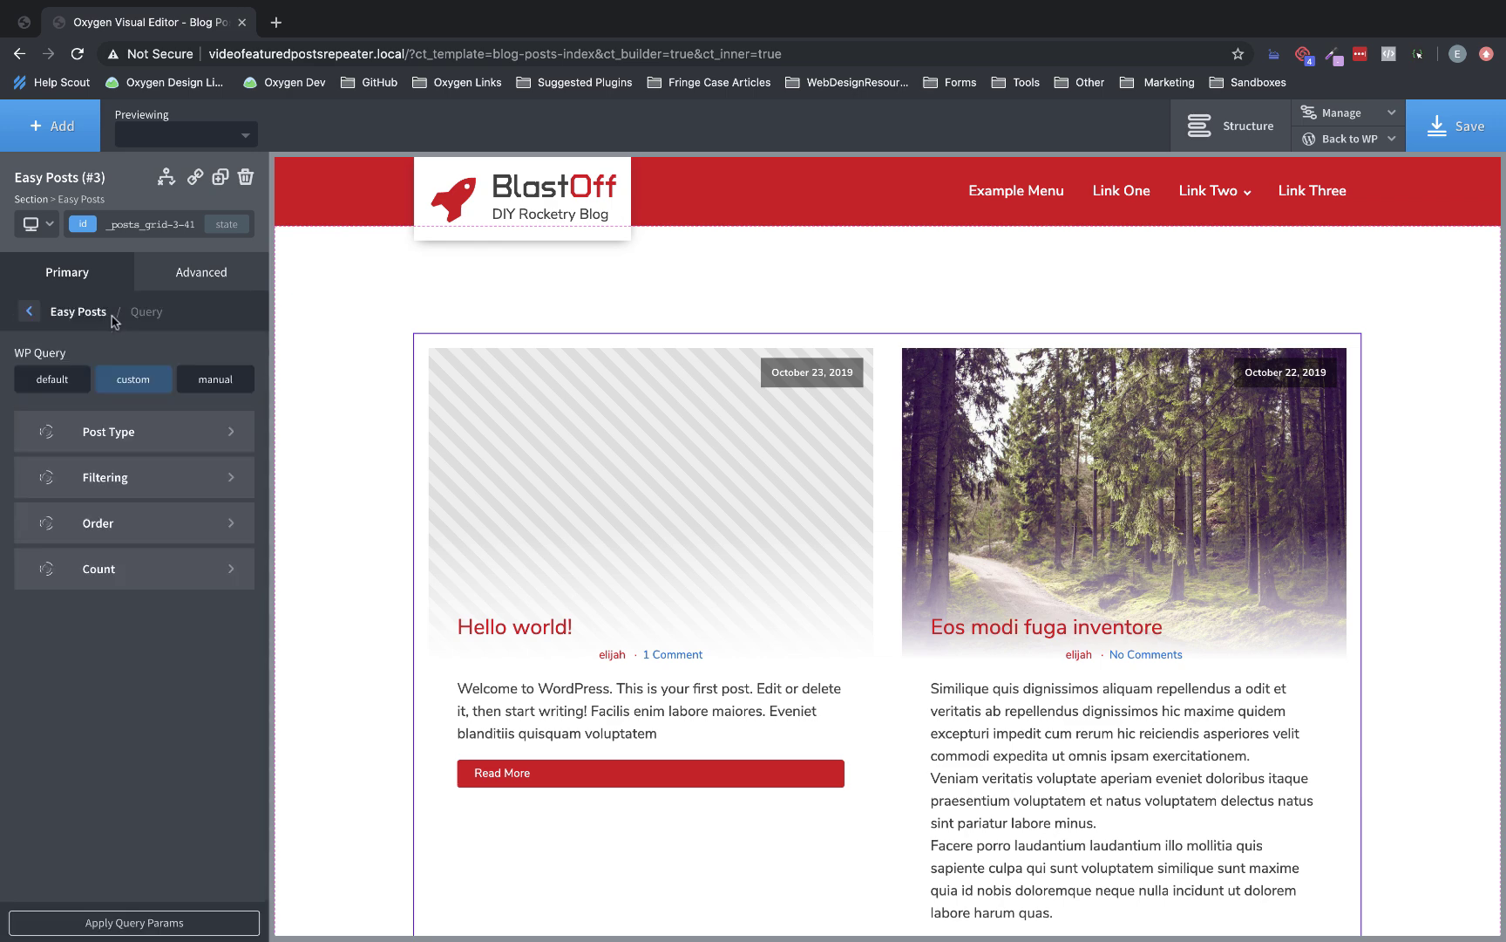
click(39, 376)
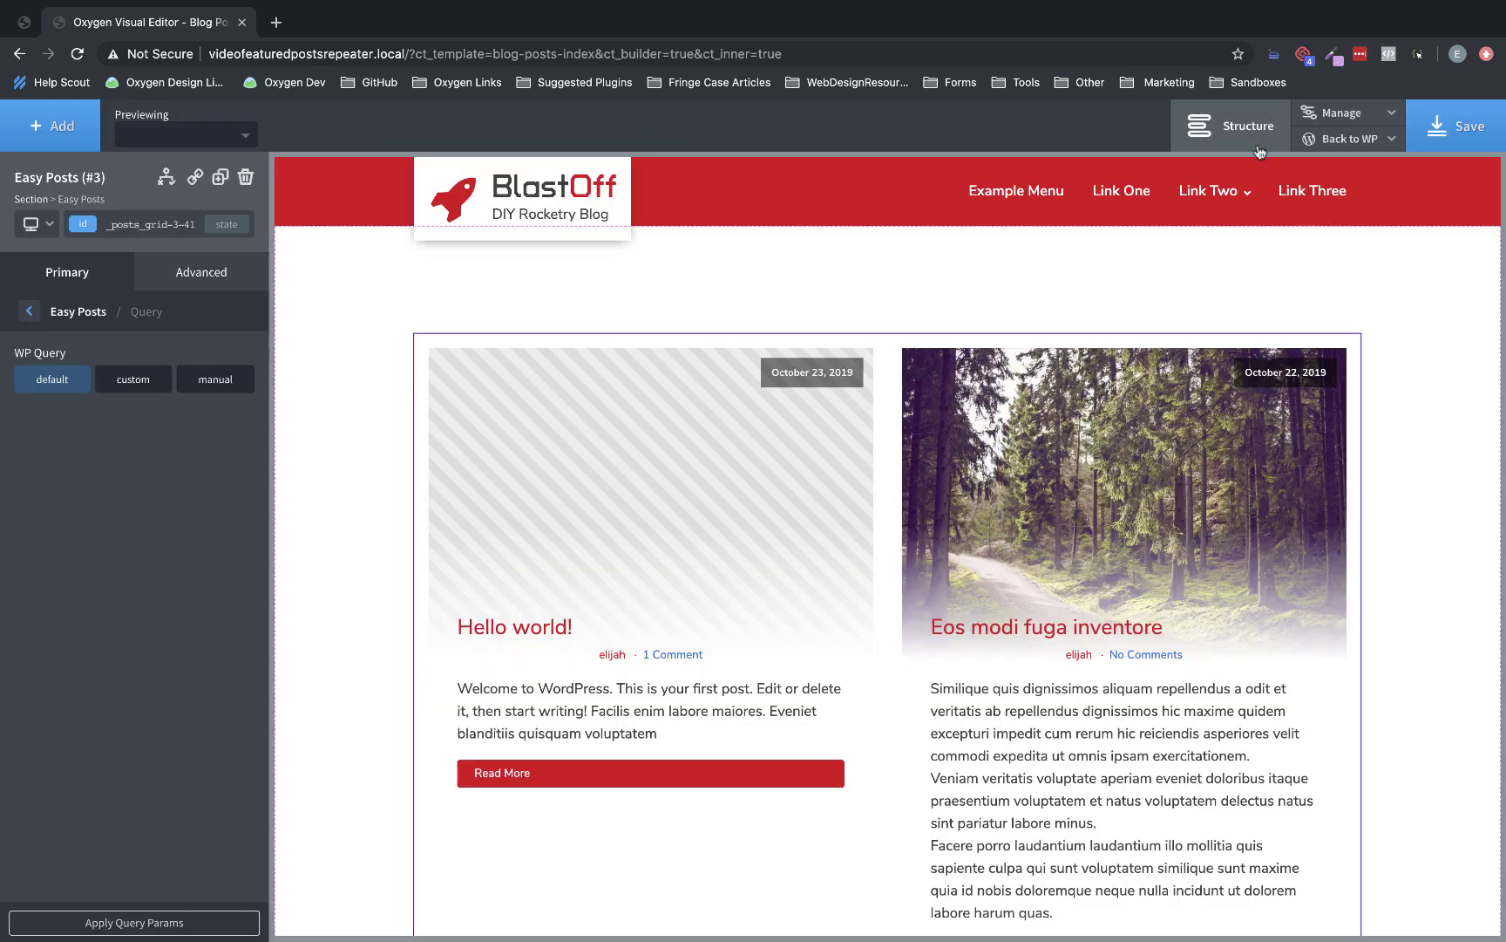
Return to the template's WordPress admin page and open the site's front end in a new tab.
mouse_move(1342, 139)
right_click(1321, 199)
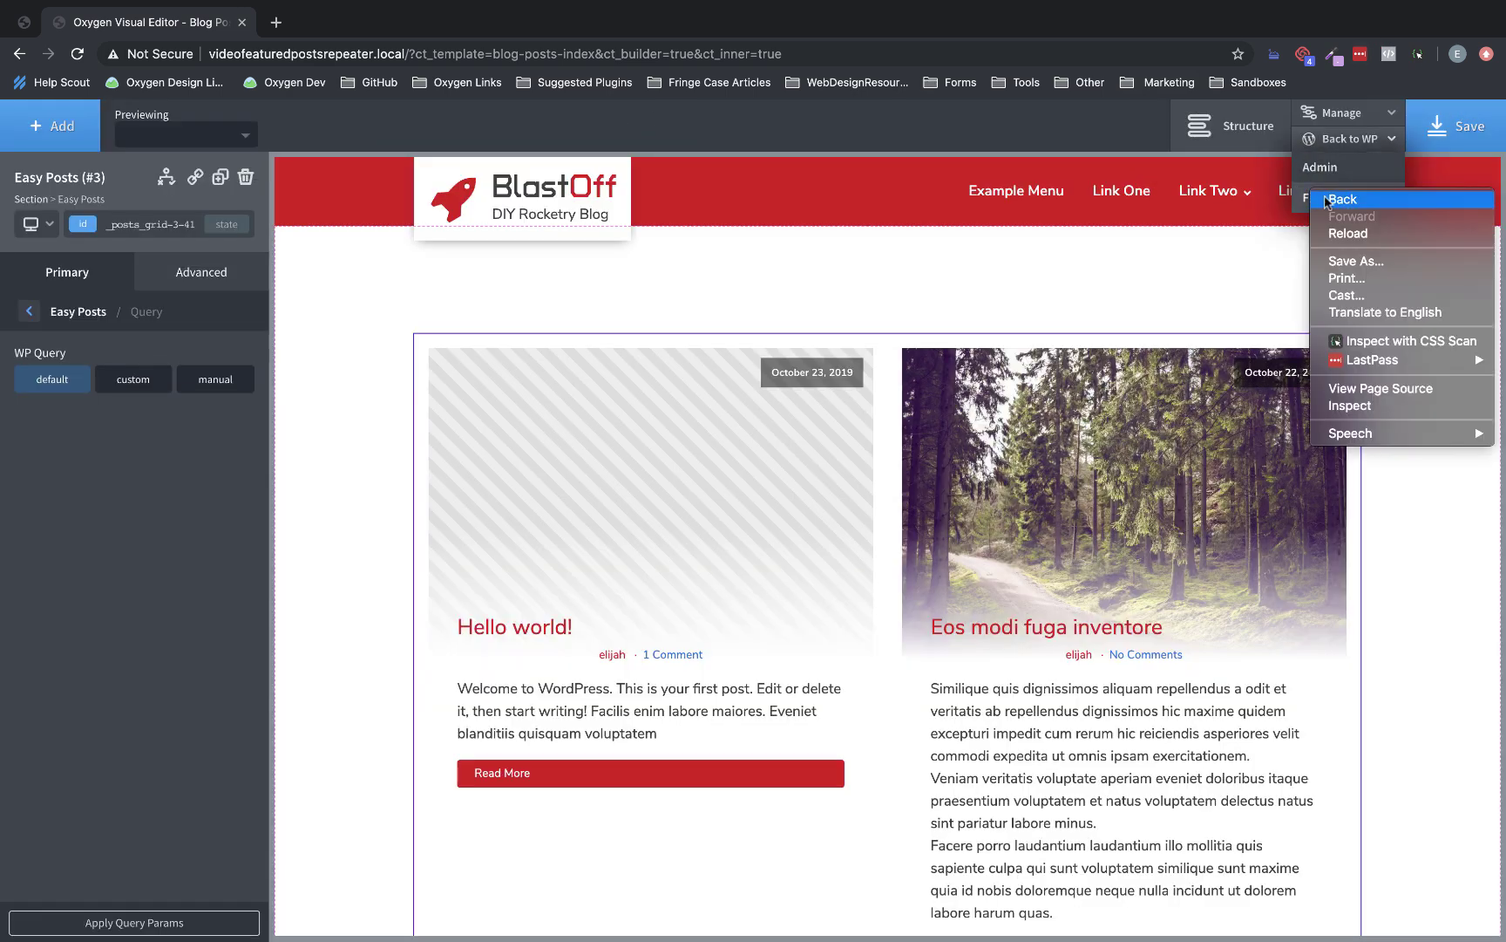
click(1321, 198)
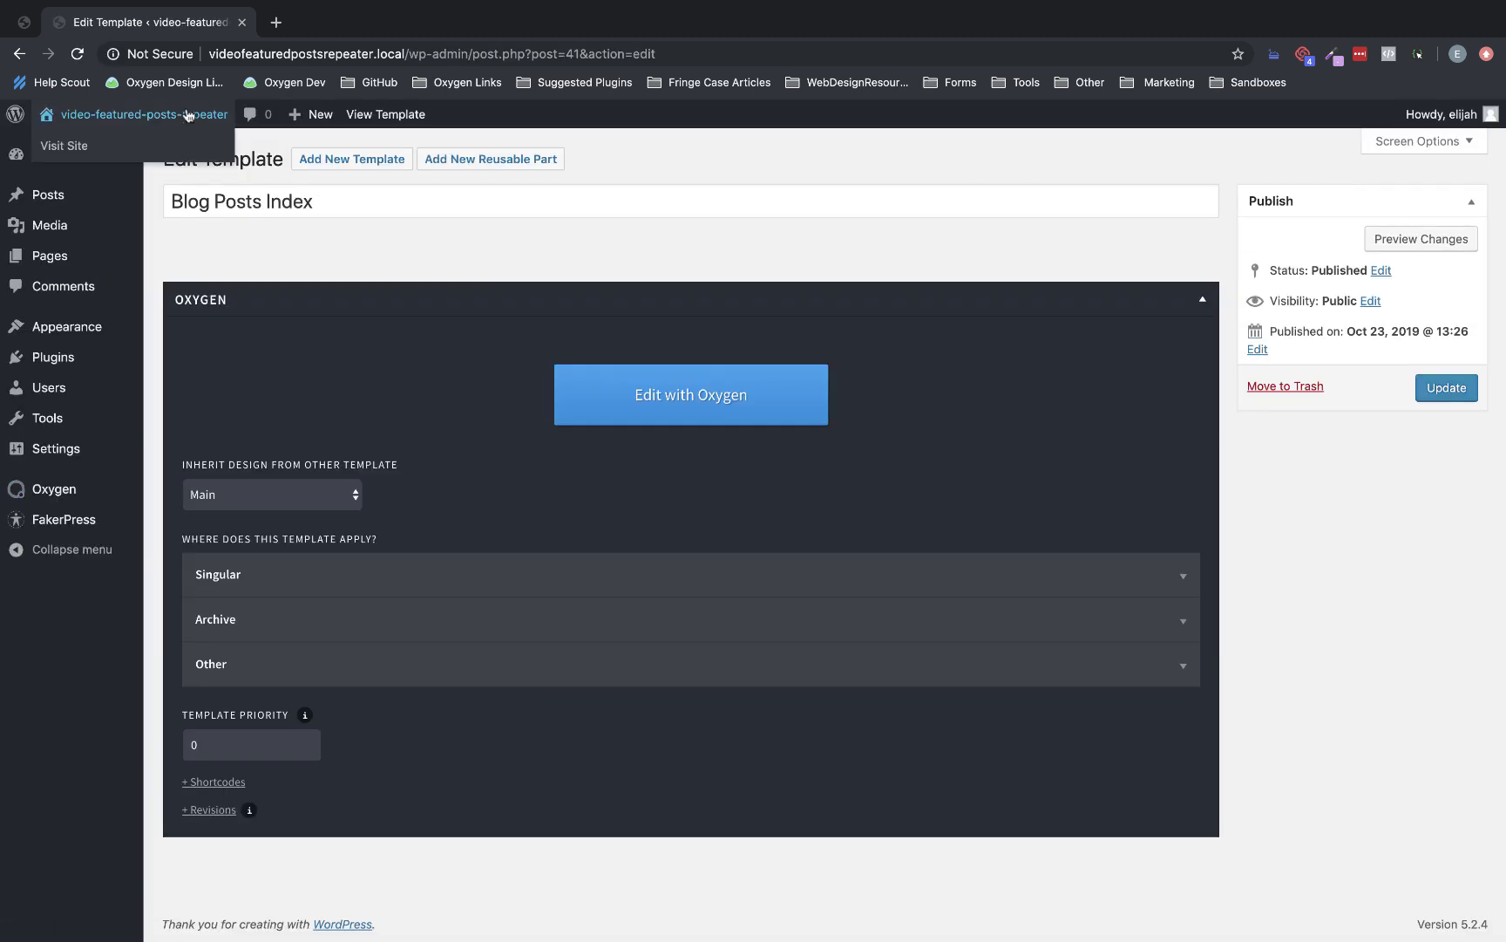
right_click(187, 112)
click(261, 117)
key(ctrl+Tab)
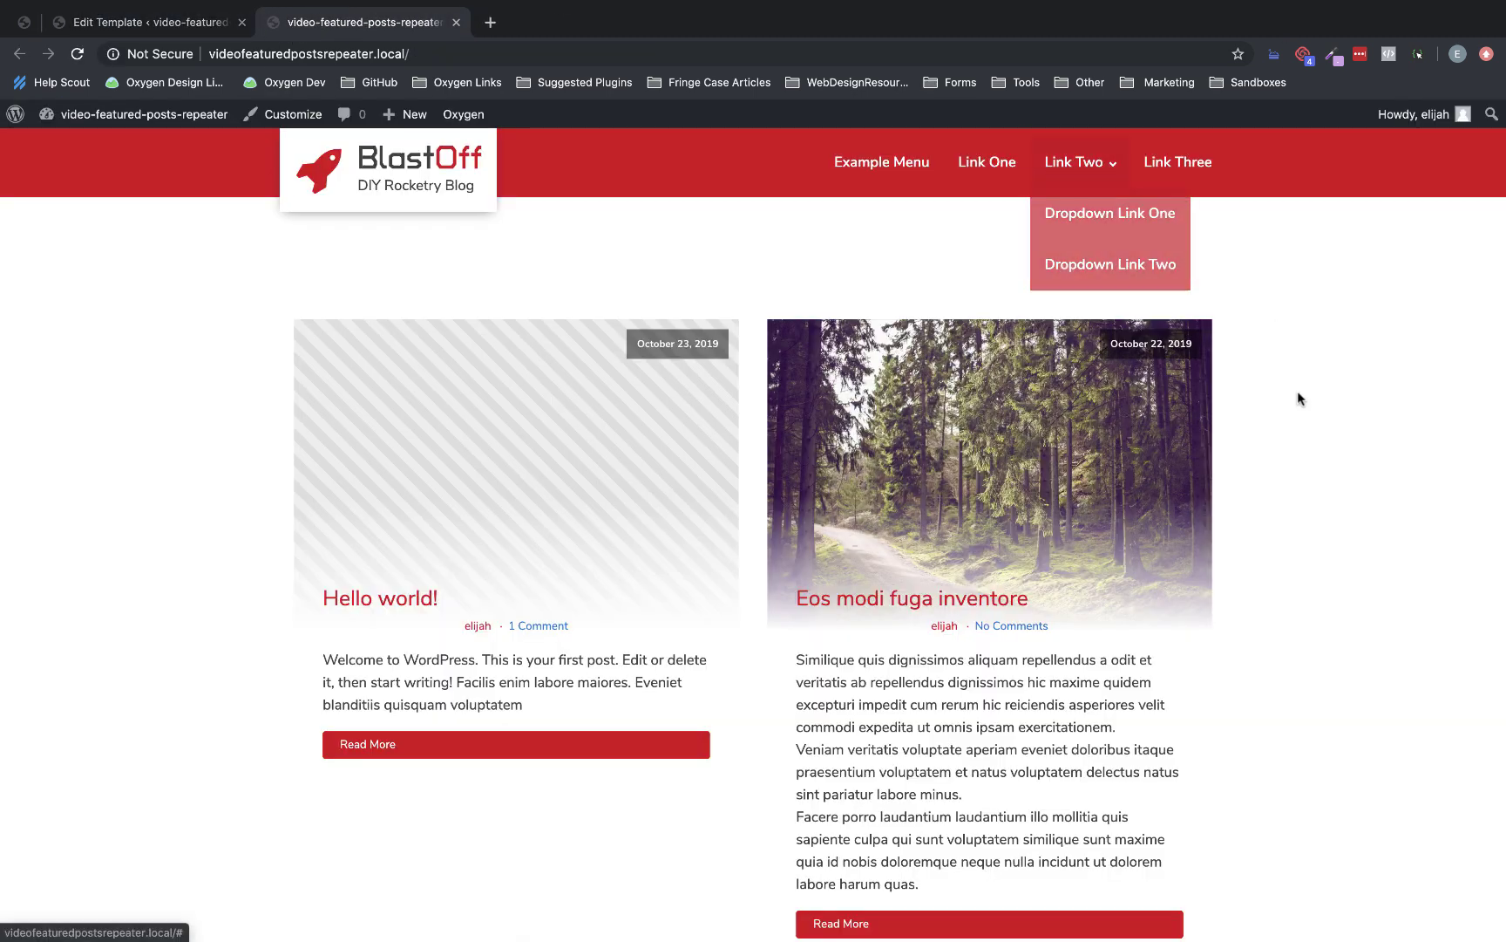
Look over the blog posts grid on the front end down to the pagination and open page 2.
scroll(1301, 409, down, 15)
scroll(1301, 416, down, 10)
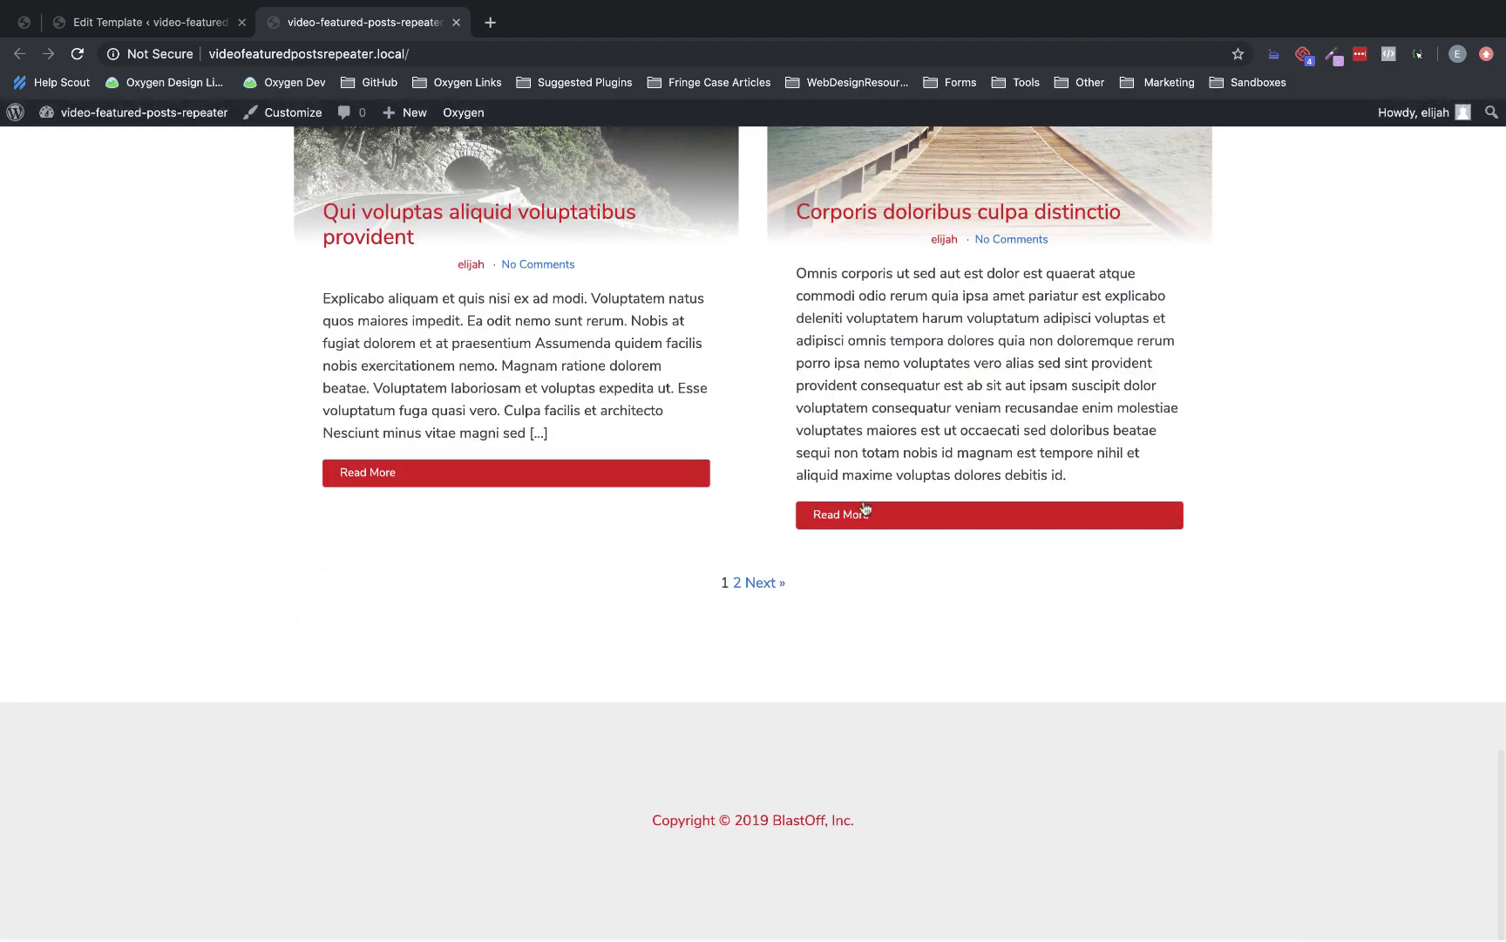
click(737, 582)
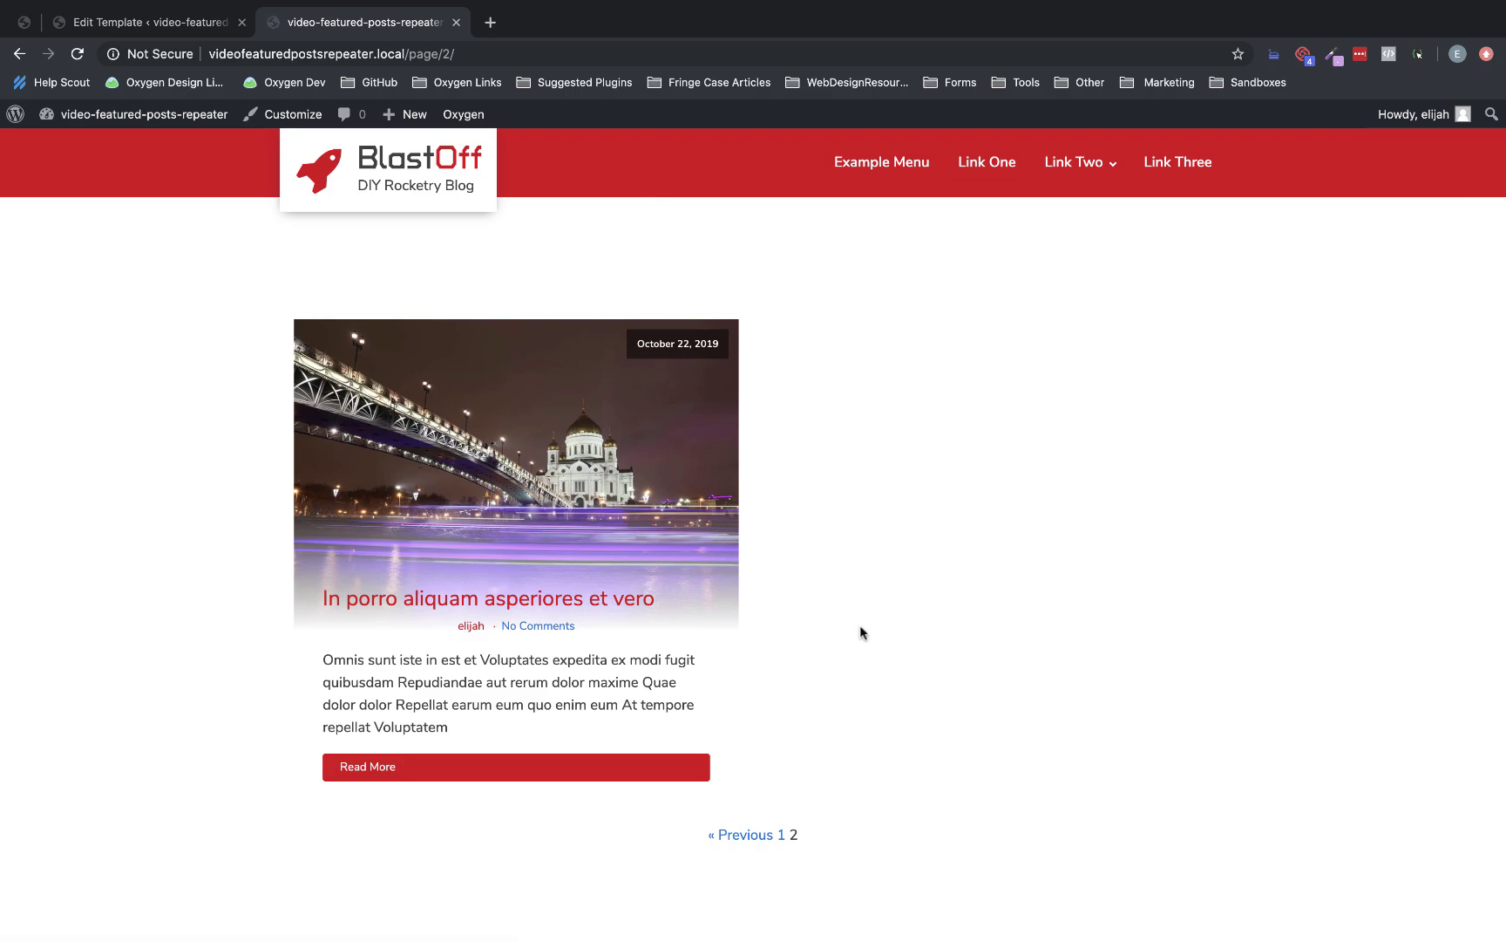
Return to the first page of the blog listing and review its post cards.
scroll(860, 632, down, 2)
click(782, 666)
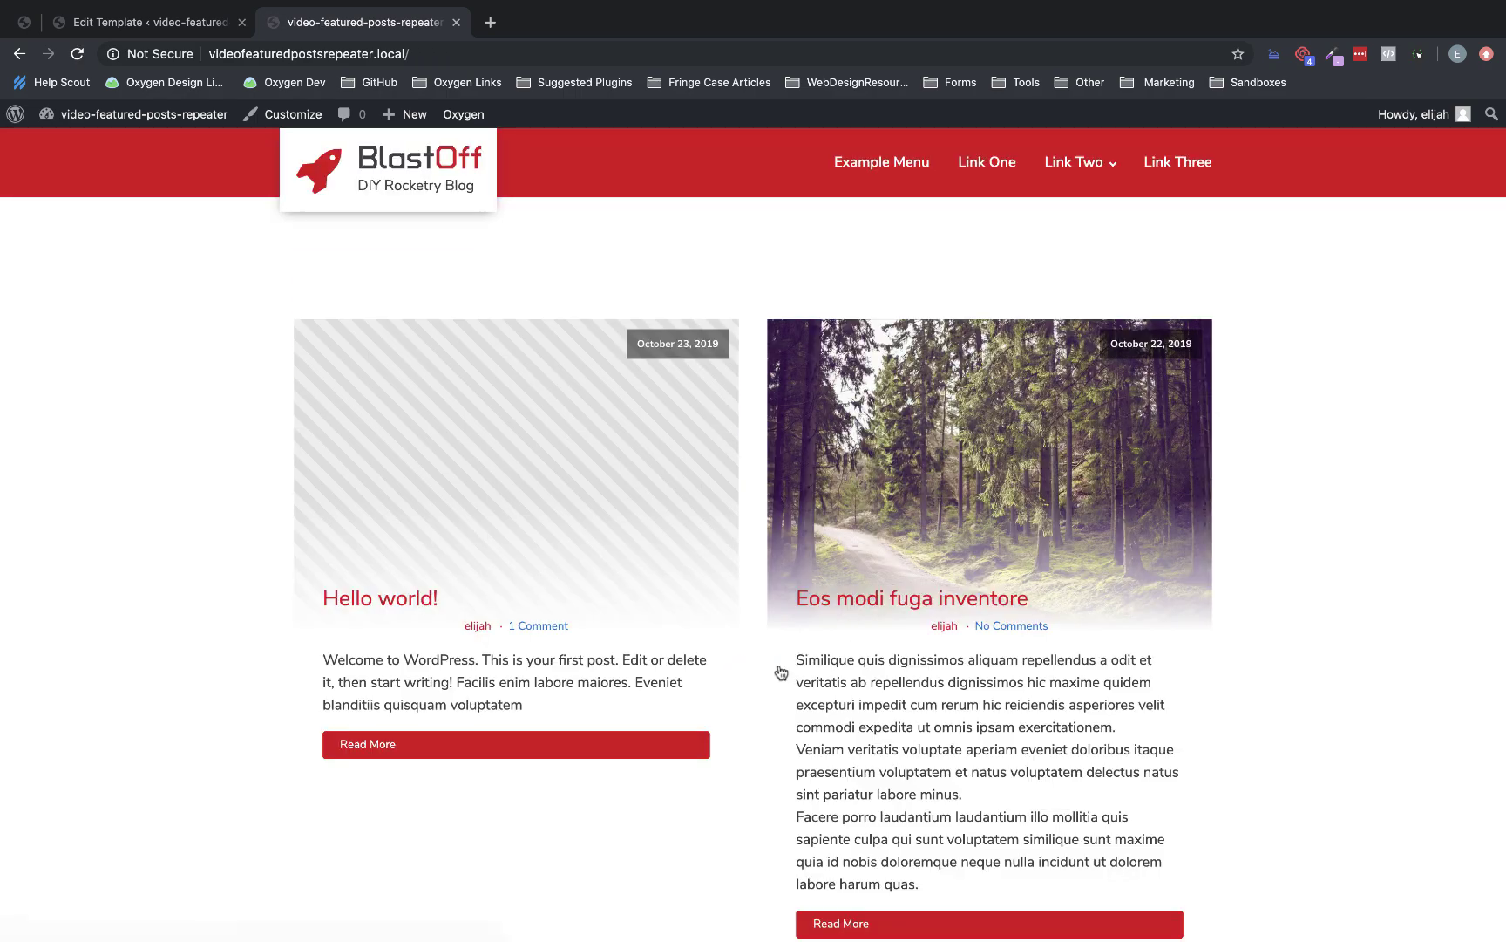
scroll(962, 530, down, 8)
scroll(962, 529, down, 1)
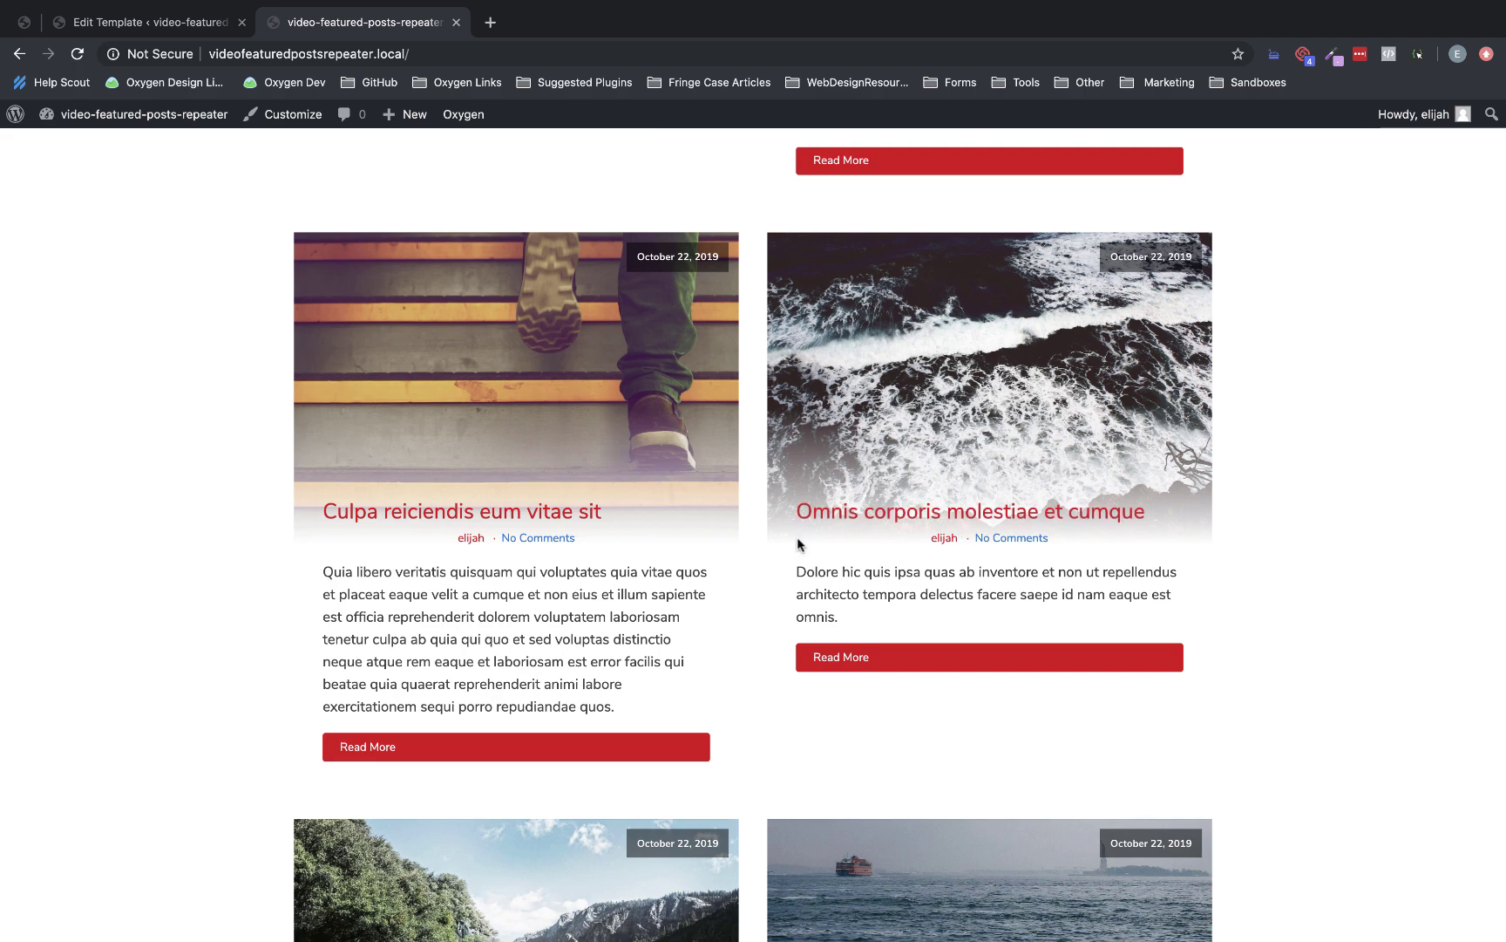
scroll(797, 538, down, 5)
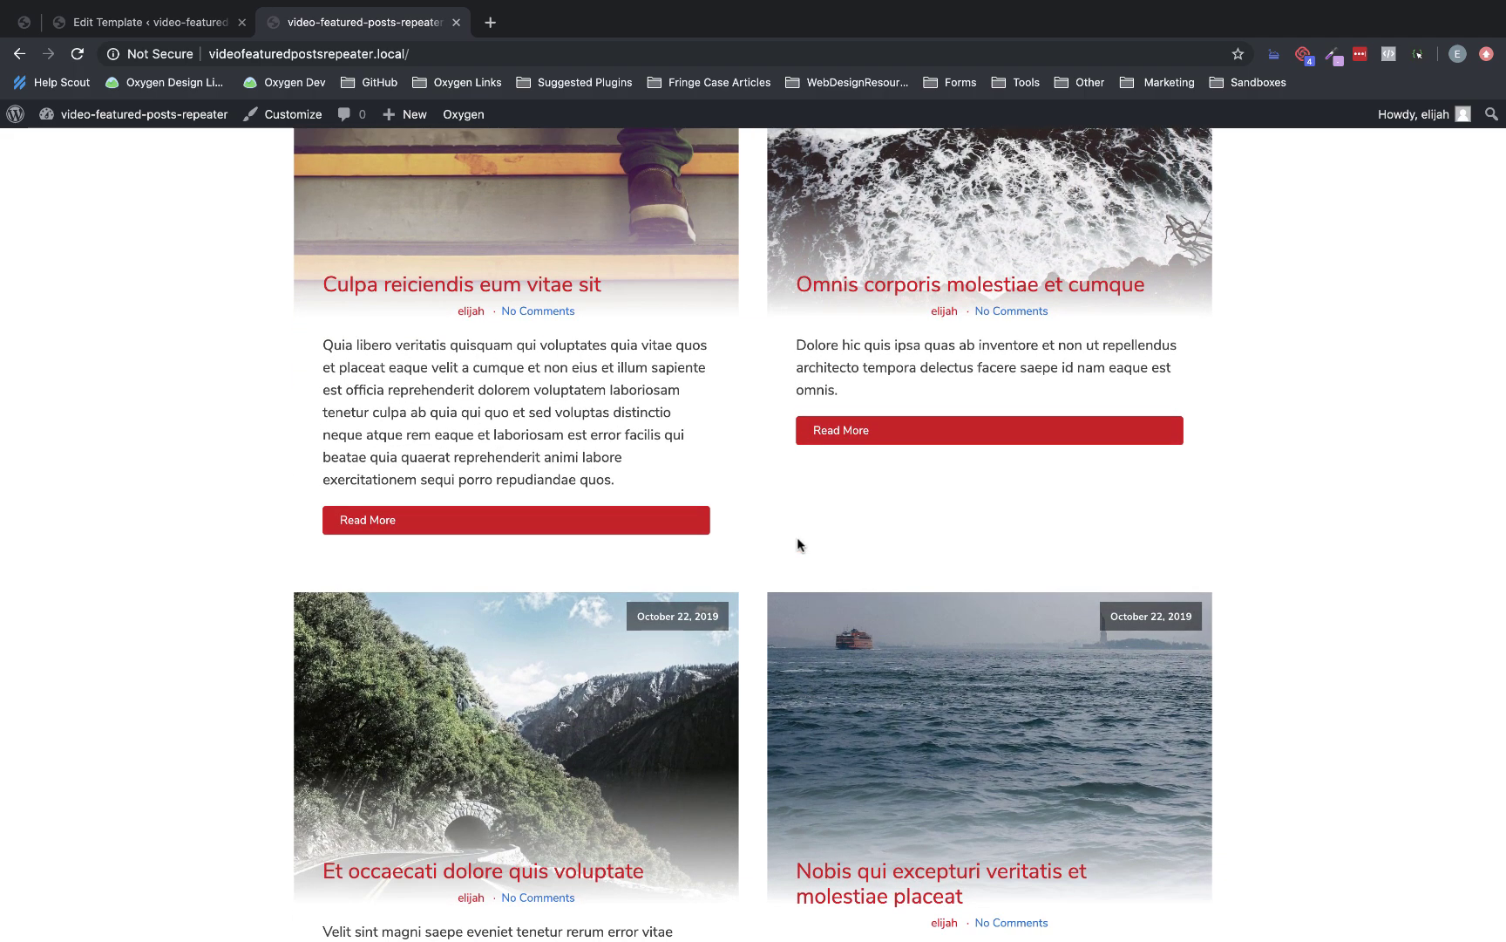
scroll(797, 544, down, 20)
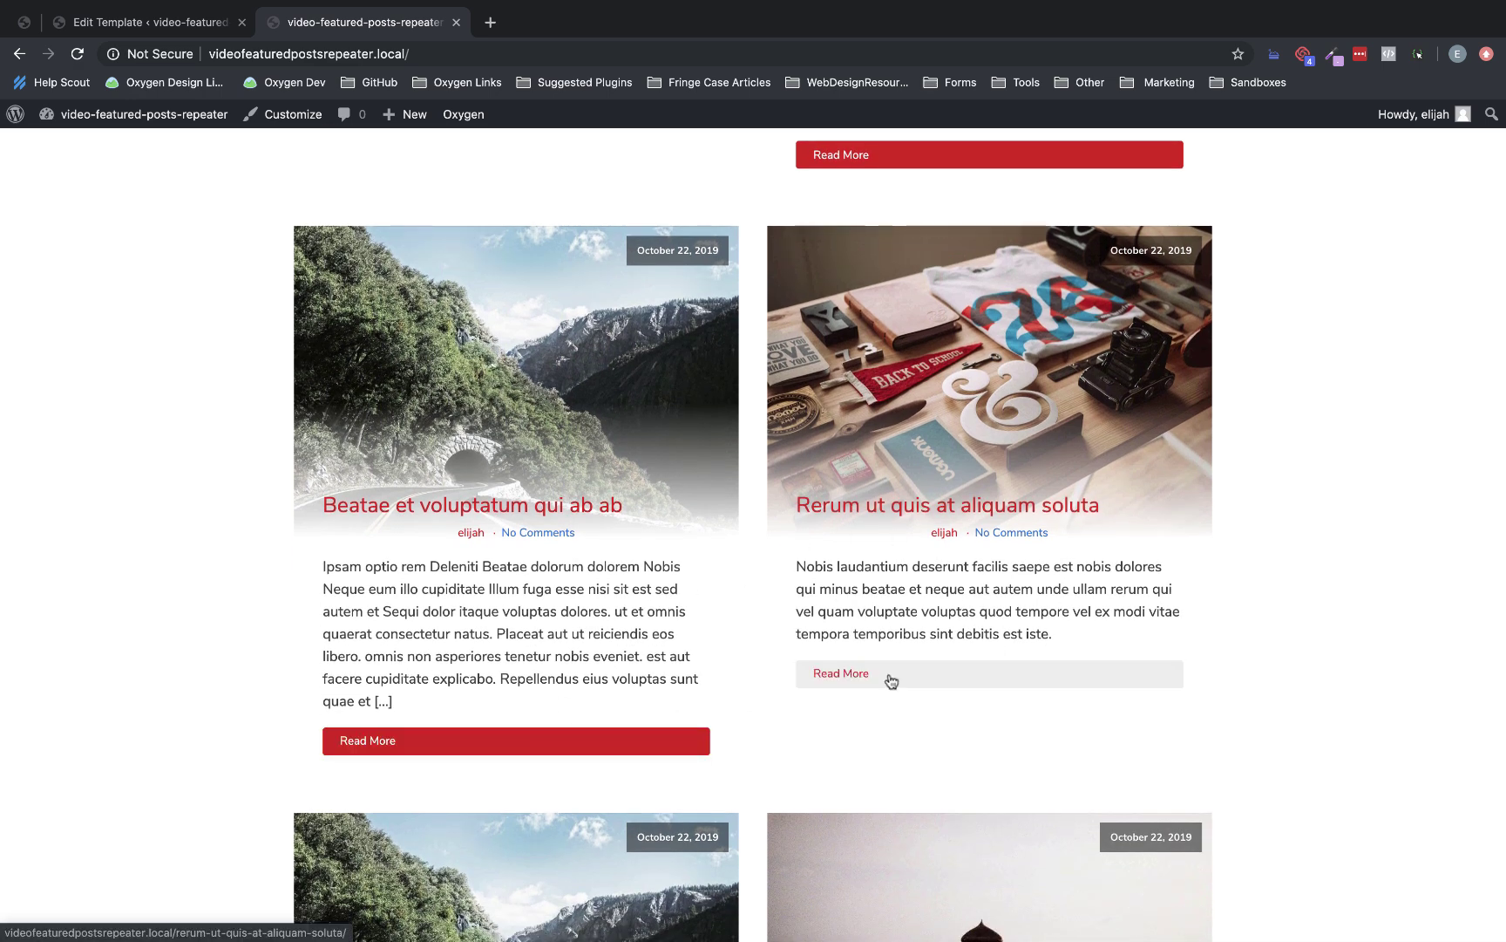
scroll(891, 681, down, 8)
scroll(889, 674, up, 15)
scroll(889, 673, up, 10)
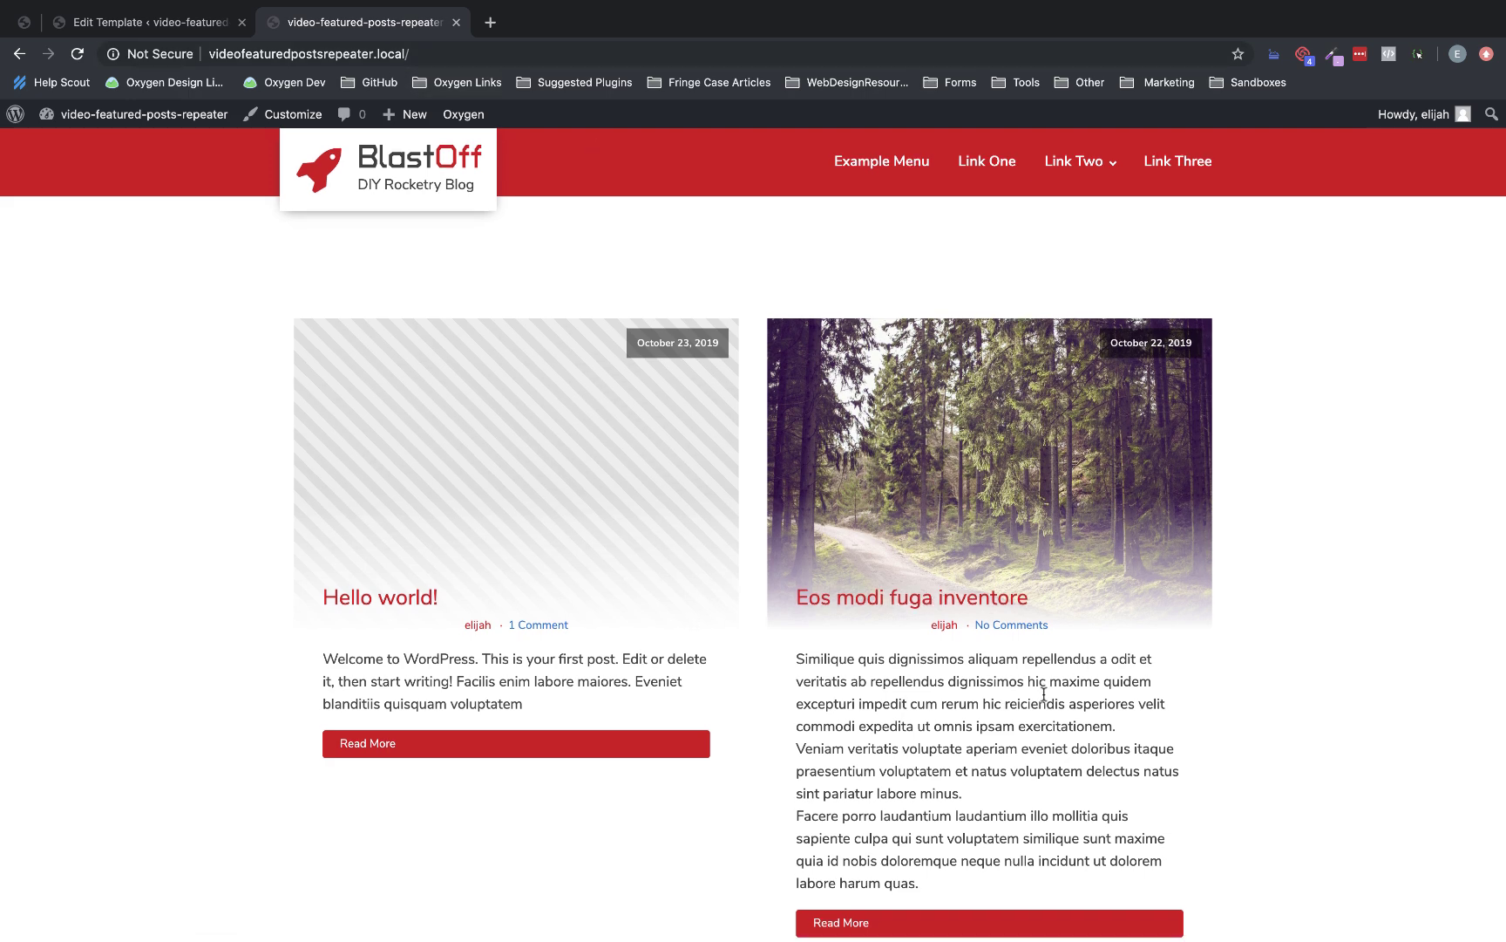
scroll(1045, 693, down, 3)
scroll(1044, 693, up, 2)
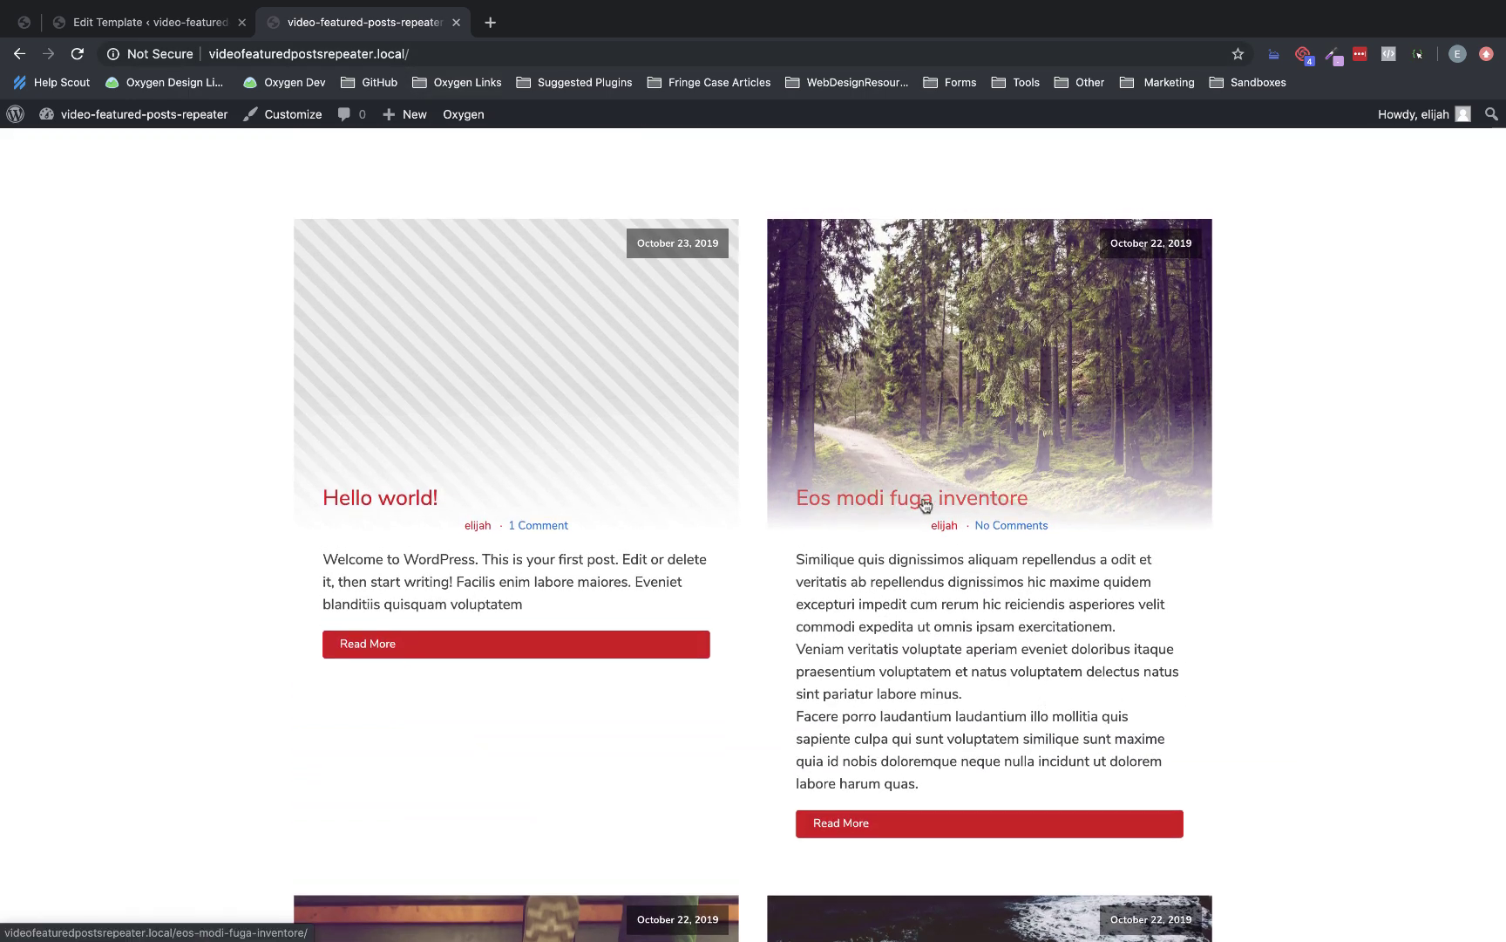
Open the post "Eos modi fuga inventore", review its single-post layout, and close the site page.
click(926, 505)
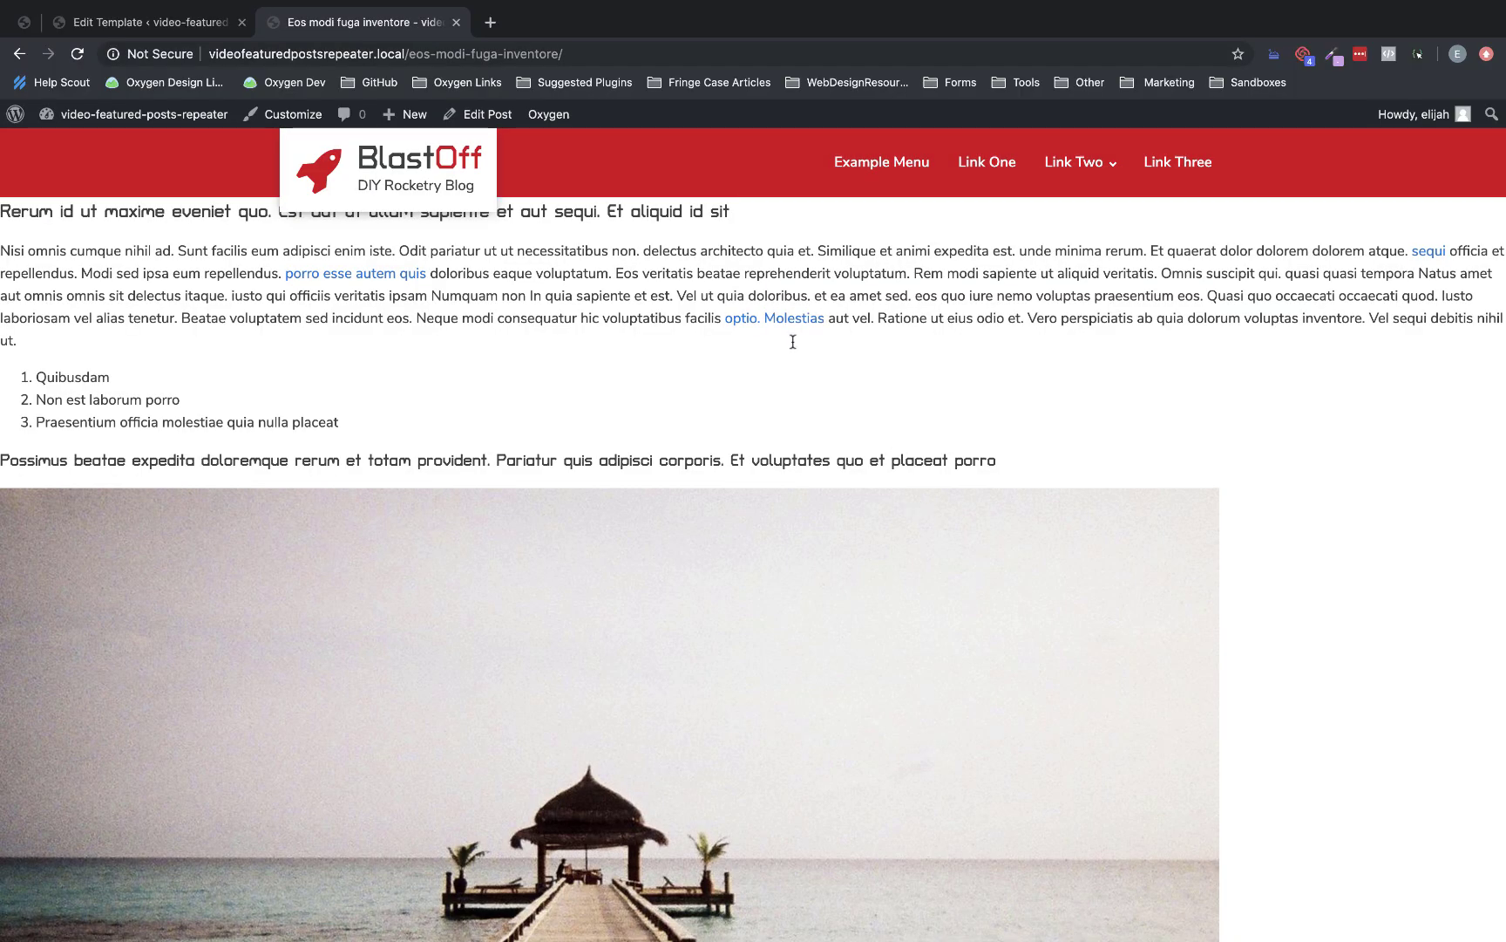
scroll(874, 396, down, 20)
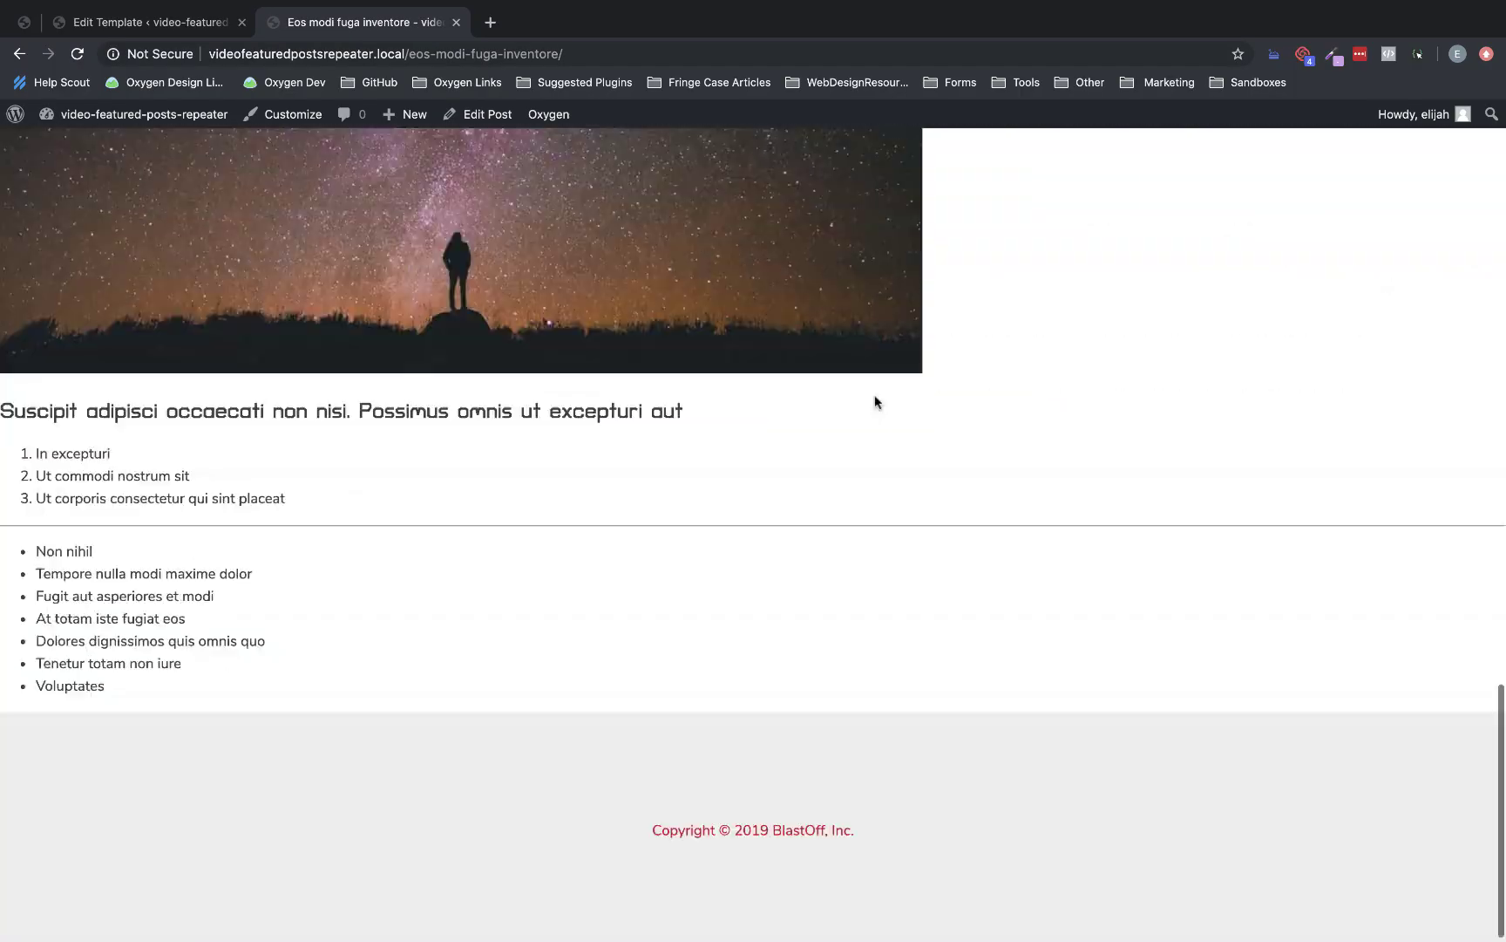
scroll(877, 401, up, 15)
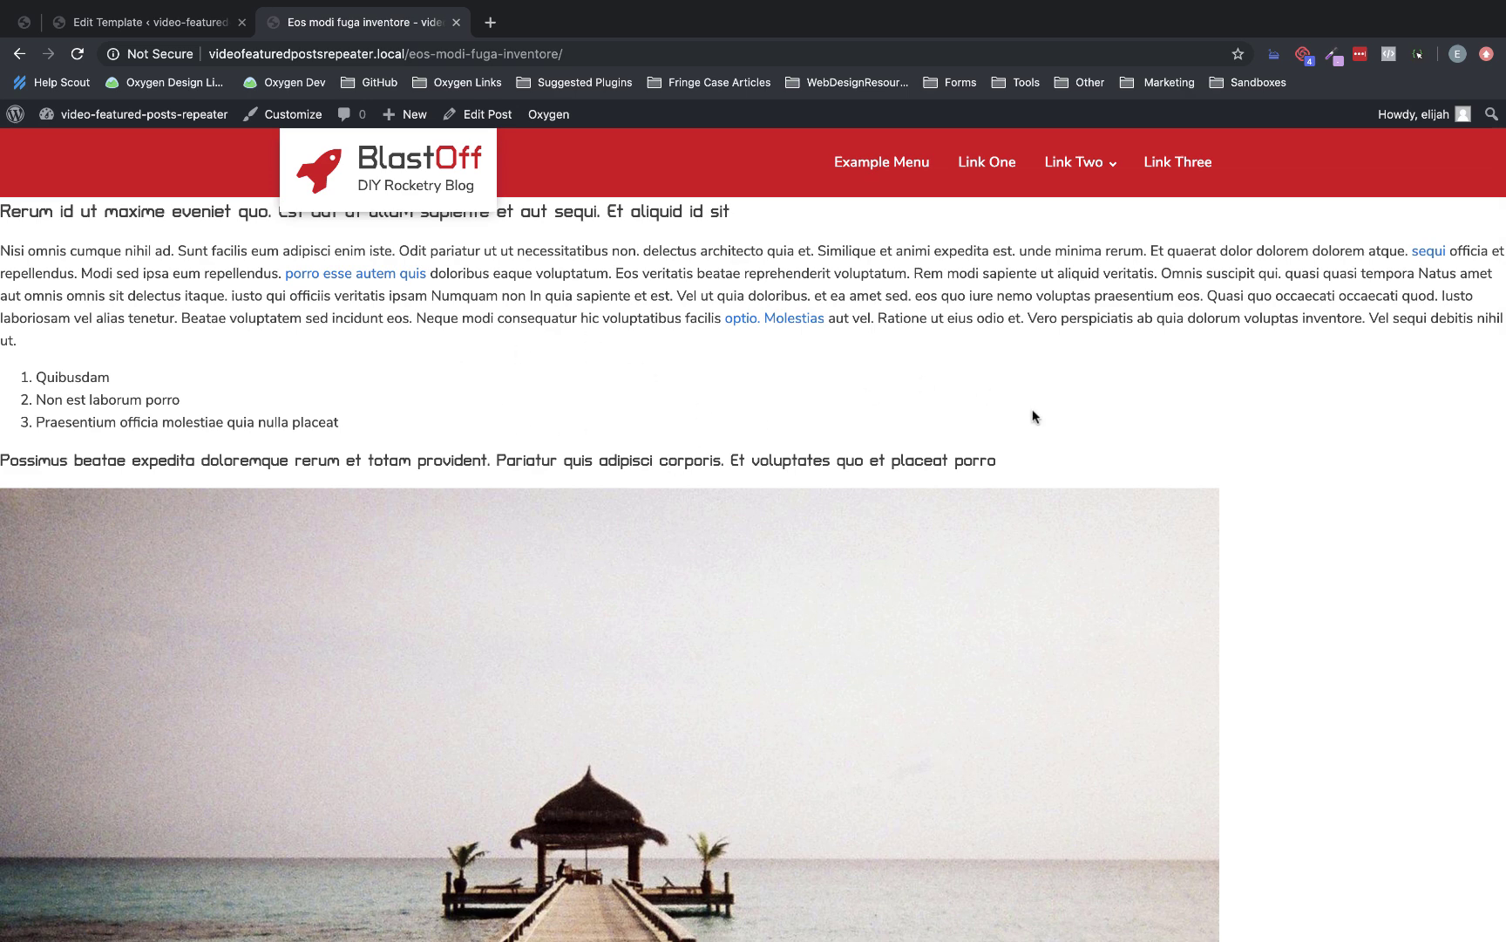
click(456, 22)
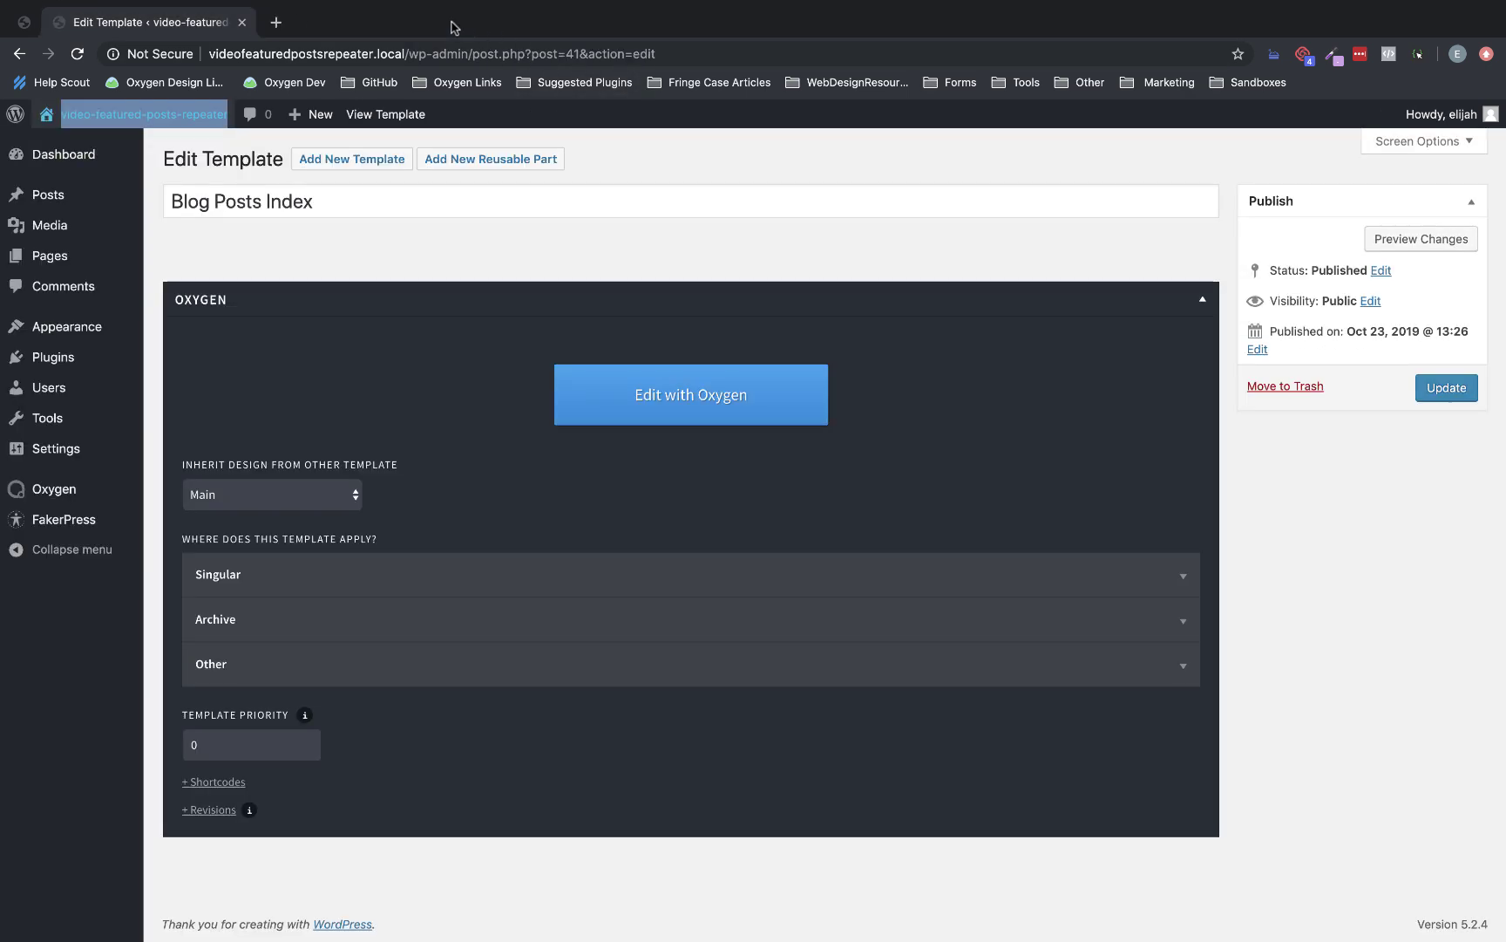
Create a new template titled "Single Post Template" that inherits its design from Main.
click(348, 166)
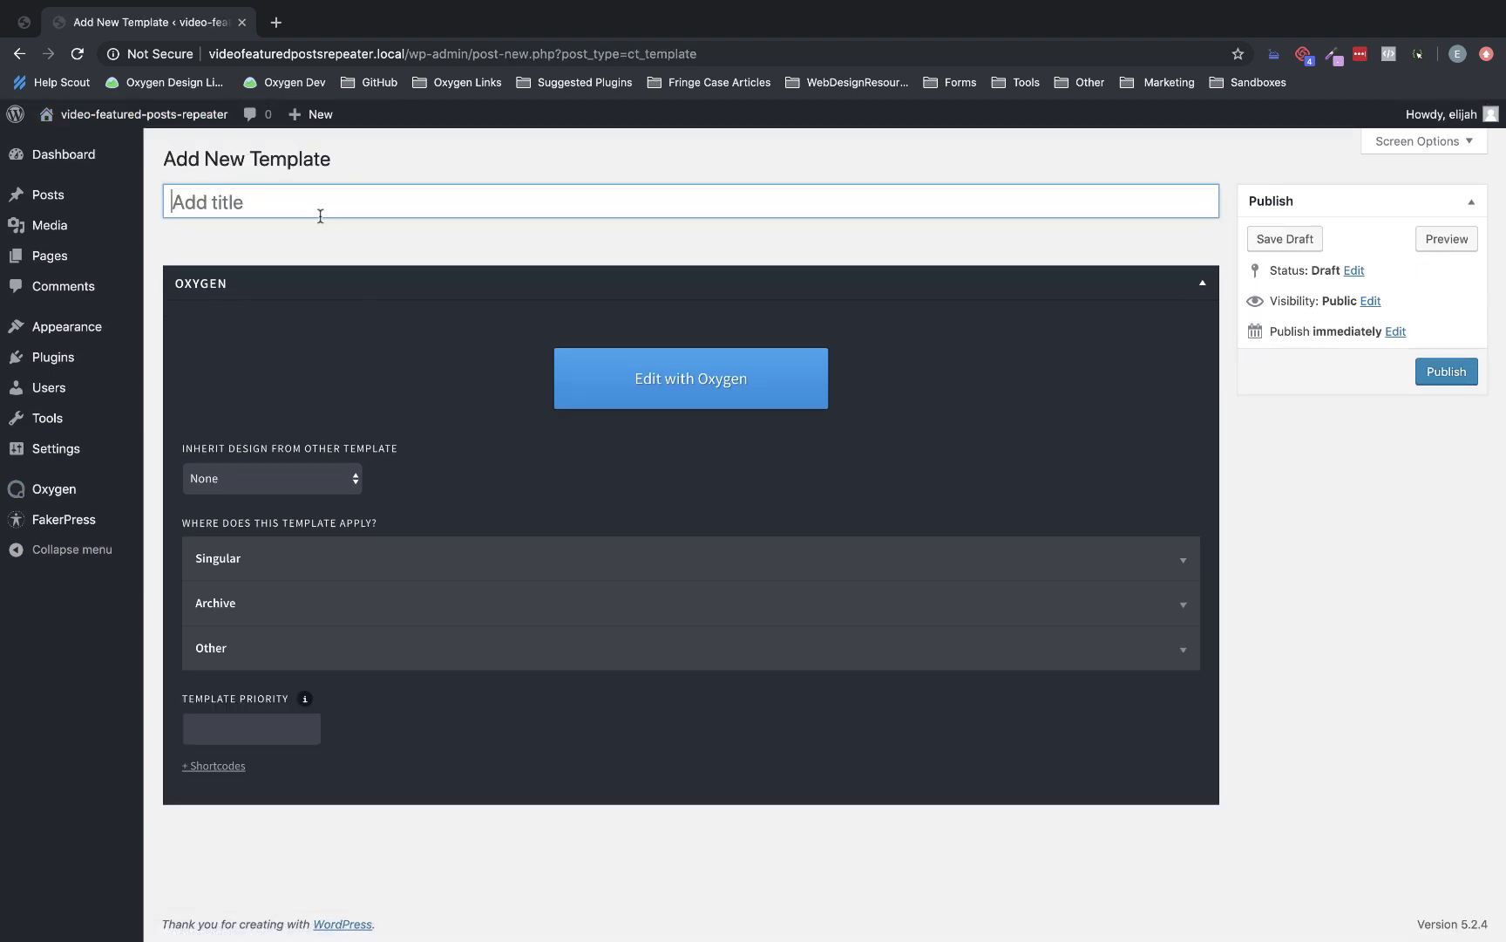
text(Single Post templ)
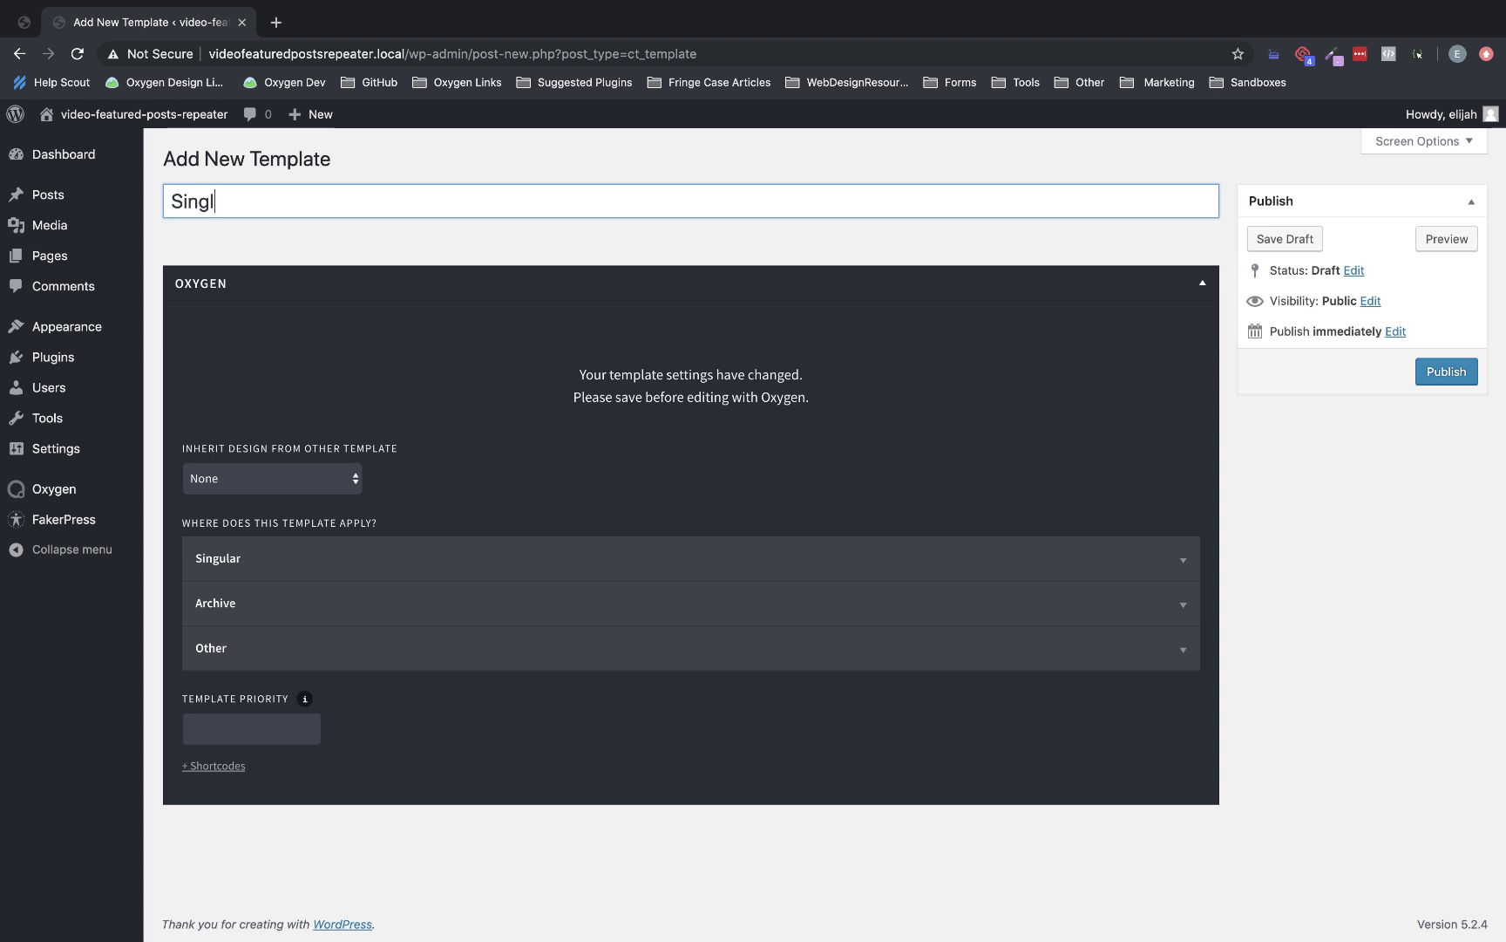
key(BackSpace)
text(Template)
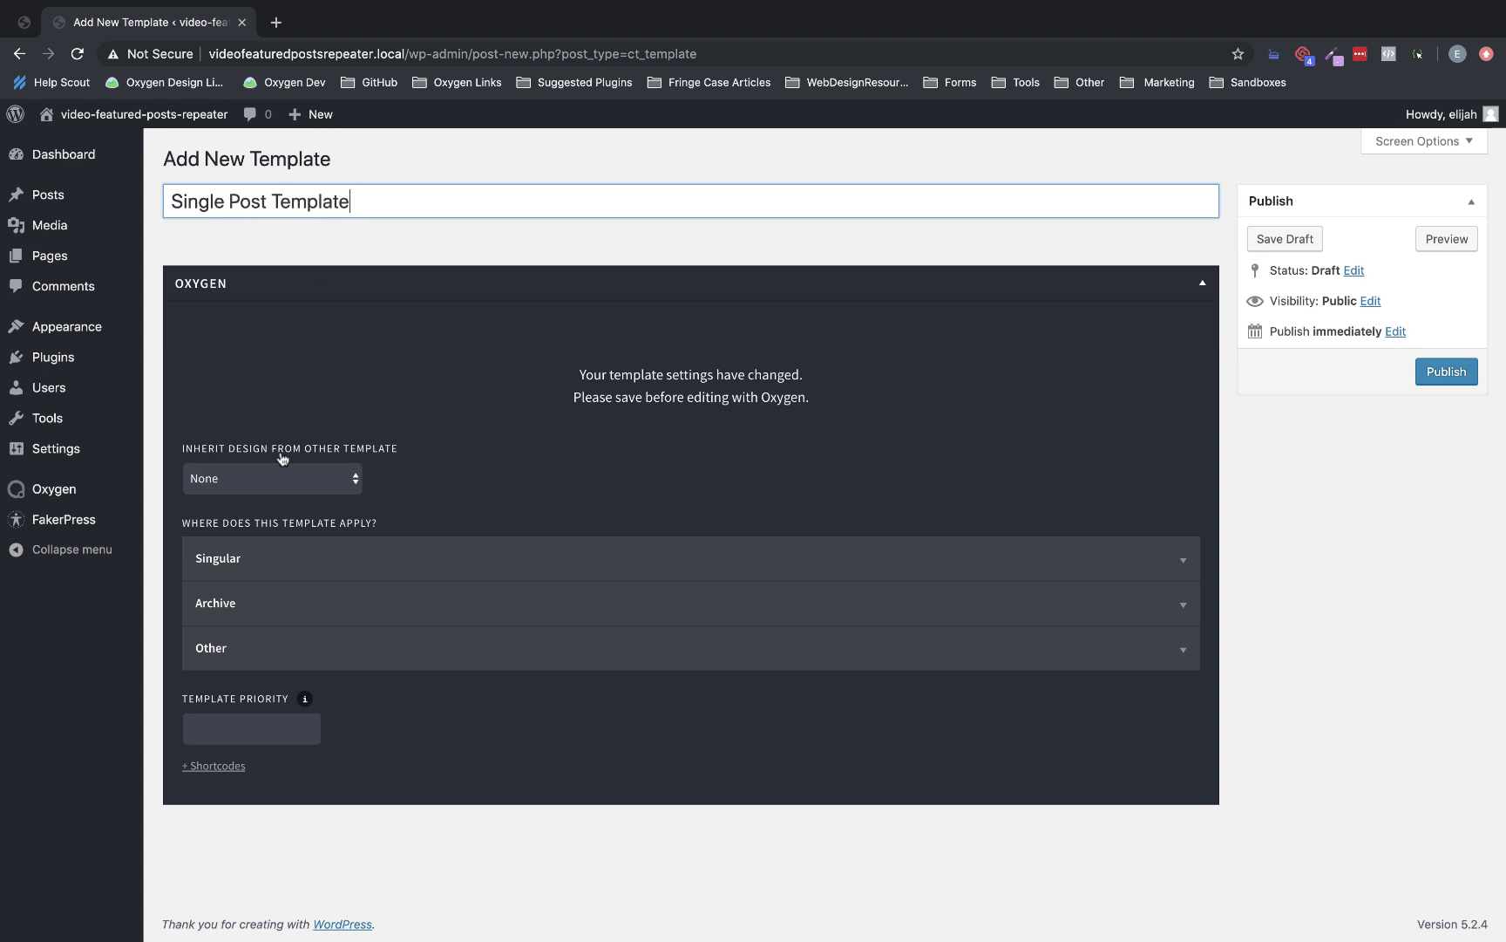
click(283, 480)
click(264, 495)
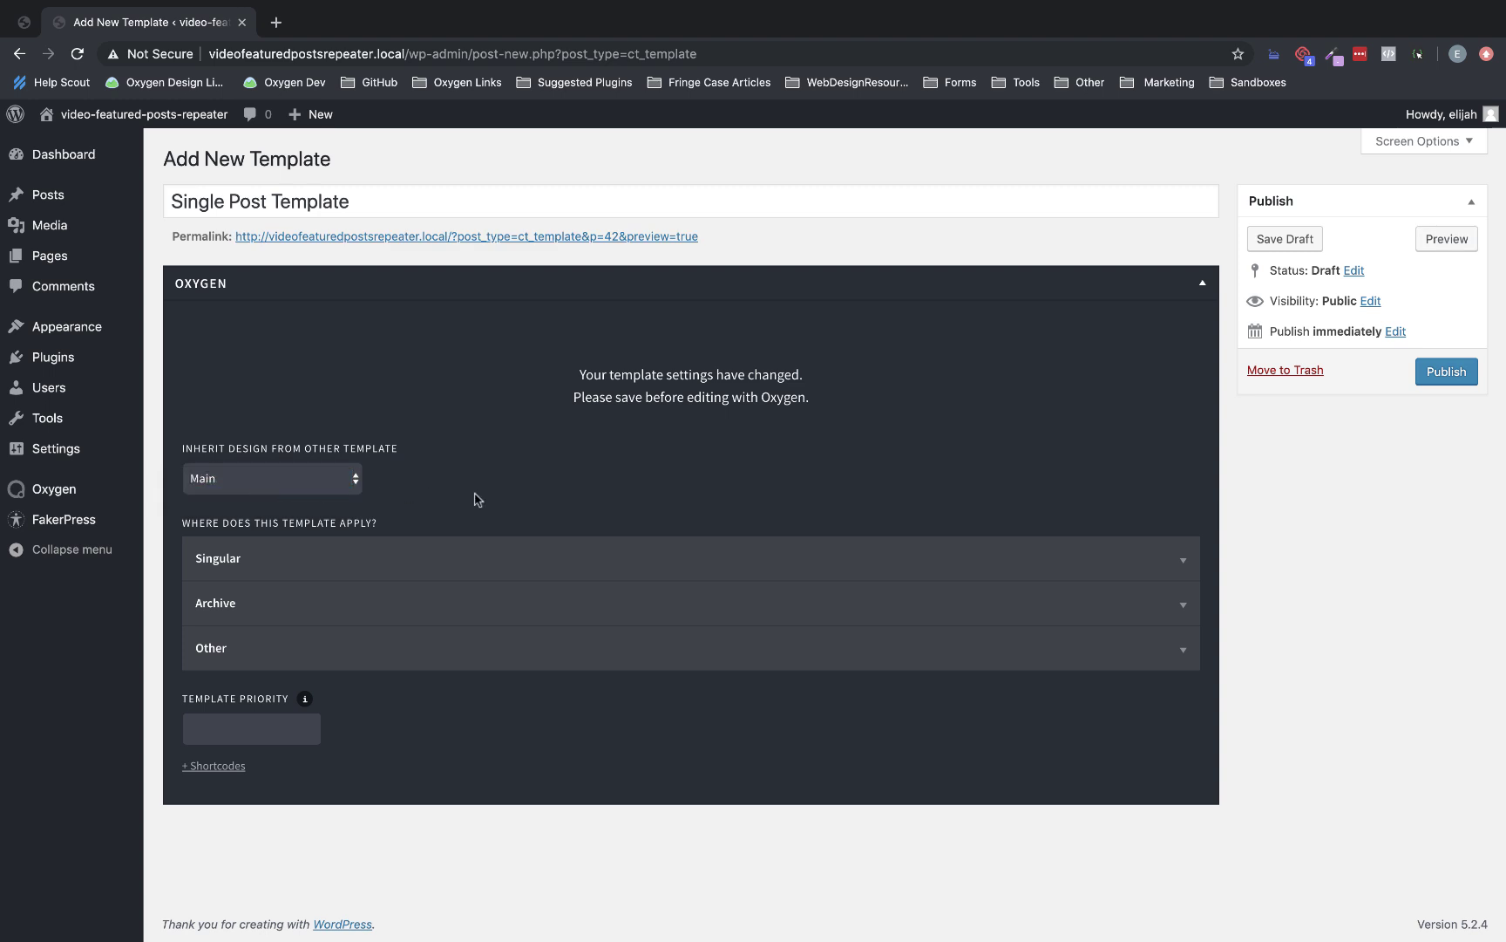
Apply the template to singular Posts and publish it.
click(395, 567)
click(218, 635)
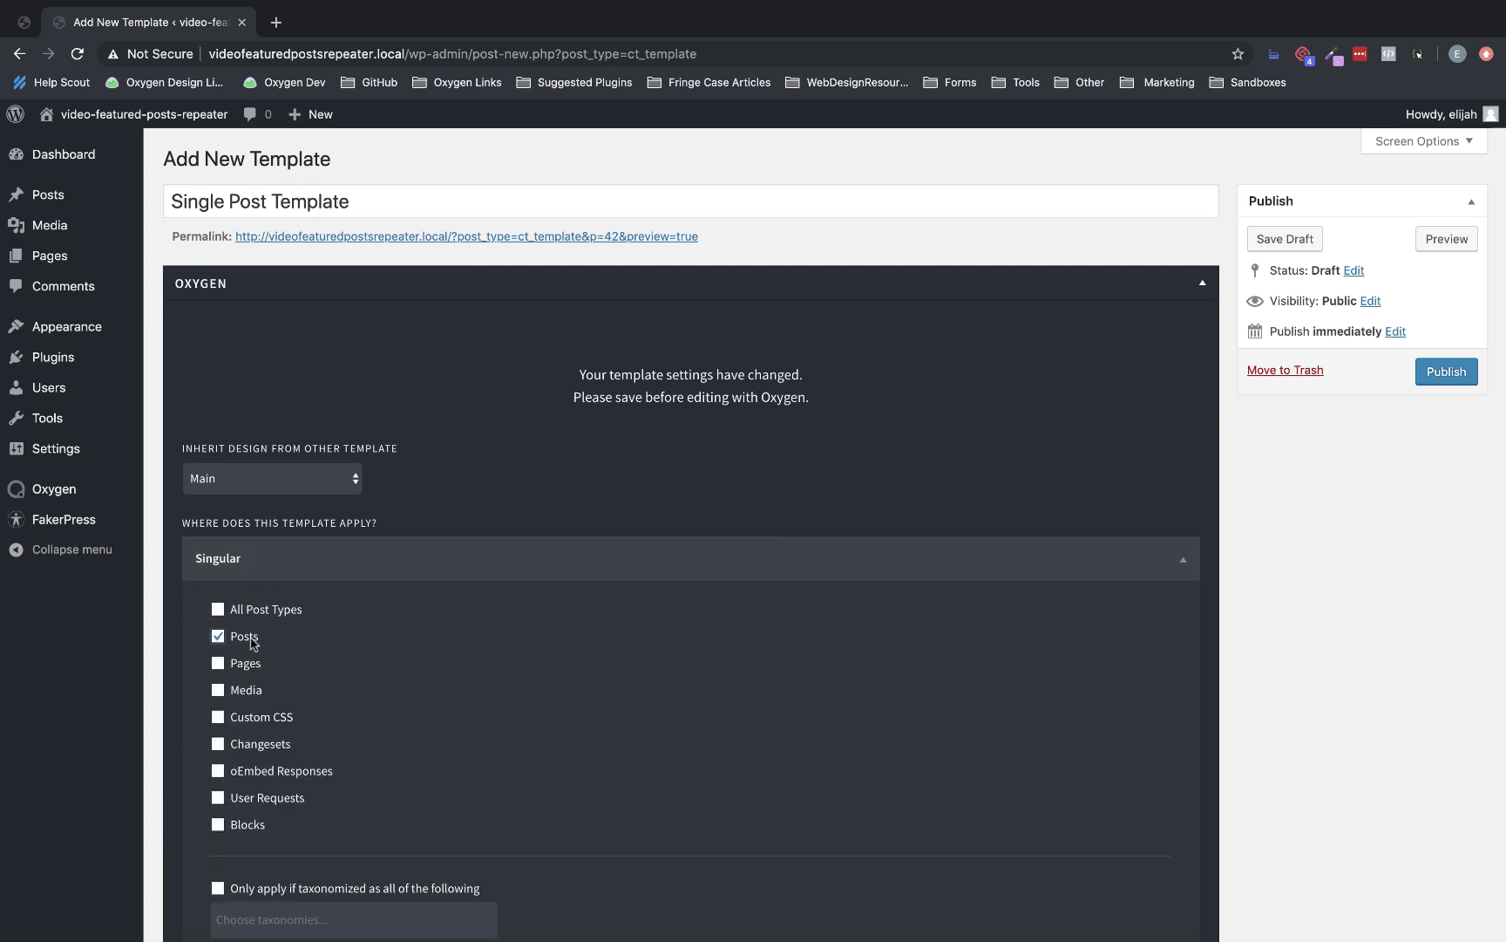
scroll(425, 701, down, 1)
scroll(424, 701, down, 3)
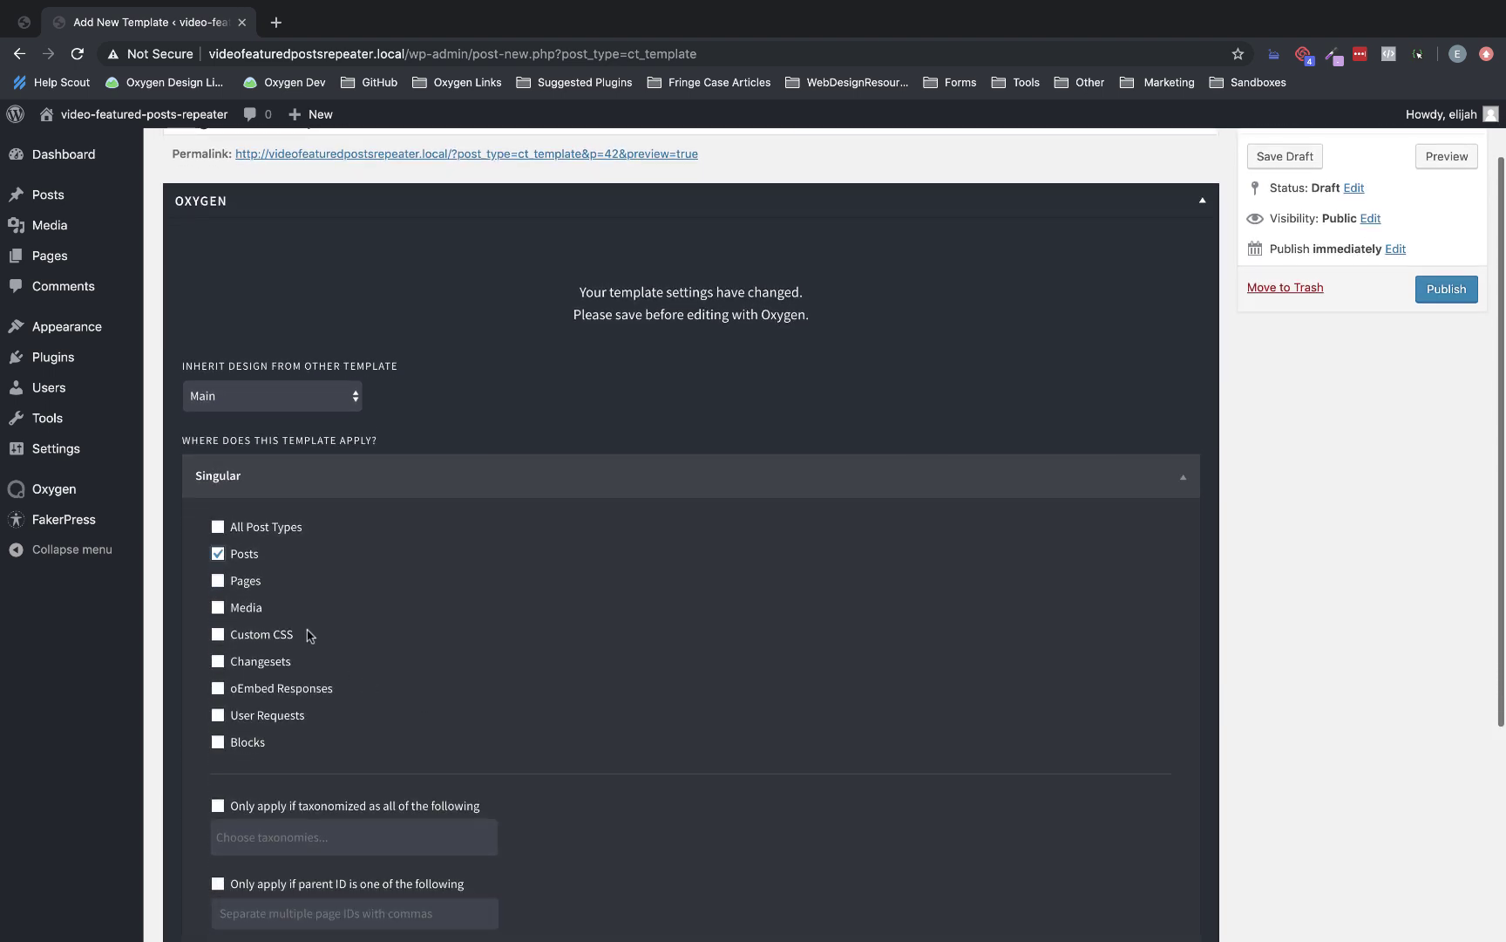
scroll(470, 798, up, 3)
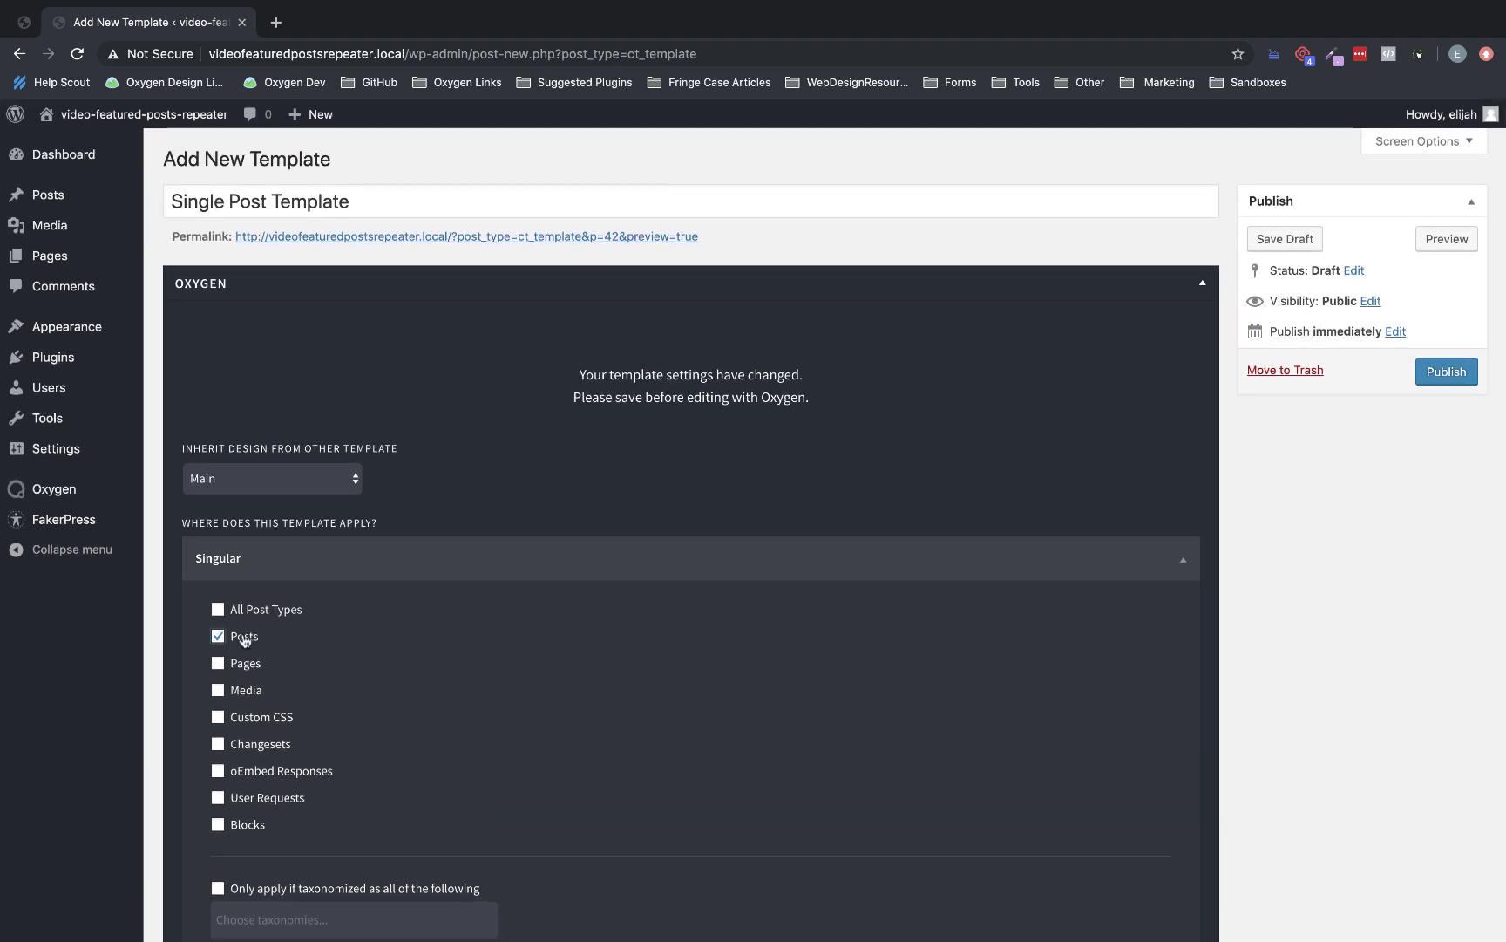
click(1452, 375)
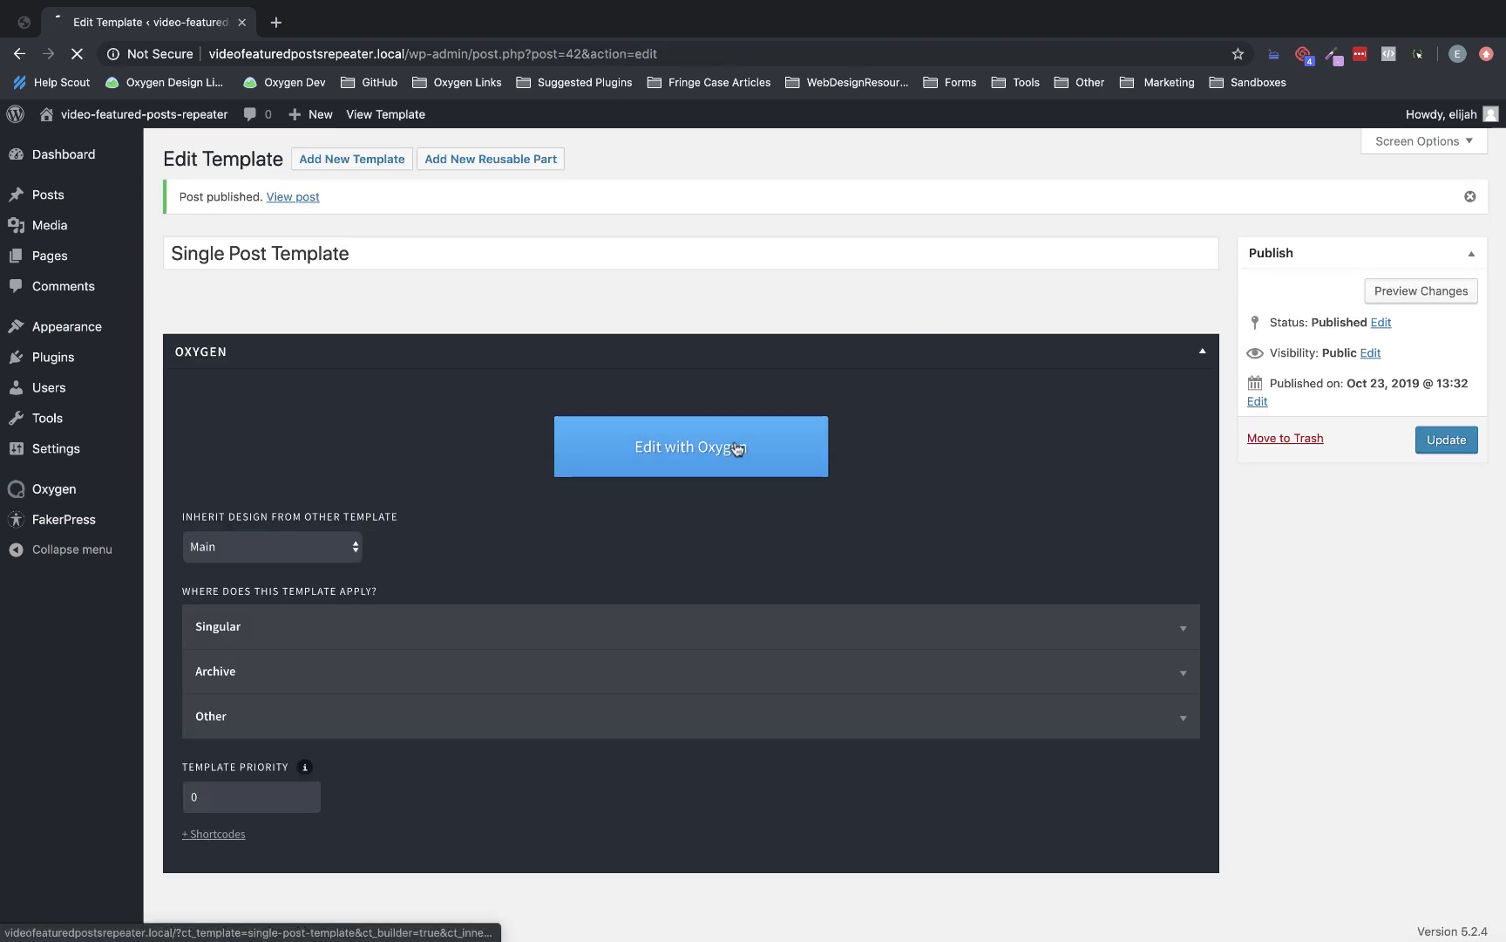
Open the Single Post Template for editing with Oxygen and add a Section to the empty content area.
click(736, 449)
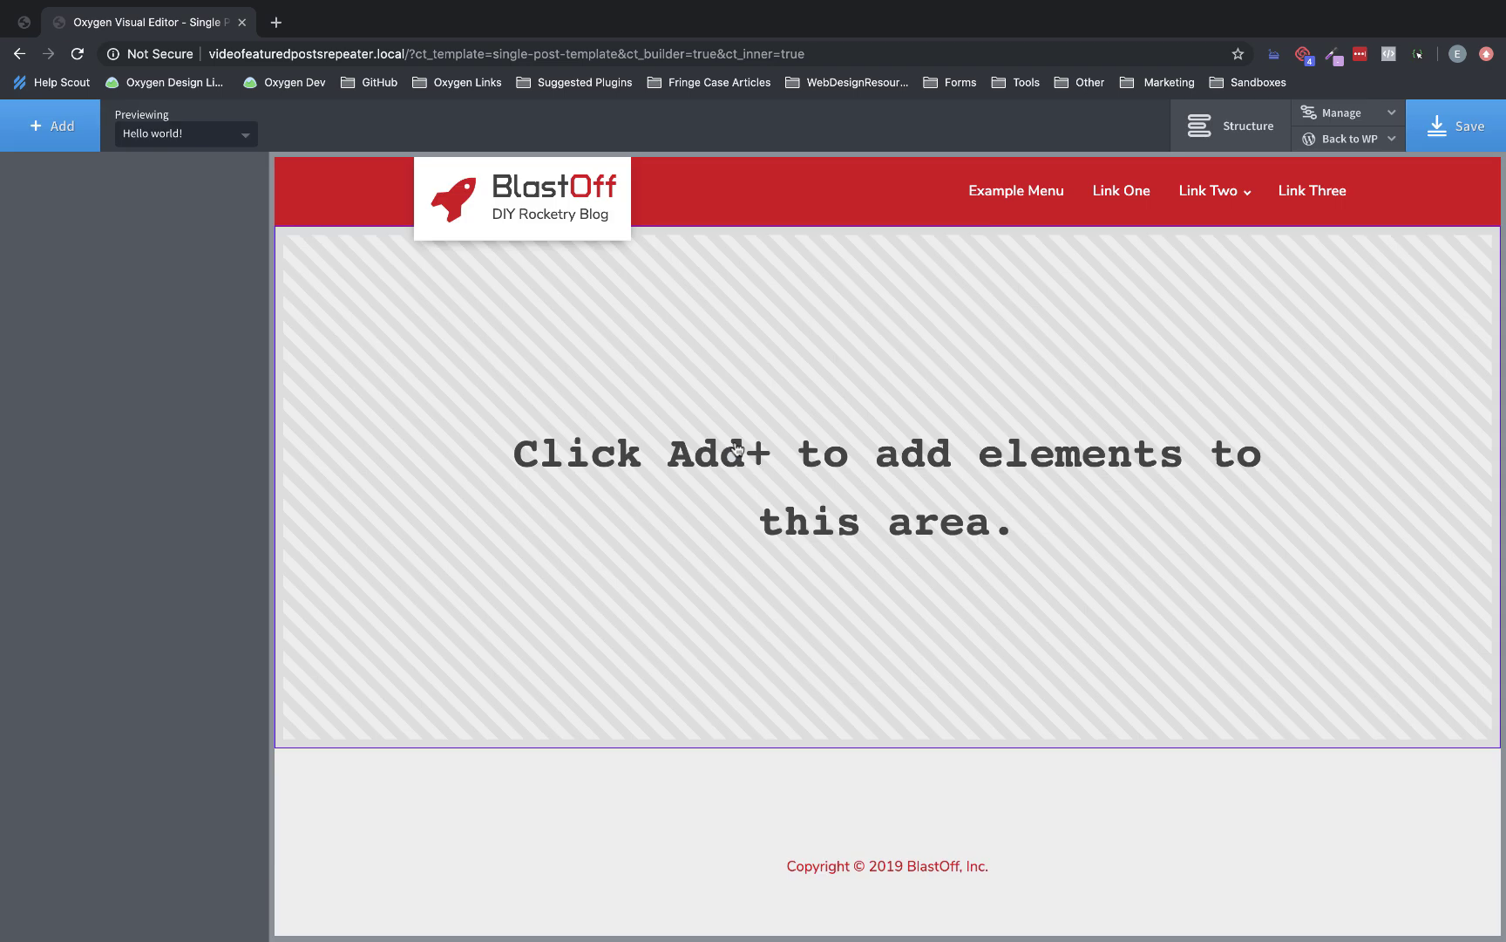
click(63, 136)
text(s)
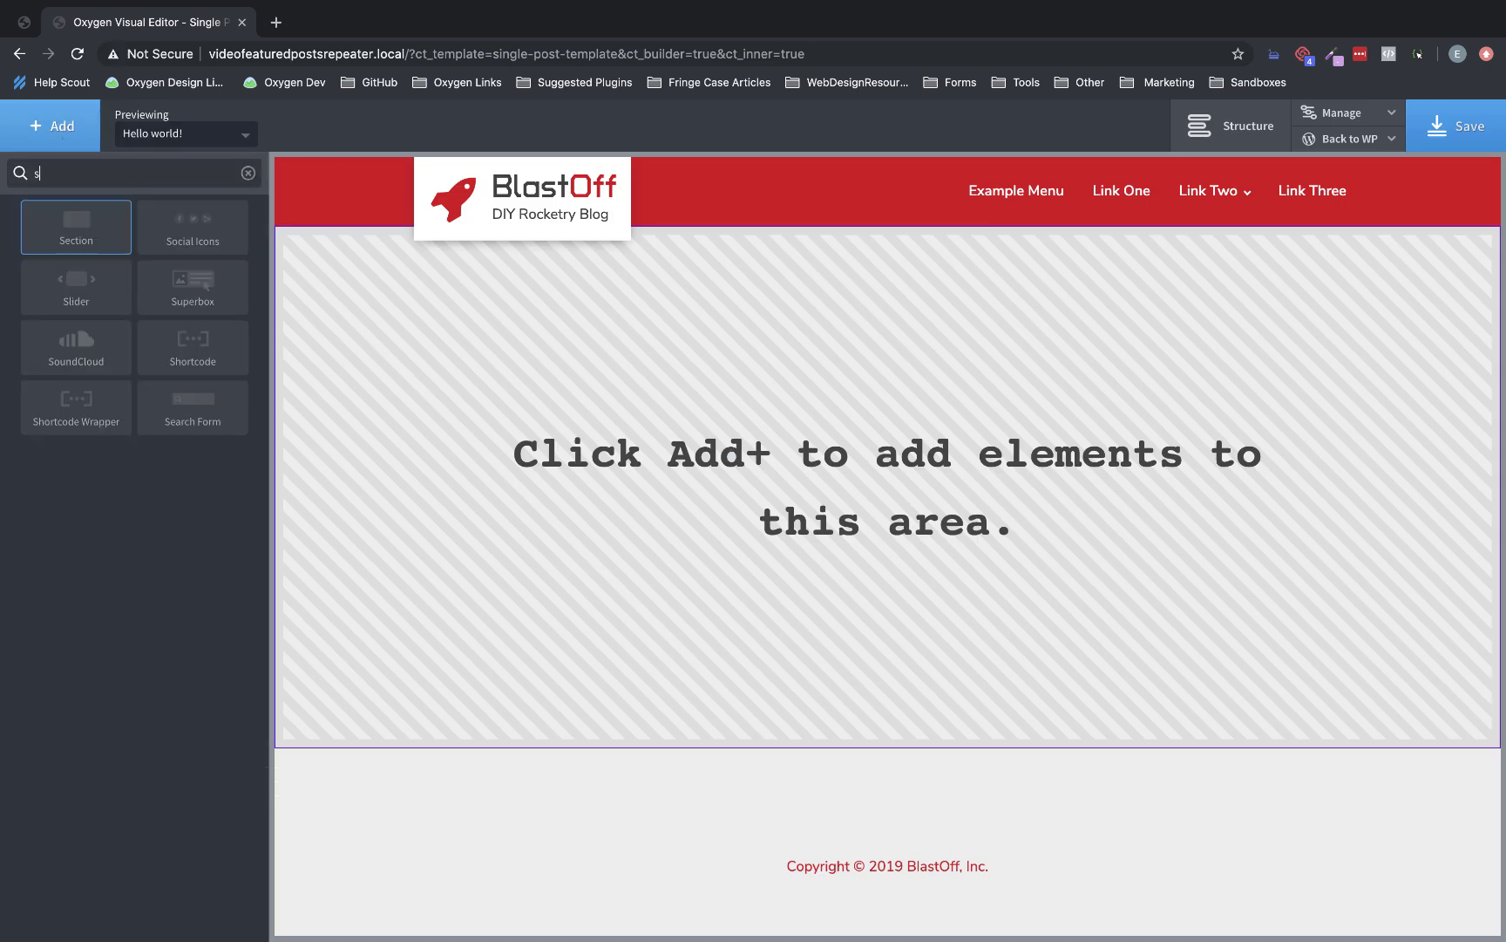
text(ection)
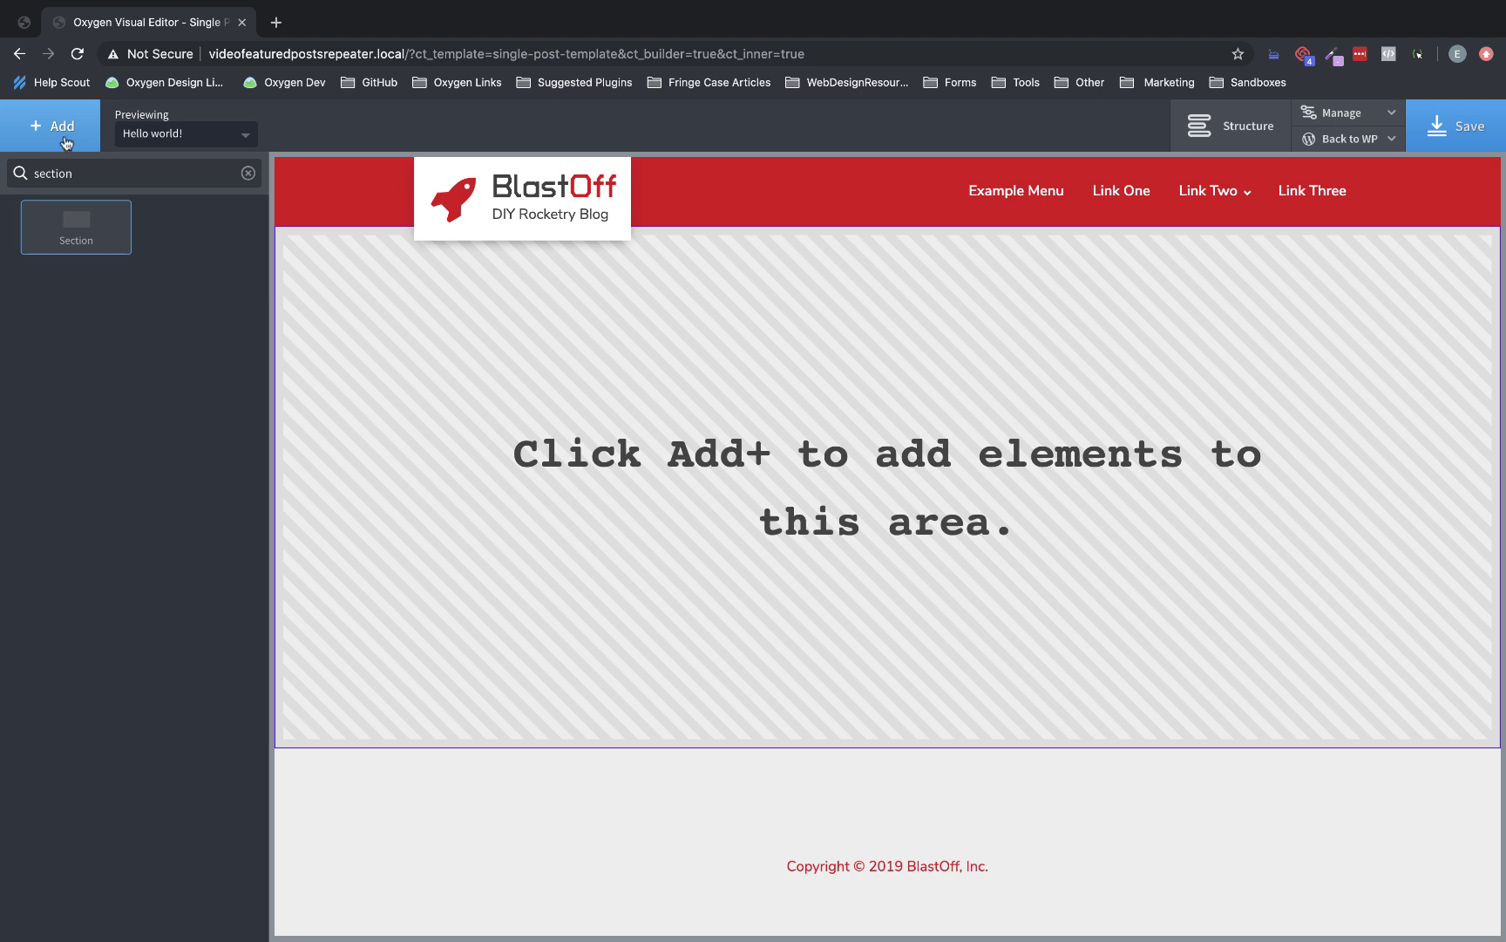
click(76, 226)
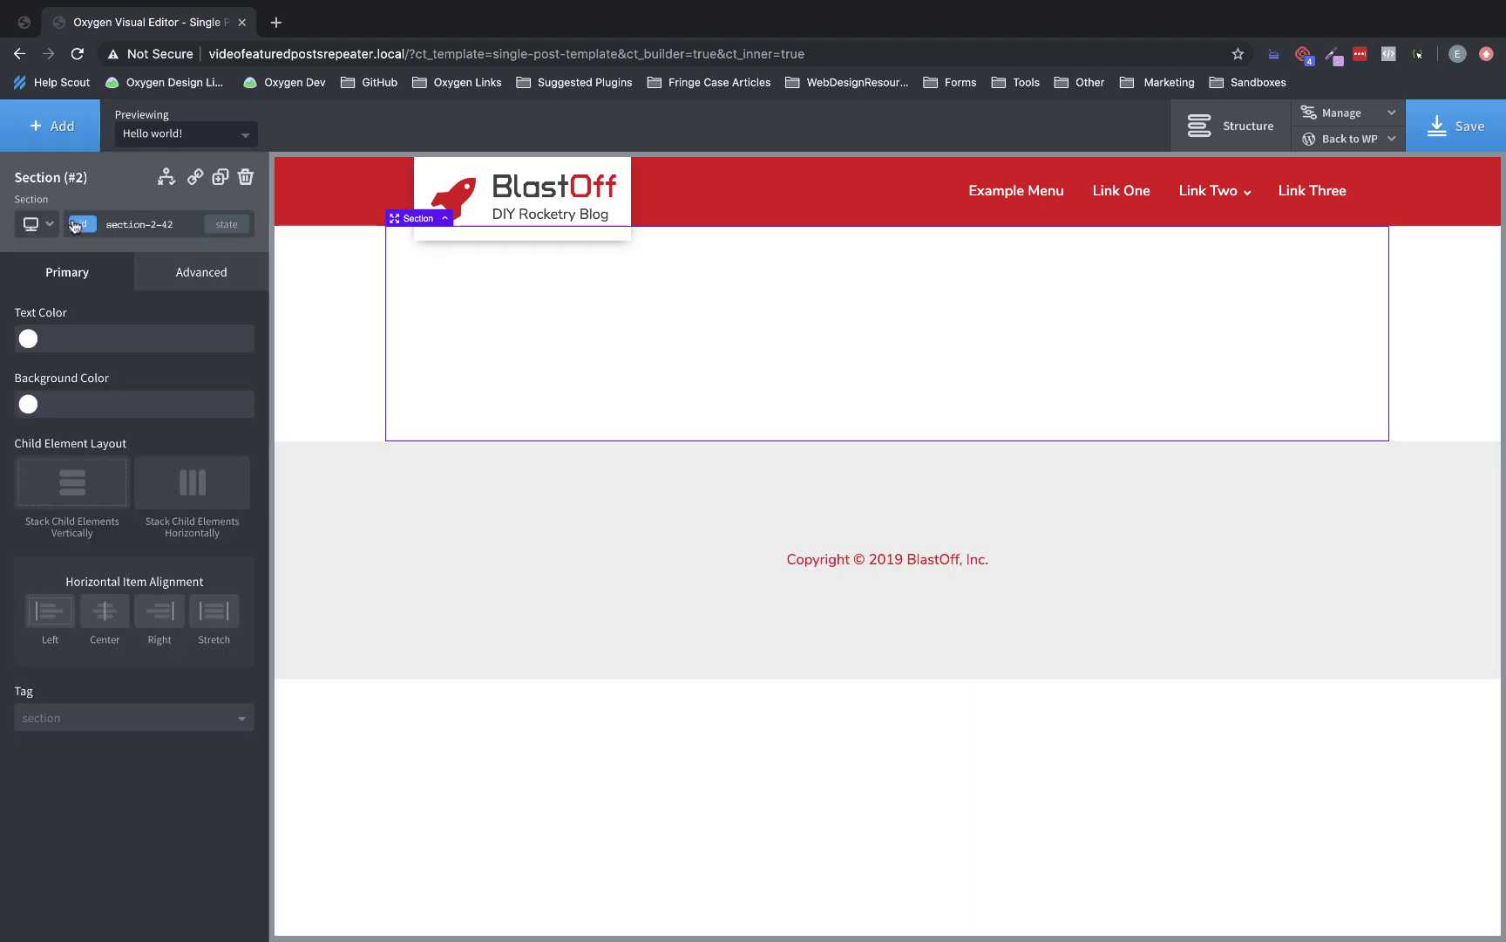
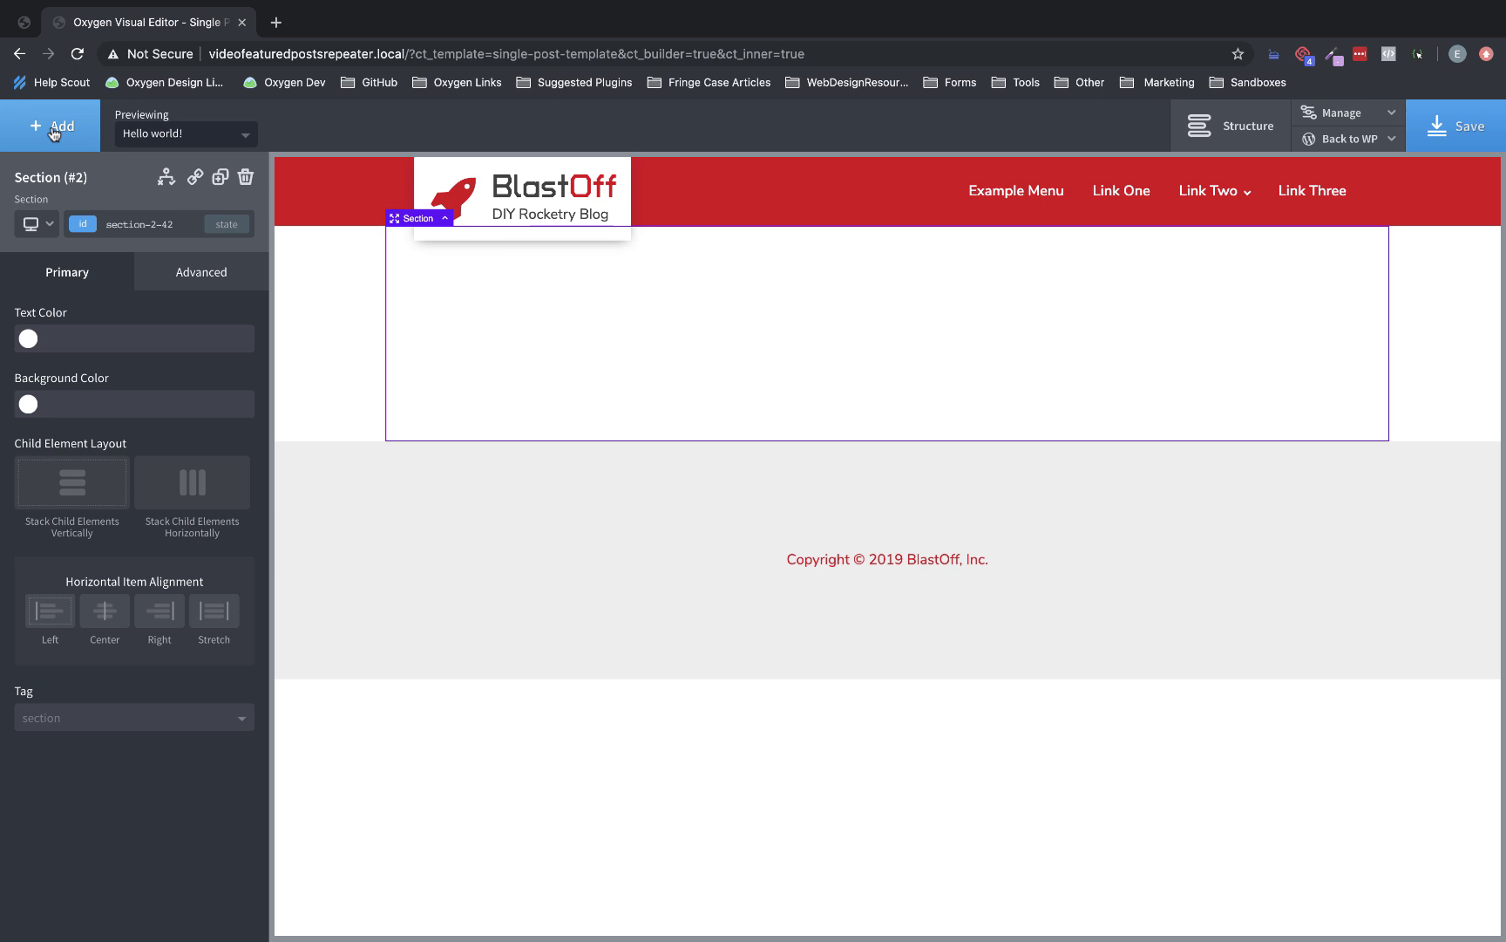
Add a Columns element with the 60 40 layout inside the section.
click(52, 128)
text(column)
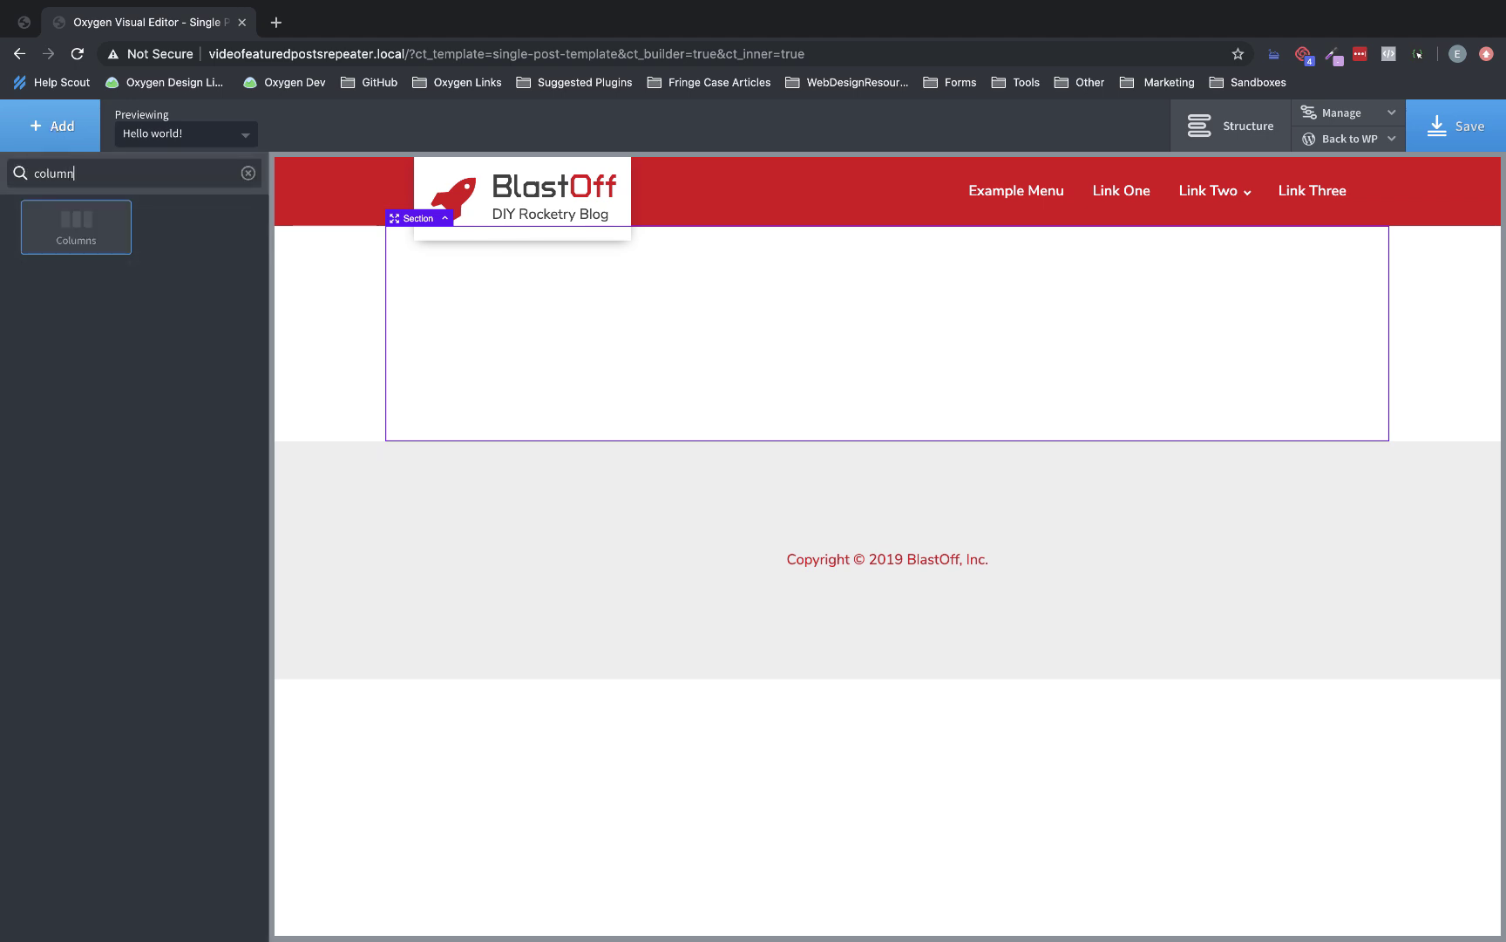
click(75, 225)
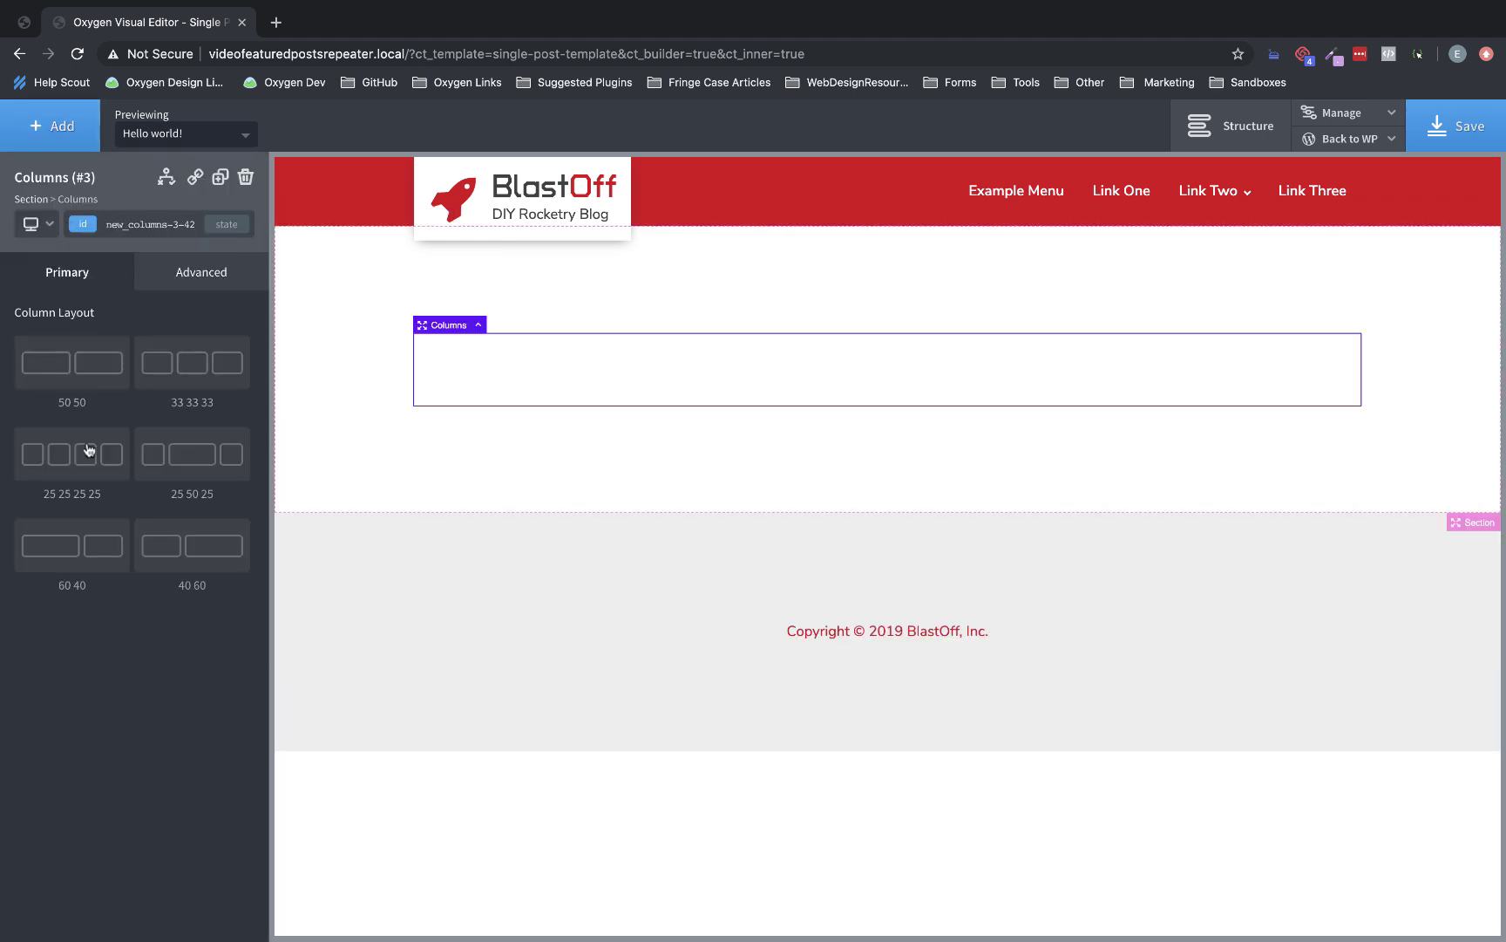
click(78, 547)
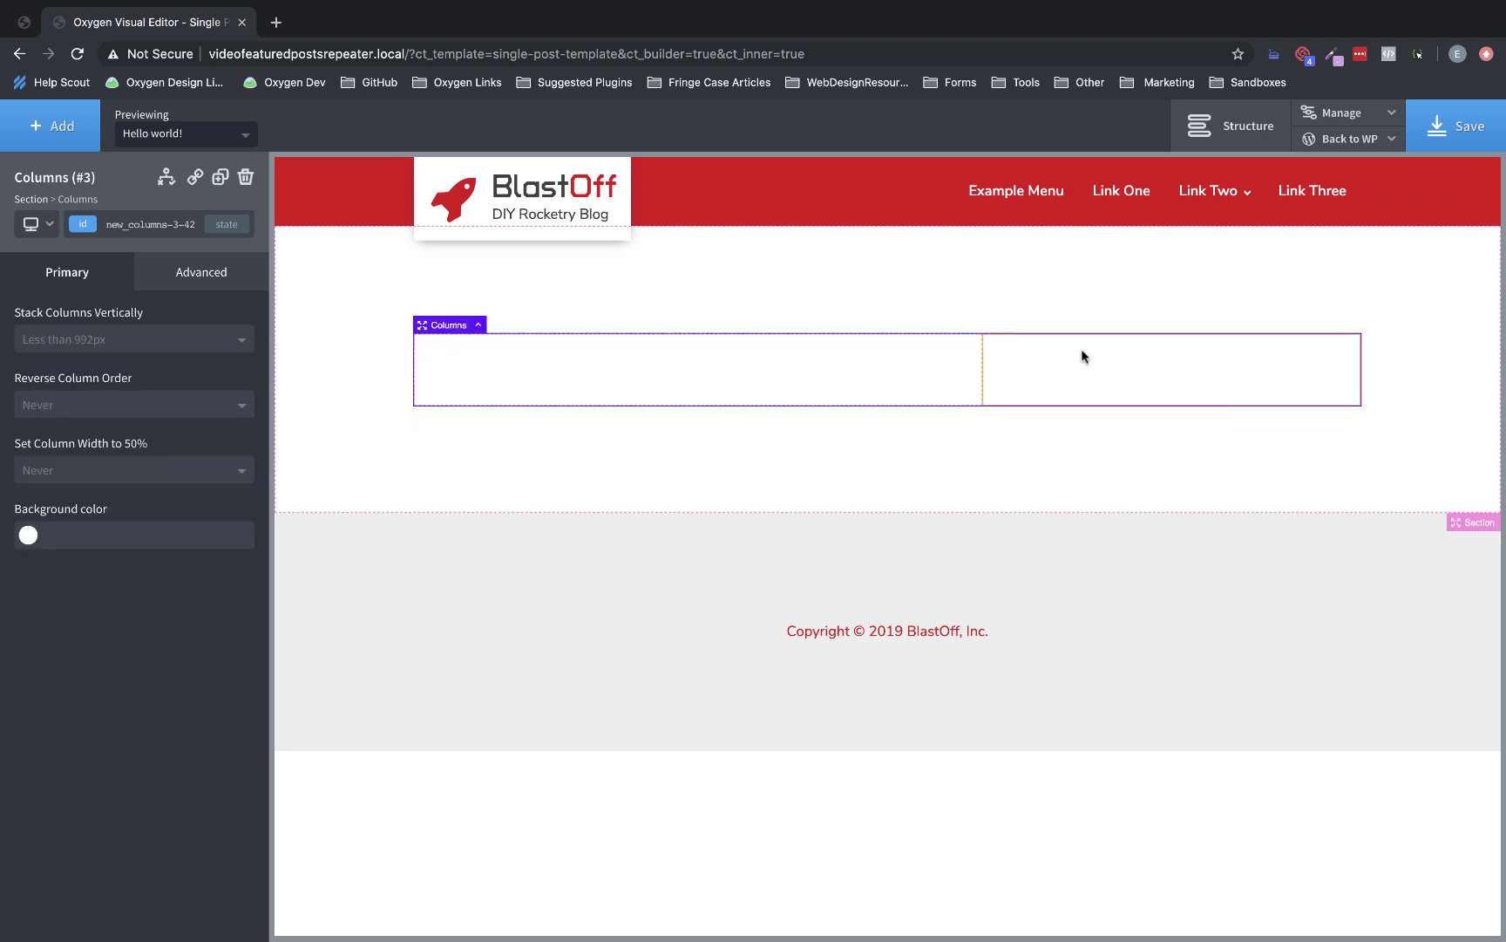
Add an Image element inside the wider 60% column.
click(669, 379)
click(52, 125)
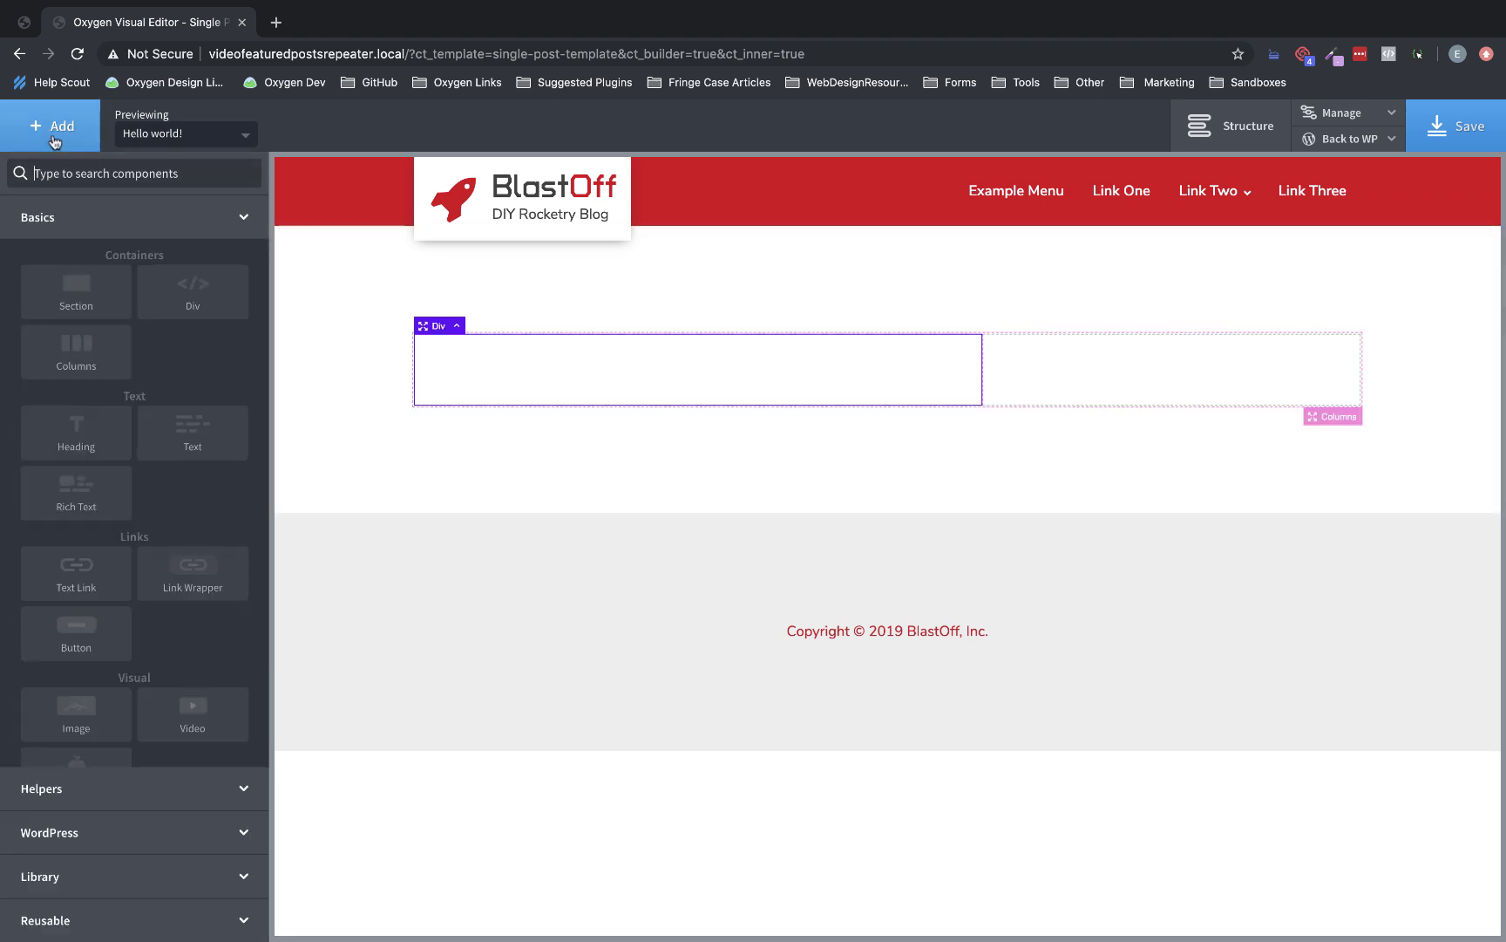
text(image)
click(75, 228)
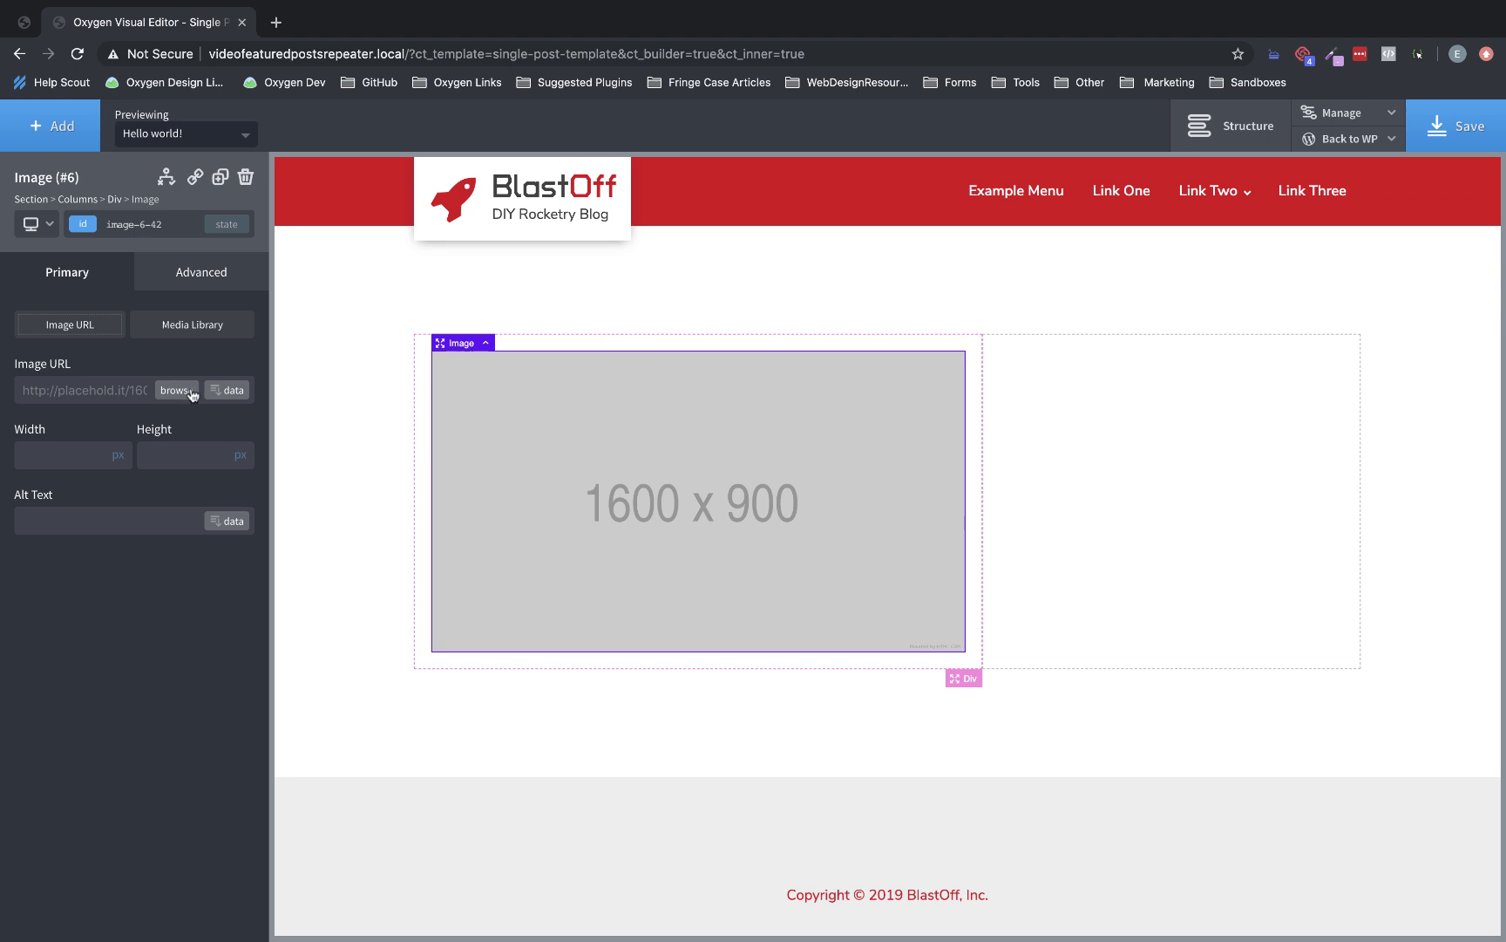
Use the post's Featured Image as the image's dynamic source and preview the template with the post "Eos modi fuga inventore".
click(230, 398)
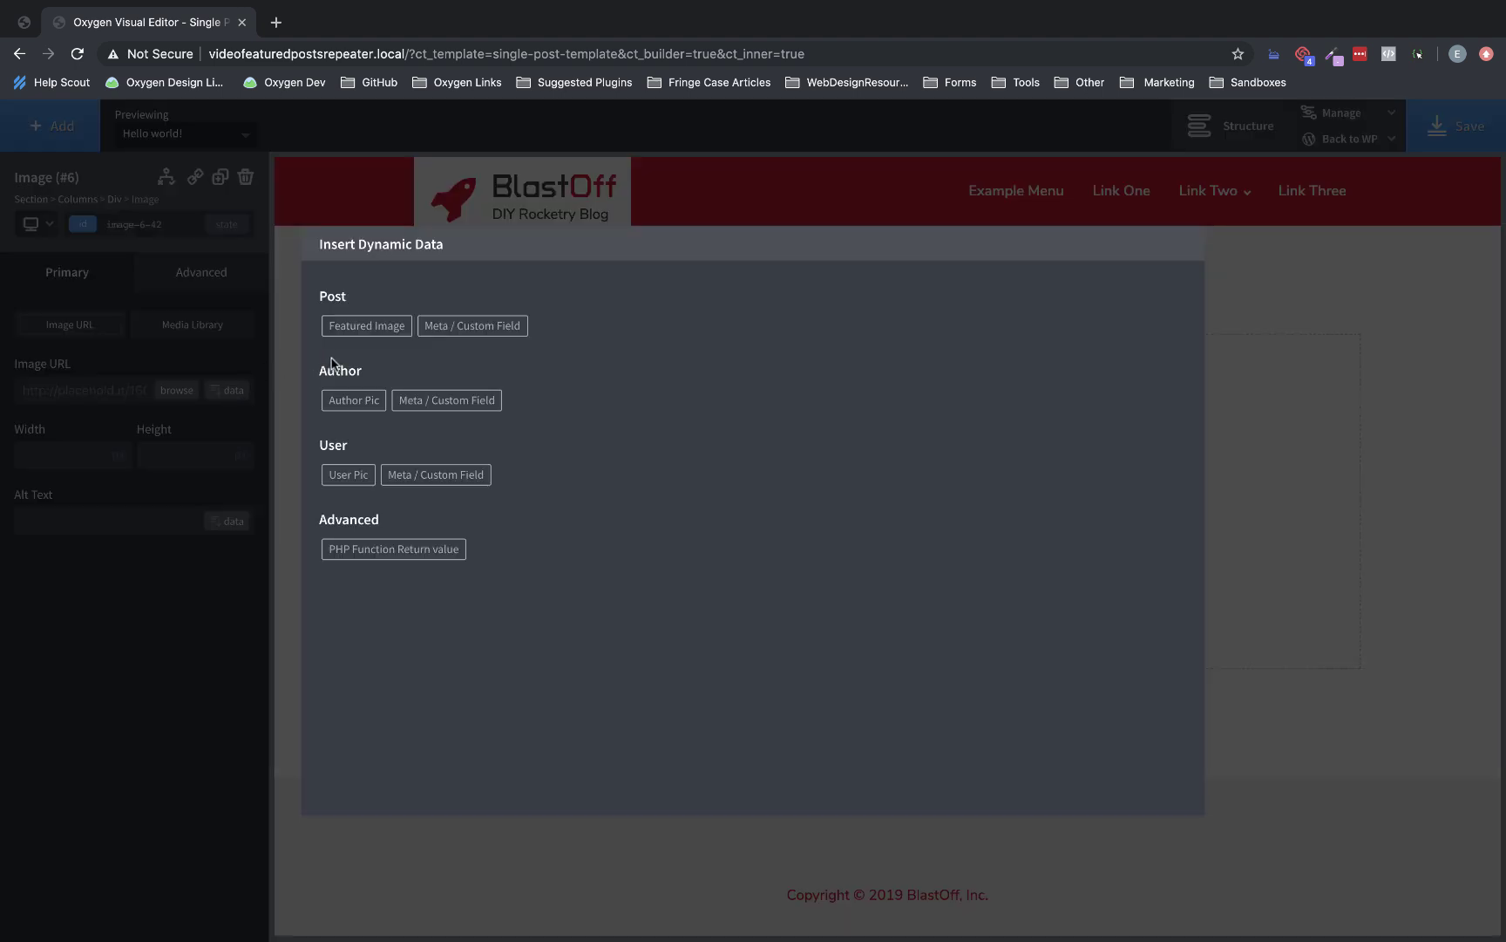
click(364, 326)
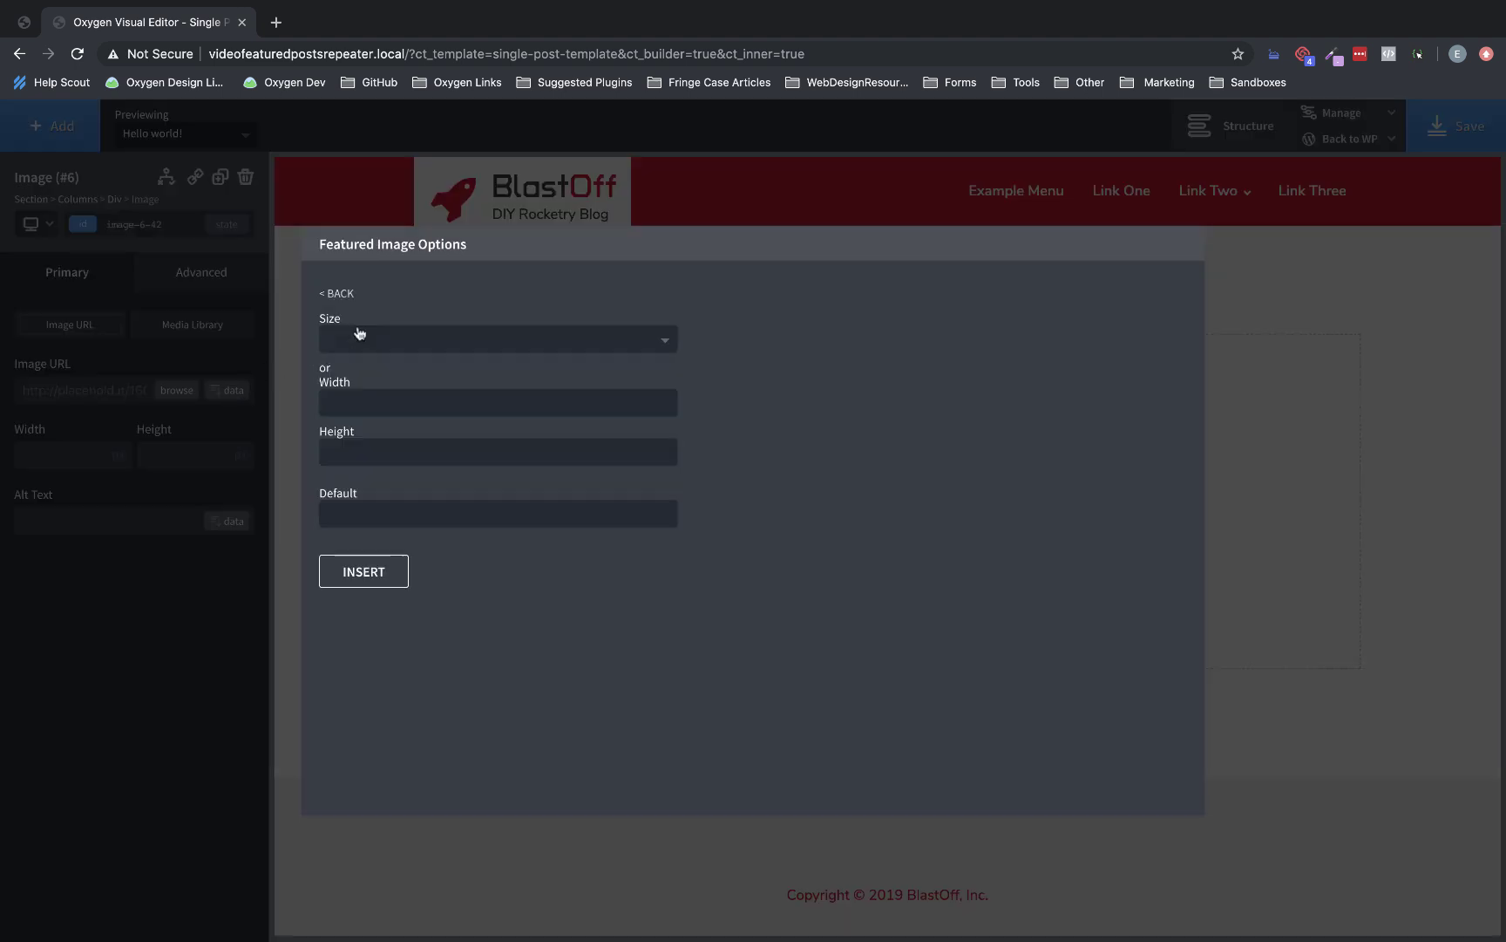
click(372, 575)
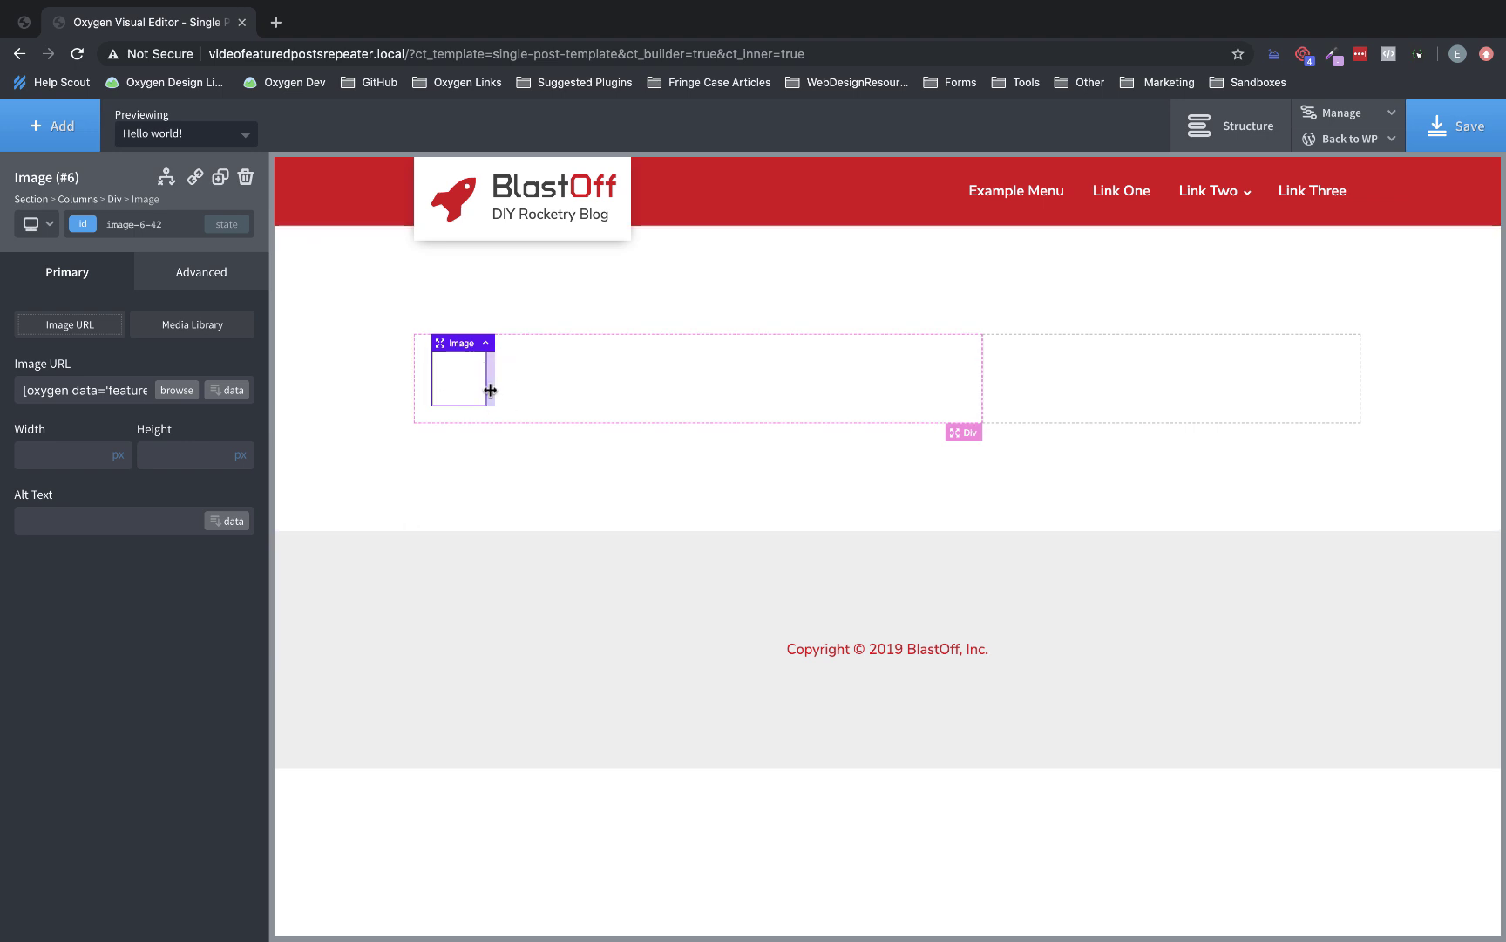
click(159, 131)
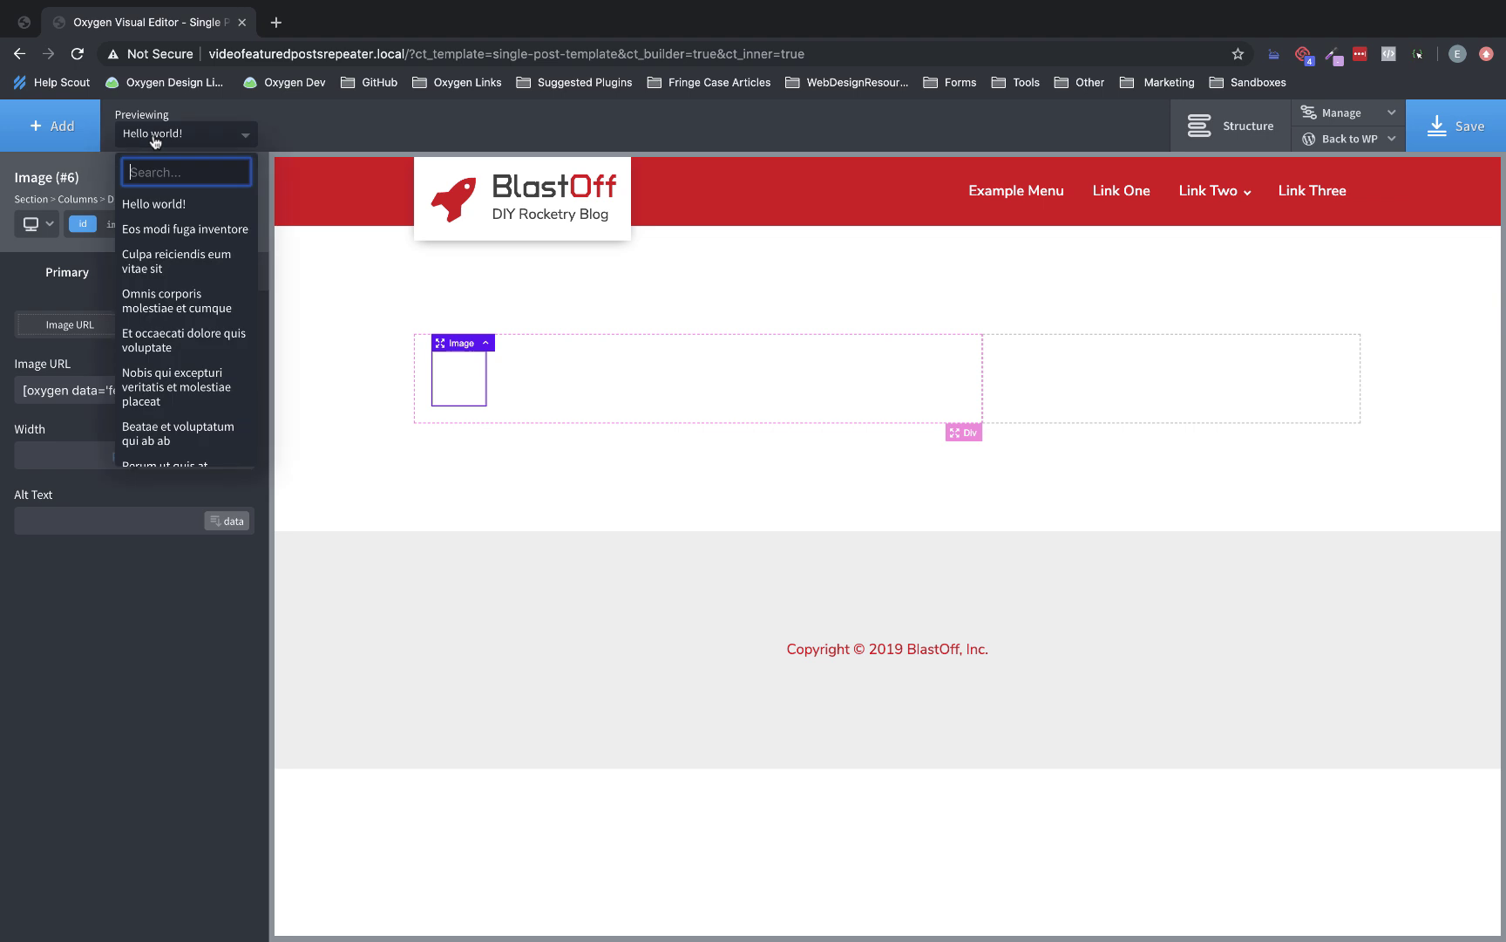
click(180, 231)
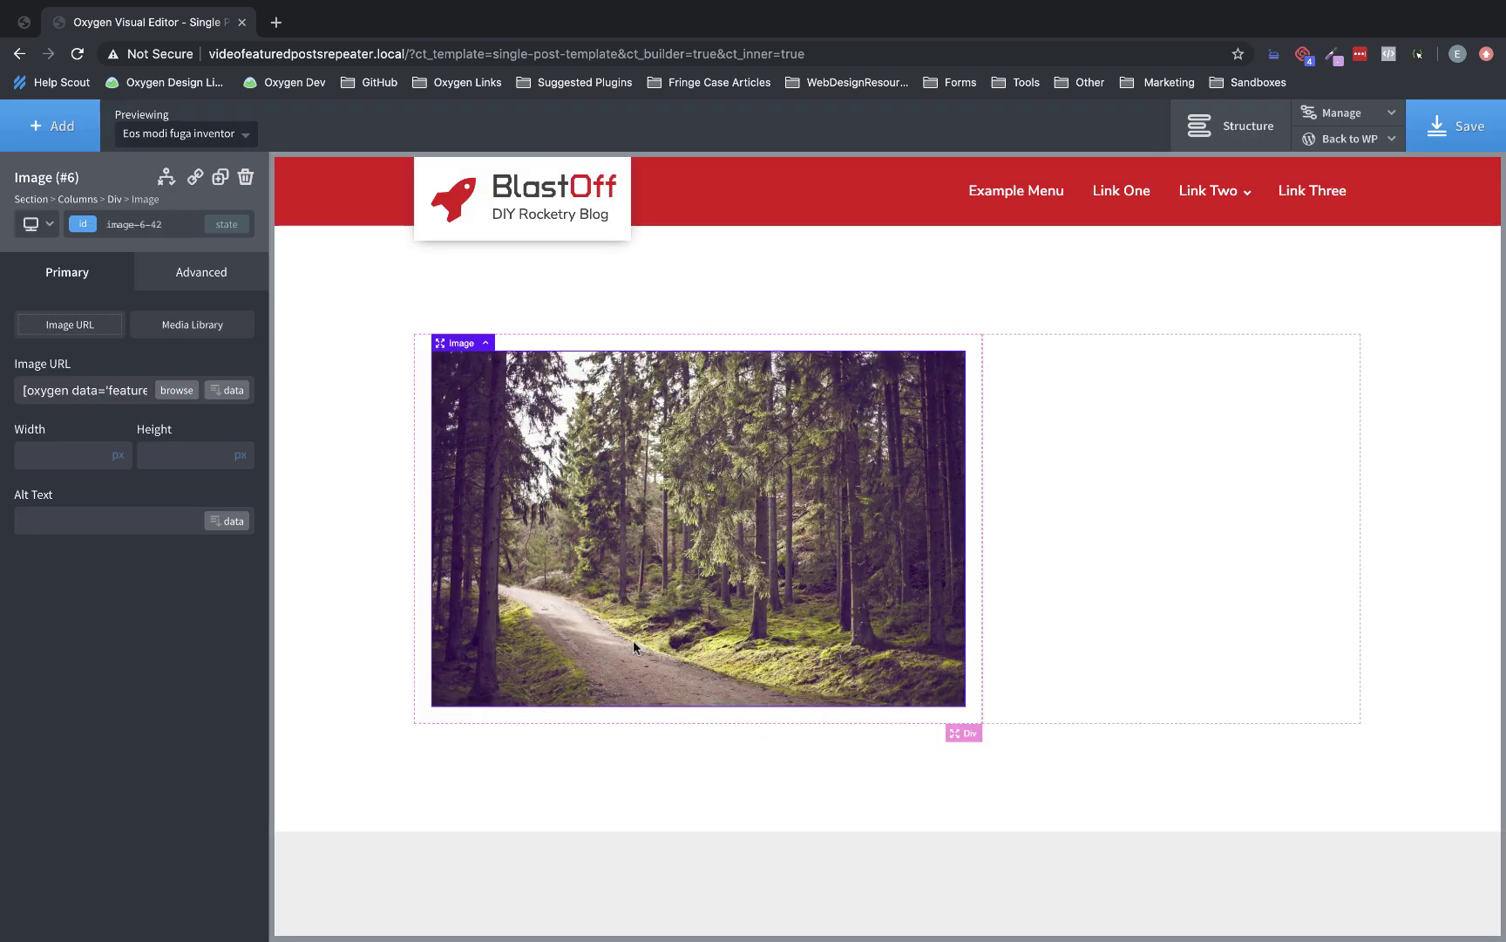
Add a Div below the featured image in the wider column.
click(54, 125)
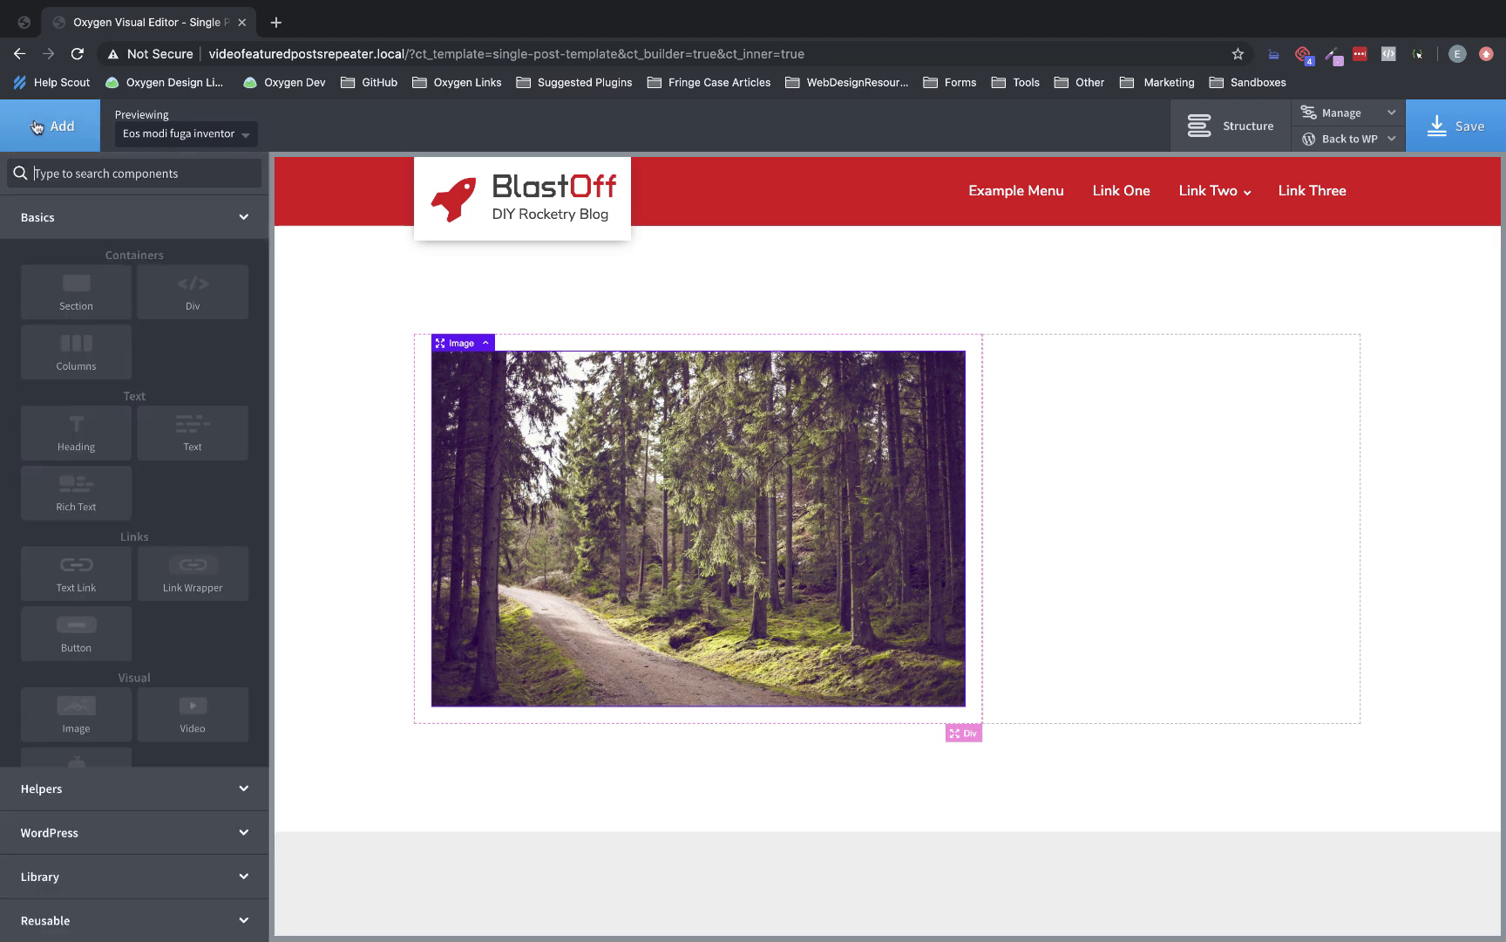
click(193, 312)
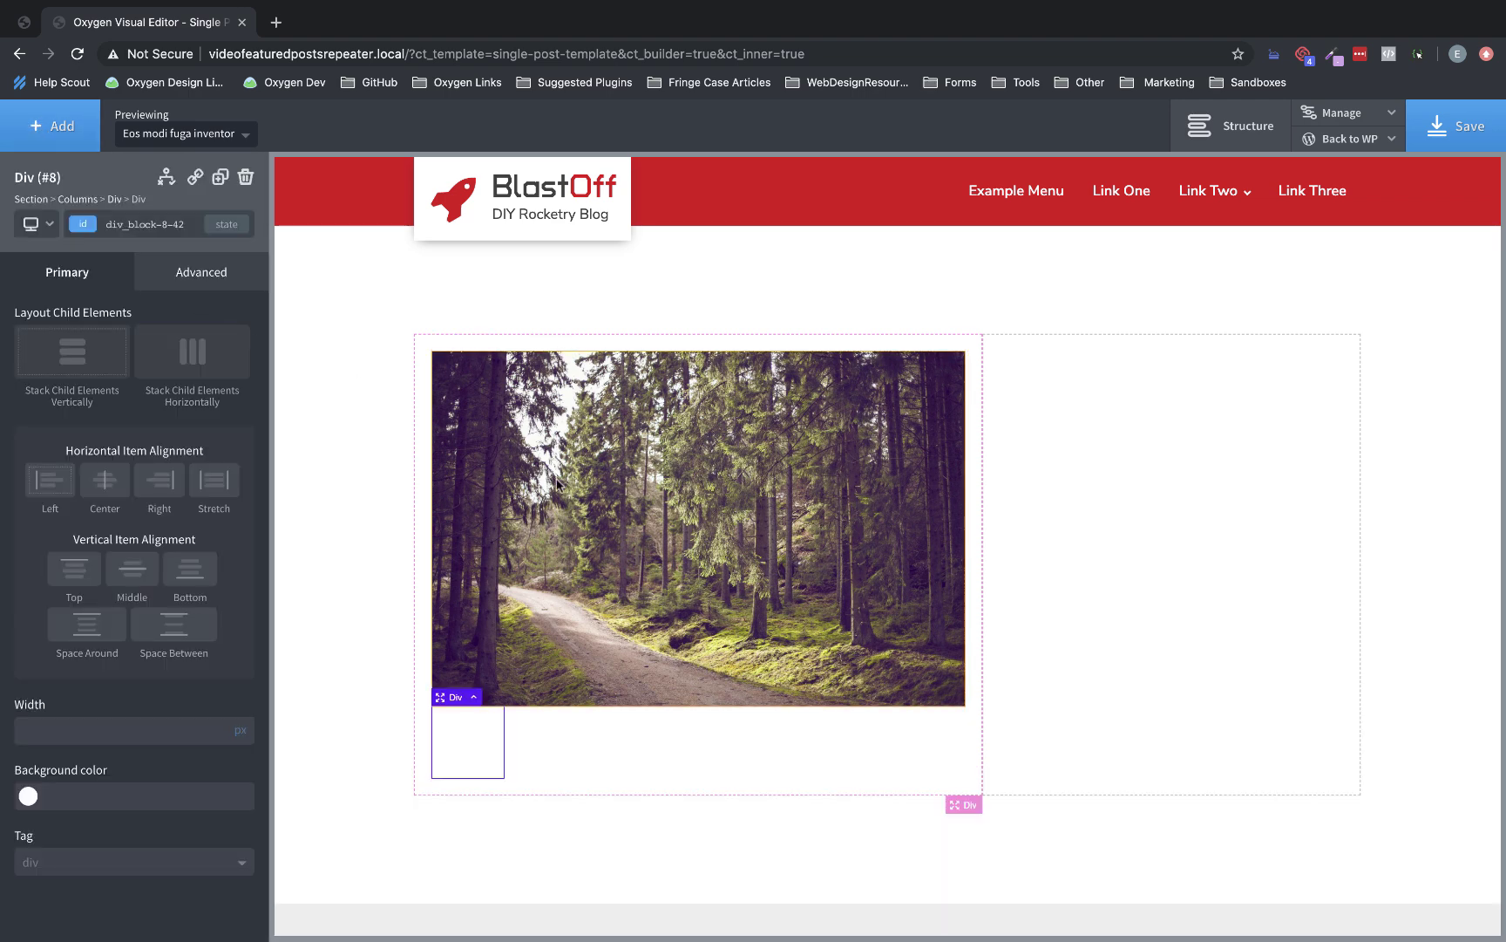
Set the background color of the Div below the featured image to the global color boldred.
scroll(557, 478, down, 3)
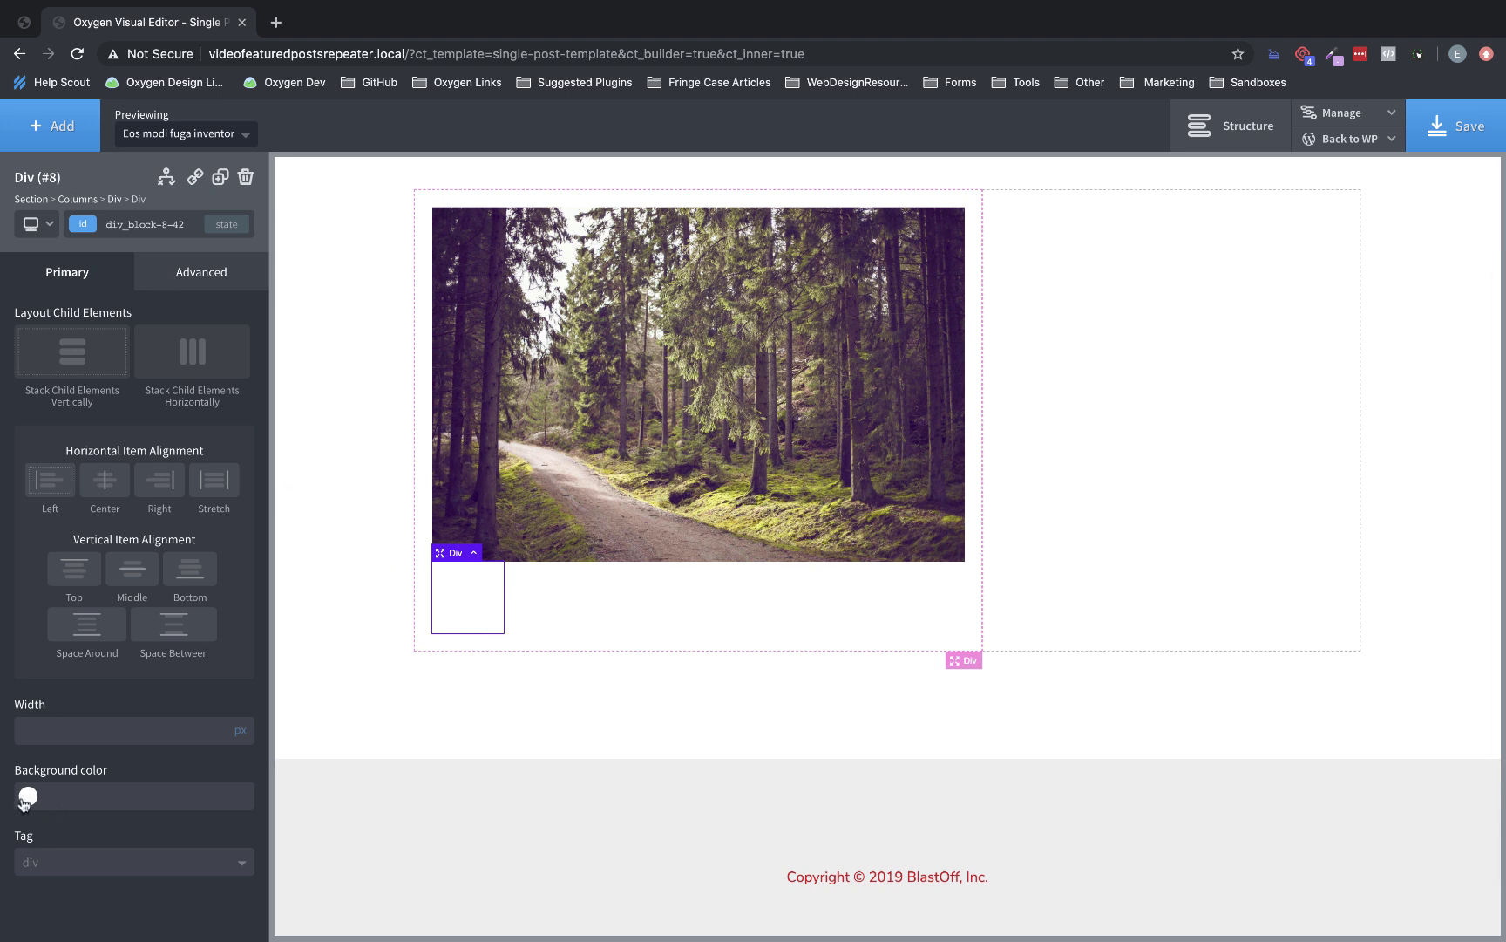
click(26, 798)
scroll(109, 863, down, 2)
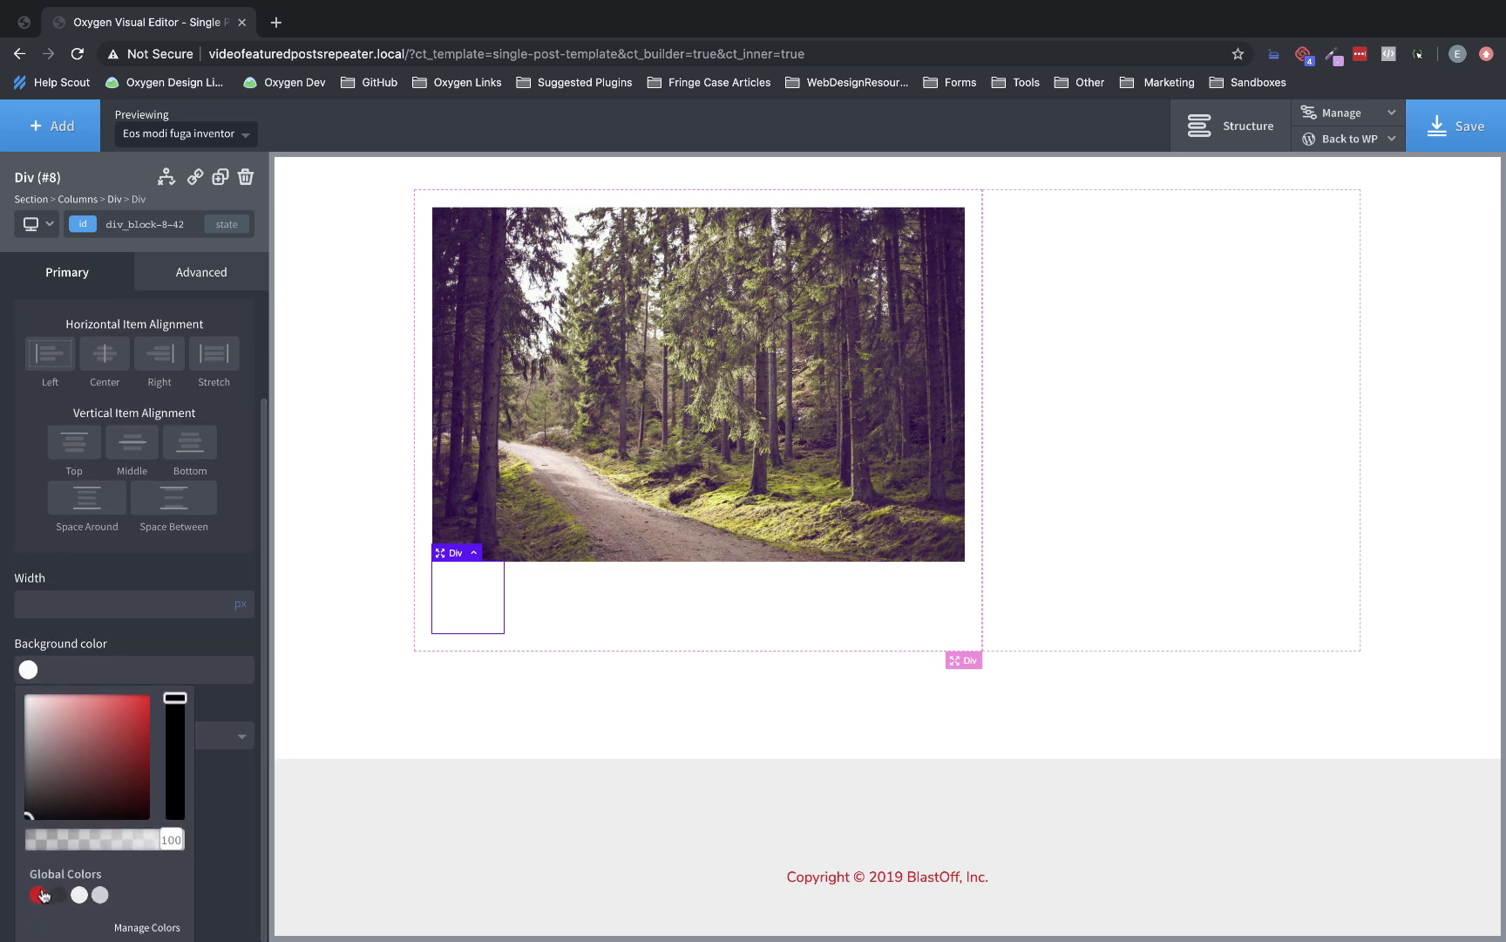
click(39, 894)
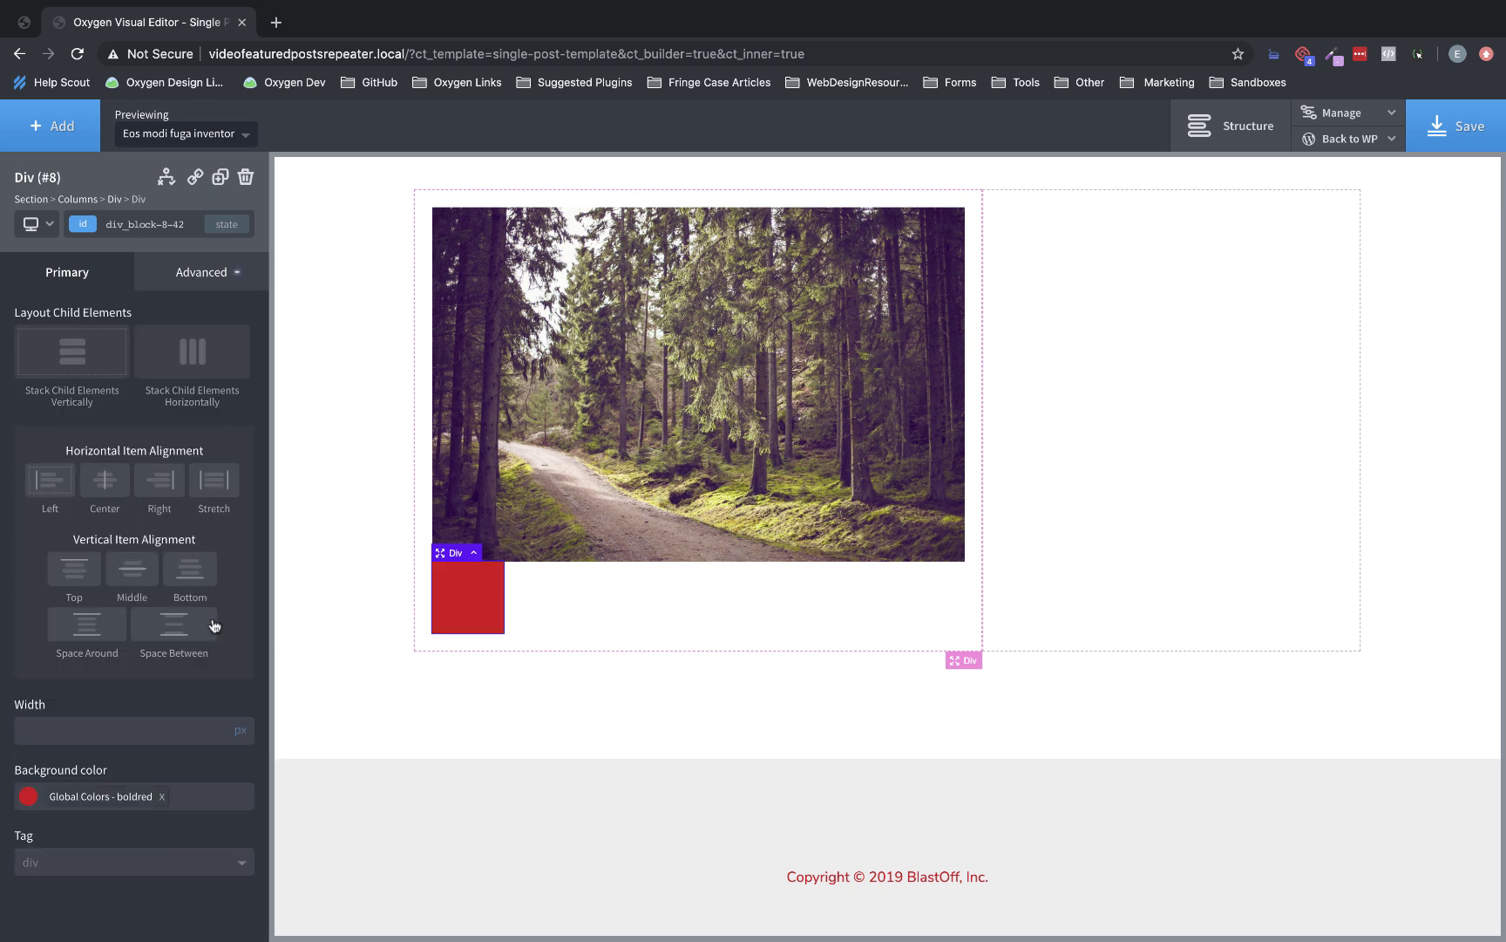
Apply 16 px of padding to all four sides of the red Div.
click(190, 280)
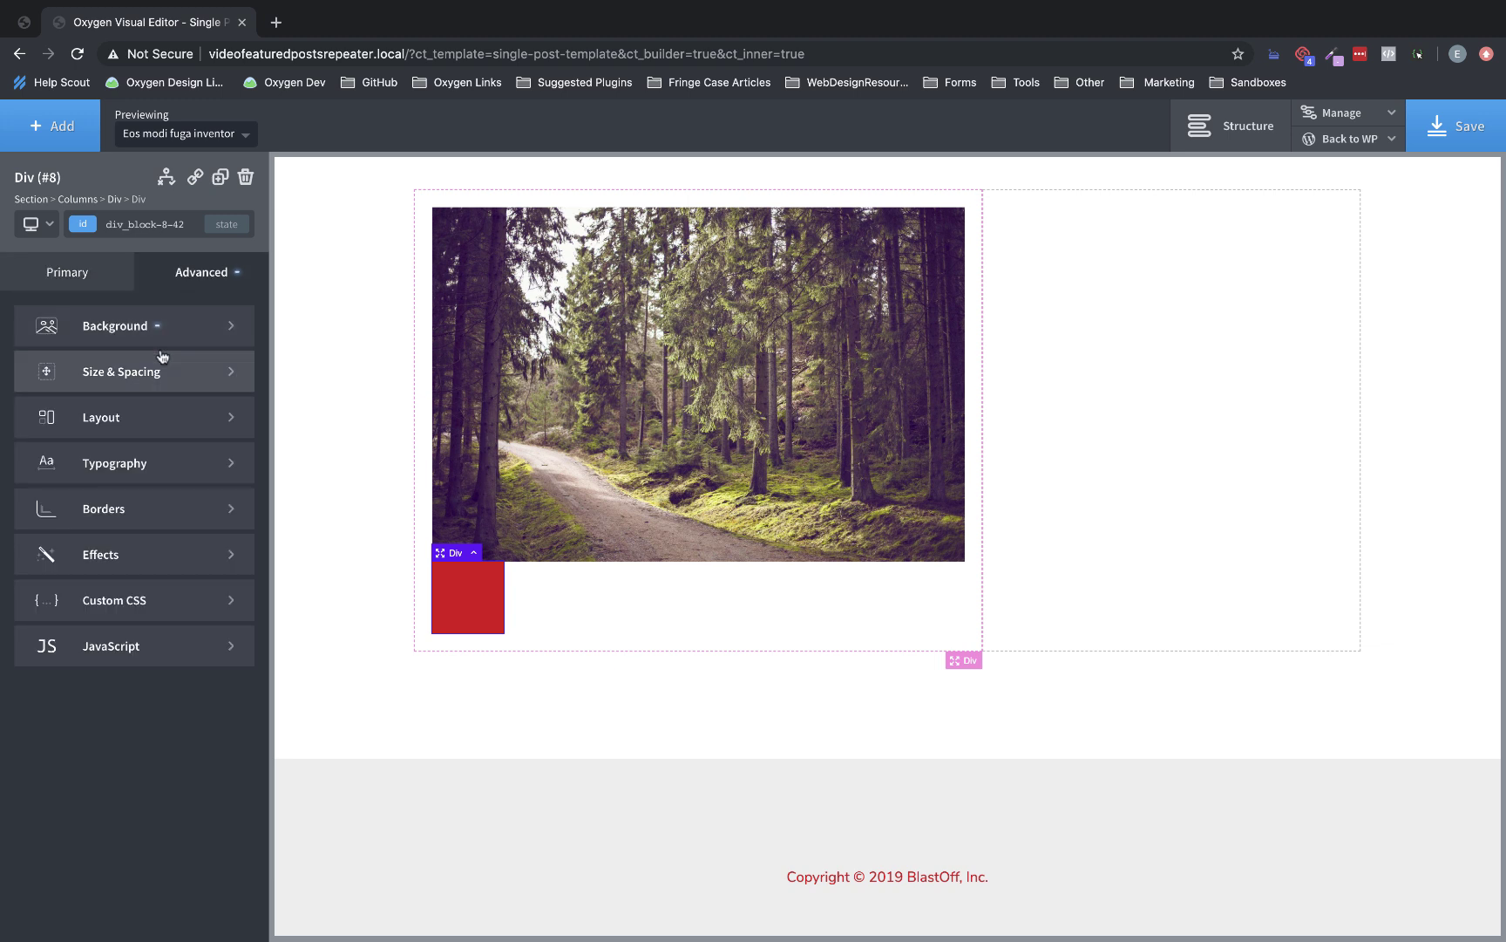
click(159, 368)
click(65, 379)
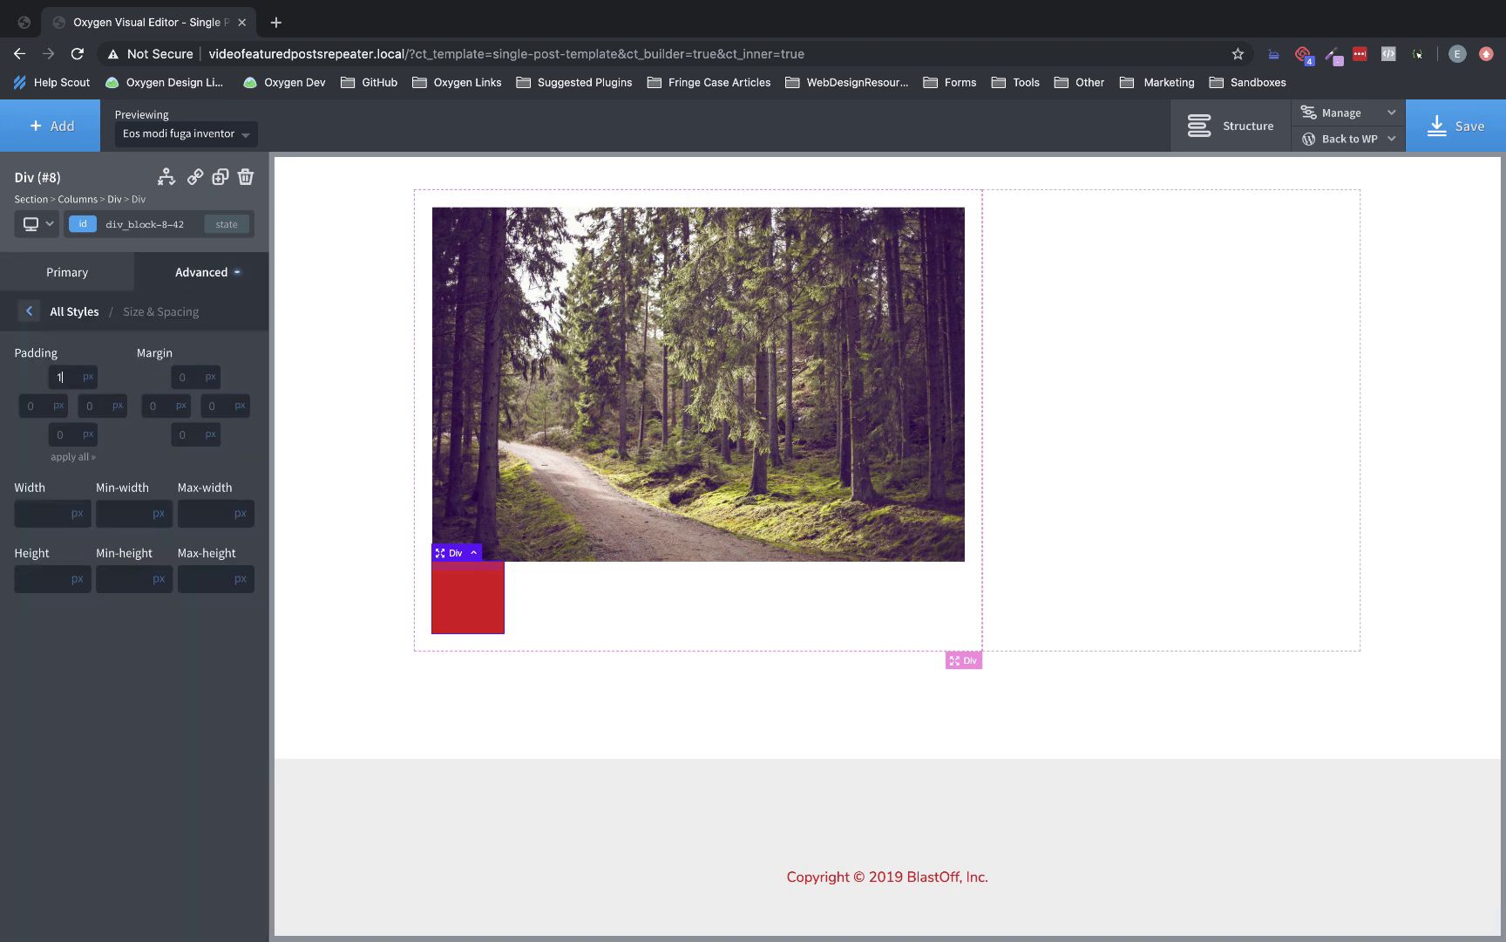
click(74, 457)
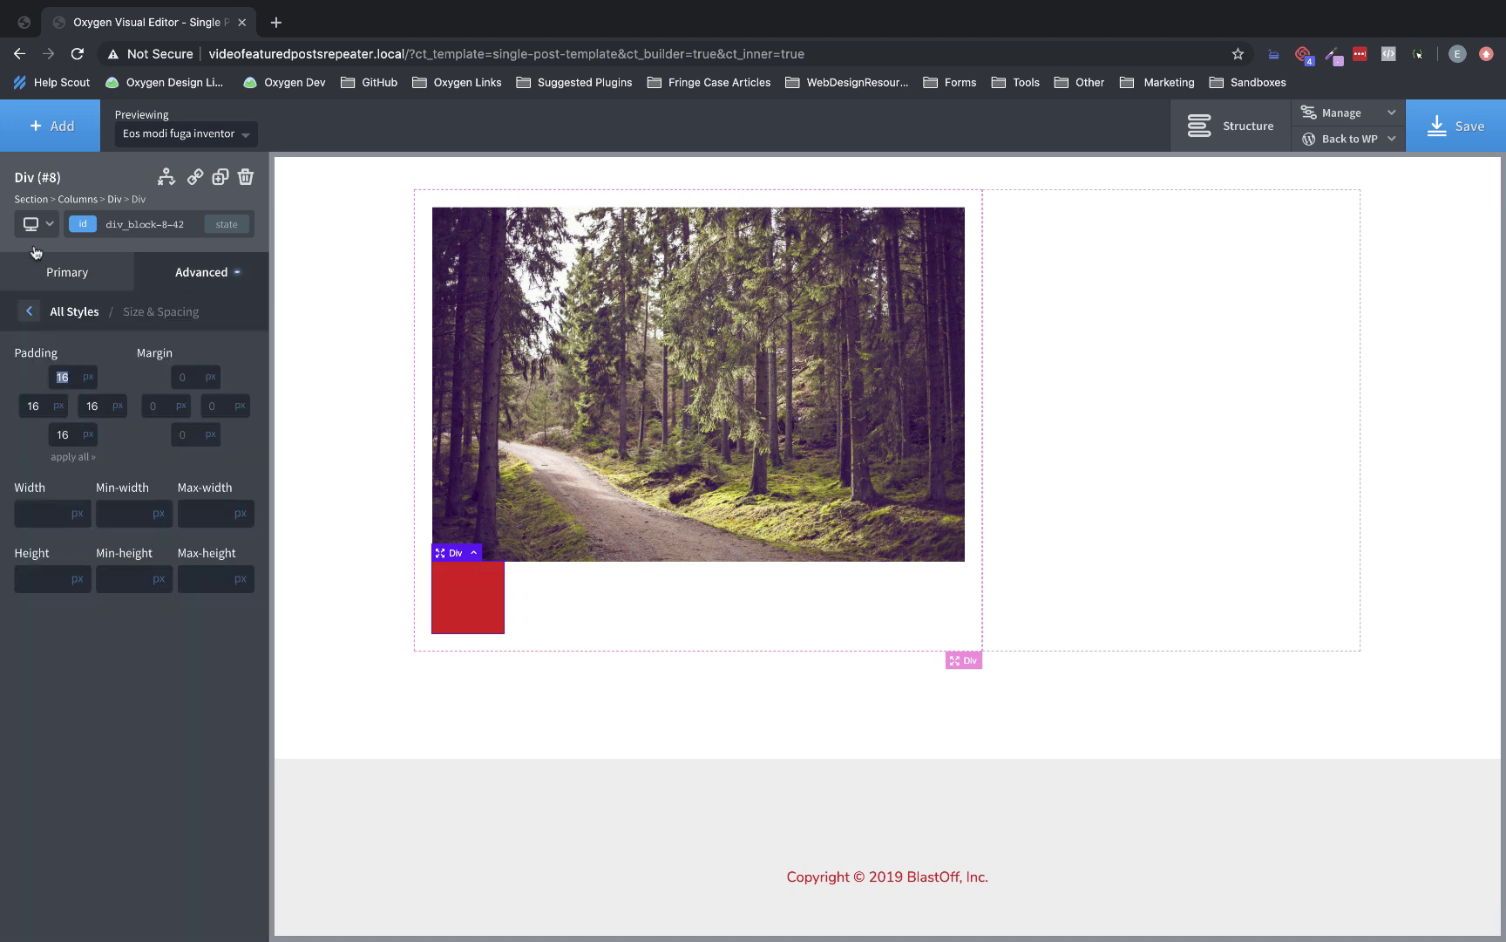
Add a Heading inside the red Div and set its line height to 1.0.
click(41, 131)
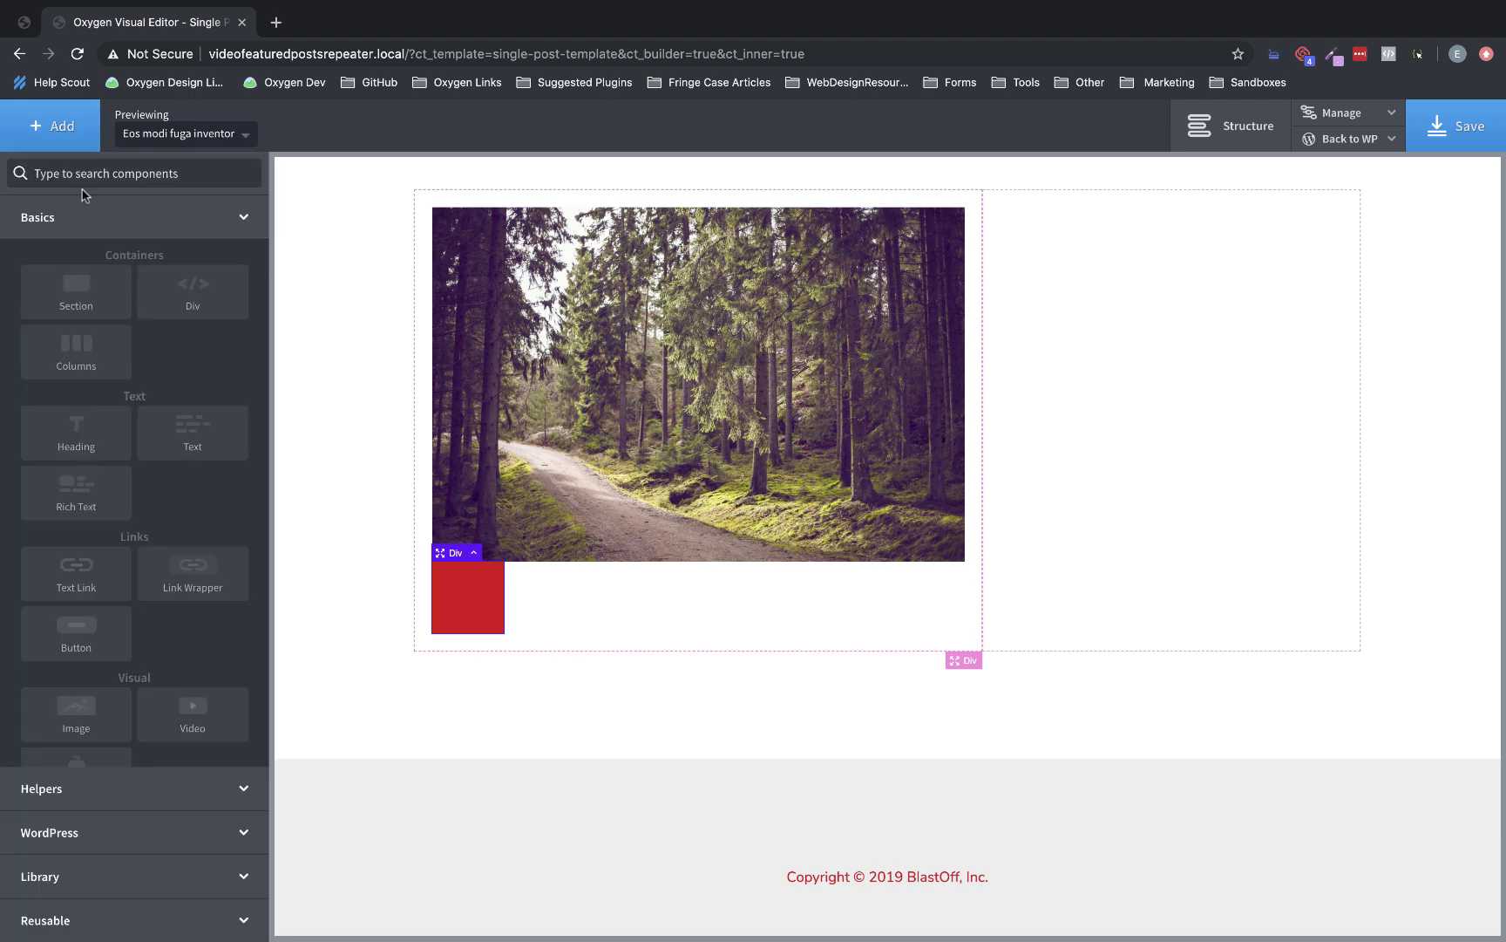
text(heading)
click(88, 232)
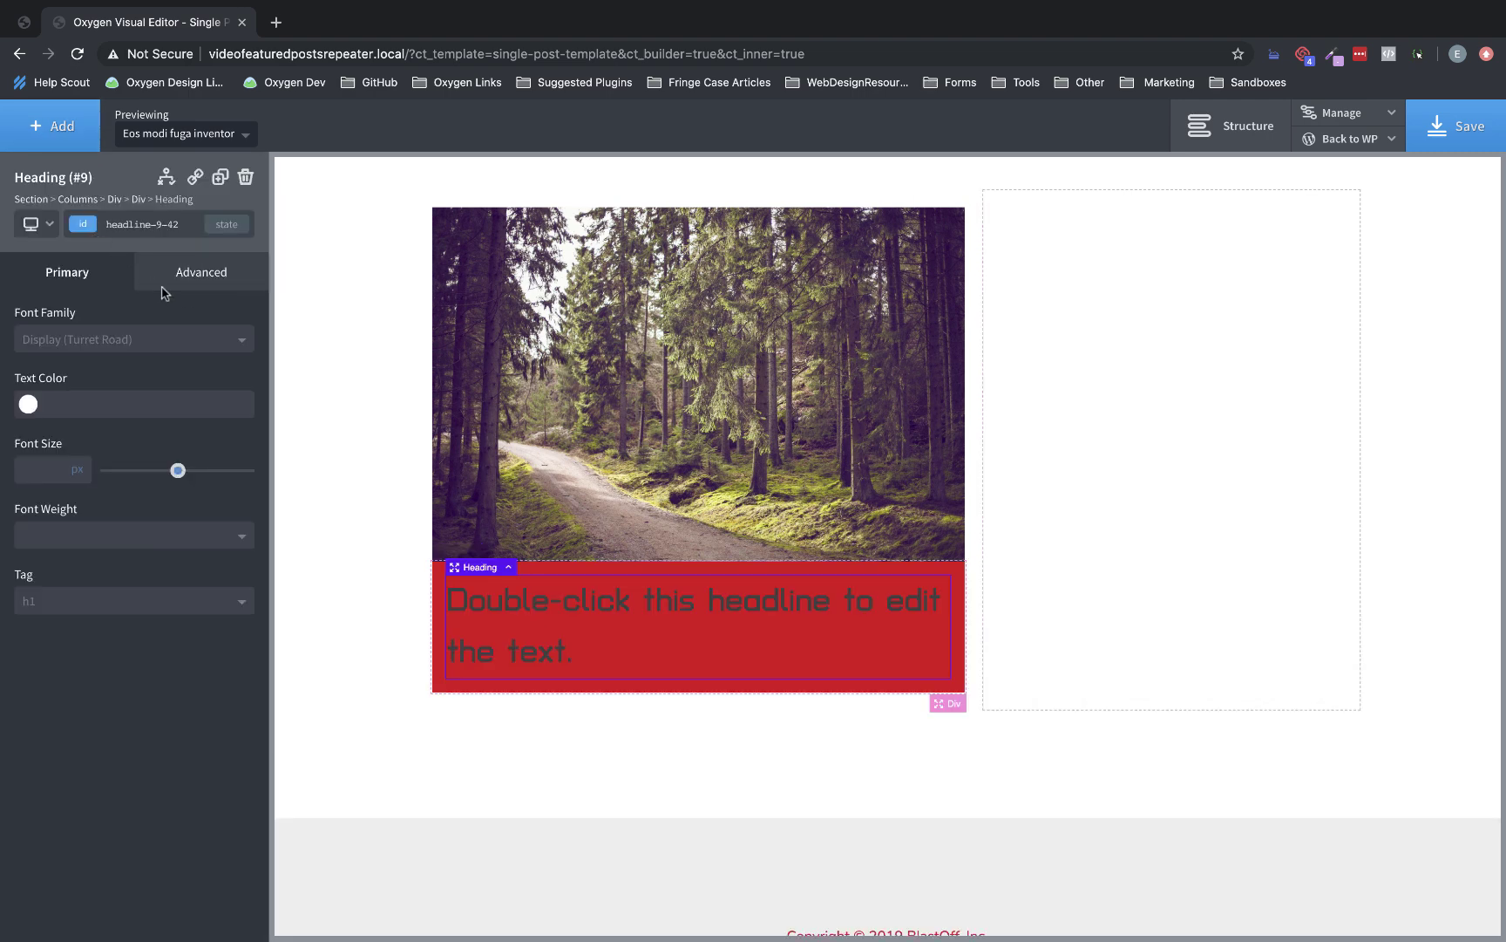
click(200, 278)
click(161, 454)
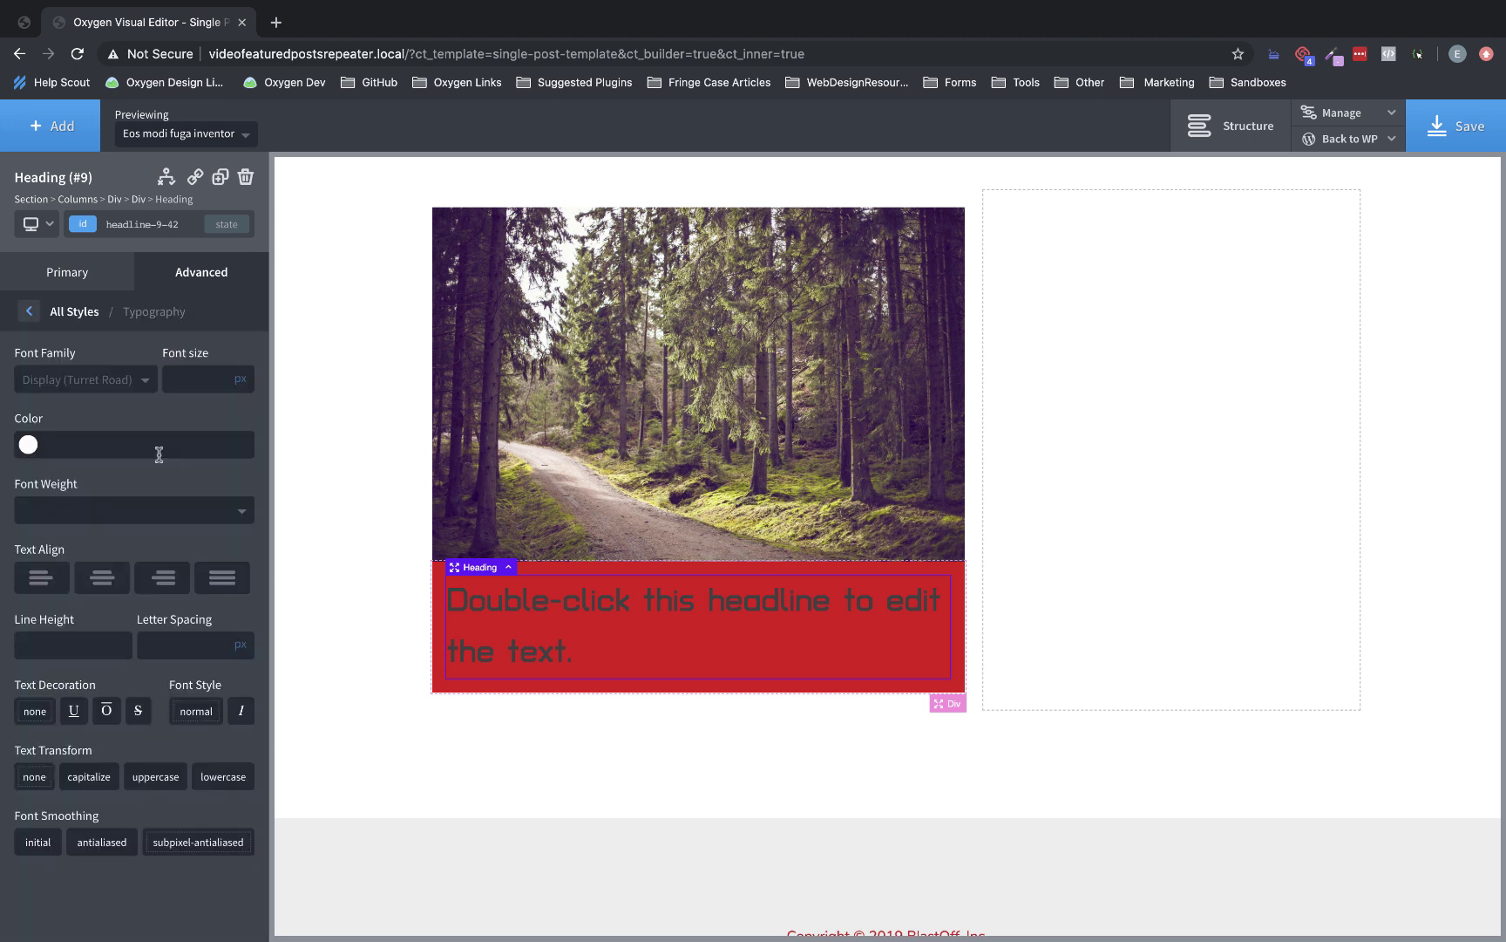
click(57, 641)
text(1.0)
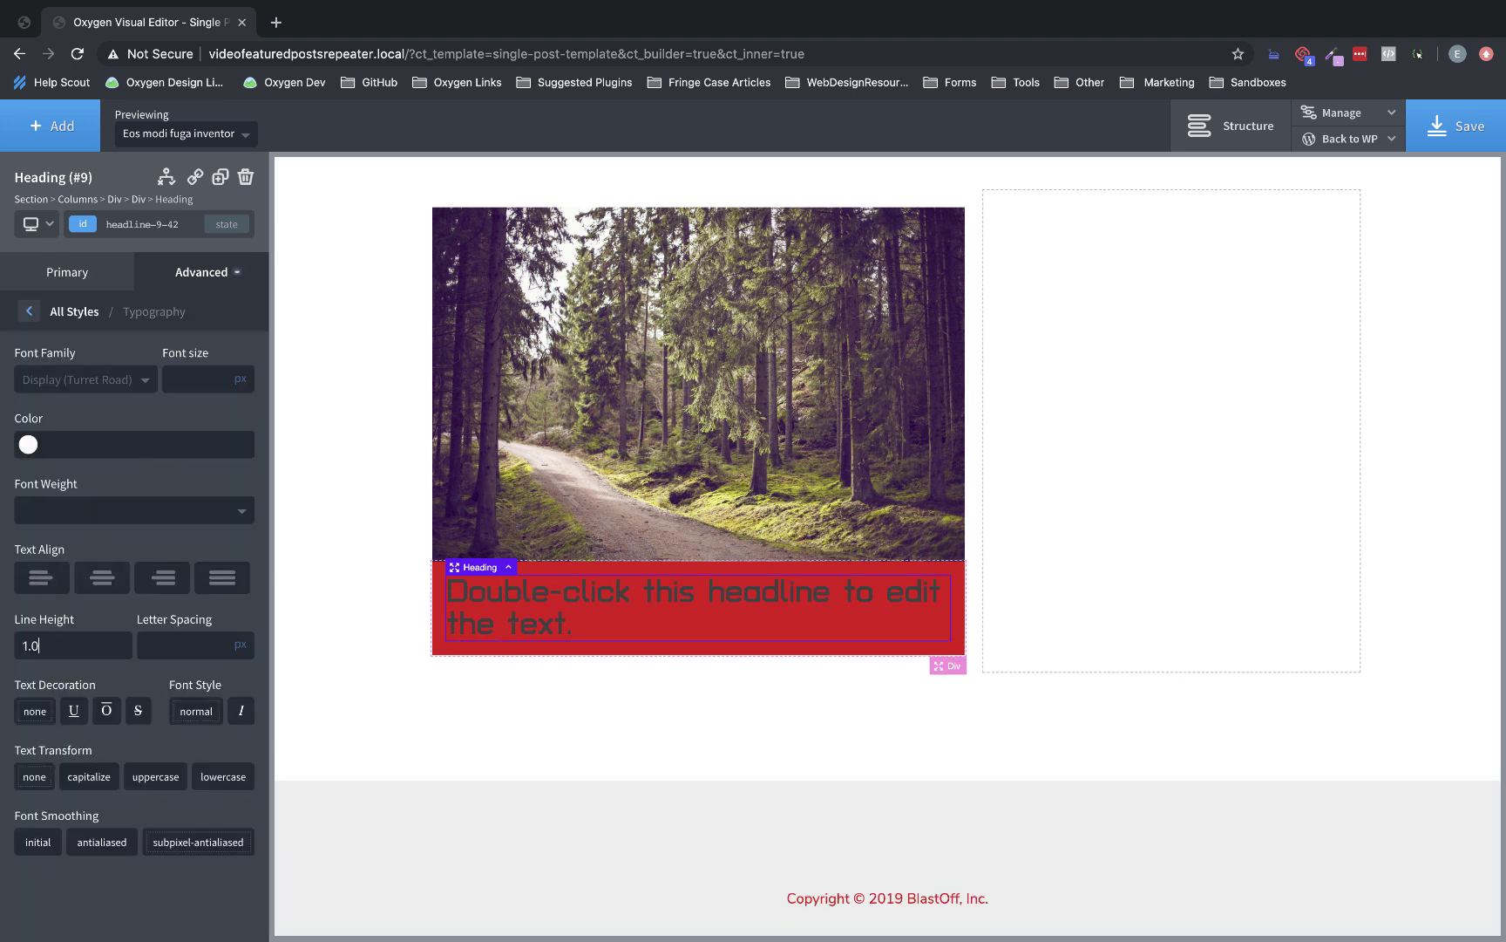
Change the heading's tag to h2 and its text color to #ffffff.
click(70, 274)
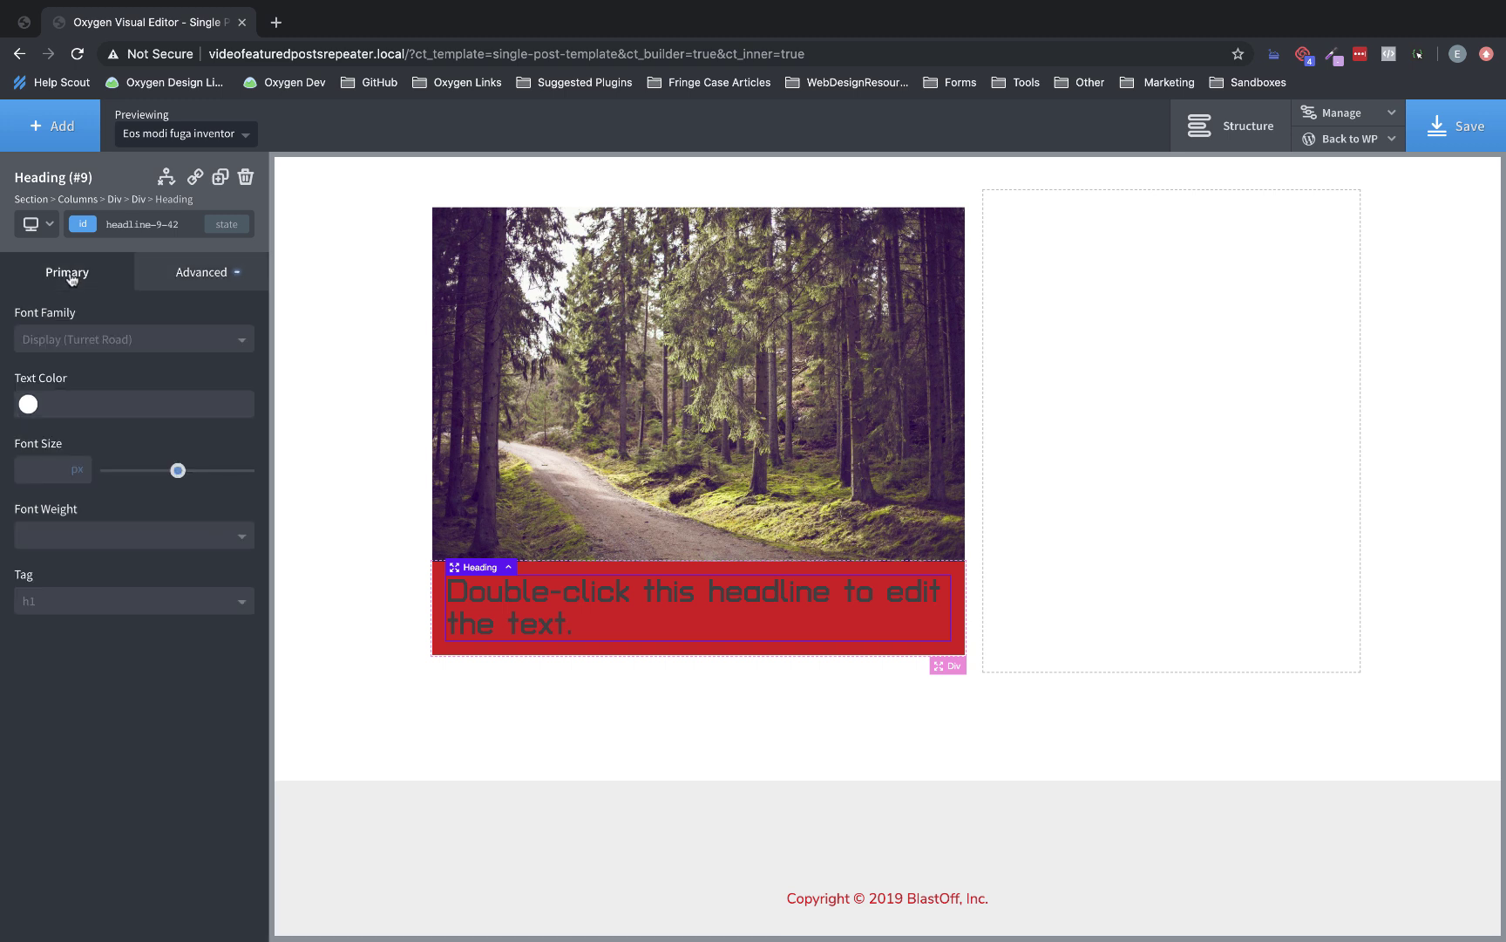
click(94, 611)
click(73, 662)
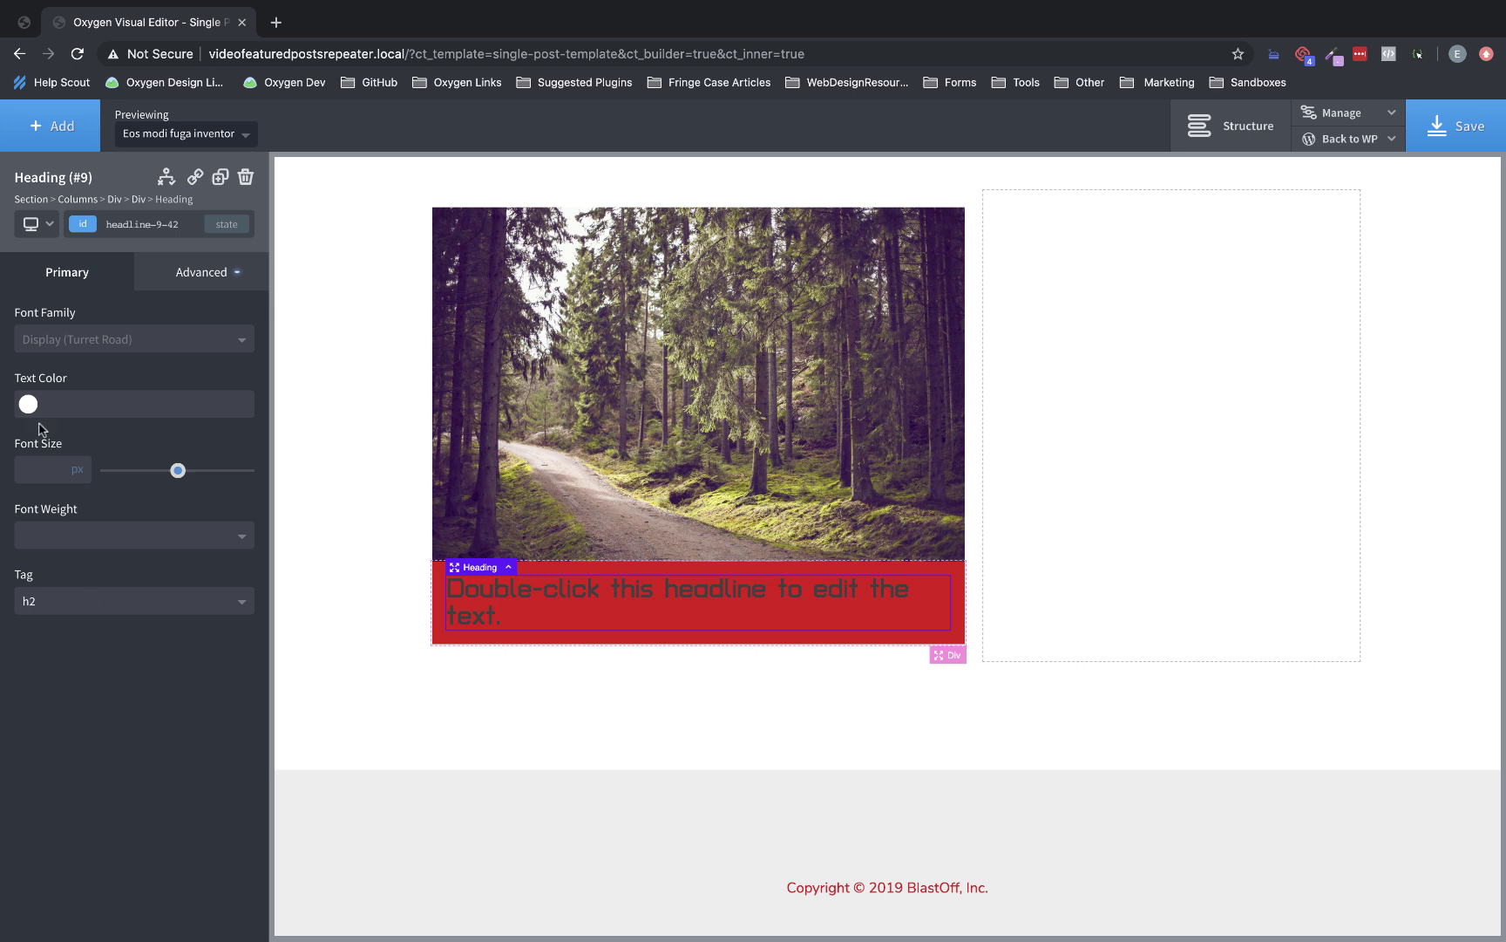
click(28, 404)
click(78, 628)
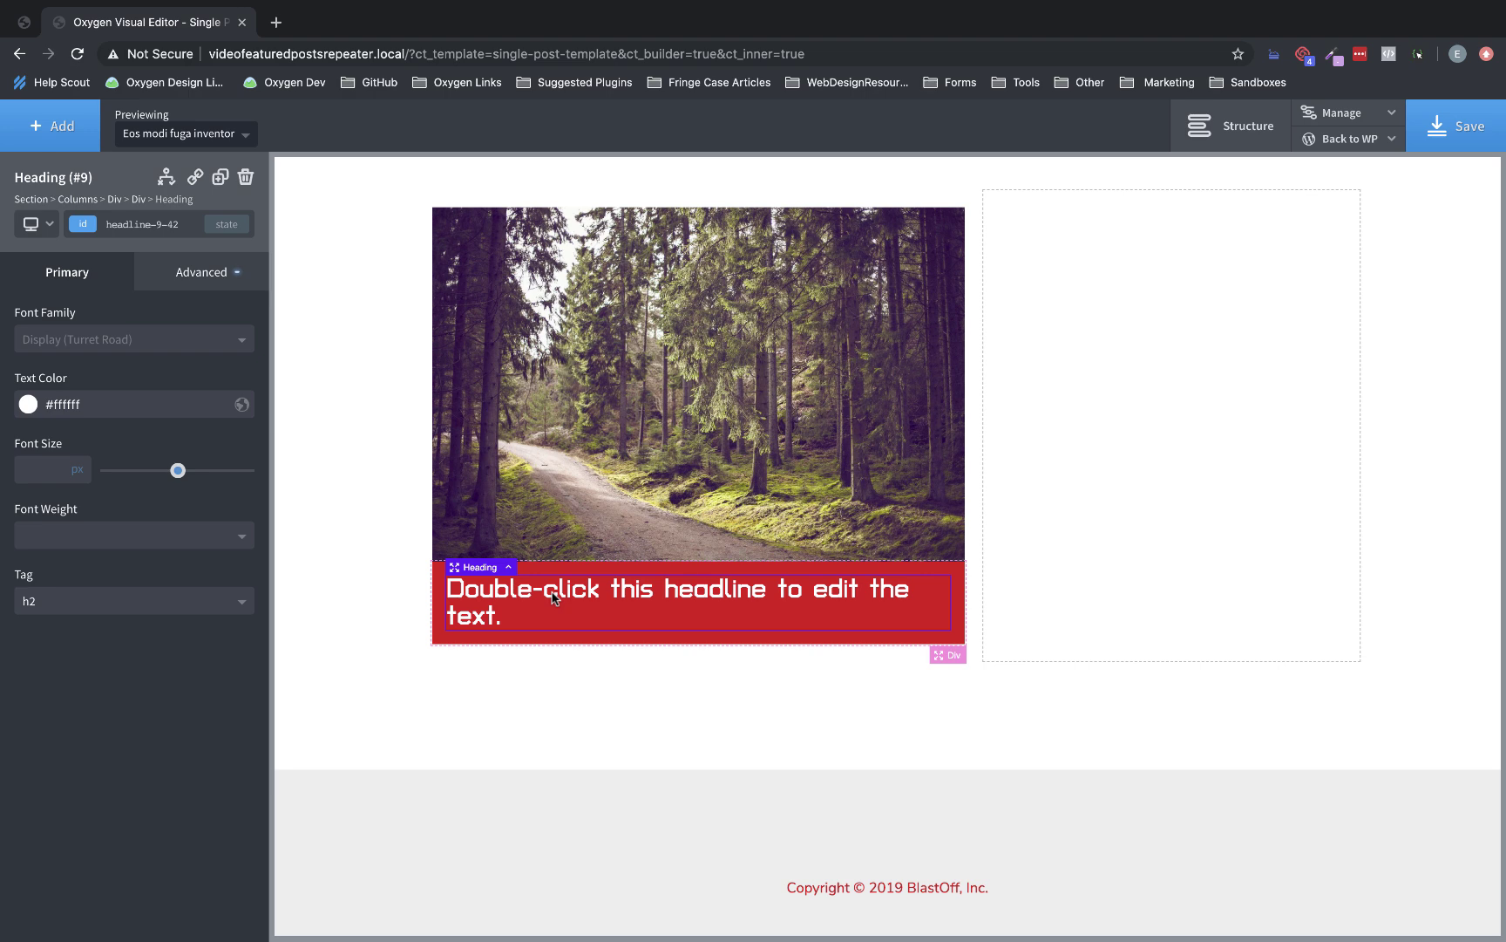
Replace the heading's placeholder text with the dynamic post Title and finish editing it.
double_click(553, 597)
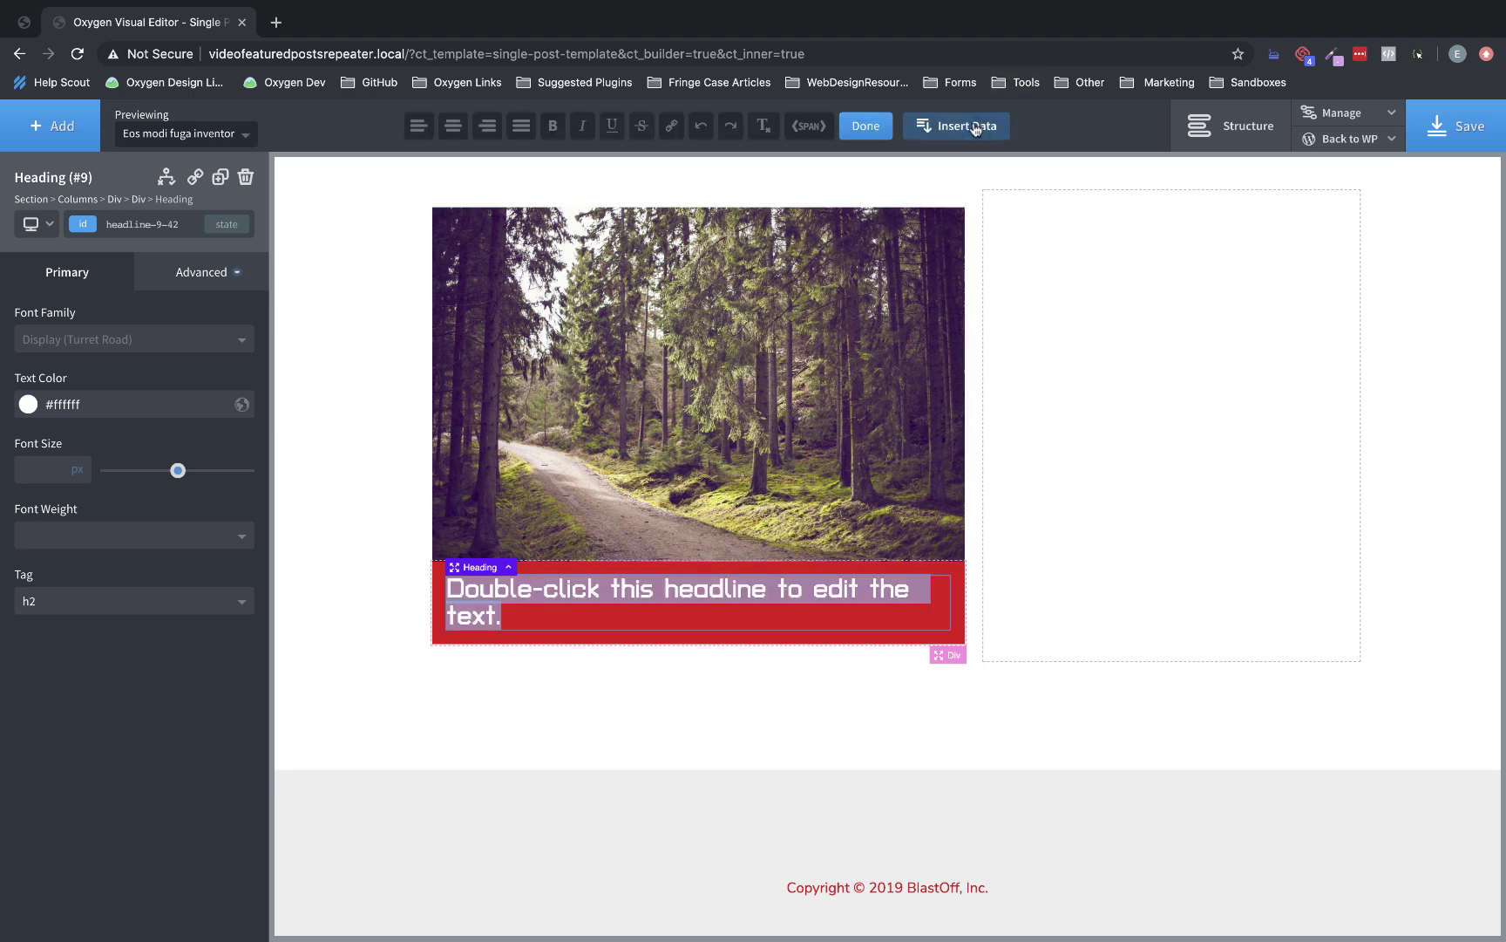
click(974, 128)
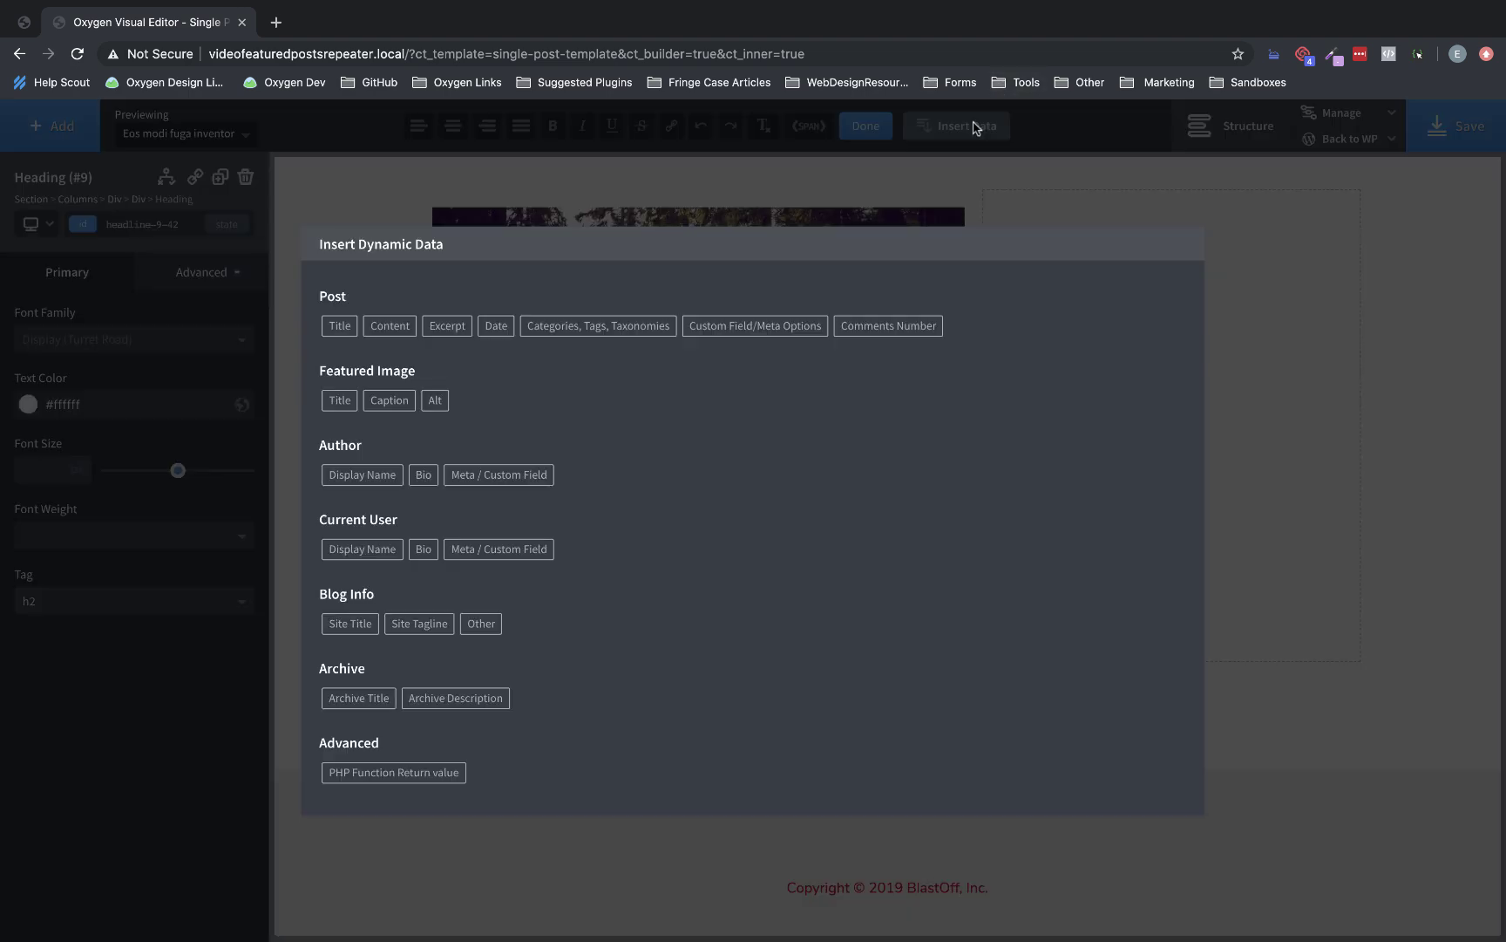
click(346, 324)
click(364, 400)
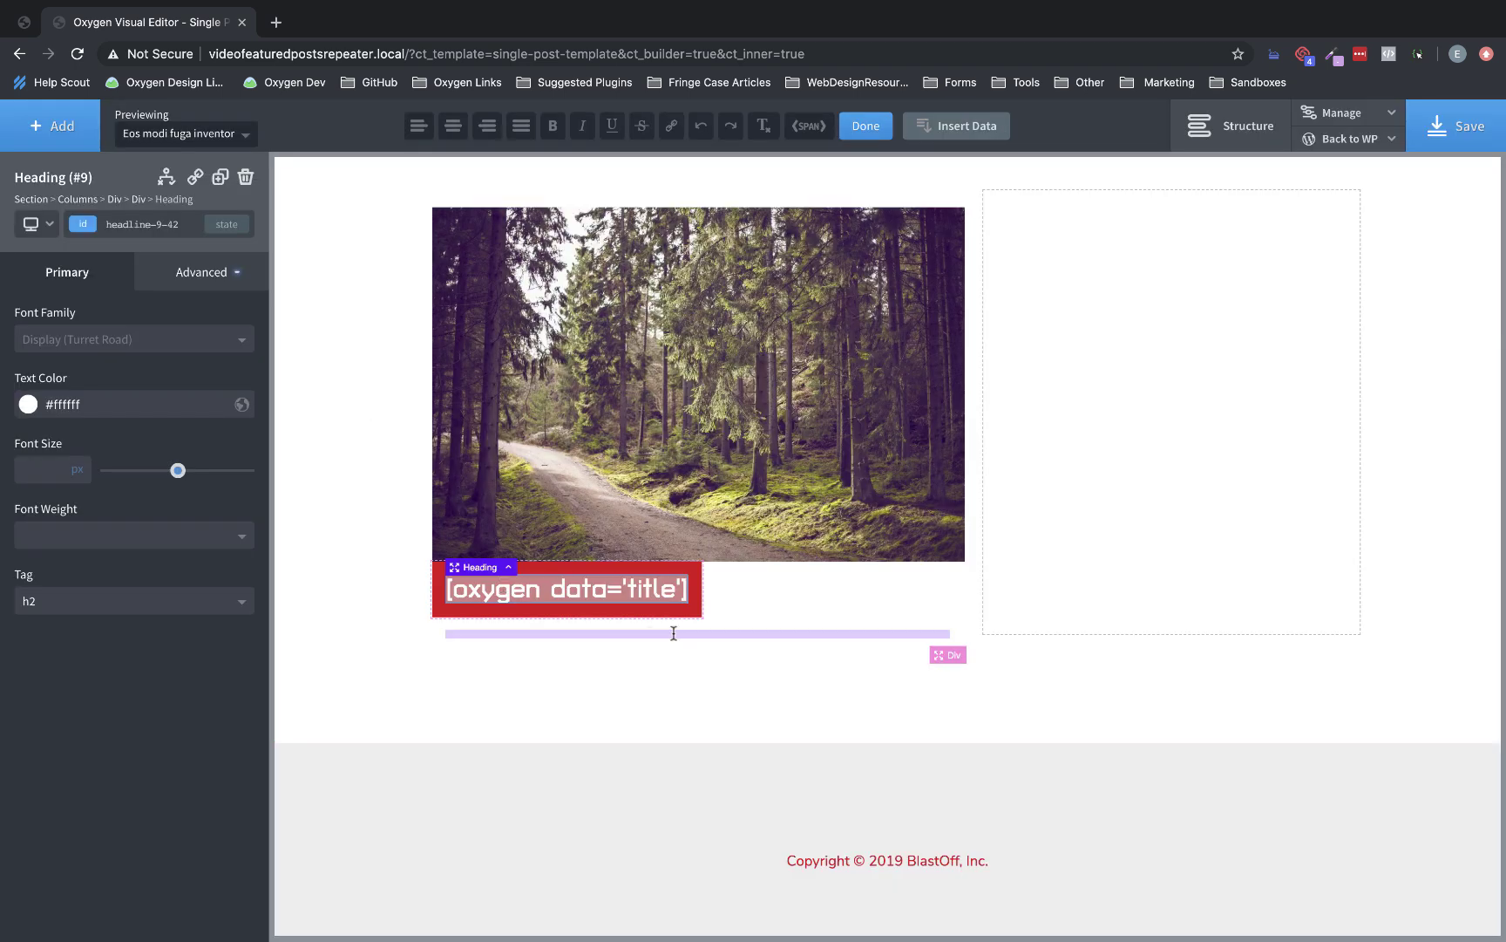
click(593, 614)
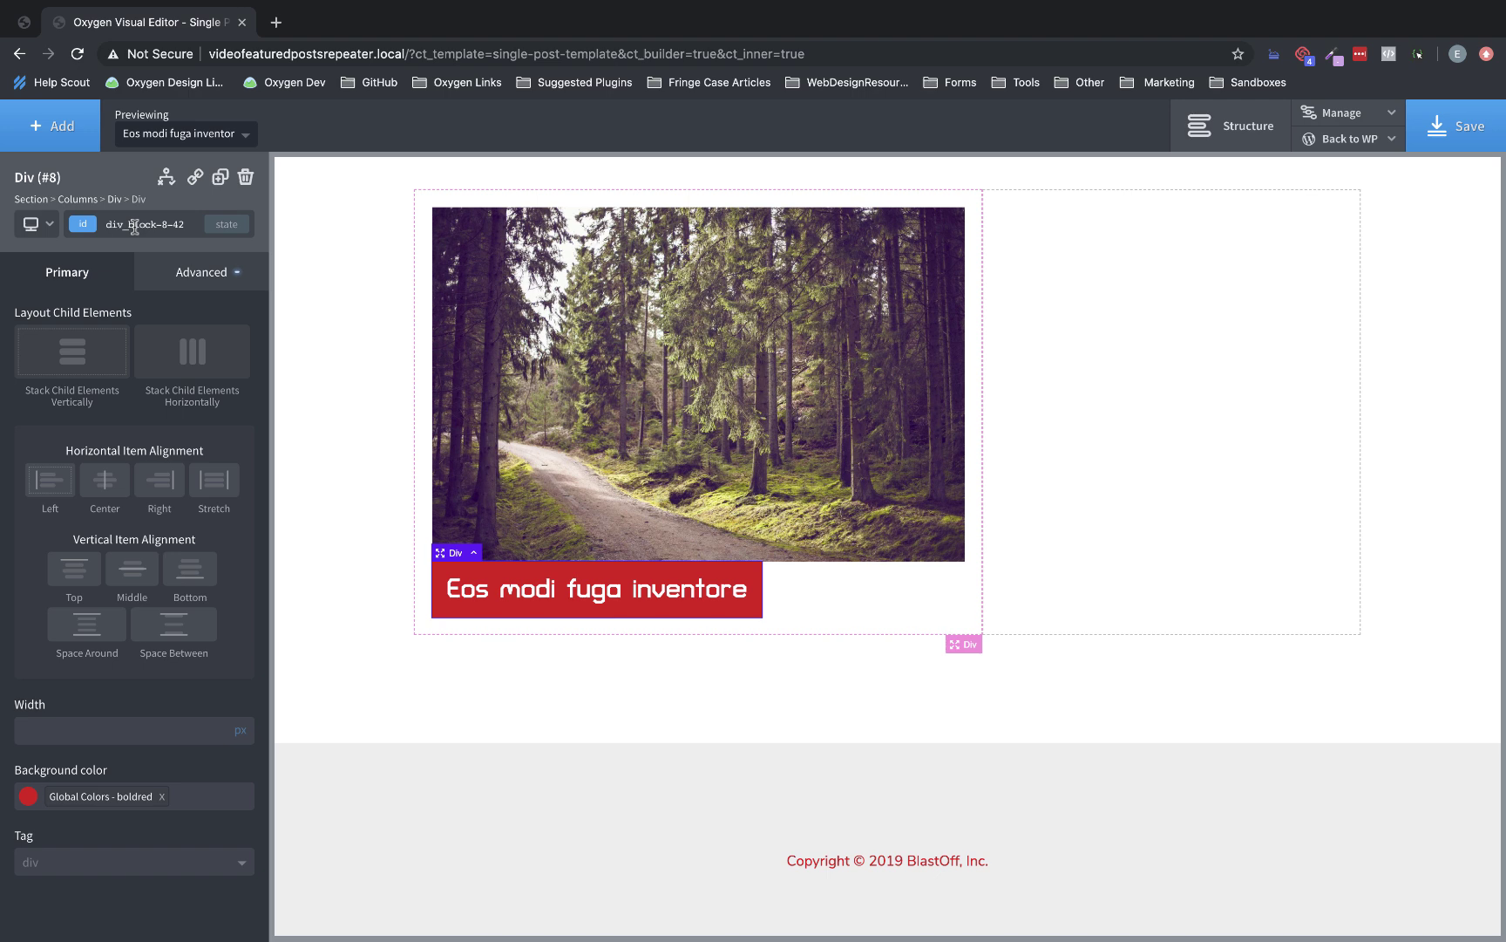
Add a Text element below the heading in the red Div and set its text color to #ffffff.
click(62, 129)
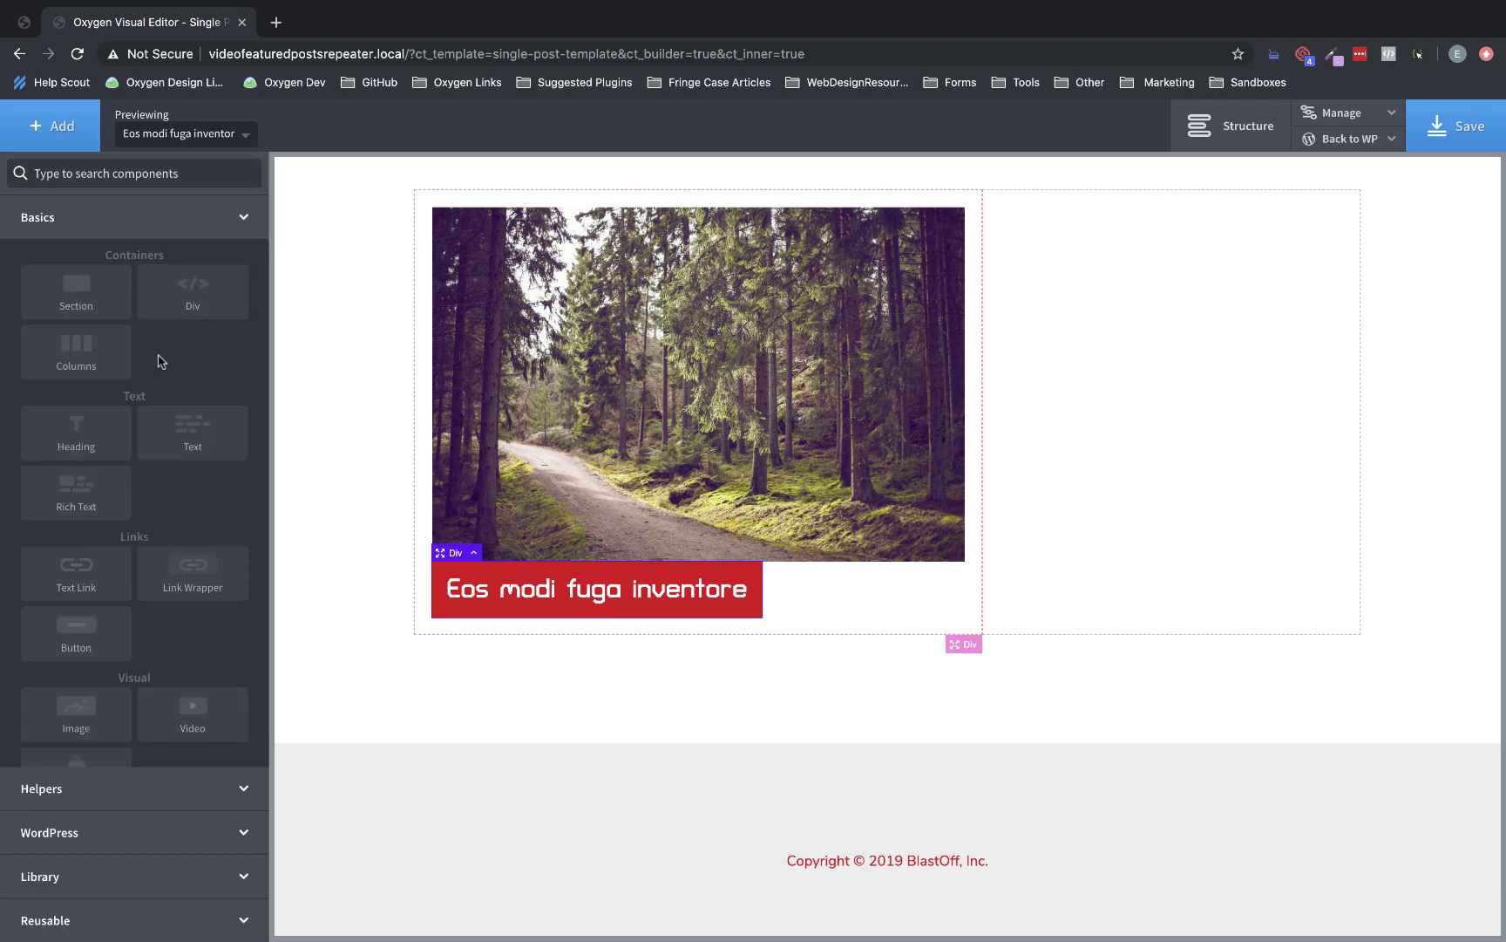
click(193, 433)
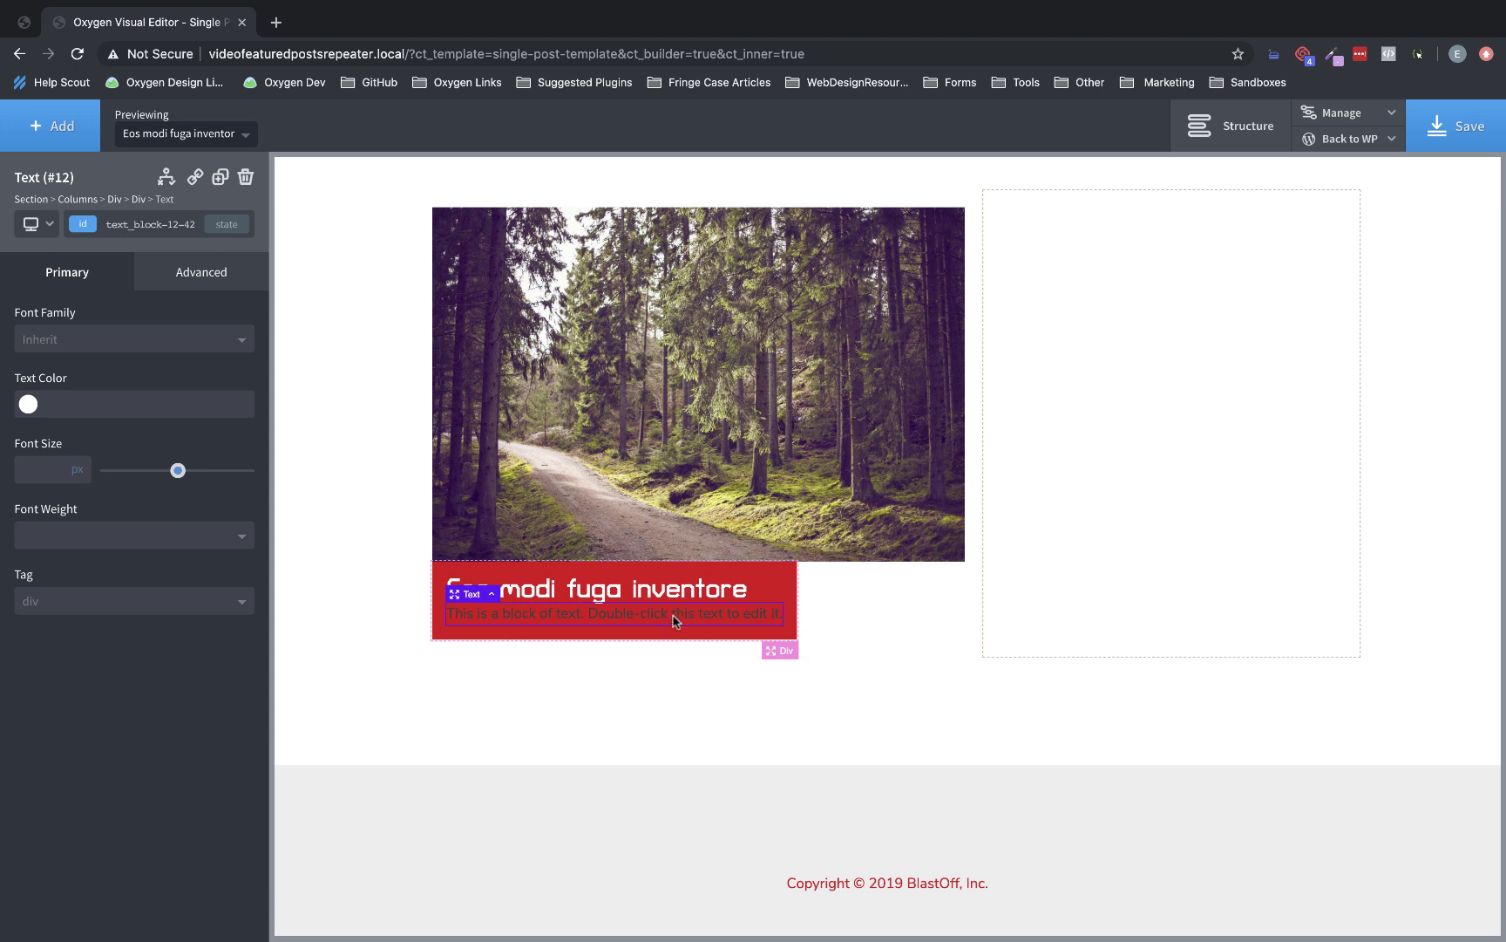
click(28, 402)
click(64, 485)
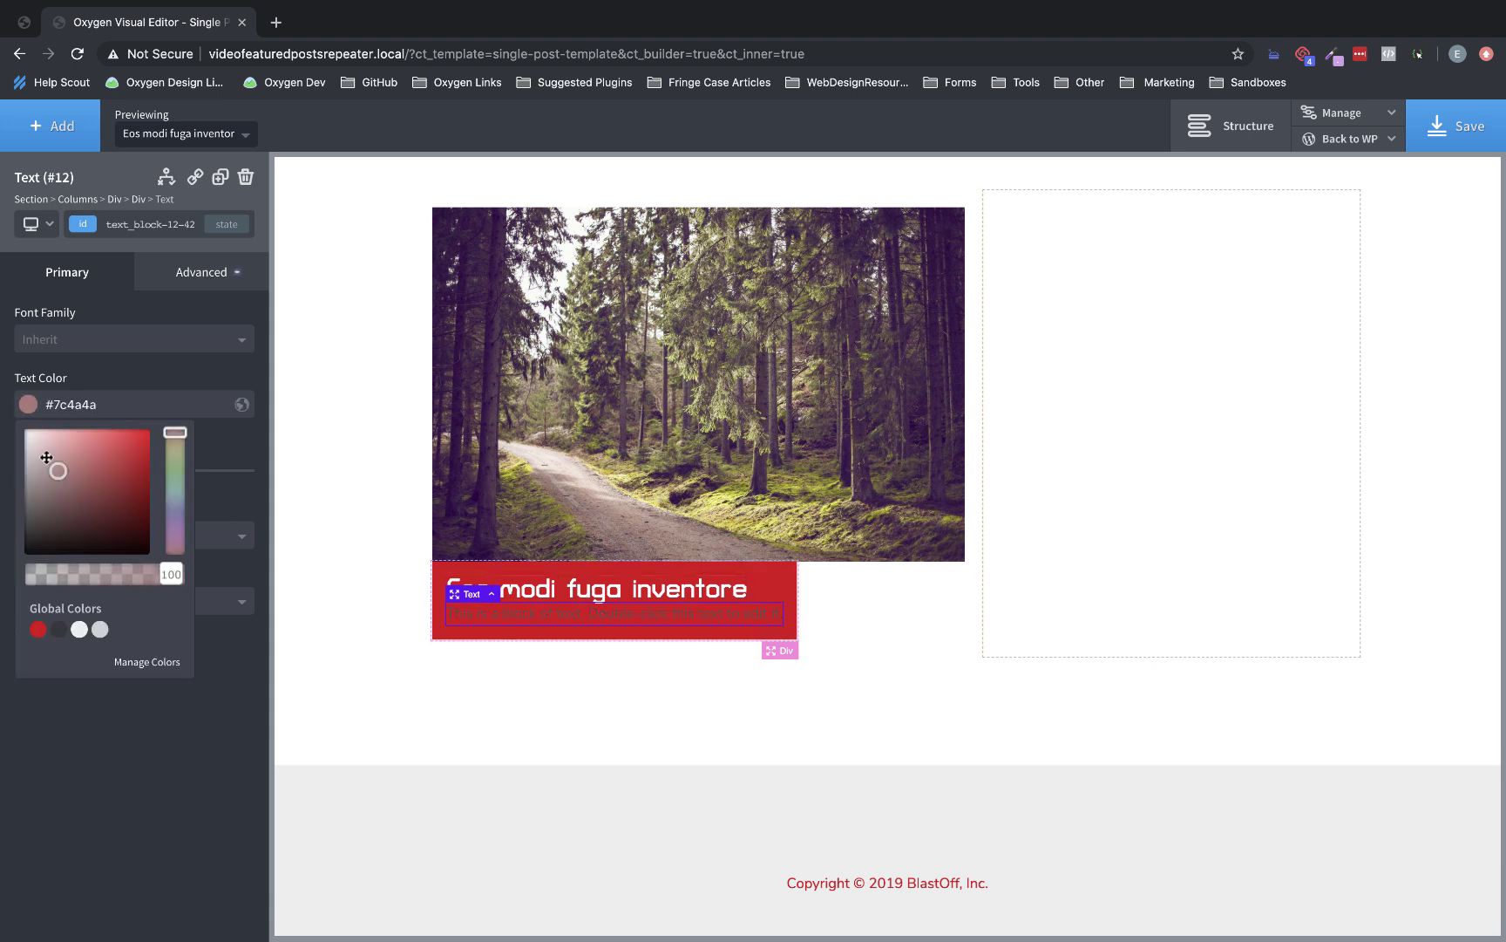
drag(64, 485, 7, 377)
click(635, 668)
Replace the new text block's placeholder with "Posted by" followed by the author's dynamic Display Name without a link.
double_click(614, 612)
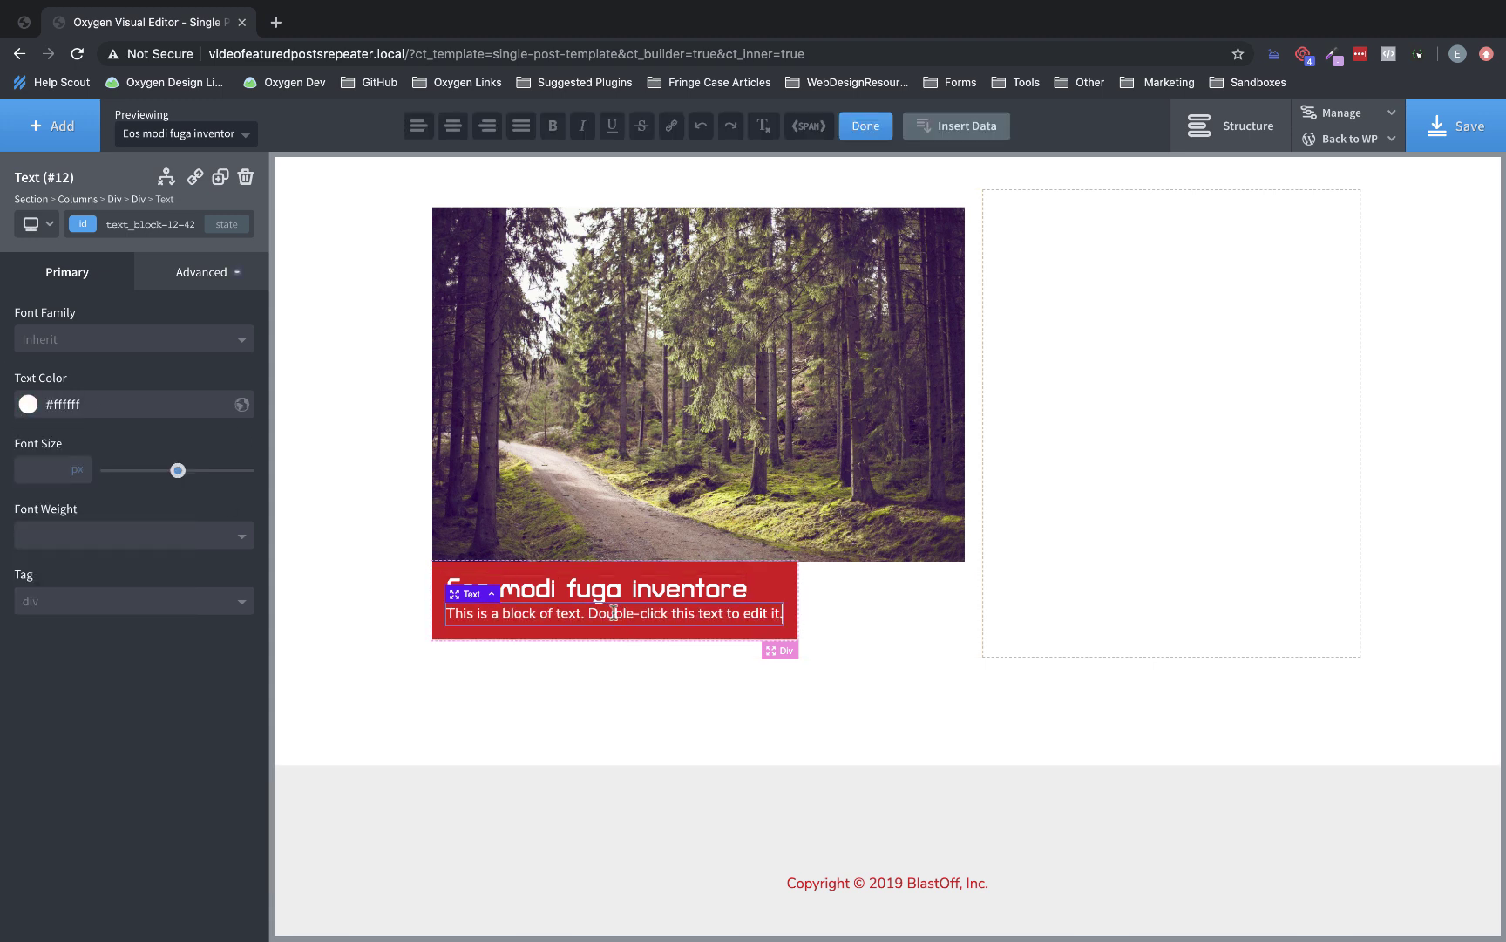
triple_click(614, 612)
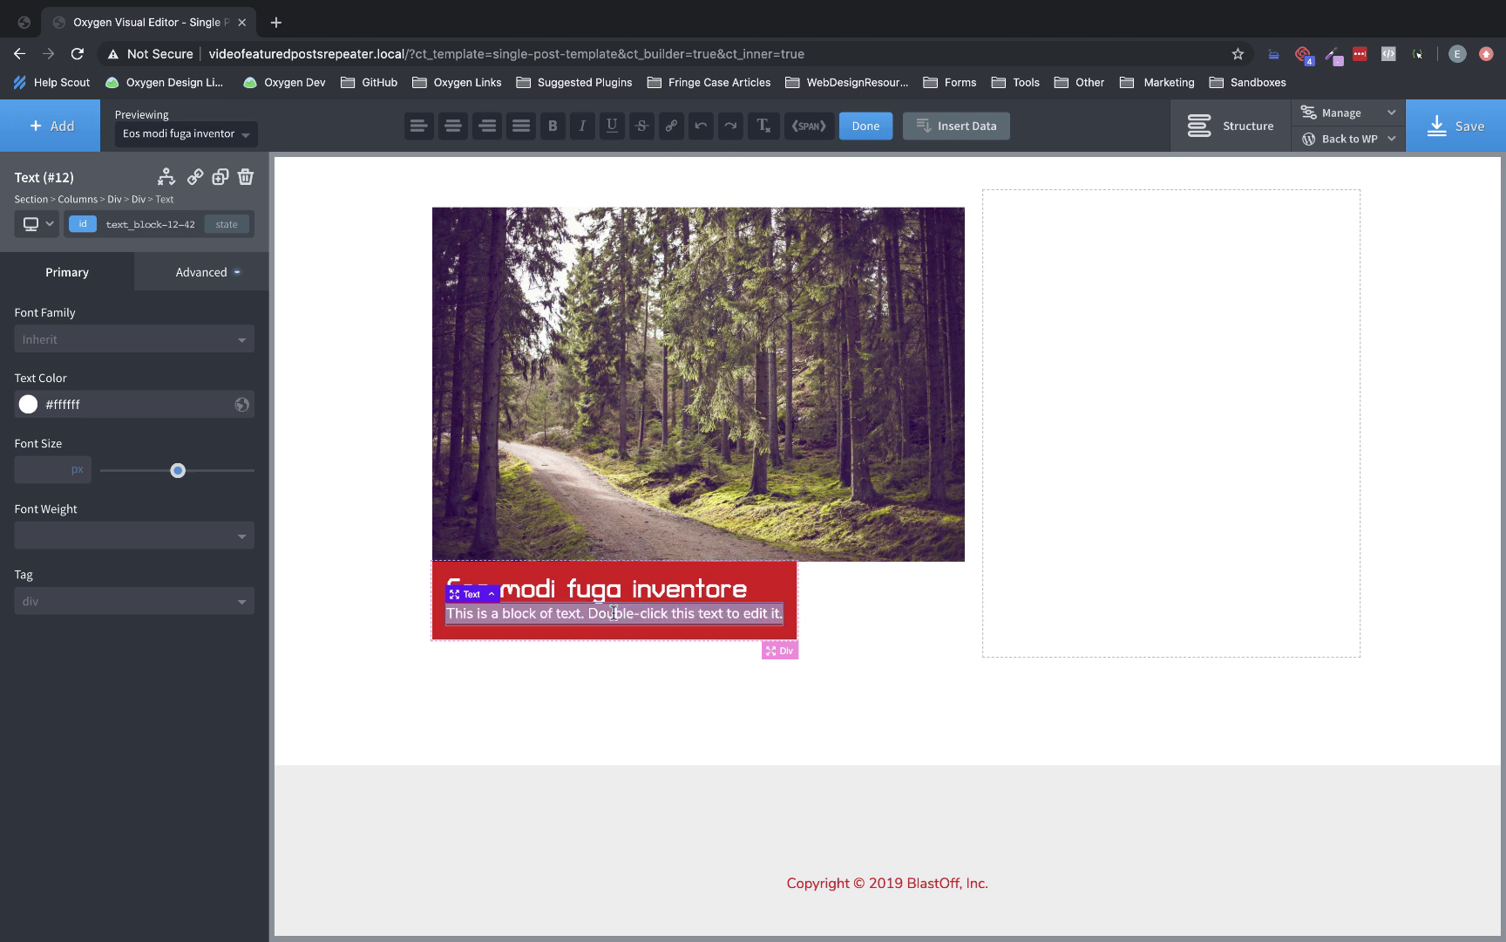
text(Posted by)
click(996, 132)
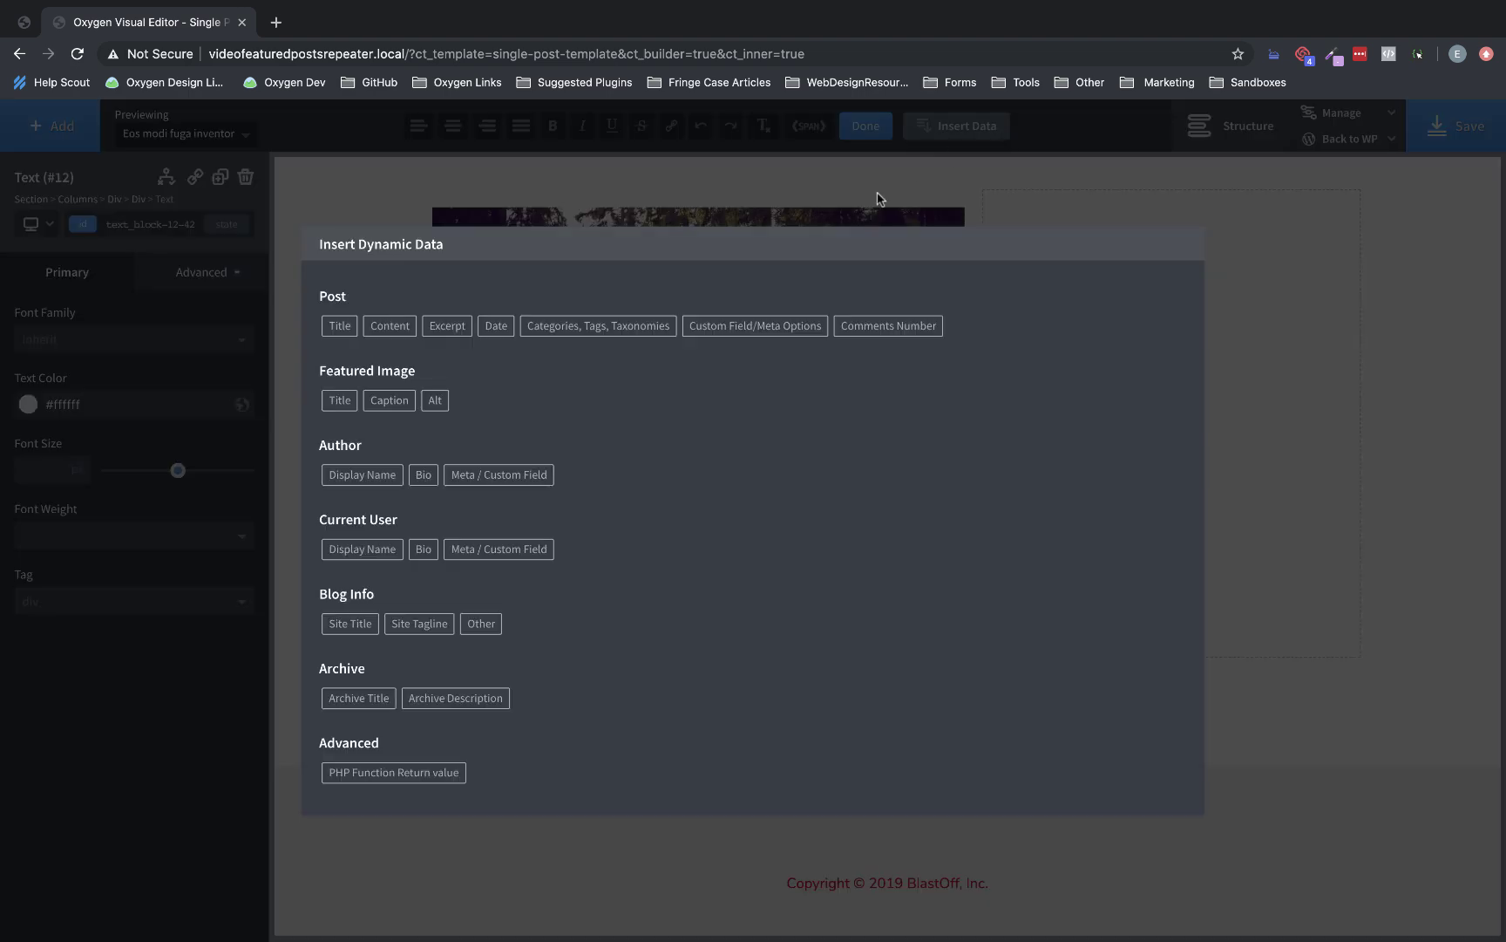
click(381, 474)
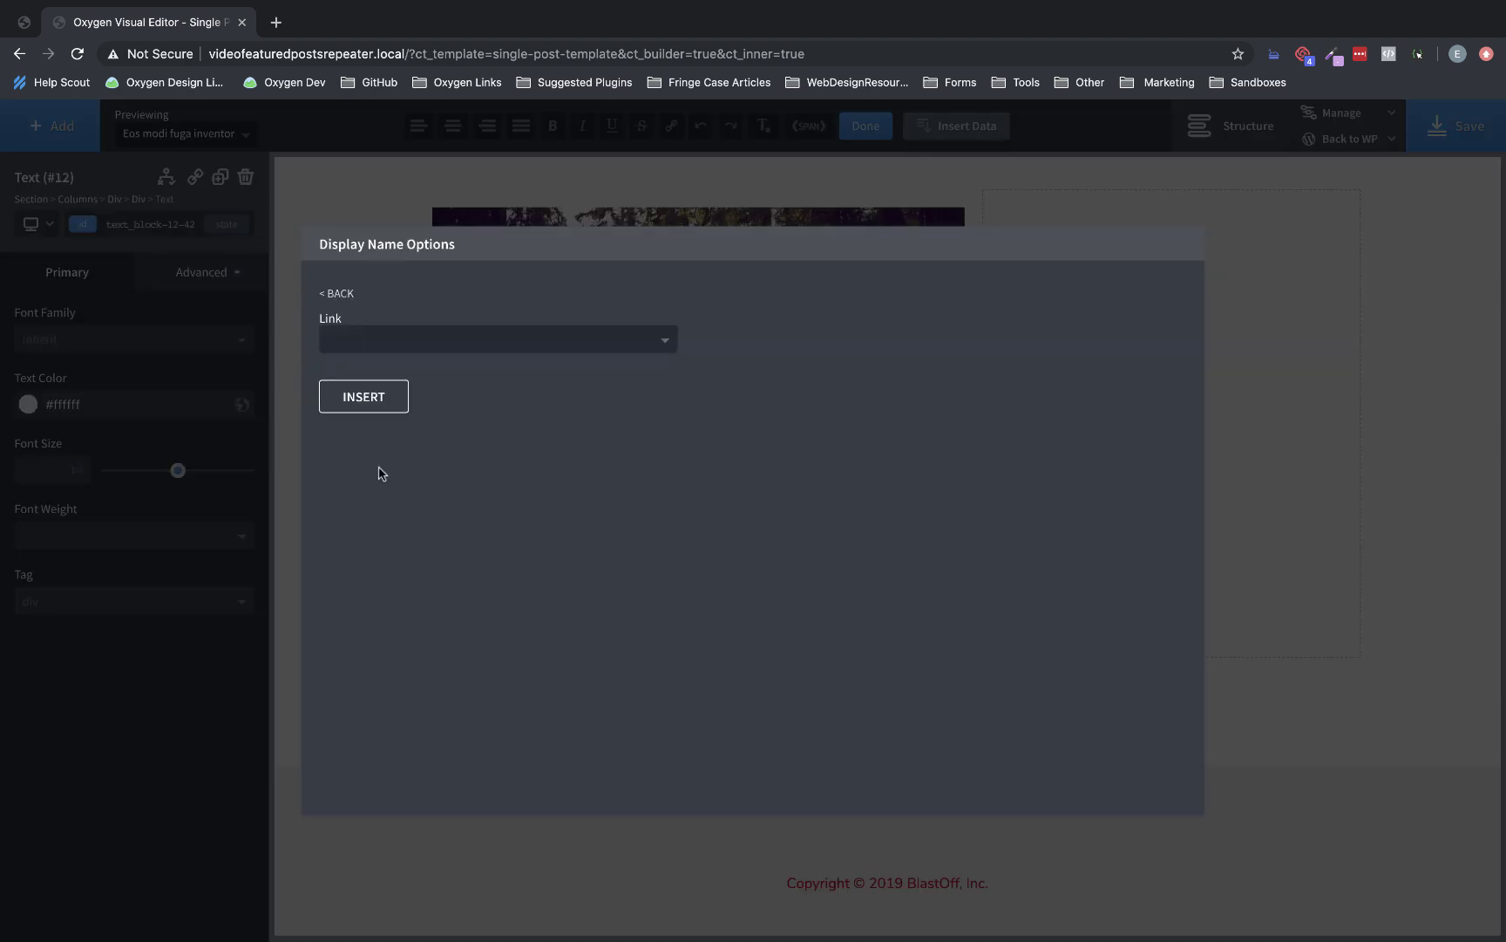
click(389, 387)
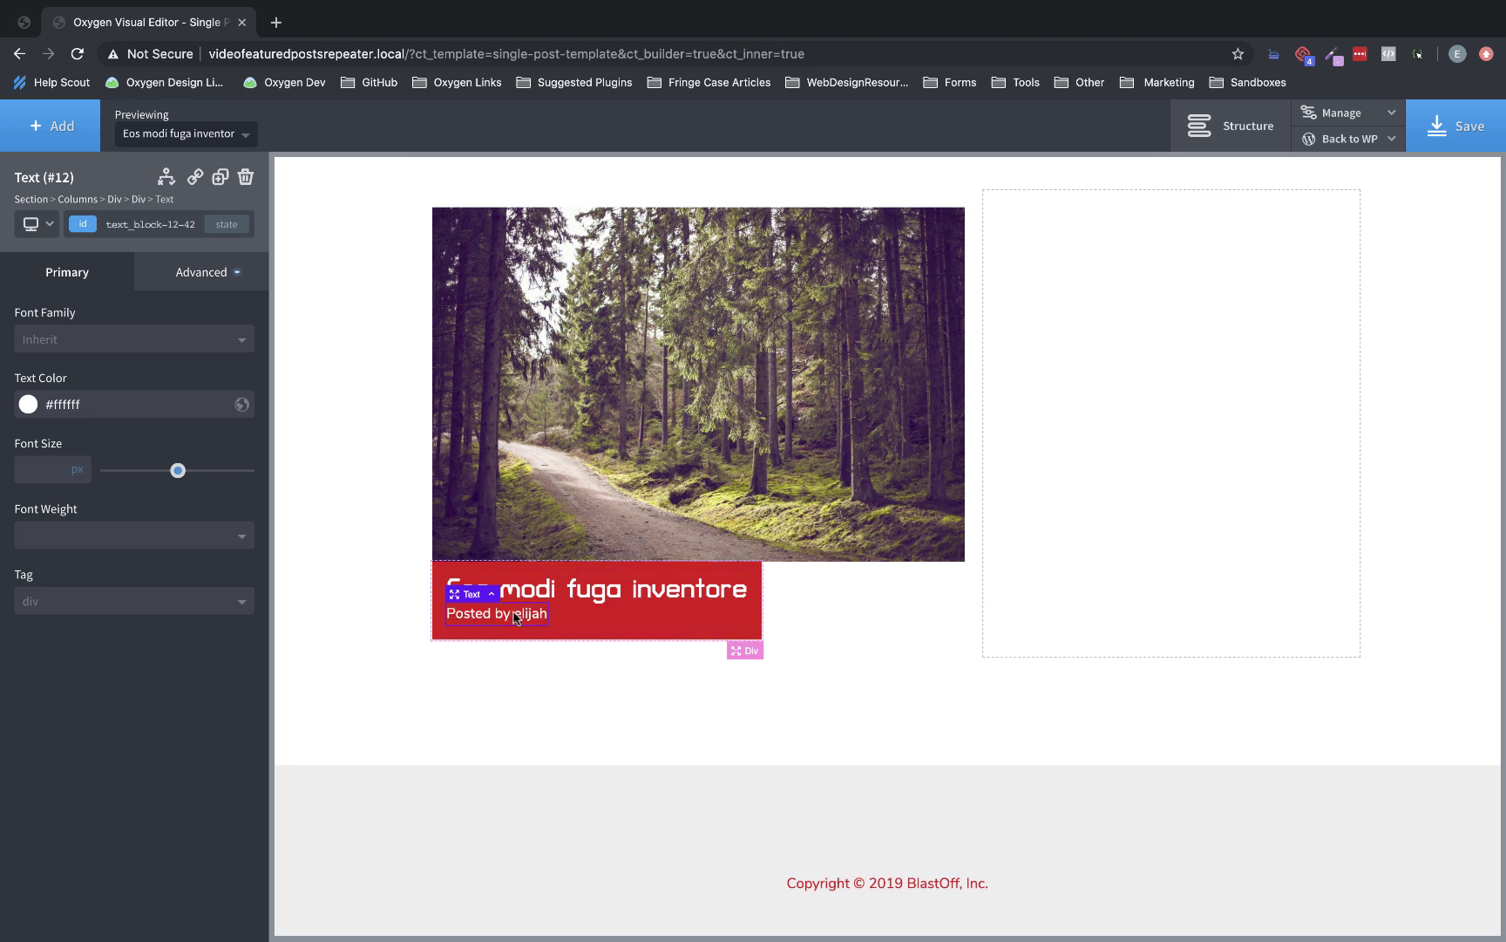
Append "on" and the dynamic post Date with no custom format to the "Posted by" line.
double_click(516, 615)
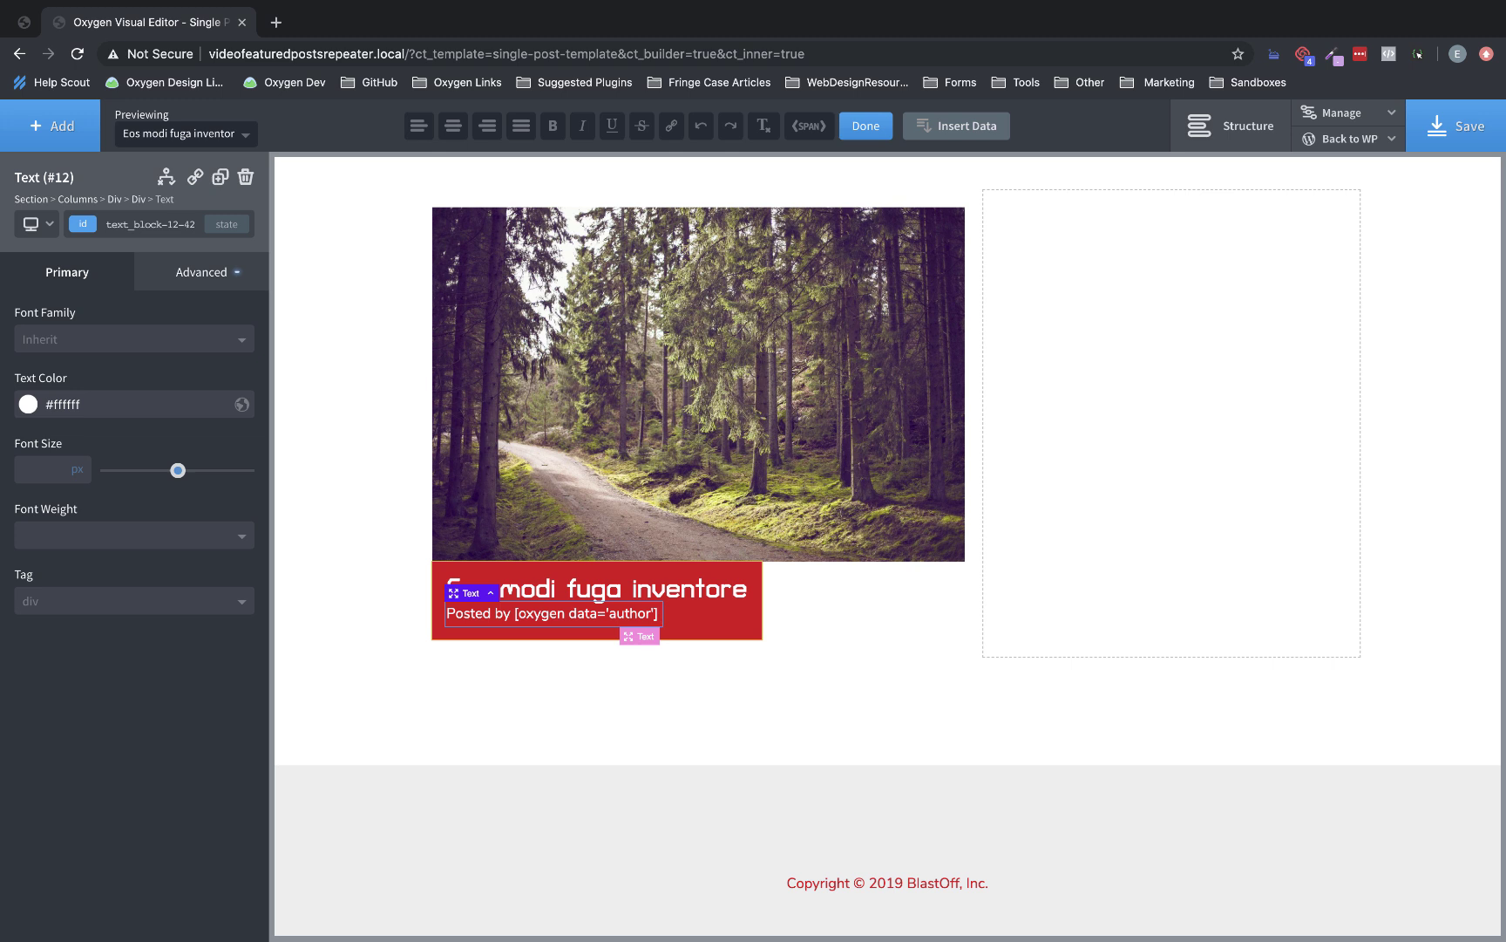
text(on)
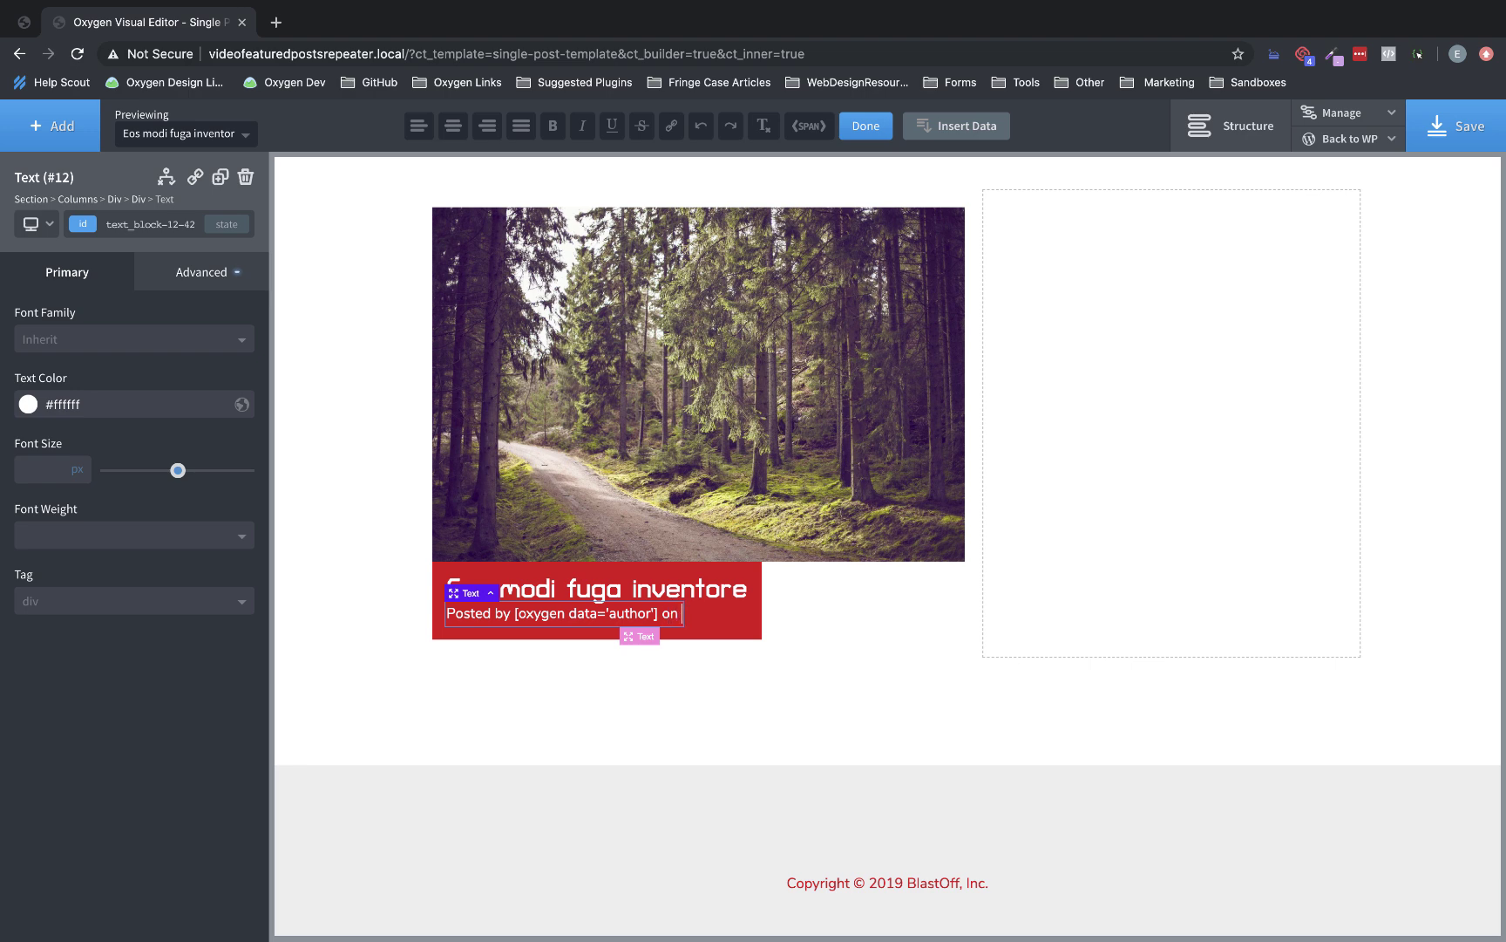
click(959, 127)
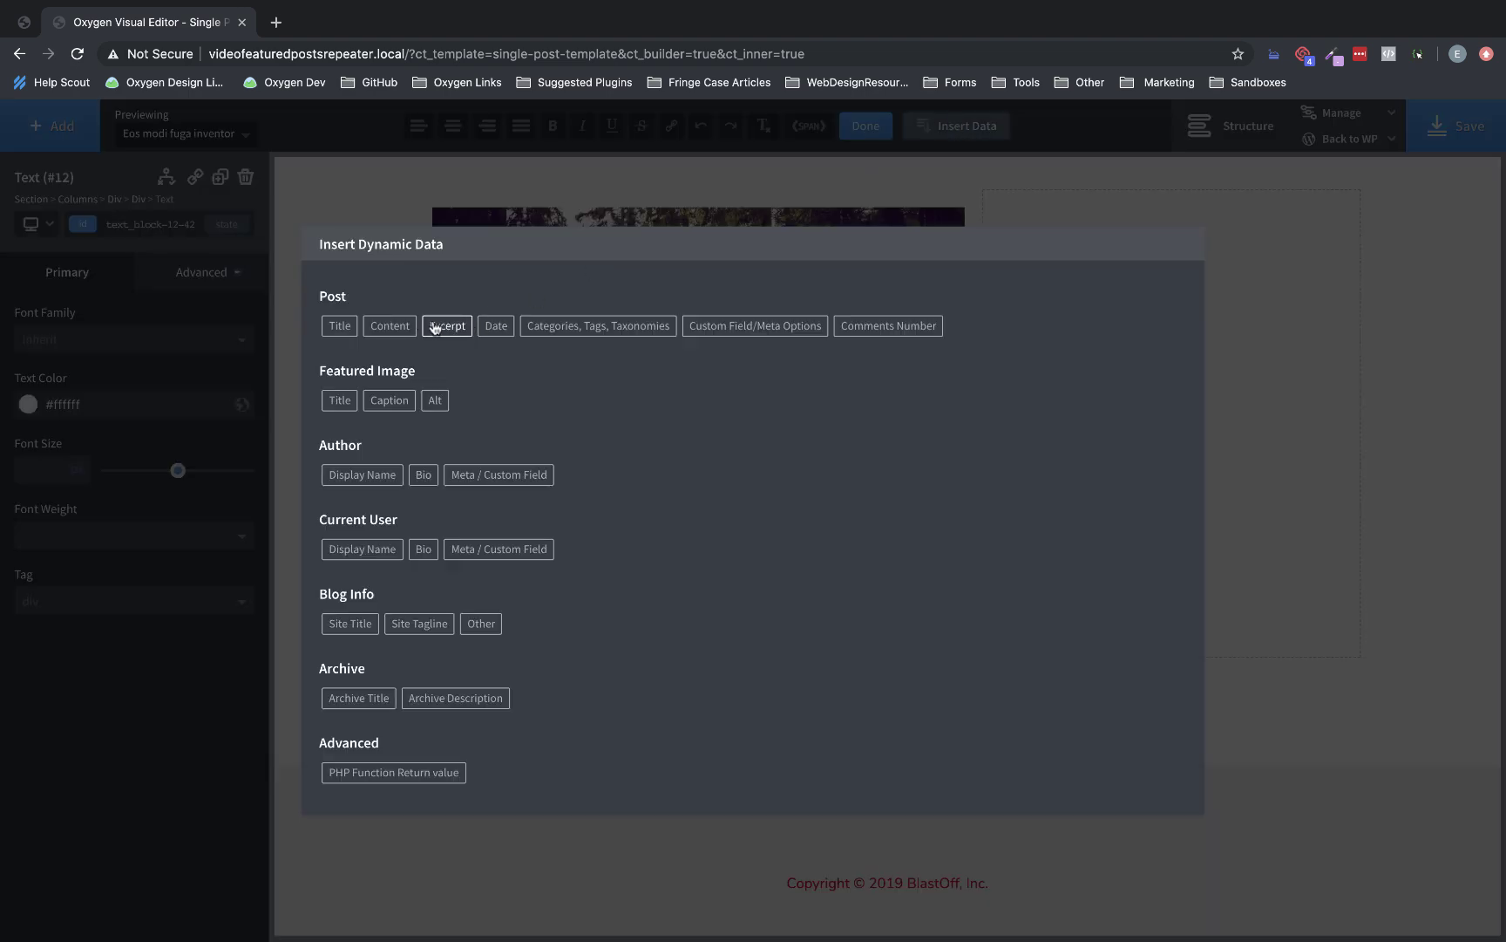
click(497, 326)
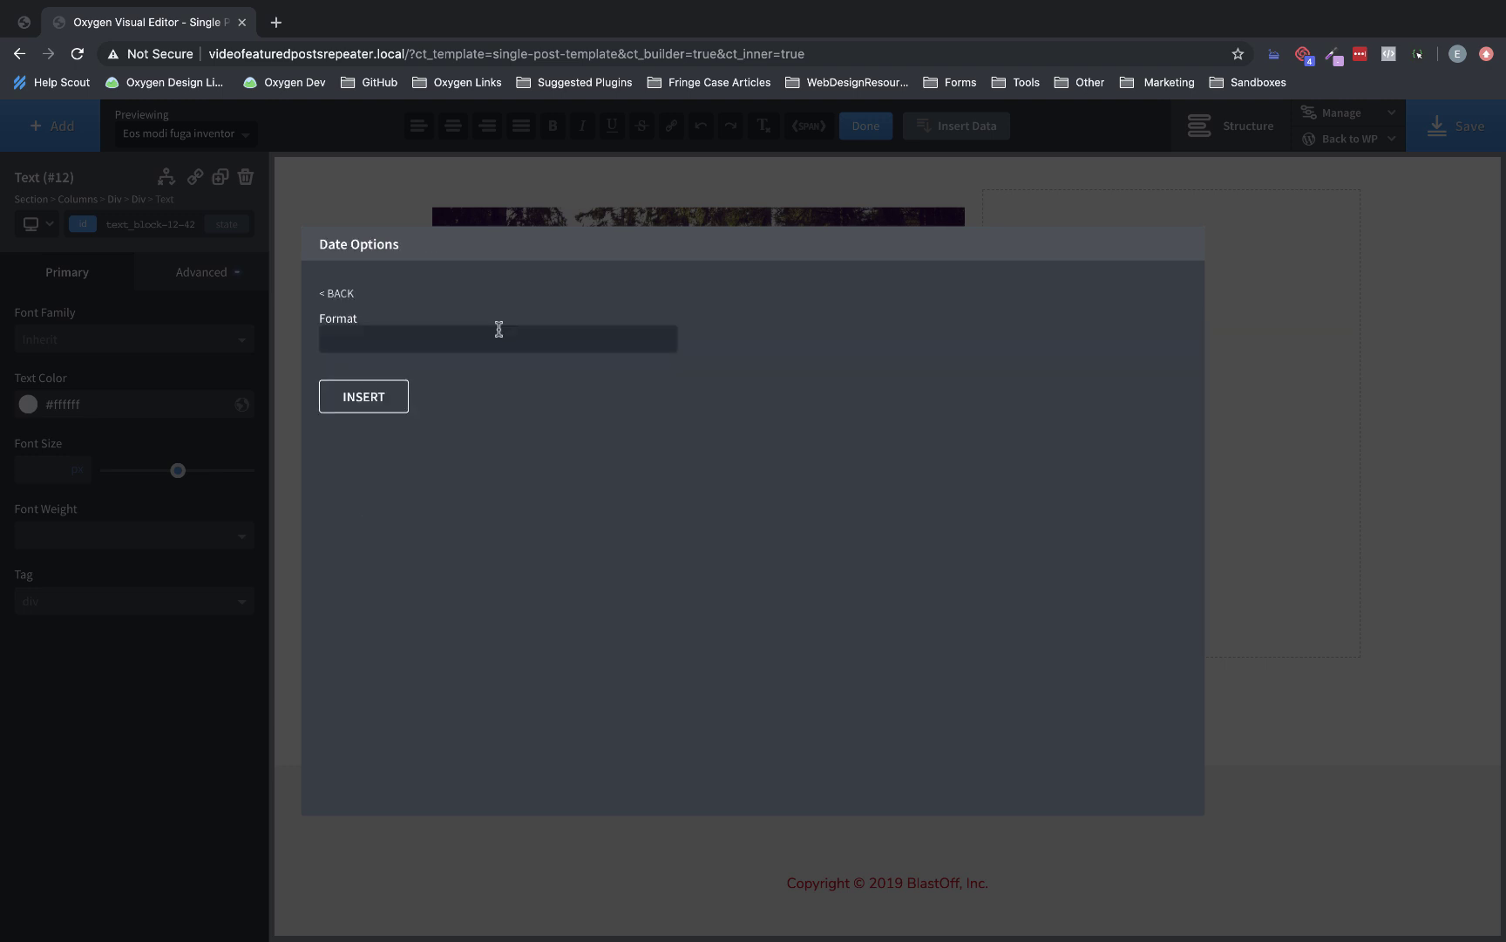
click(377, 393)
click(894, 616)
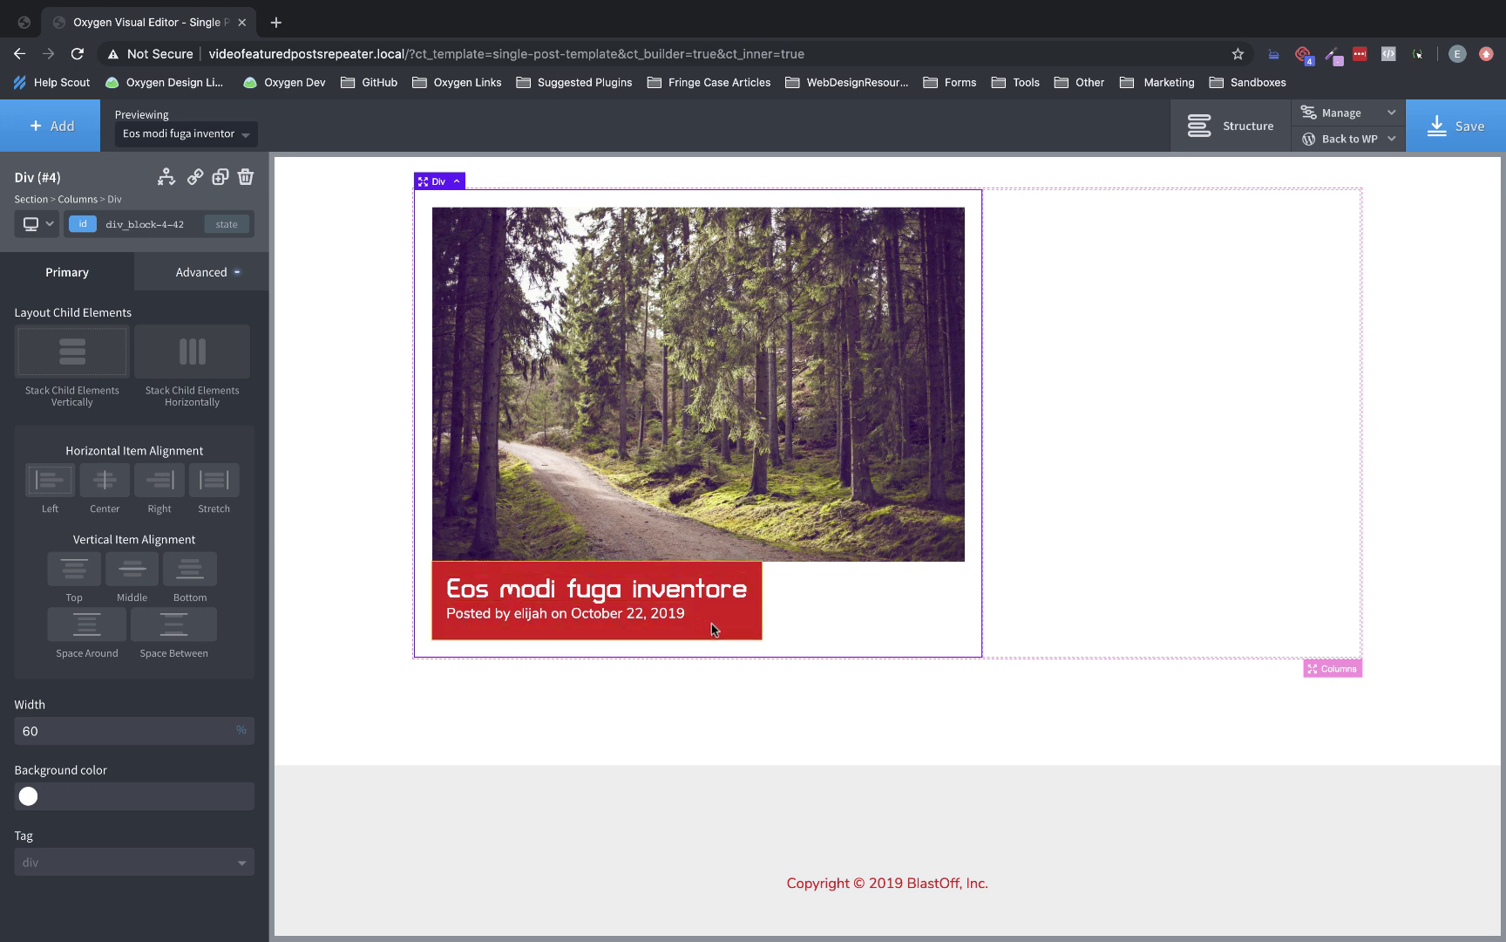
Add a Text element below the red Div in the wider column and replace its placeholder with the dynamic post Content.
click(50, 129)
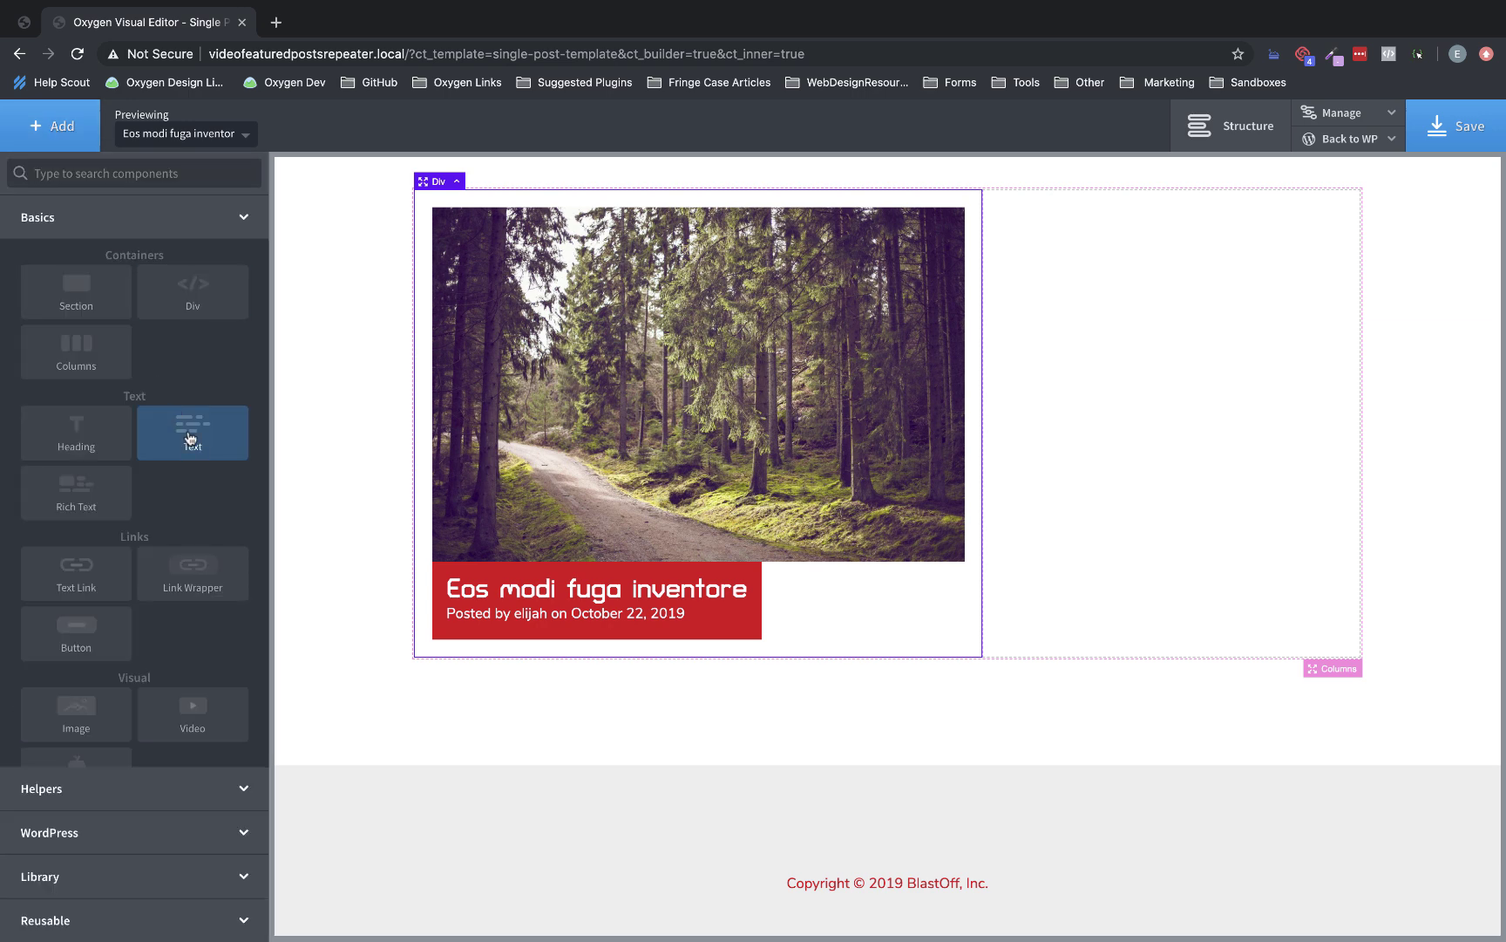
click(193, 430)
double_click(661, 656)
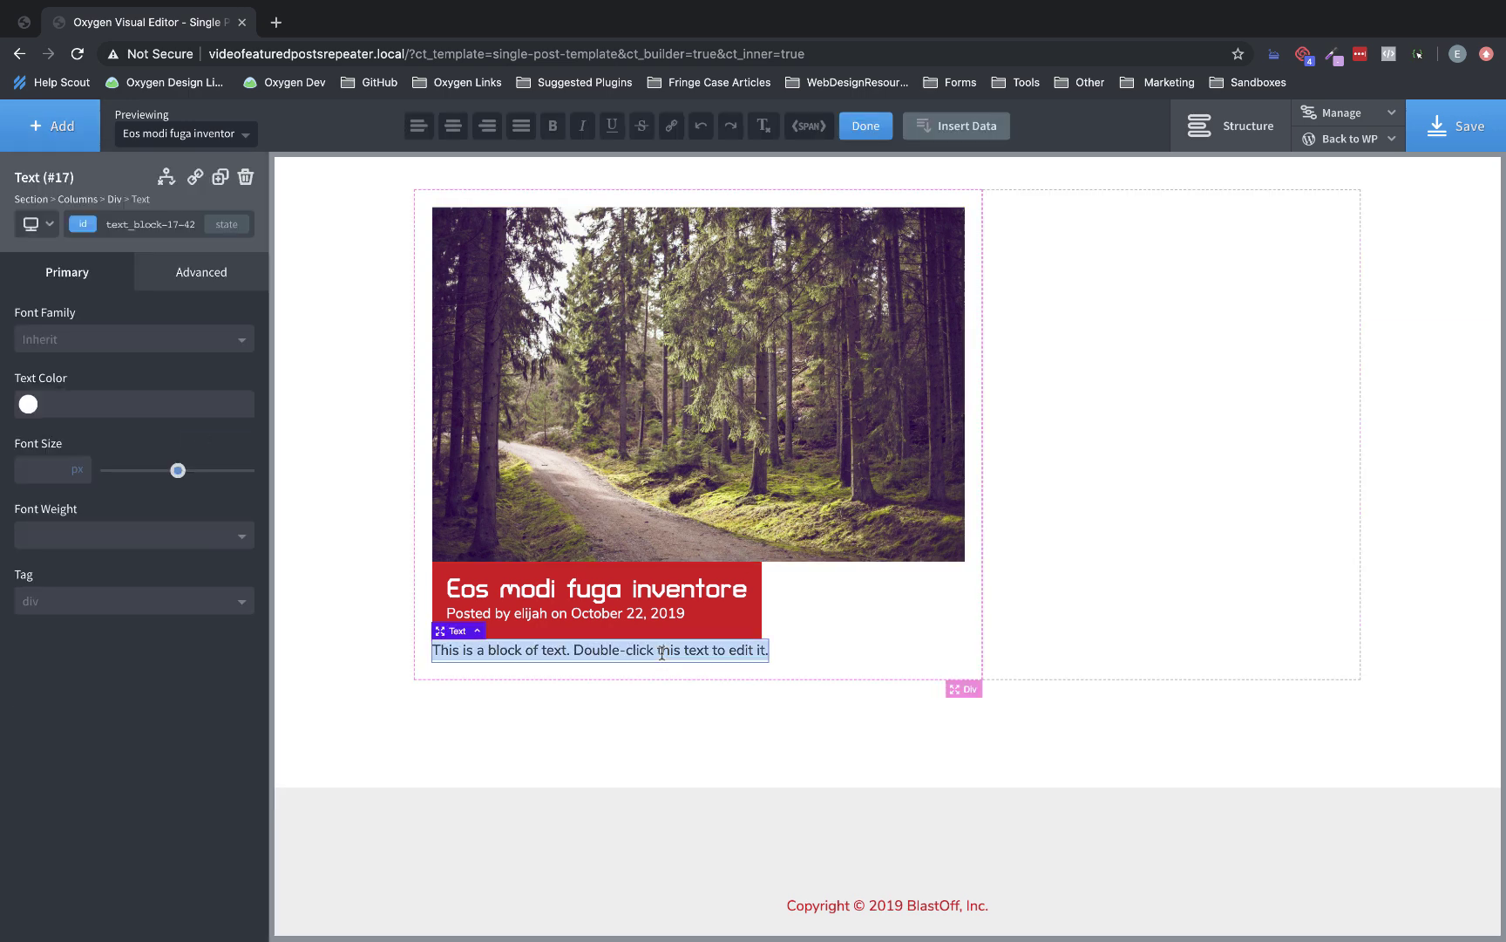
click(983, 126)
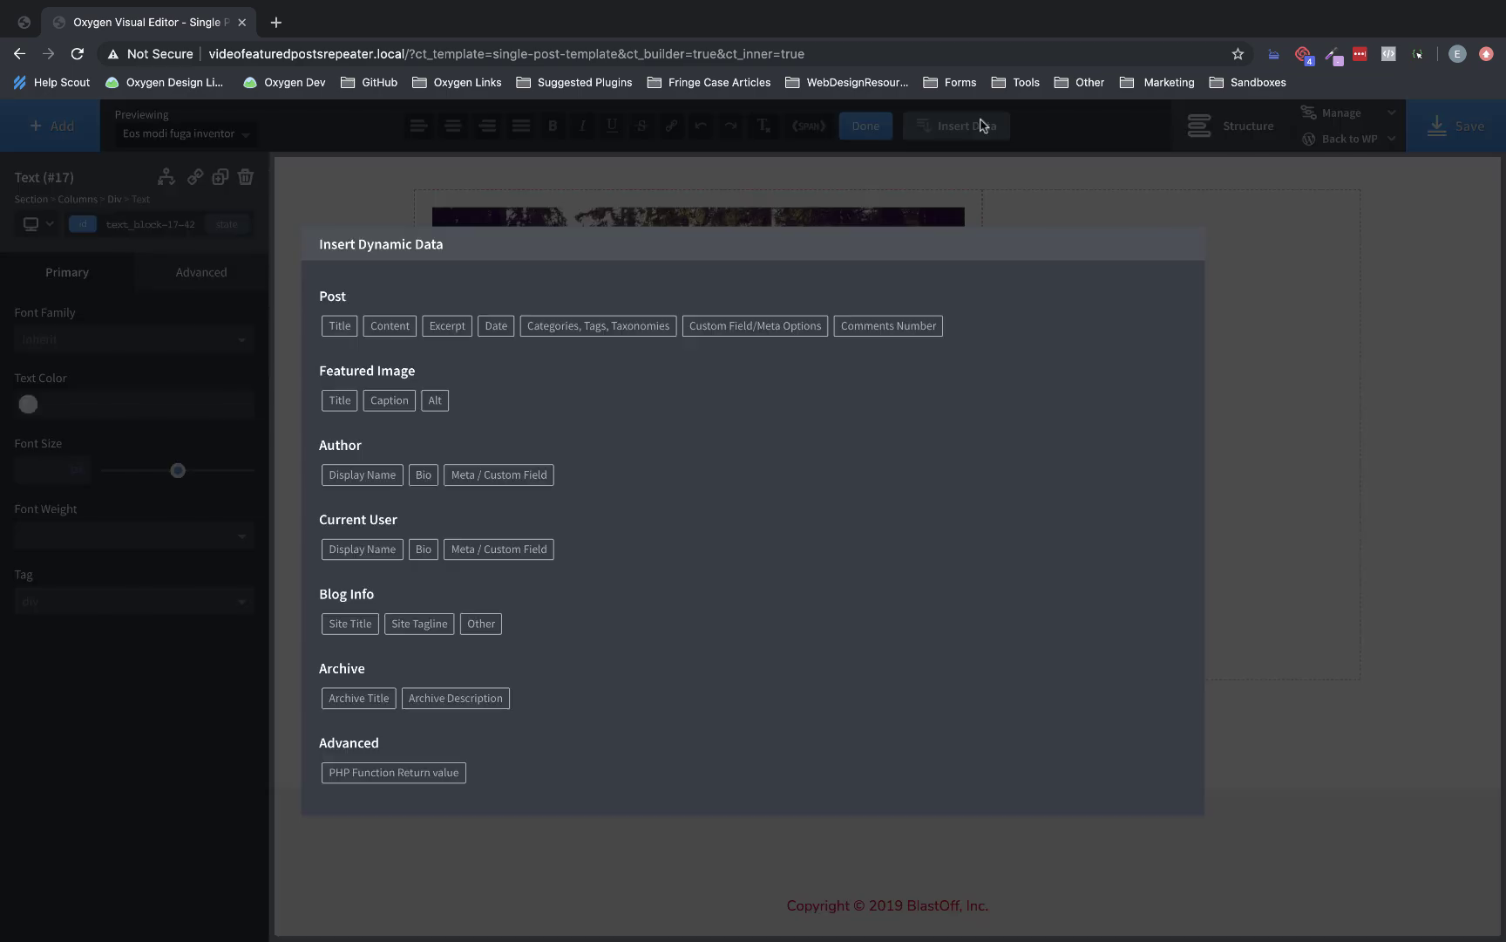
click(376, 321)
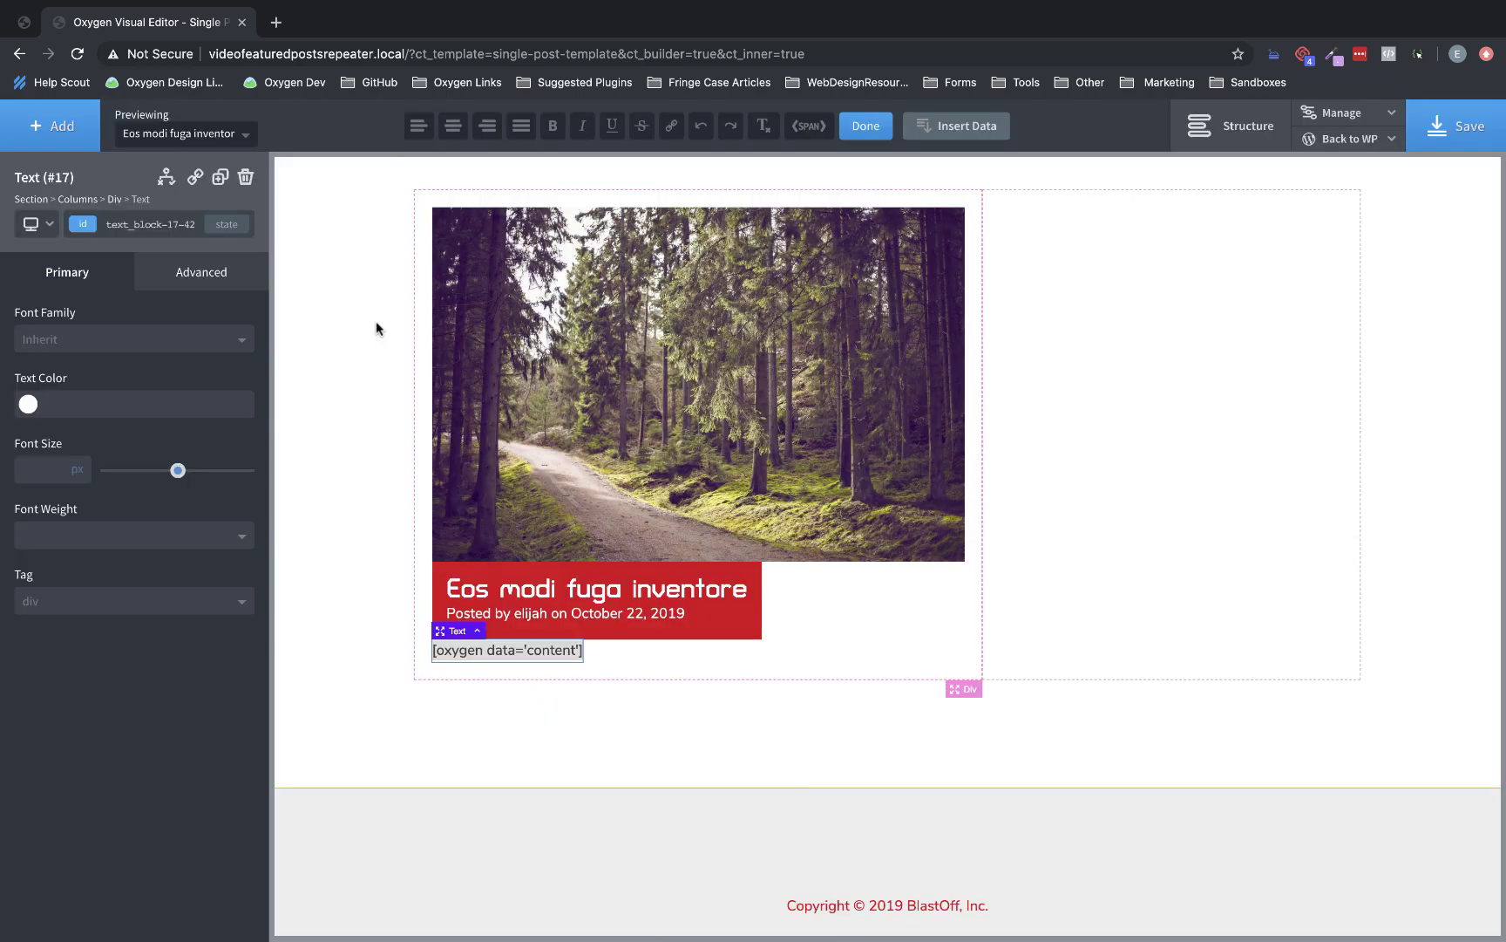
click(879, 600)
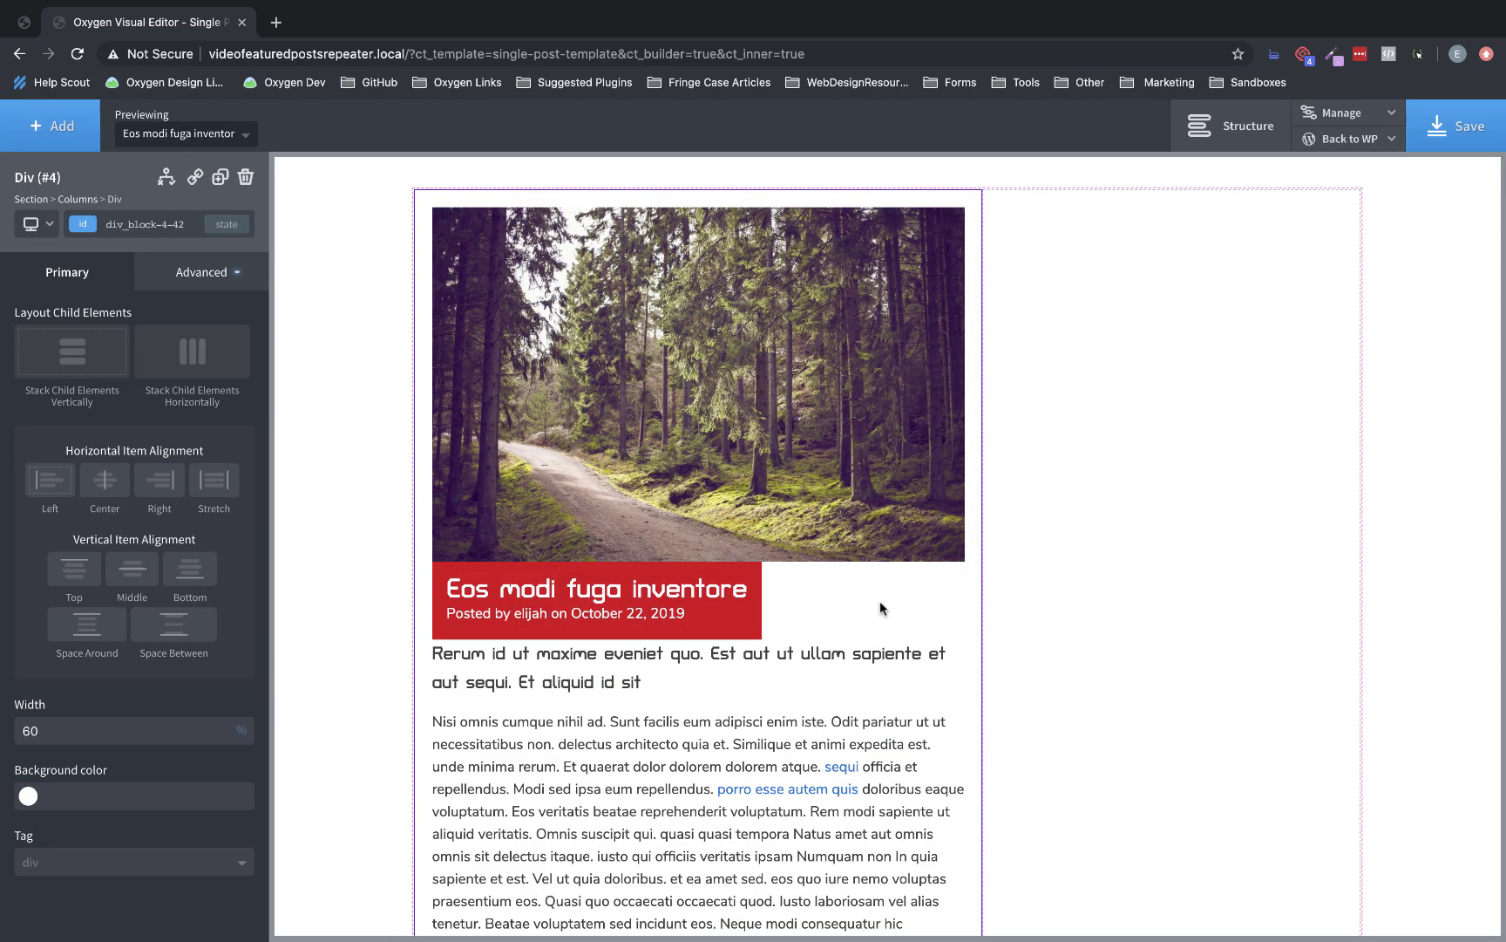
Center the child elements of the wider column's Div horizontally.
scroll(878, 600, down, 5)
click(875, 598)
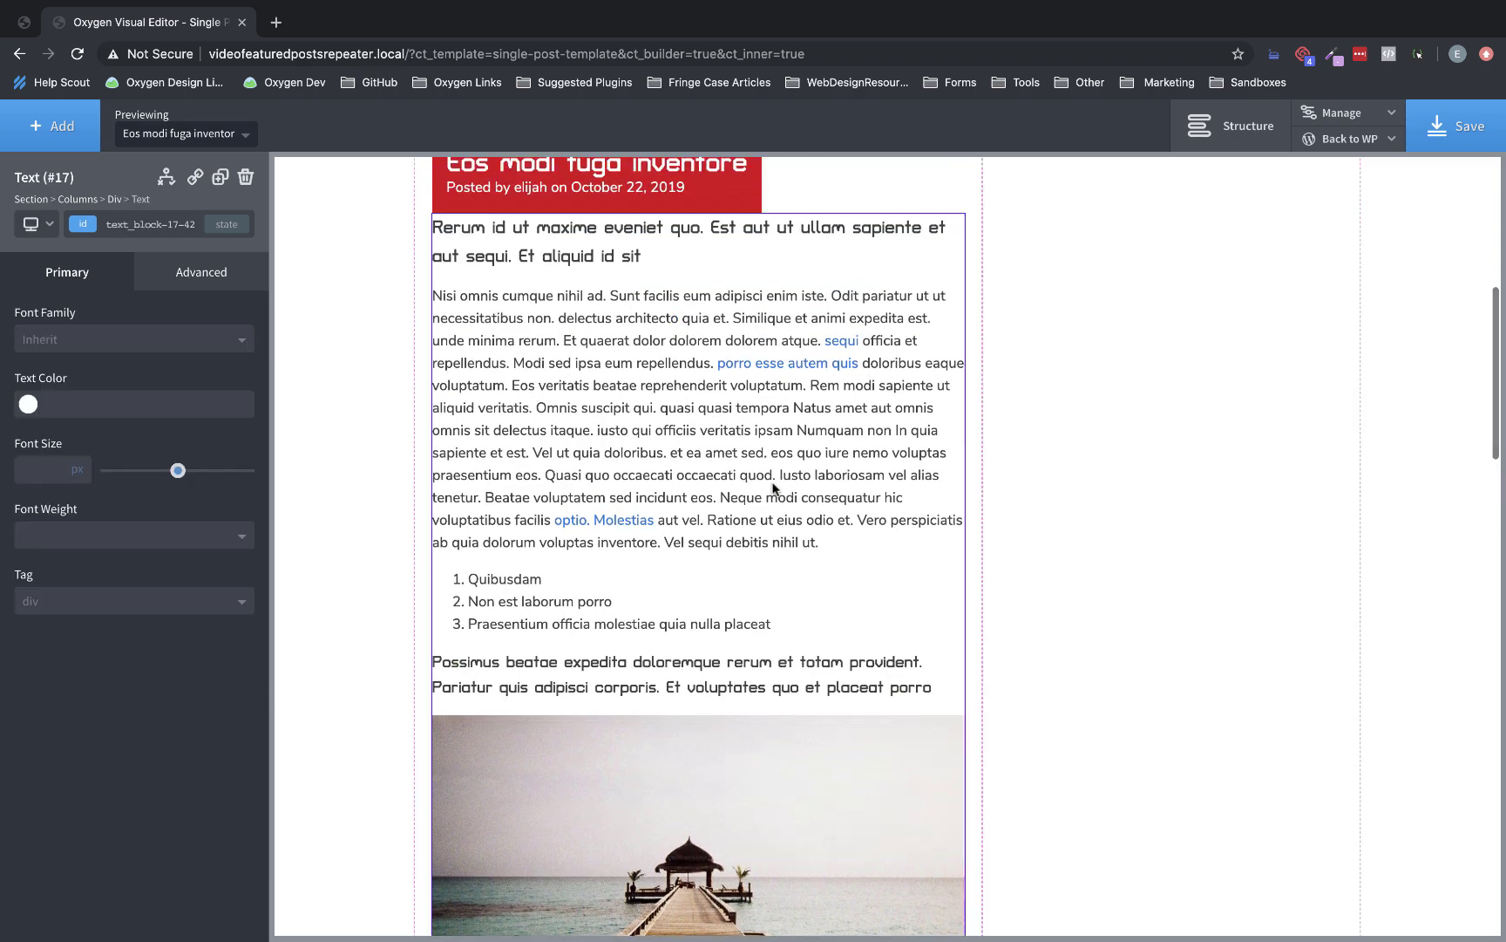
scroll(724, 545, up, 4)
click(889, 499)
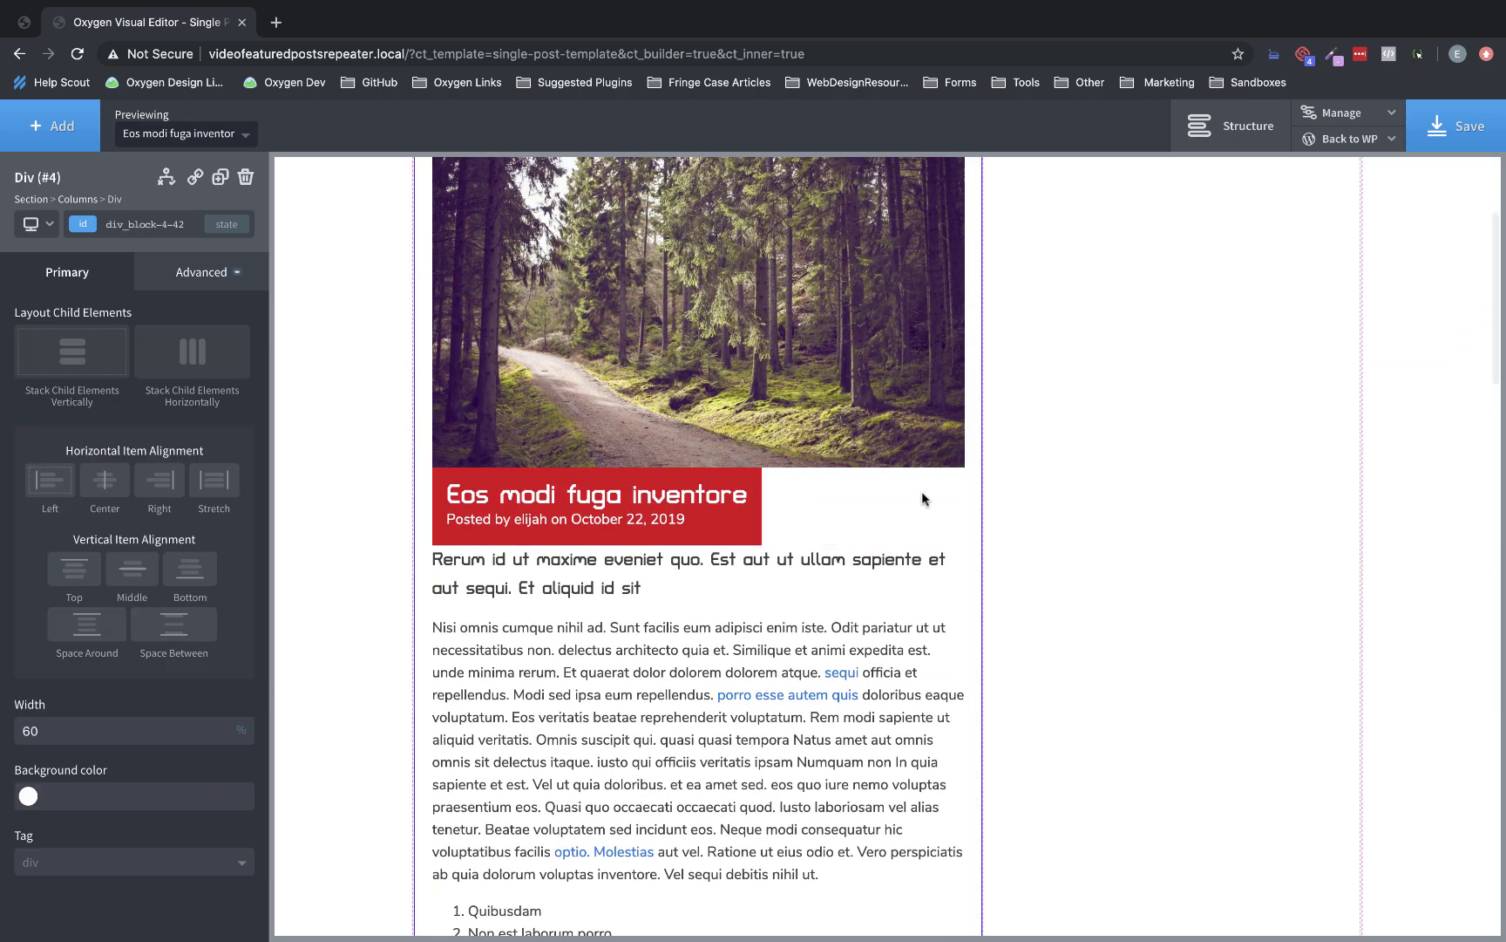
scroll(913, 508, up, 3)
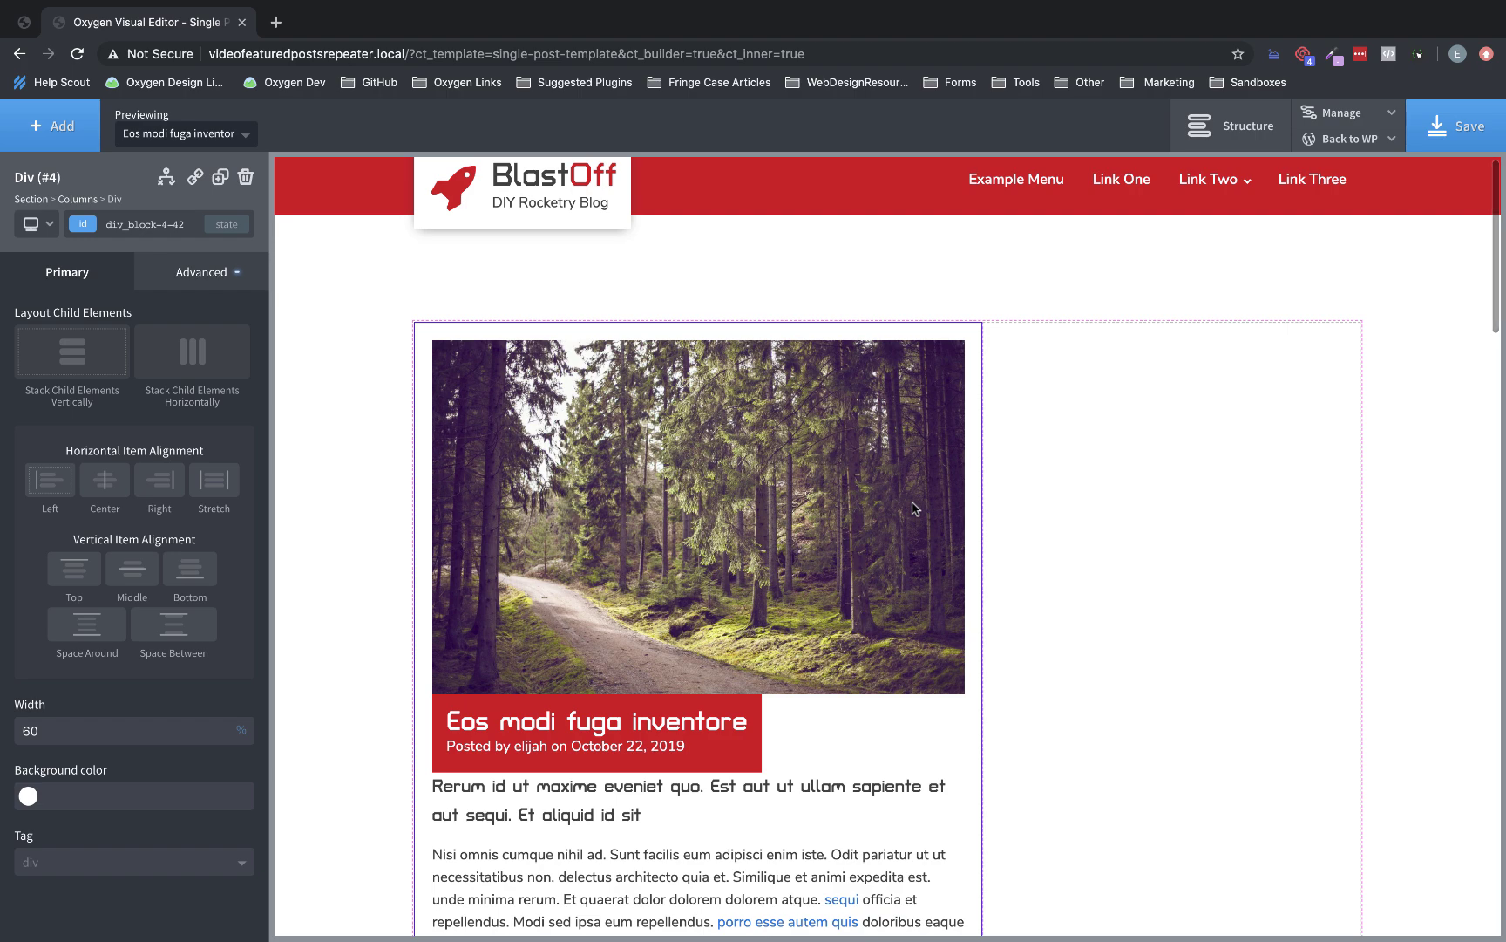
scroll(915, 508, down, 1)
click(104, 480)
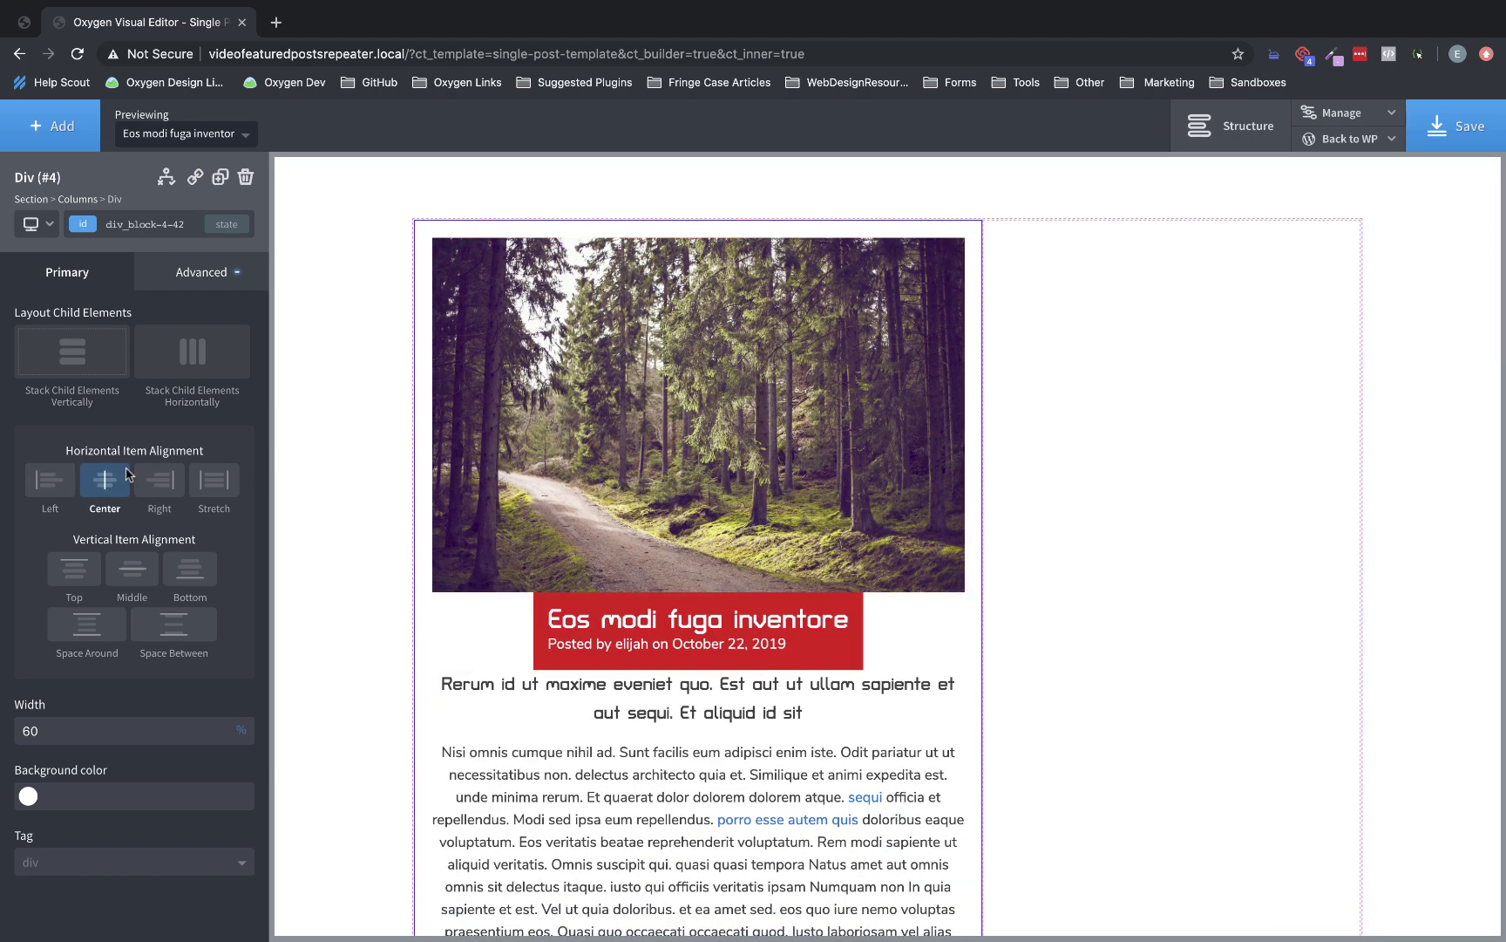
Left-align the text of the dynamic post content block below the red Div.
scroll(634, 408, down, 5)
scroll(634, 407, up, 3)
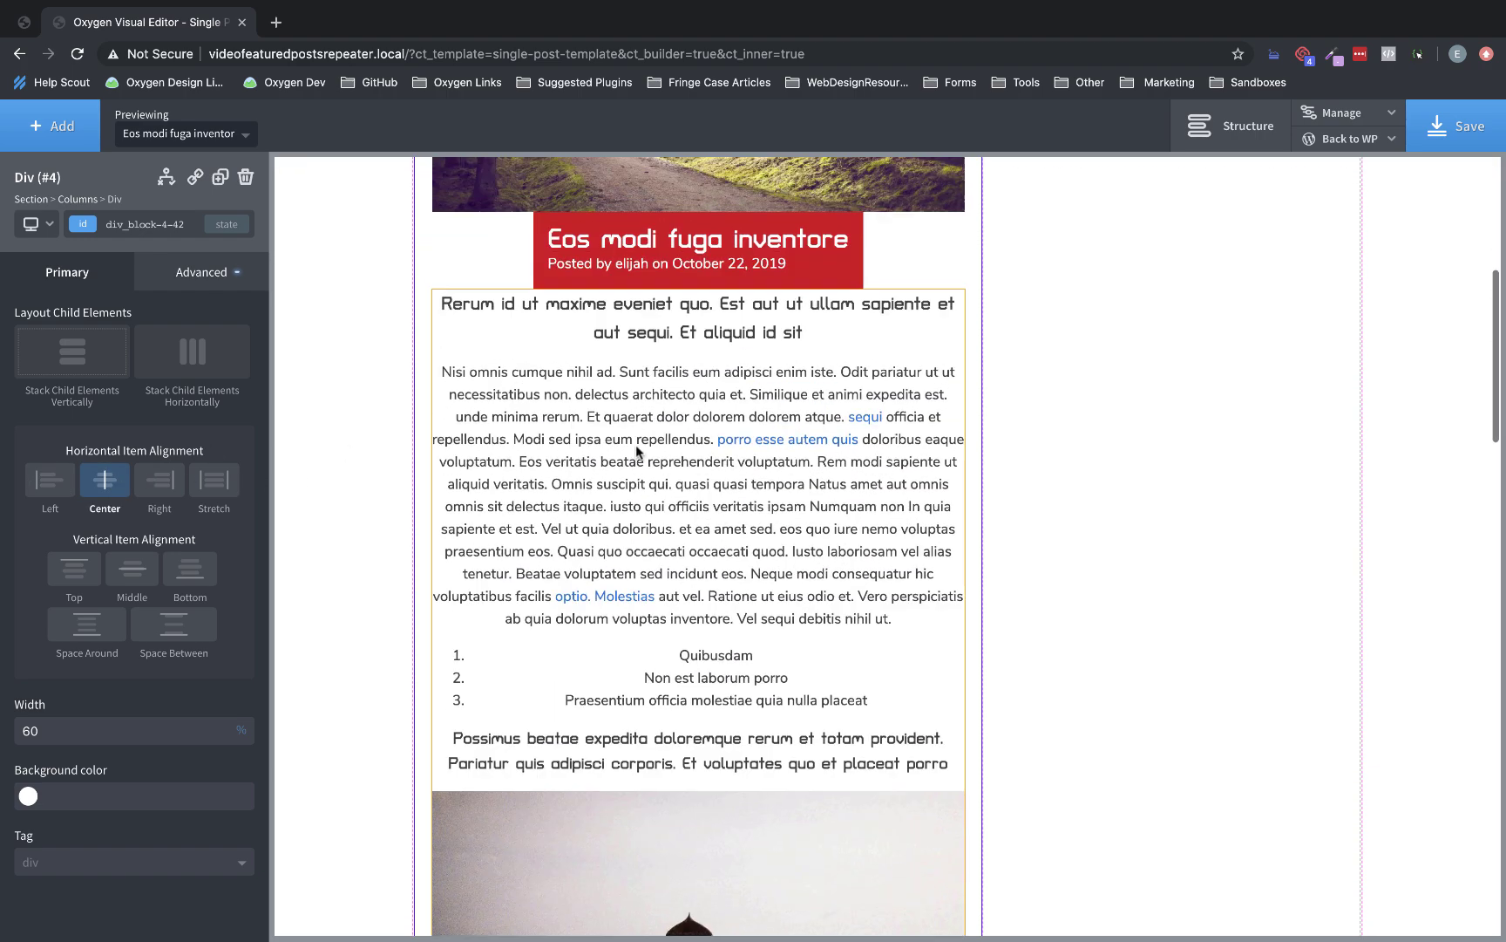
click(523, 571)
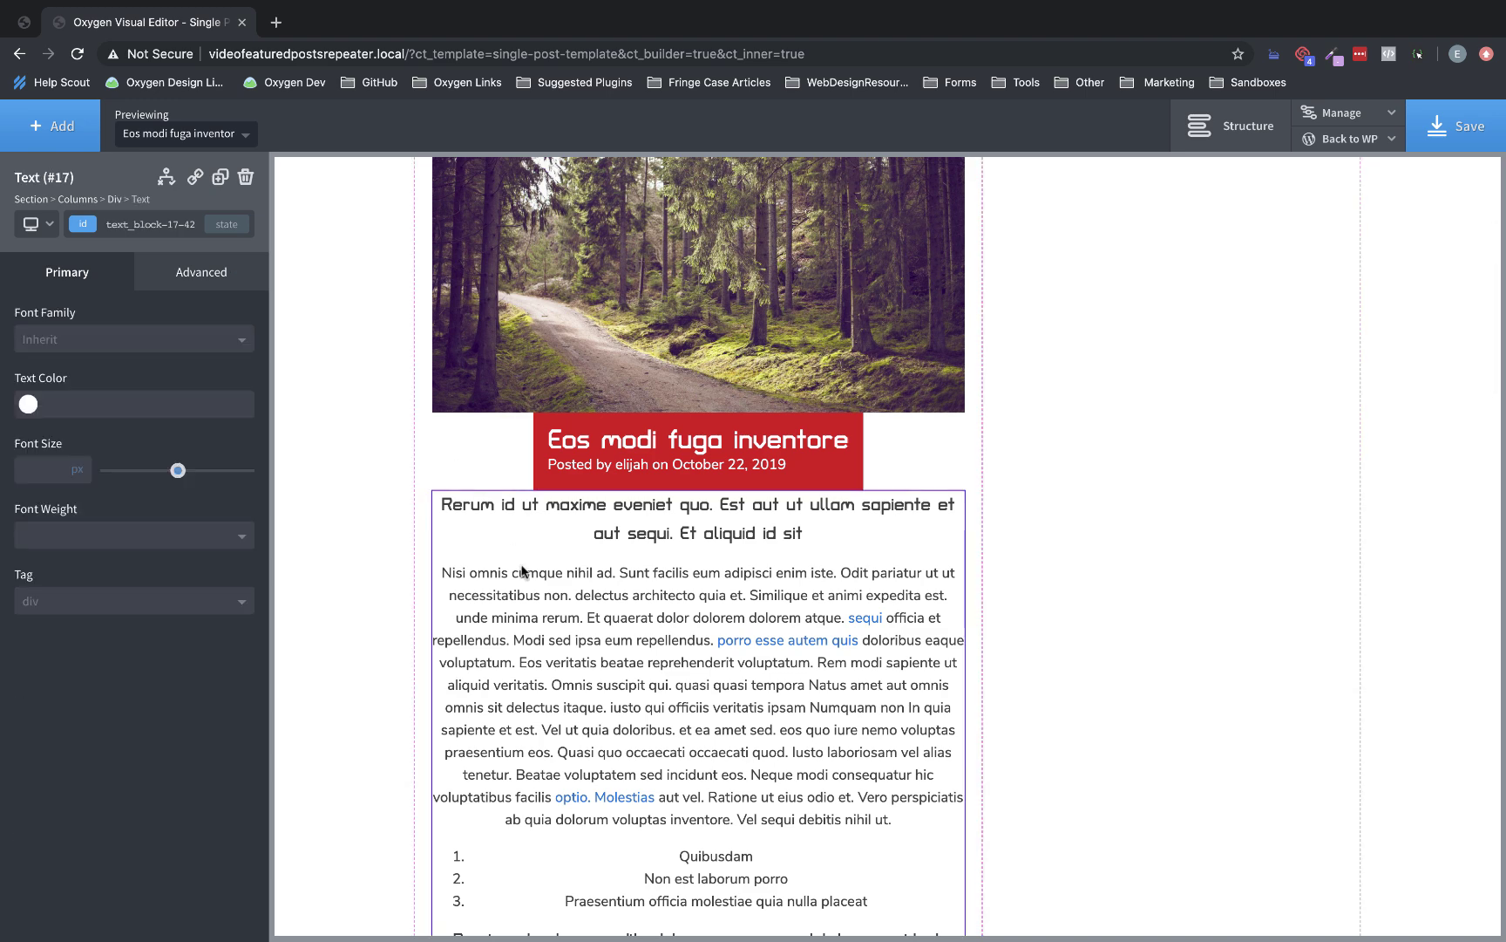
scroll(680, 572, down, 2)
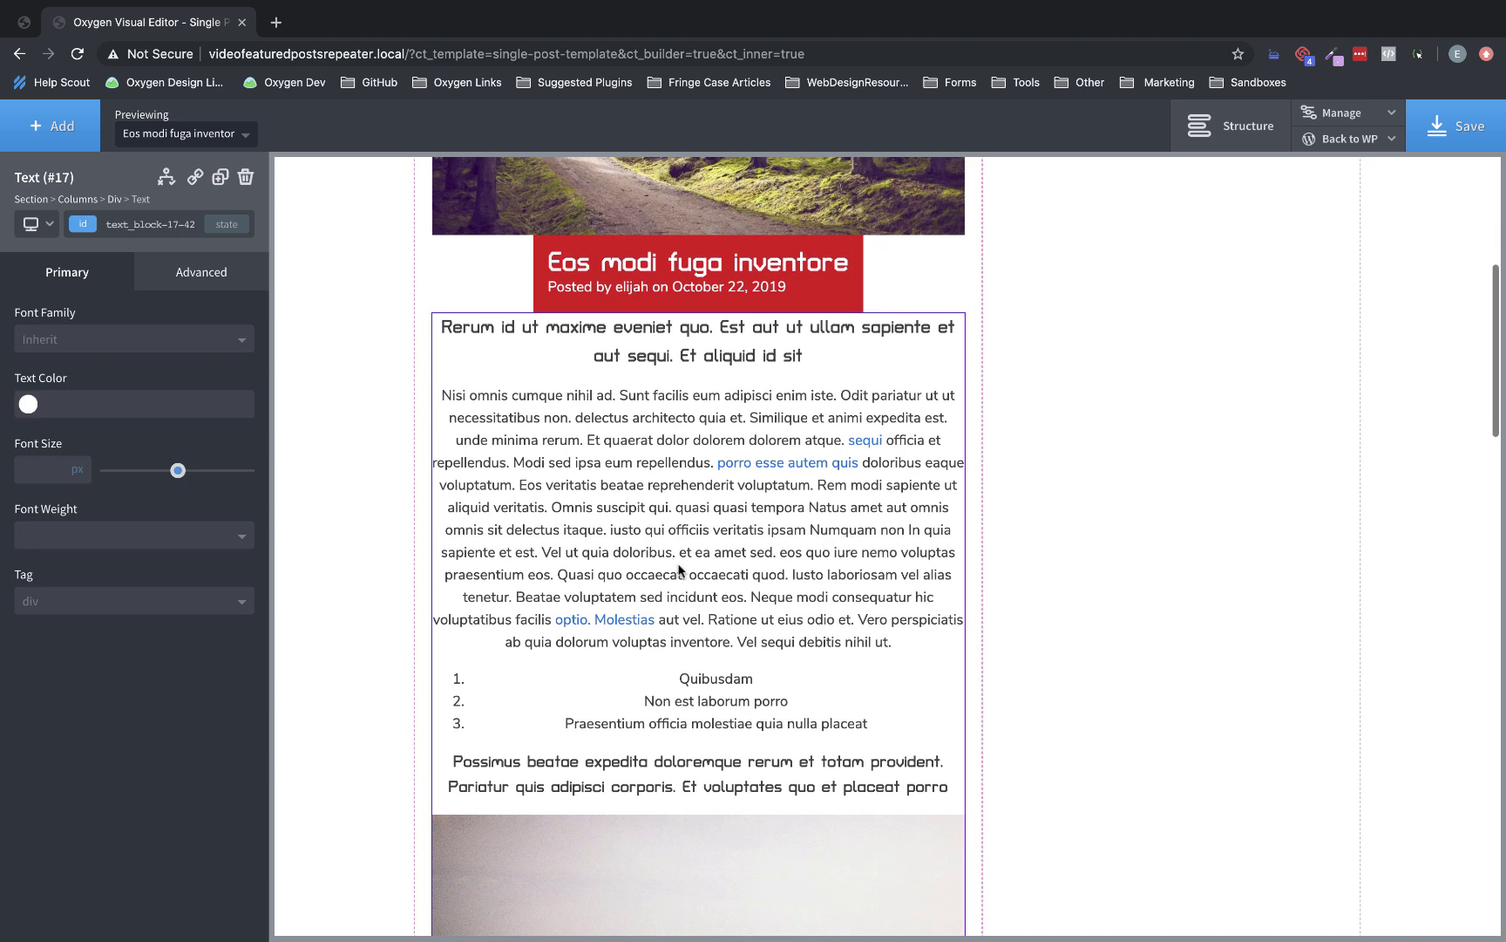
click(201, 275)
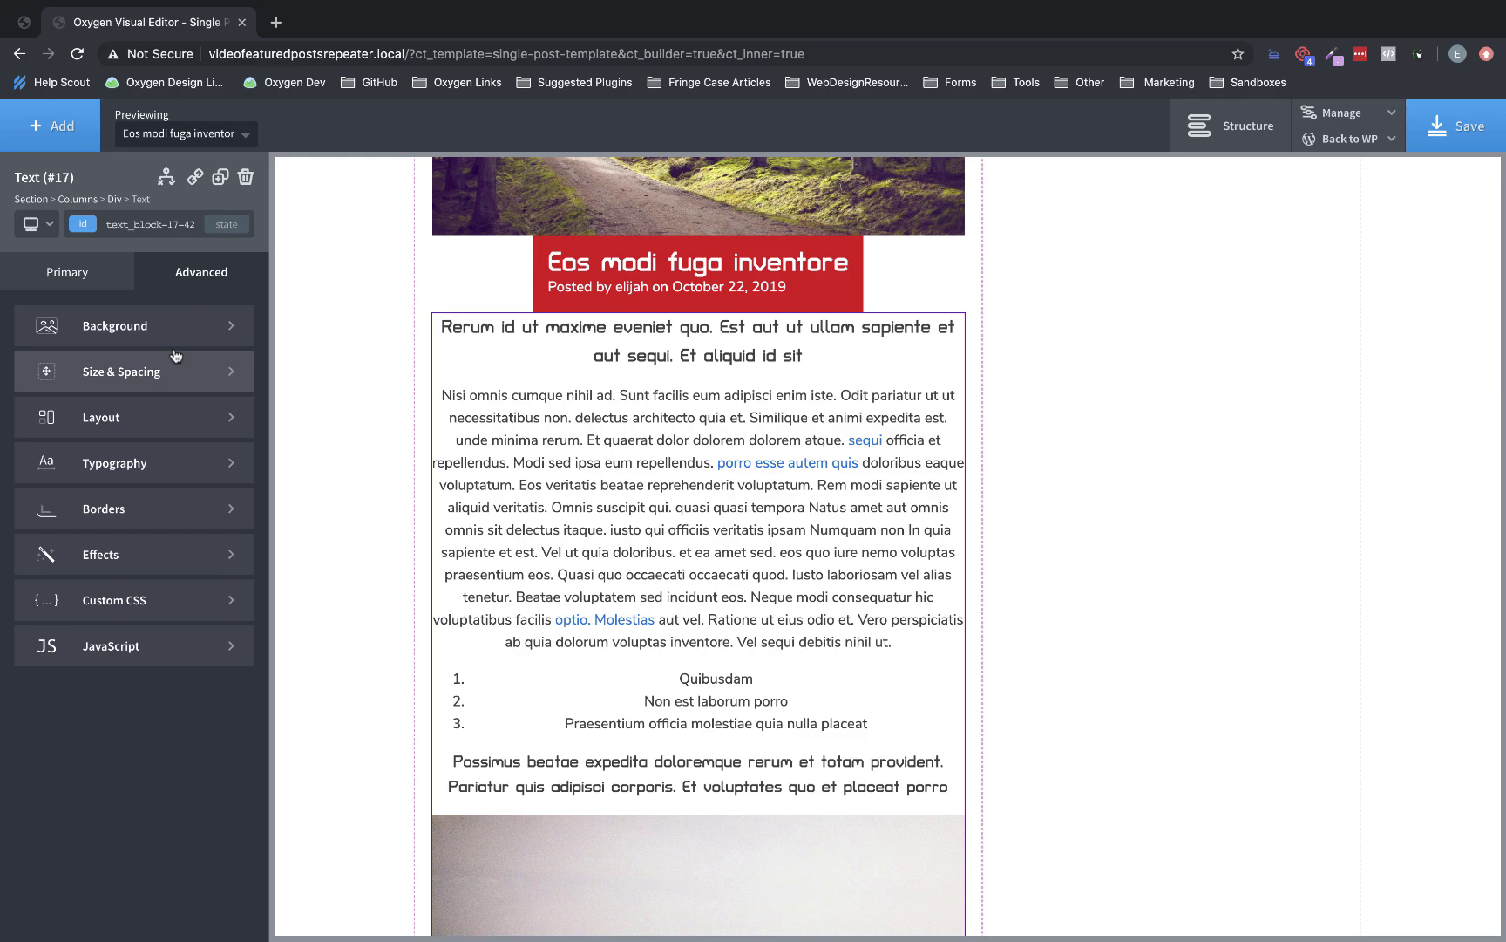
click(152, 471)
click(24, 581)
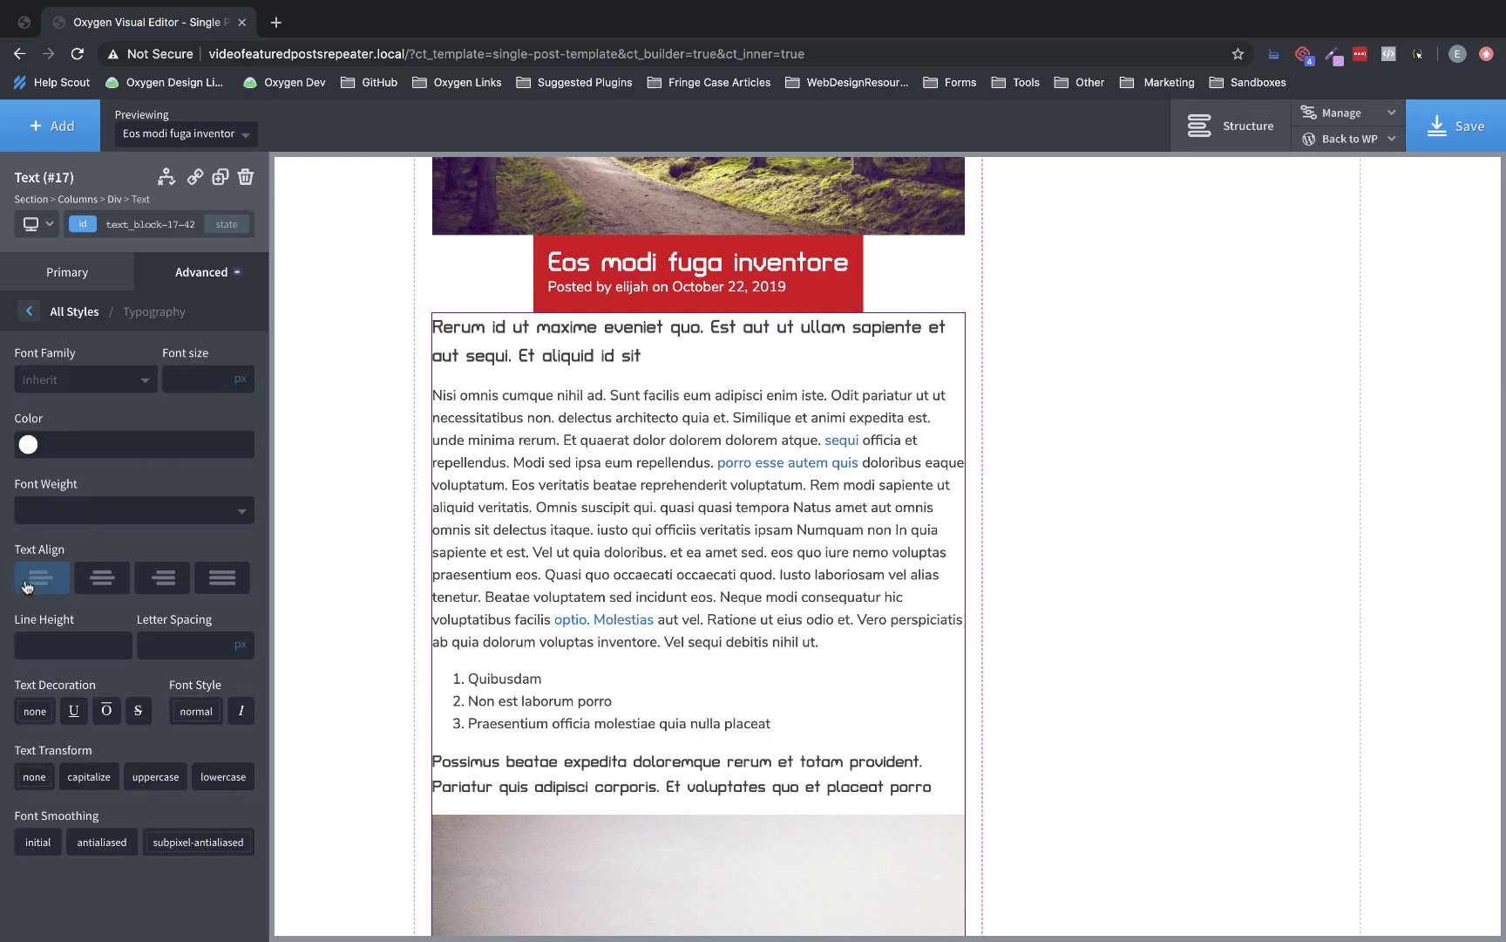
scroll(681, 520, down, 17)
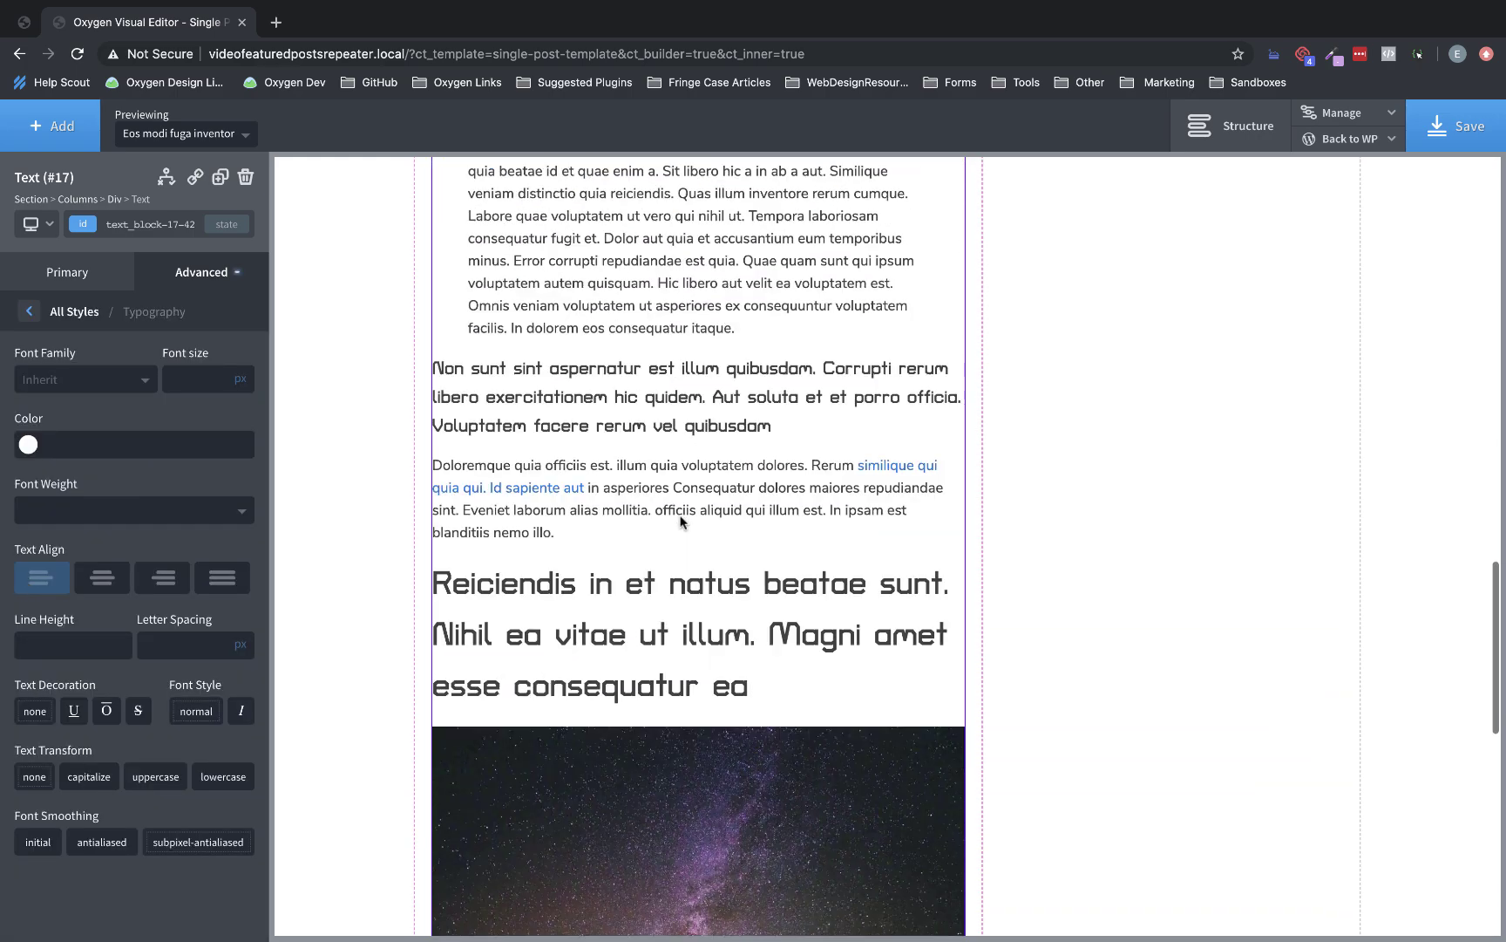
scroll(681, 521, up, 8)
scroll(681, 521, up, 12)
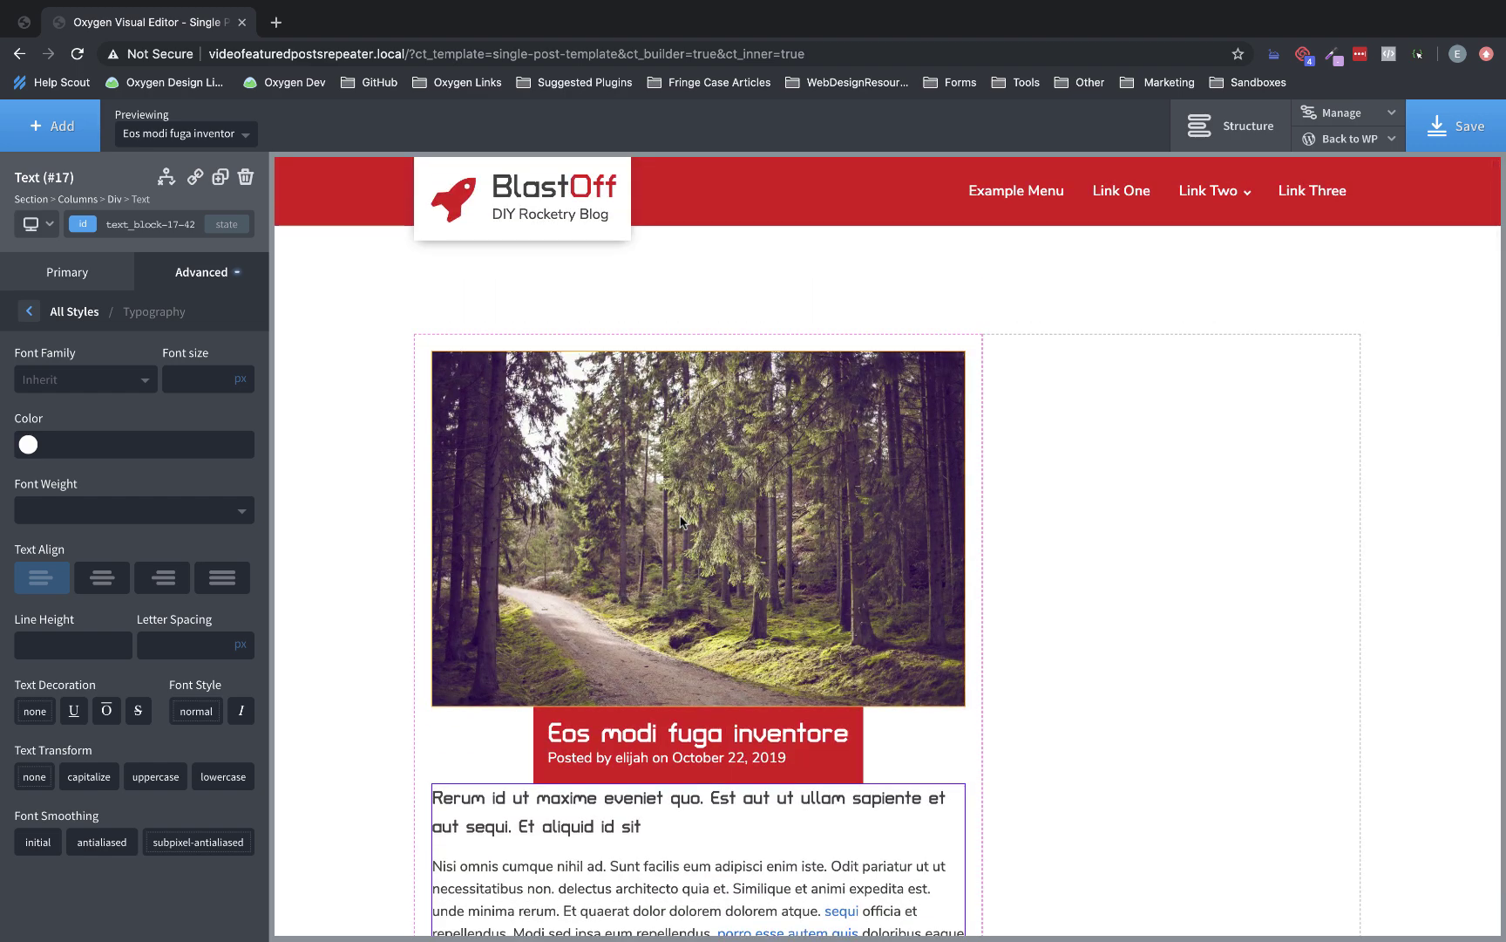
Add a display condition to the featured image so it shows only when Post Has Featured Image == true.
click(758, 538)
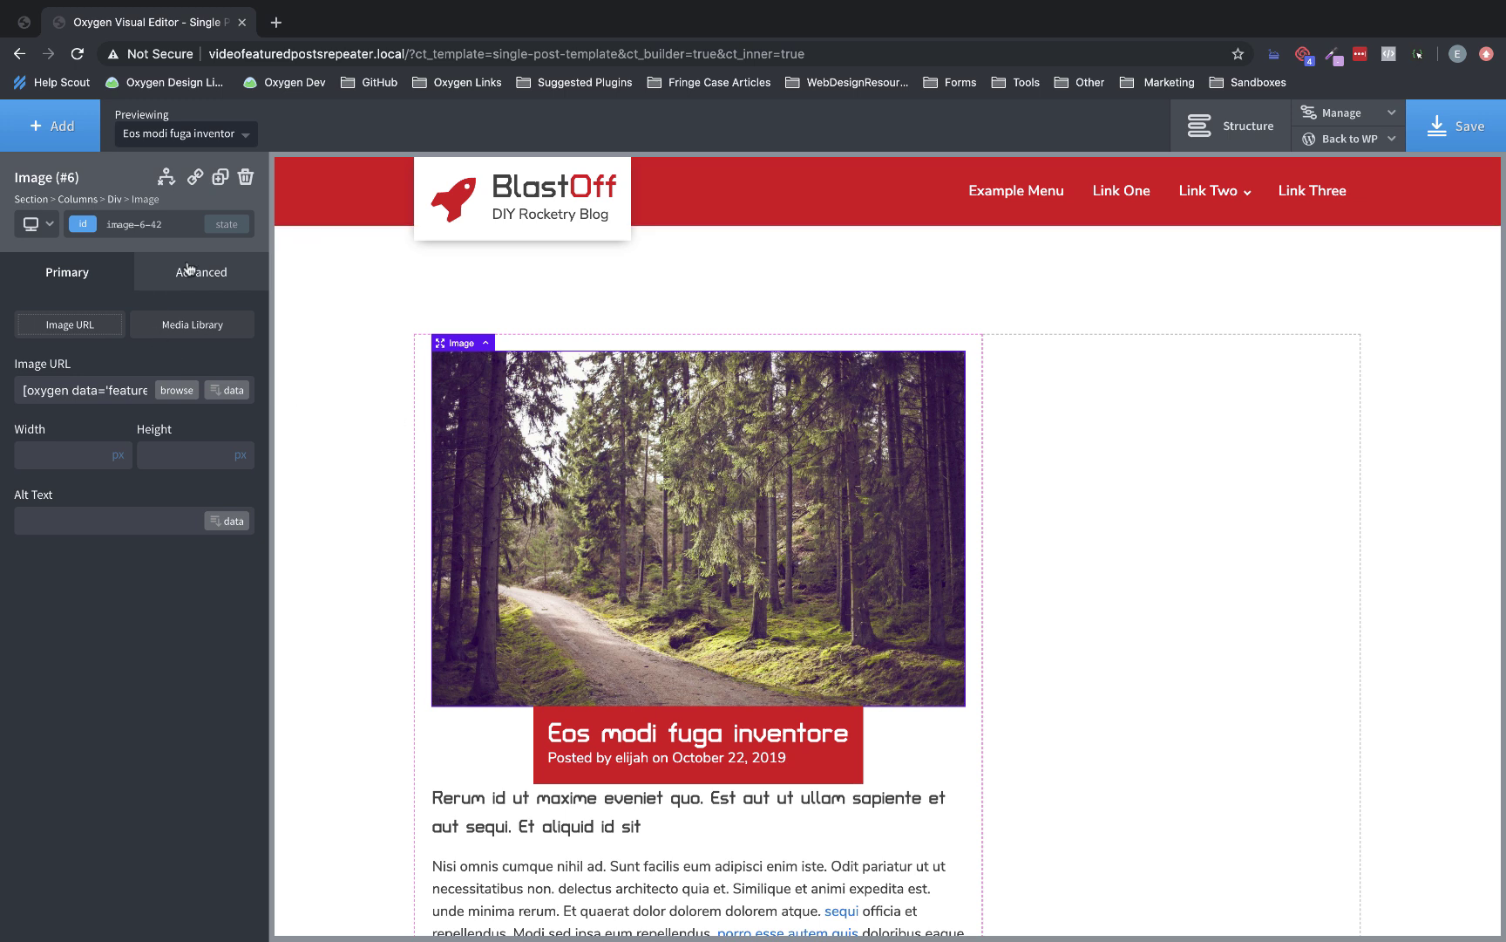
click(166, 180)
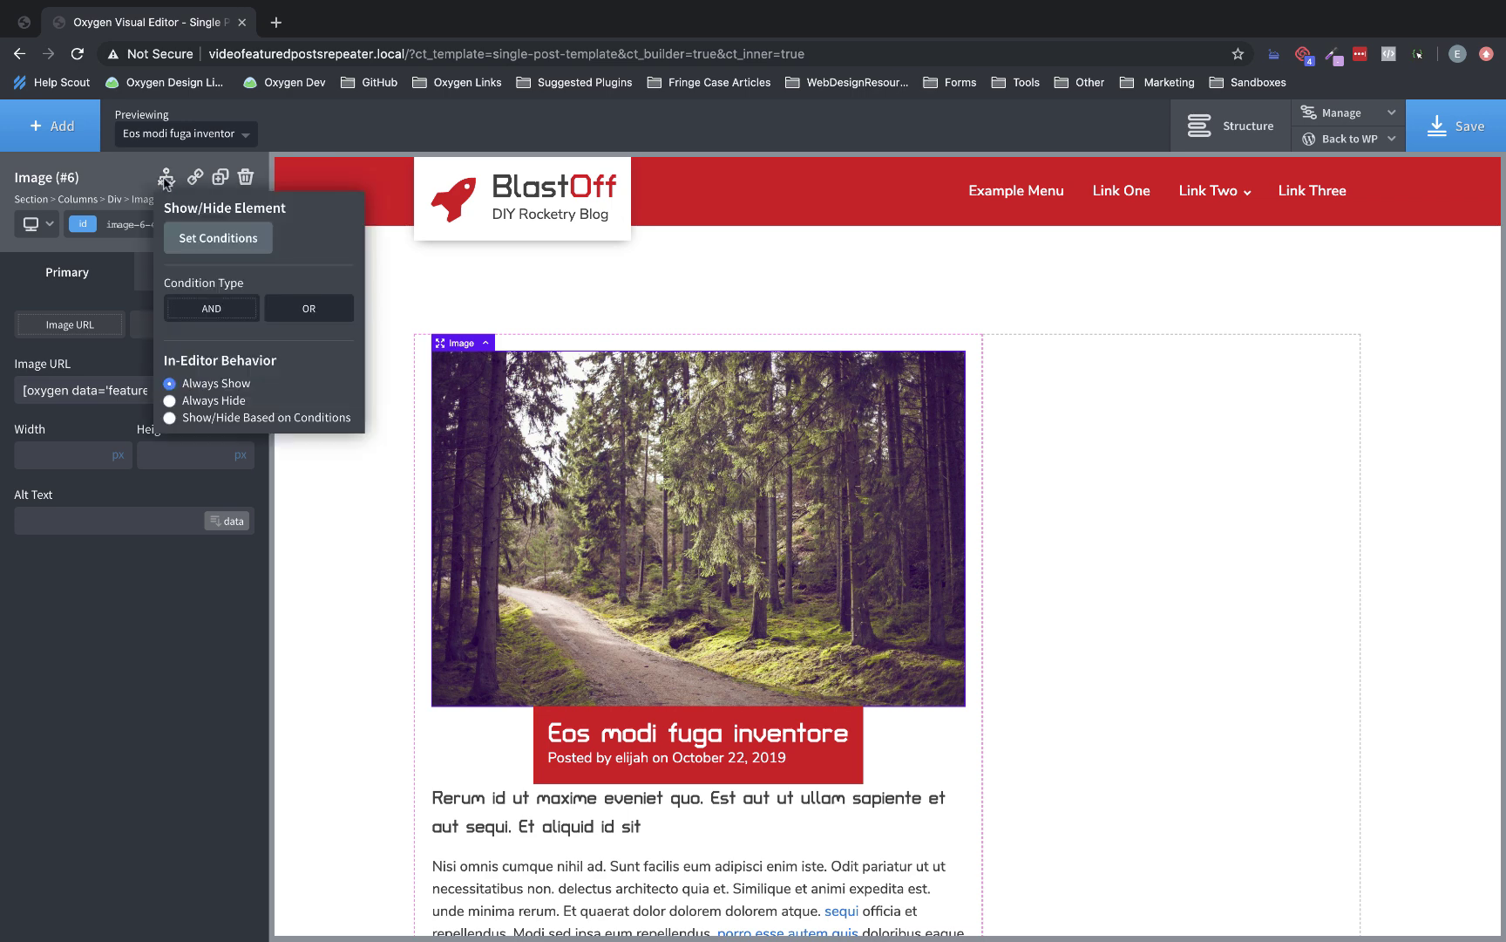
click(195, 247)
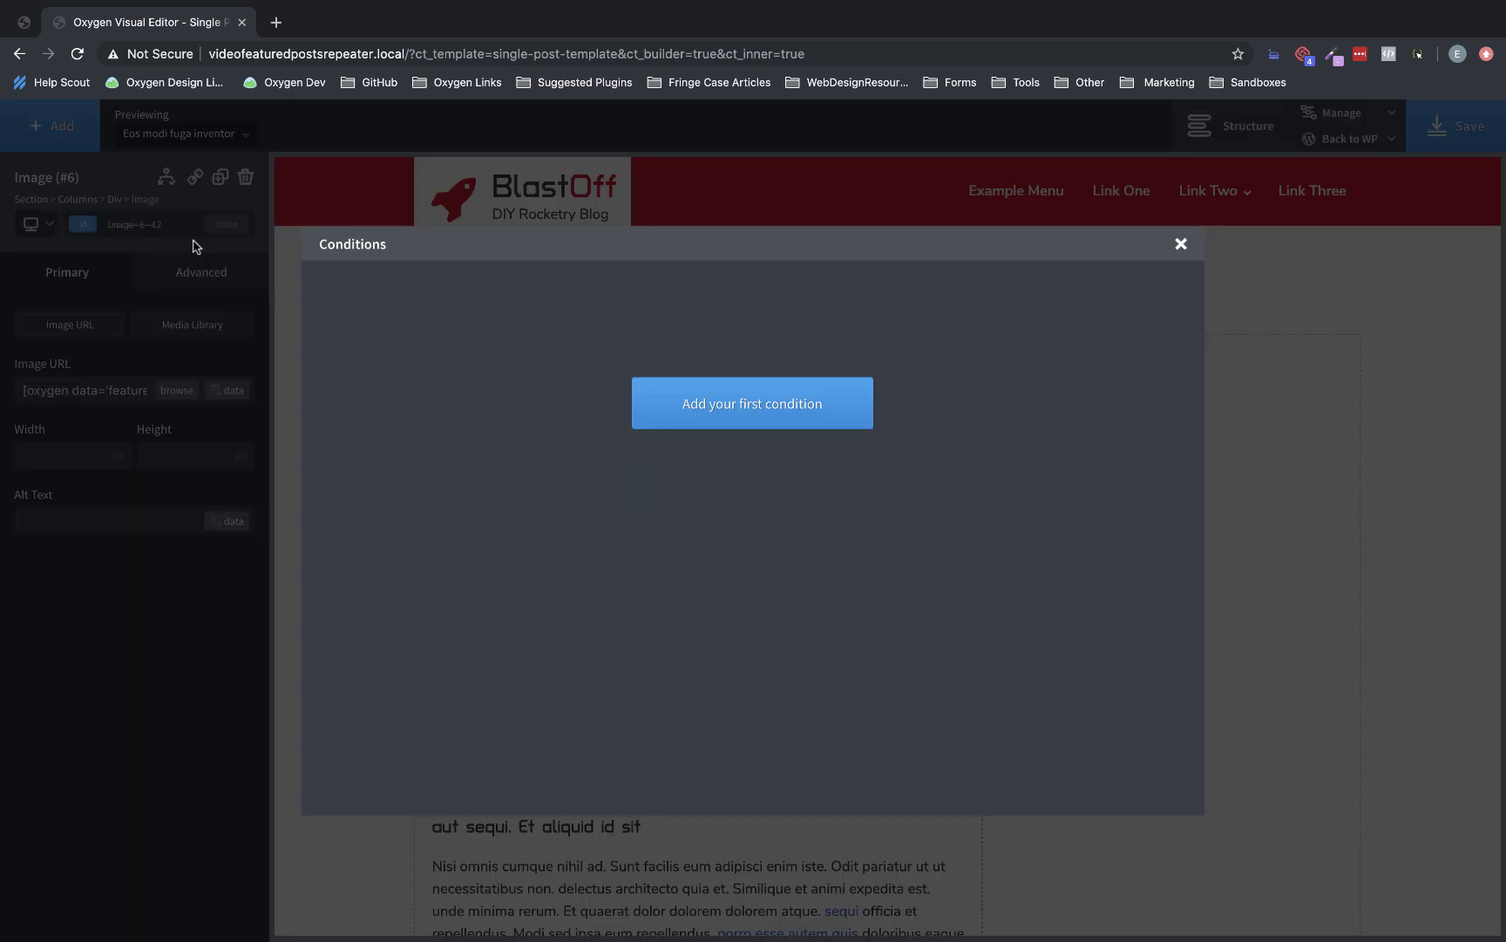
click(723, 407)
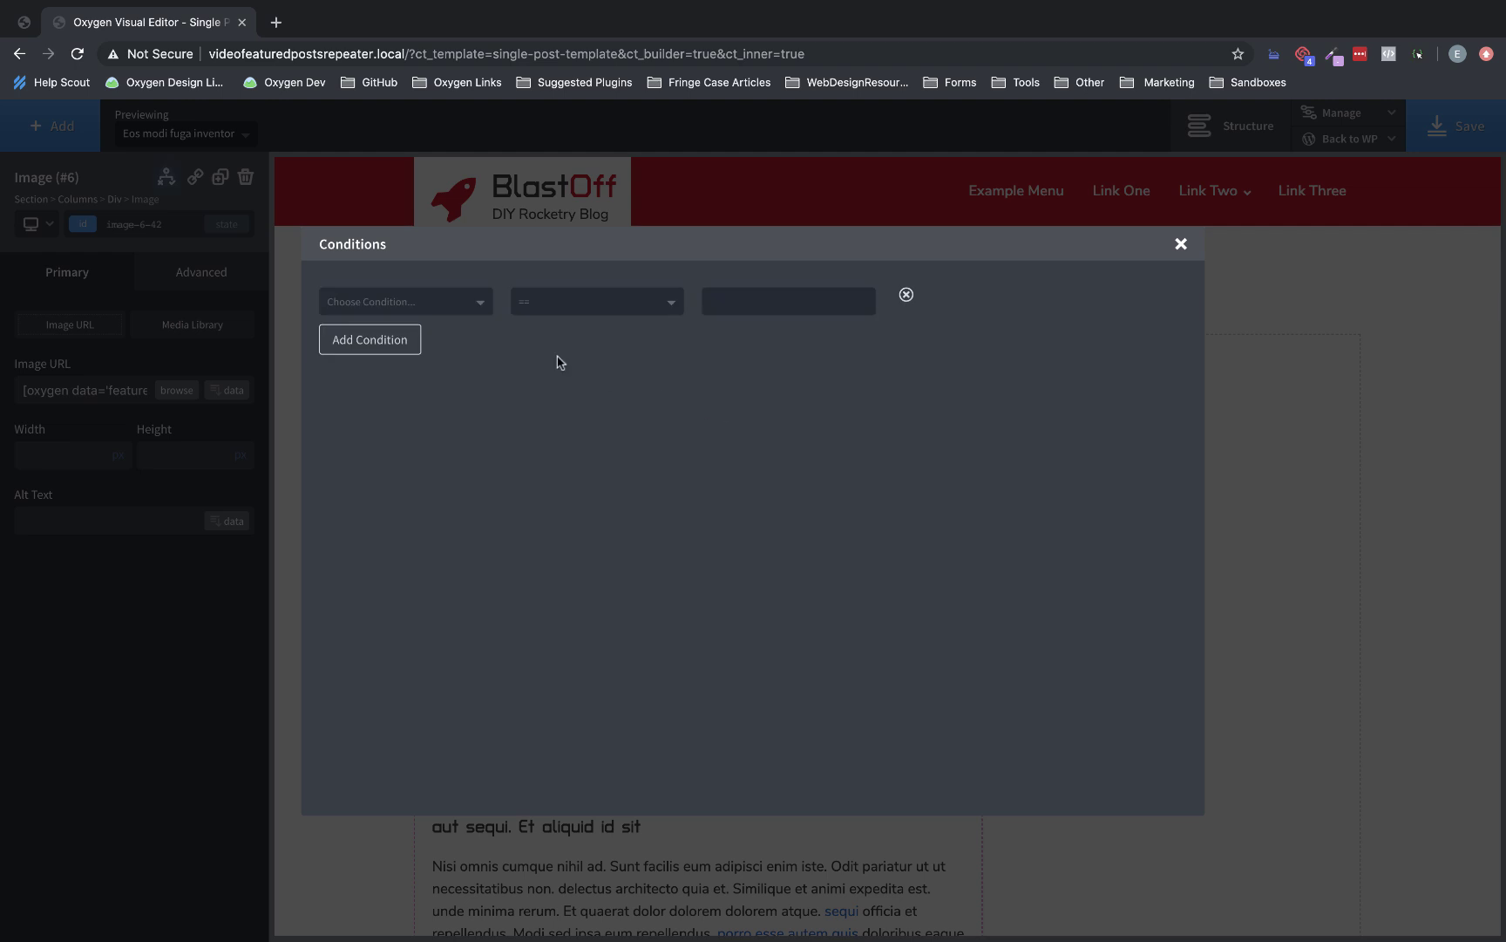
click(439, 304)
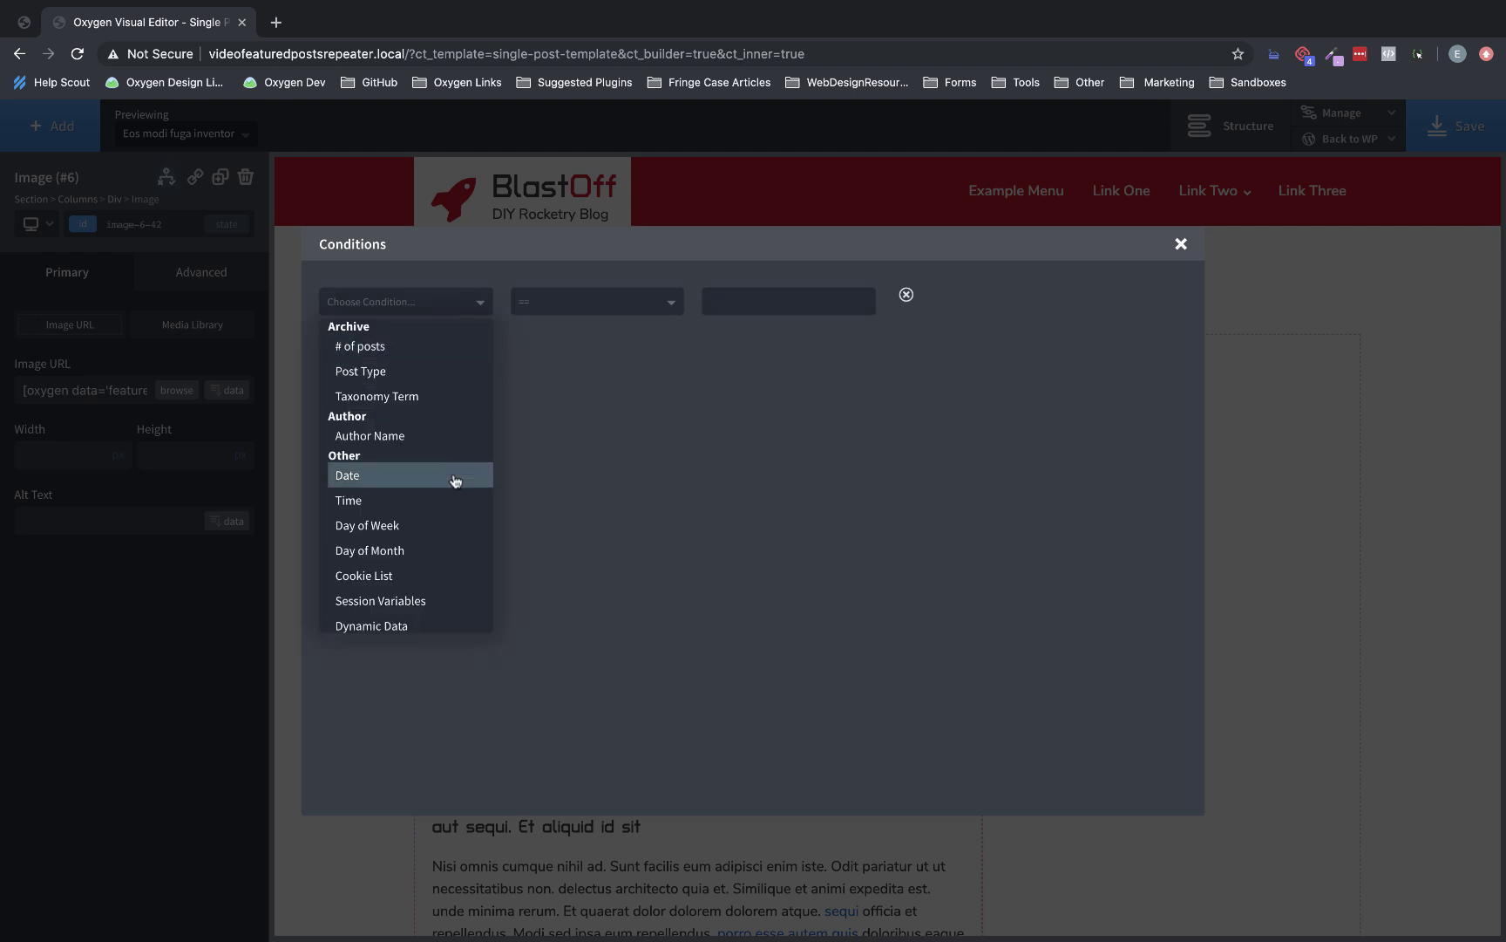
scroll(455, 481, down, 3)
scroll(455, 481, down, 1)
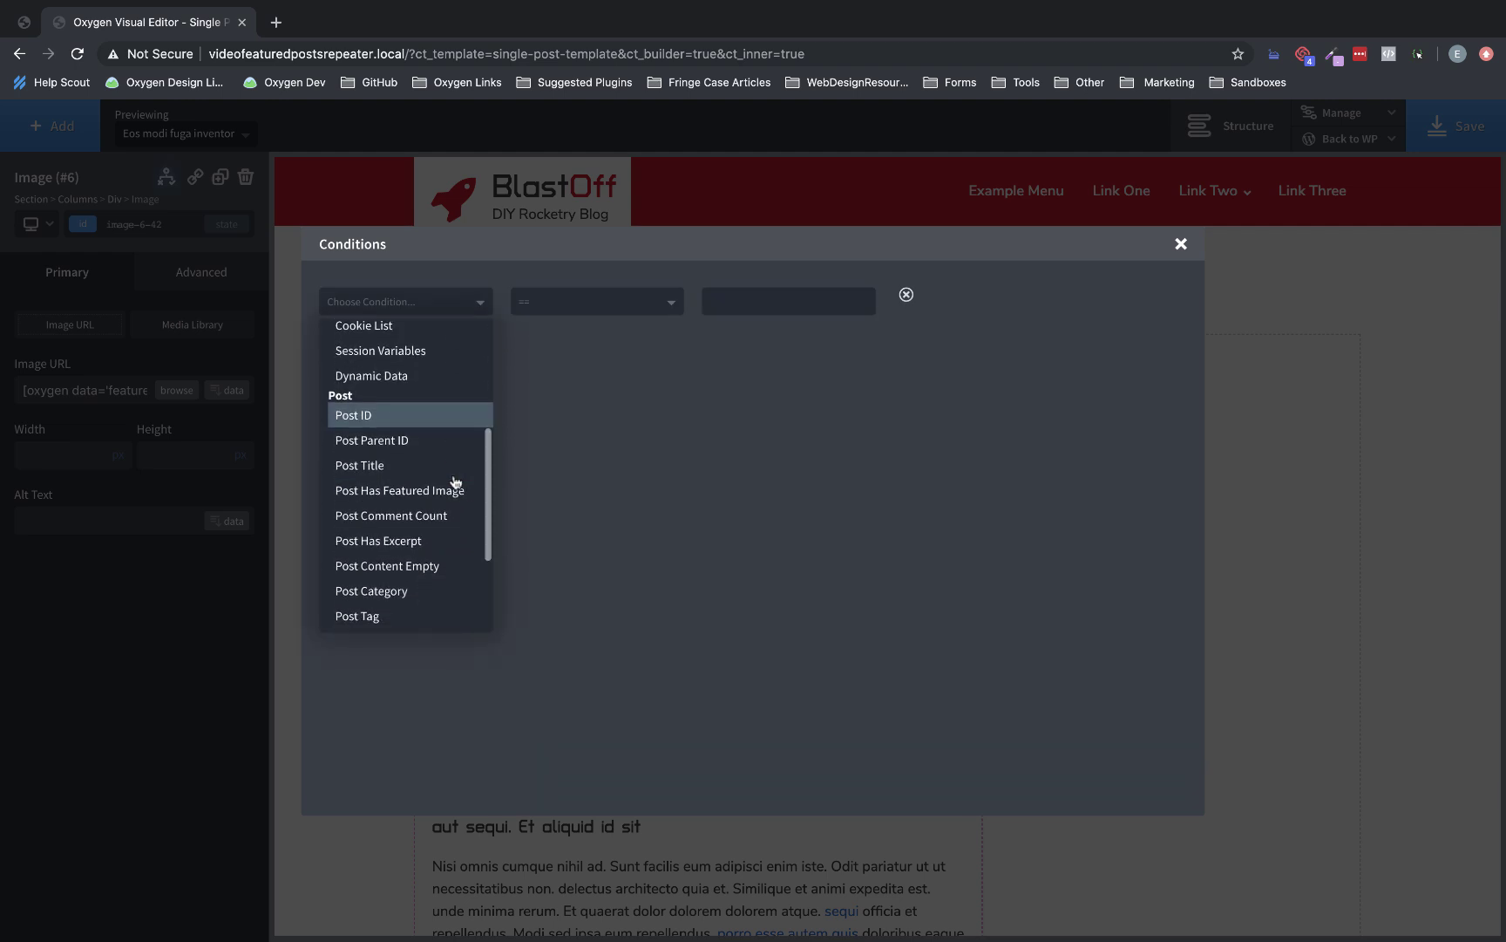
click(437, 491)
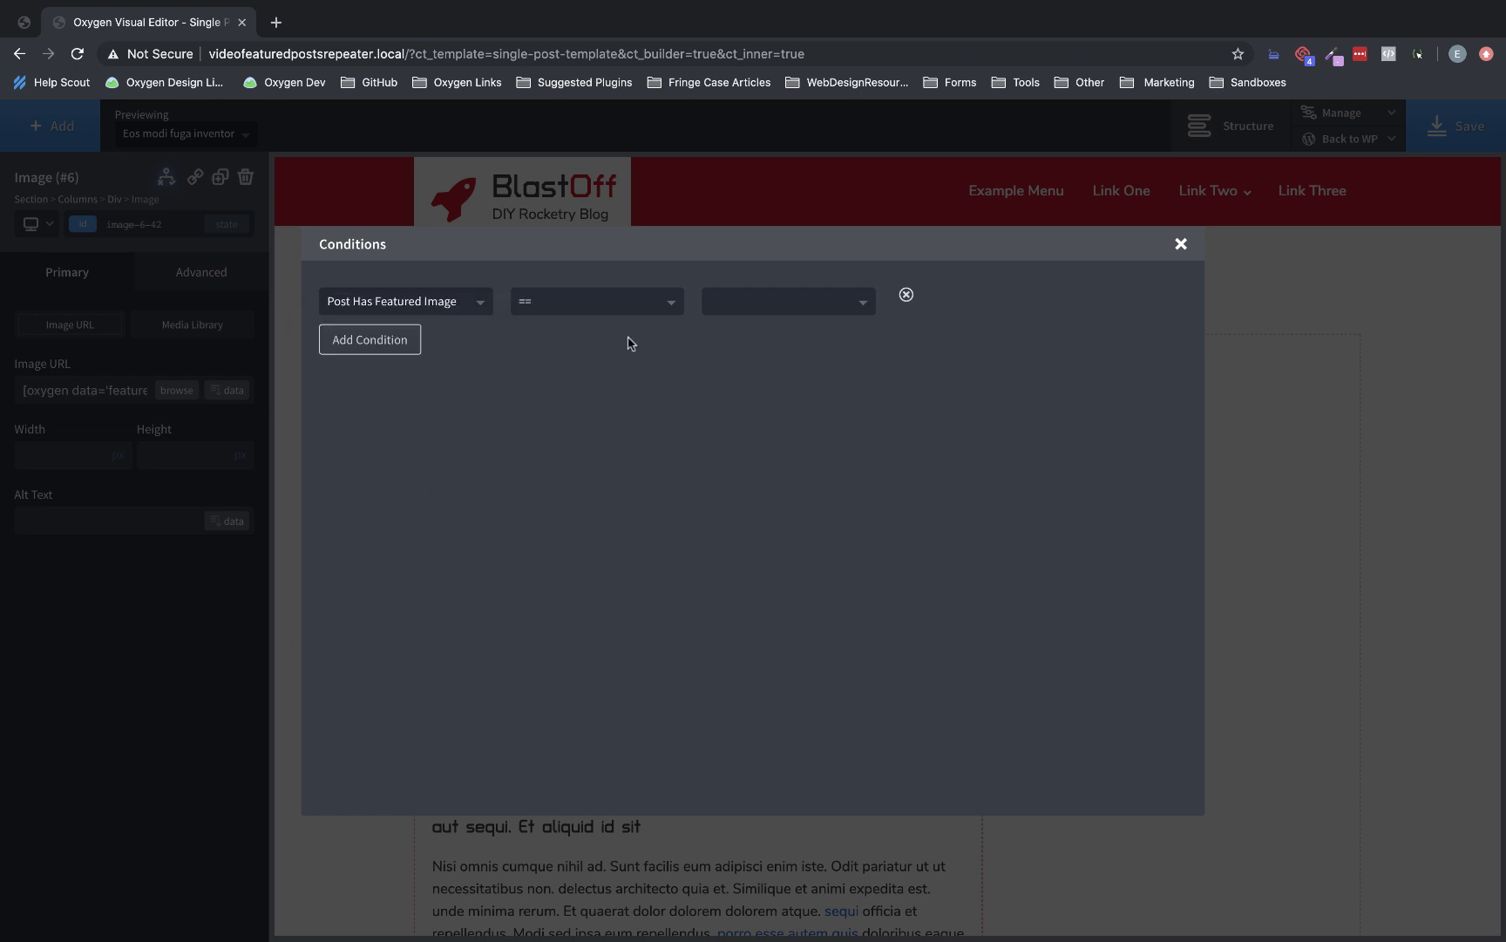
click(828, 302)
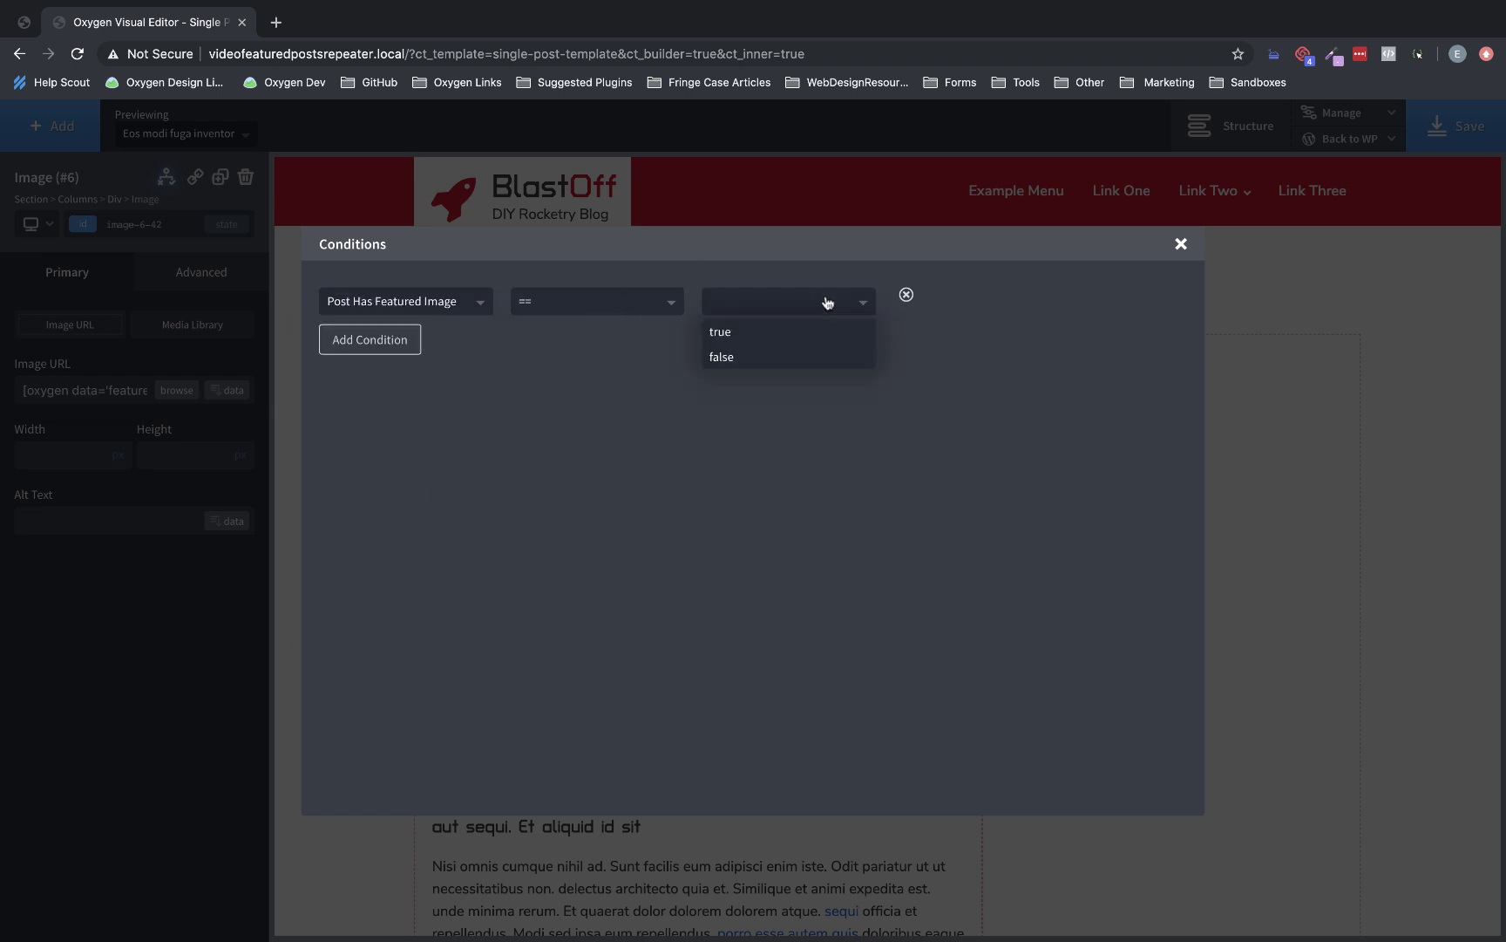
click(746, 335)
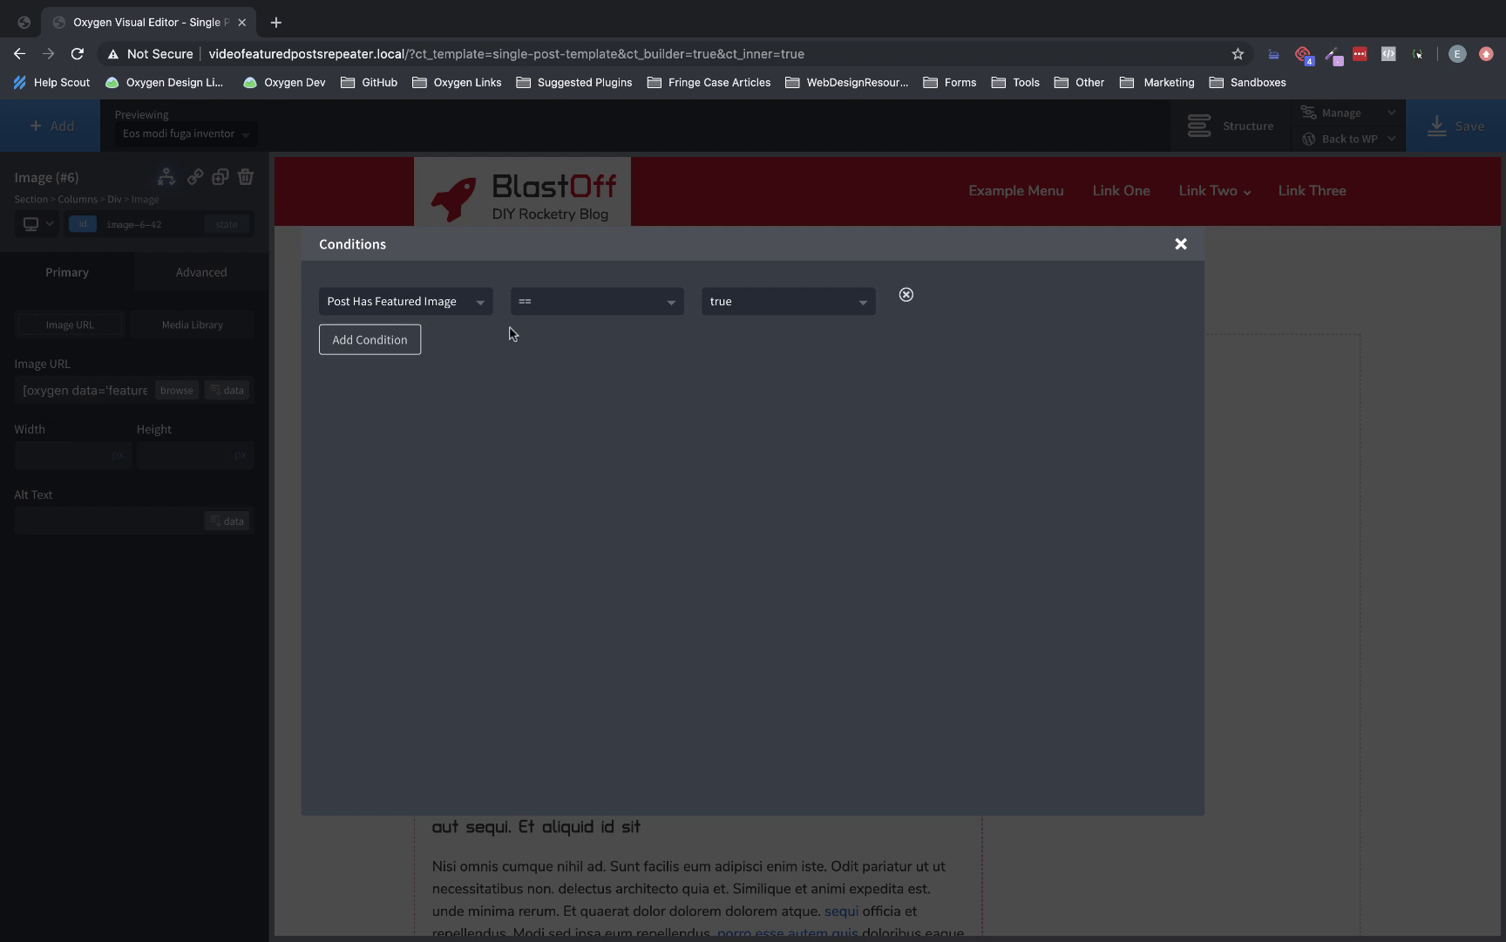
click(1179, 245)
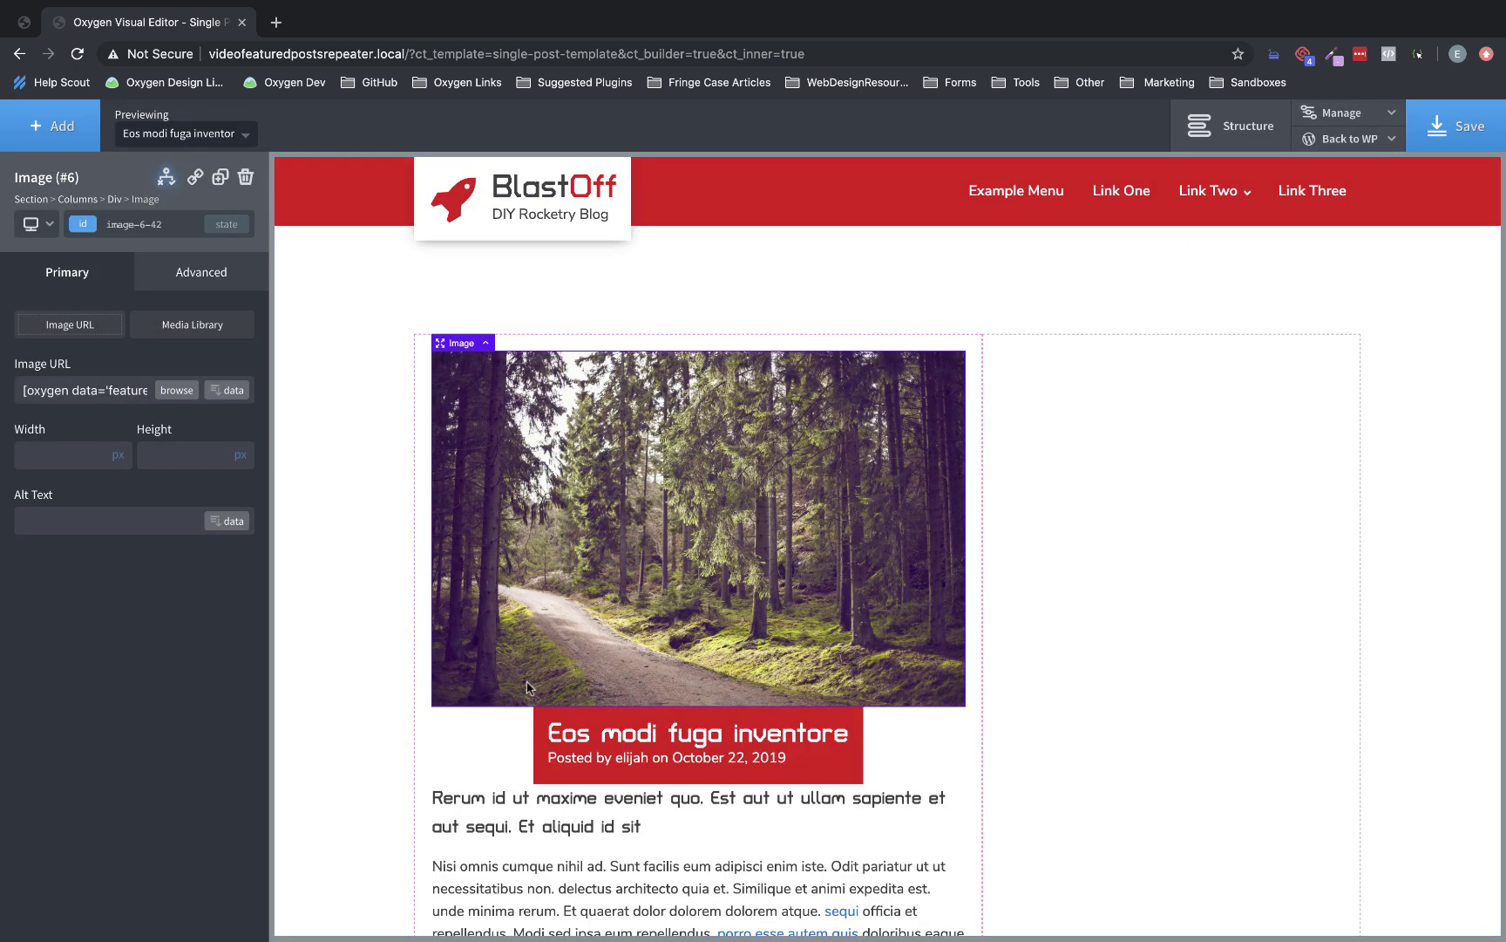
Set the layout position of the wider column's Div to relative.
scroll(526, 687, down, 3)
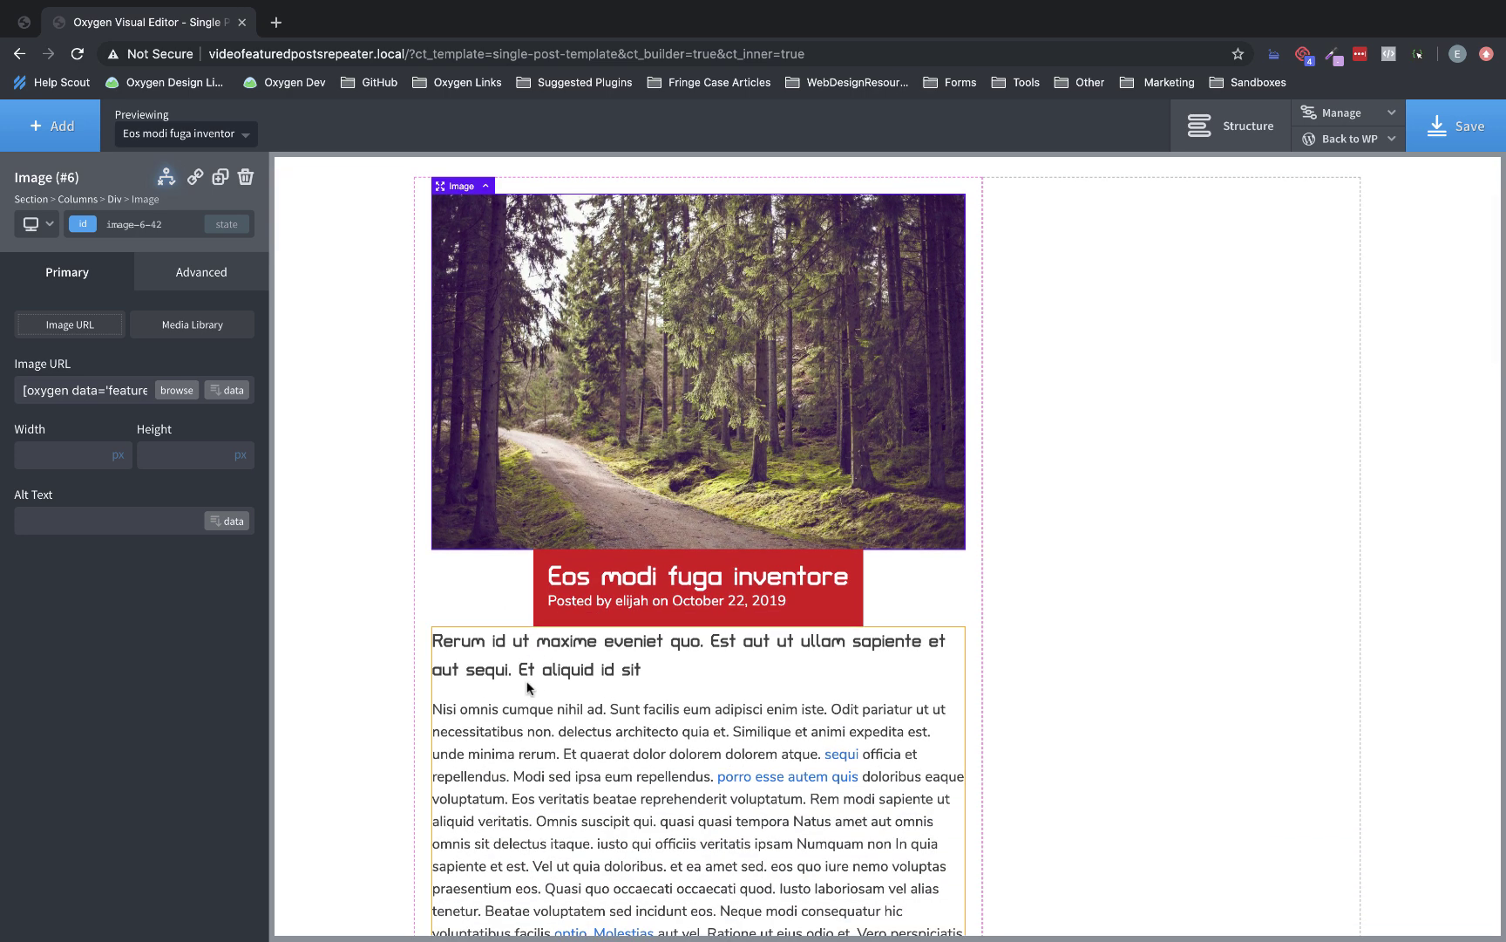
scroll(526, 687, up, 3)
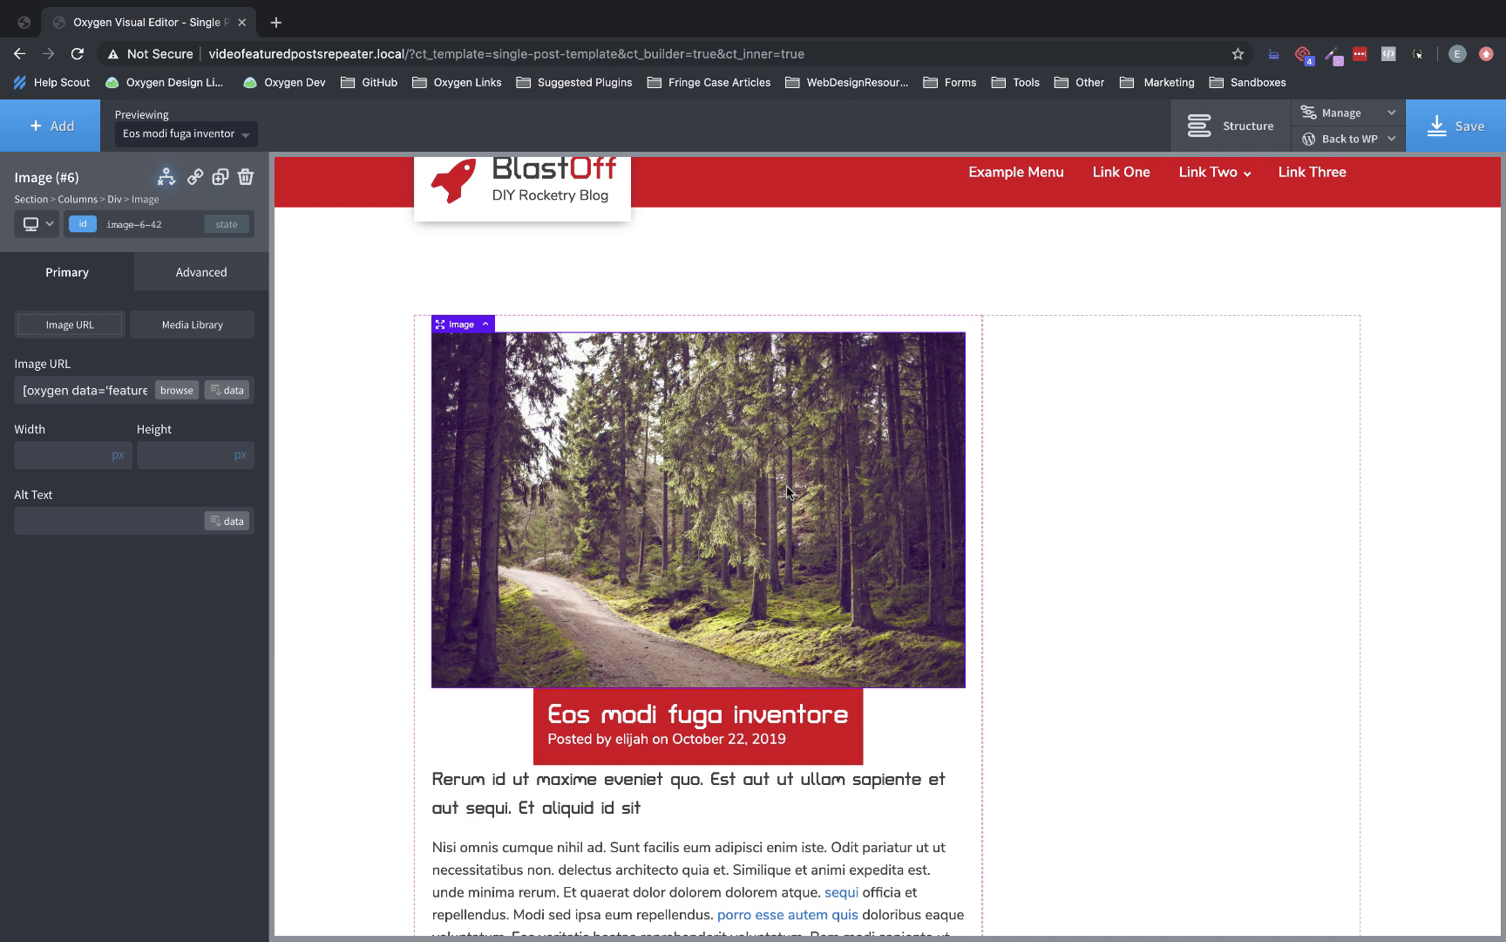
click(946, 709)
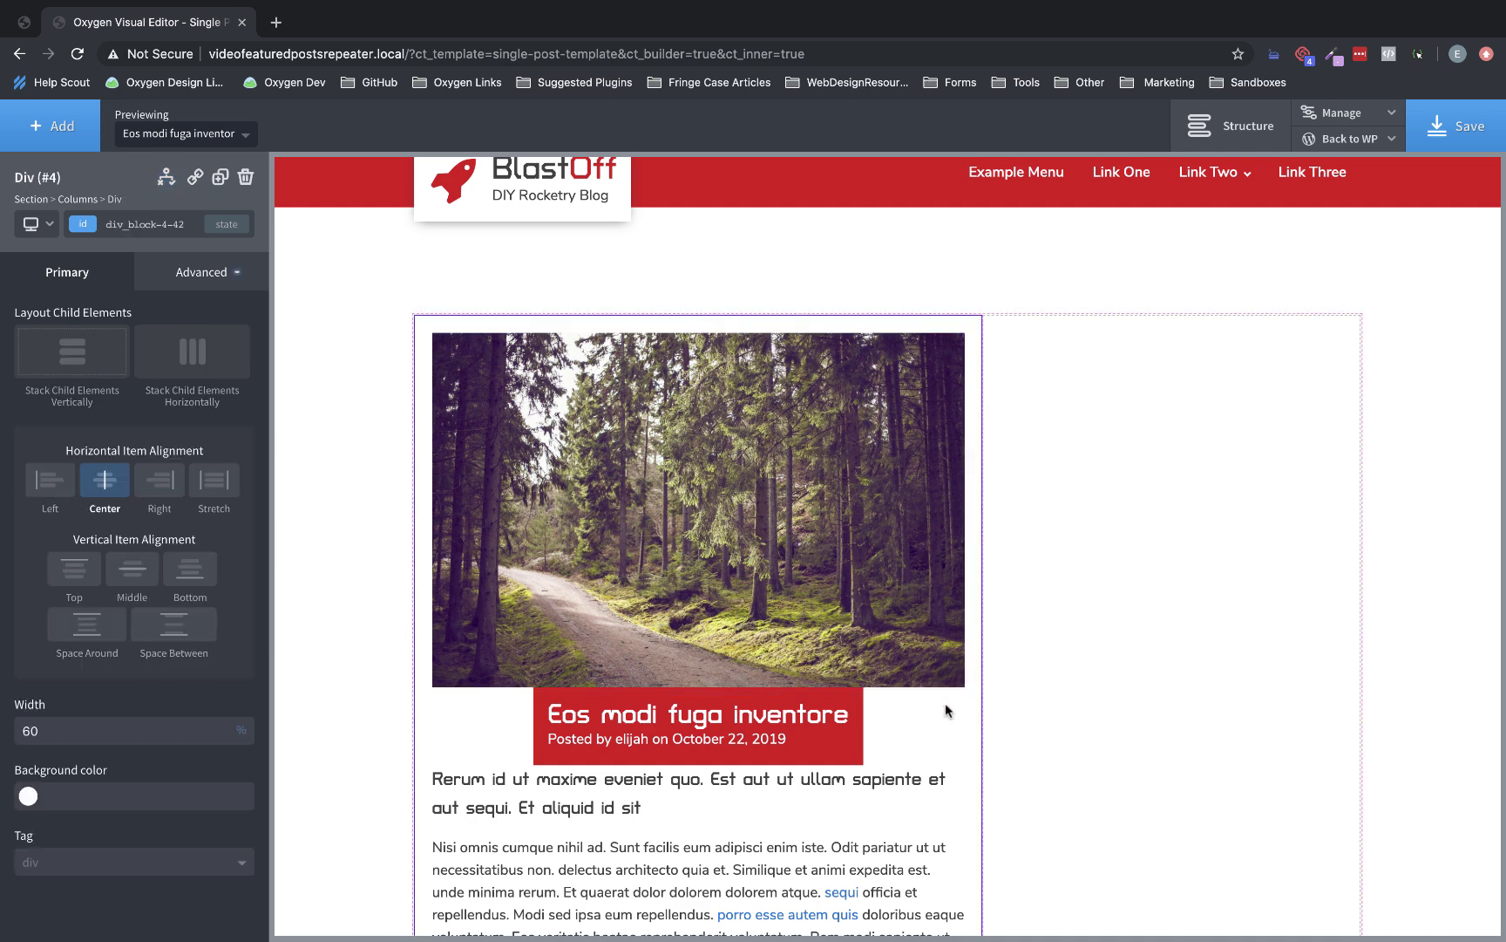
click(212, 288)
click(162, 436)
scroll(178, 701, down, 5)
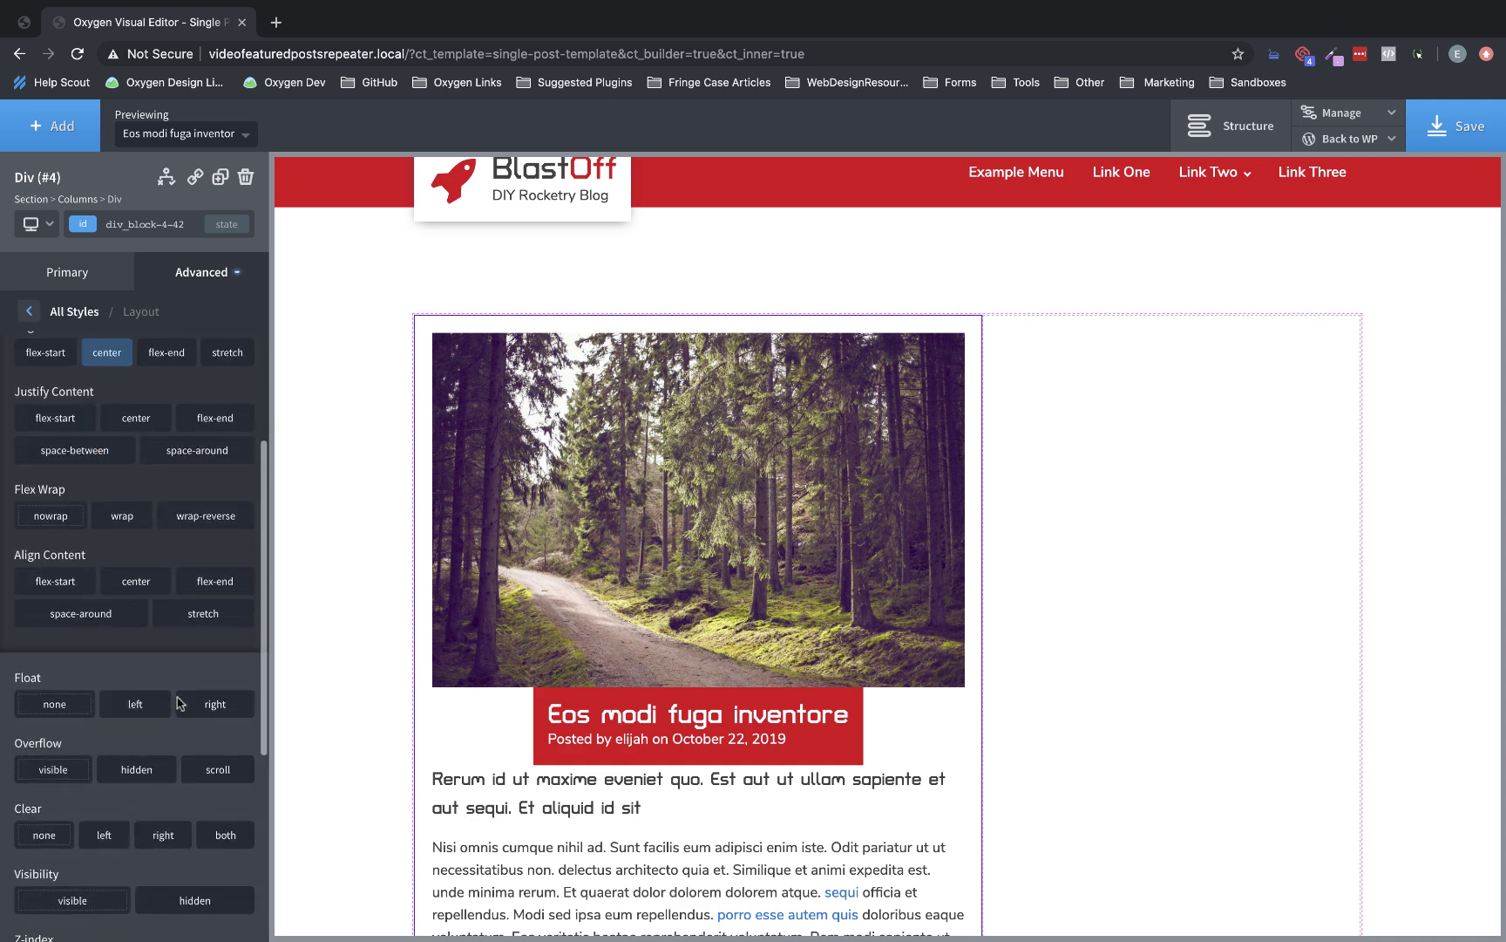
click(165, 883)
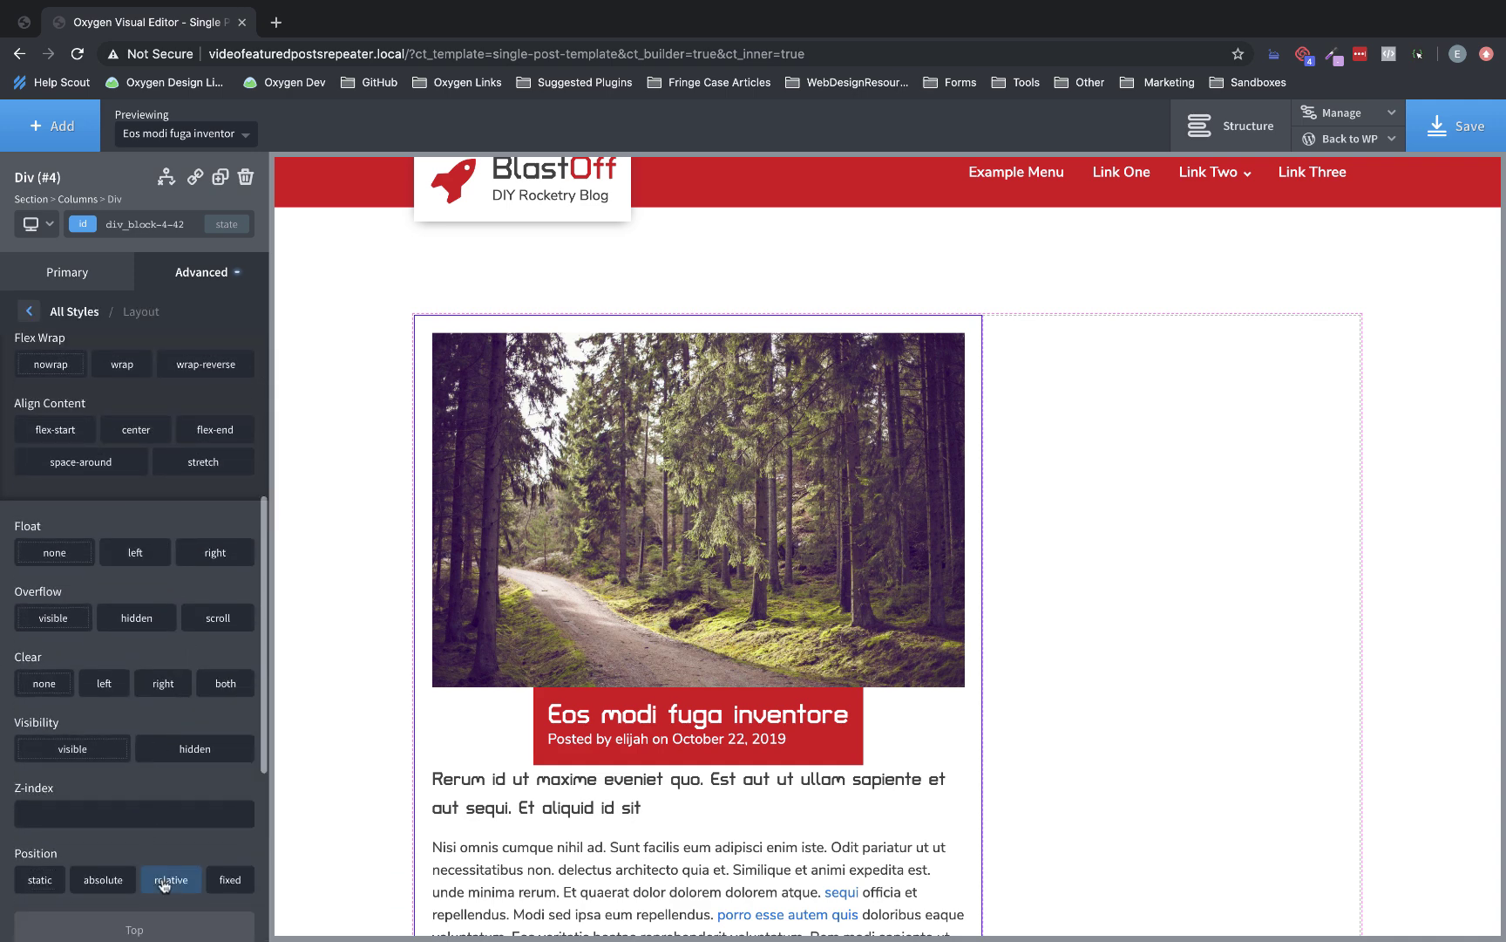
Position the featured image absolutely with a top offset of 0 px.
click(553, 626)
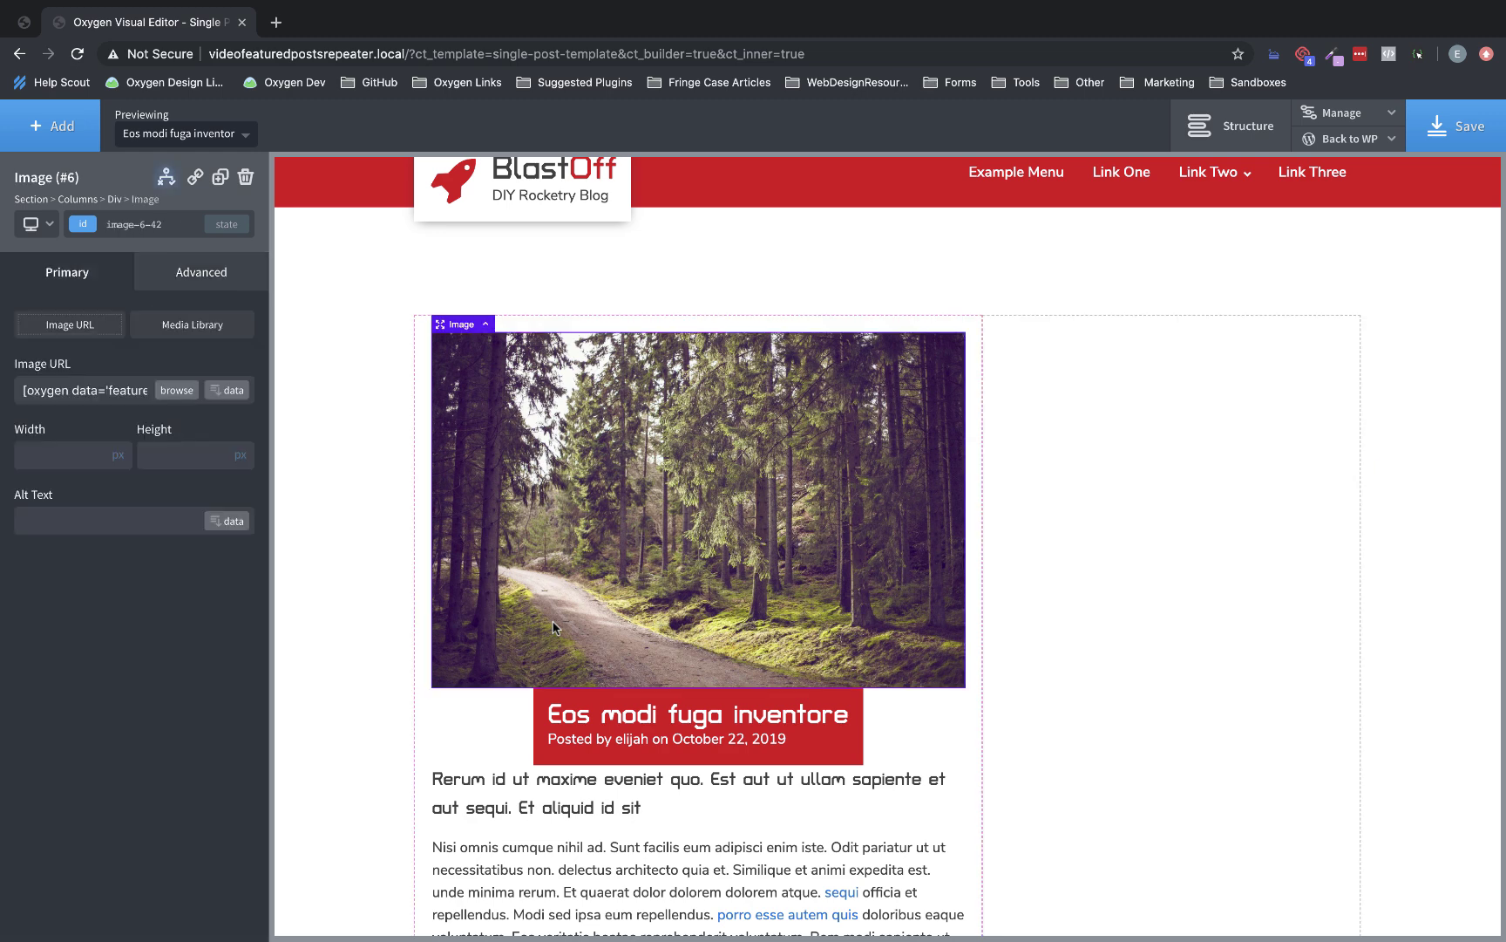
click(211, 272)
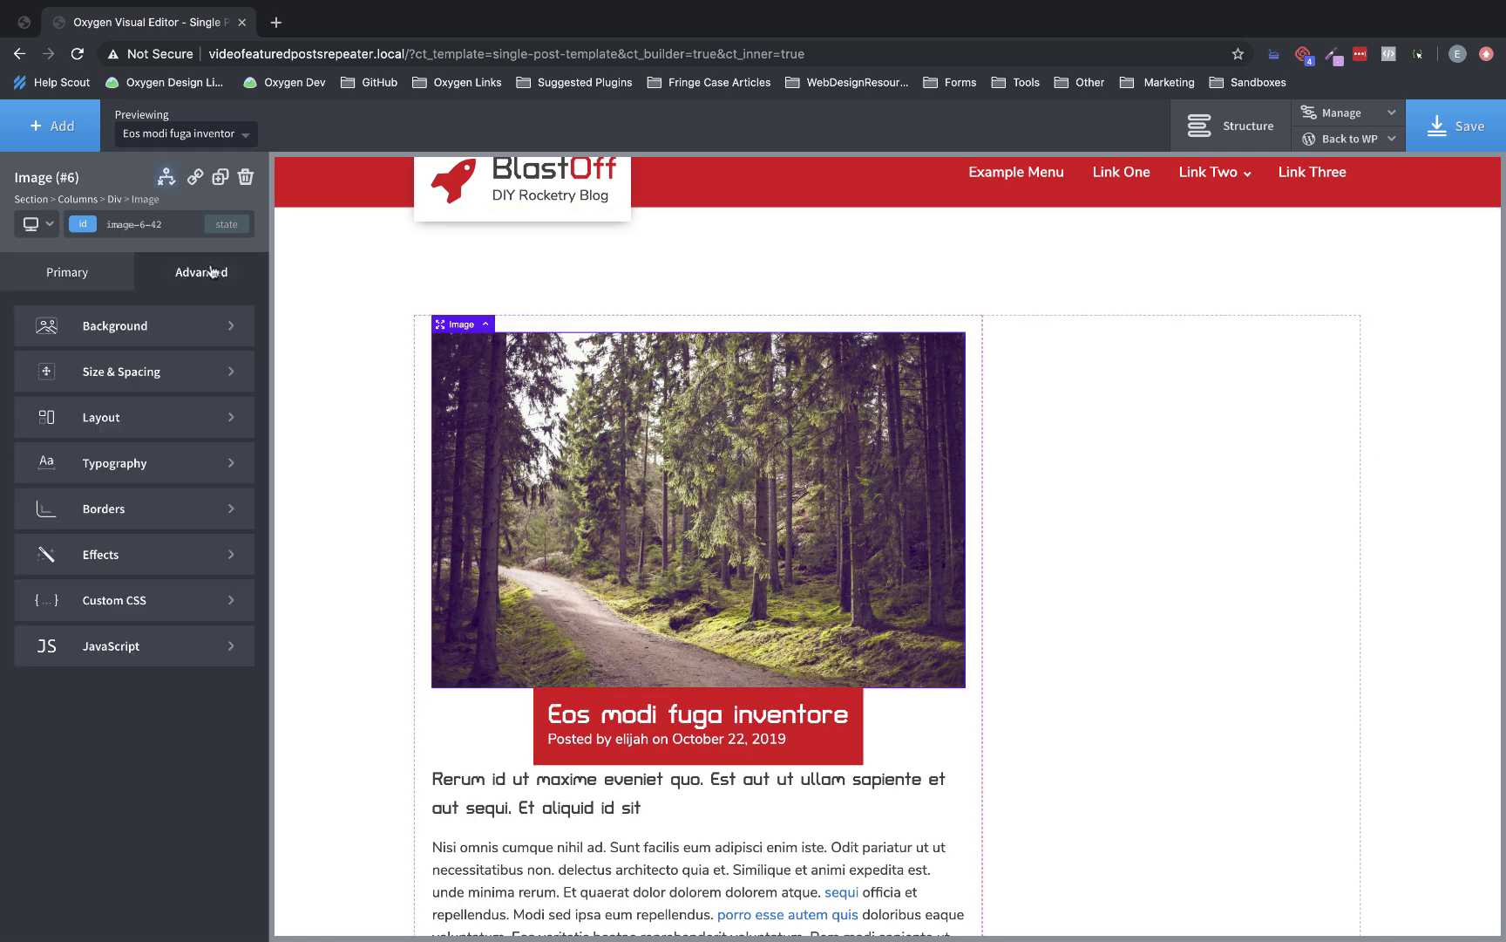
click(196, 323)
scroll(170, 680, down, 3)
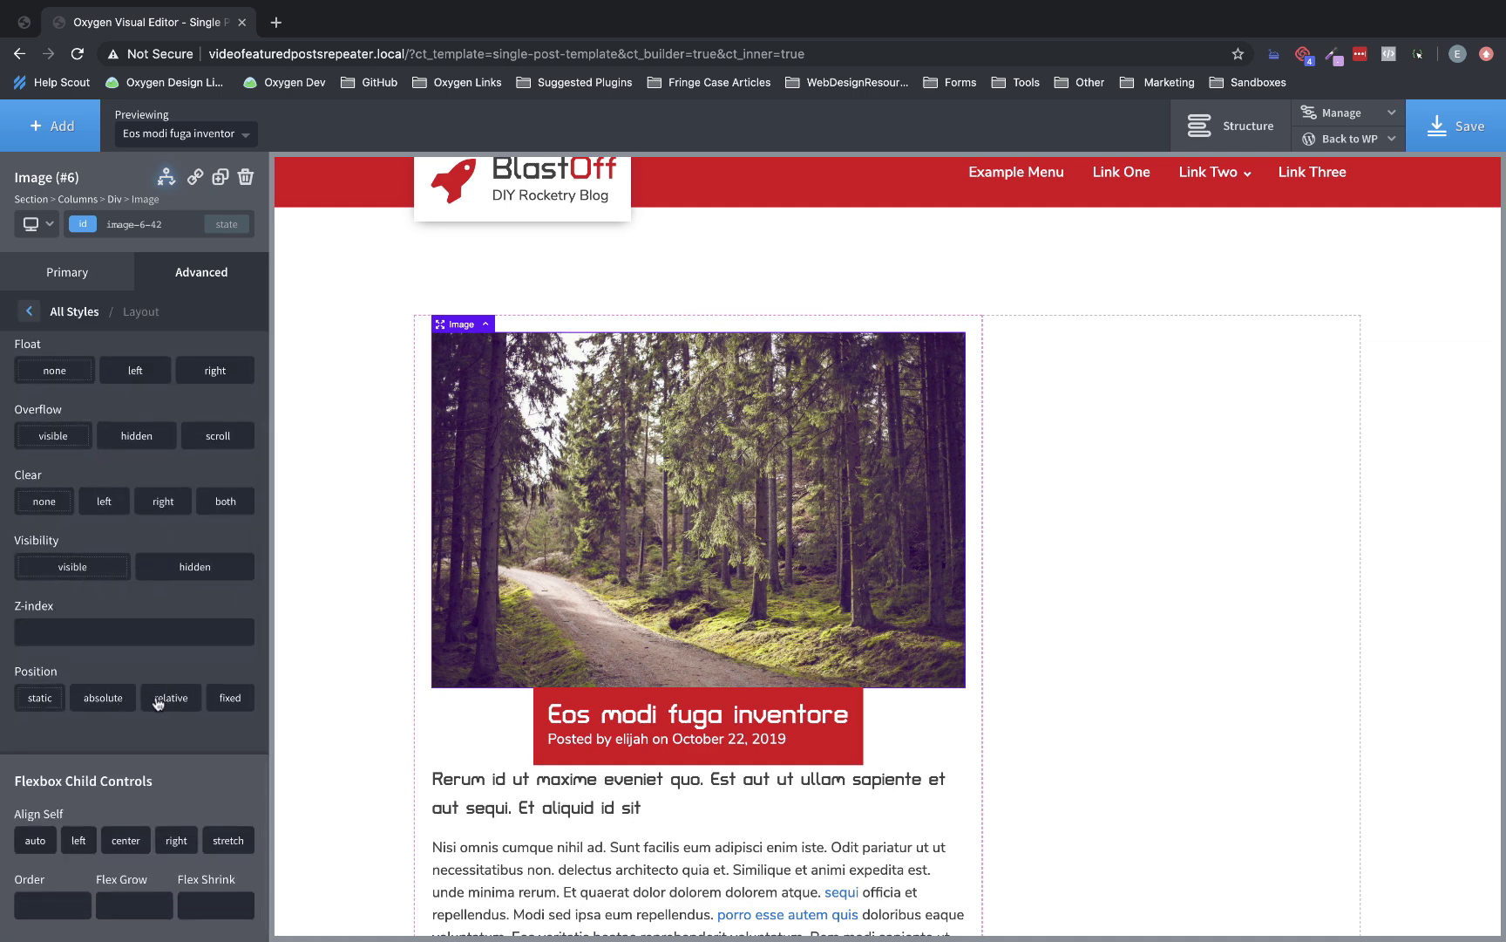
click(111, 706)
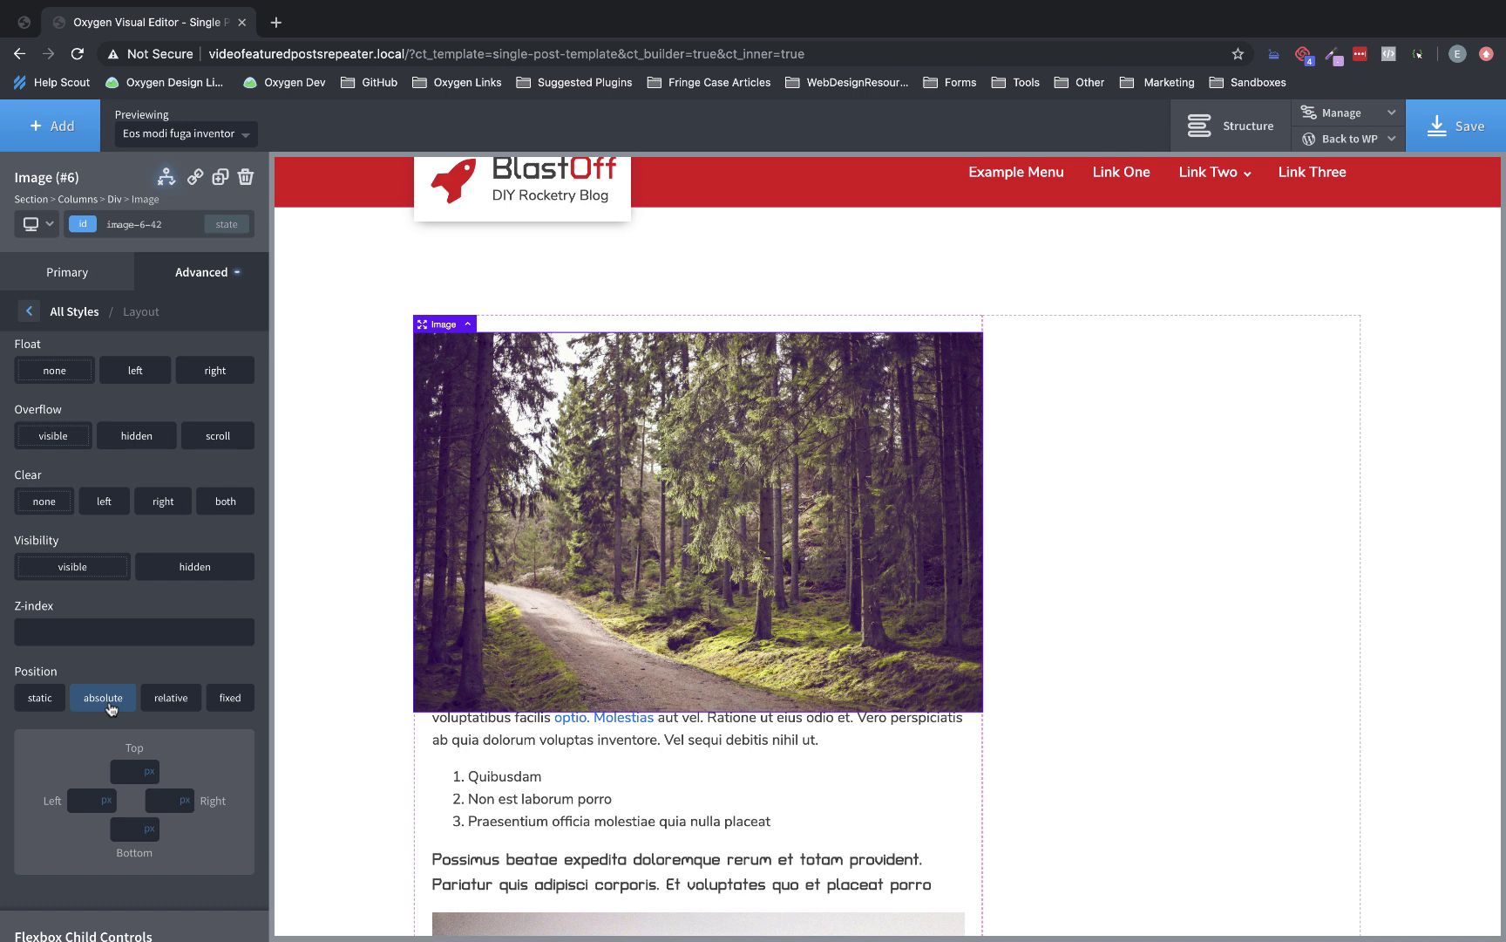
click(124, 773)
text(0)
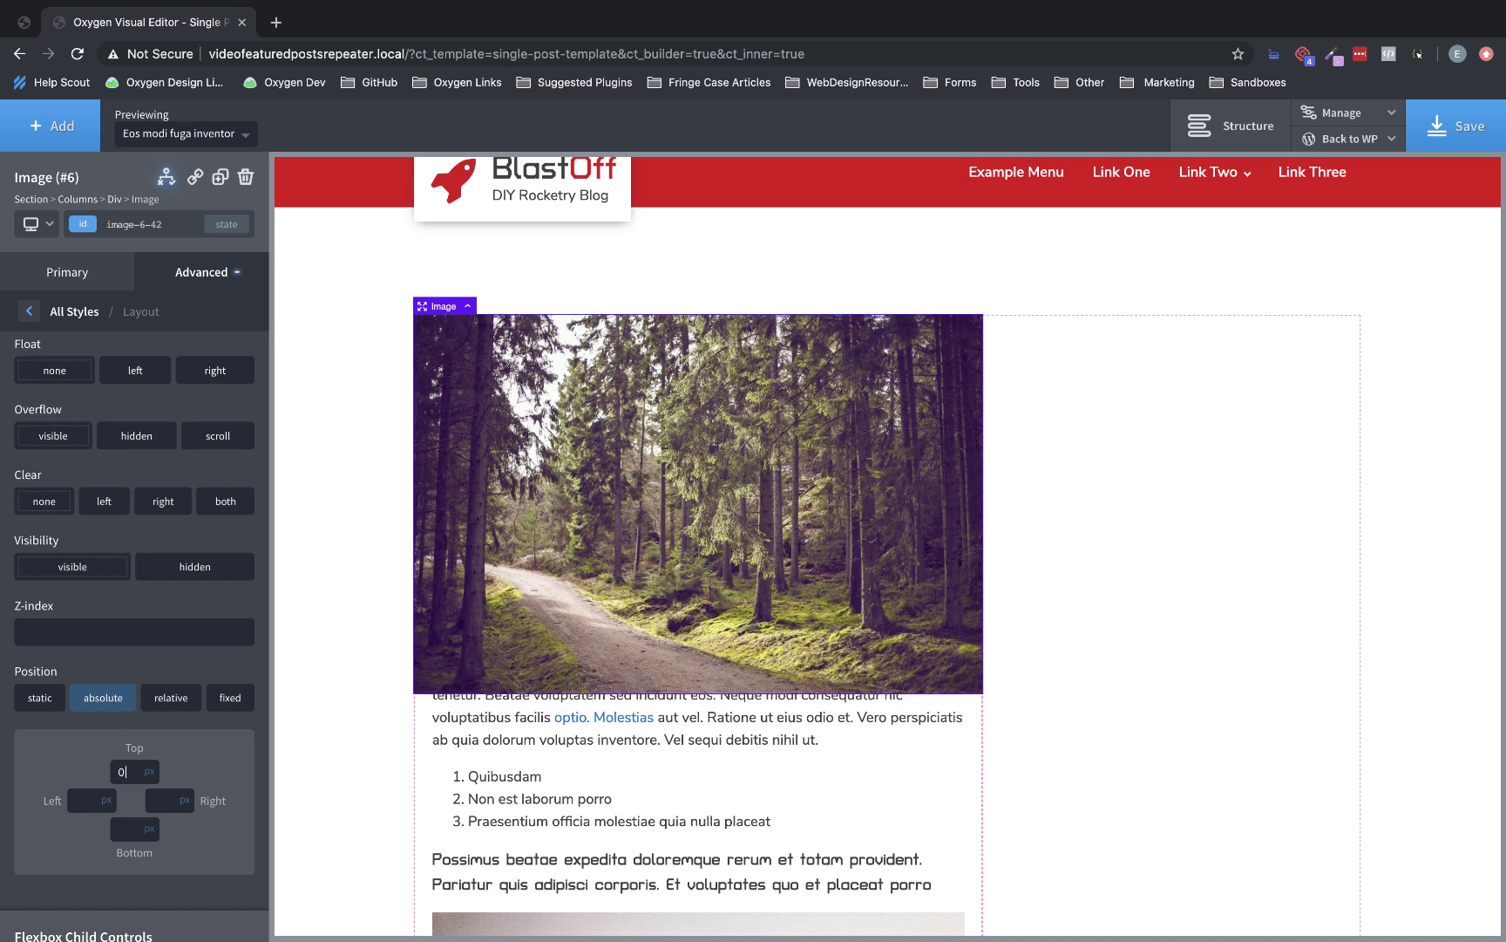
Set the featured image's width to 110 with percent as the unit.
click(201, 272)
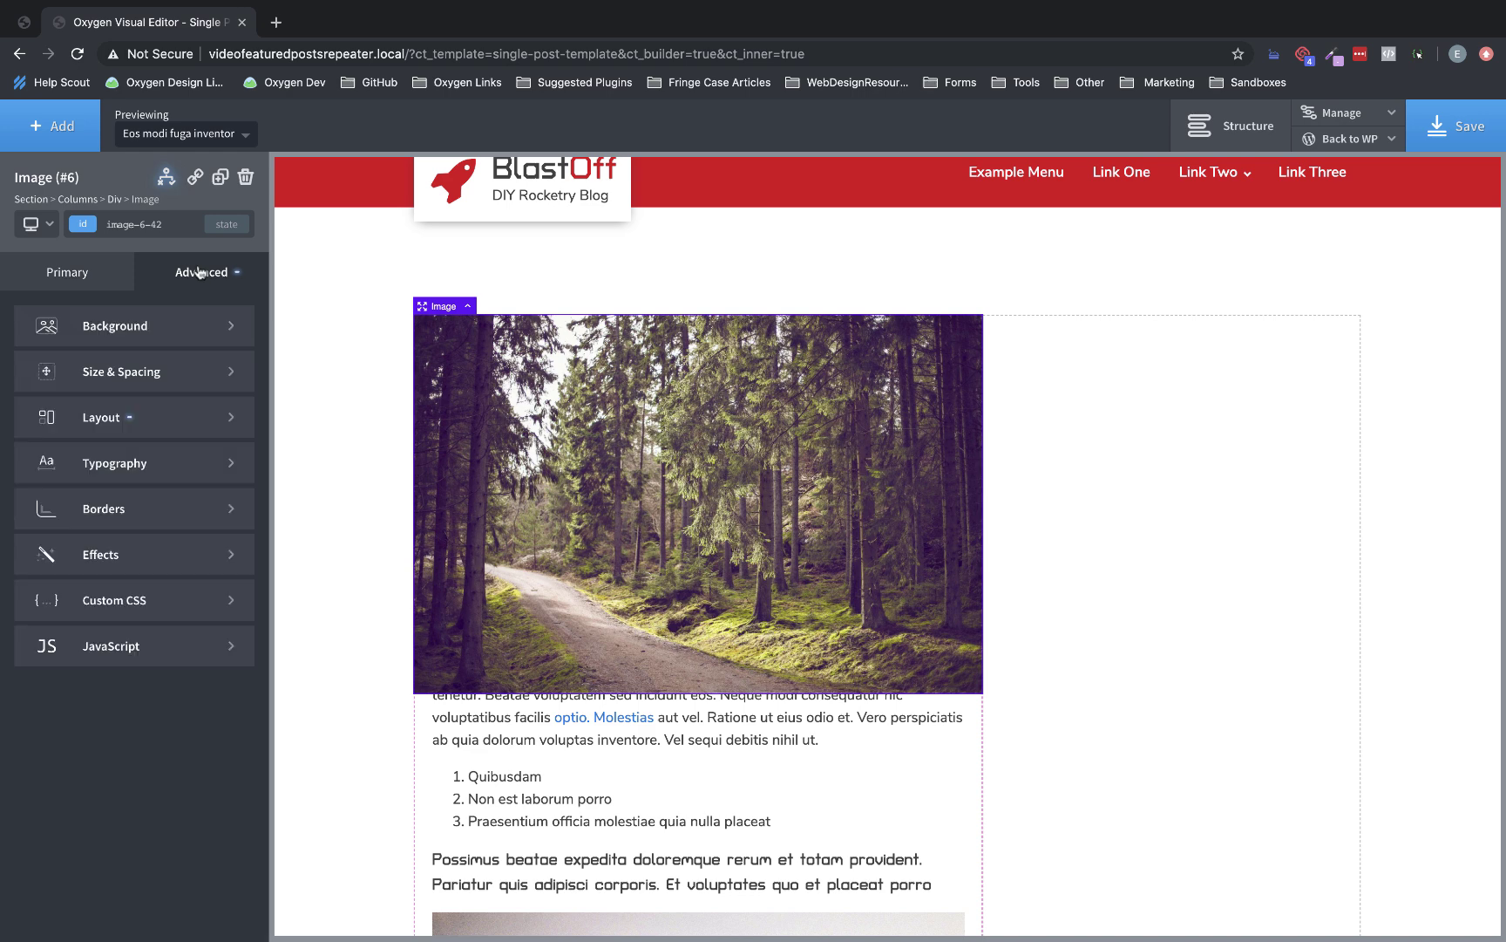
click(141, 373)
click(55, 521)
text(1120)
key(BackSpace)
key(BackSpace)
click(74, 521)
click(77, 512)
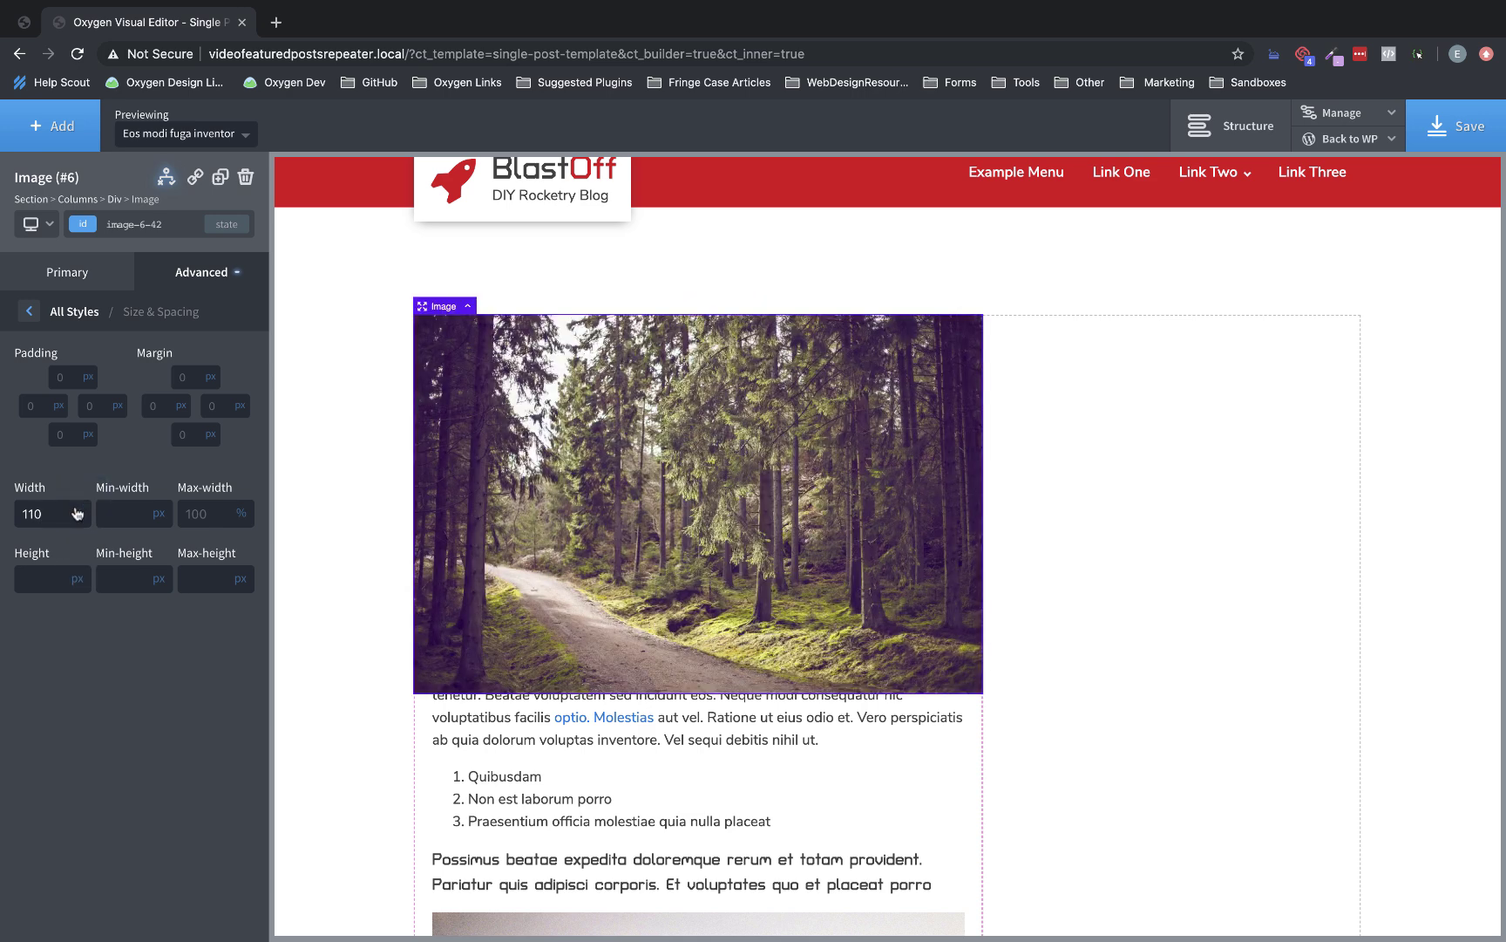
Clear the featured image's max-width with its unit set to px, and change the image width to 109%.
double_click(209, 510)
mouse_move(209, 510)
mouse_down()
mouse_move(190, 513)
mouse_move(204, 516)
mouse_up()
key(BackSpace)
click(246, 513)
click(245, 490)
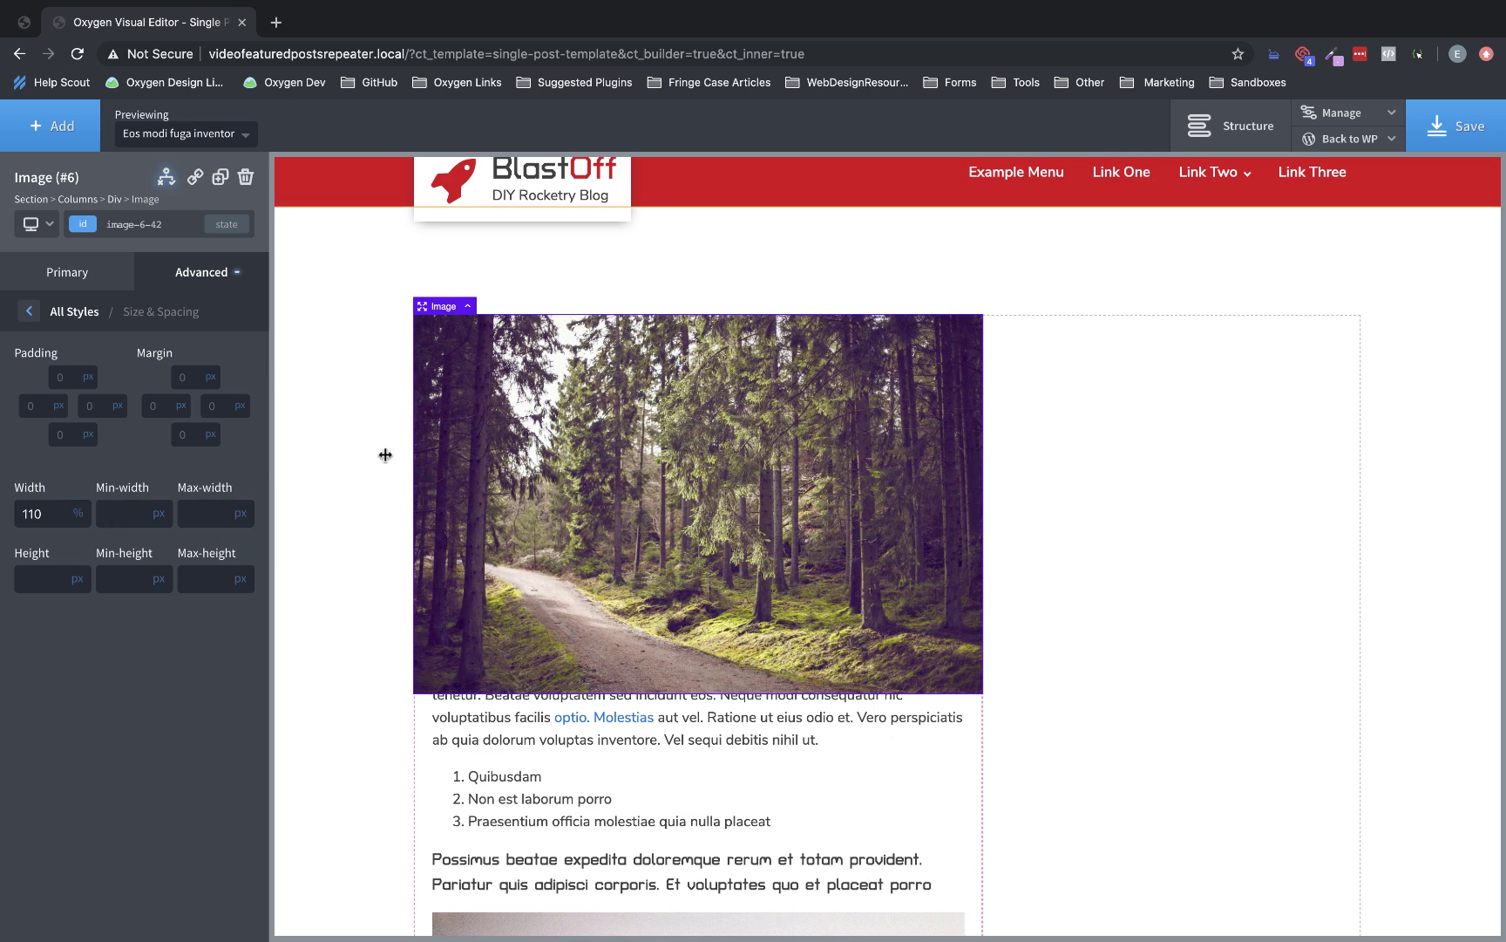
double_click(29, 523)
text(109)
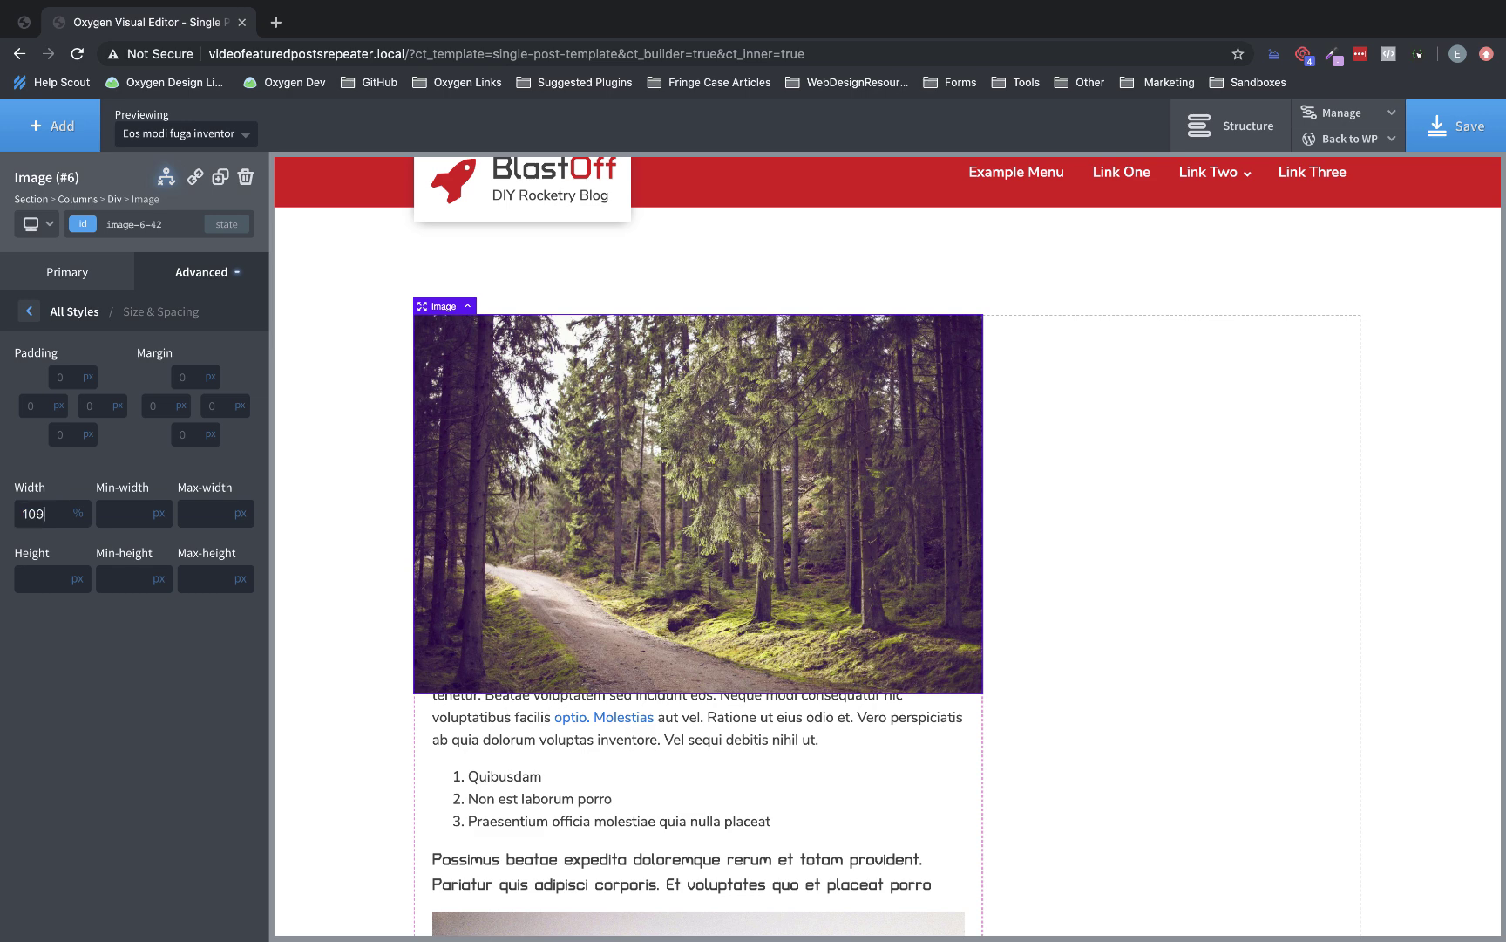
Set the featured image's width to 105% and its max-width to 1000%.
double_click(46, 520)
click(199, 517)
click(241, 515)
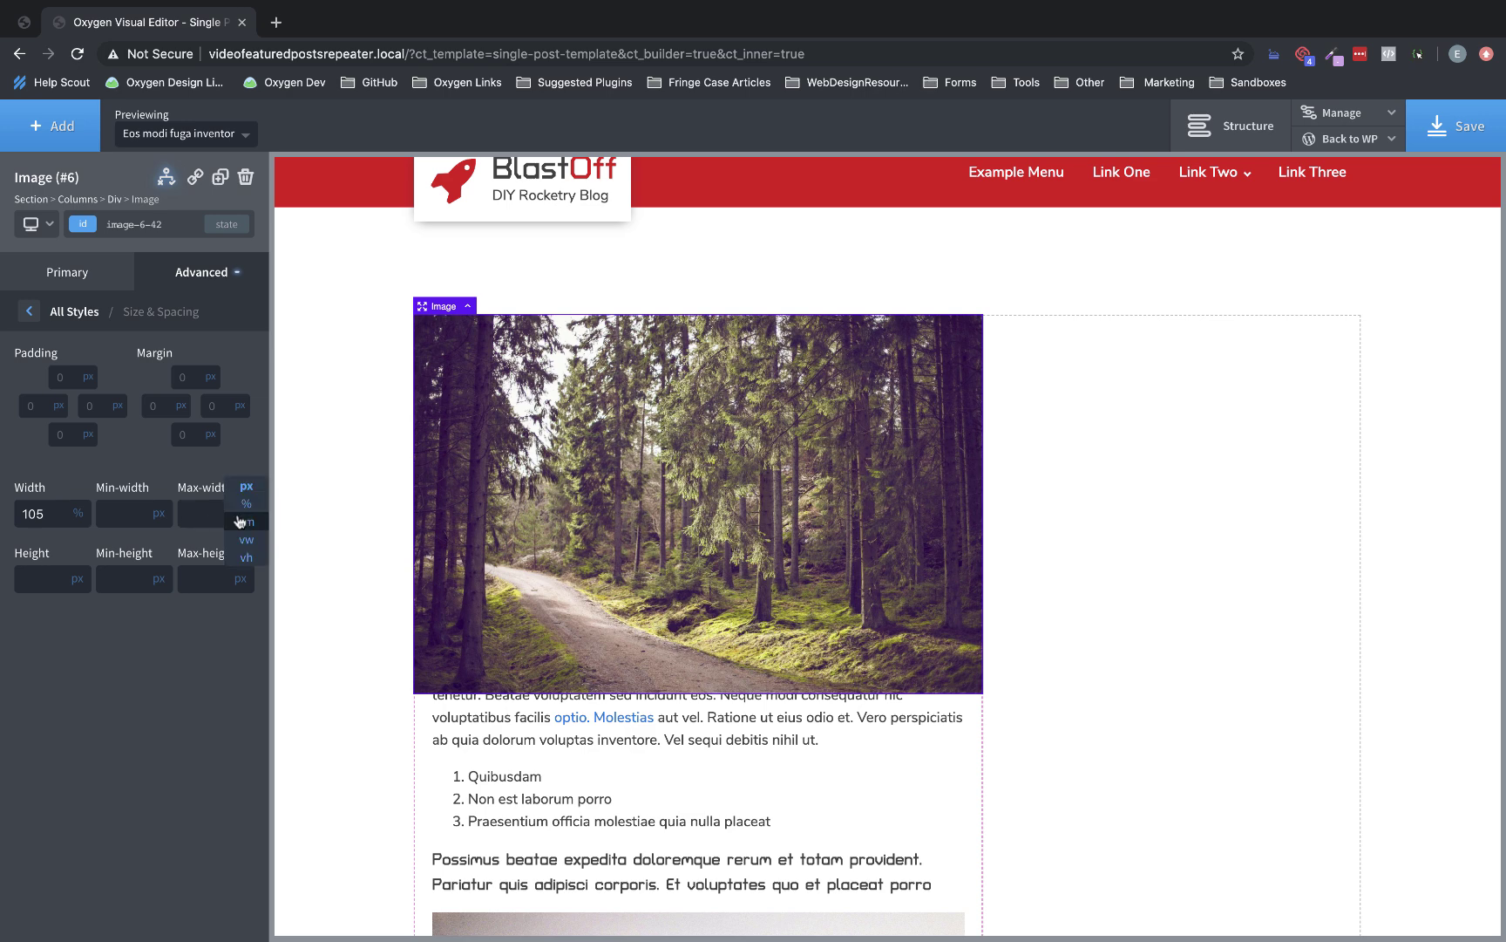
click(246, 504)
text(1000)
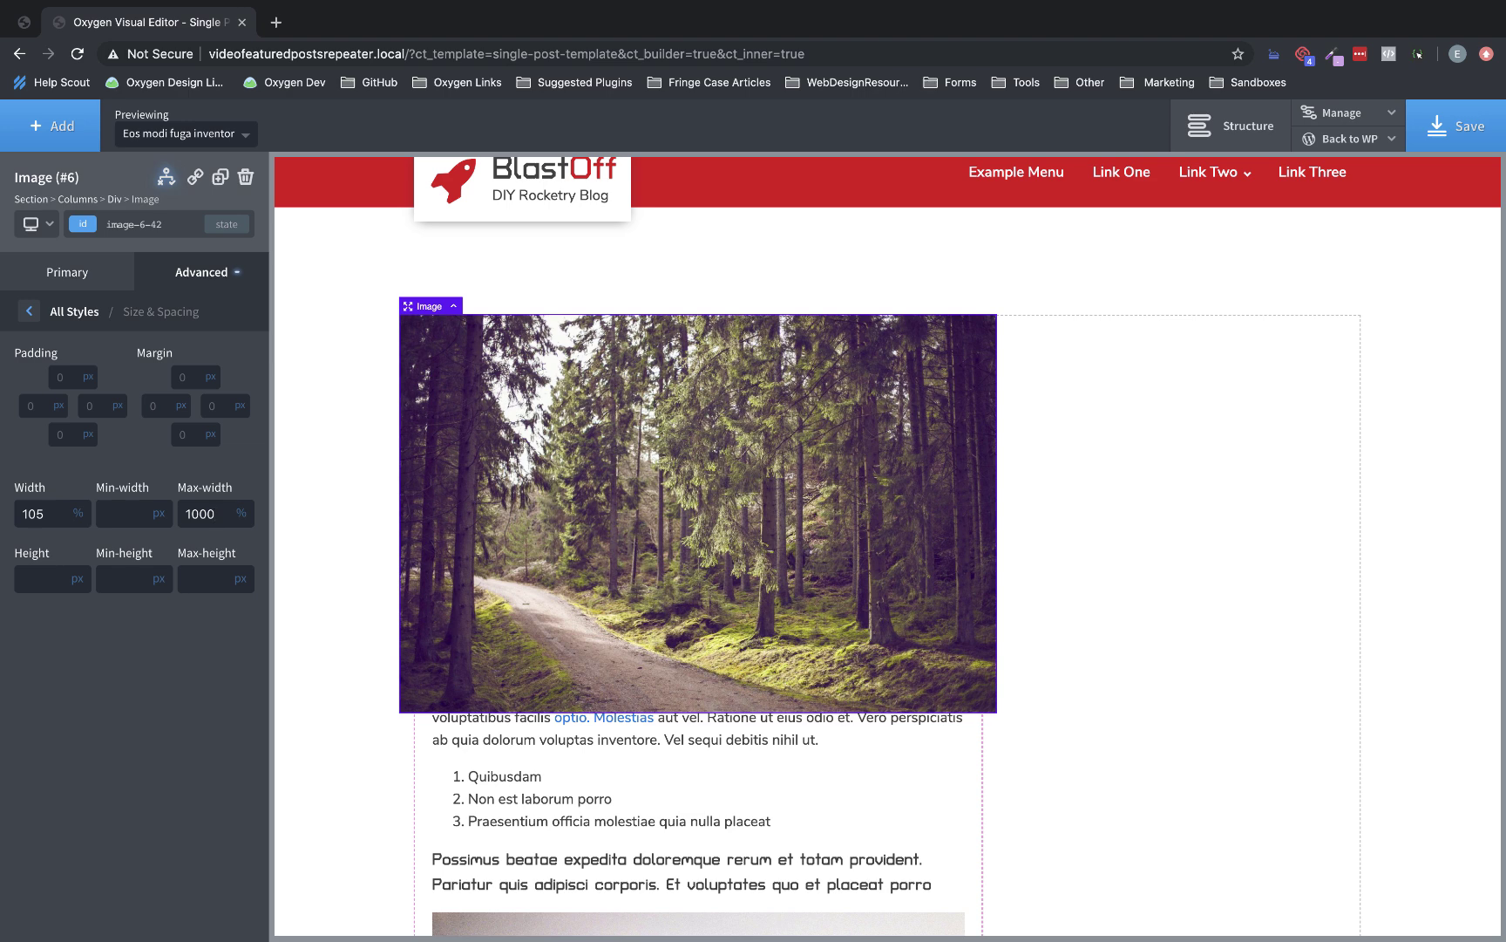
double_click(49, 512)
Give the red title Div a z-index of 100 so it sits above the featured image.
scroll(687, 470, down, 4)
scroll(663, 467, up, 3)
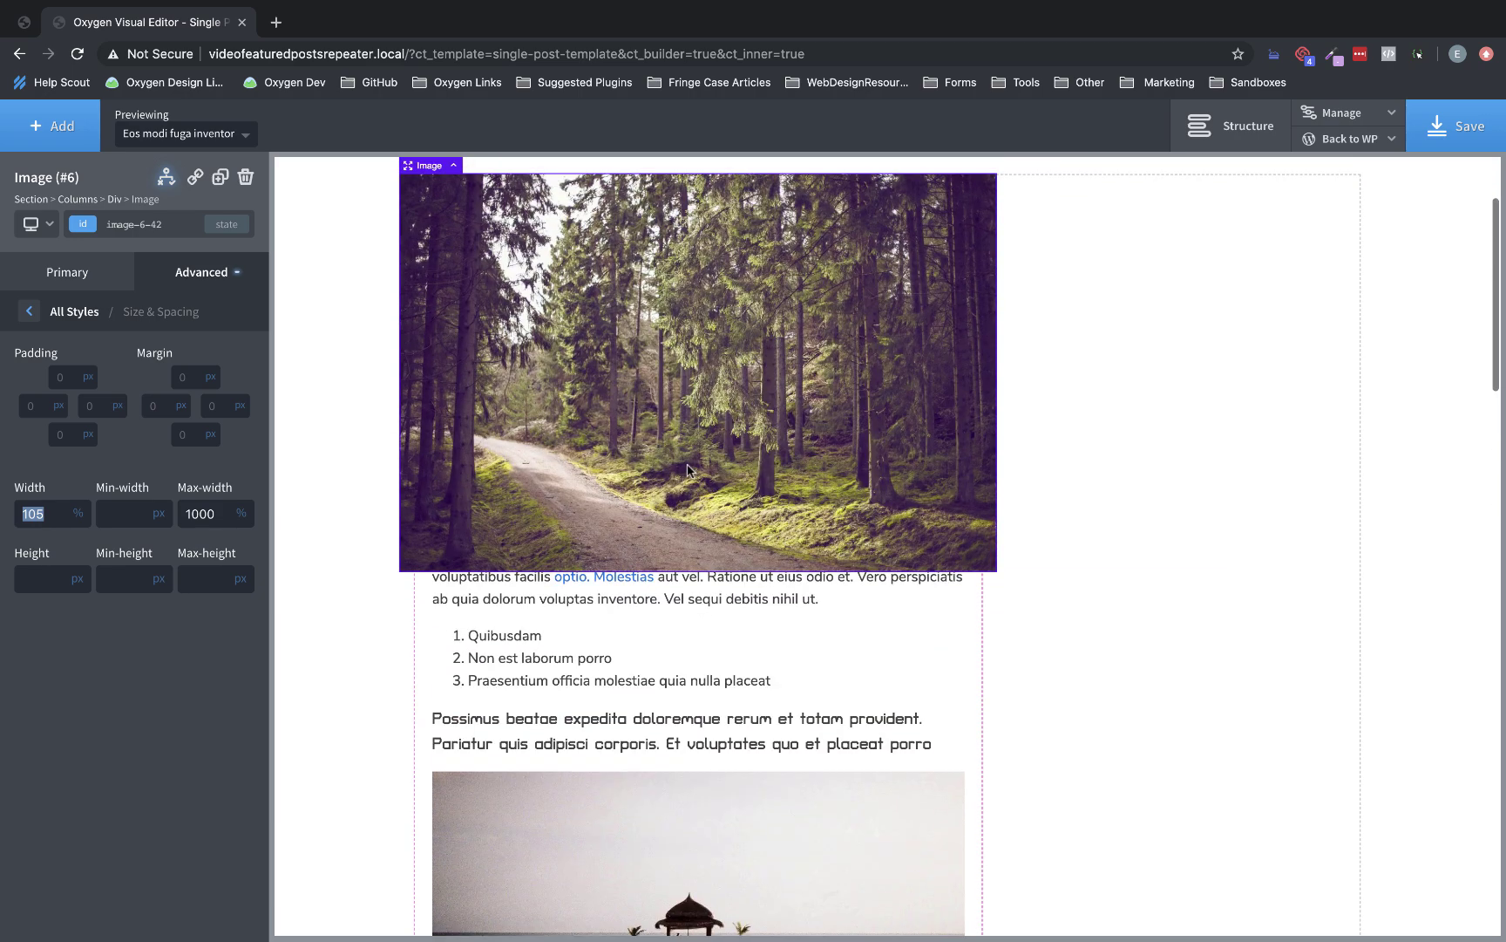
scroll(636, 464, down, 3)
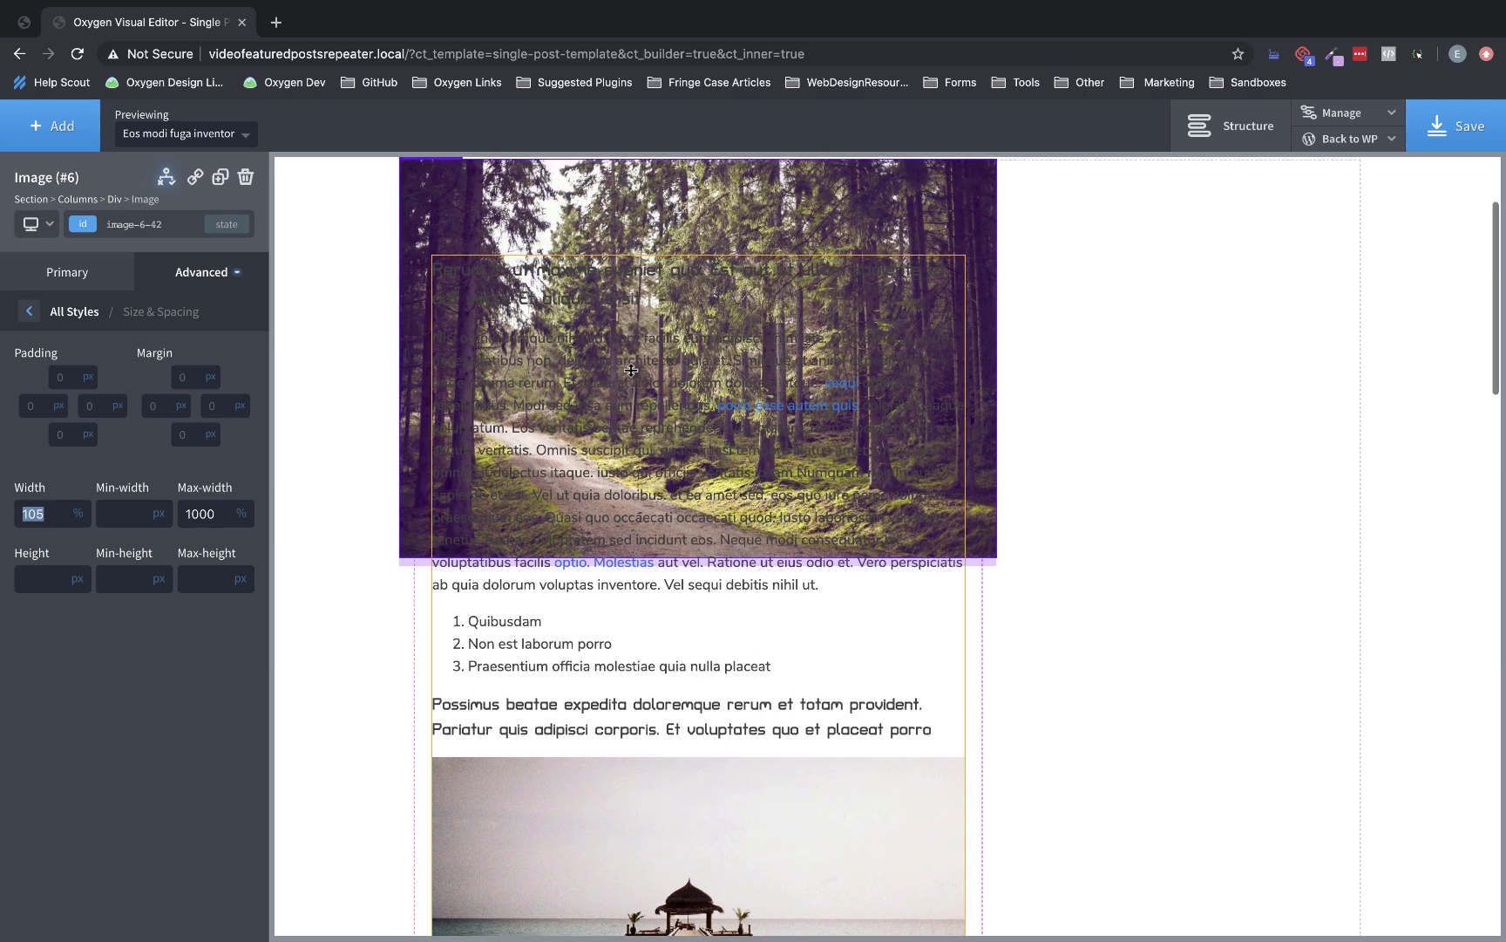
scroll(630, 401, up, 4)
click(1229, 126)
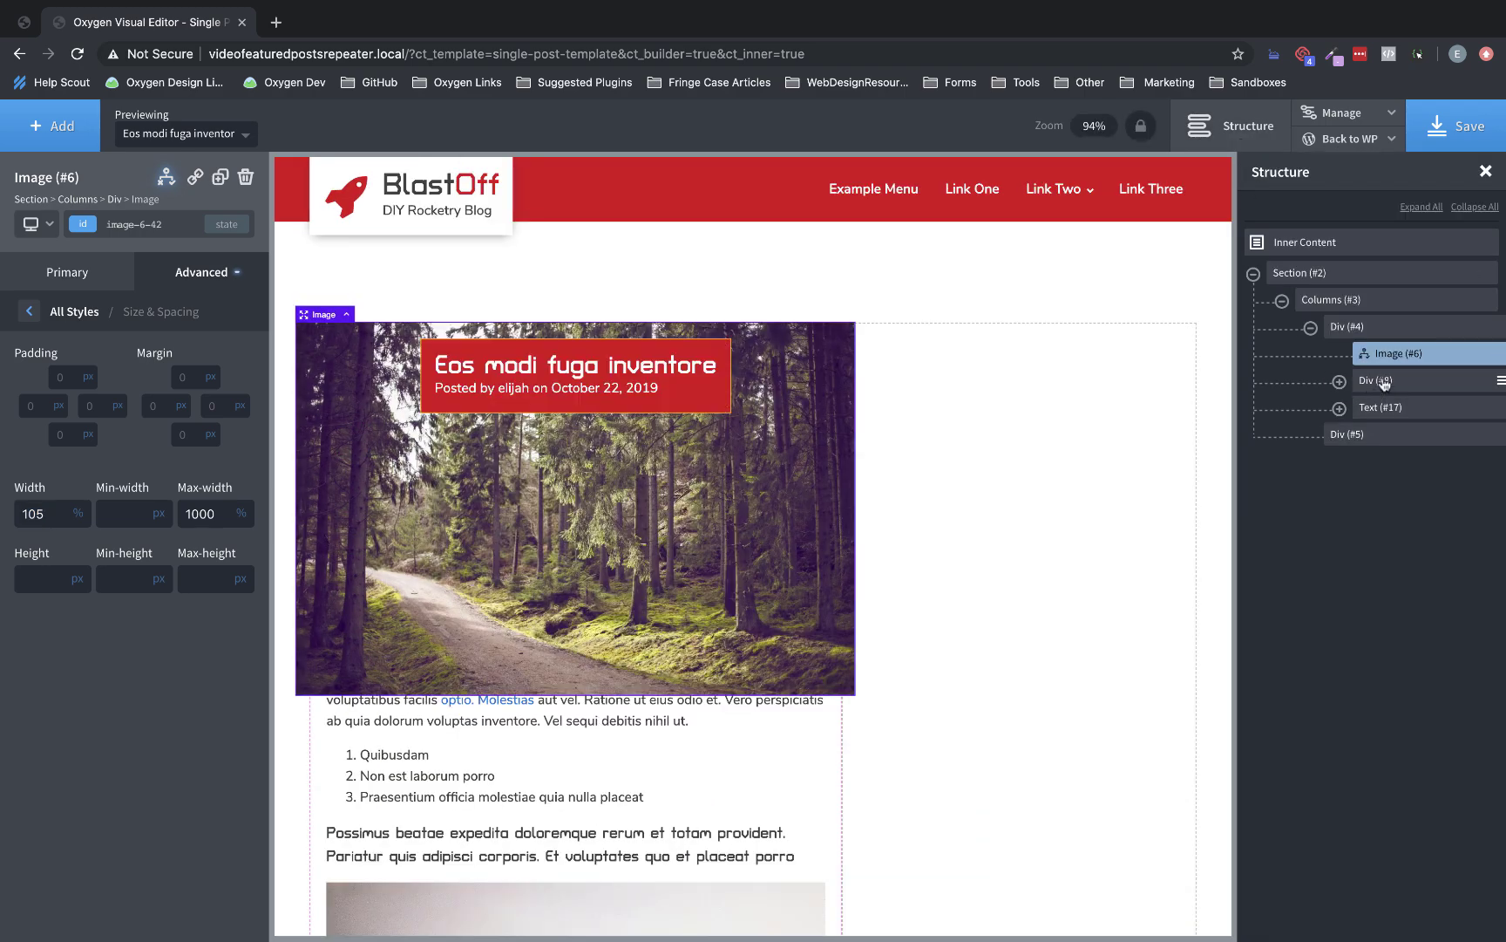
click(1382, 381)
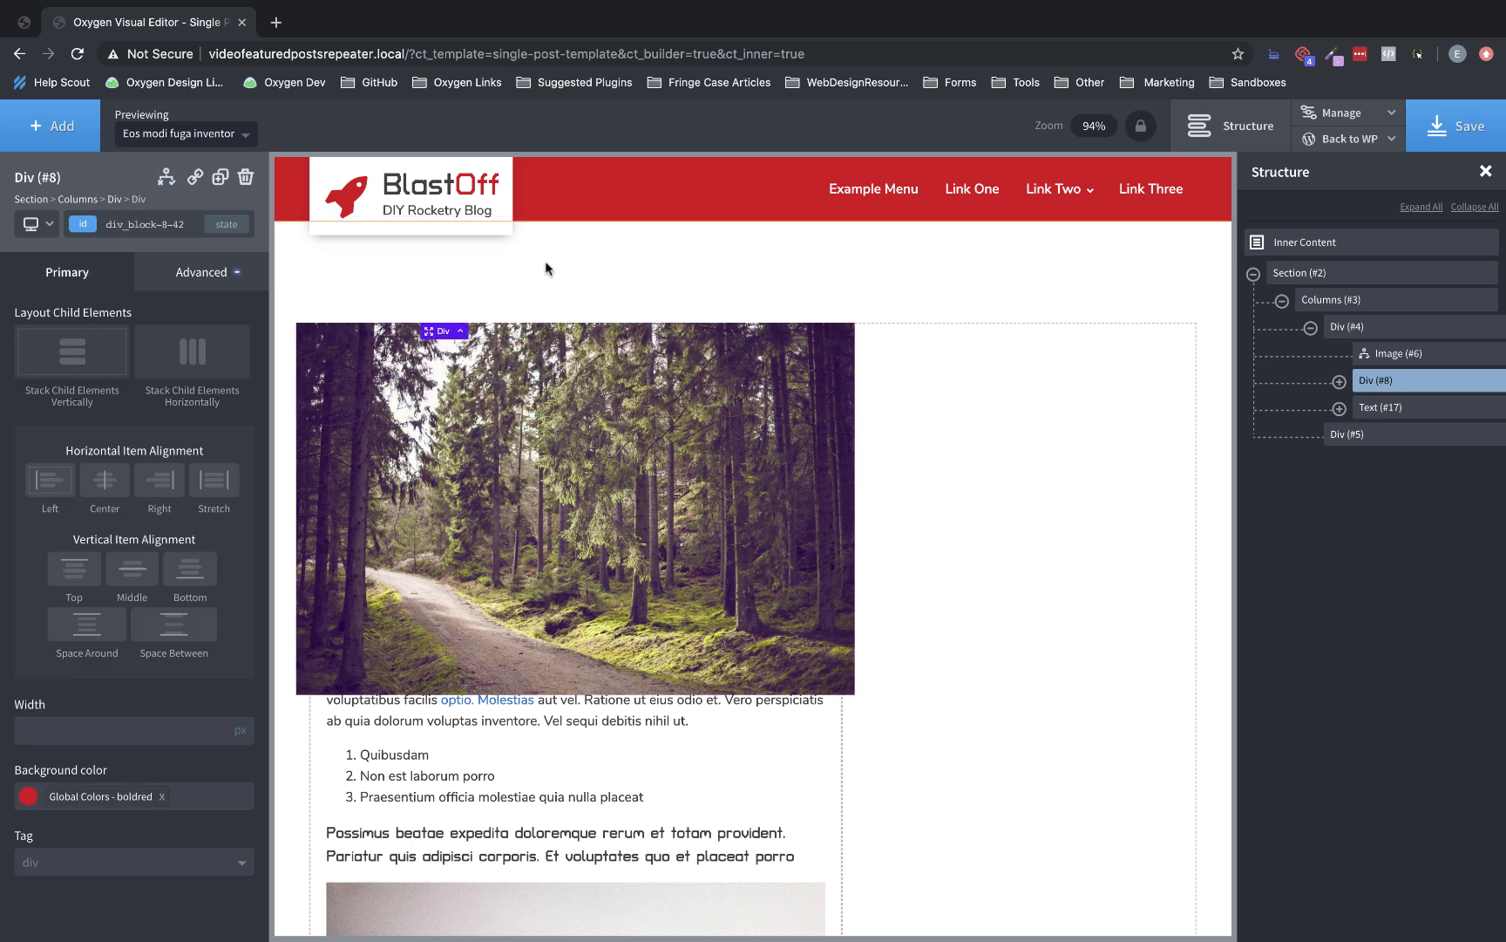
click(184, 277)
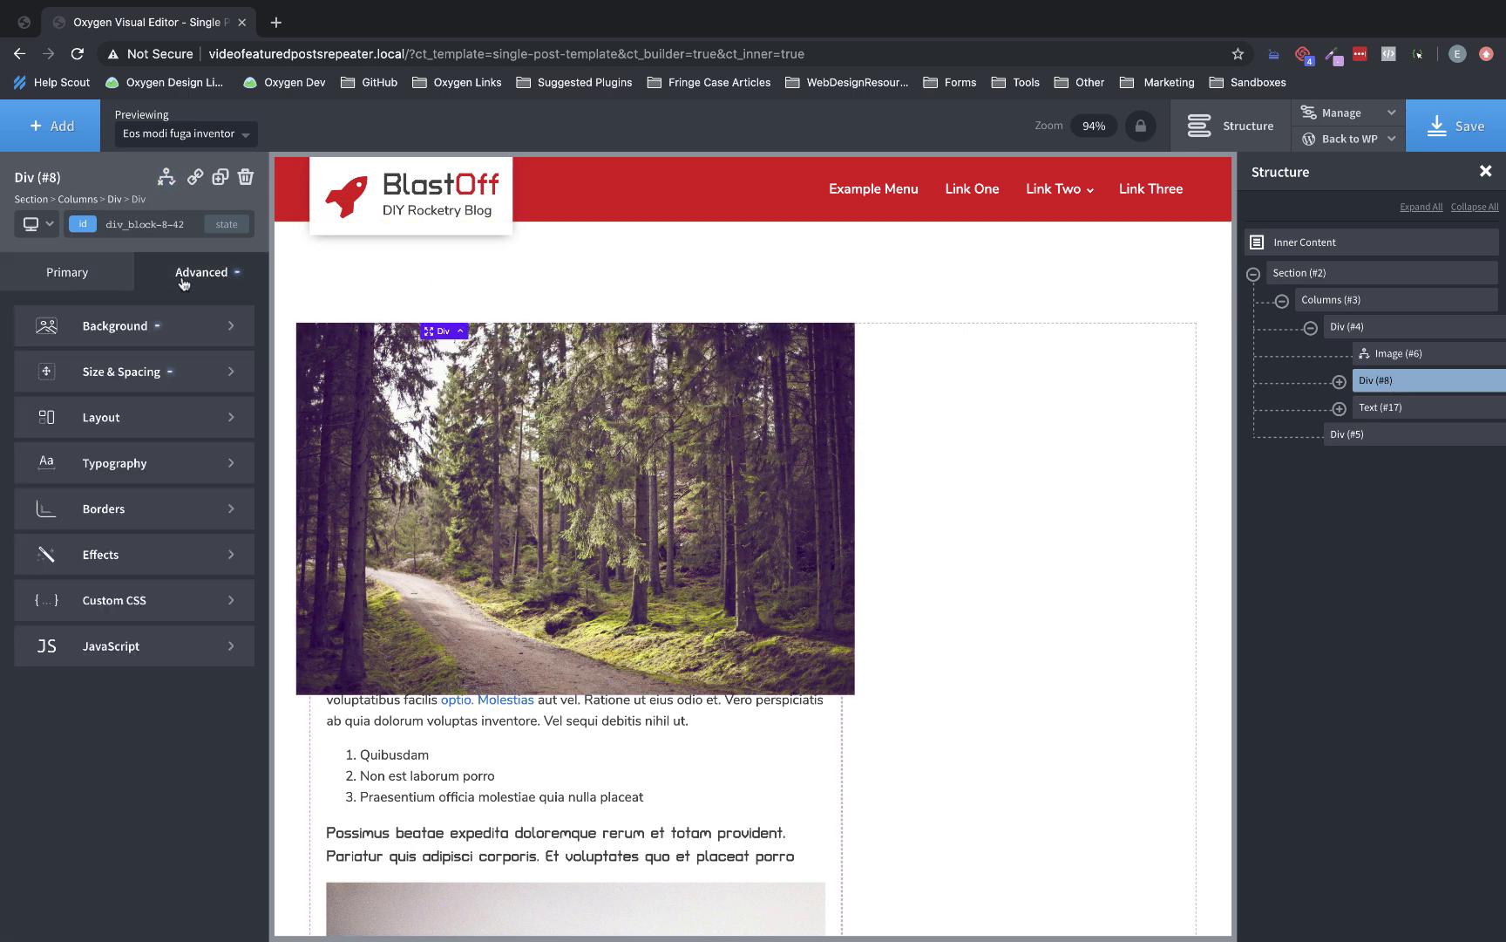
click(155, 428)
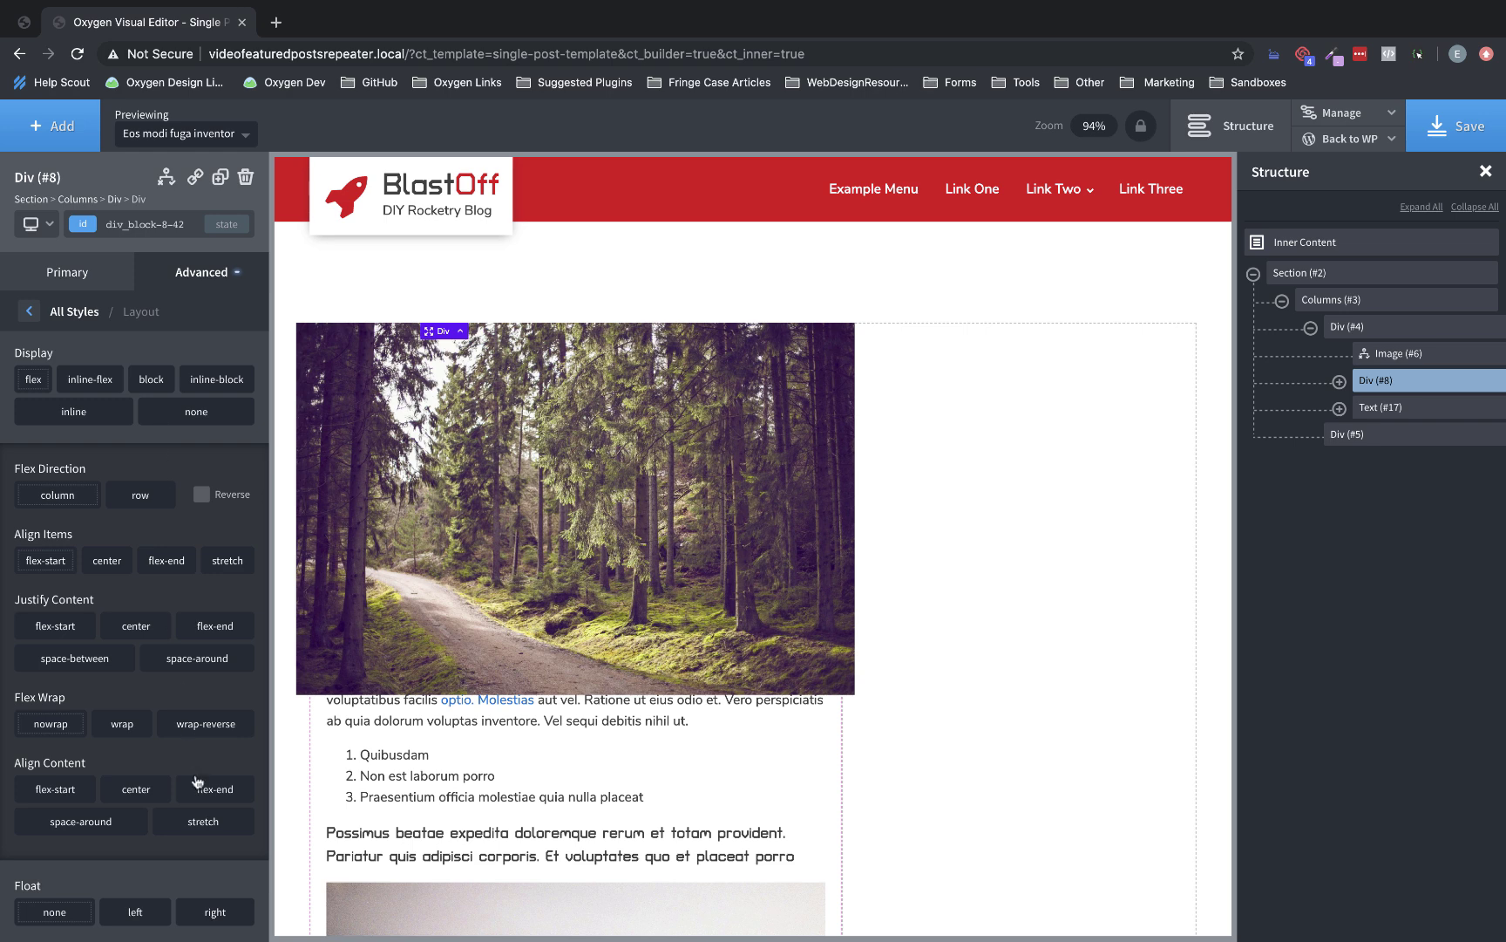
scroll(197, 782, down, 4)
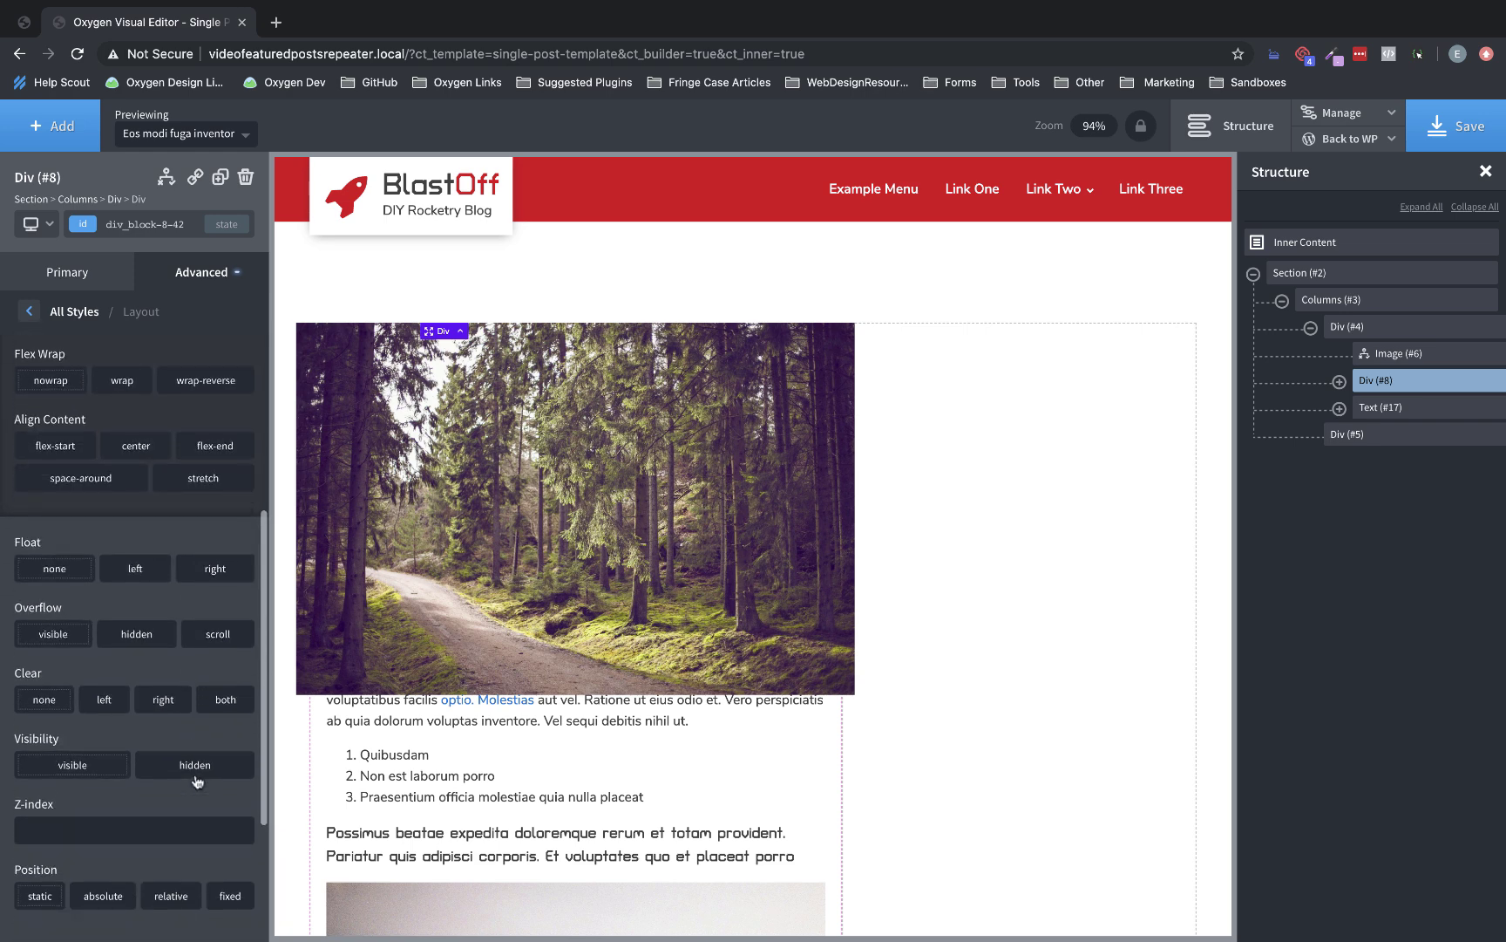
click(63, 832)
text(100)
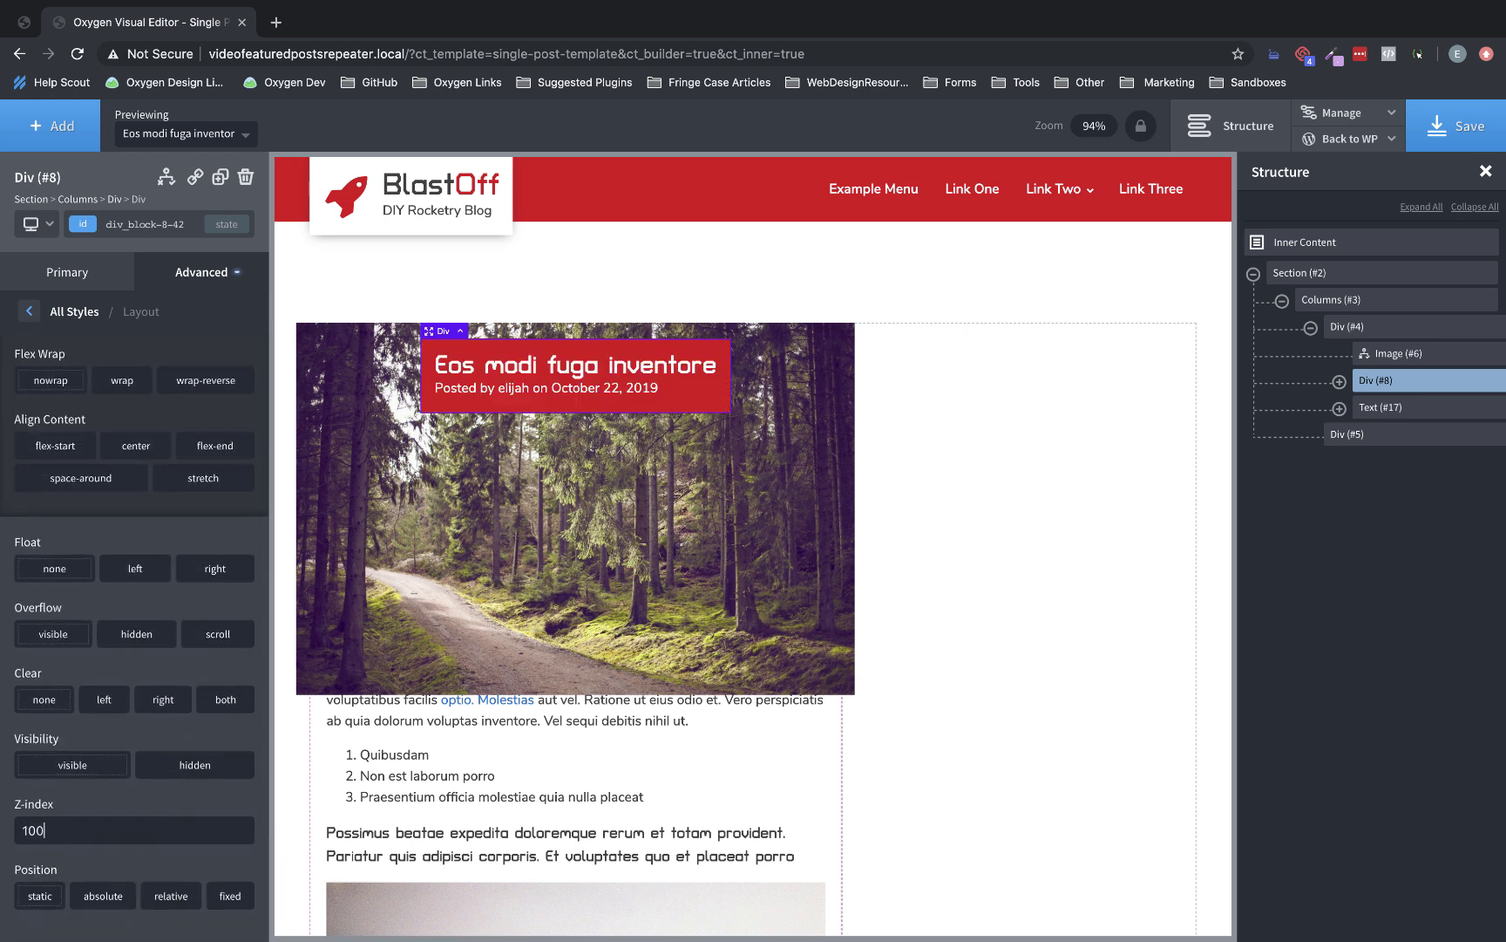
Set the z-index of the post content text element to 100.
click(1408, 410)
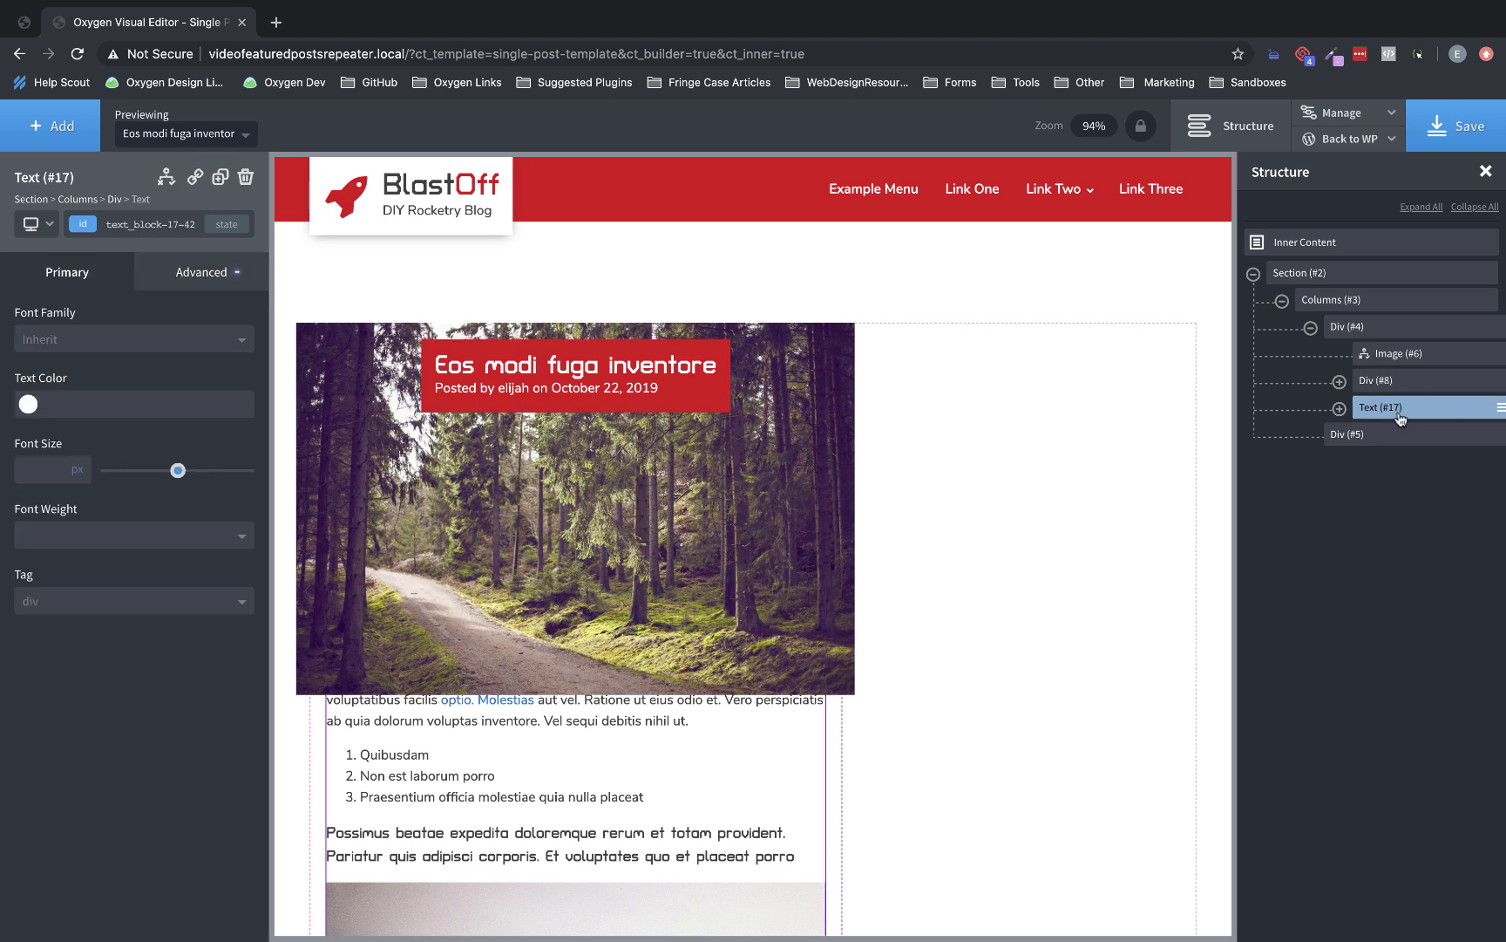
click(189, 279)
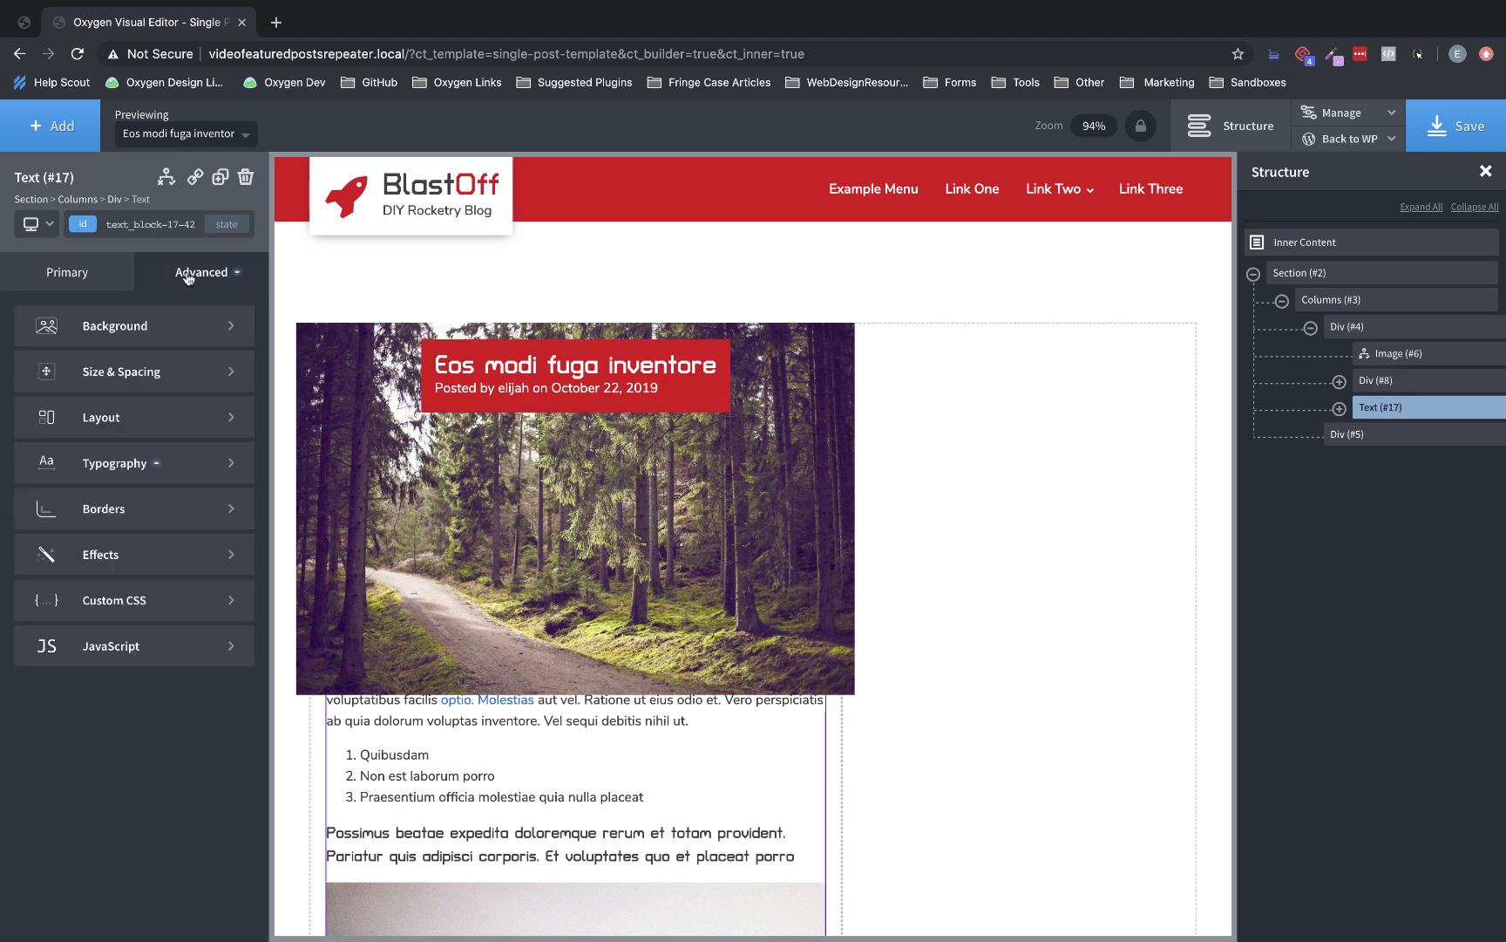
click(179, 411)
scroll(144, 767, down, 1)
click(95, 696)
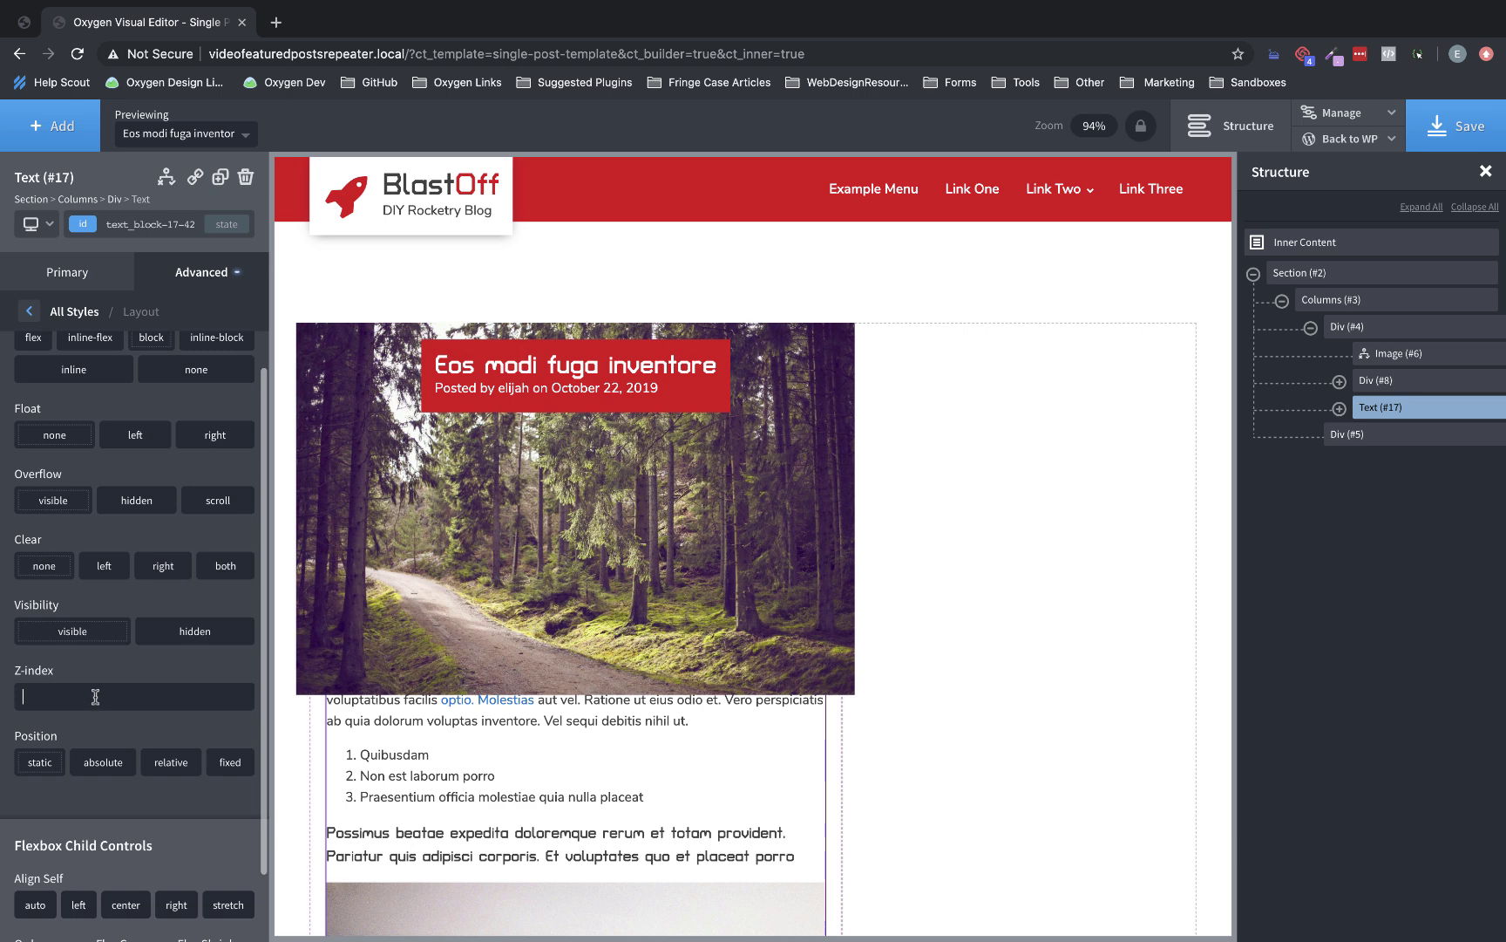
text(100)
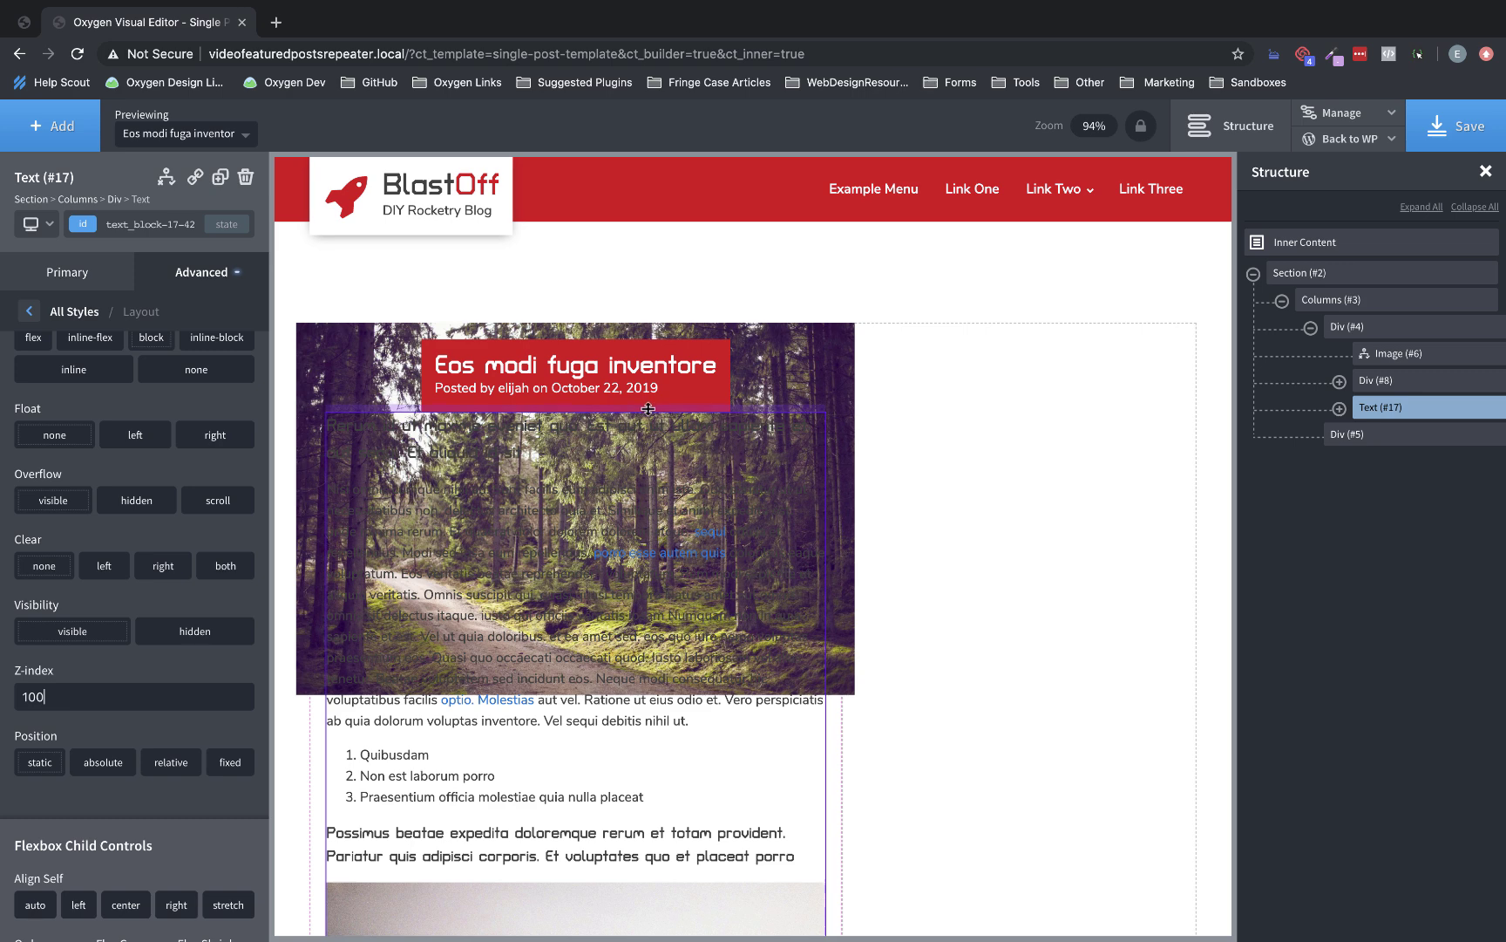
Set the post content text element's background color to white, #ffffff.
click(215, 287)
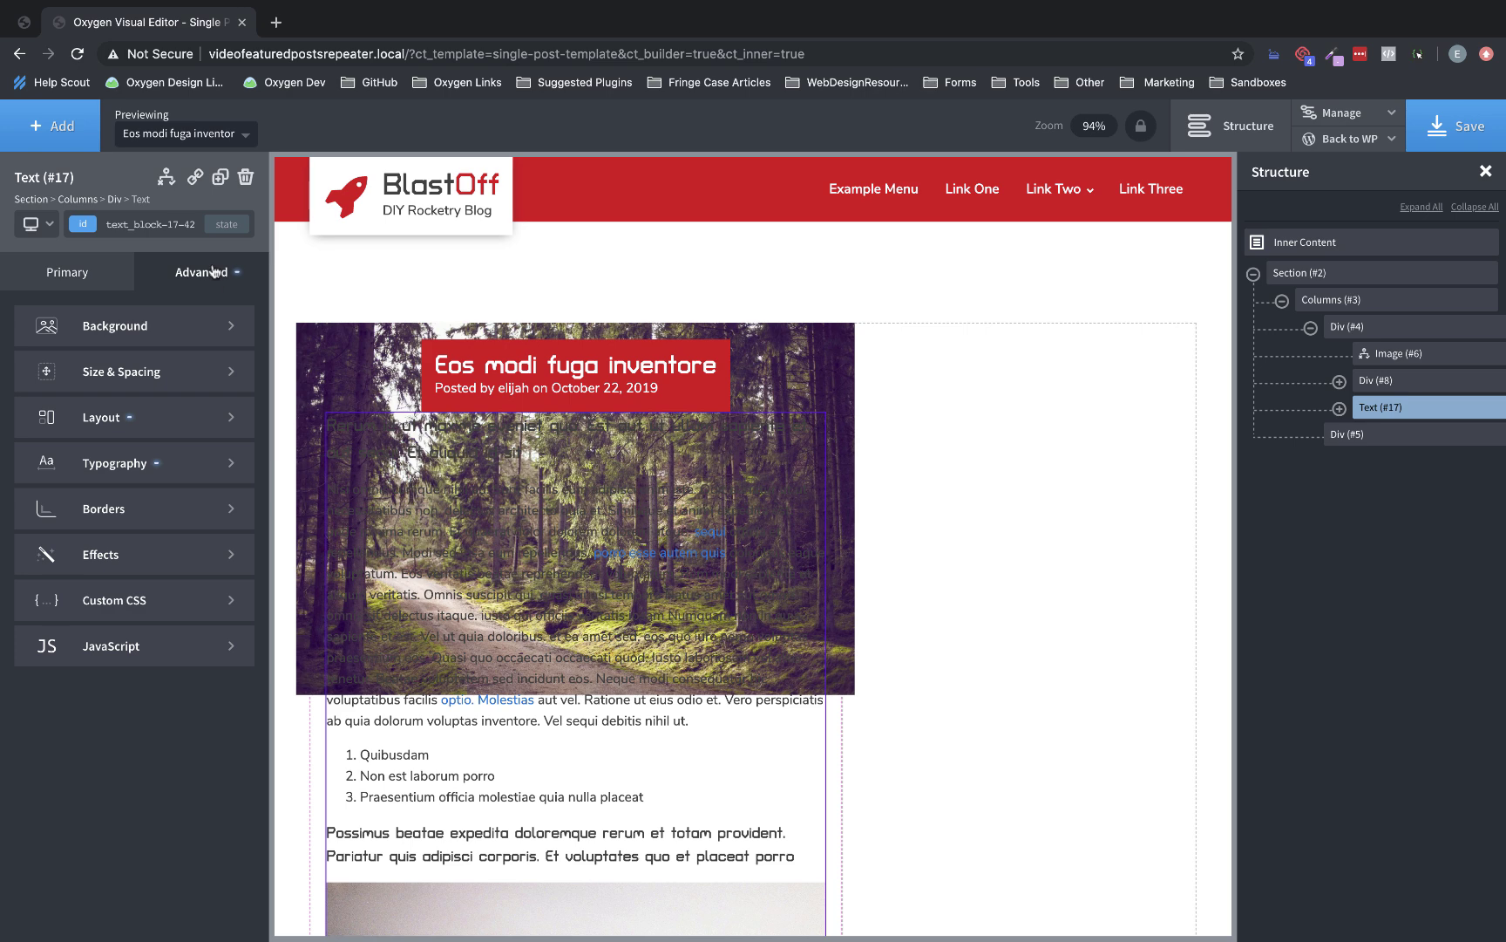
click(184, 323)
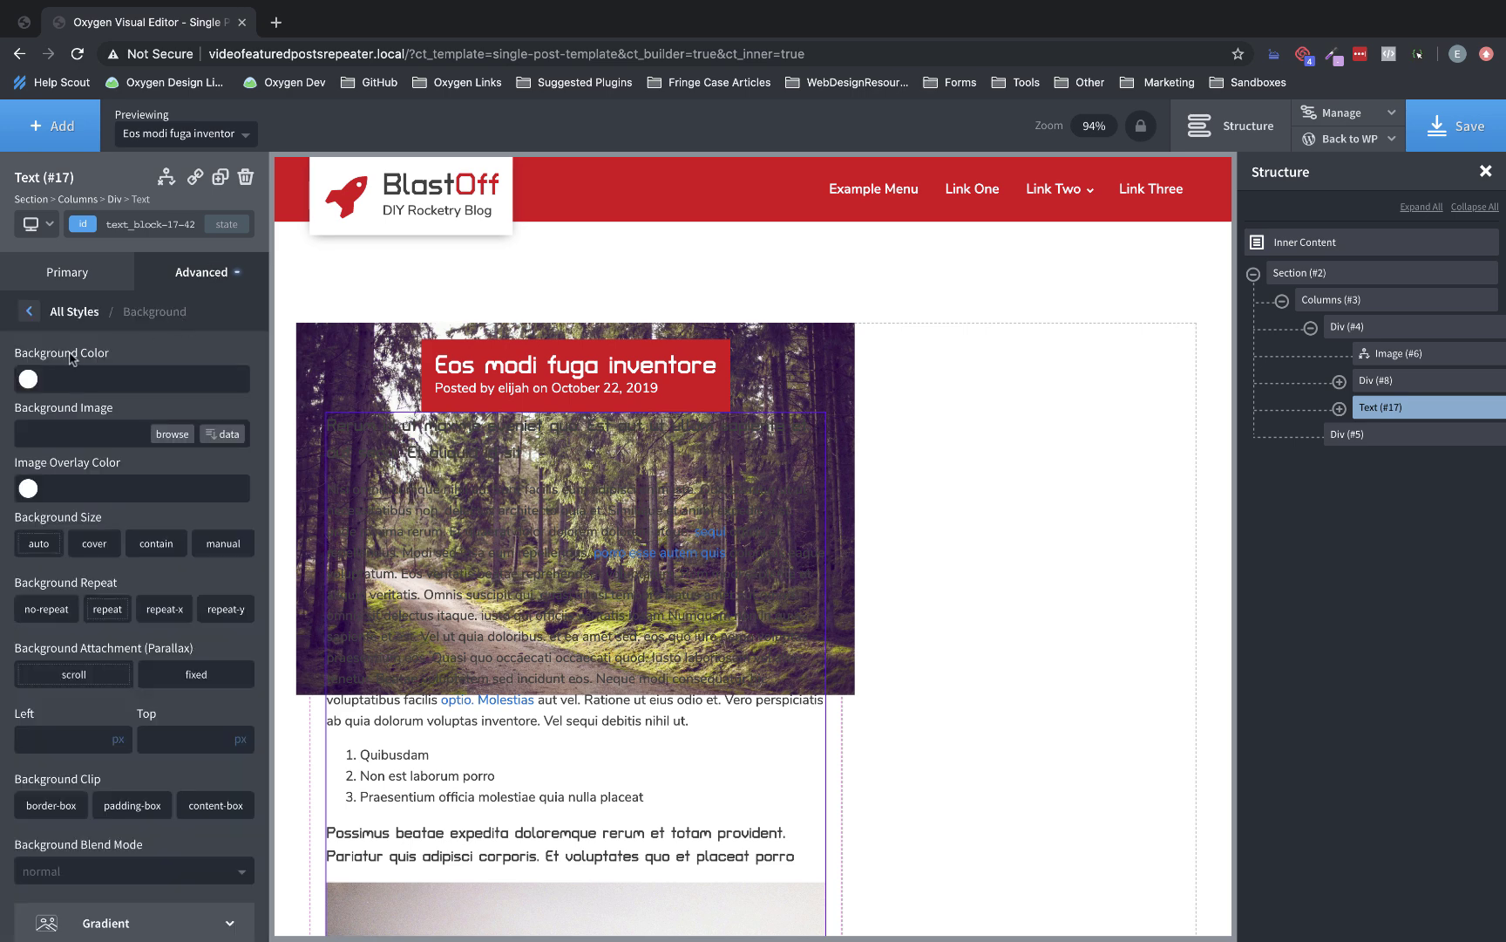
click(28, 378)
drag(47, 497, 2, 371)
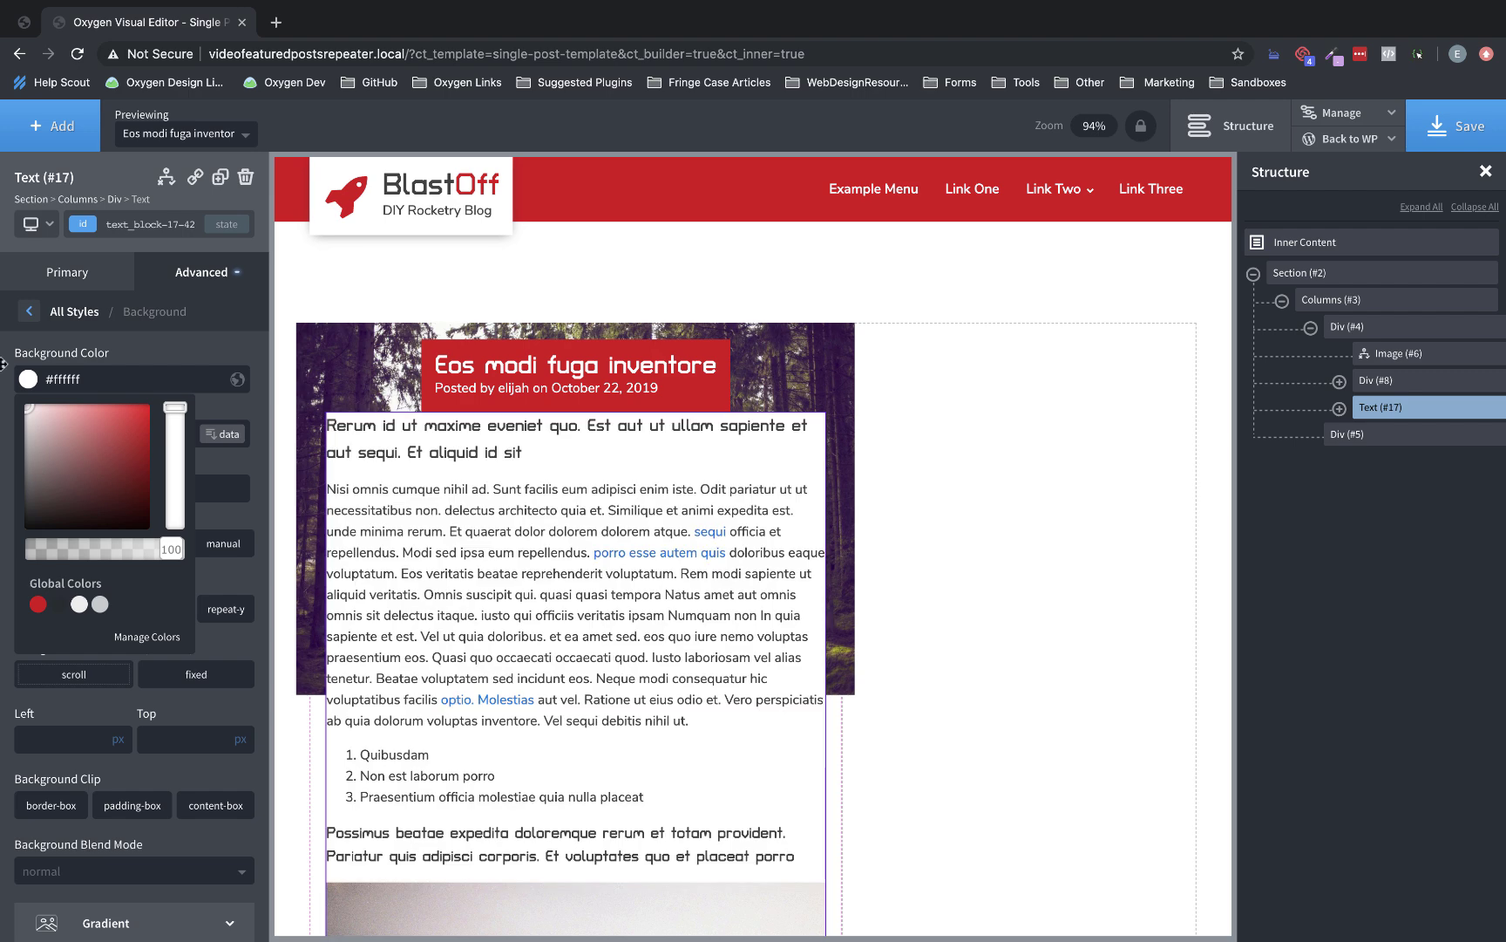
click(3, 356)
Apply 16 px of padding to all sides of the post content text element.
click(170, 281)
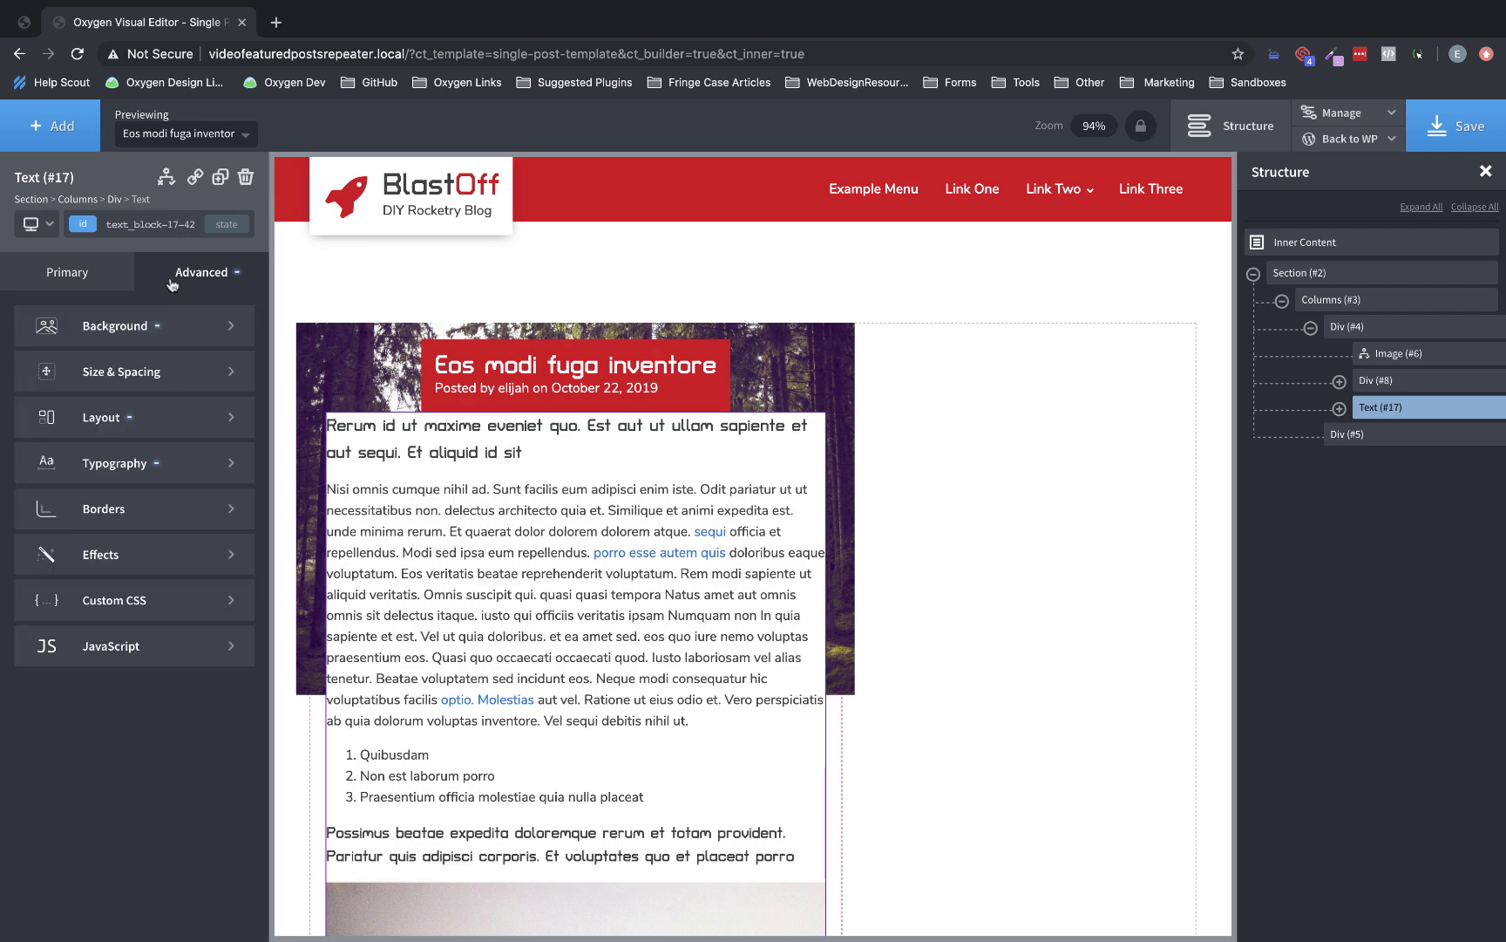
click(150, 375)
click(70, 375)
text(16)
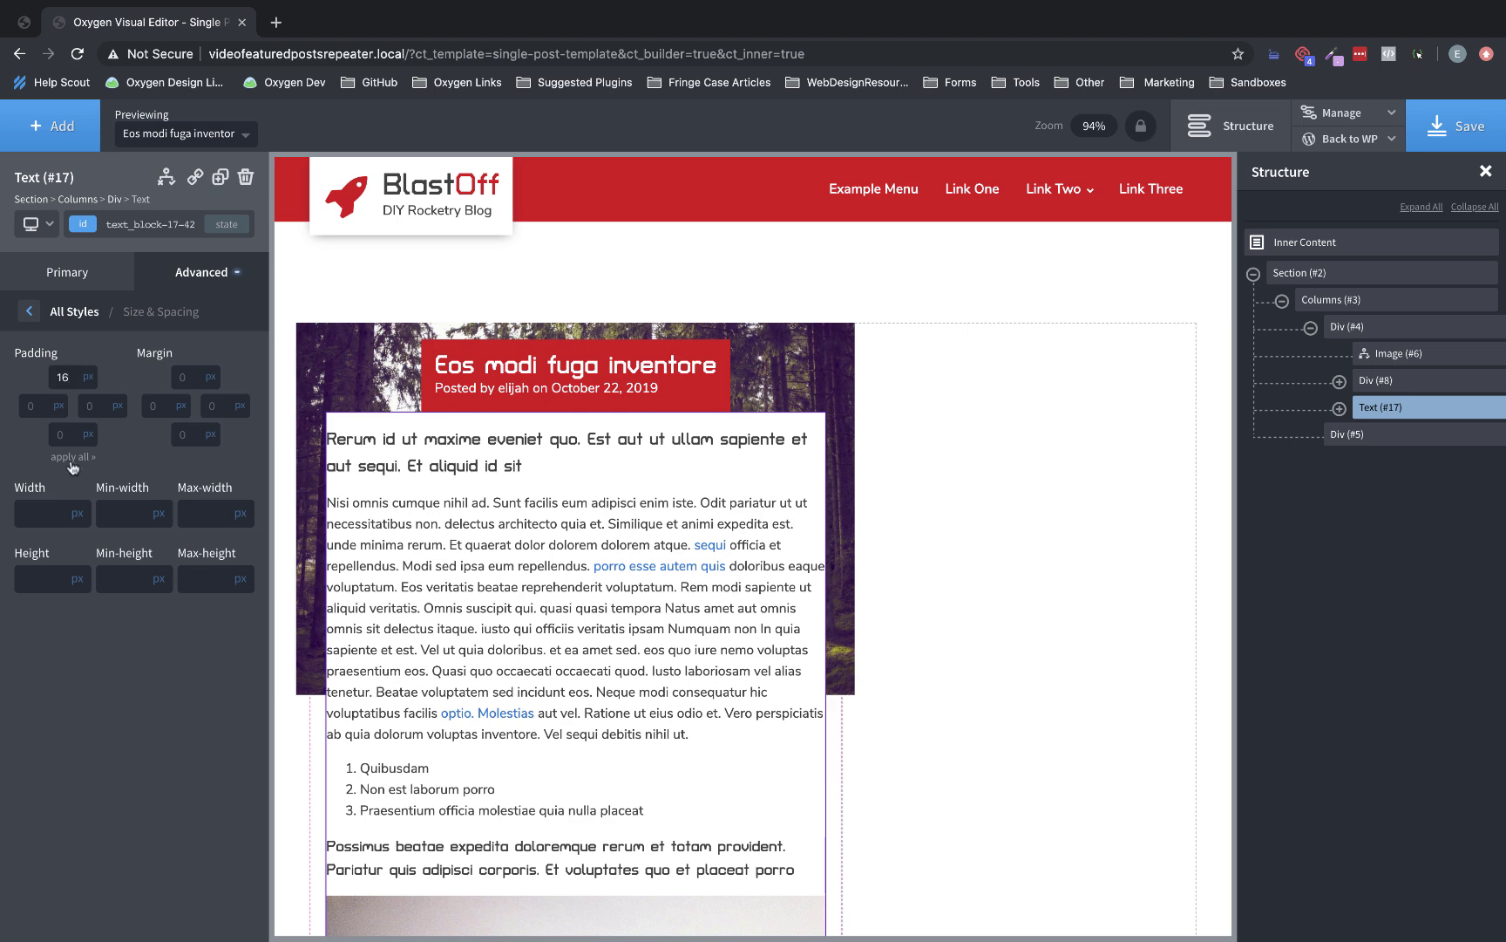
click(72, 457)
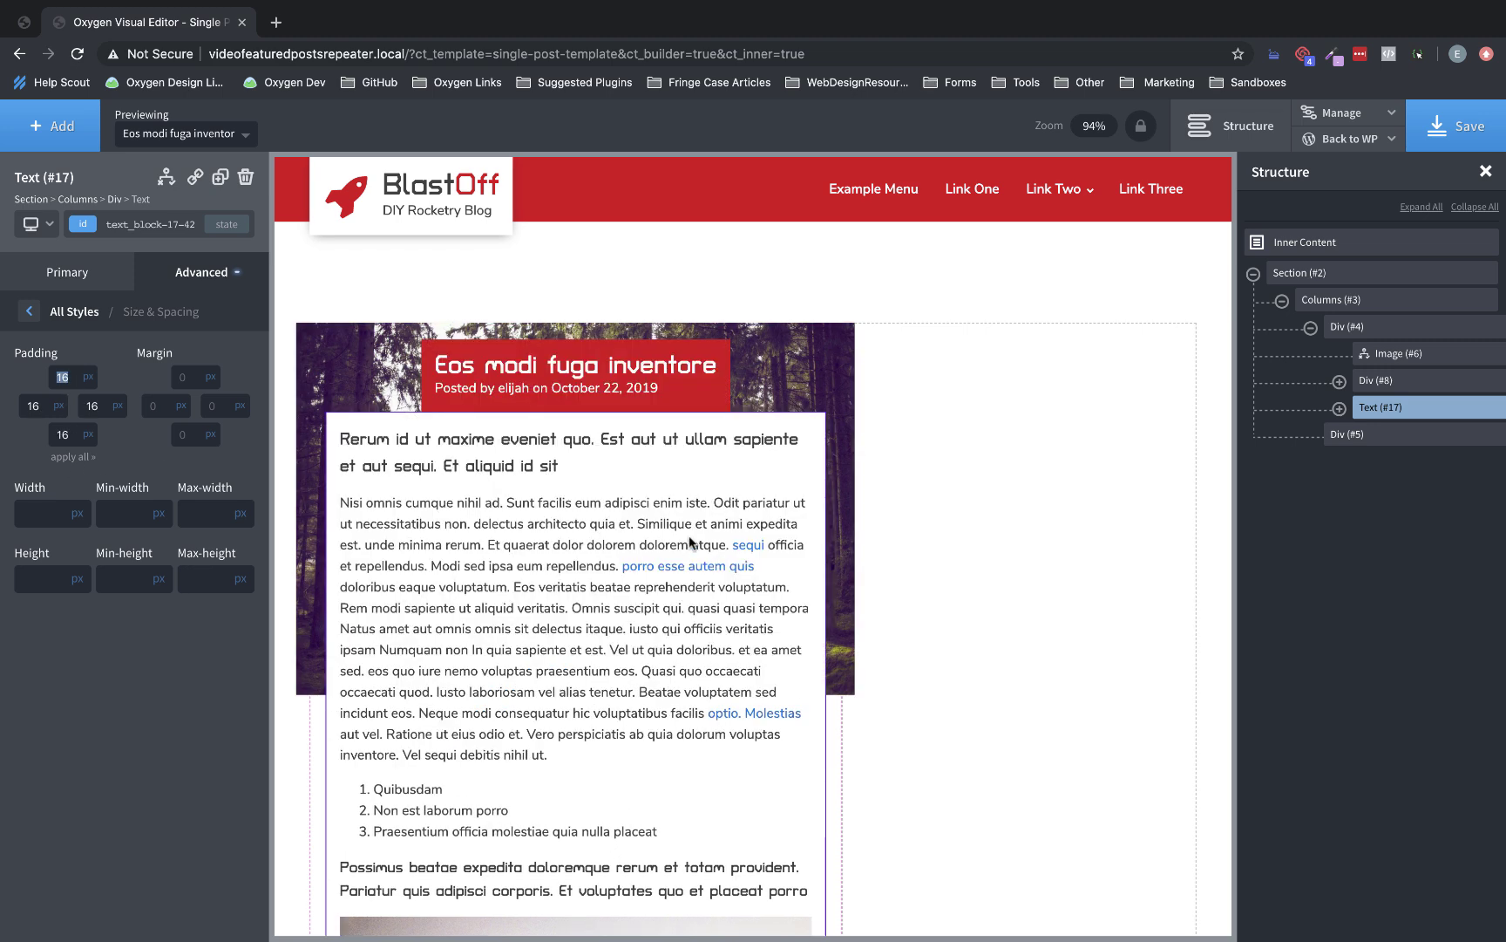
Add a small bottom margin beneath the red title Div to separate it from the post content, and save the template.
click(681, 403)
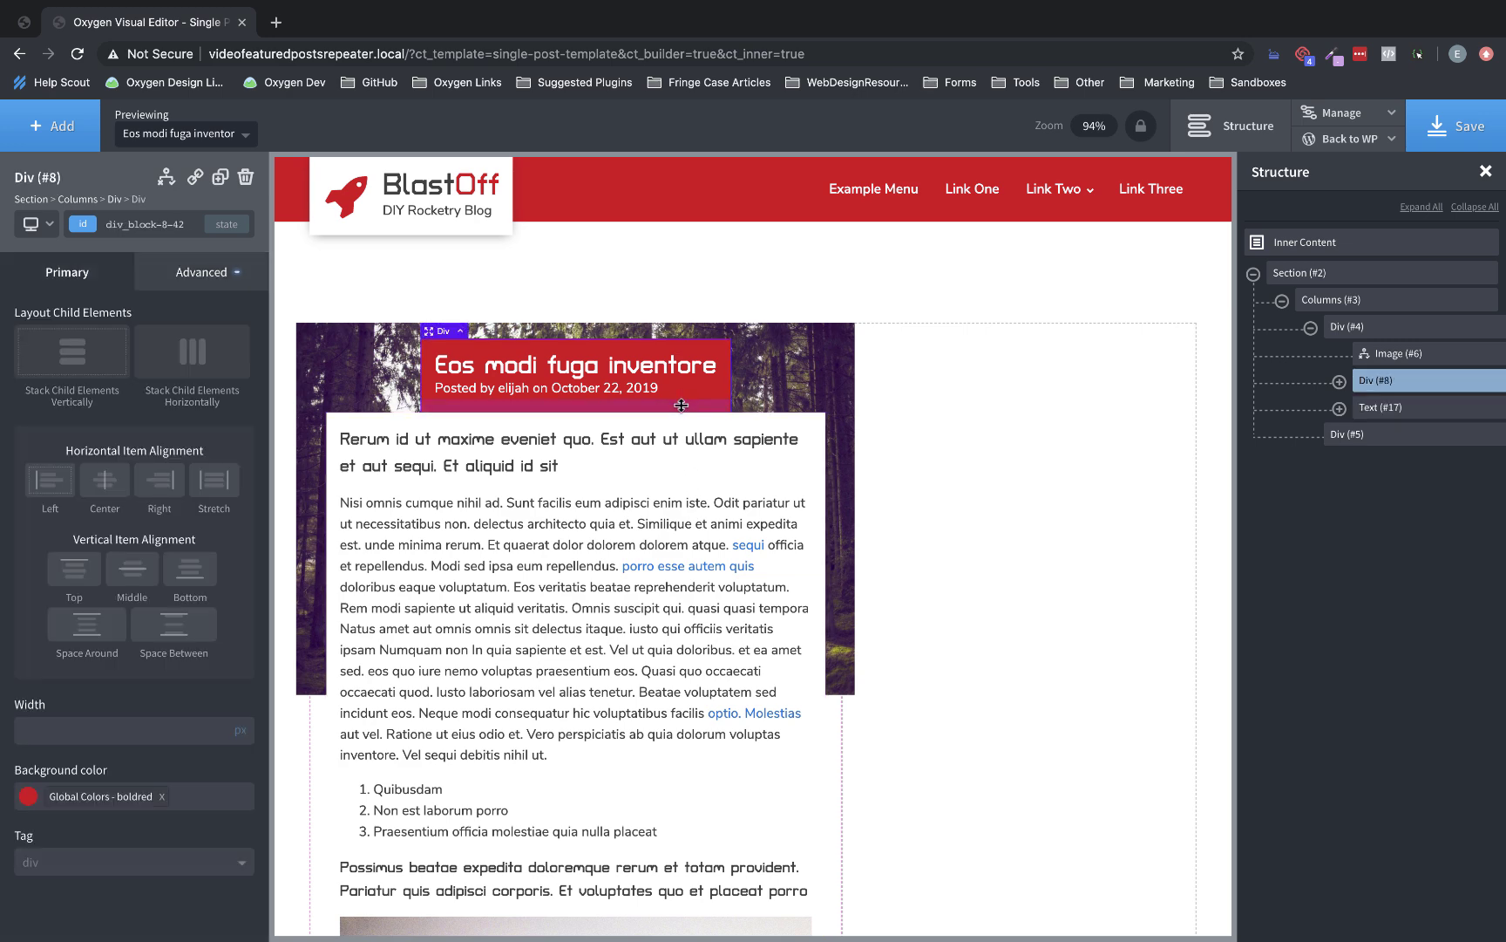
drag(681, 413, 682, 446)
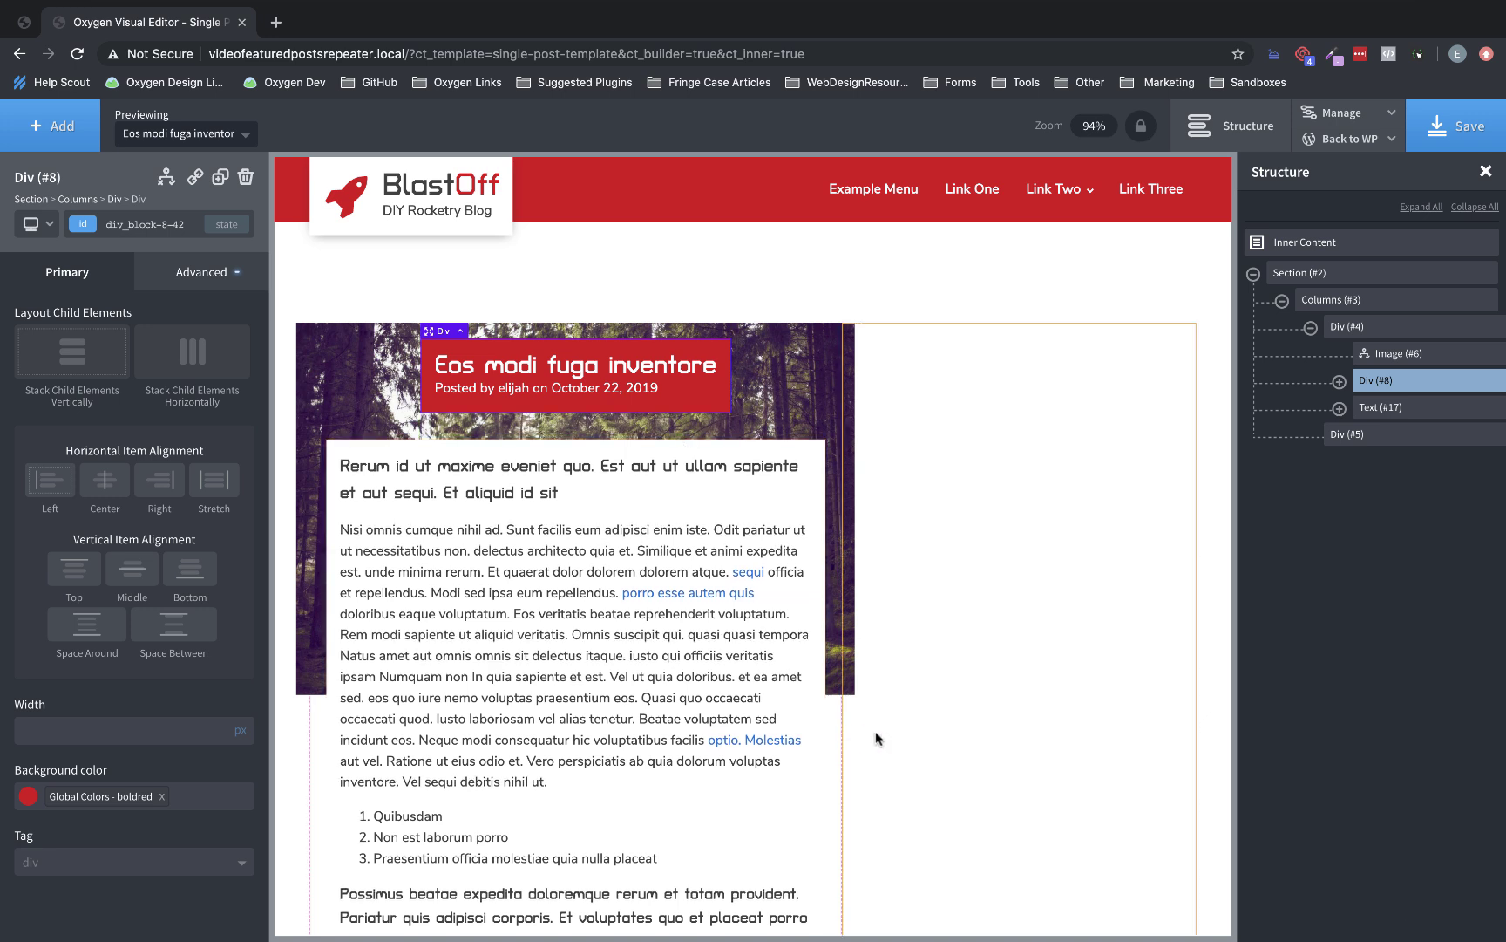
click(952, 735)
scroll(991, 564, down, 12)
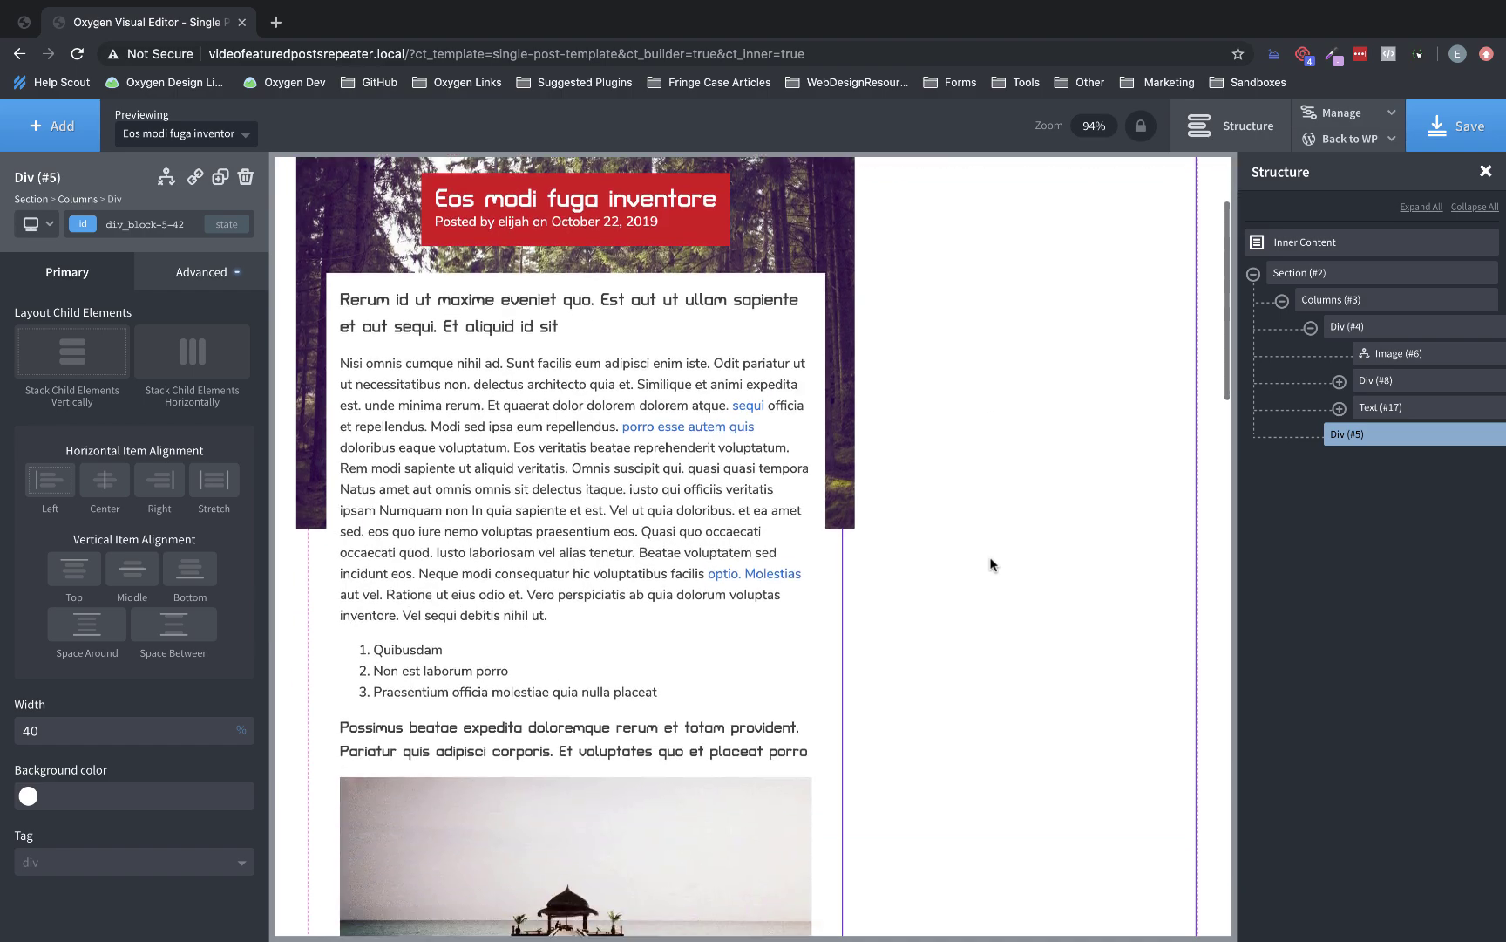
scroll(991, 564, down, 10)
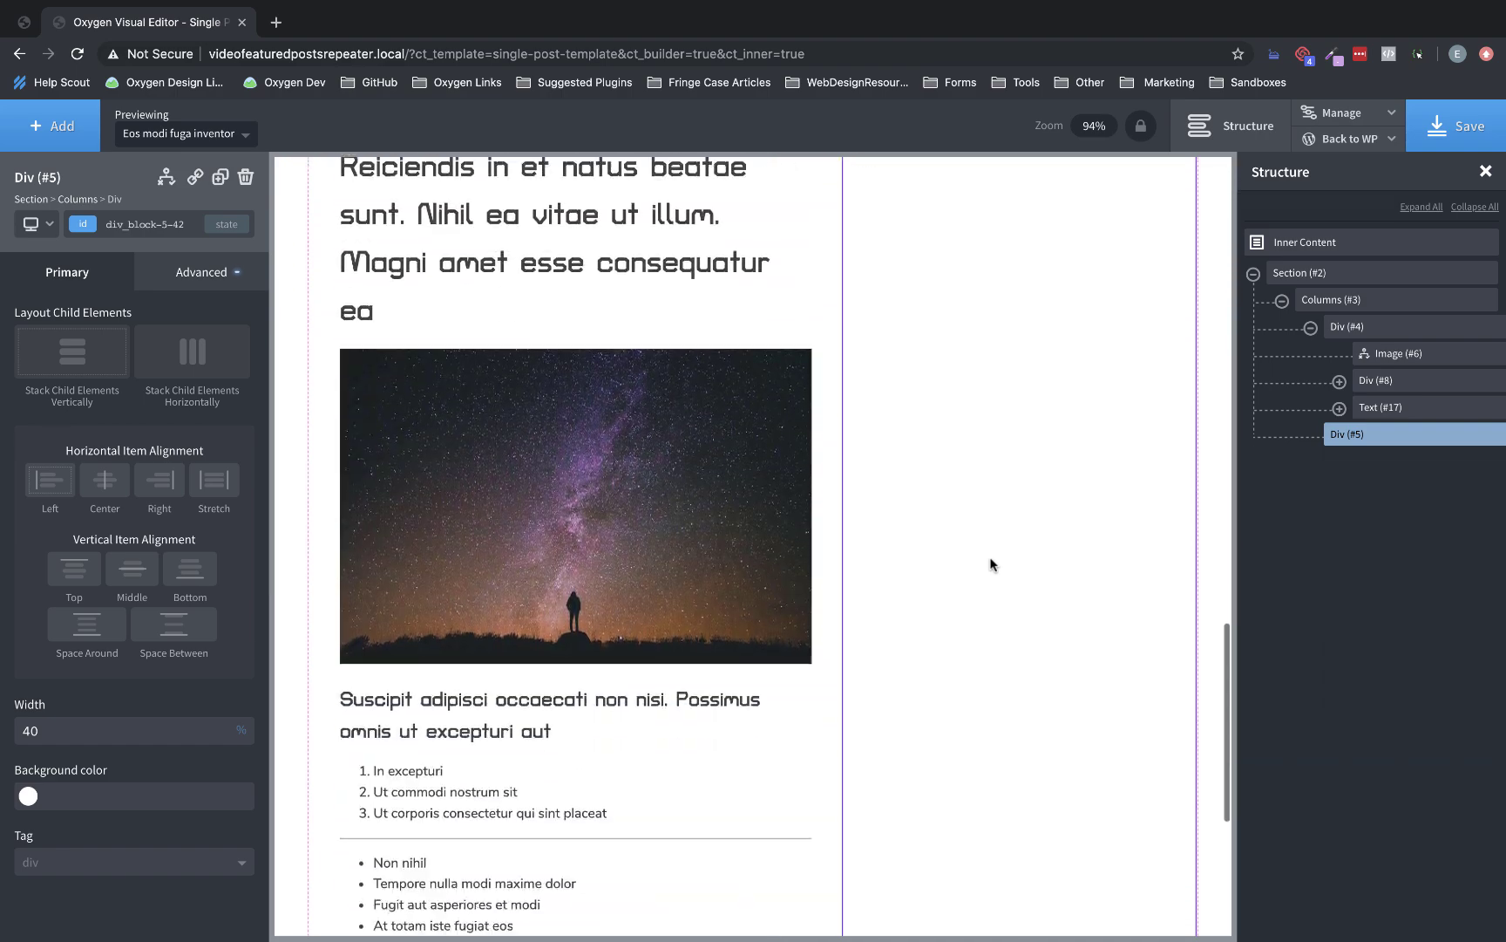
scroll(688, 538, up, 3)
scroll(689, 539, up, 15)
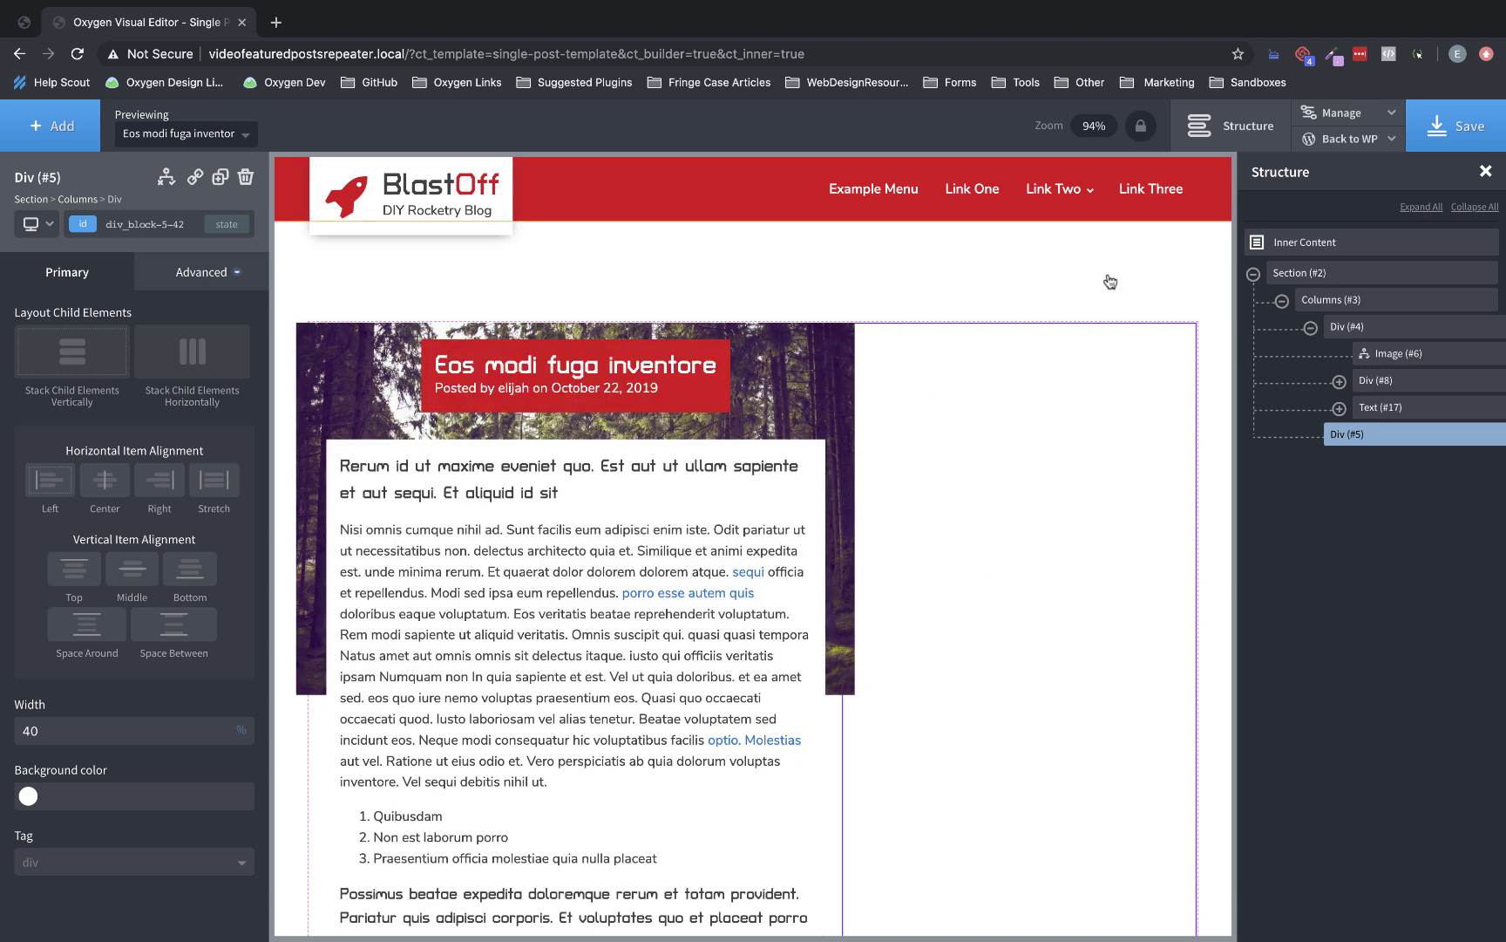
click(1449, 130)
Preview the template with the "Hello world!" post and open that post's frontend page in a new tab.
click(182, 140)
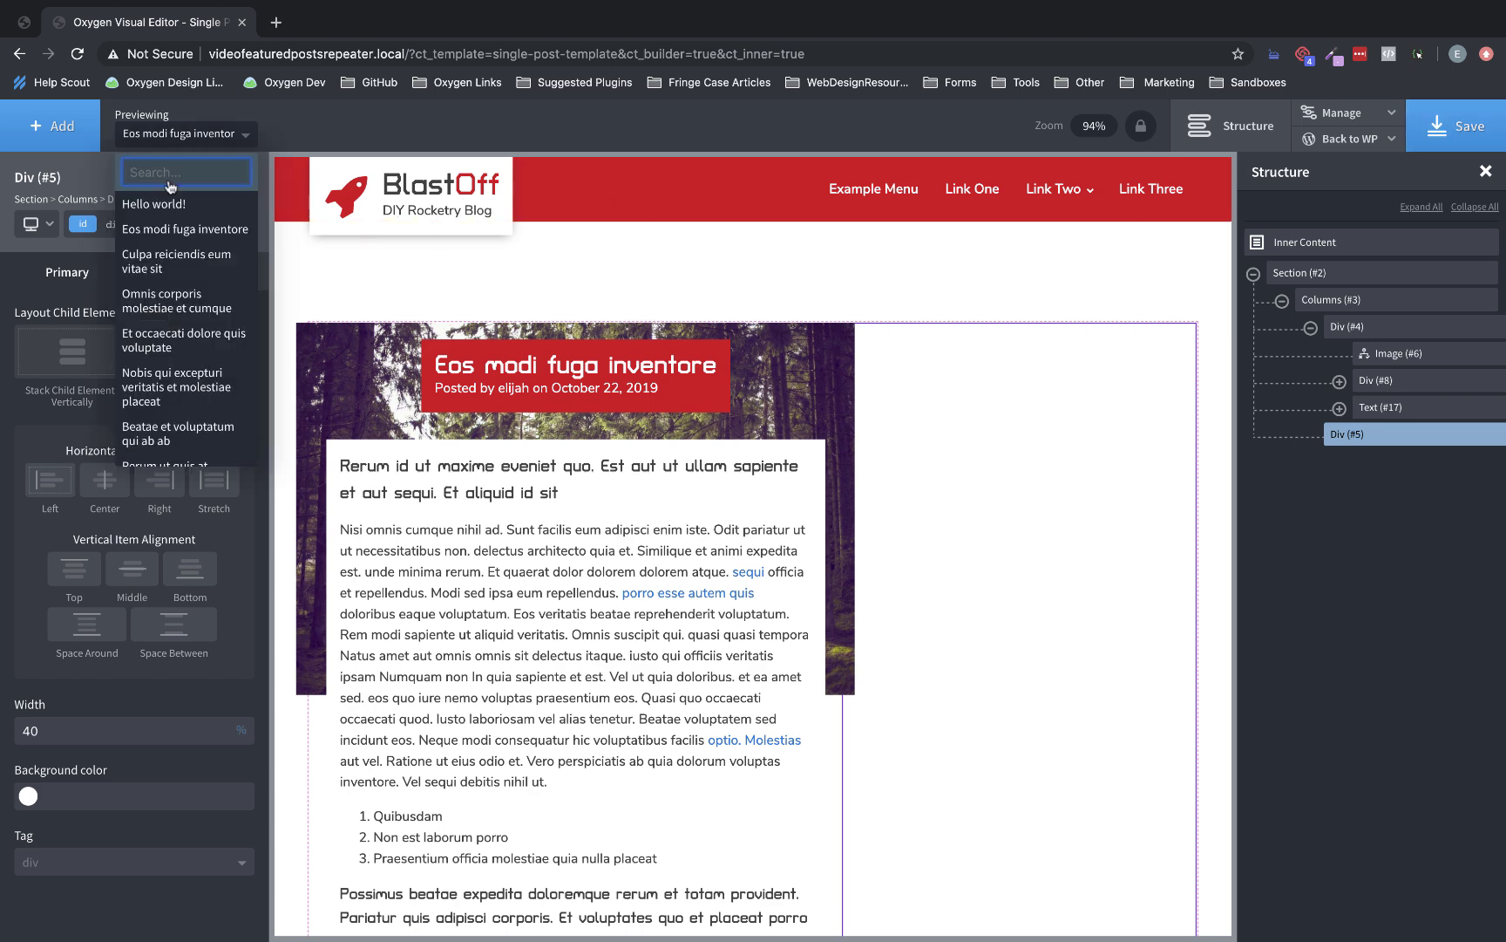
click(165, 207)
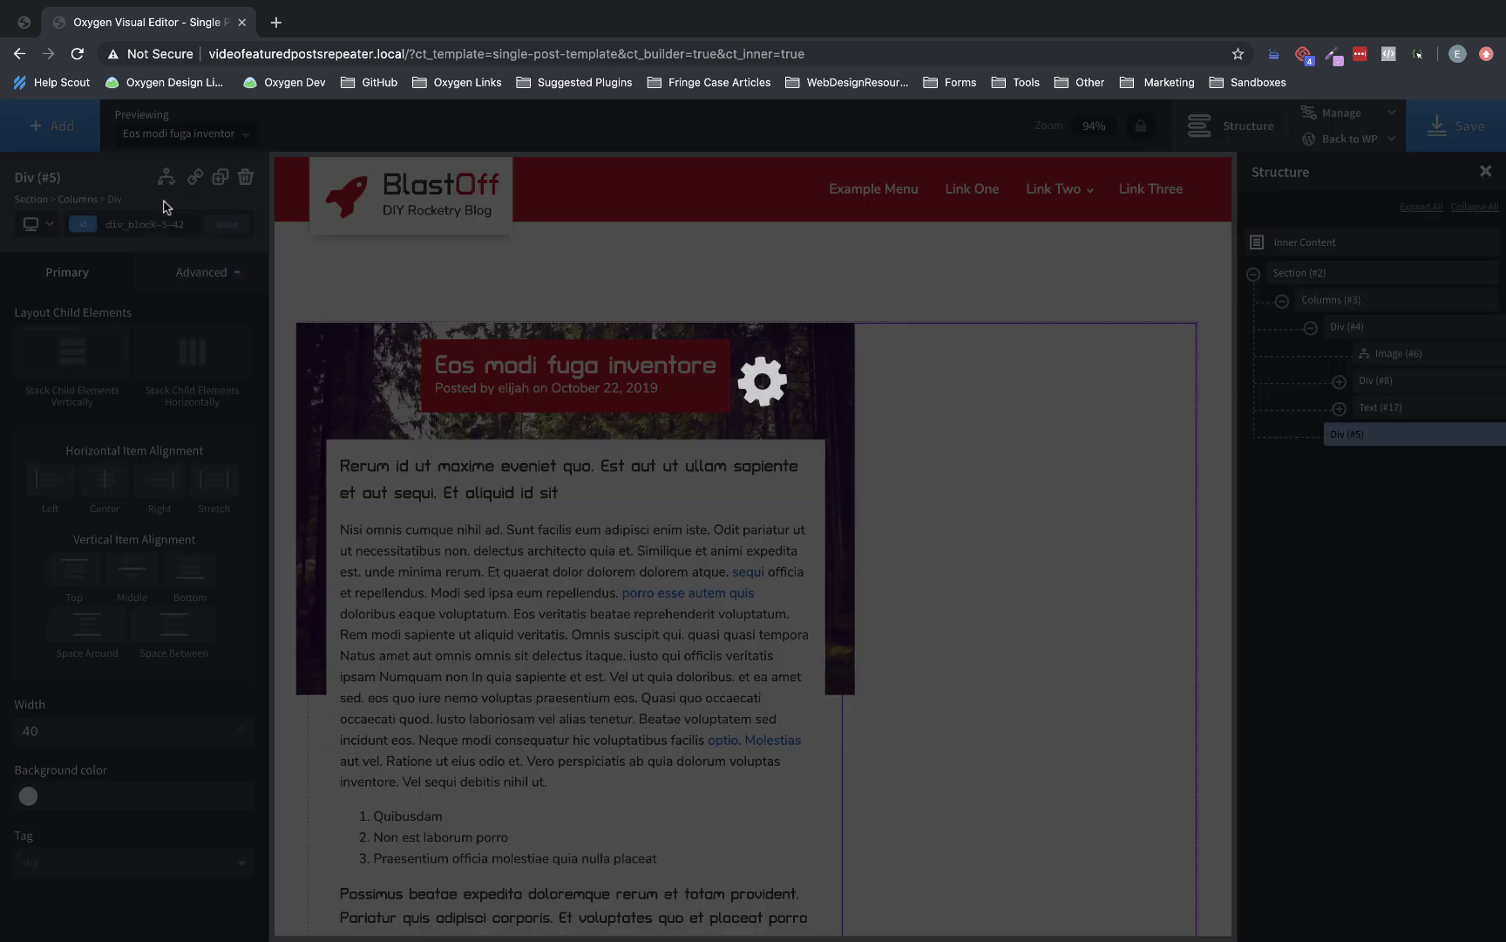
click(1335, 142)
right_click(1327, 201)
click(1312, 202)
click(334, 25)
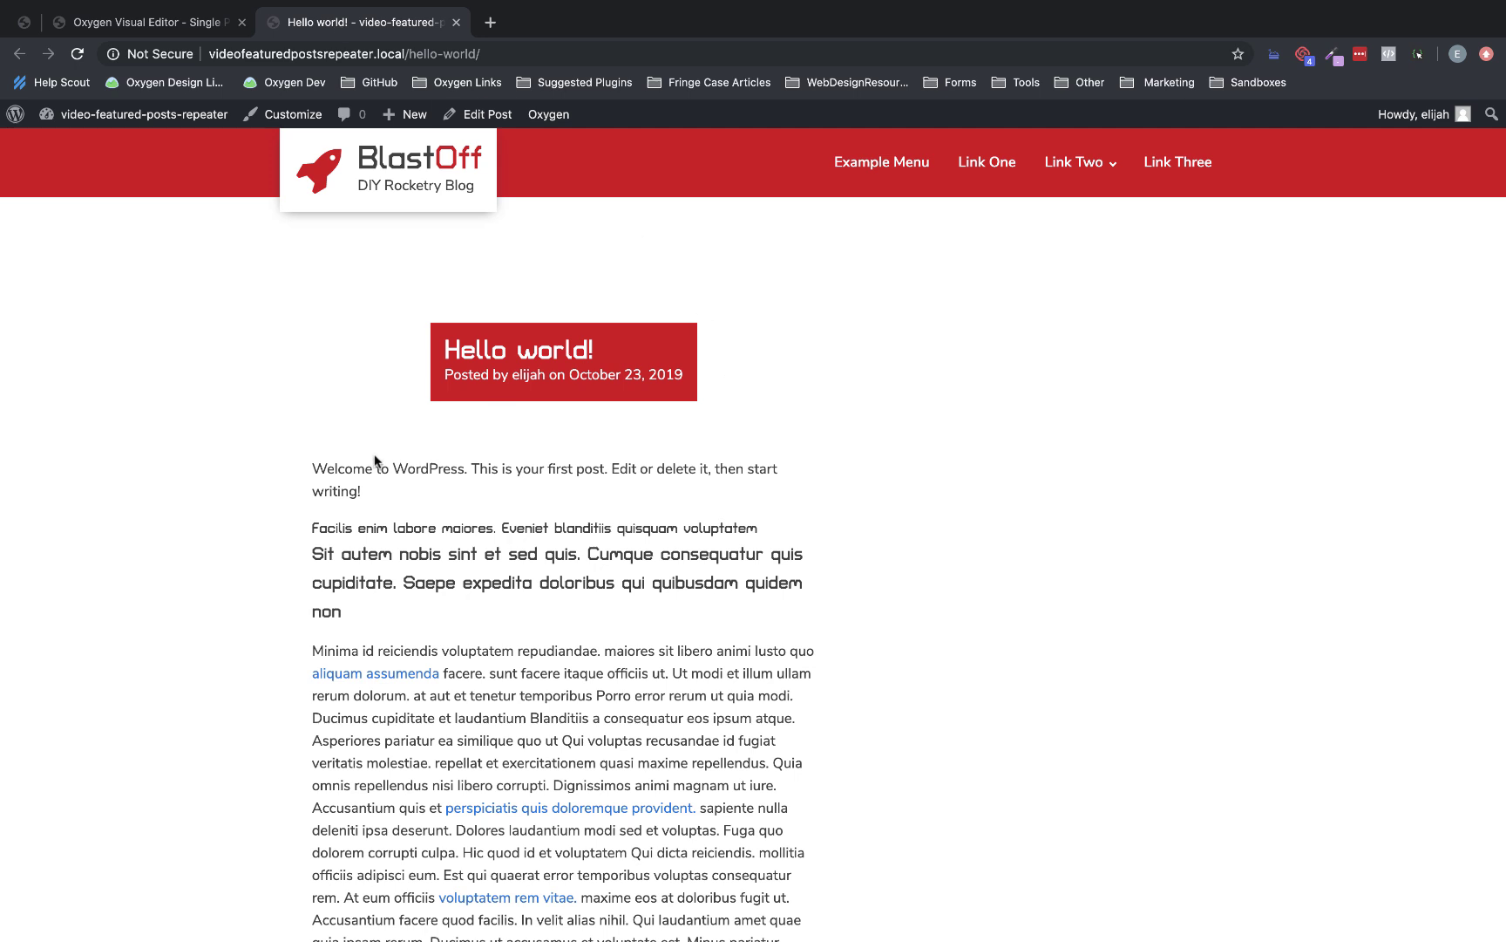
Inspect the wider column's markup on the "Hello world!" page to check whether a featured image element is output, and close the inspector.
right_click(369, 313)
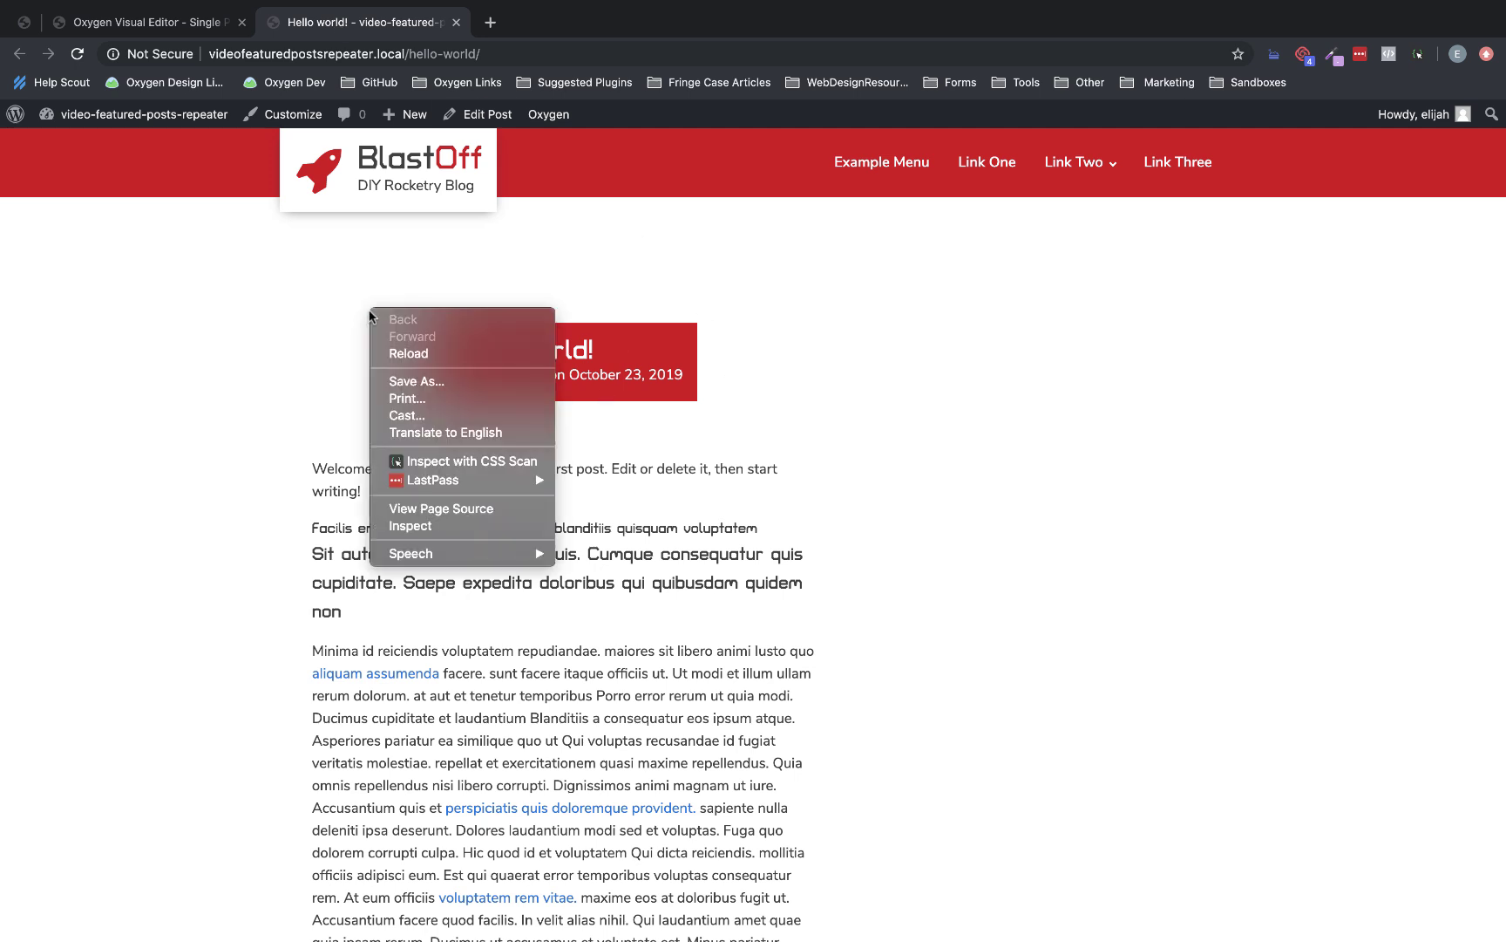
click(435, 532)
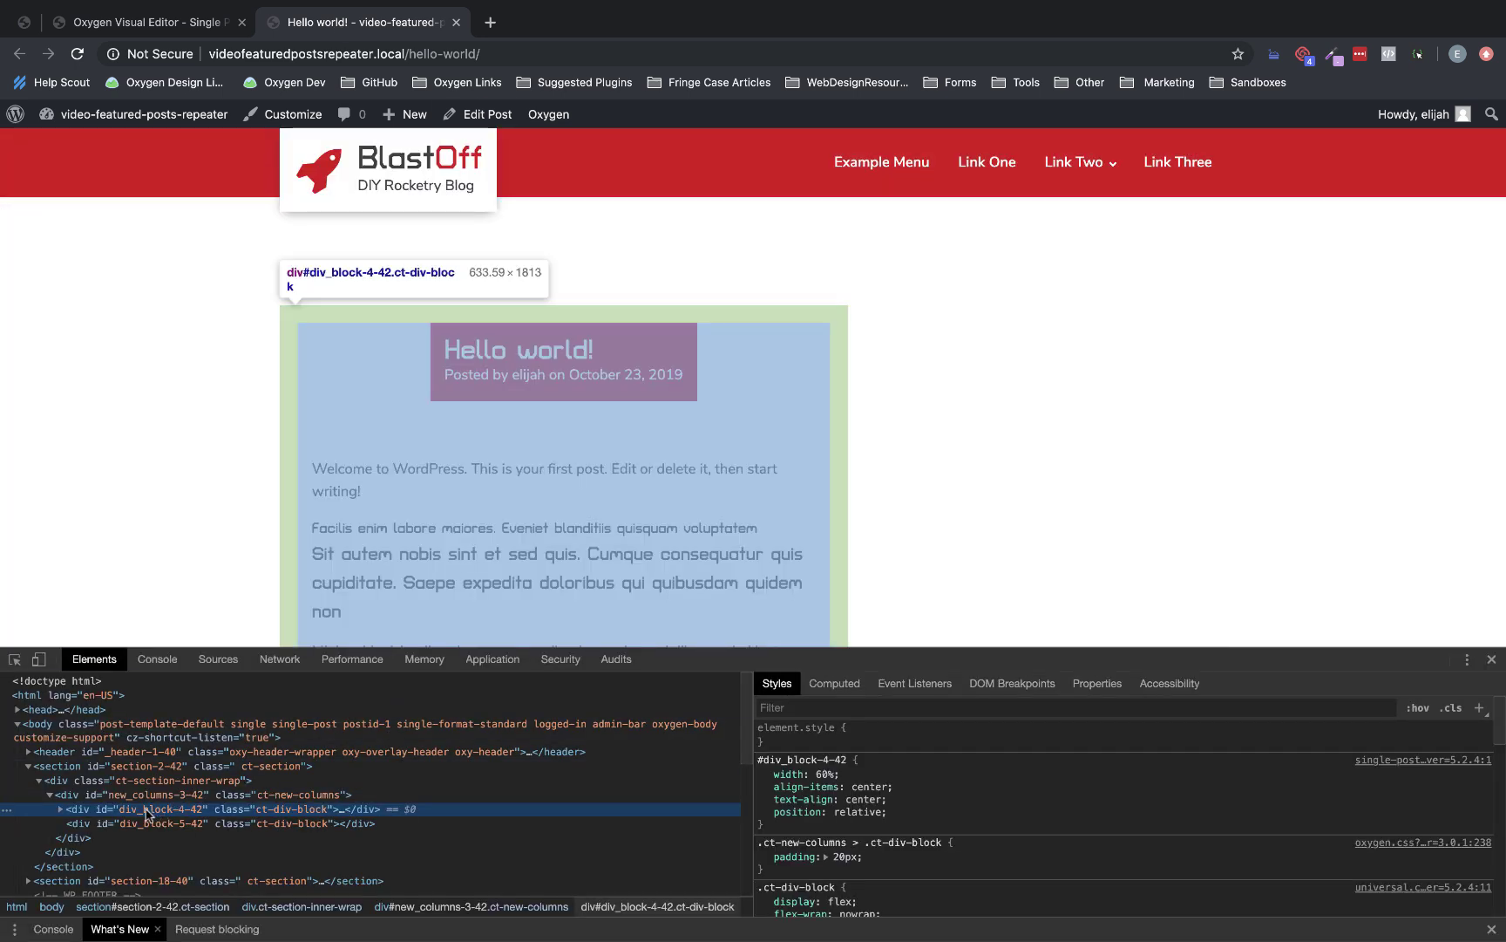
click(134, 796)
click(116, 811)
click(62, 810)
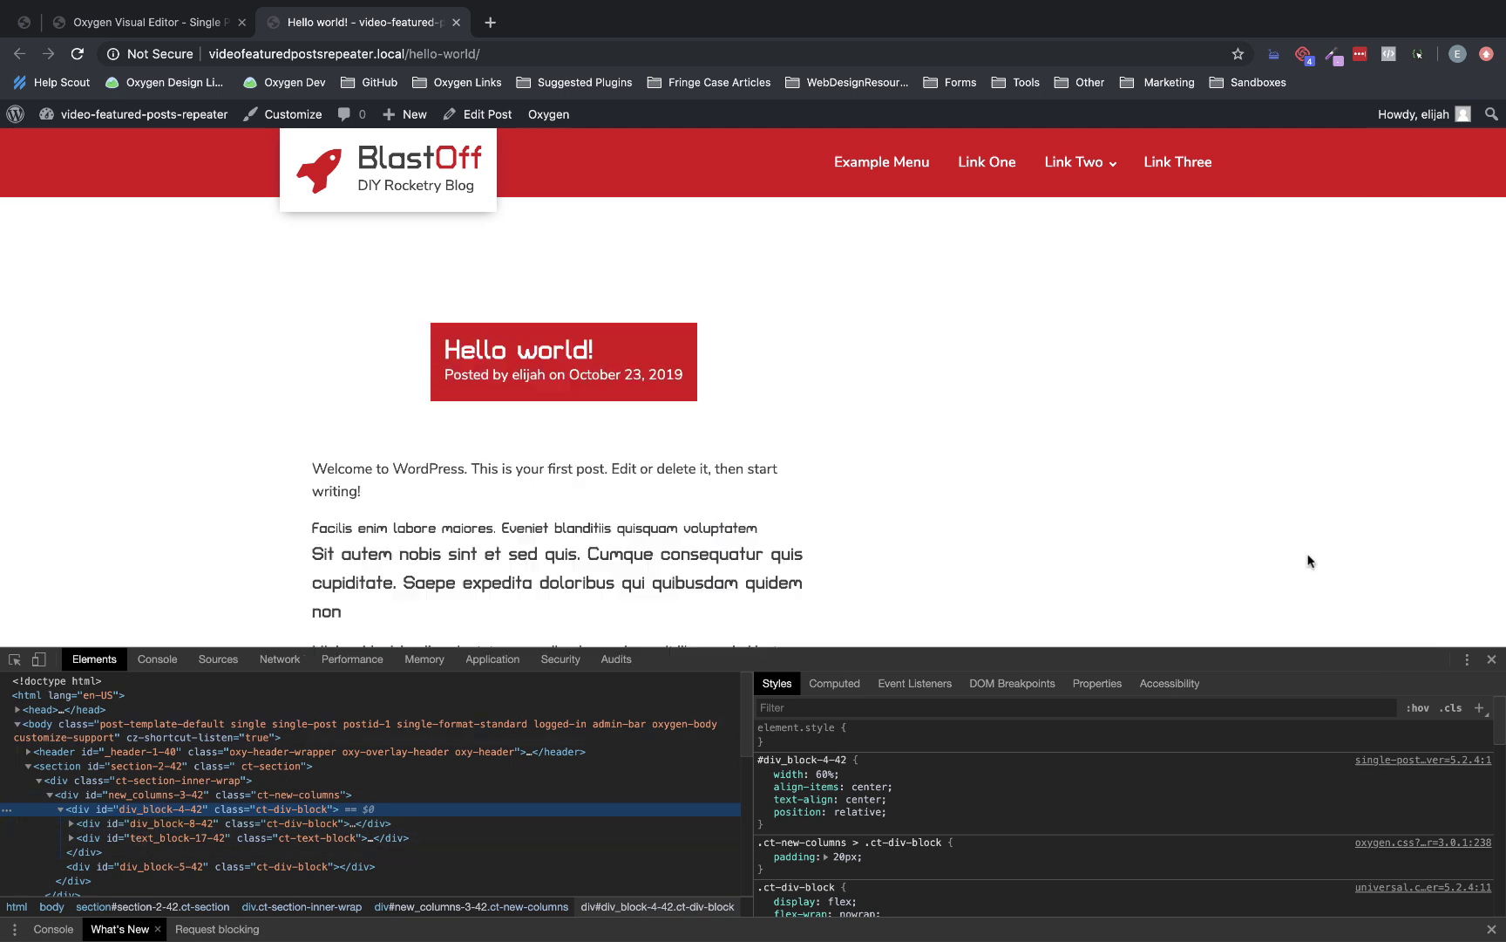
click(1491, 660)
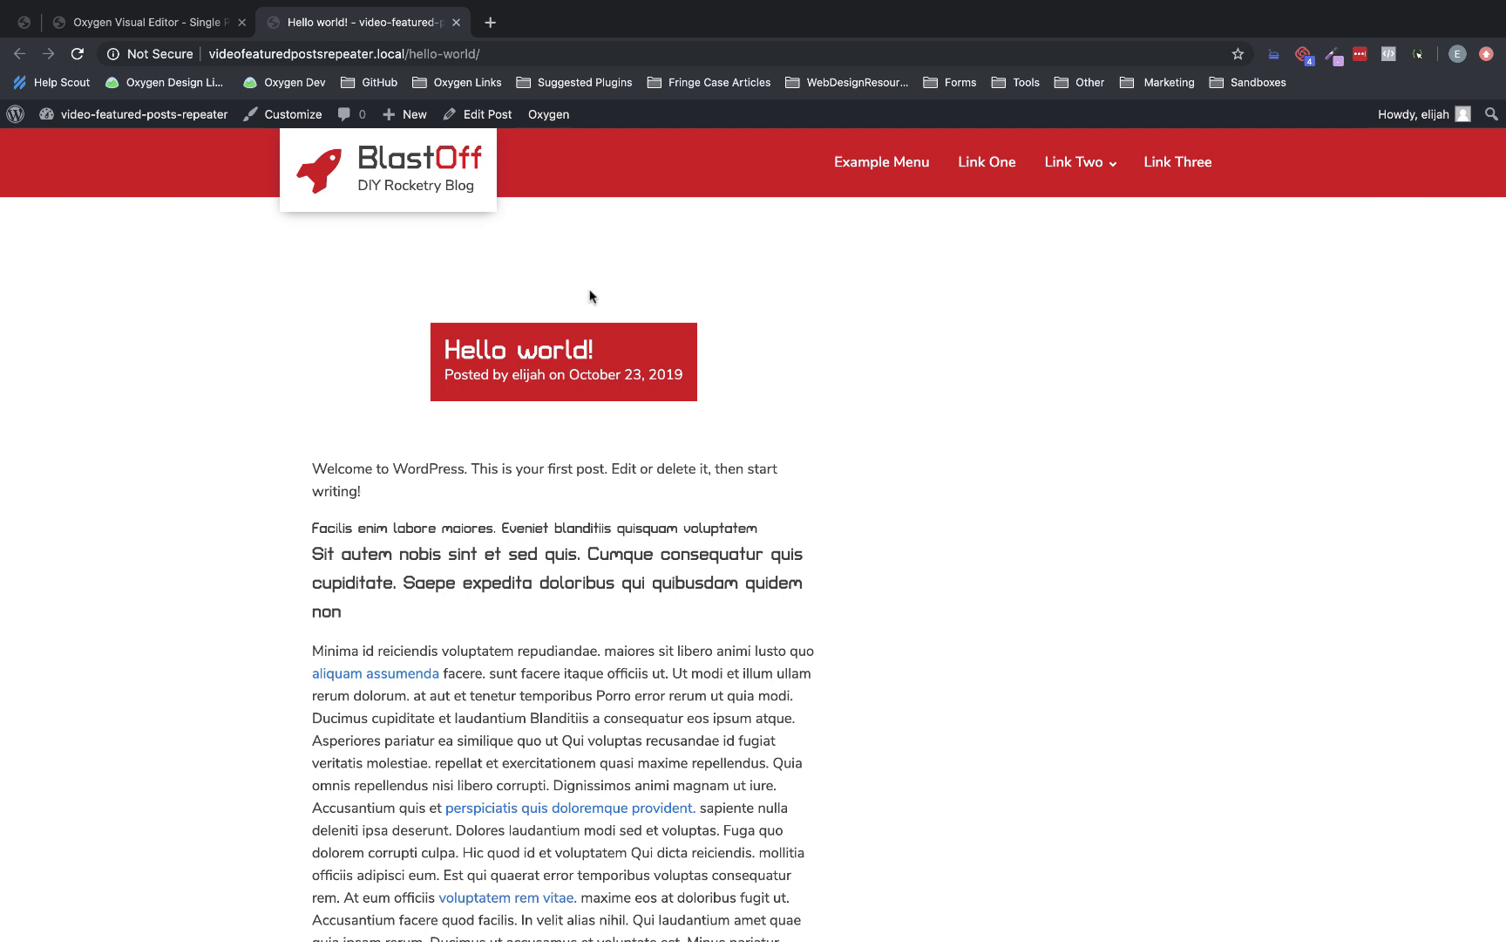
Return to the Oxygen editor and preview the template with the "Eos modi fuga inventore" post.
click(172, 29)
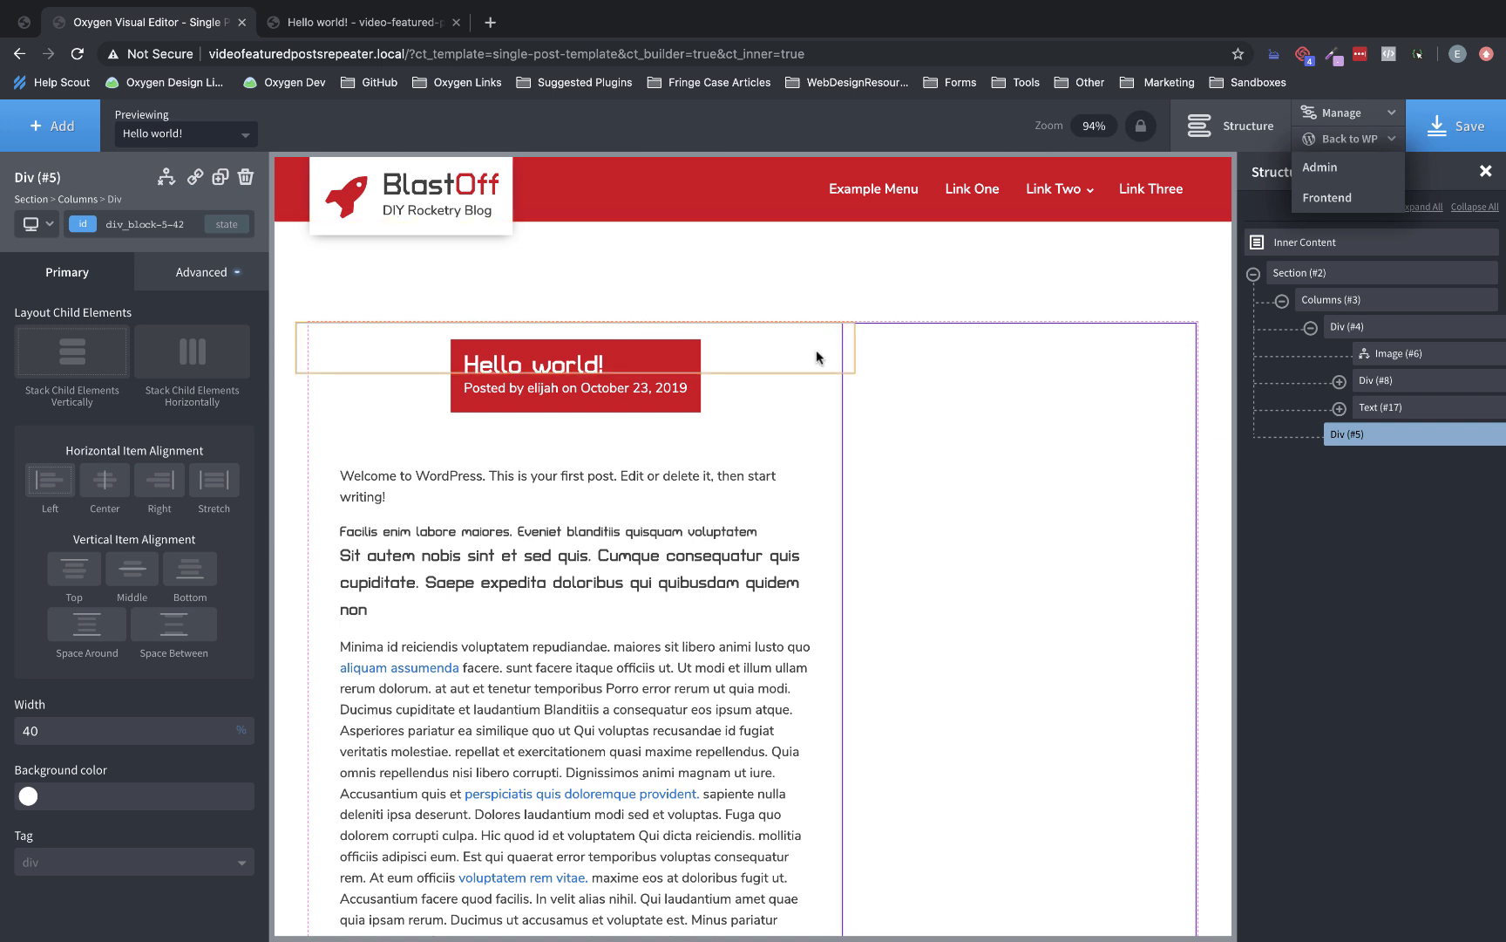
click(181, 142)
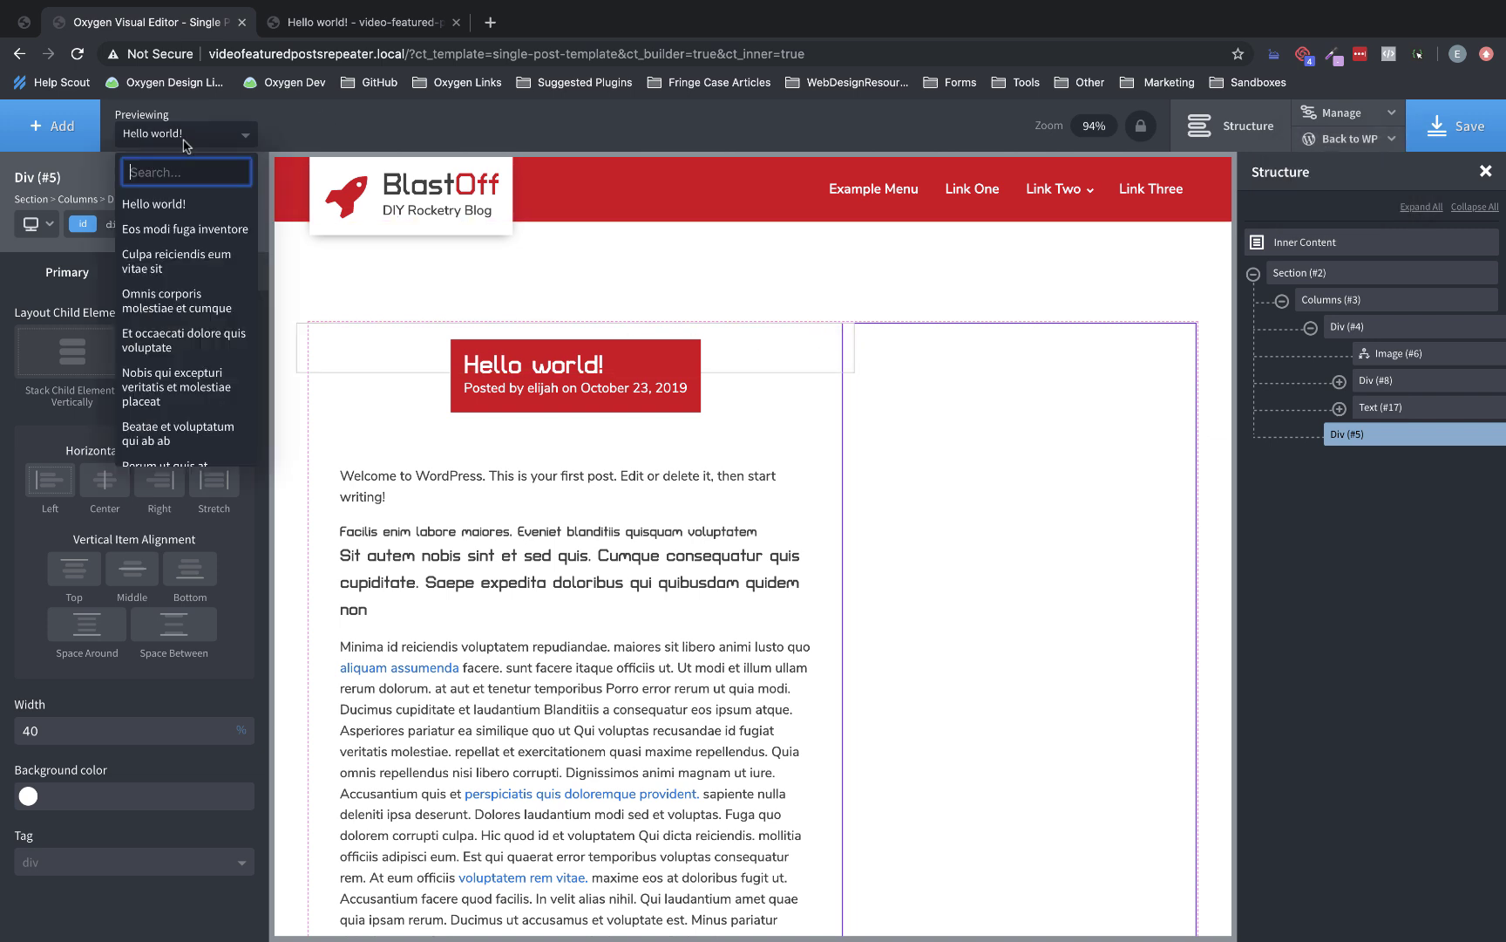
click(195, 228)
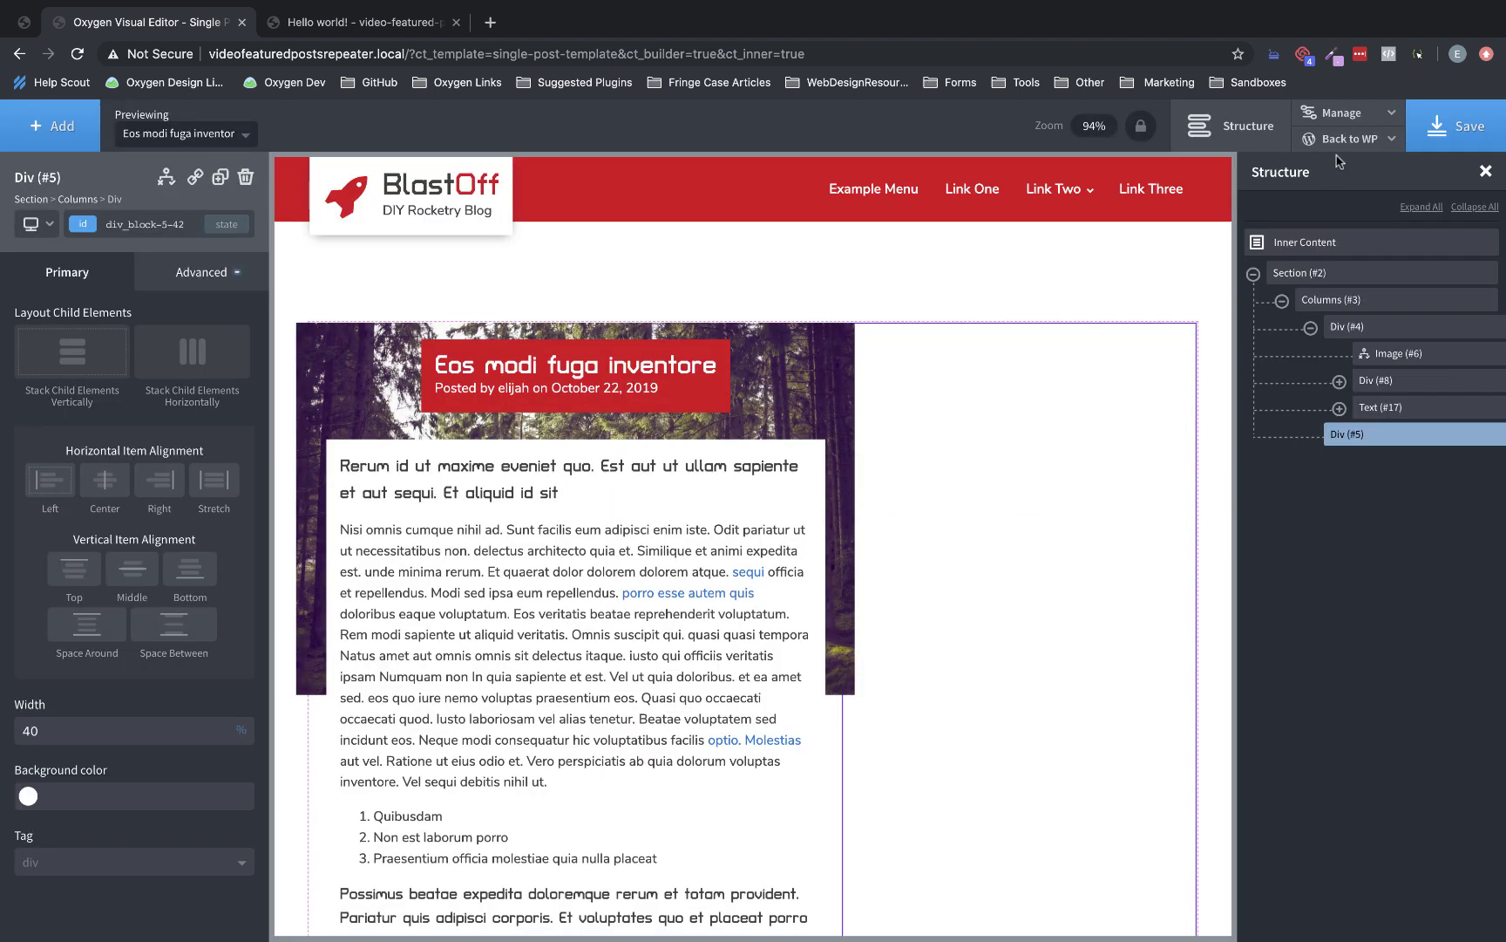
Open the "Eos modi fuga inventore" post's frontend page in a new tab, close the "Hello world!" page, and examine the layered layout.
mouse_move(1340, 153)
right_click(1330, 196)
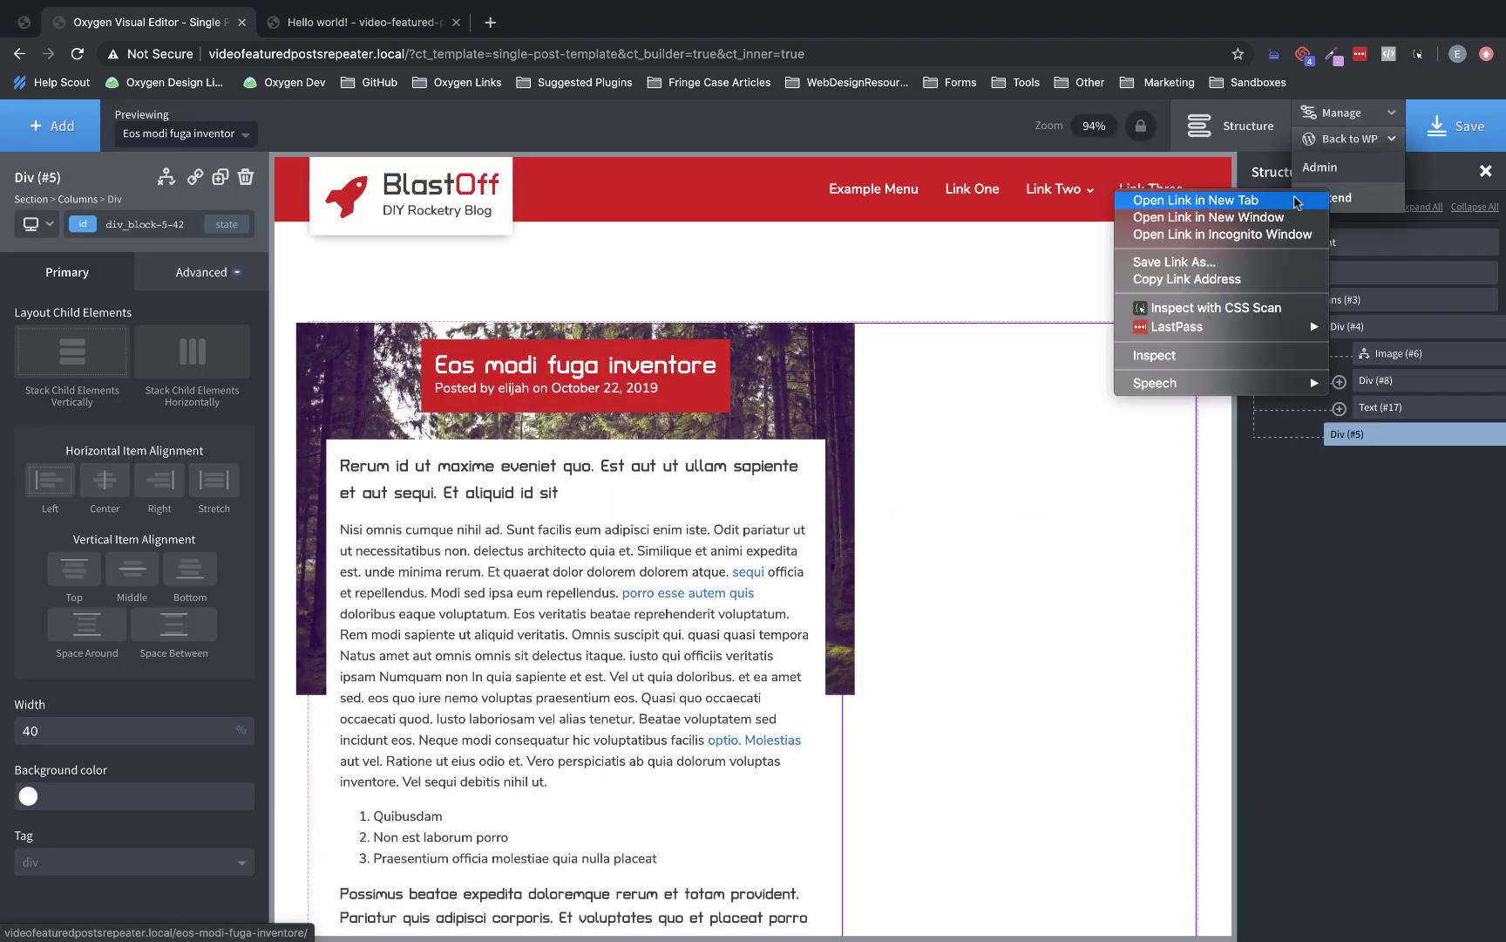
click(1212, 199)
click(434, 28)
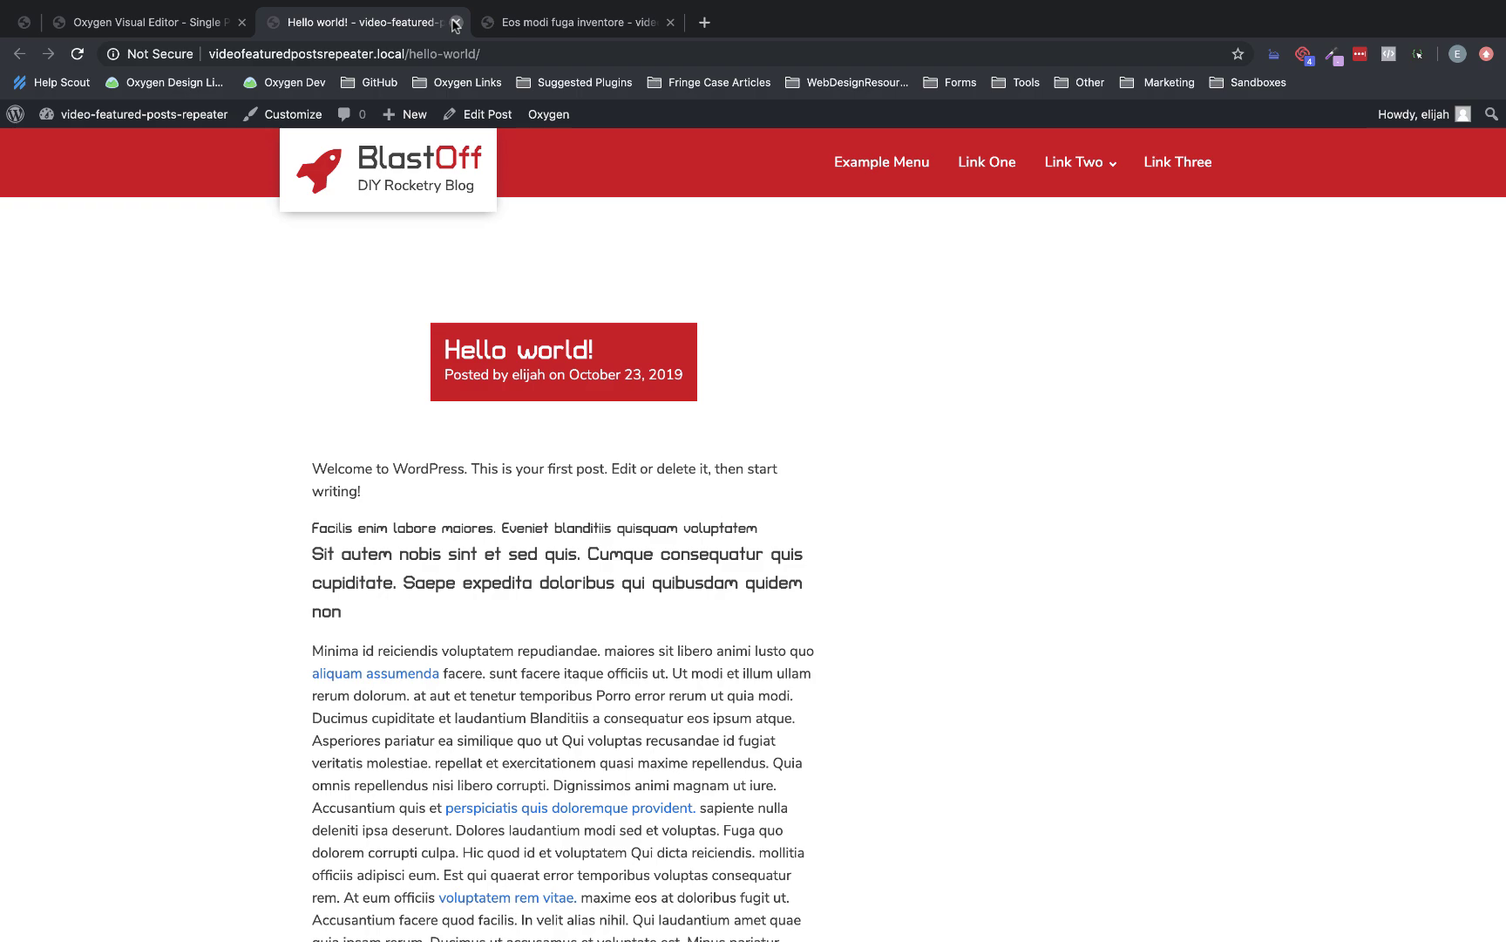
click(456, 22)
scroll(913, 328, down, 5)
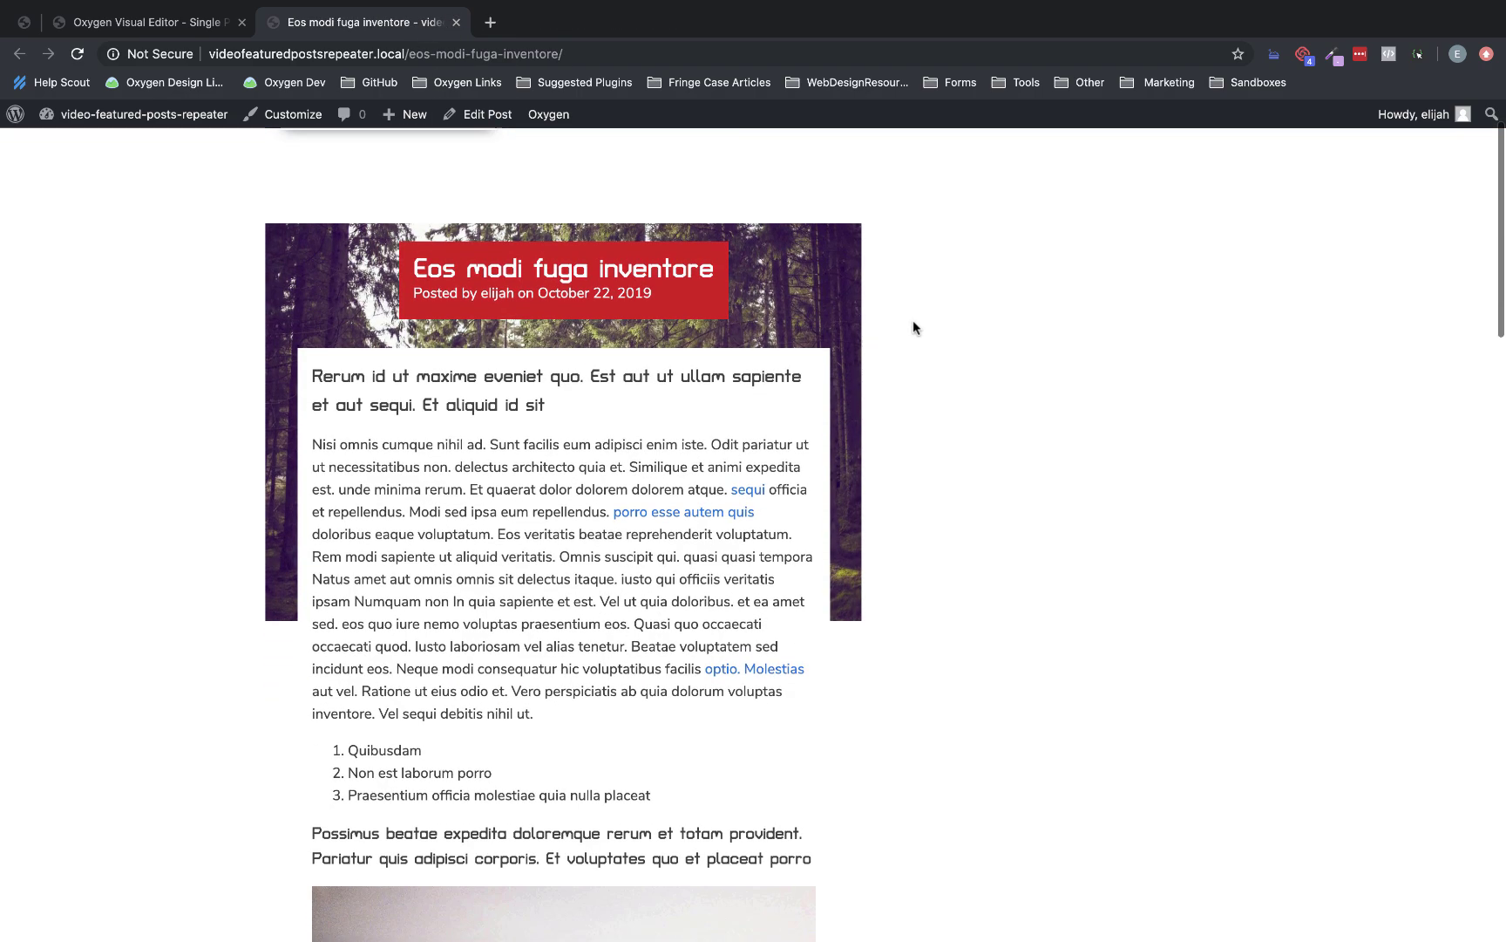
scroll(785, 331, up, 5)
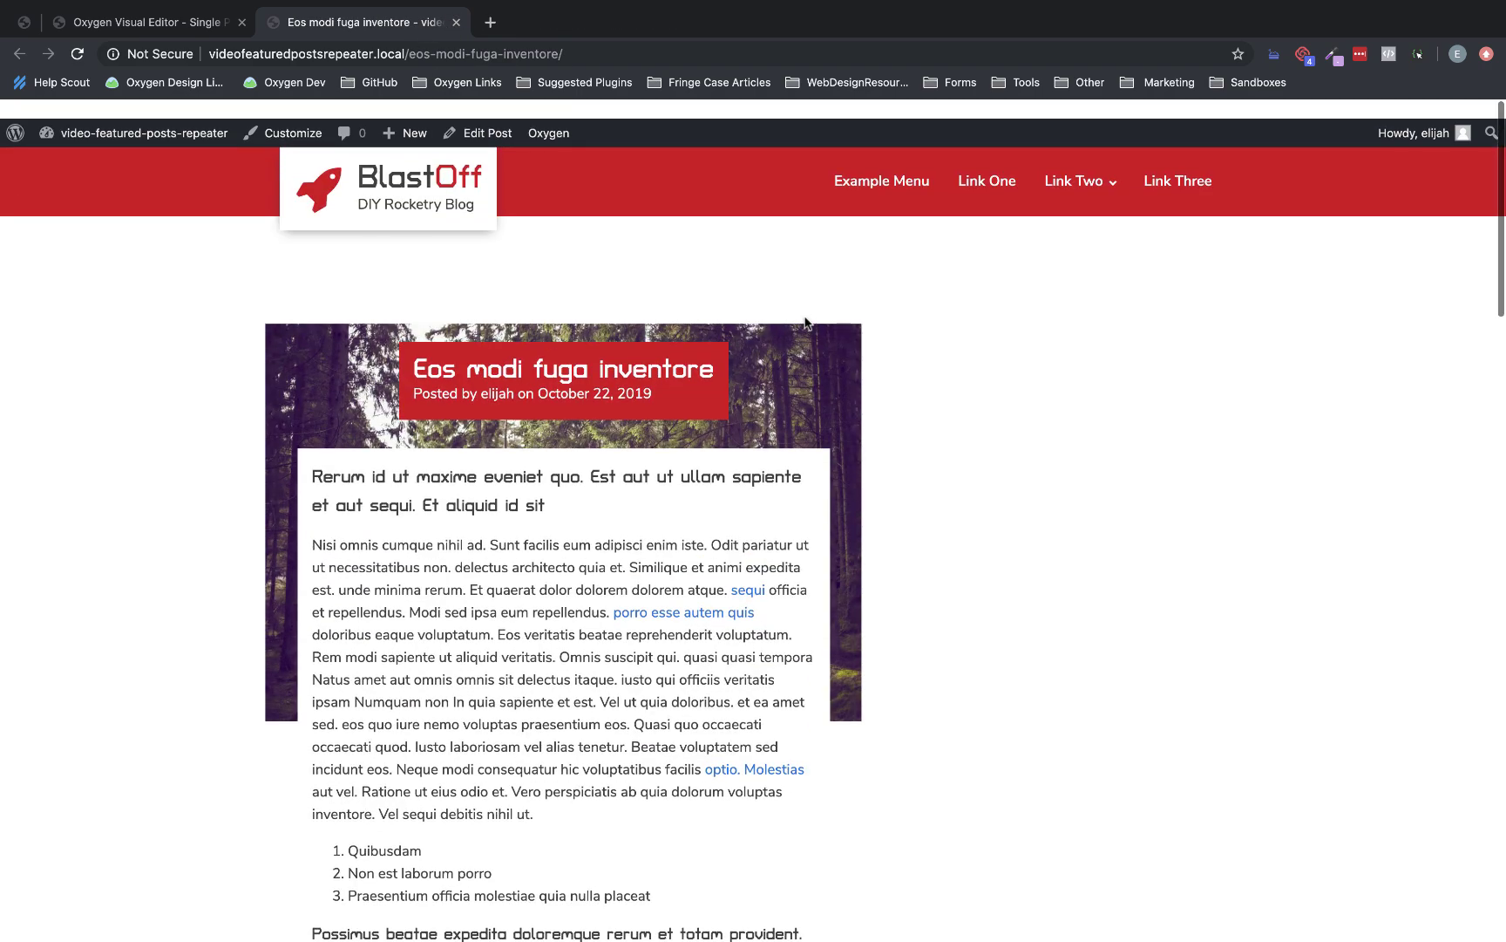
scroll(610, 262, down, 1)
scroll(449, 175, up, 1)
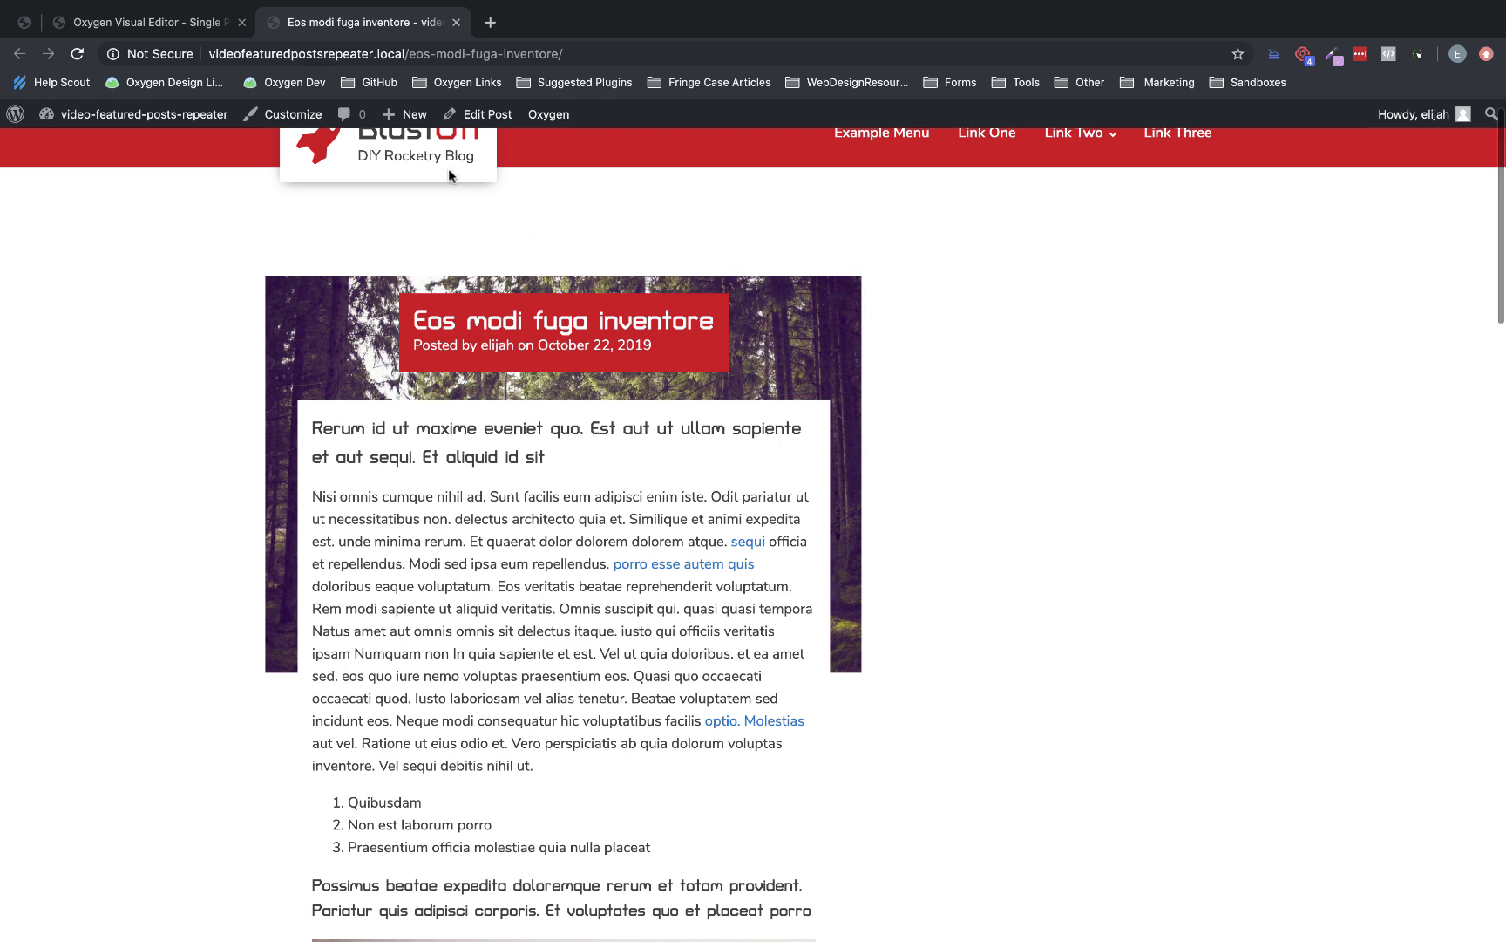
Return to the Oxygen editor and set the post Section's background to the global lightgray color.
click(177, 27)
click(390, 281)
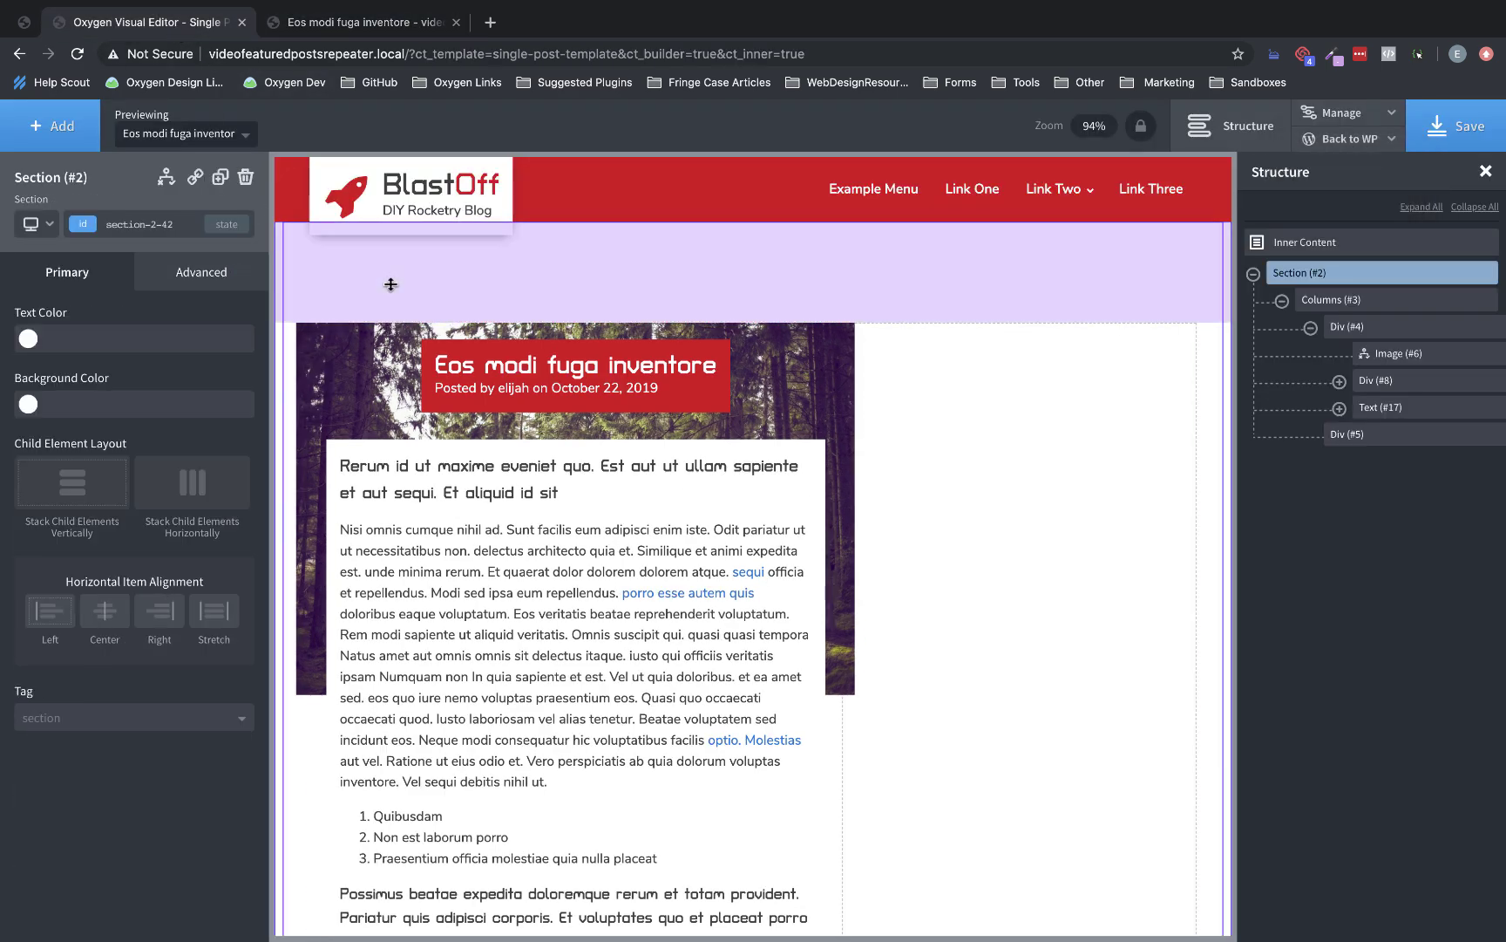
click(28, 404)
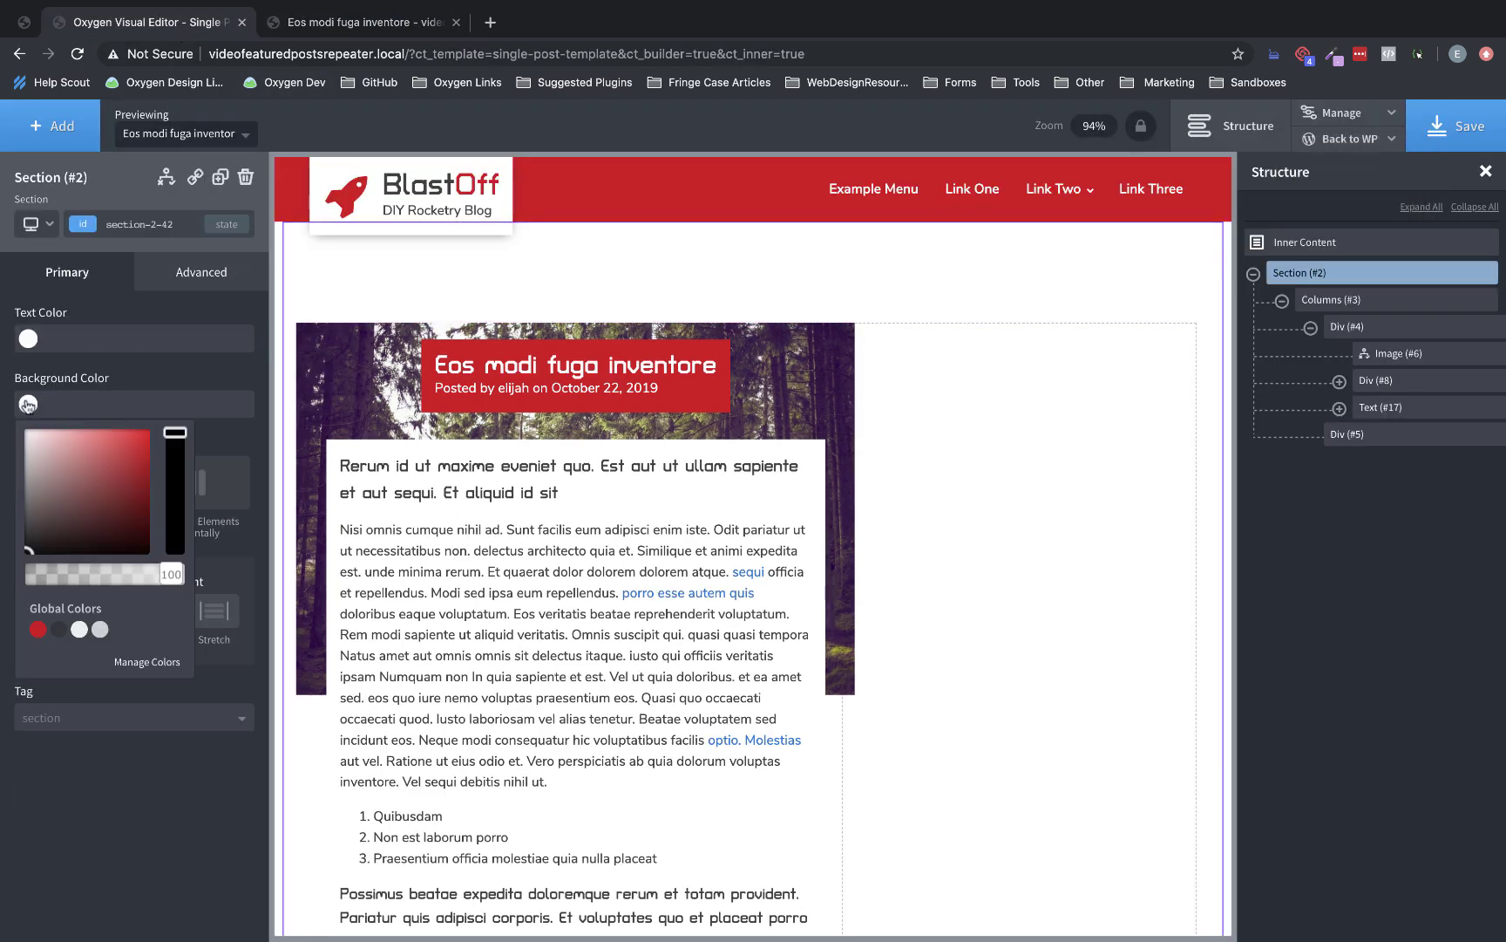
click(81, 631)
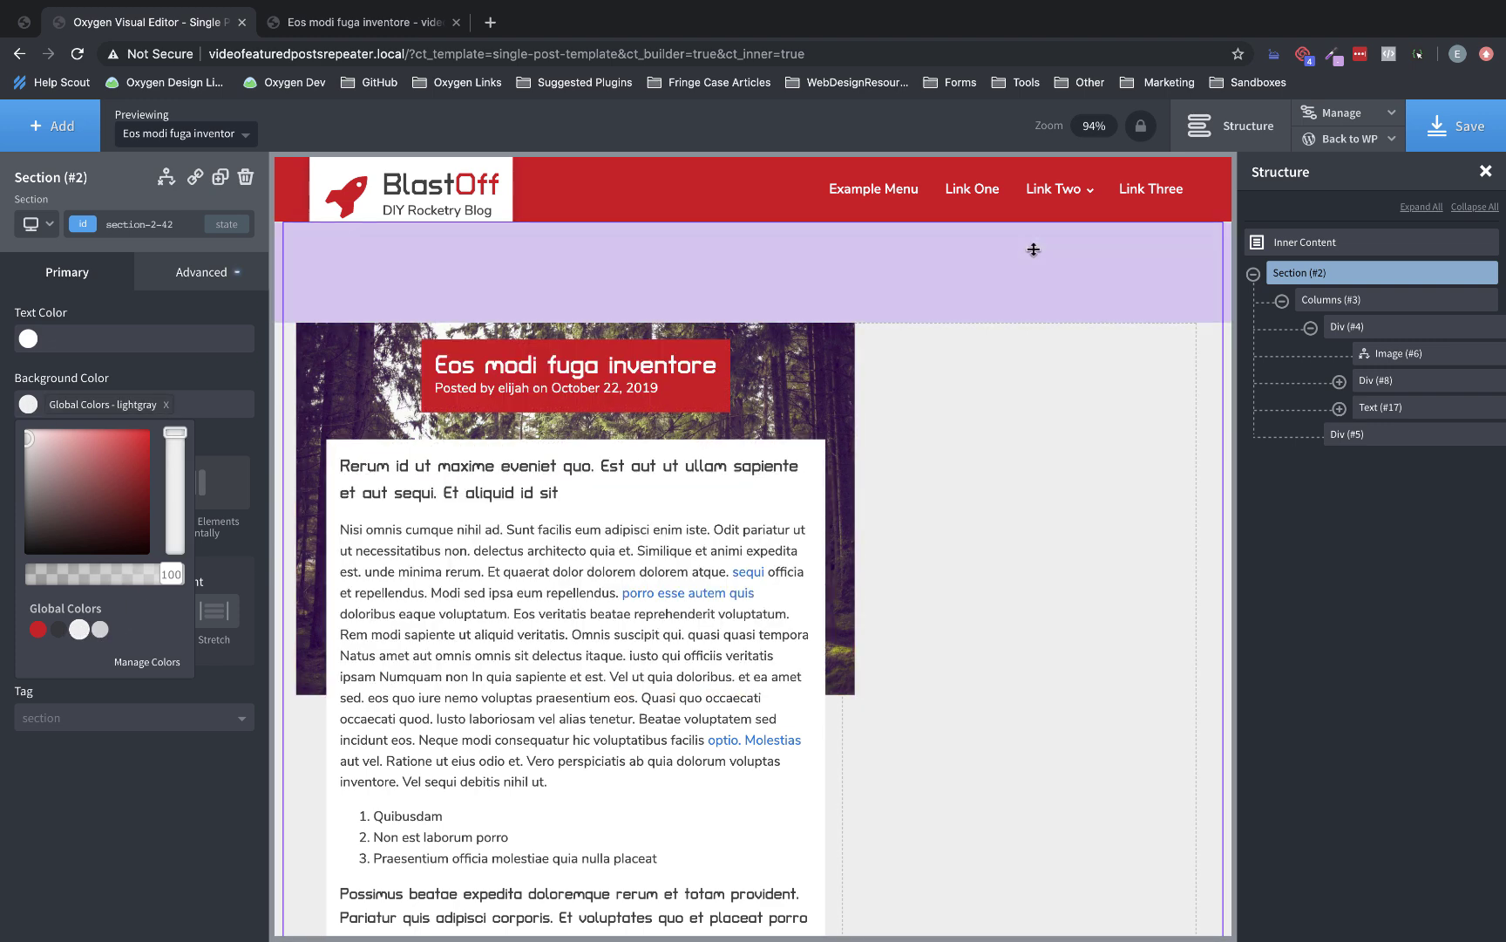
Give the wider column Div holding the post content a white #ffffff background, and save the template.
scroll(954, 528, down, 3)
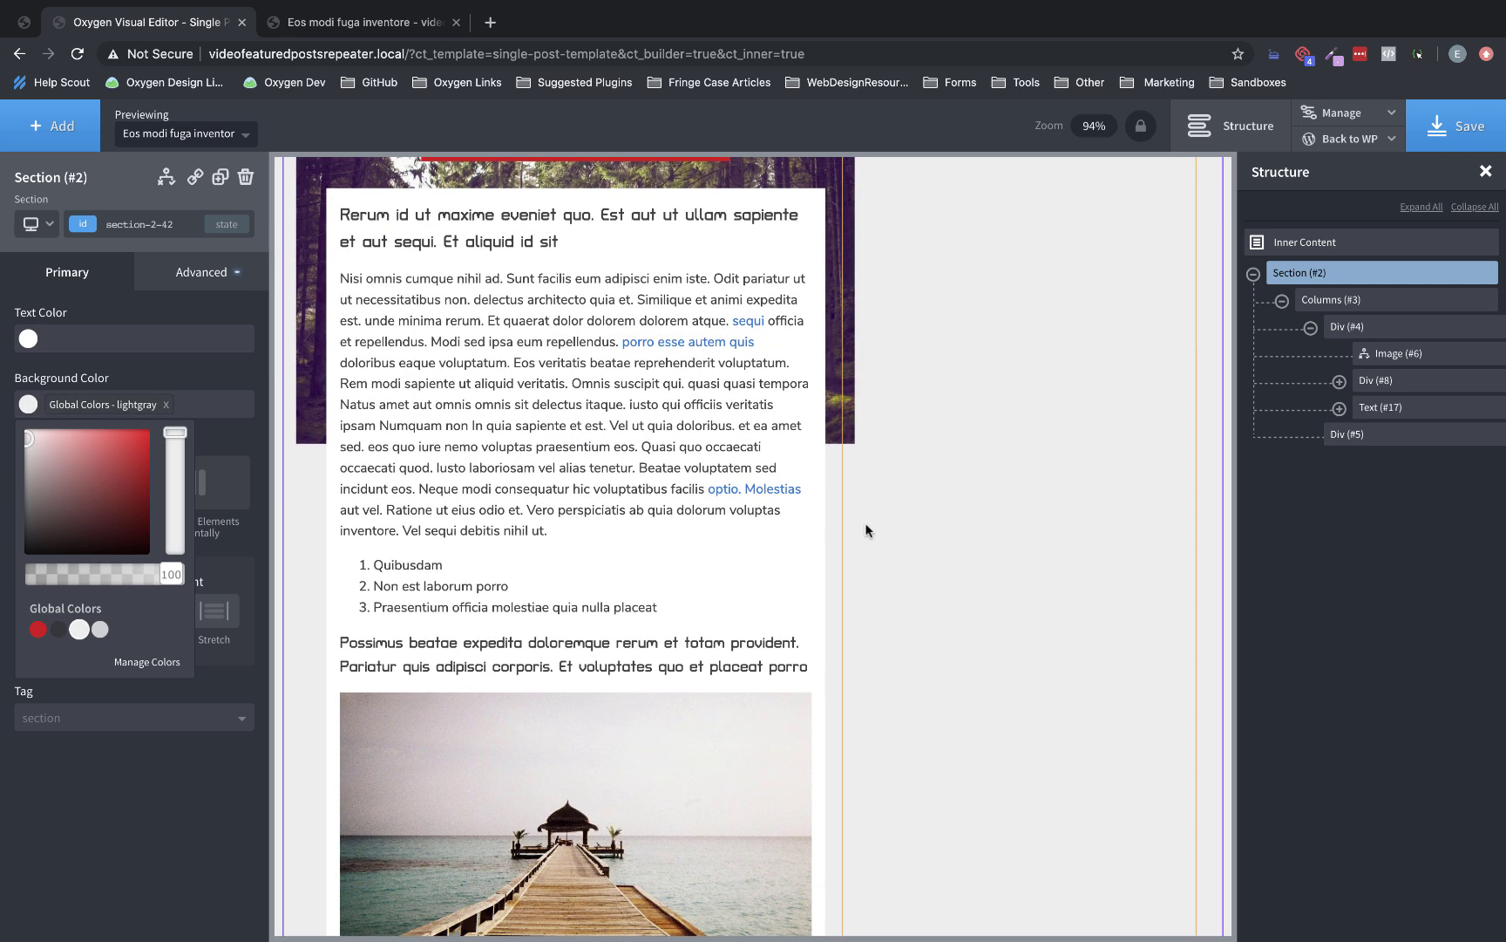
click(831, 513)
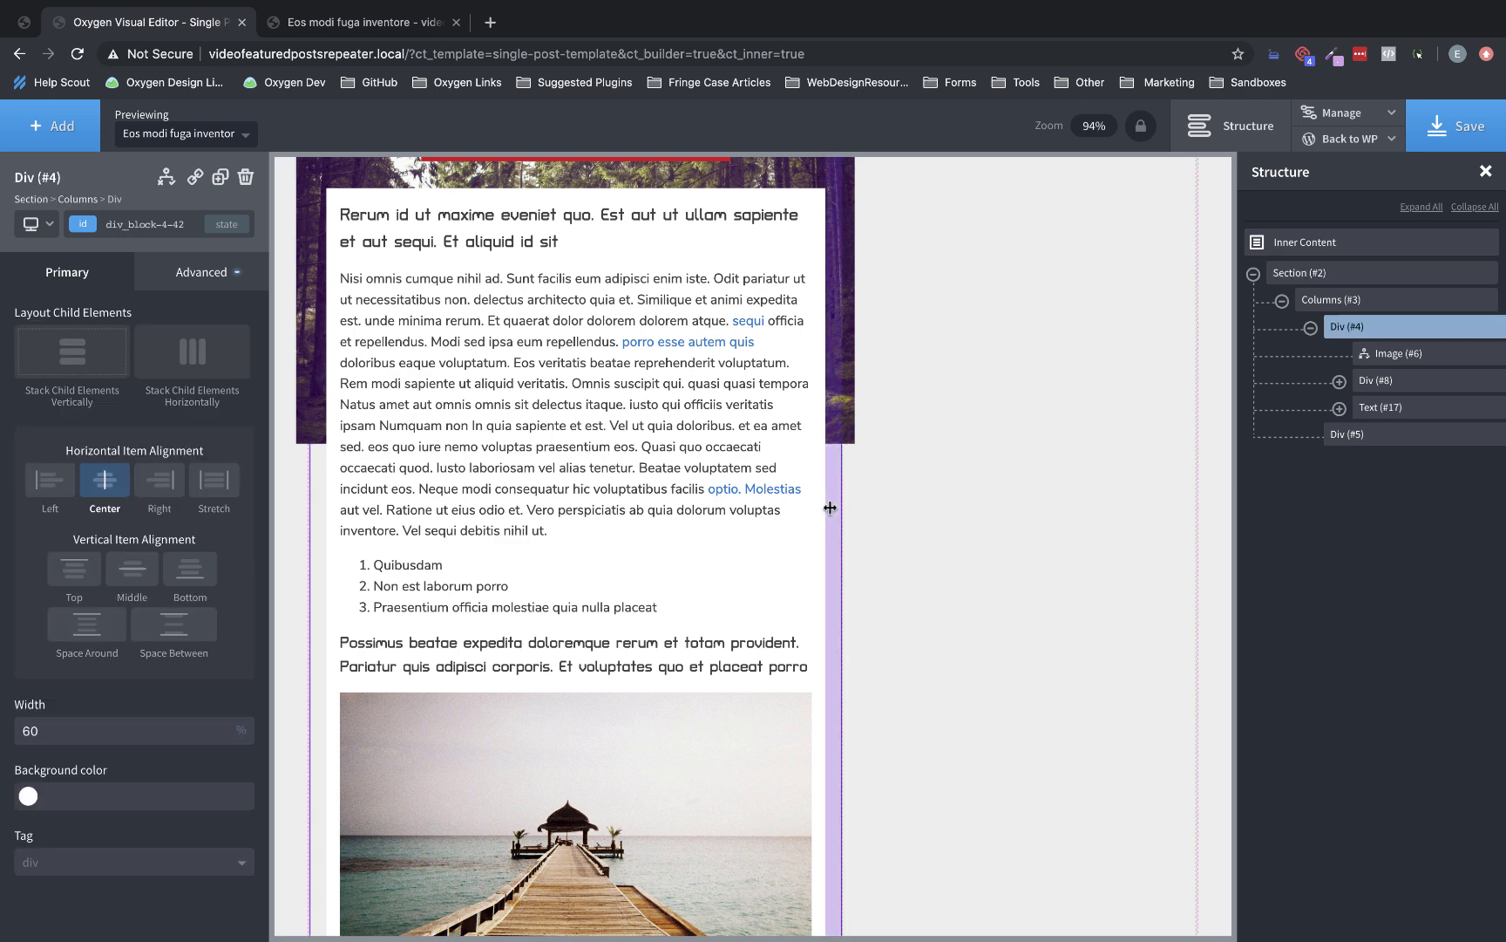
click(28, 795)
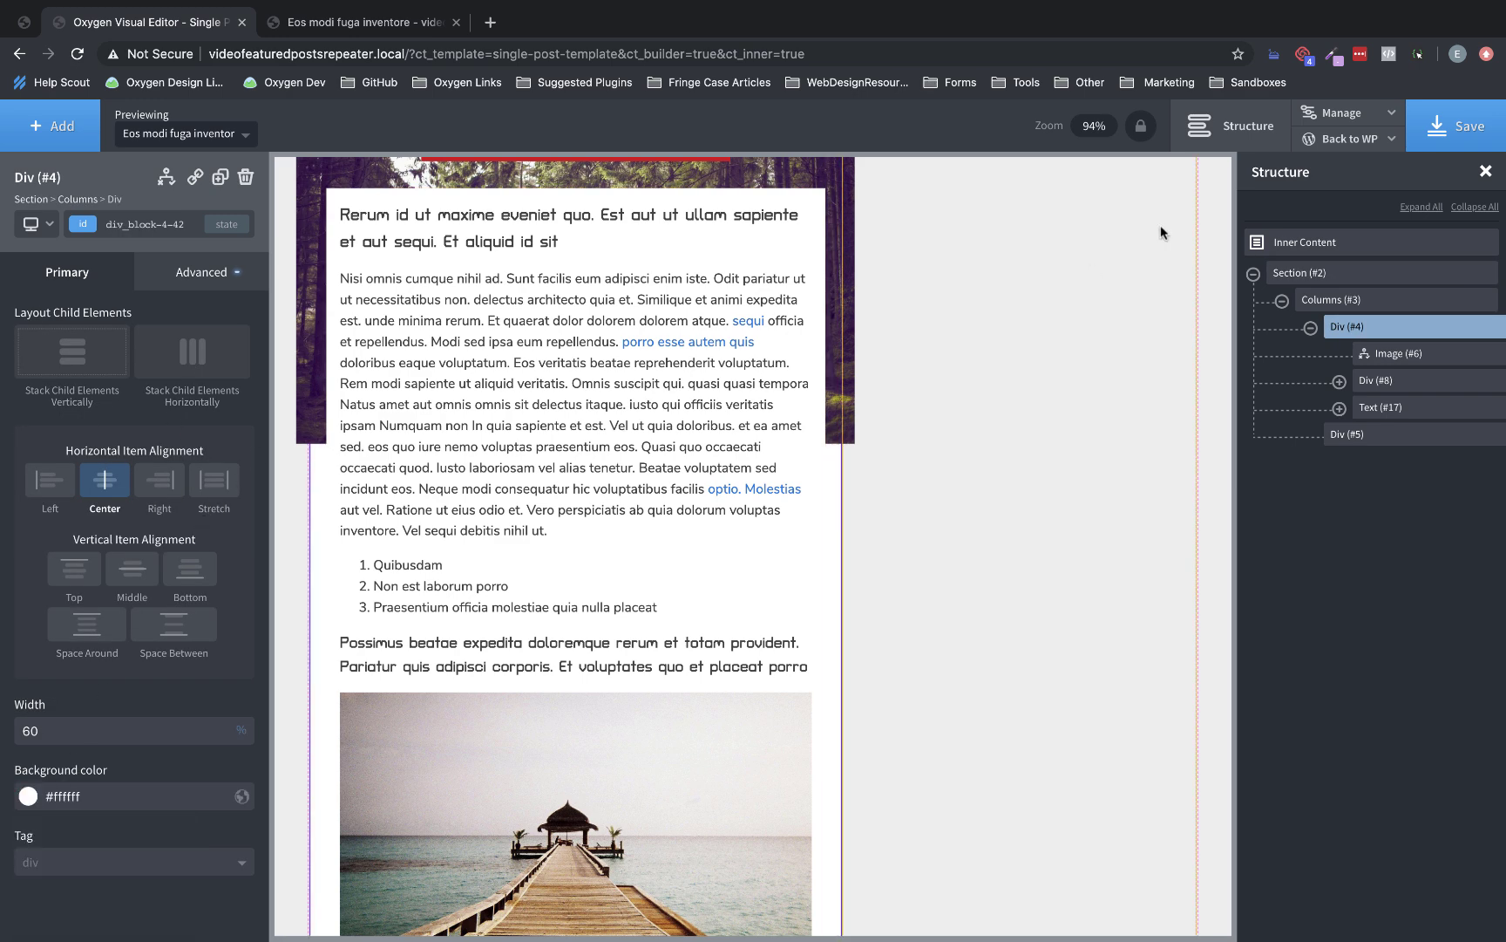
click(1443, 119)
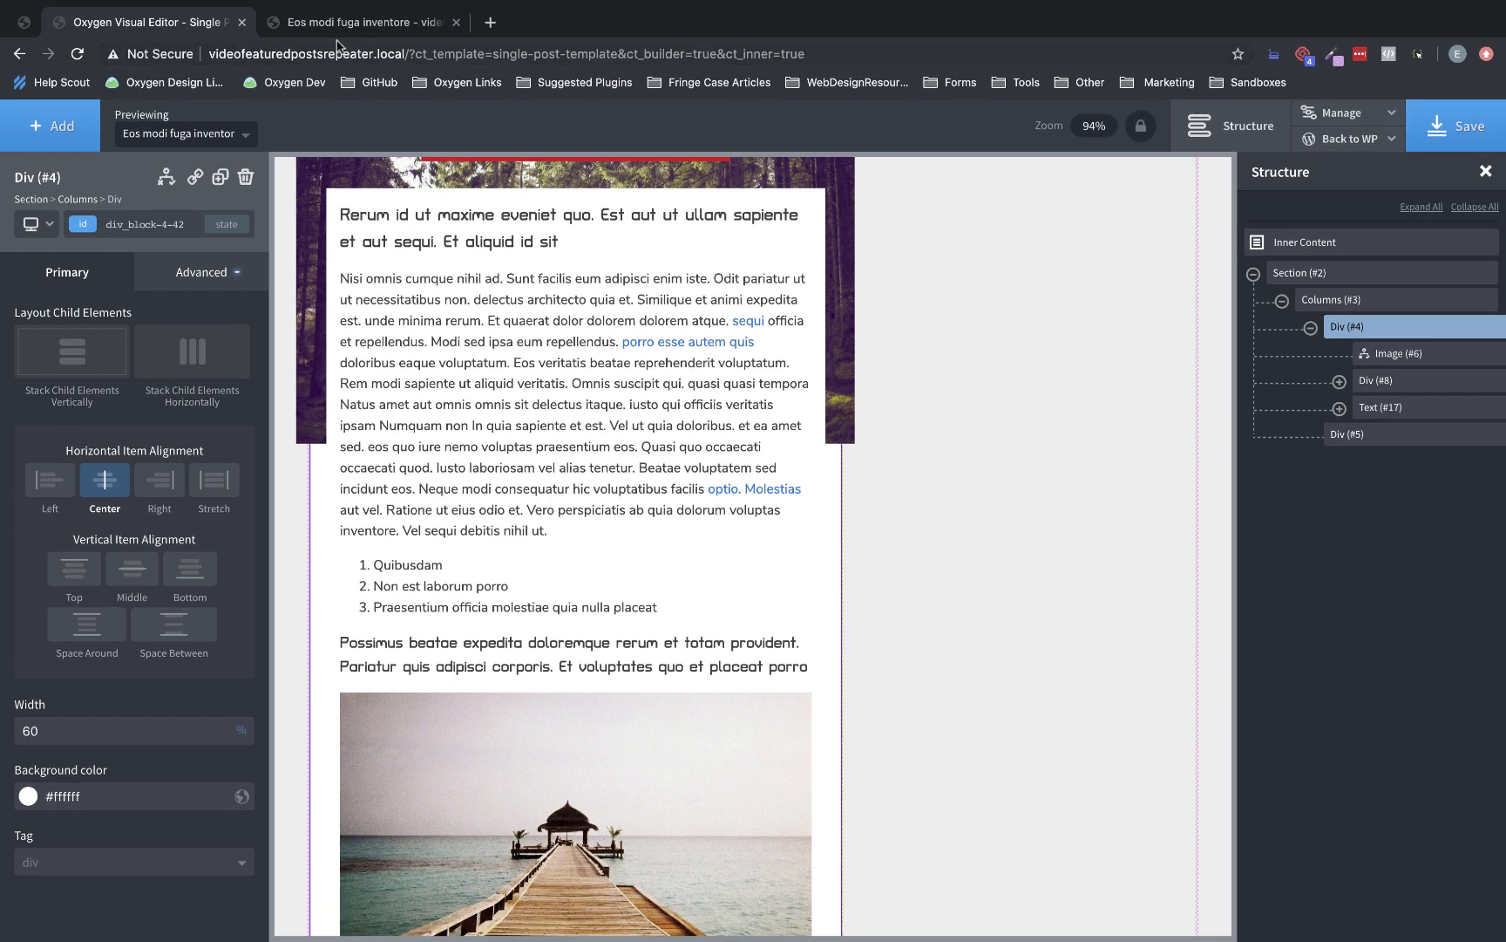
Reload the post's frontend page and examine the new section and column backgrounds along the full length of the post.
click(334, 23)
click(77, 54)
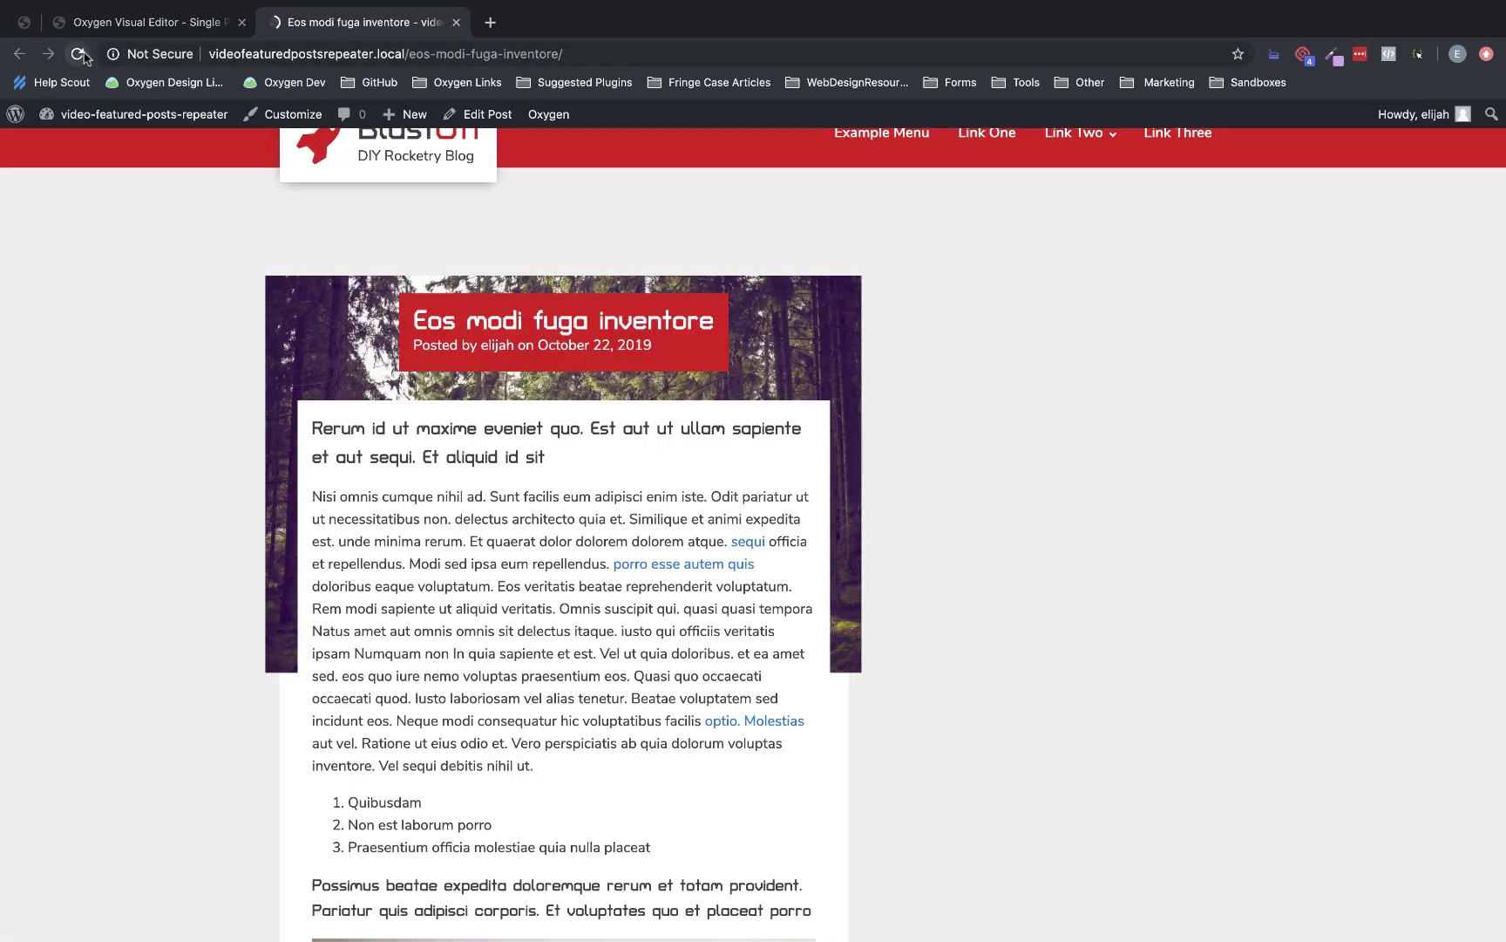
scroll(1083, 356, down, 3)
scroll(1083, 357, down, 3)
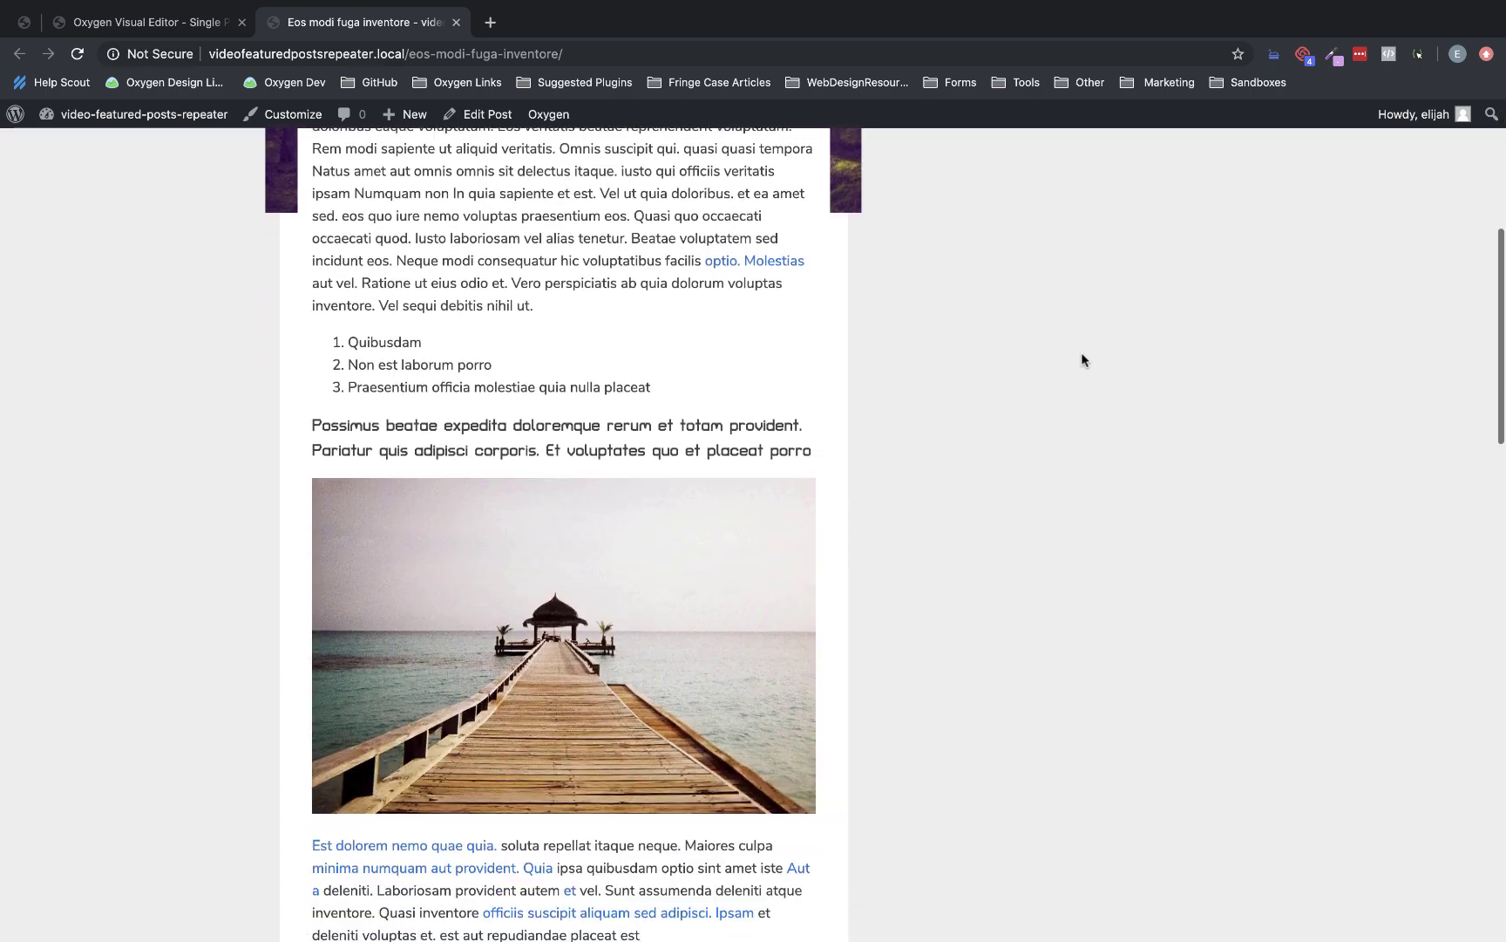
scroll(1083, 357, up, 10)
scroll(870, 480, down, 2)
scroll(870, 480, down, 10)
scroll(870, 479, up, 12)
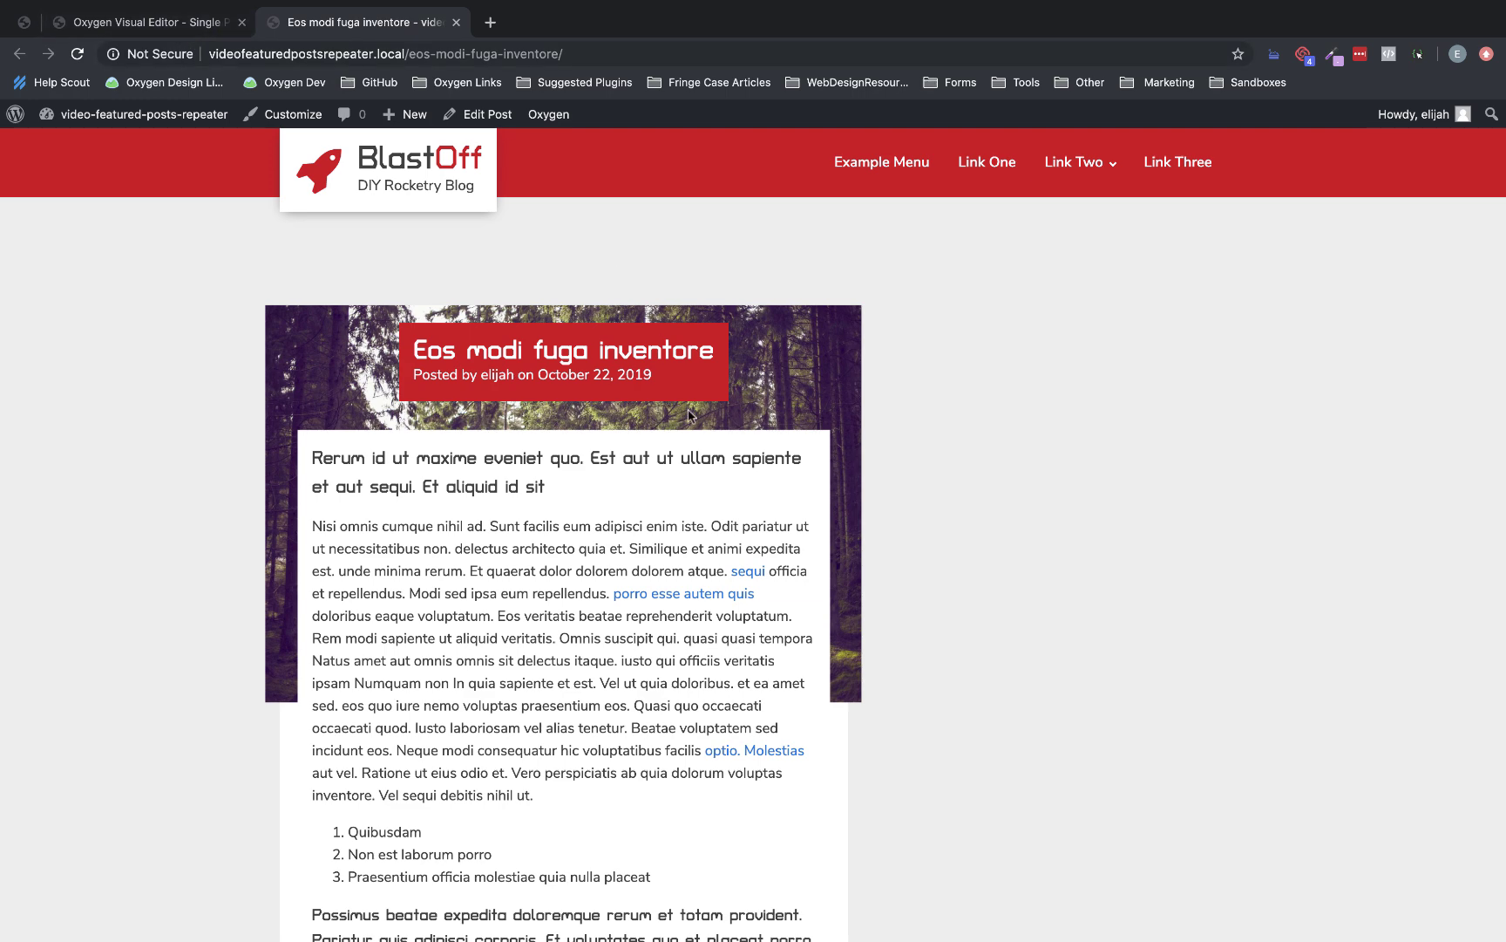
Return to the Oxygen editor and add a Div inside the empty narrower column.
click(175, 22)
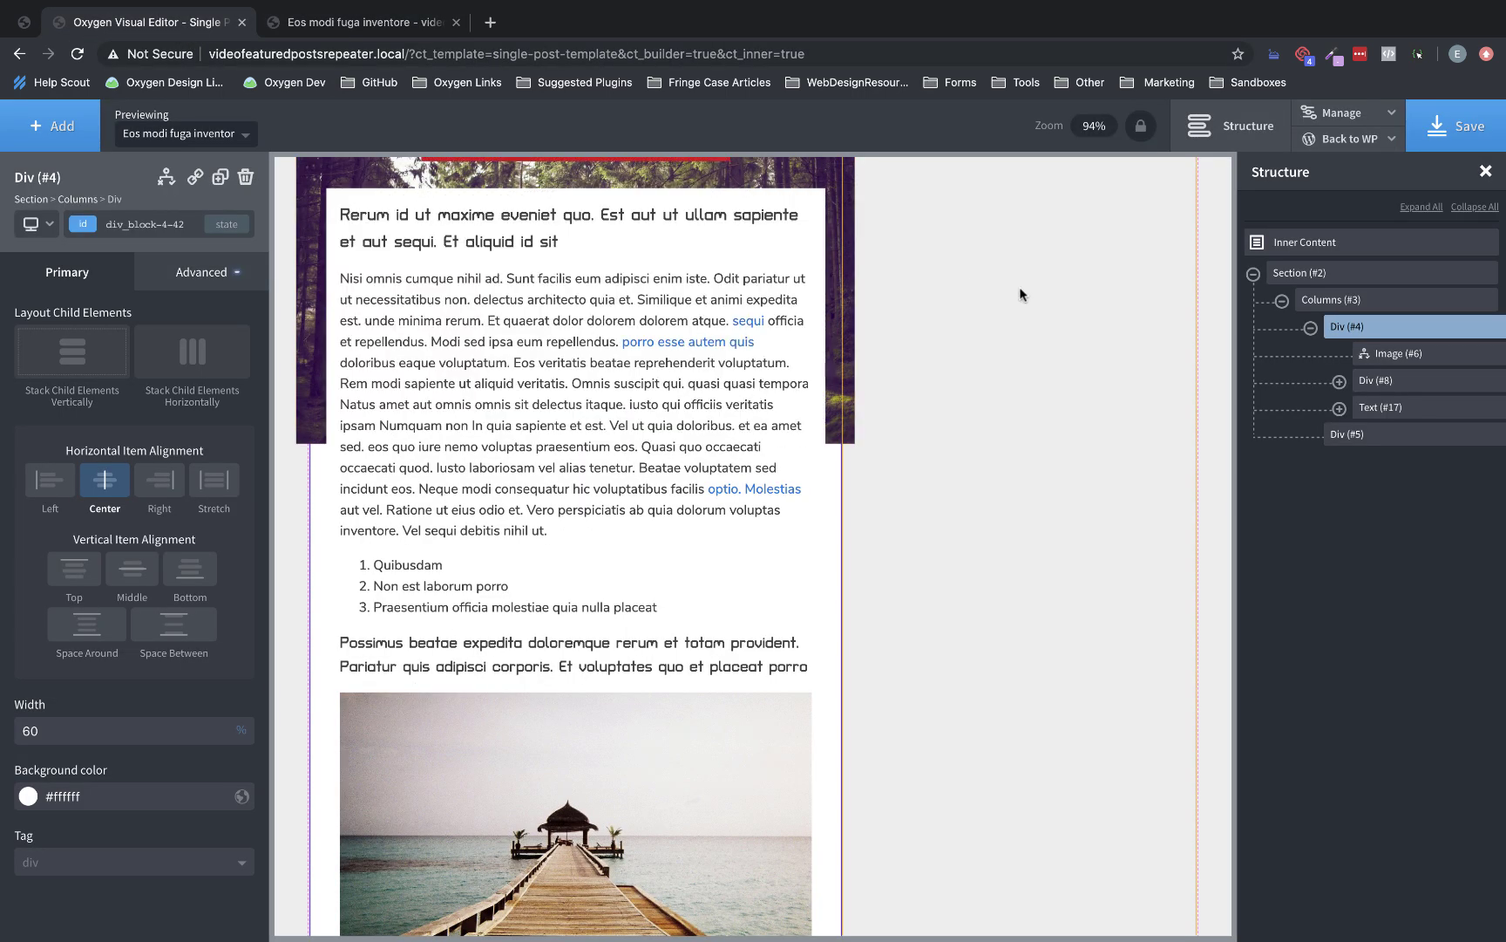
scroll(1055, 327, up, 3)
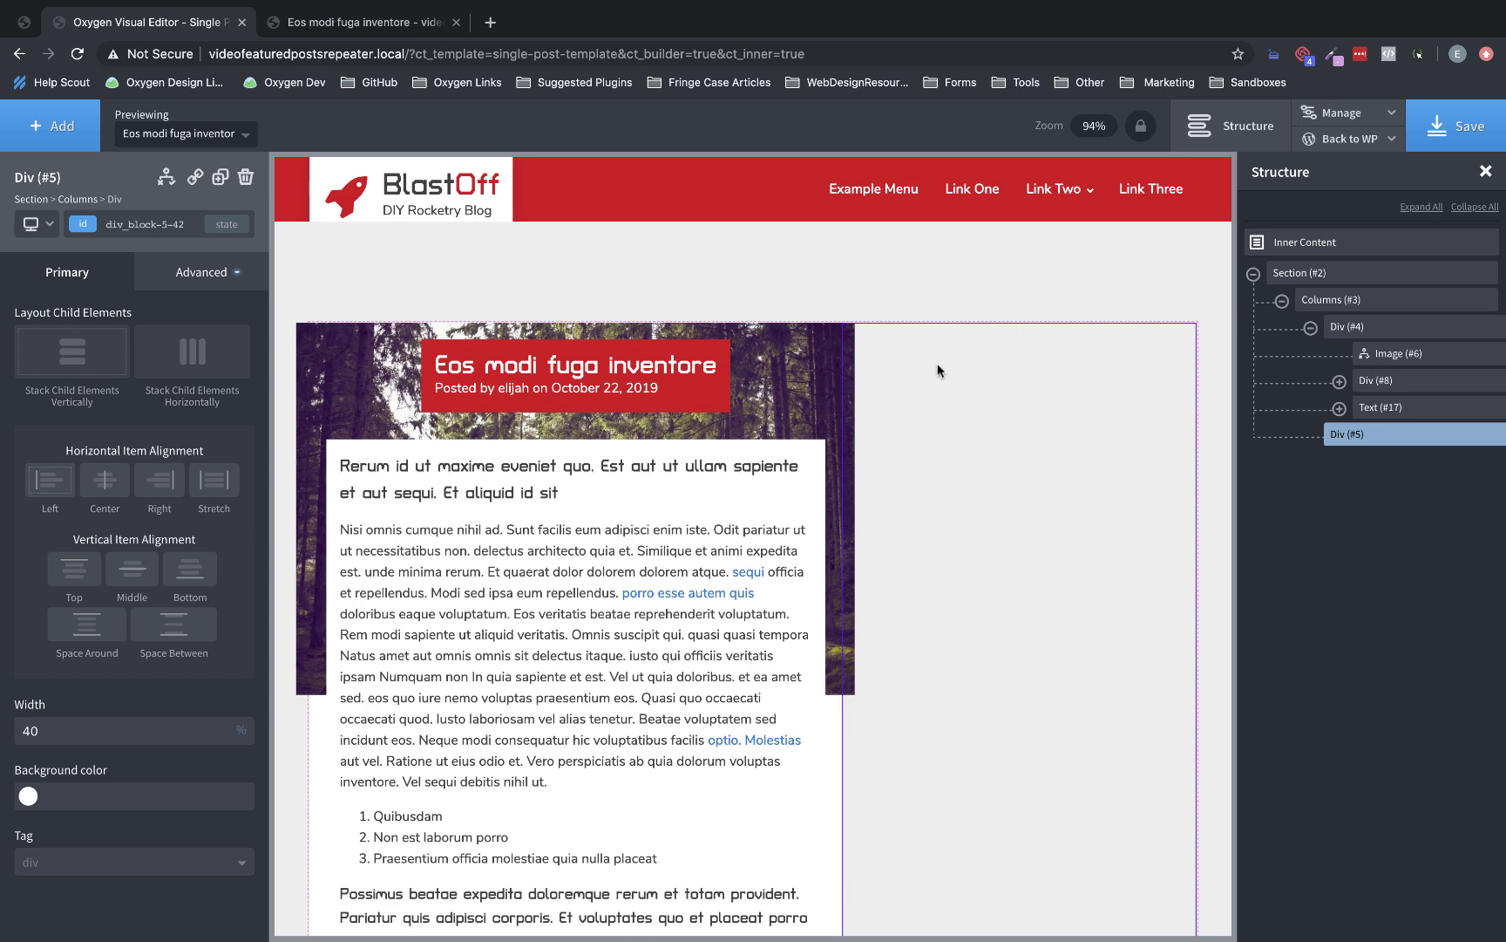
click(53, 126)
text(div)
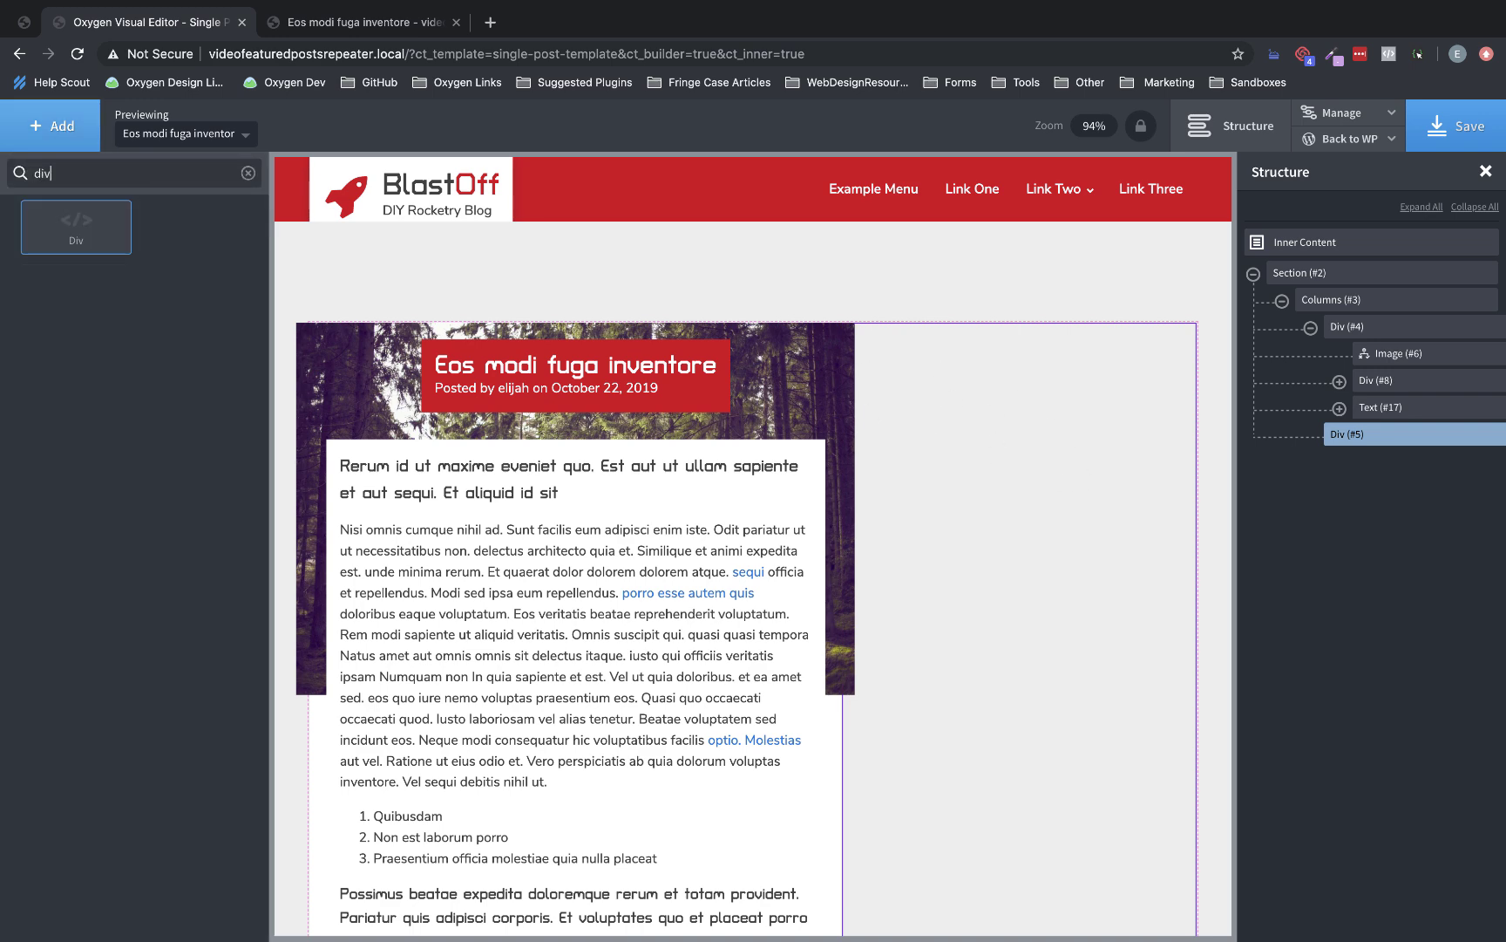
click(76, 225)
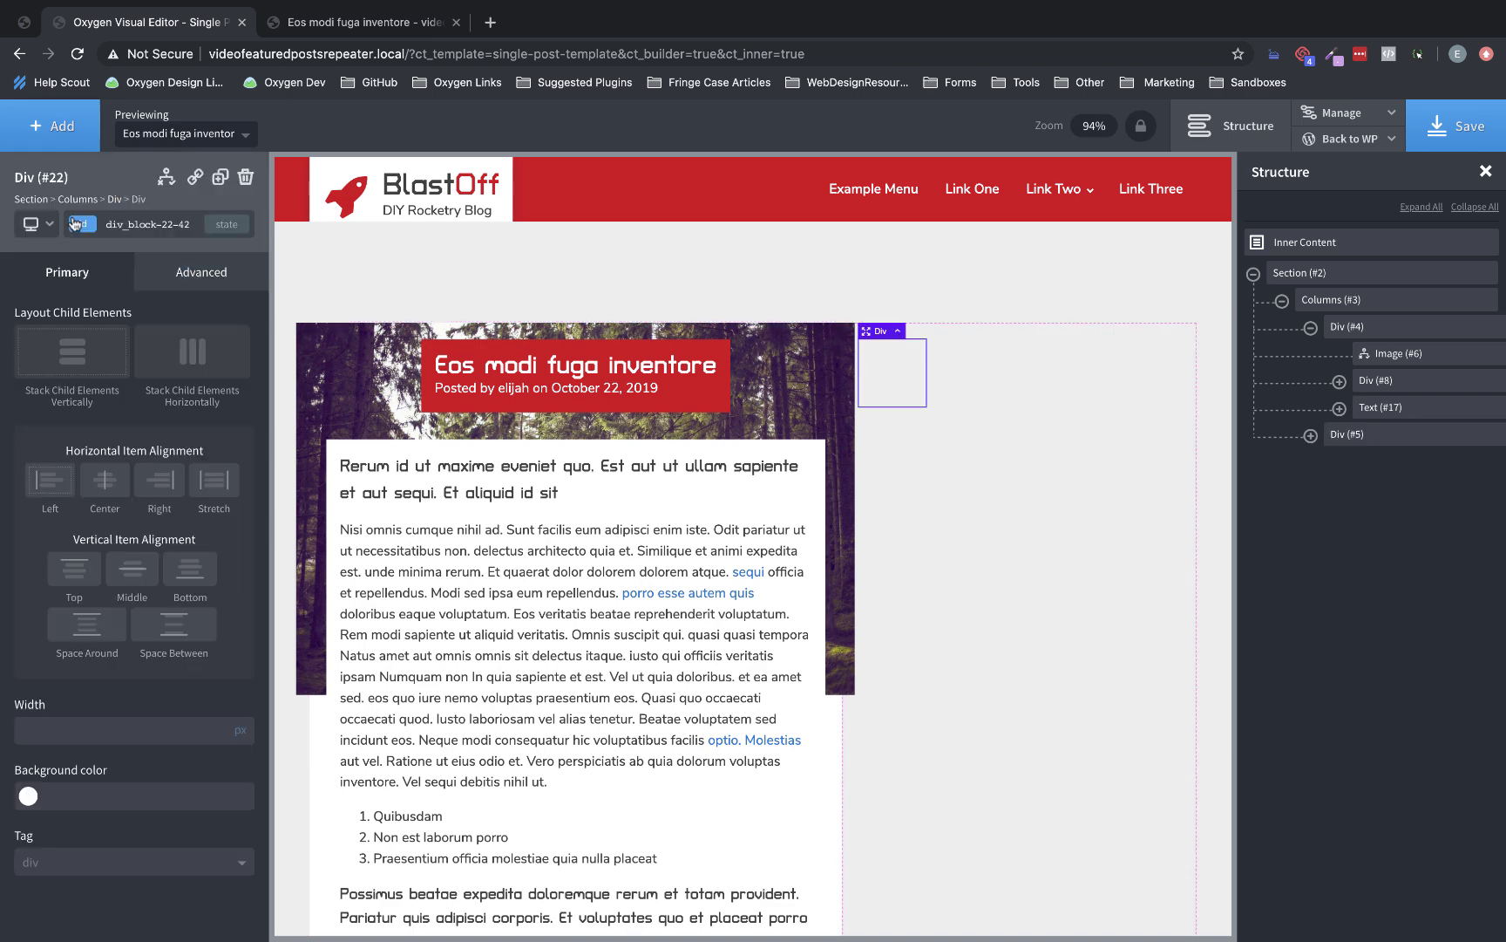
Set the narrower column's padding to 16 px on top and 32 px on the left, right and bottom.
click(1028, 422)
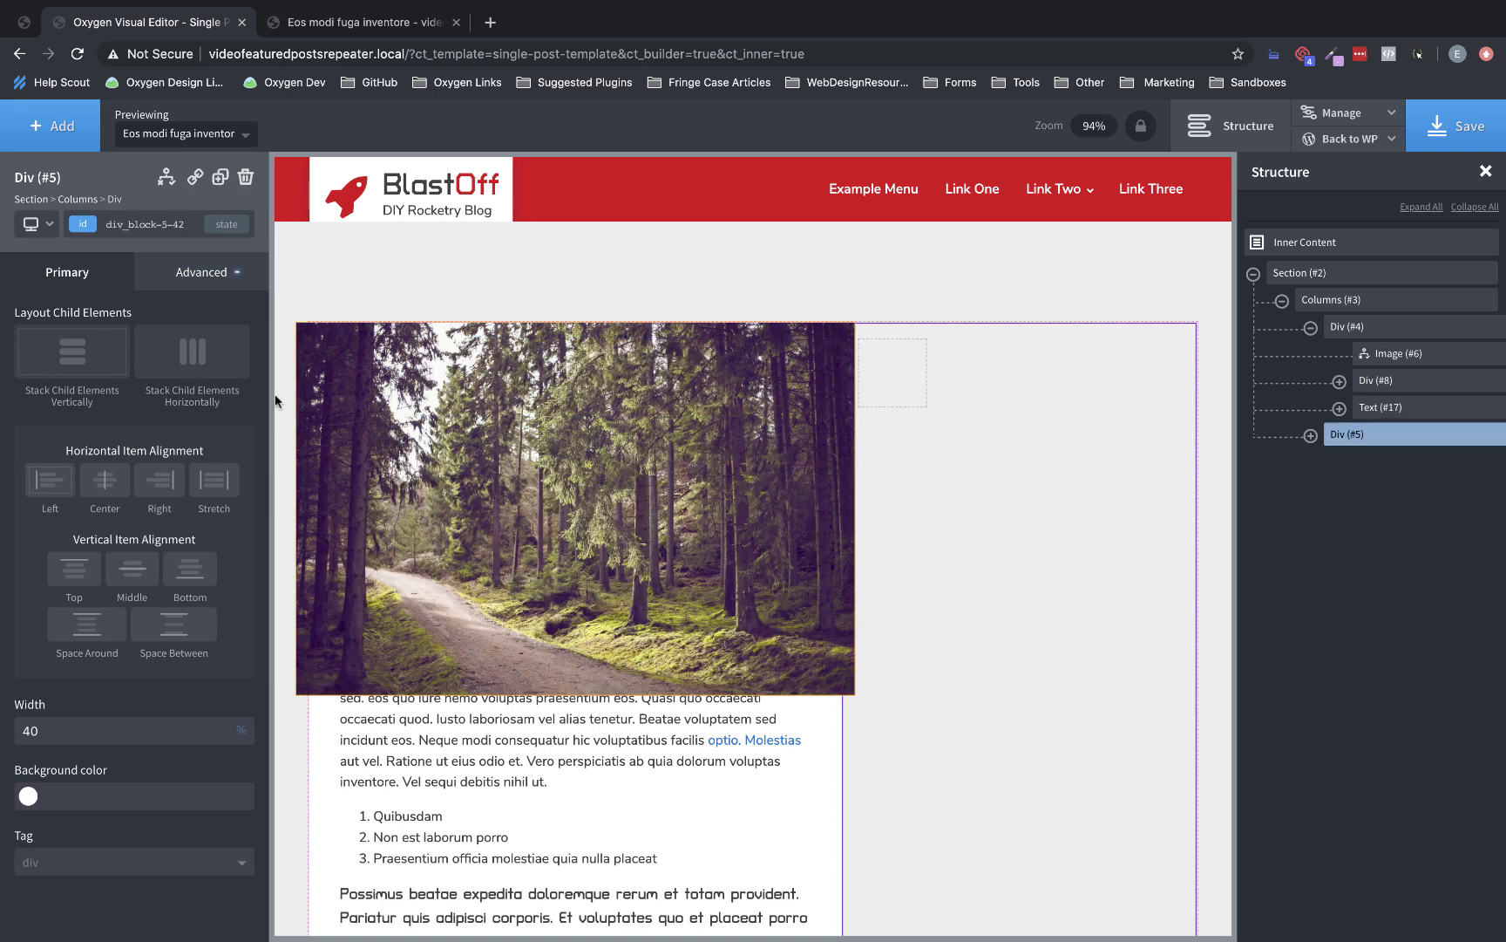
click(189, 273)
click(131, 371)
click(69, 377)
text(32)
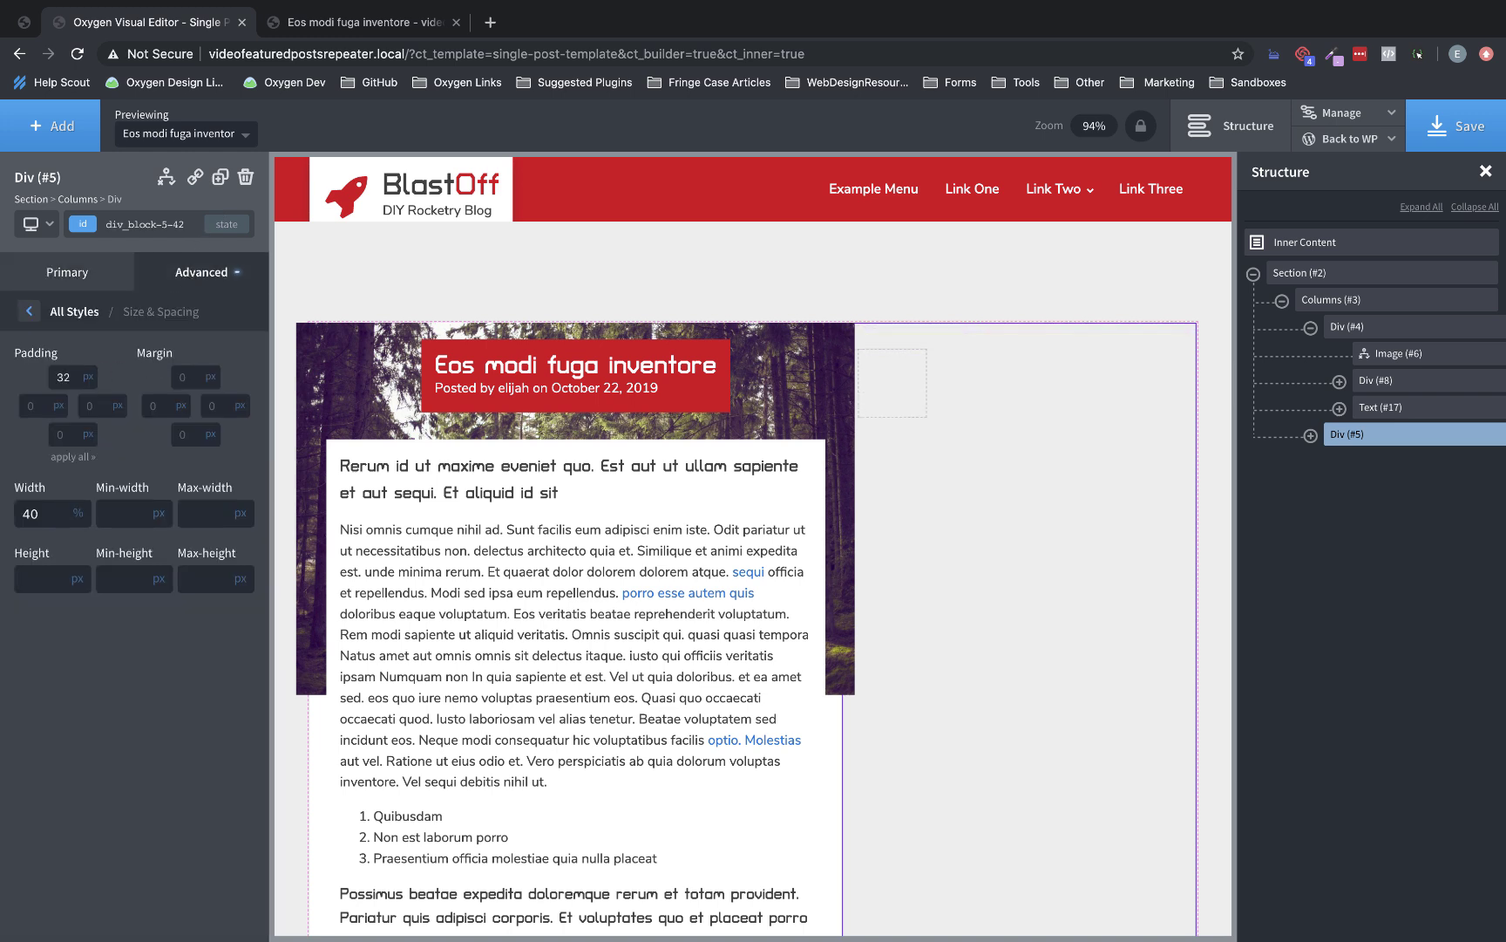
key(BackSpace)
key(BackSpace)
text(16)
click(39, 406)
text(32)
click(94, 406)
text(32)
click(93, 428)
text(32)
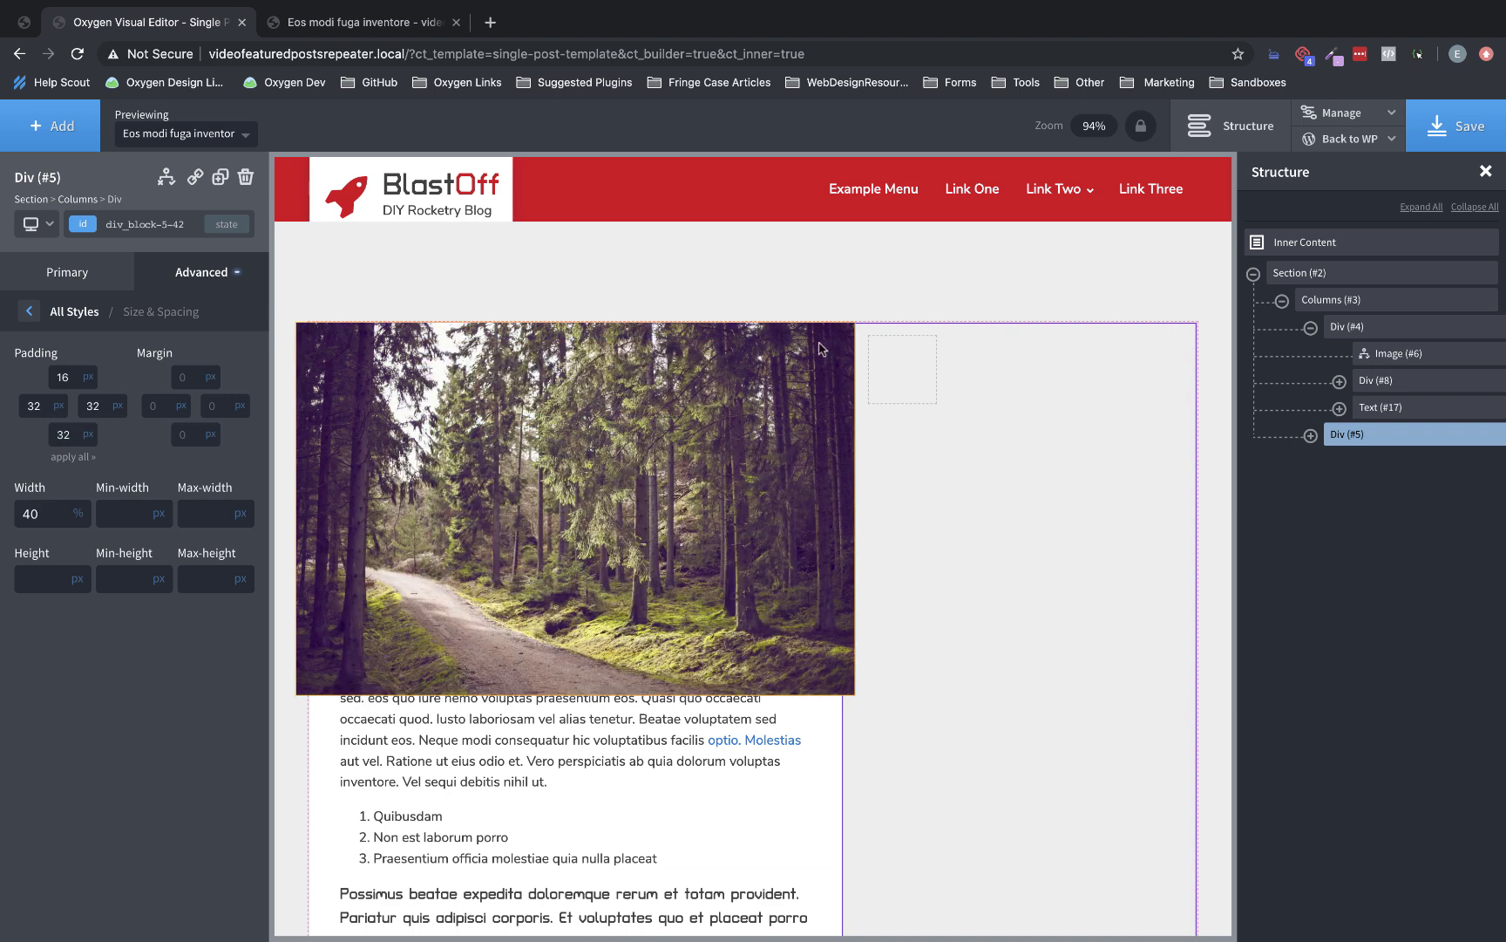
Set the new Div in the narrower column to 100% width with a white #ffffff background.
click(907, 370)
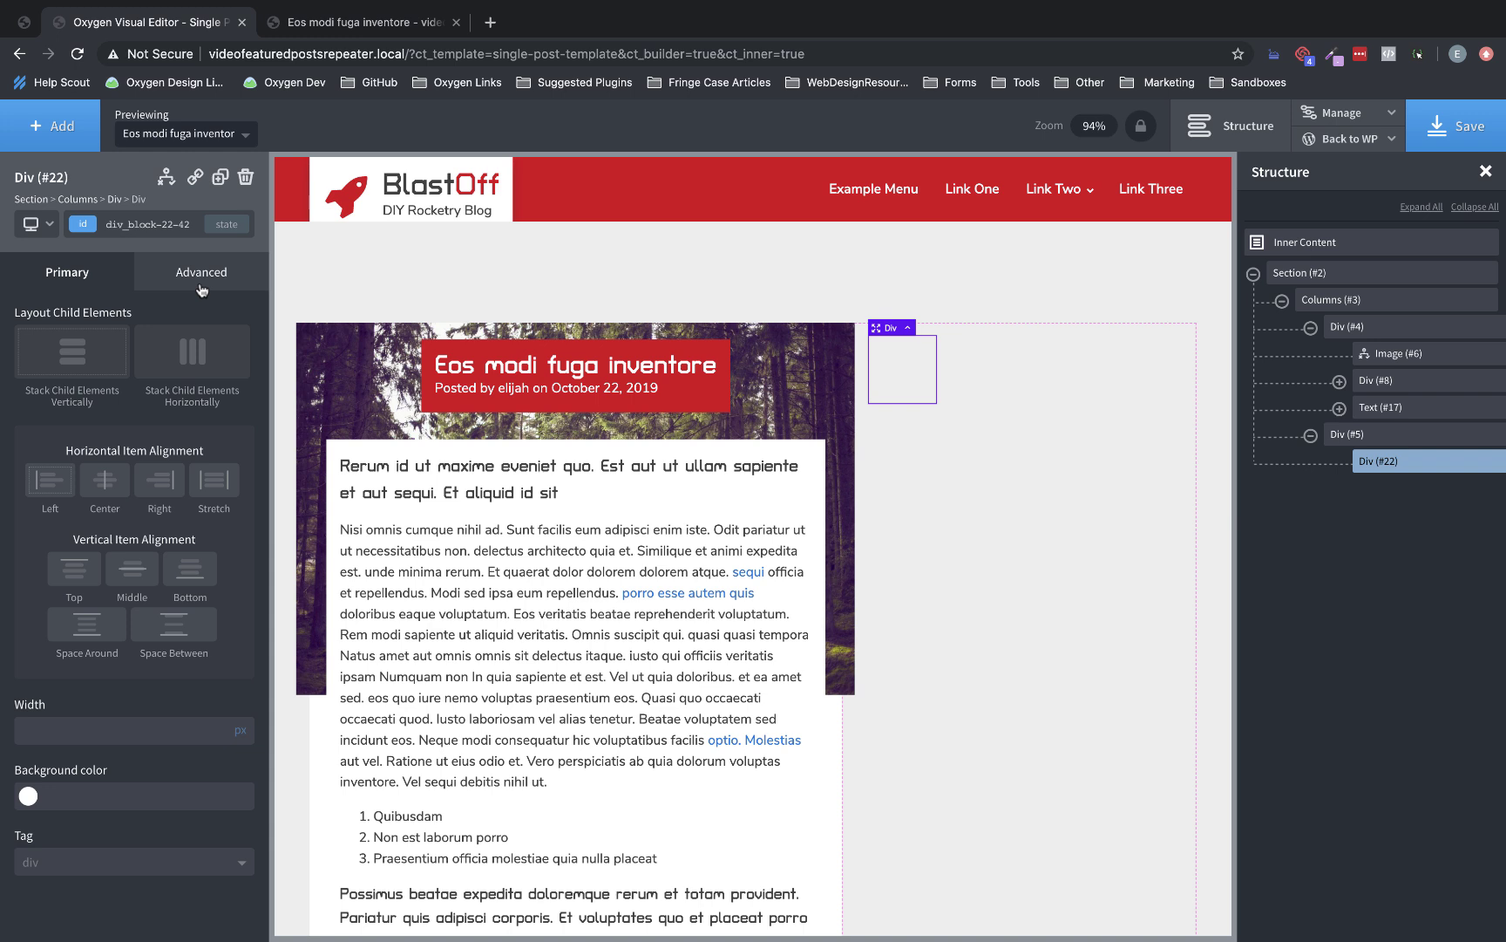
click(241, 724)
text(100)
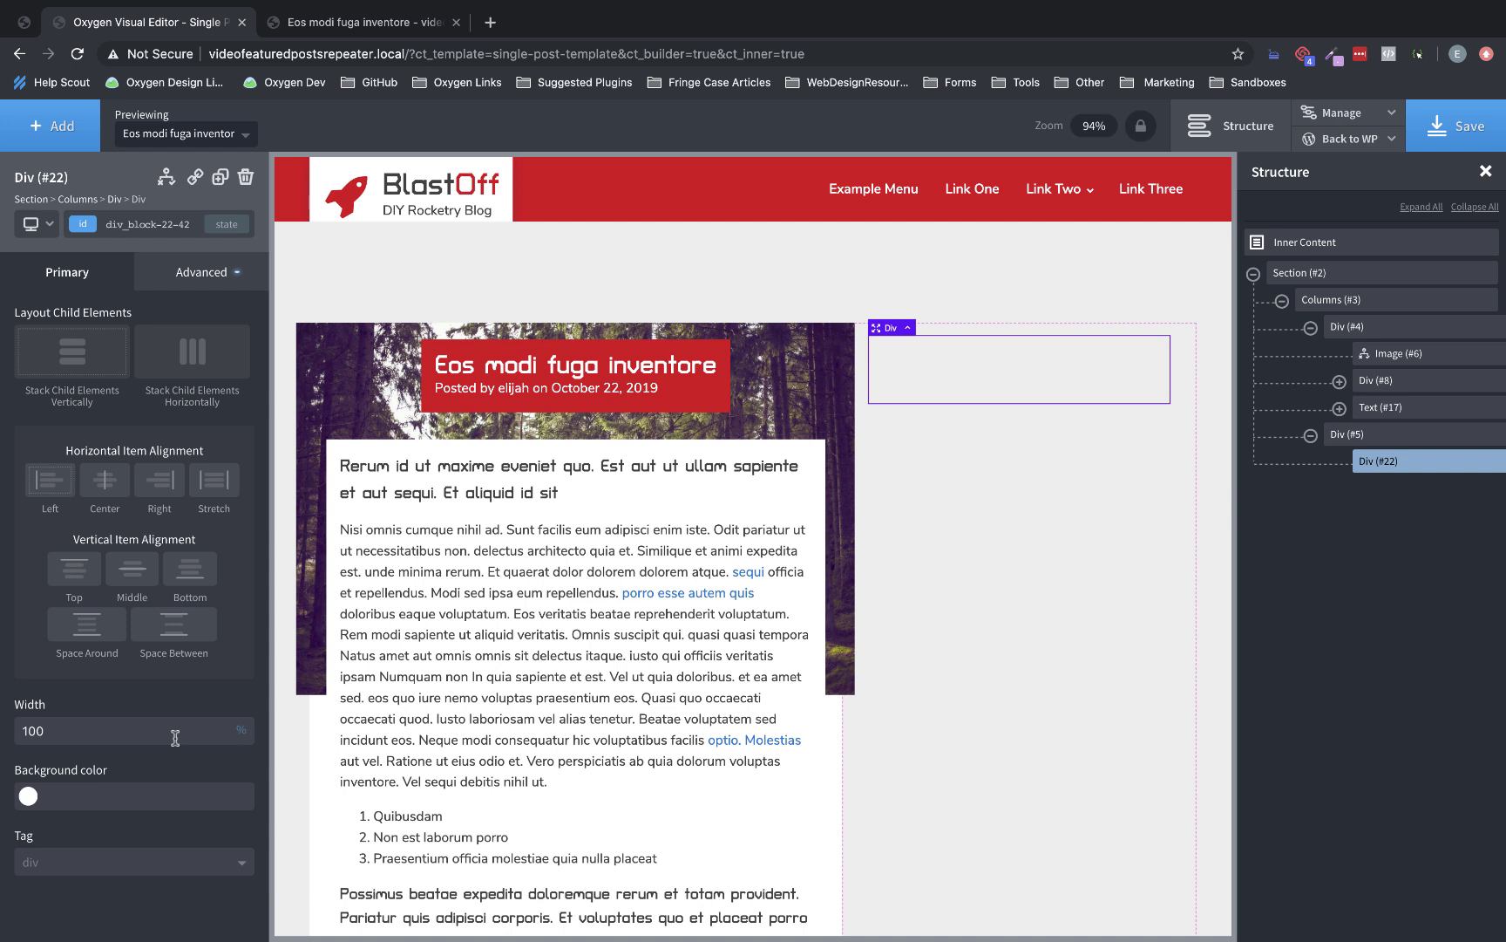
click(28, 795)
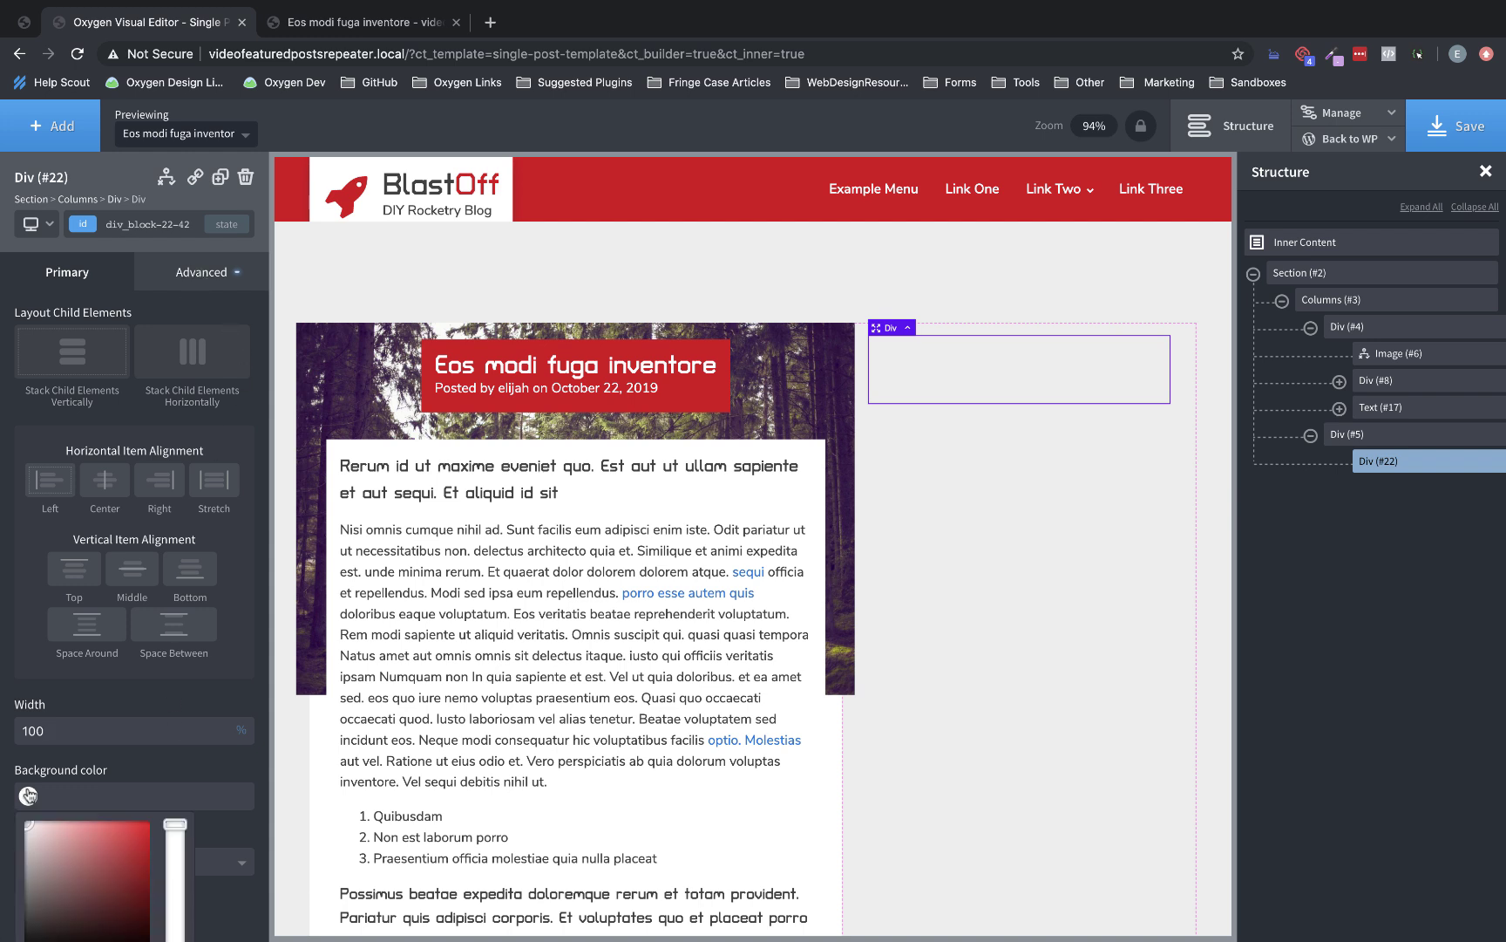
drag(58, 843, 0, 798)
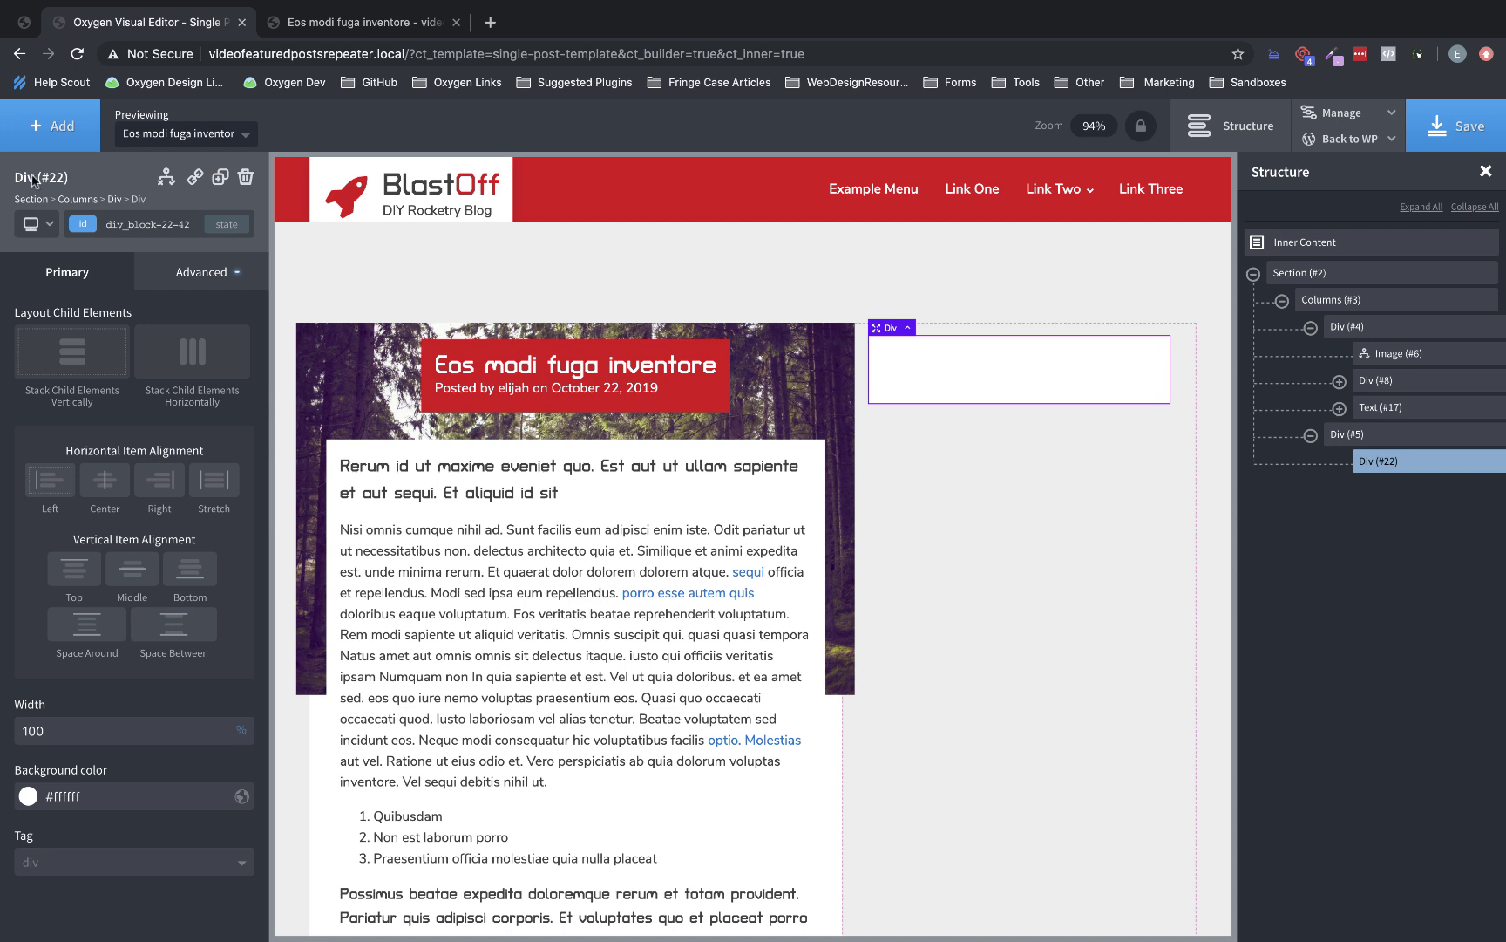
Add a Button inside the white Div in the narrower column.
click(47, 133)
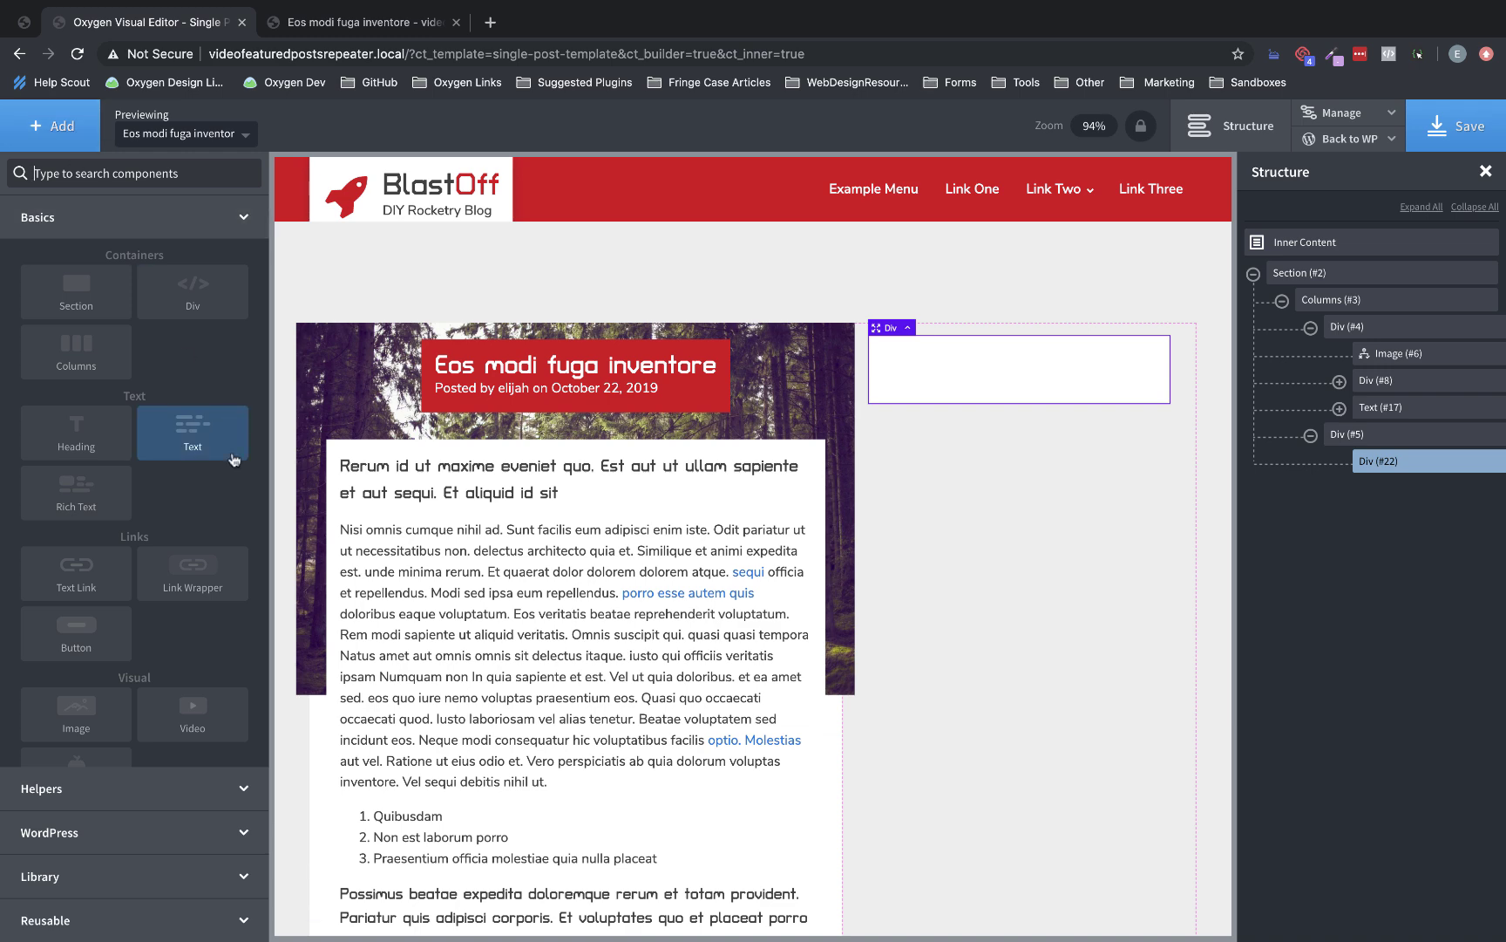
scroll(187, 453, down, 2)
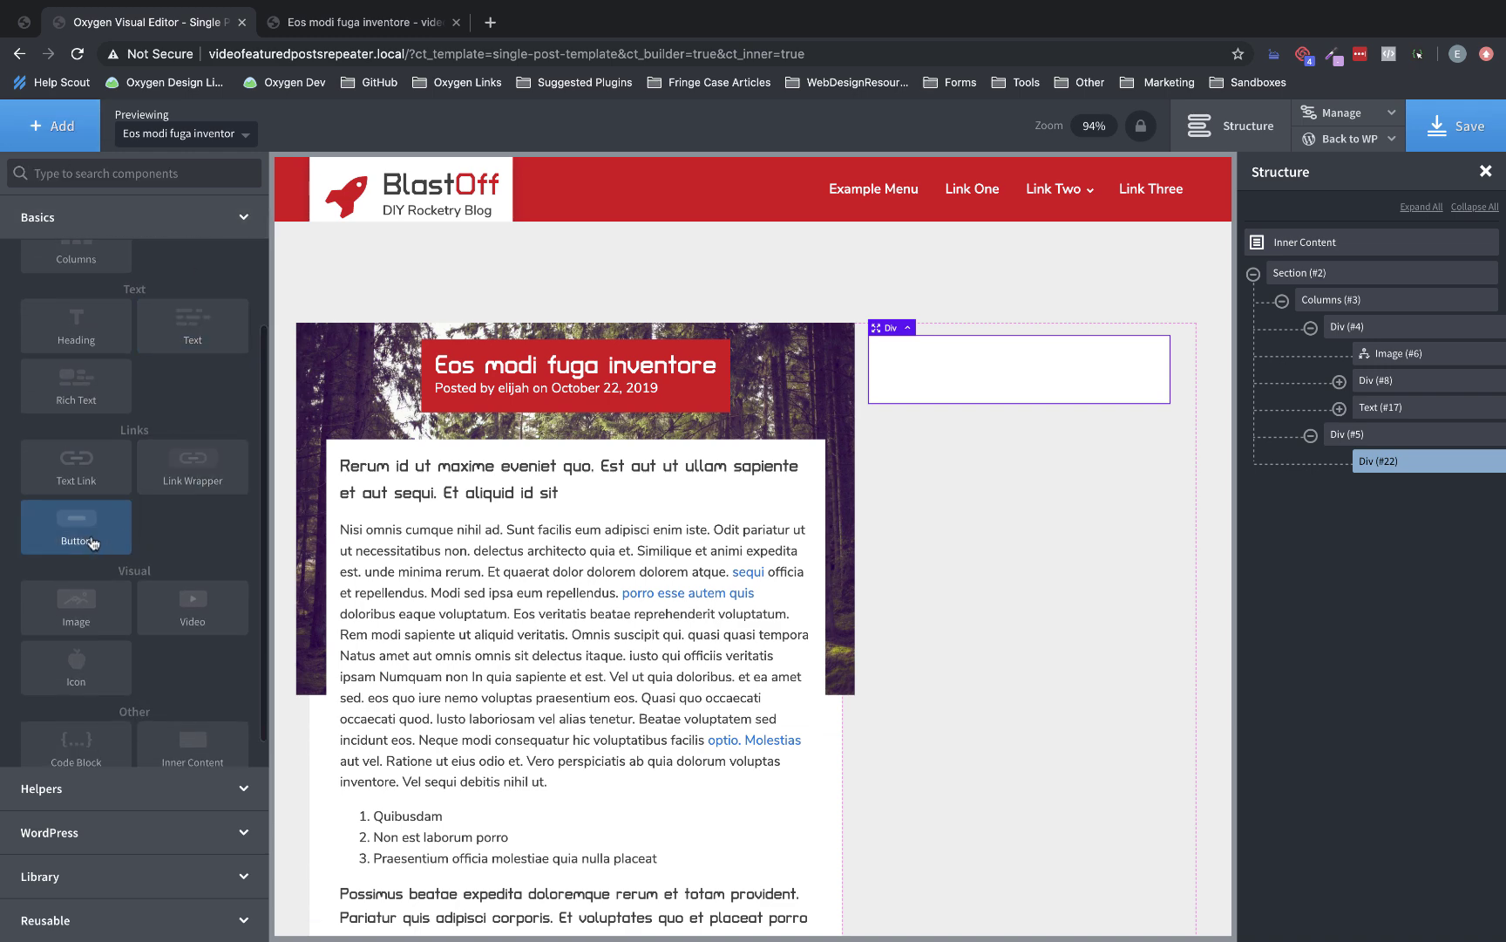
click(111, 546)
Set the padding of the white Div around the button to 16 px on all sides.
click(1152, 358)
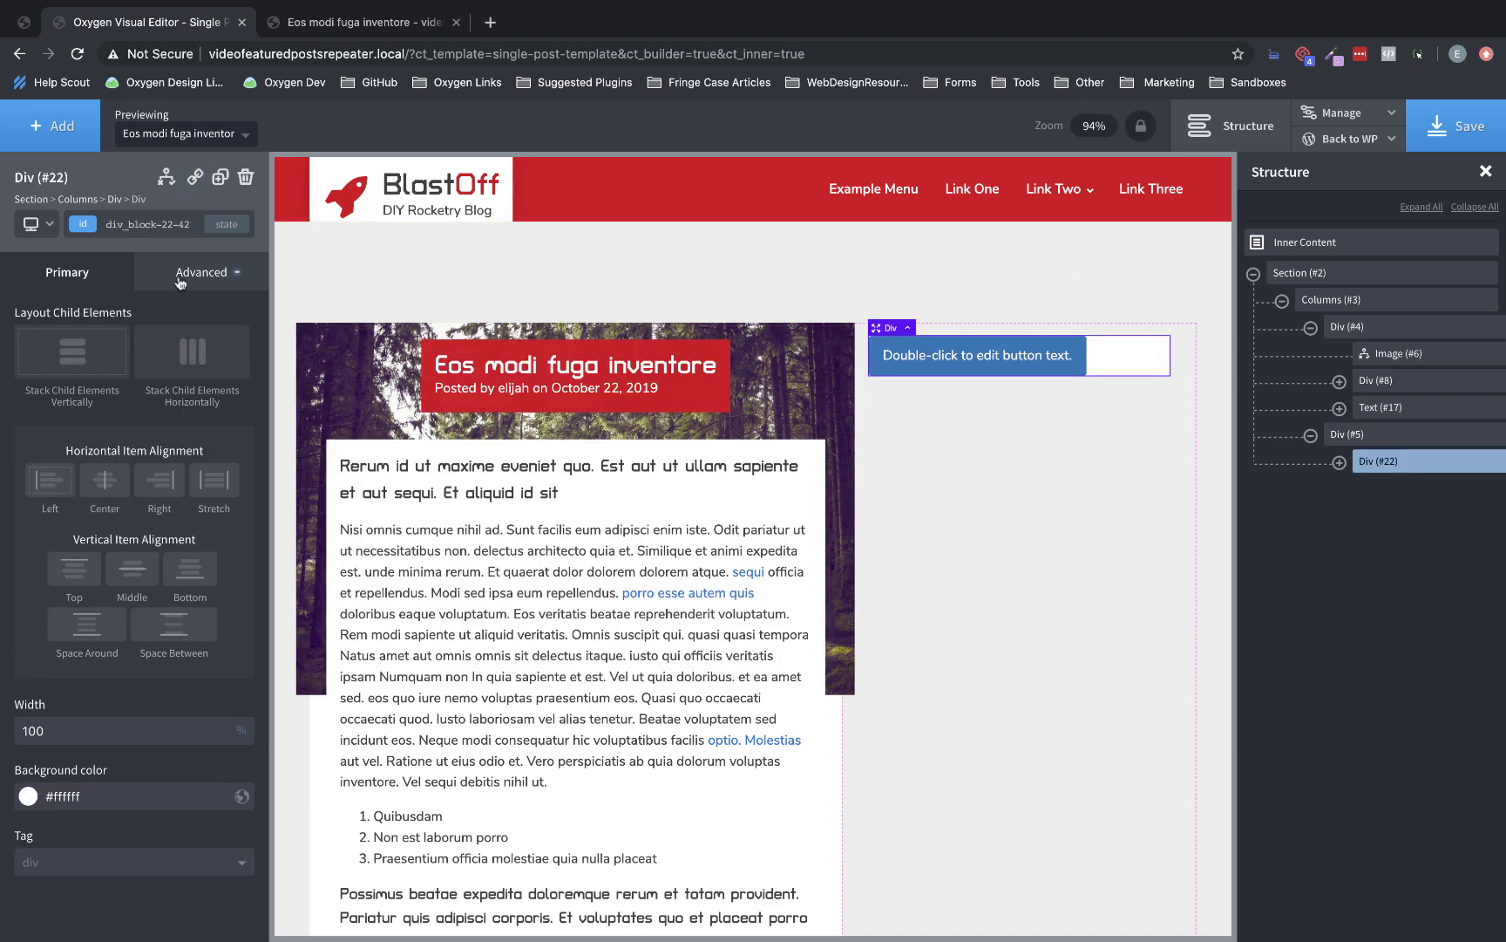
click(179, 275)
click(174, 365)
click(71, 375)
text(16)
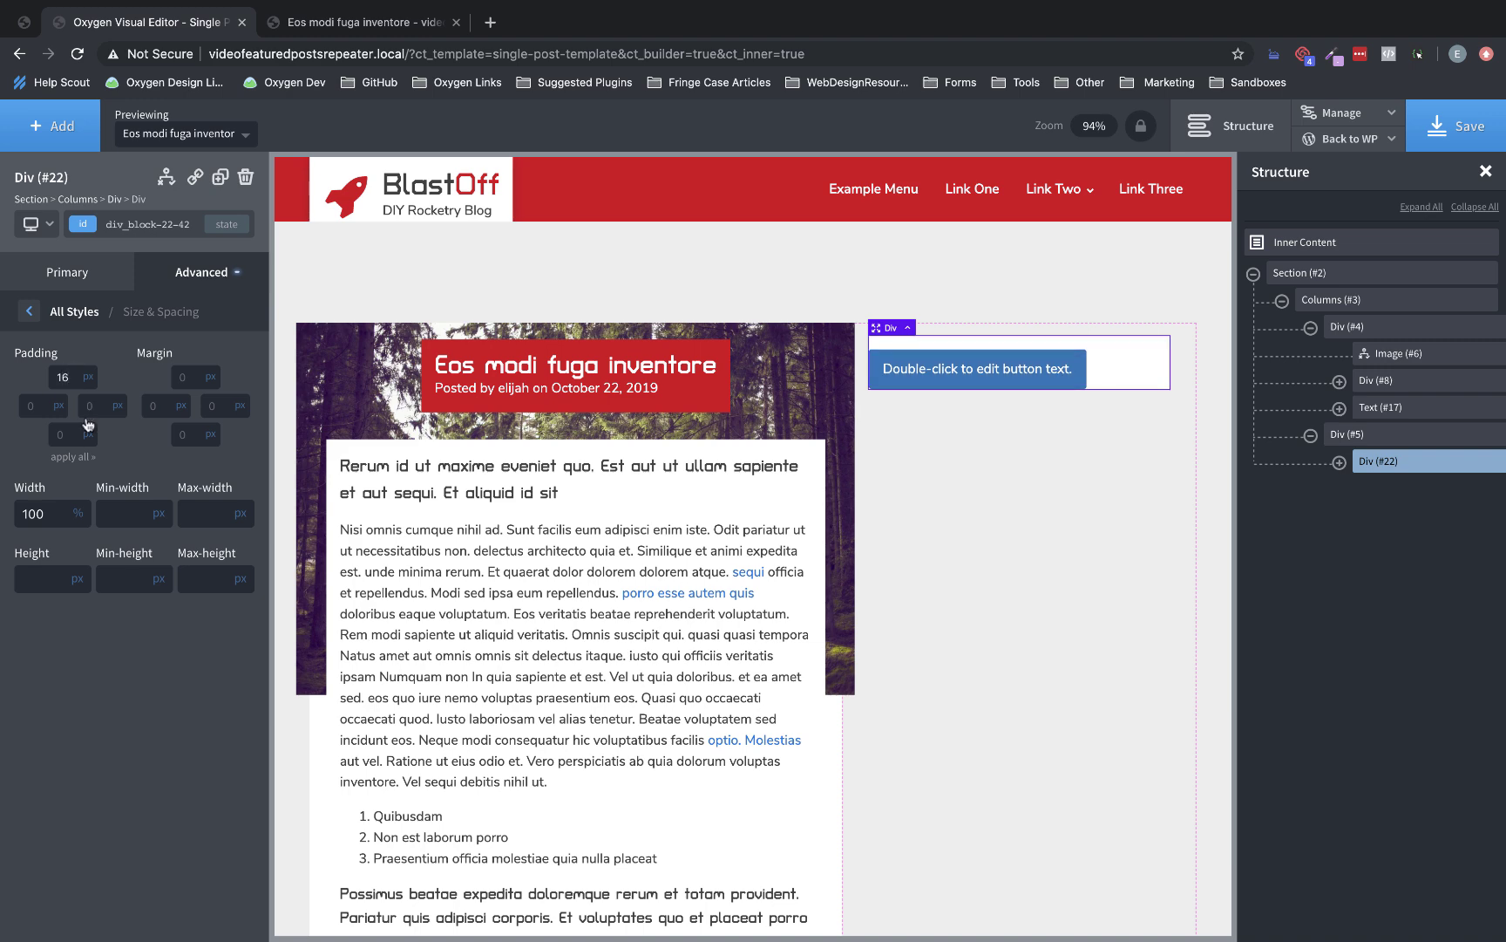
click(74, 456)
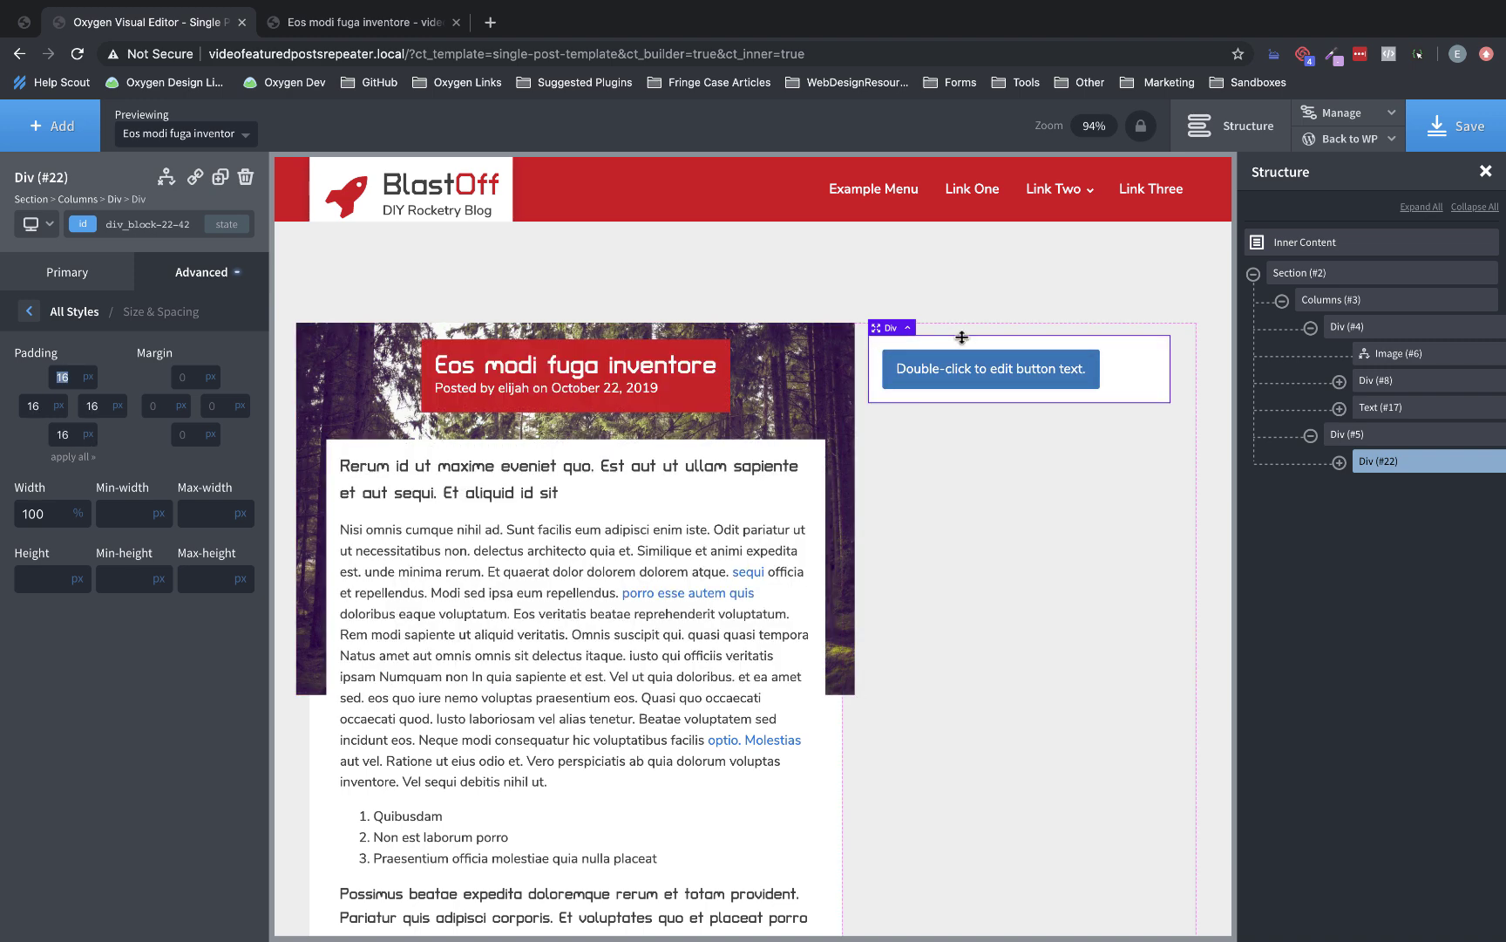
Change the sidebar button's text to "Sign Up For Newsletter" and its button color to the global red.
double_click(968, 381)
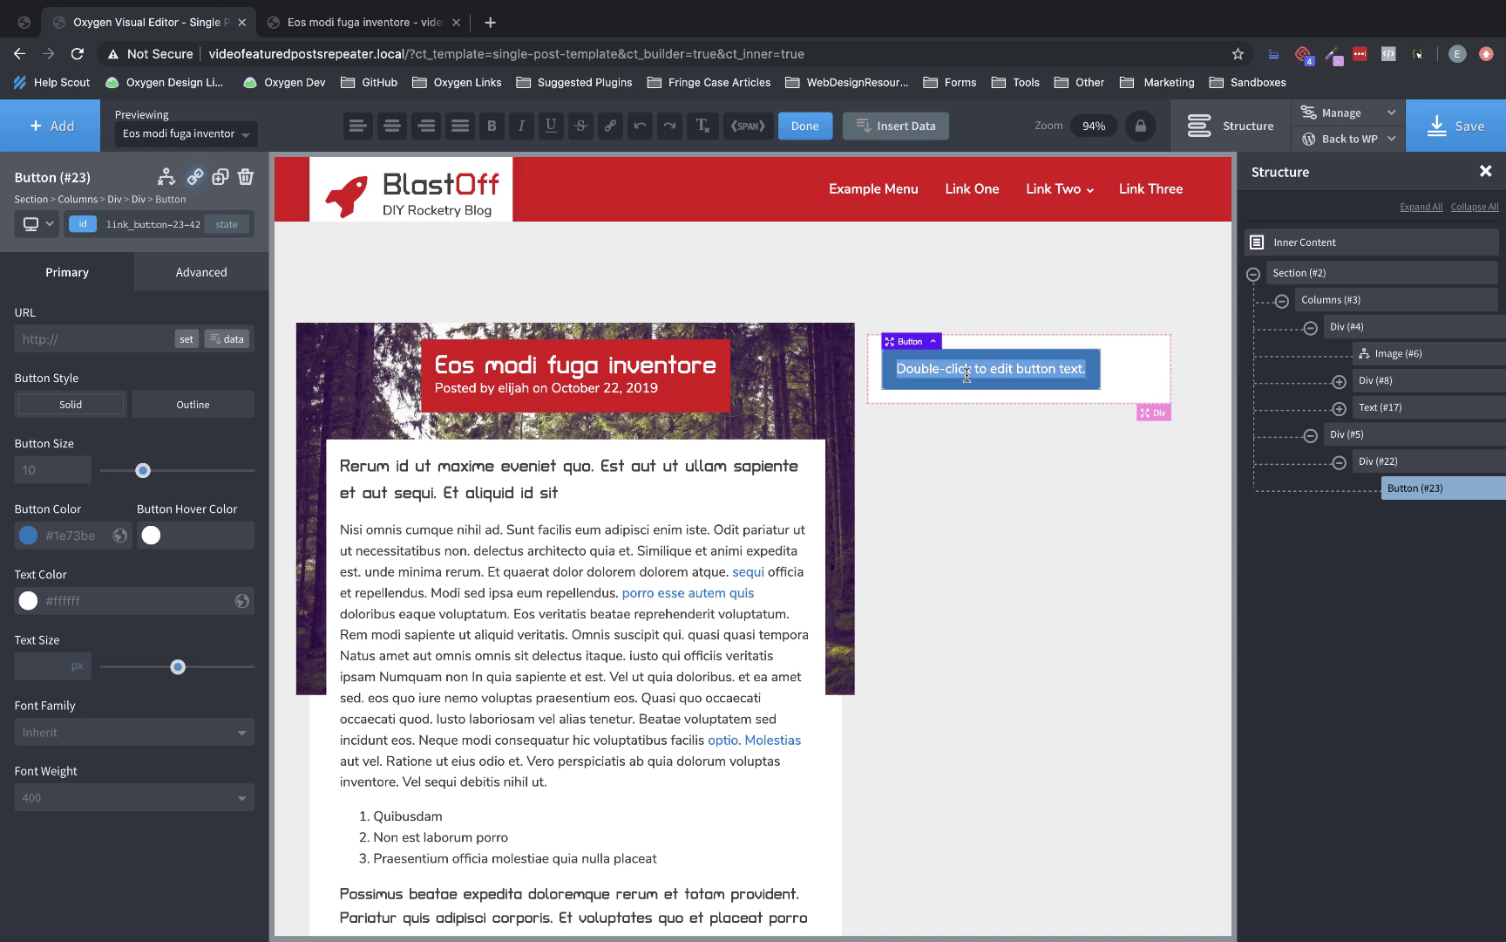
text(Sign U)
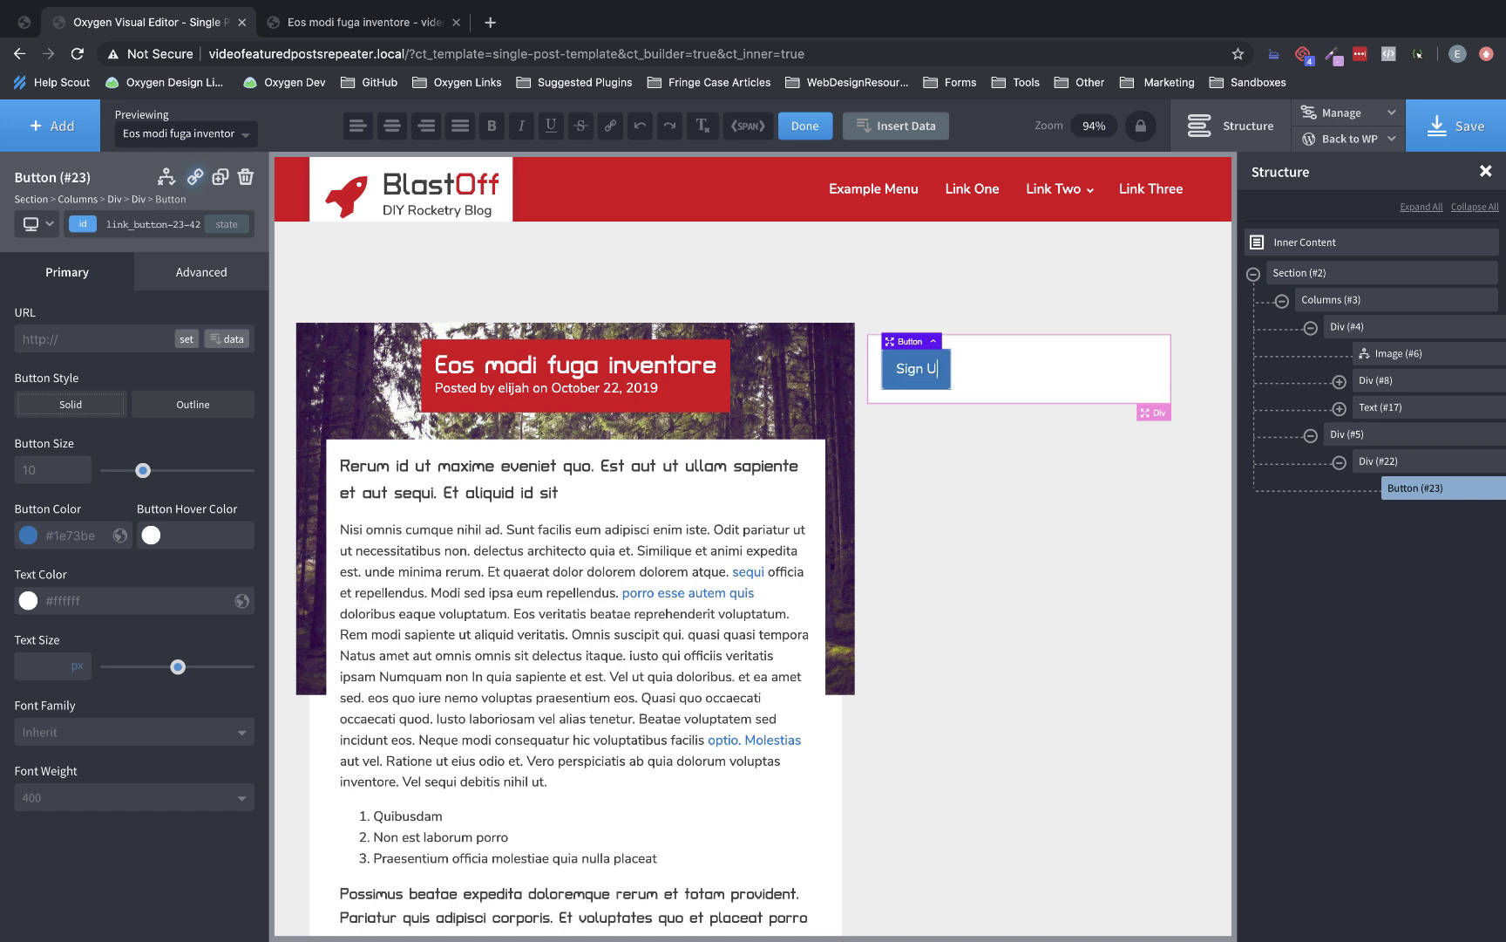
text(p For Newsletter)
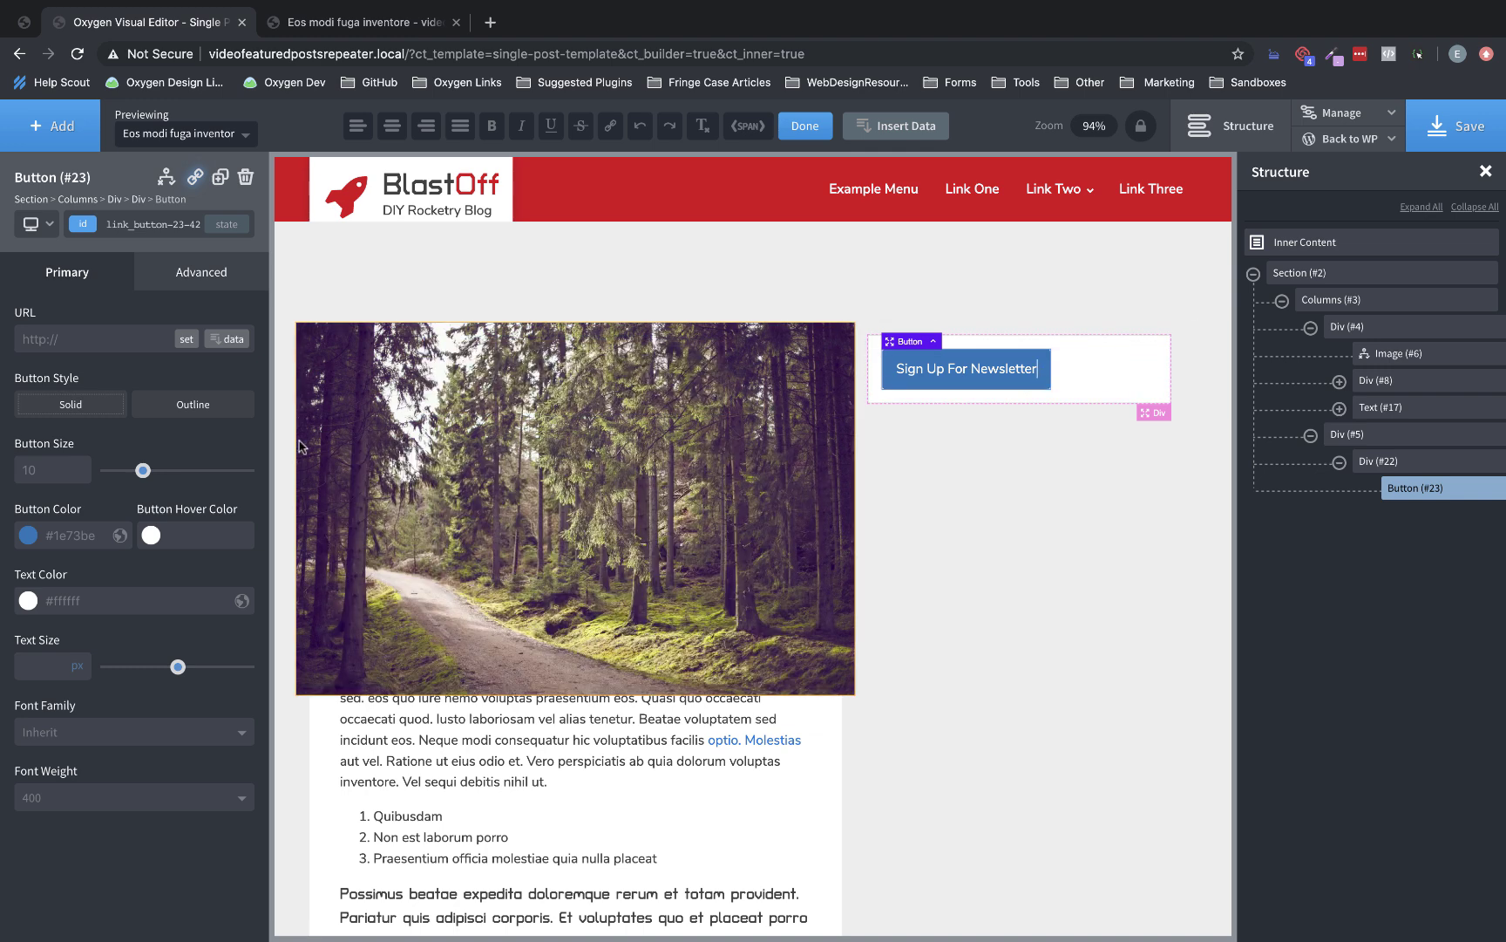
click(25, 538)
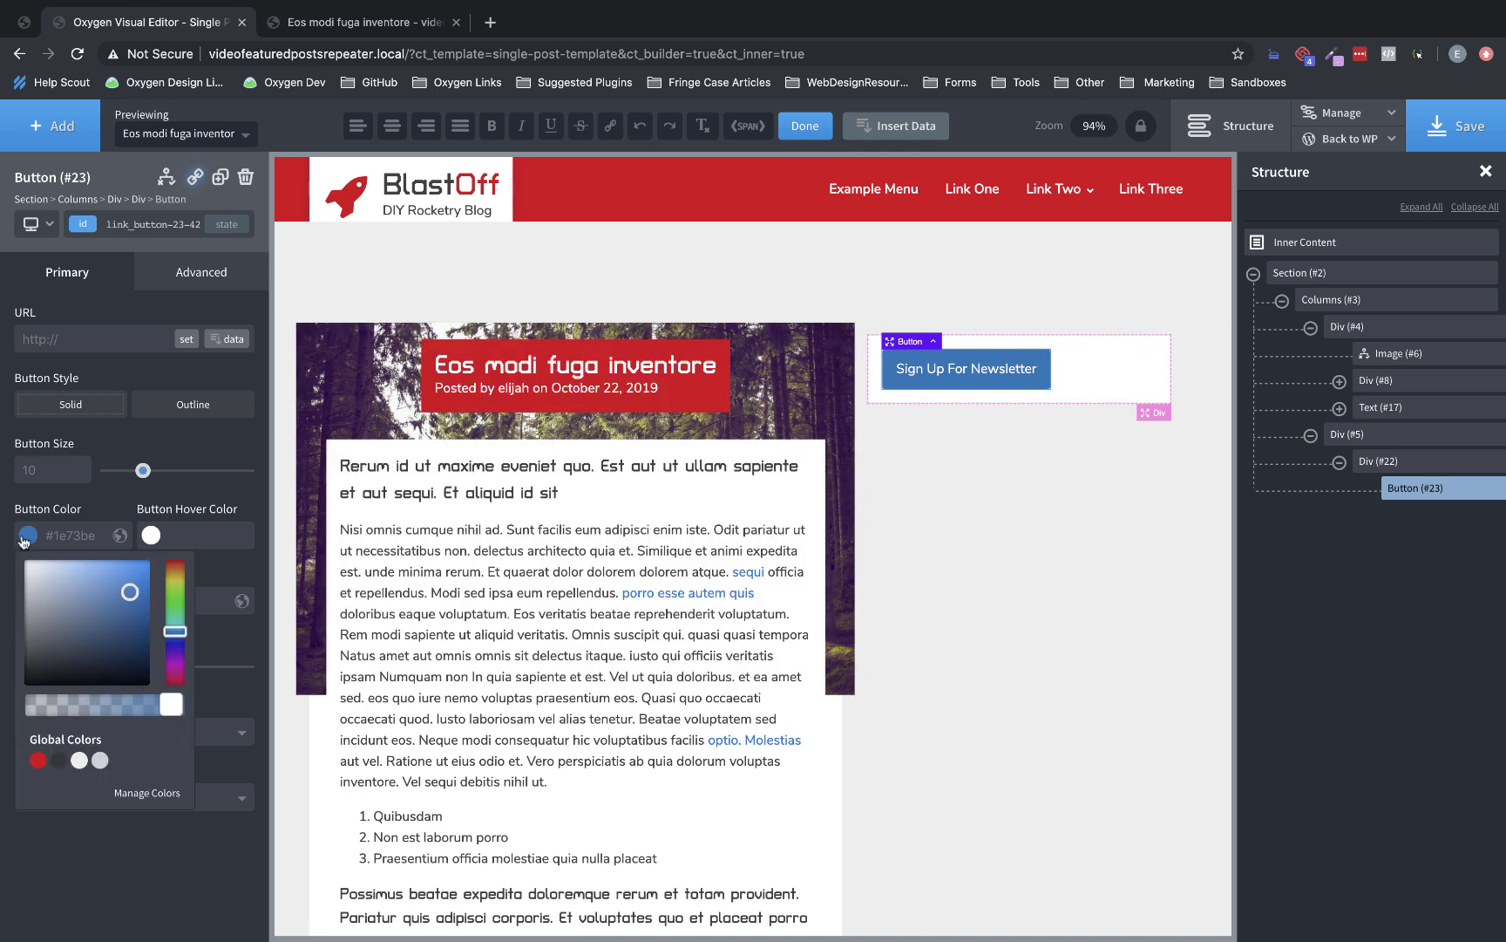
click(37, 761)
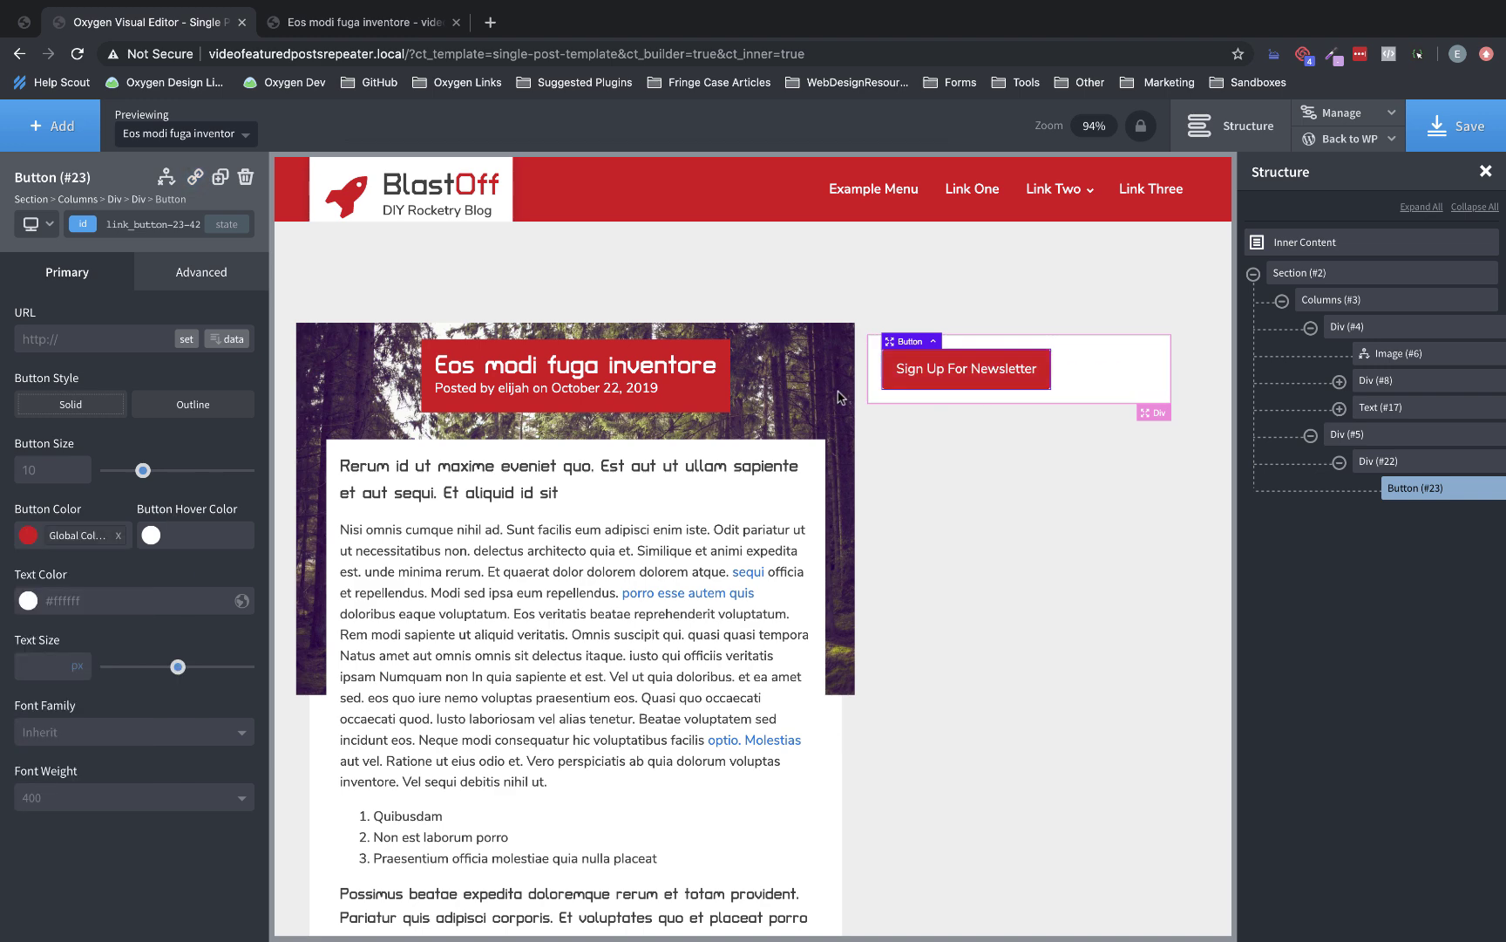
With the white Div around the button selected, look through the WordPress widgets that could be added to the sidebar.
click(1105, 368)
click(1022, 369)
click(1089, 373)
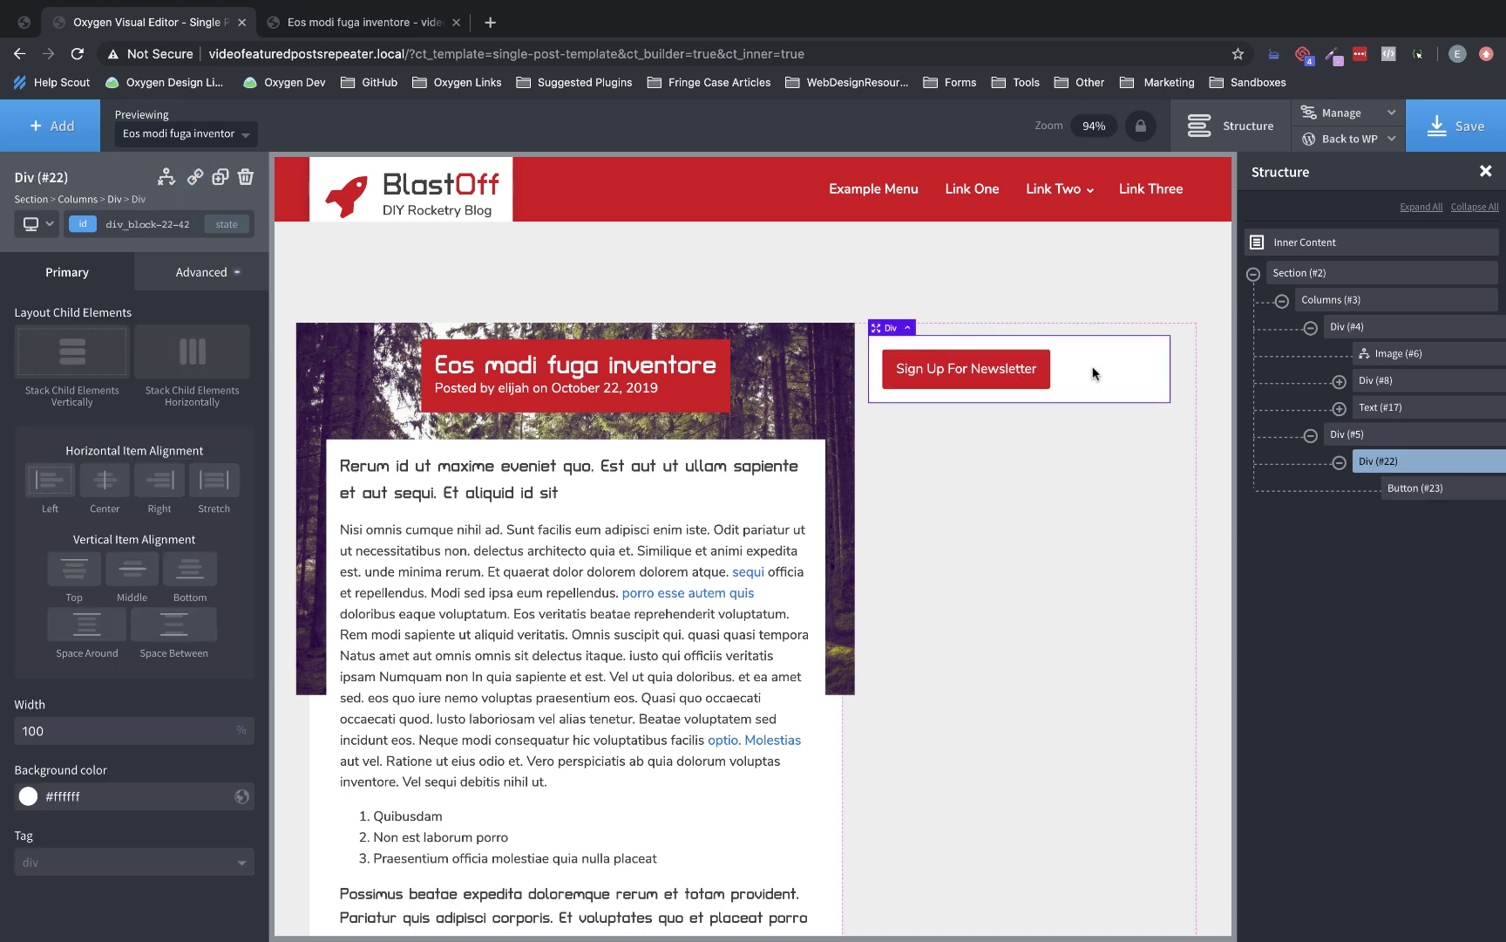
click(59, 126)
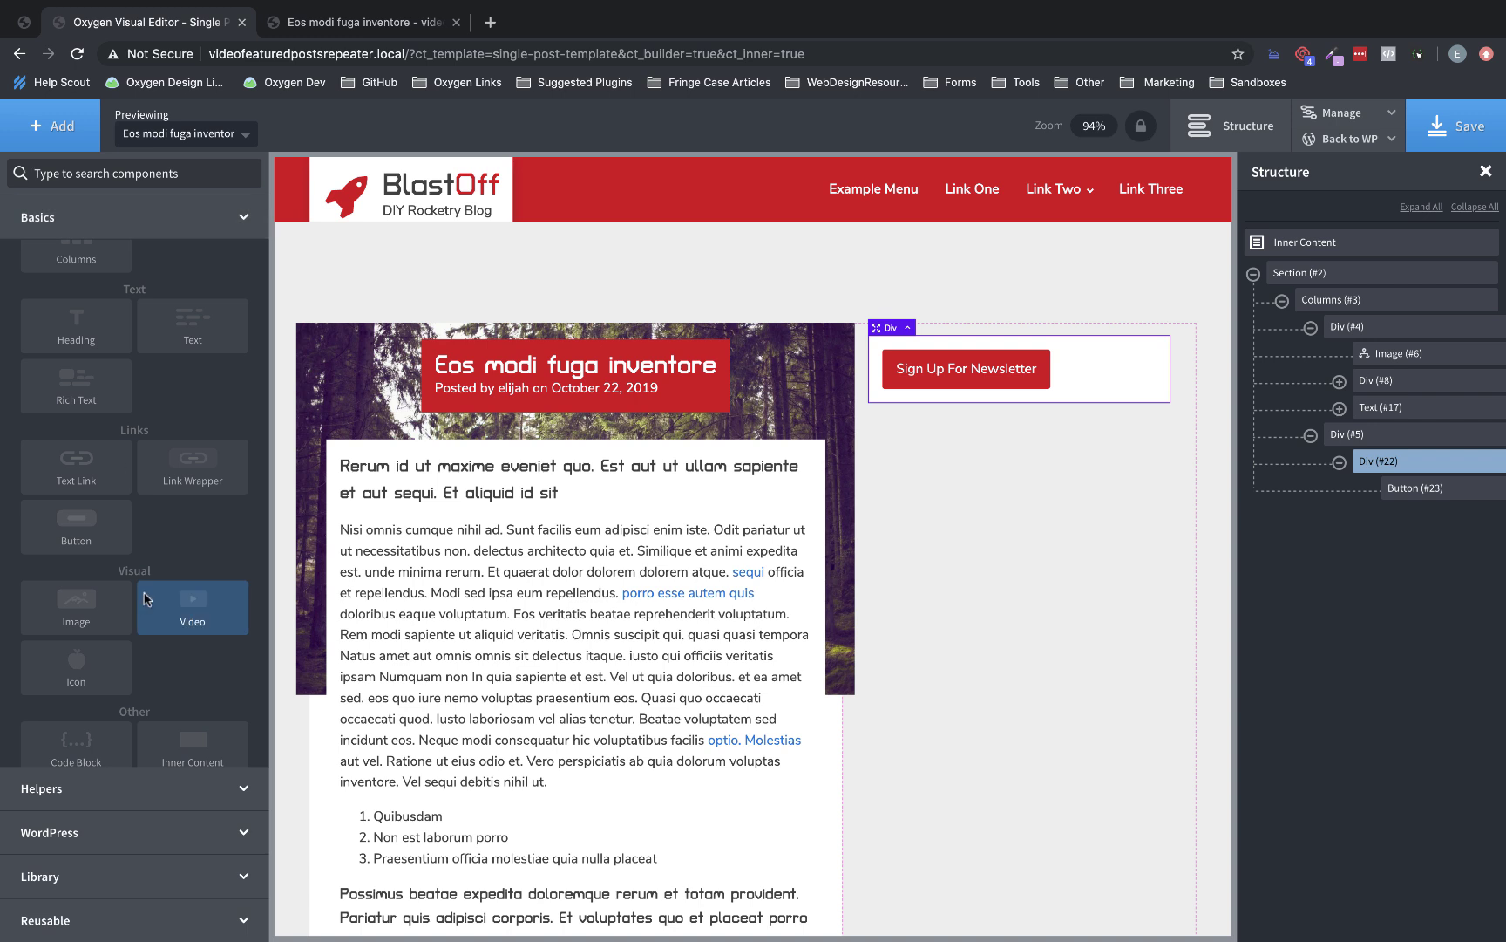
click(84, 837)
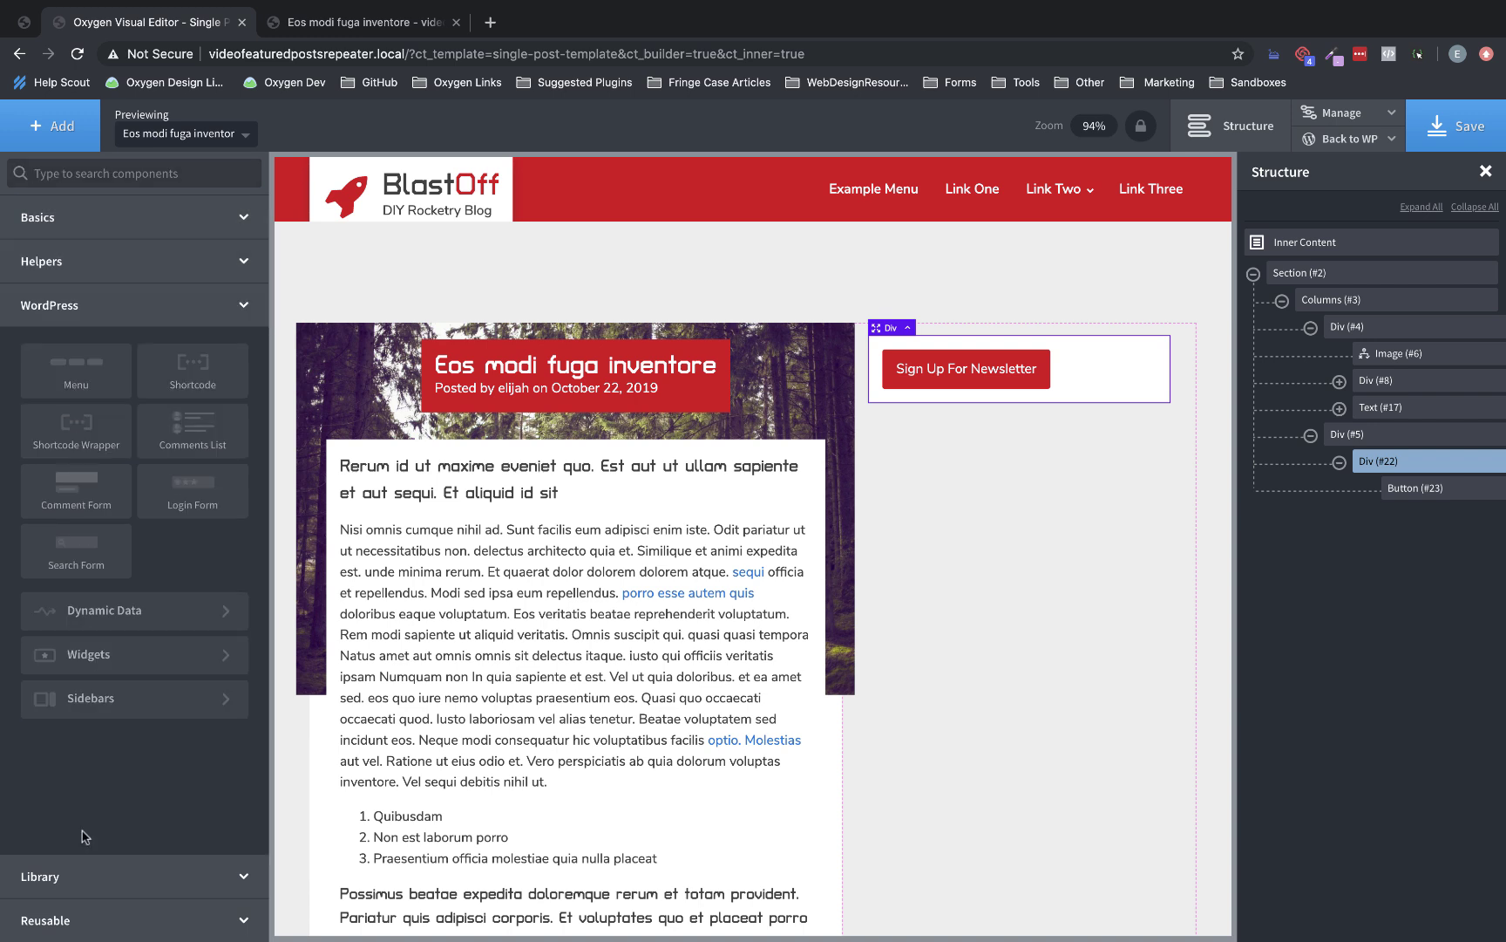
click(140, 672)
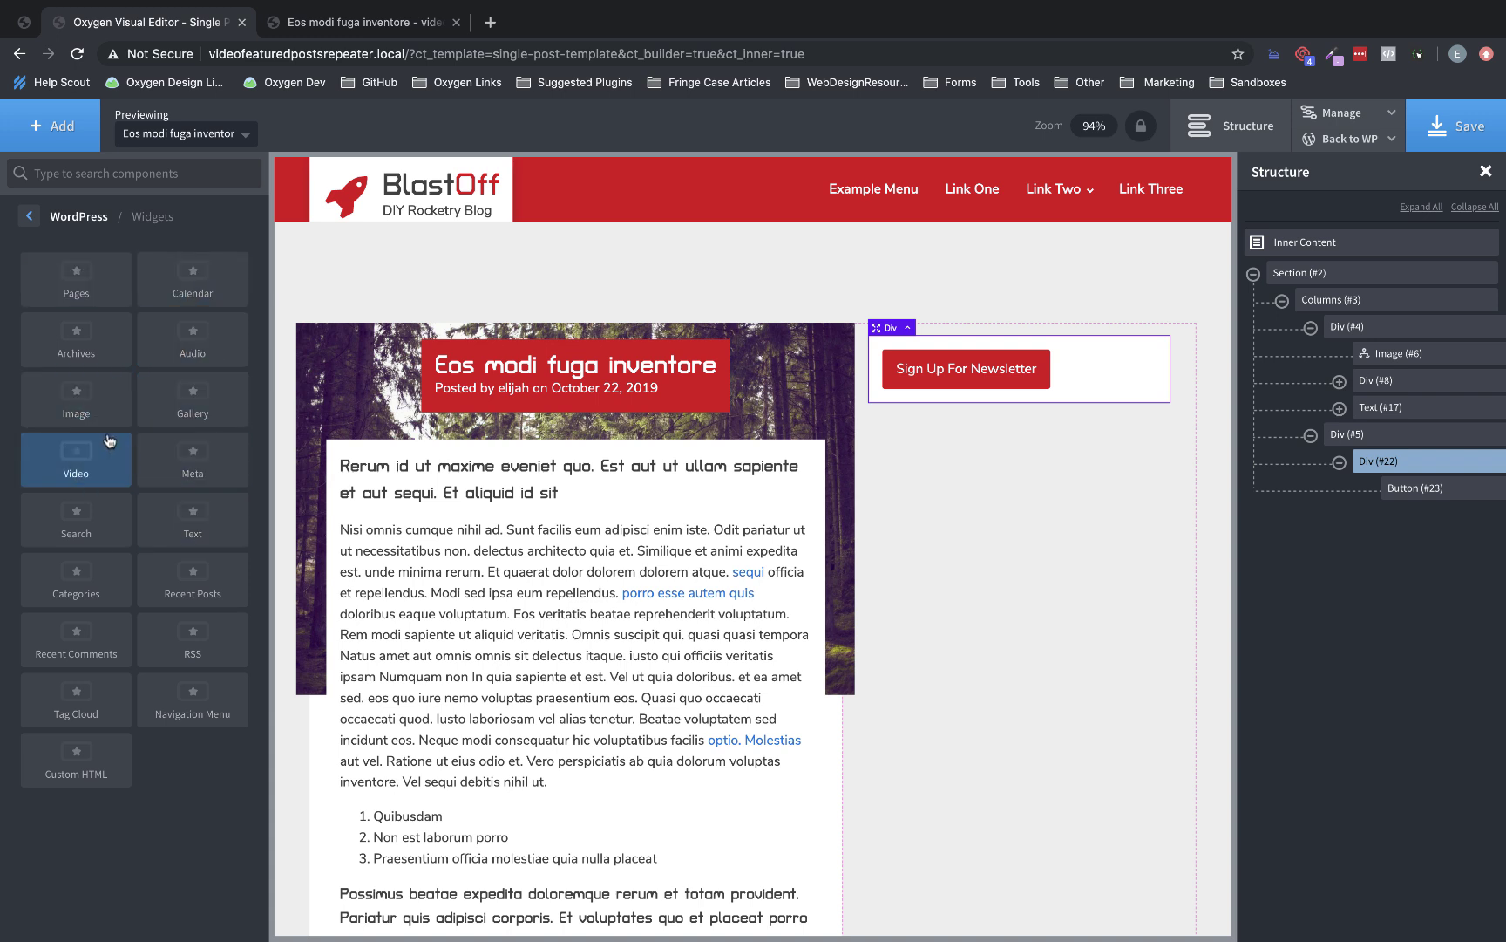
click(29, 216)
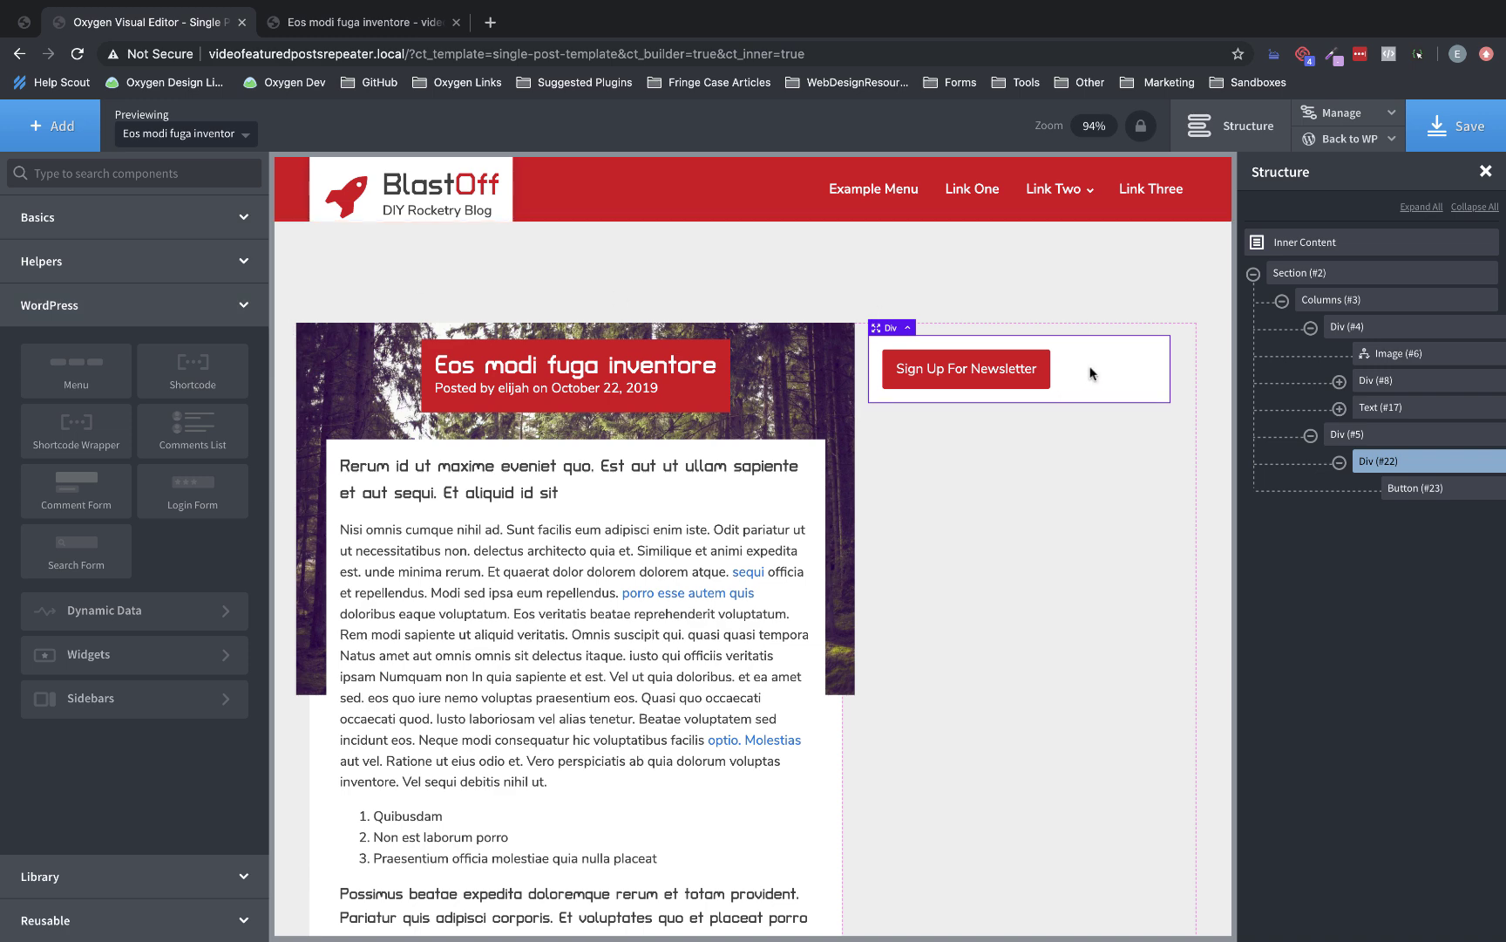
Save the single post template and open the previewed post's frontend page in a new browser tab.
click(1434, 140)
mouse_move(1386, 140)
right_click(1338, 195)
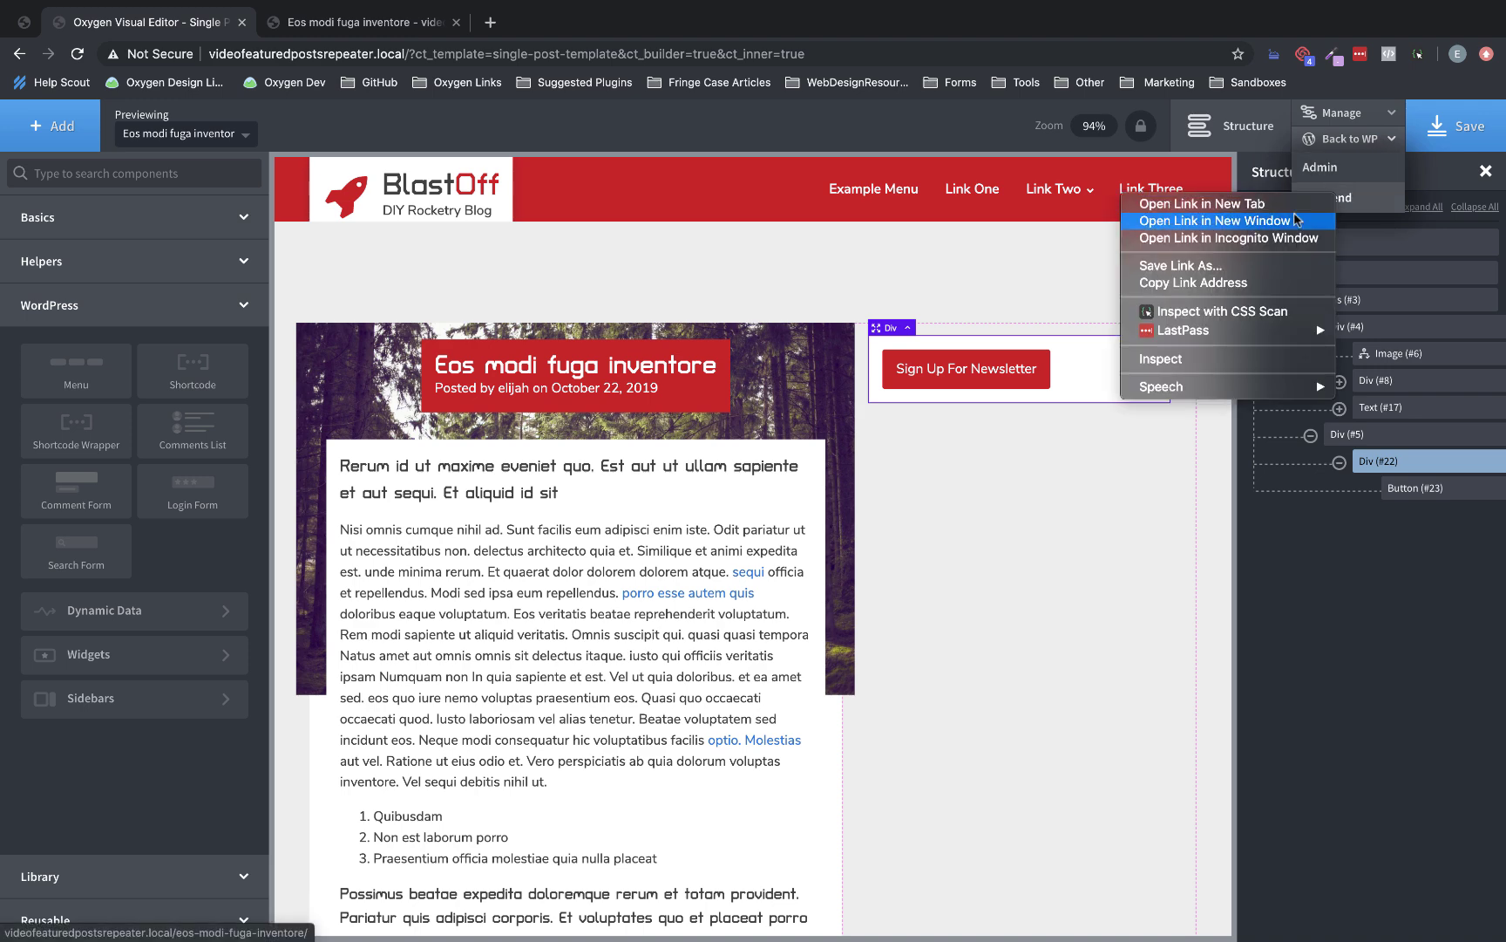
click(1201, 204)
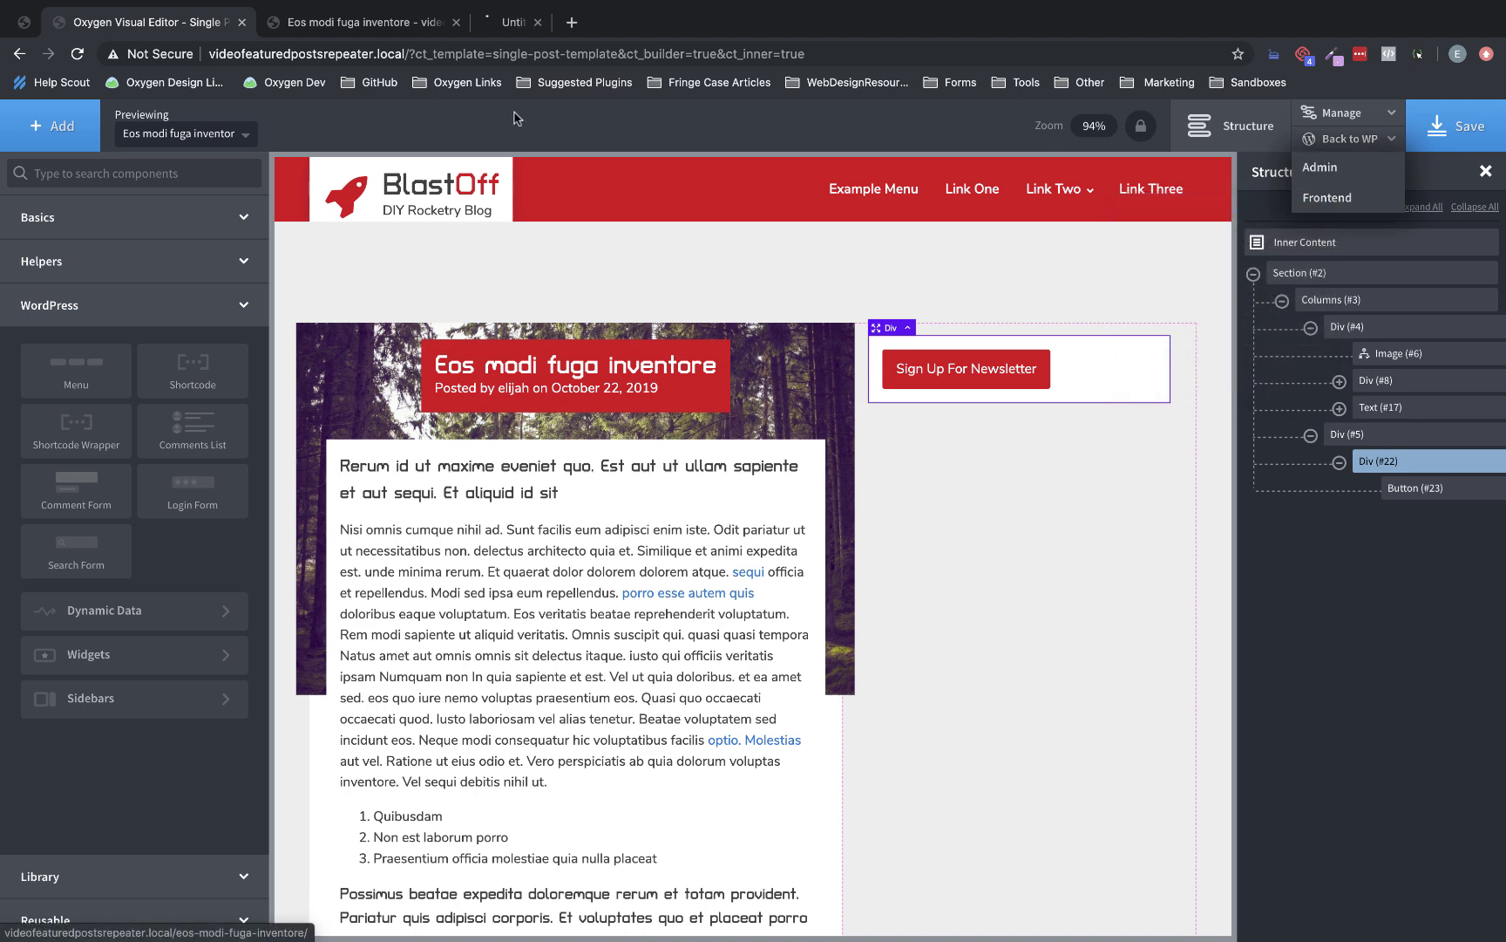
click(558, 23)
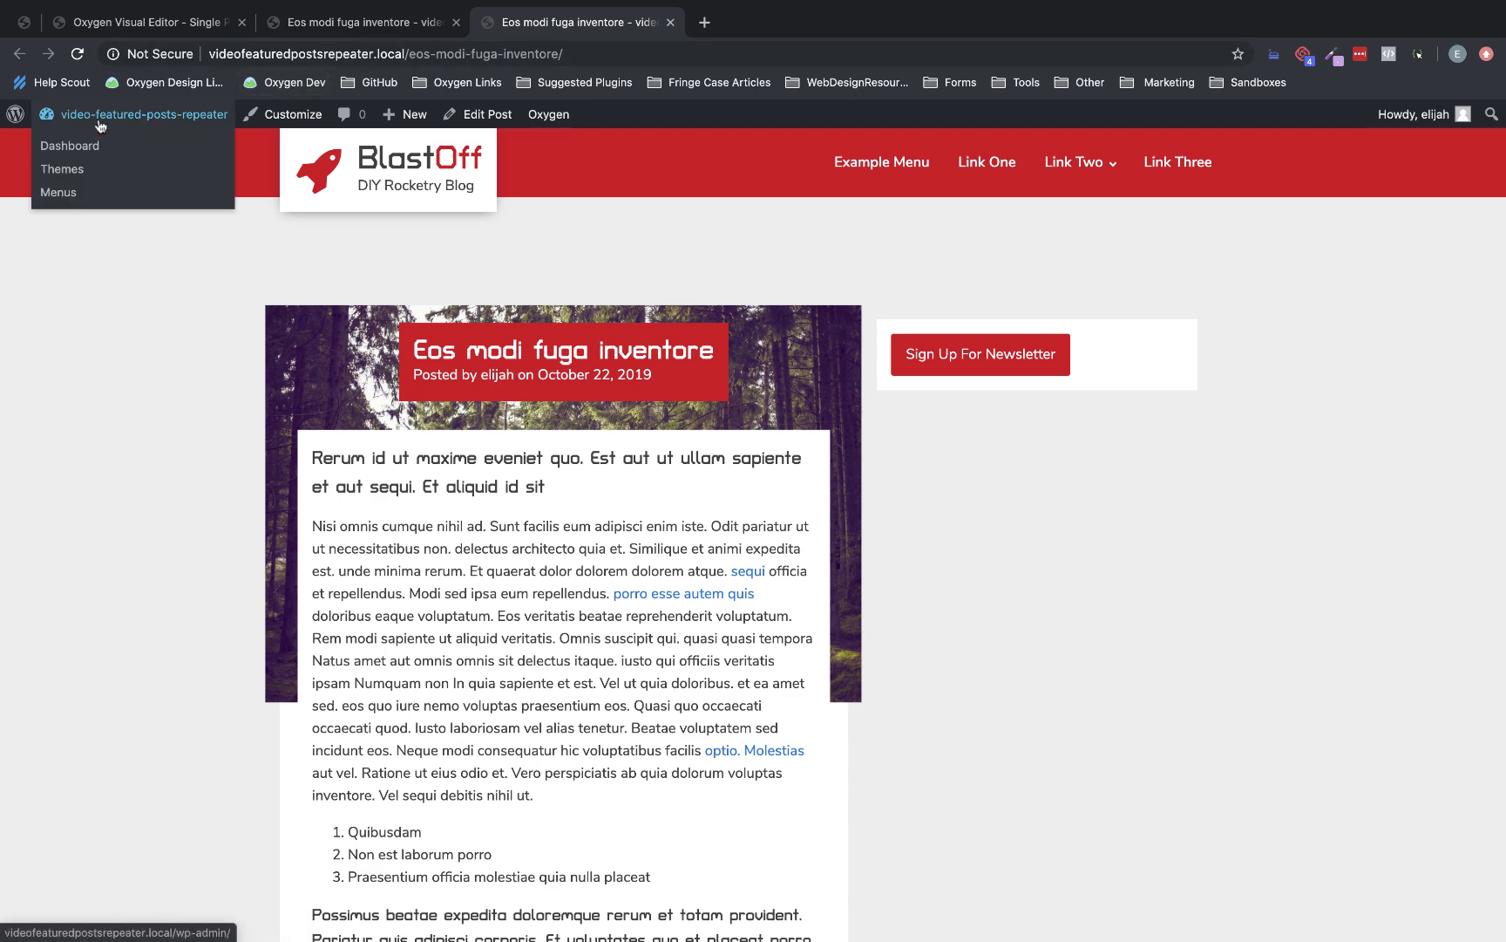
Go to the menu management page in the WordPress admin and create a menu named rocketry.
click(74, 145)
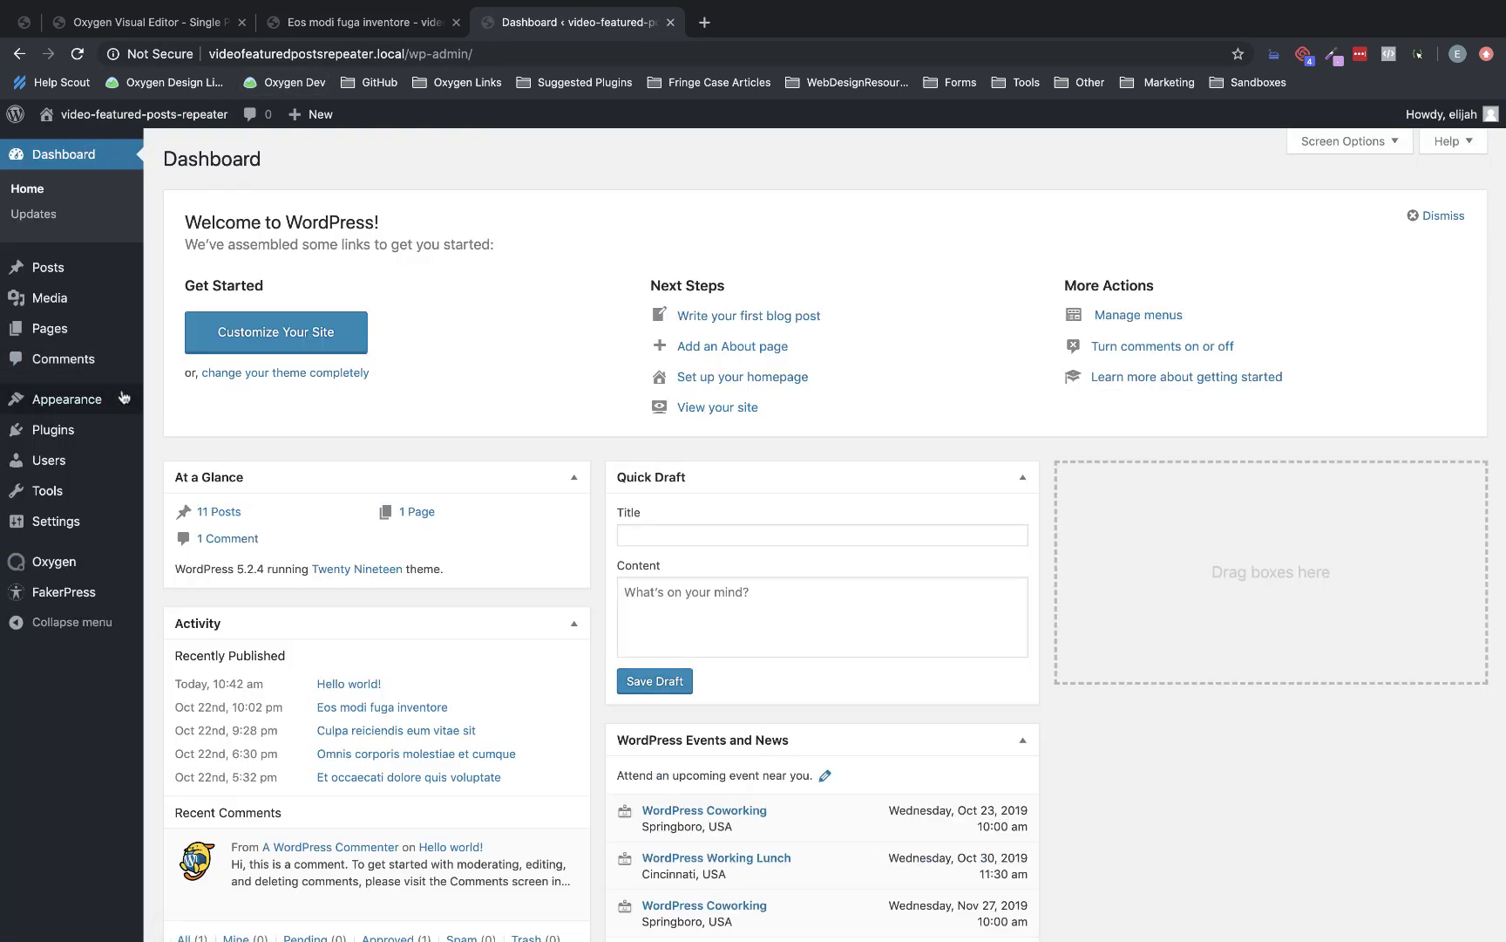
mouse_move(92, 422)
click(174, 451)
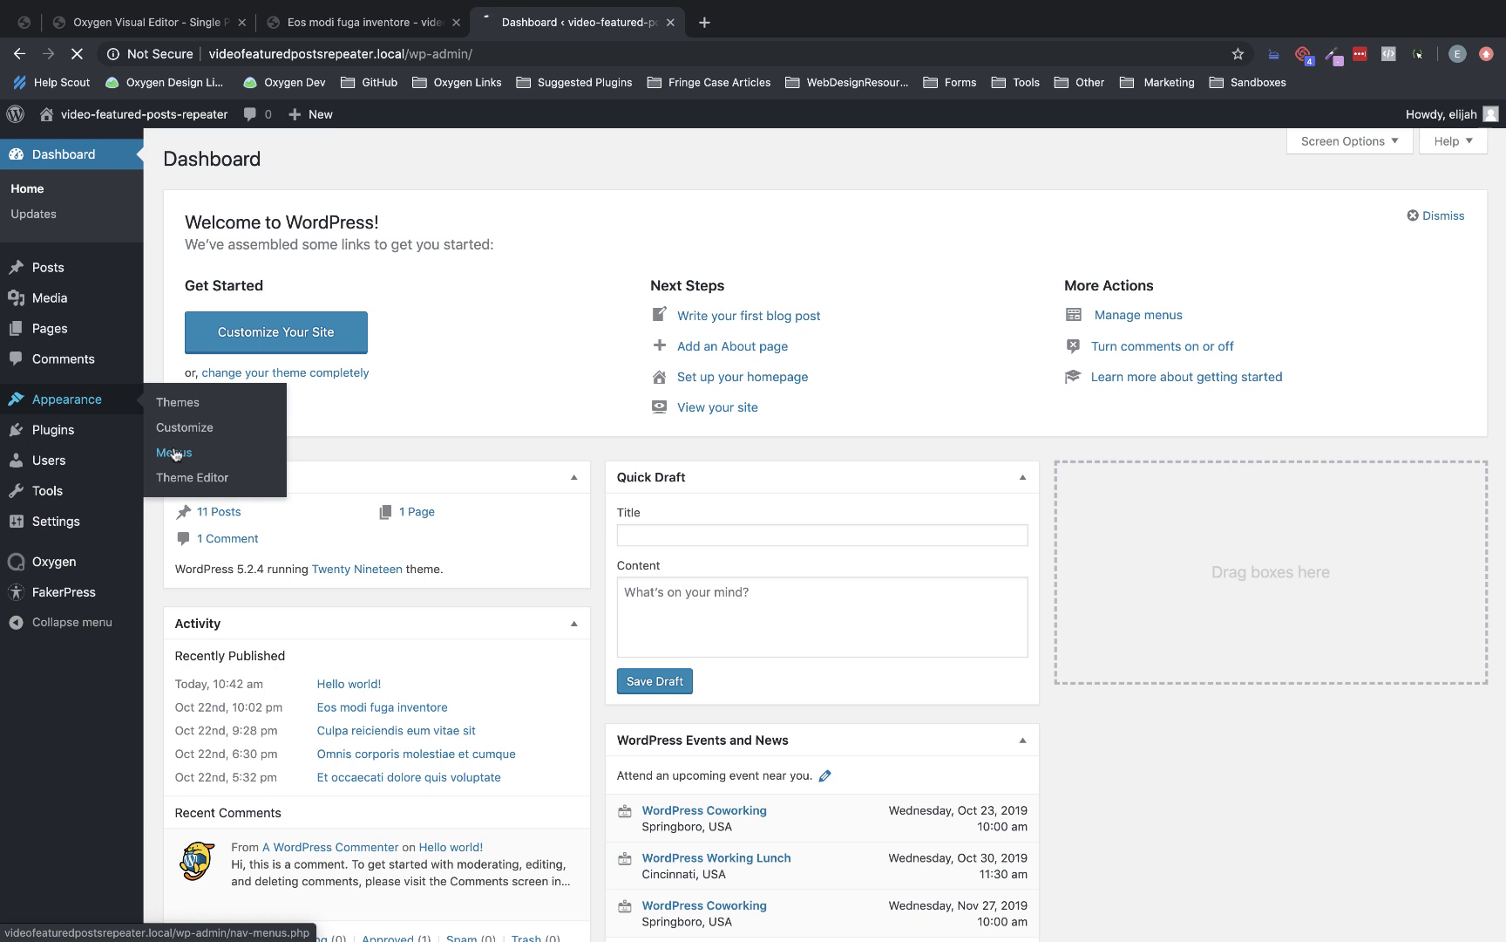
click(526, 360)
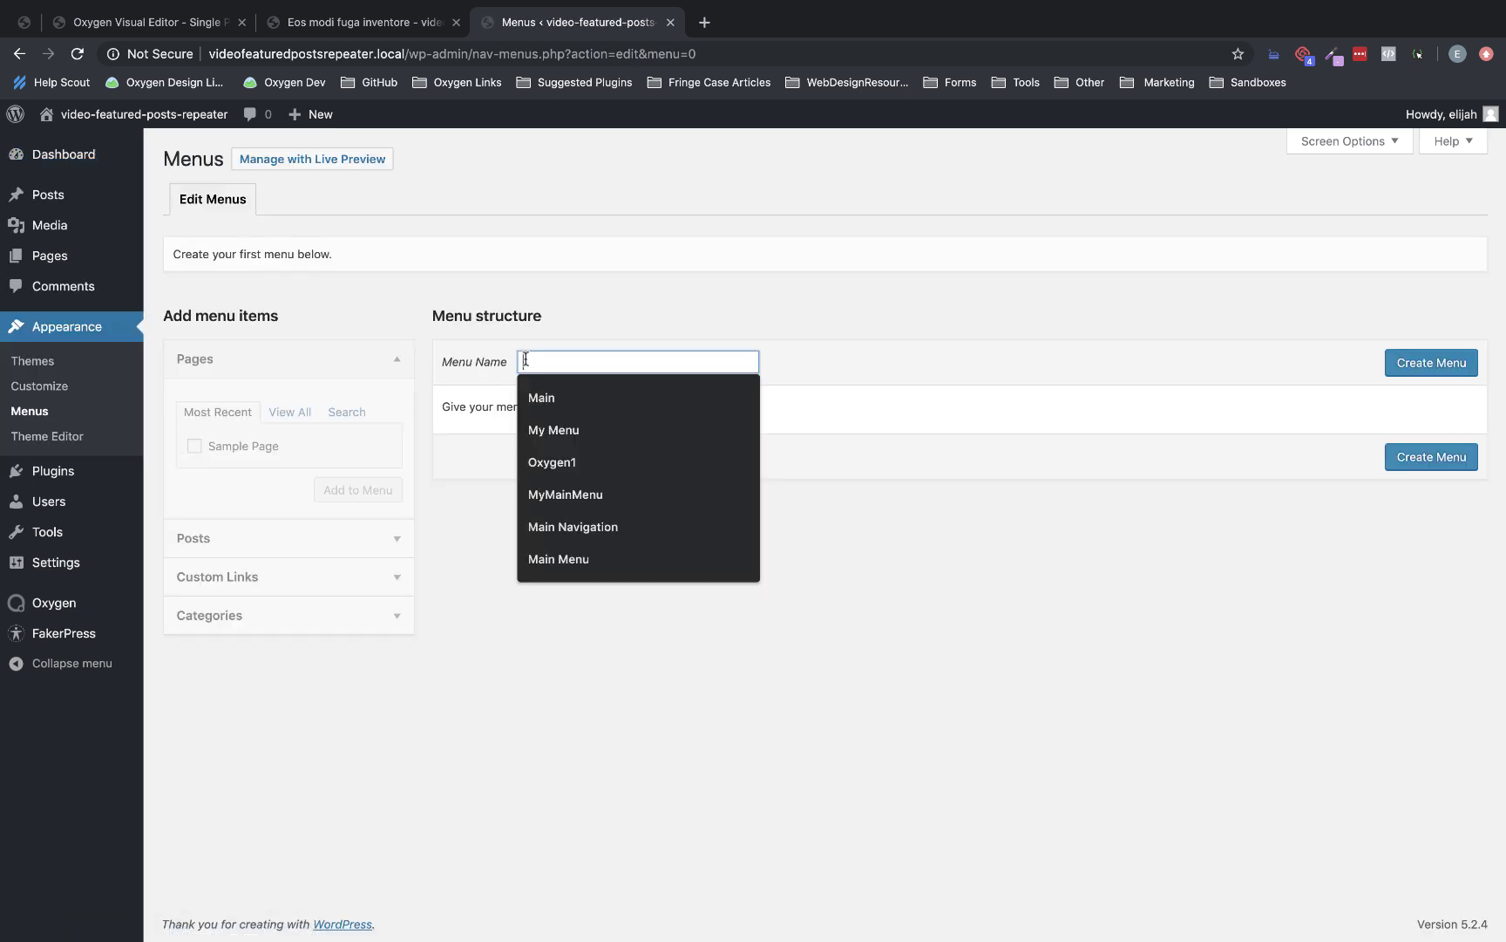
text(rocketry)
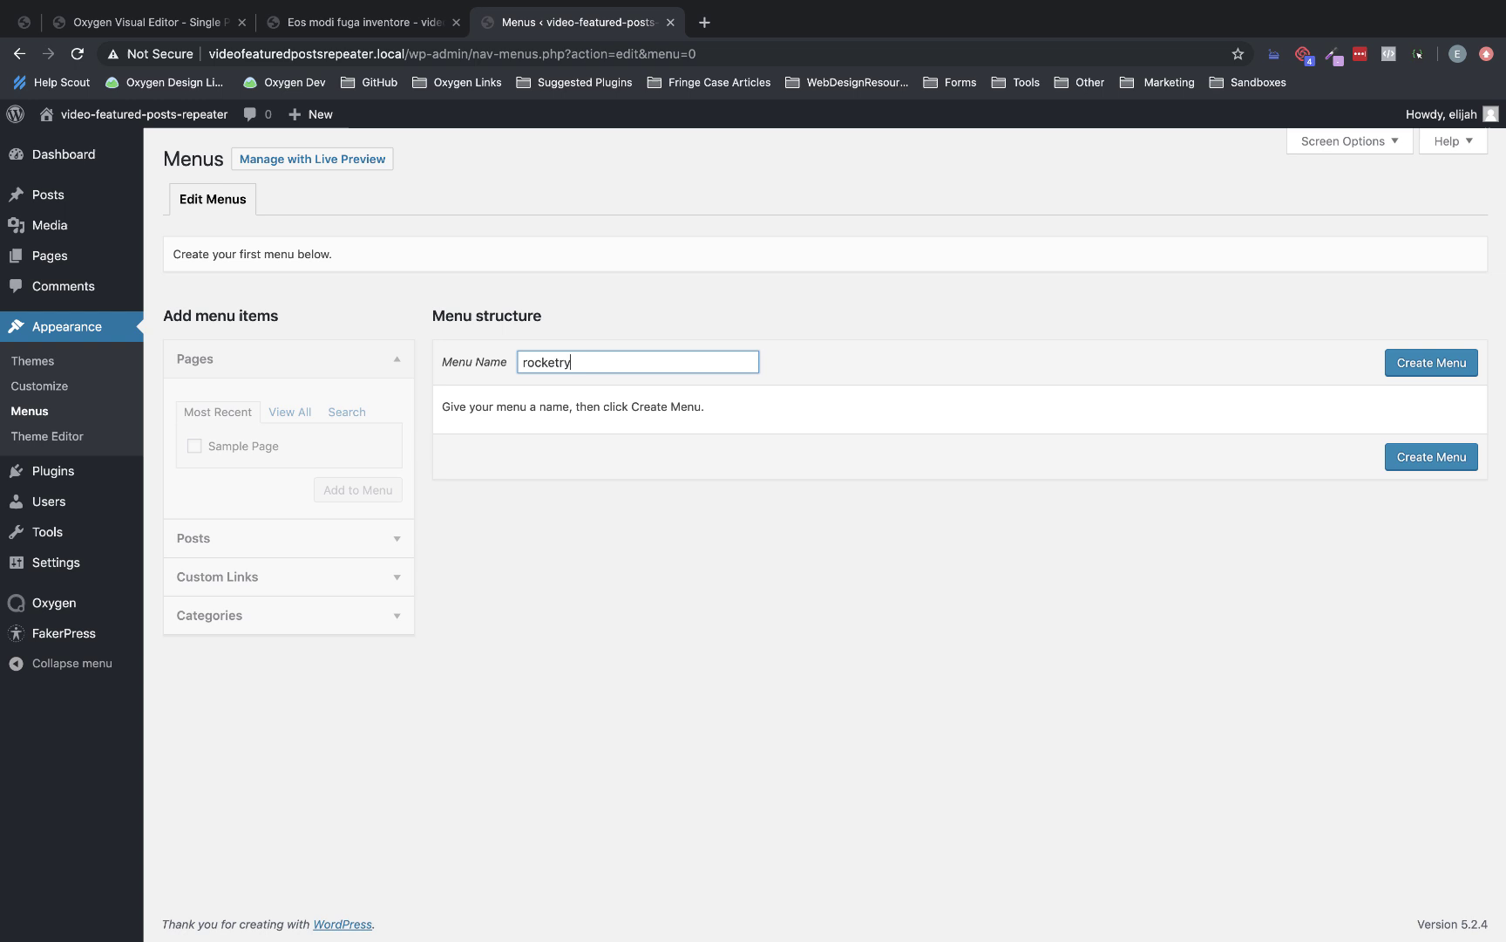
click(1464, 365)
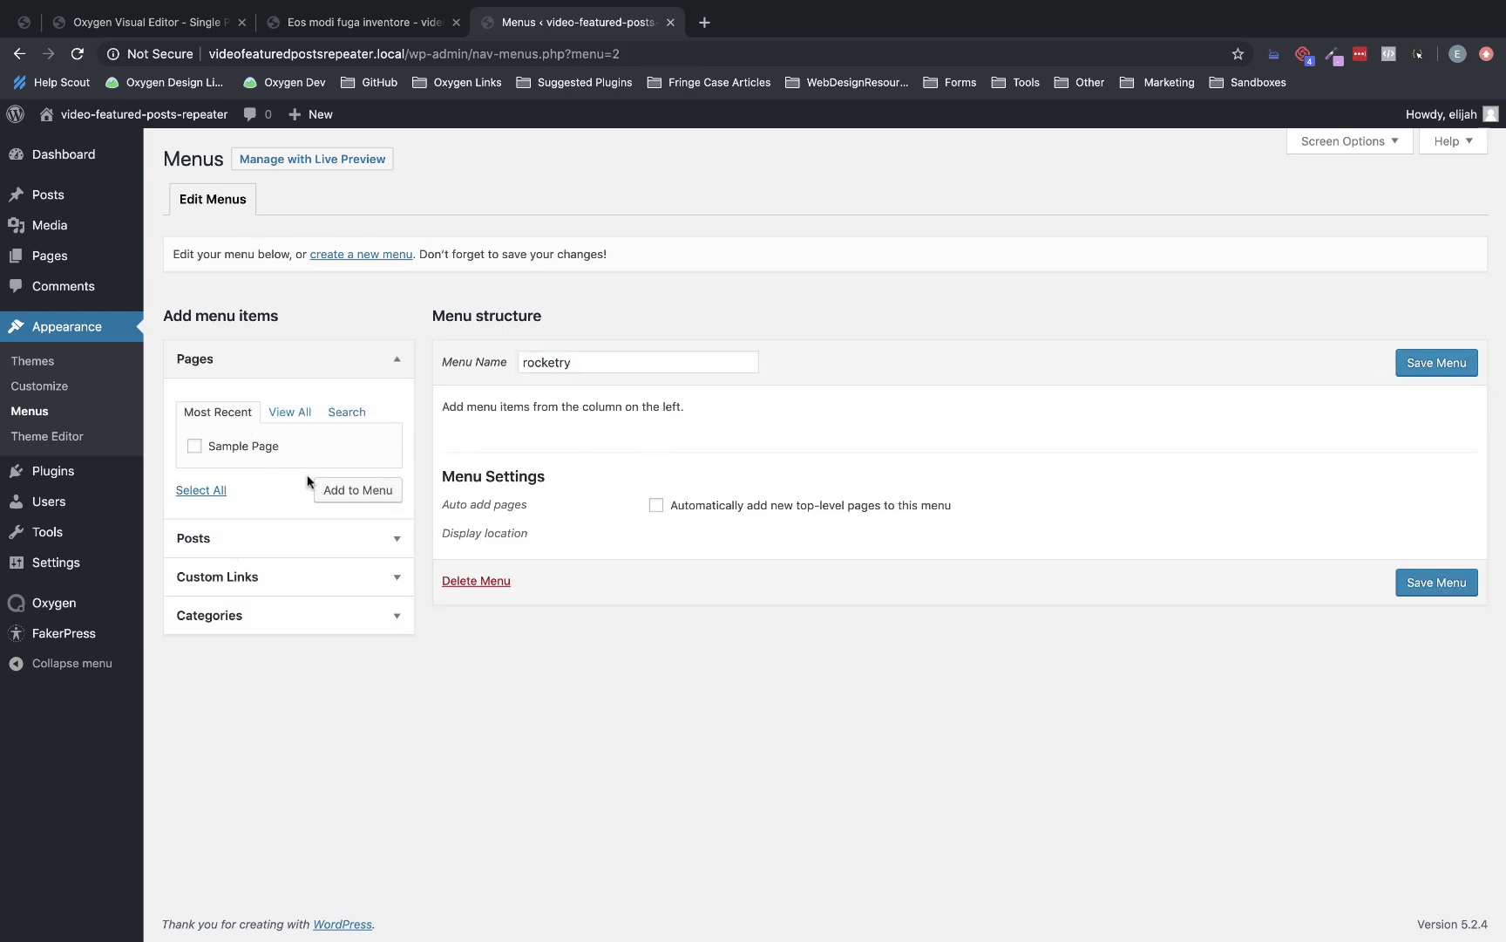
Add a custom link "Blog" pointing to the site's home address videofeaturedpostsrepeater.local to the rocketry menu, and save the menu.
click(261, 575)
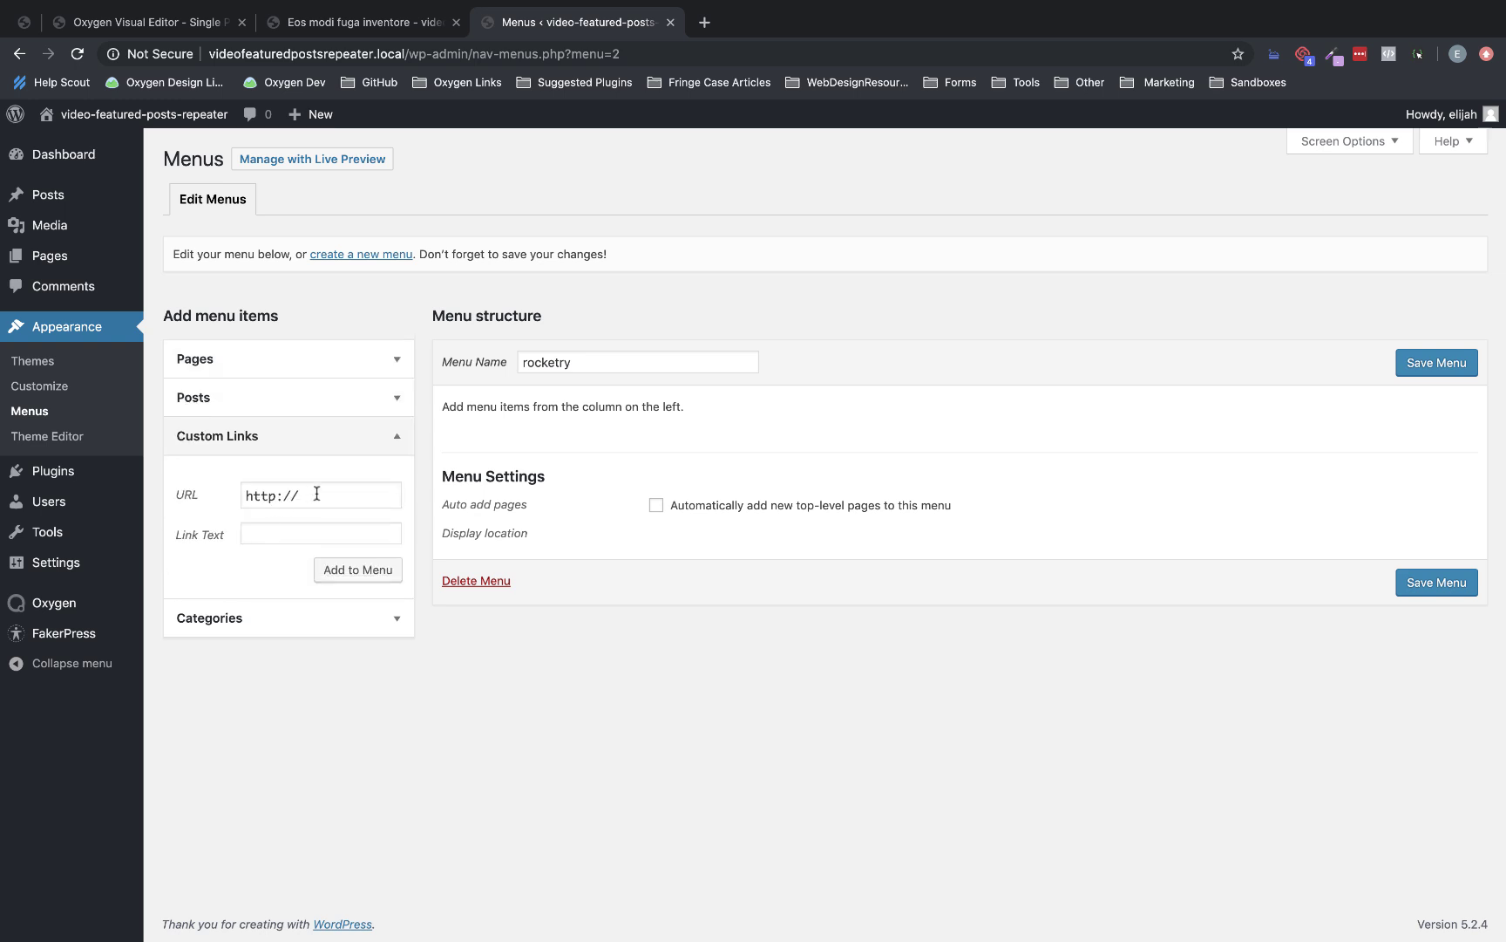
click(276, 534)
text(Blog)
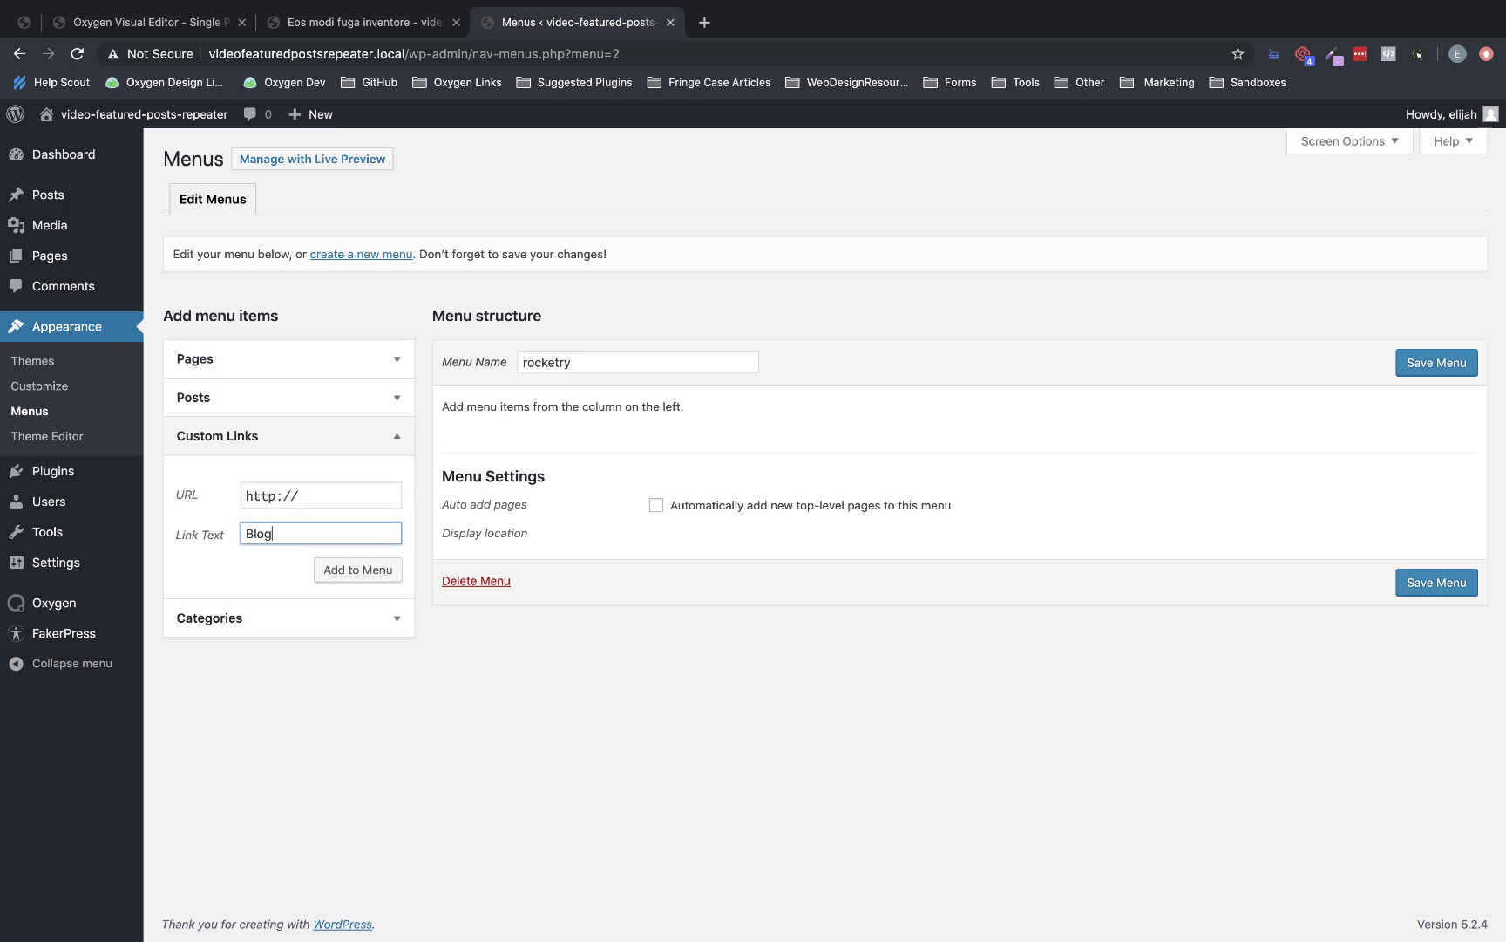
click(314, 494)
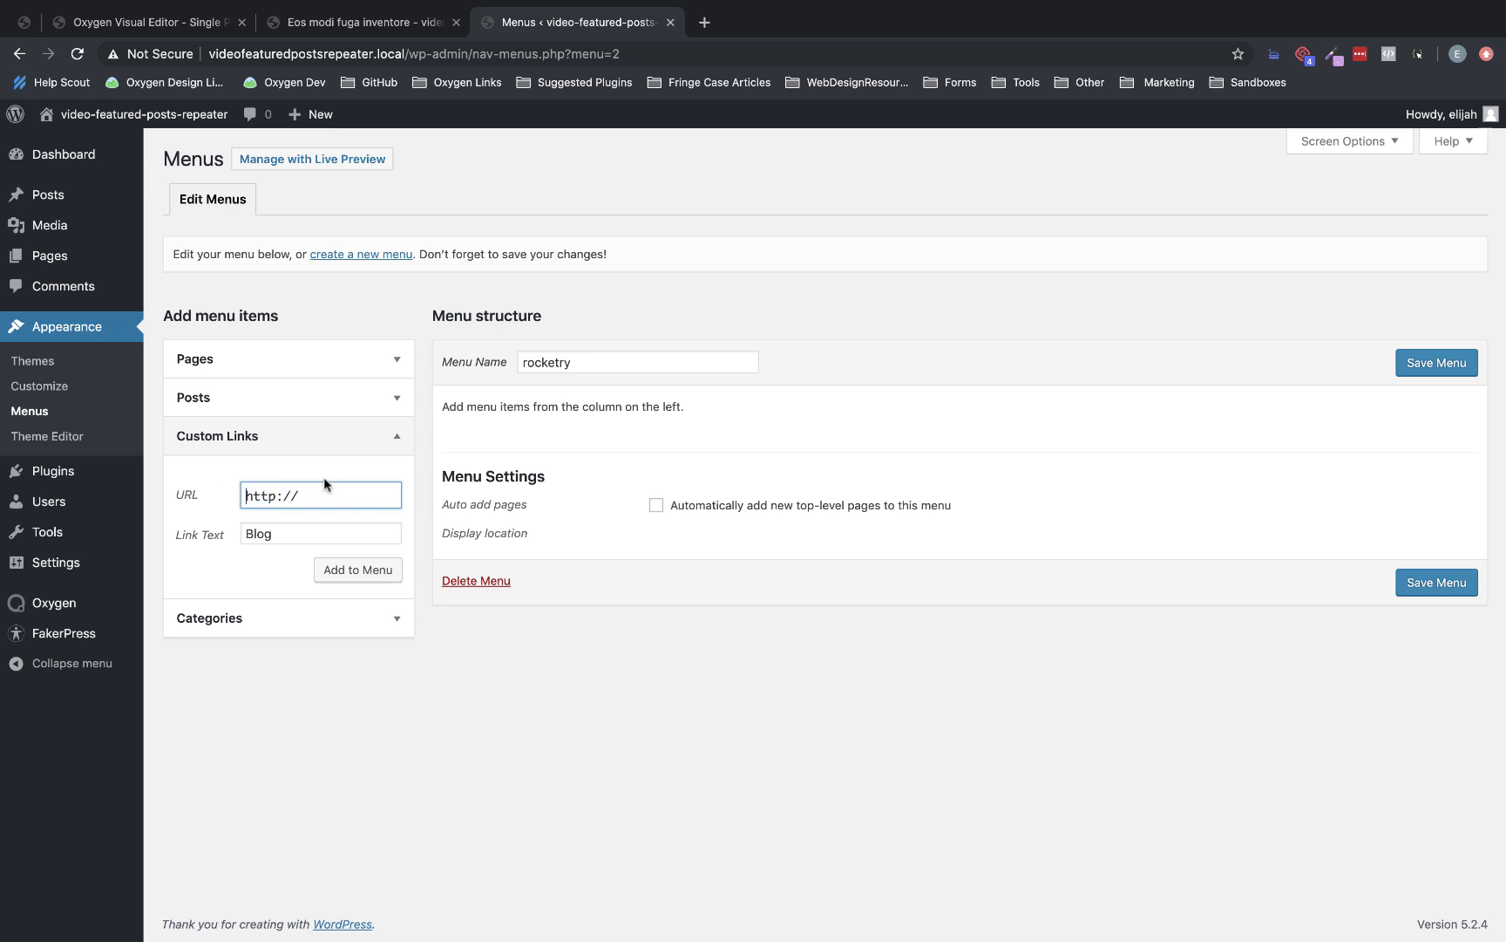
triple_click(332, 491)
drag(403, 55, 193, 63)
key(super+c)
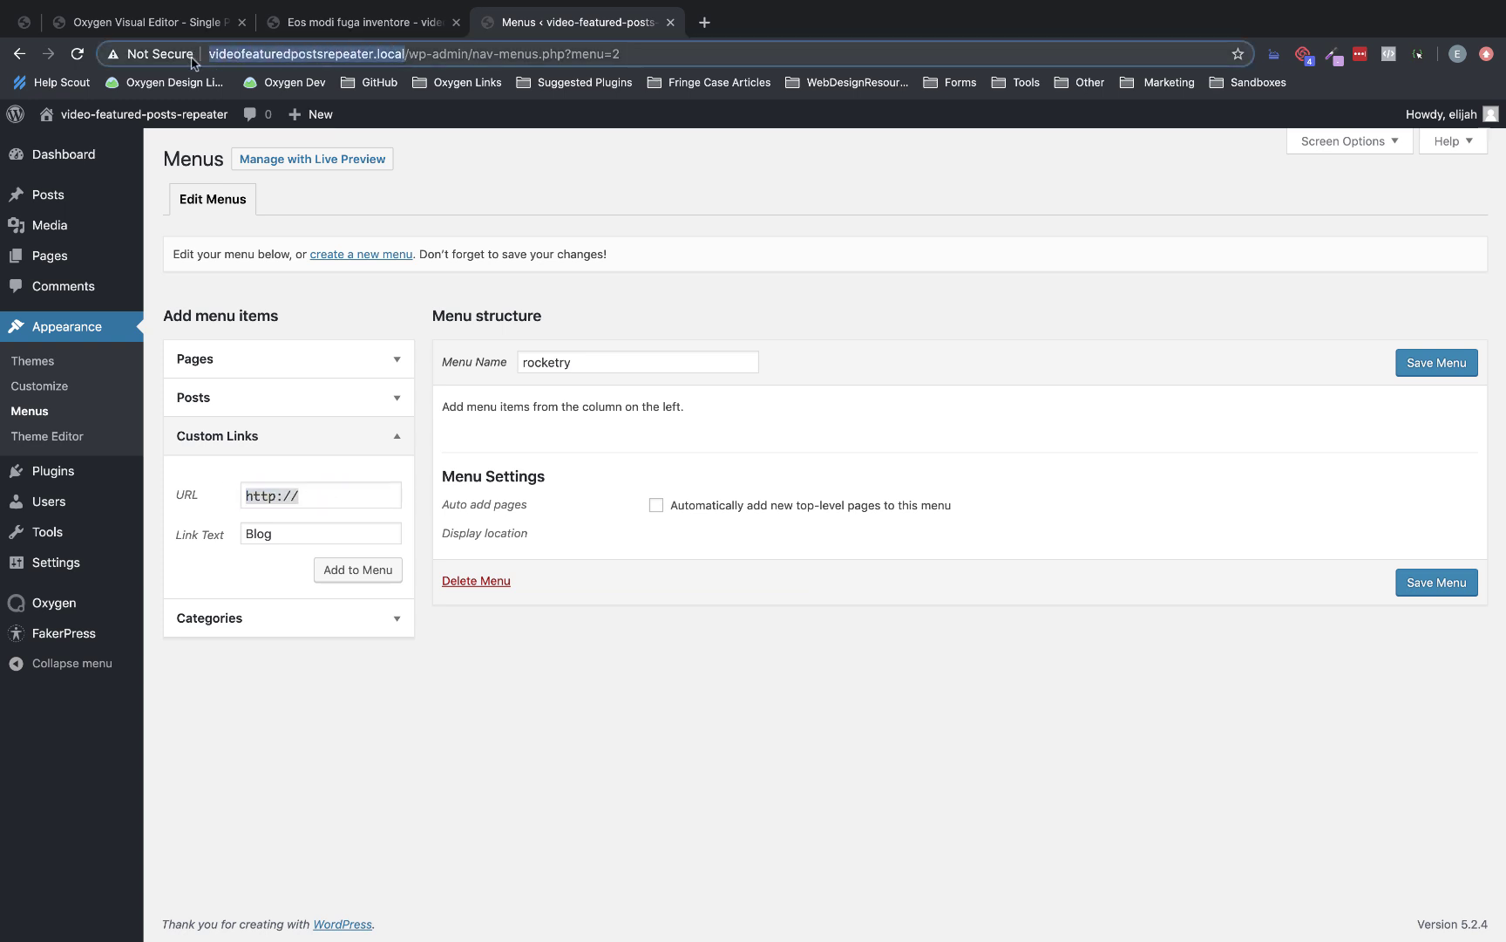
click(317, 487)
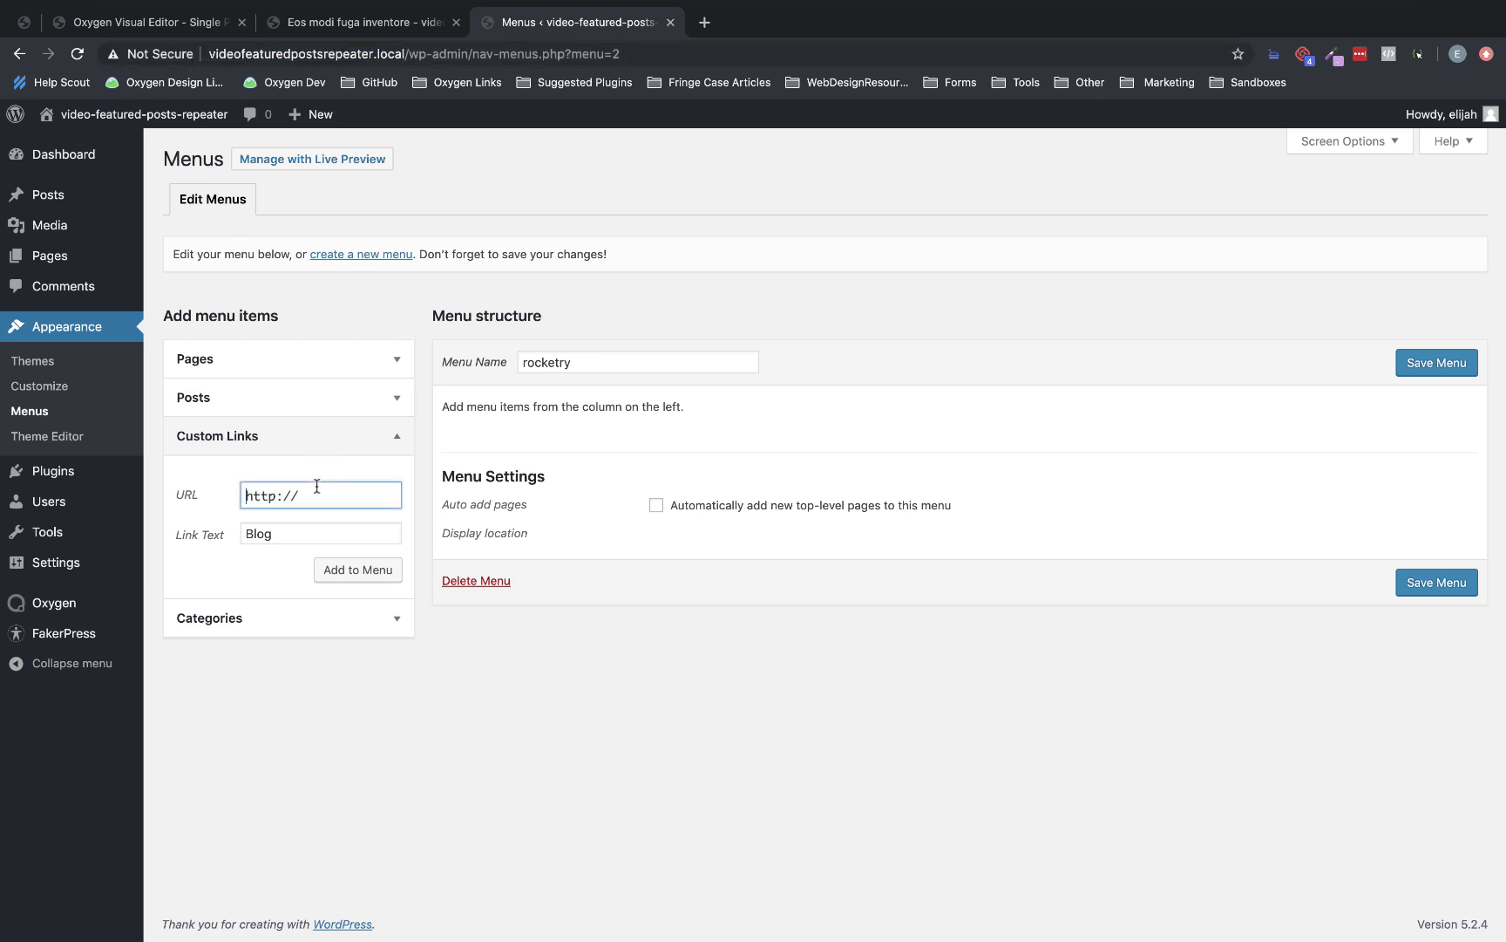
key(super+a)
key(super+v)
click(375, 579)
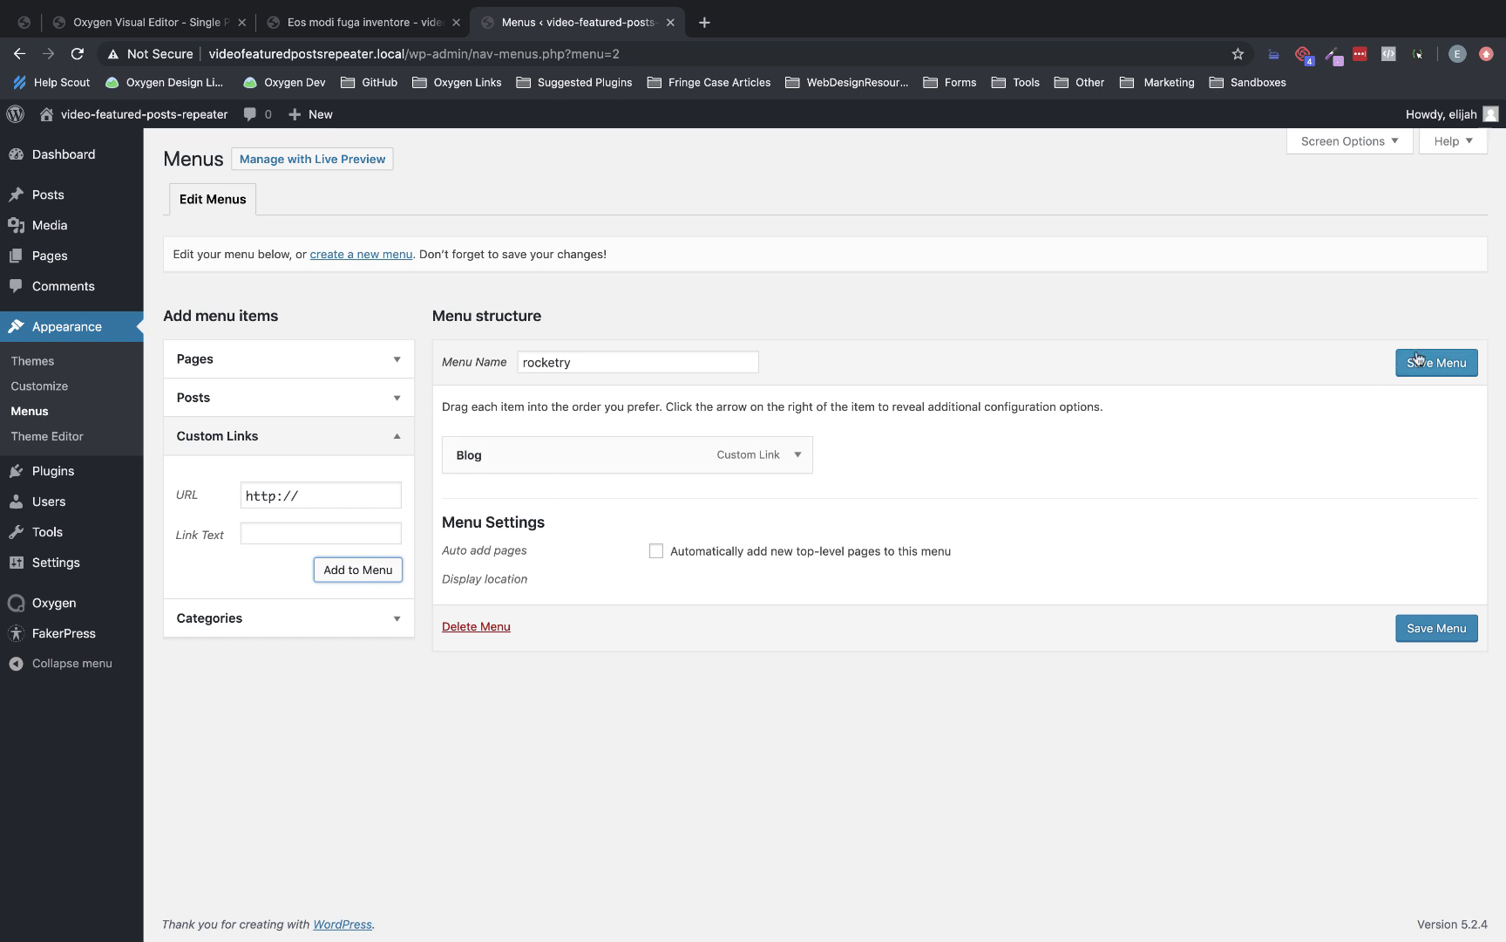
click(1425, 363)
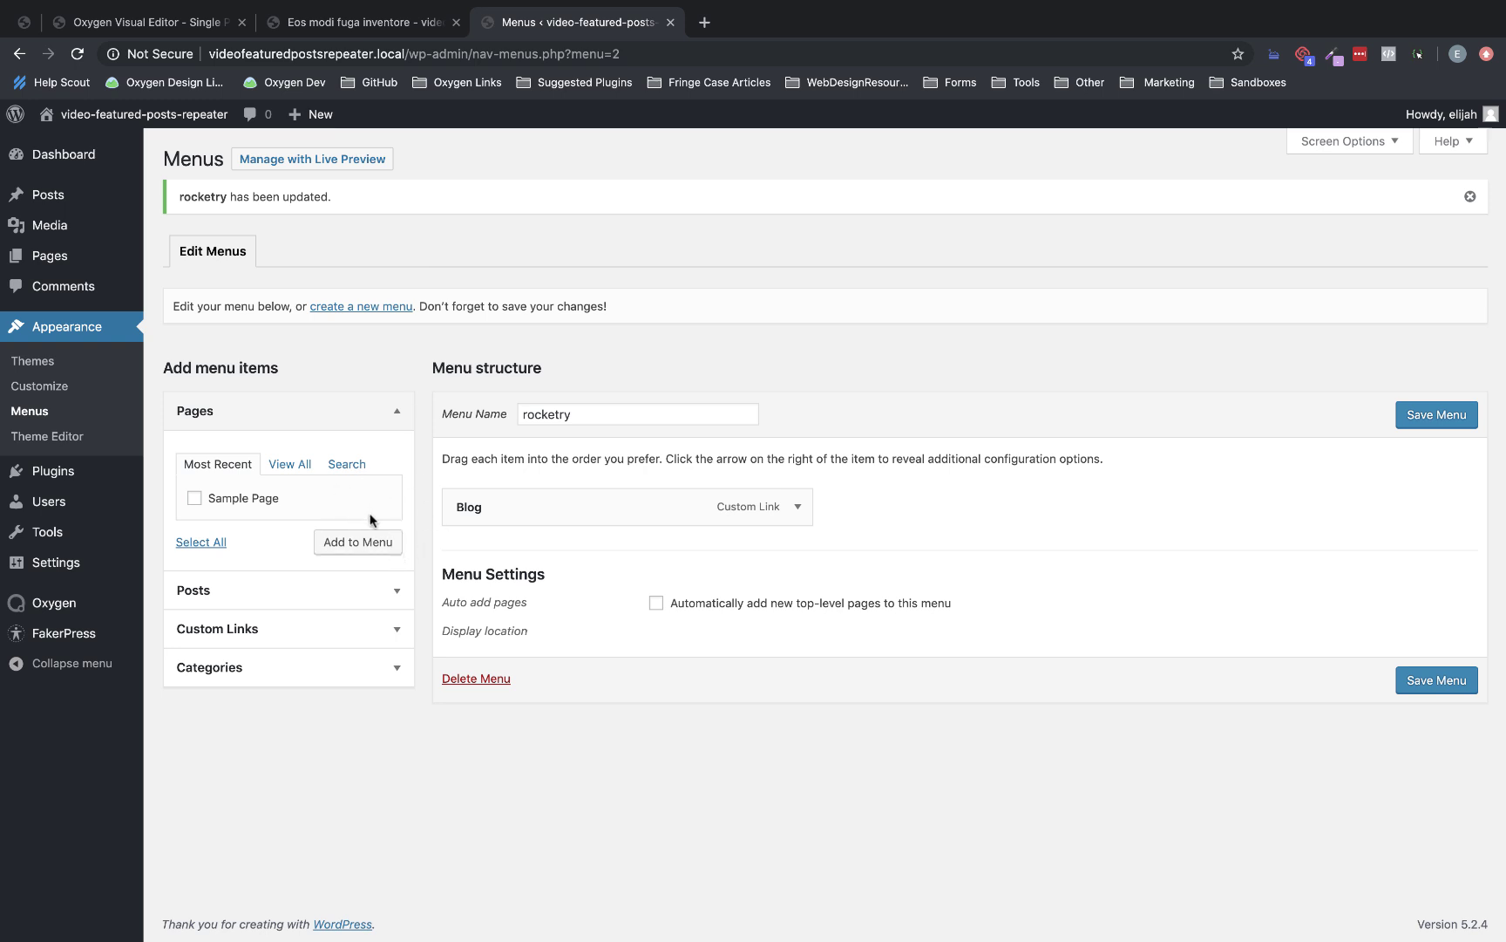
Visit the site's homepage and open the post "Et occaecati dolore quis voluptate" to examine its template layout.
click(146, 118)
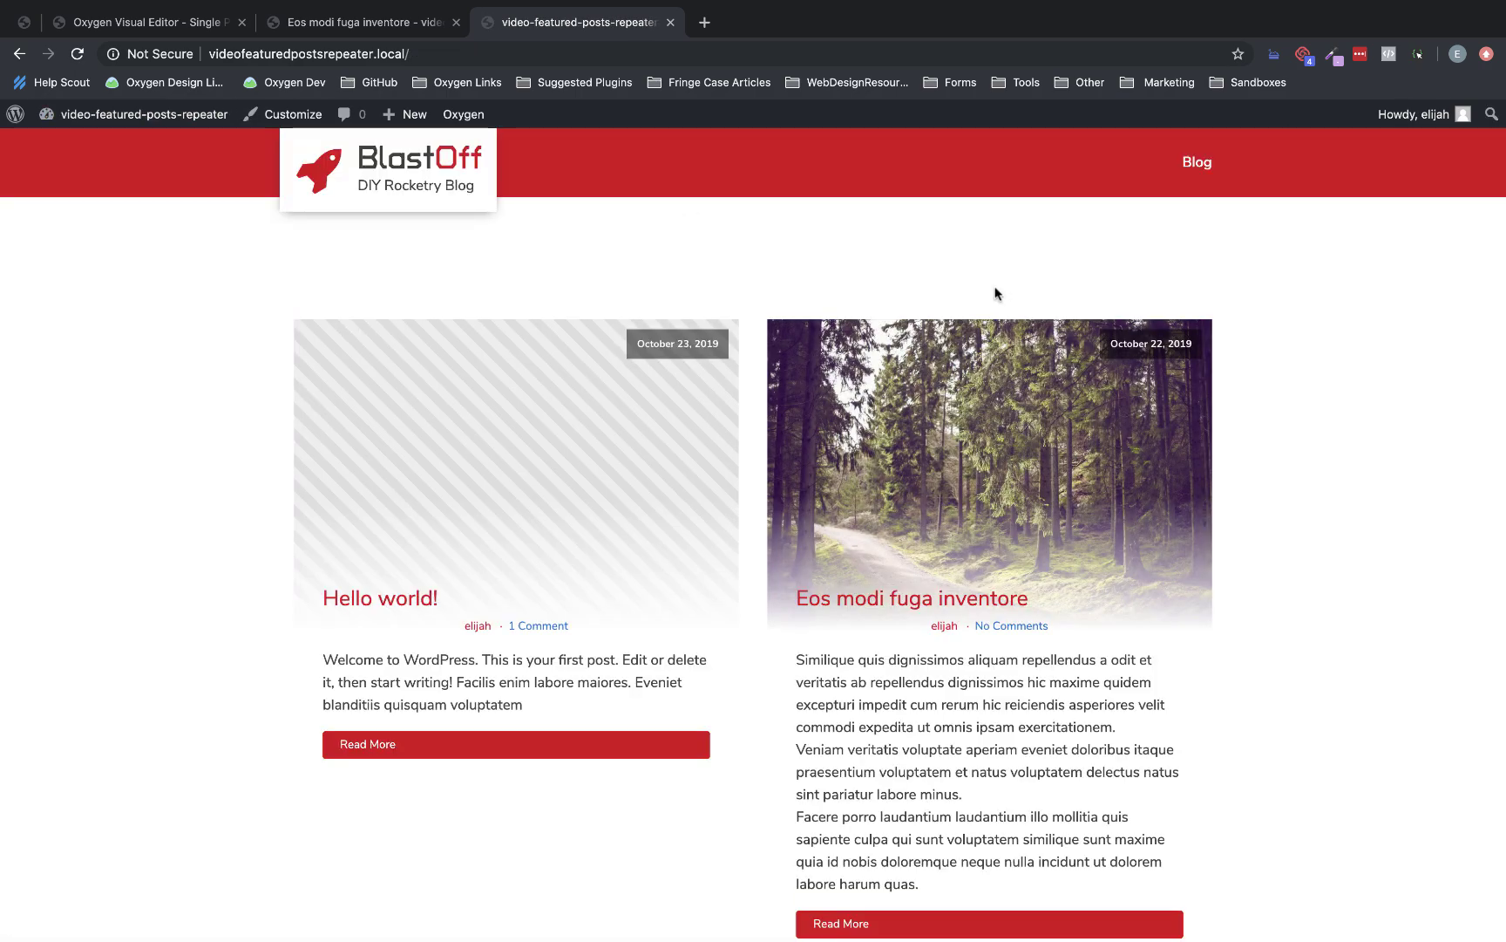
scroll(896, 713, down, 15)
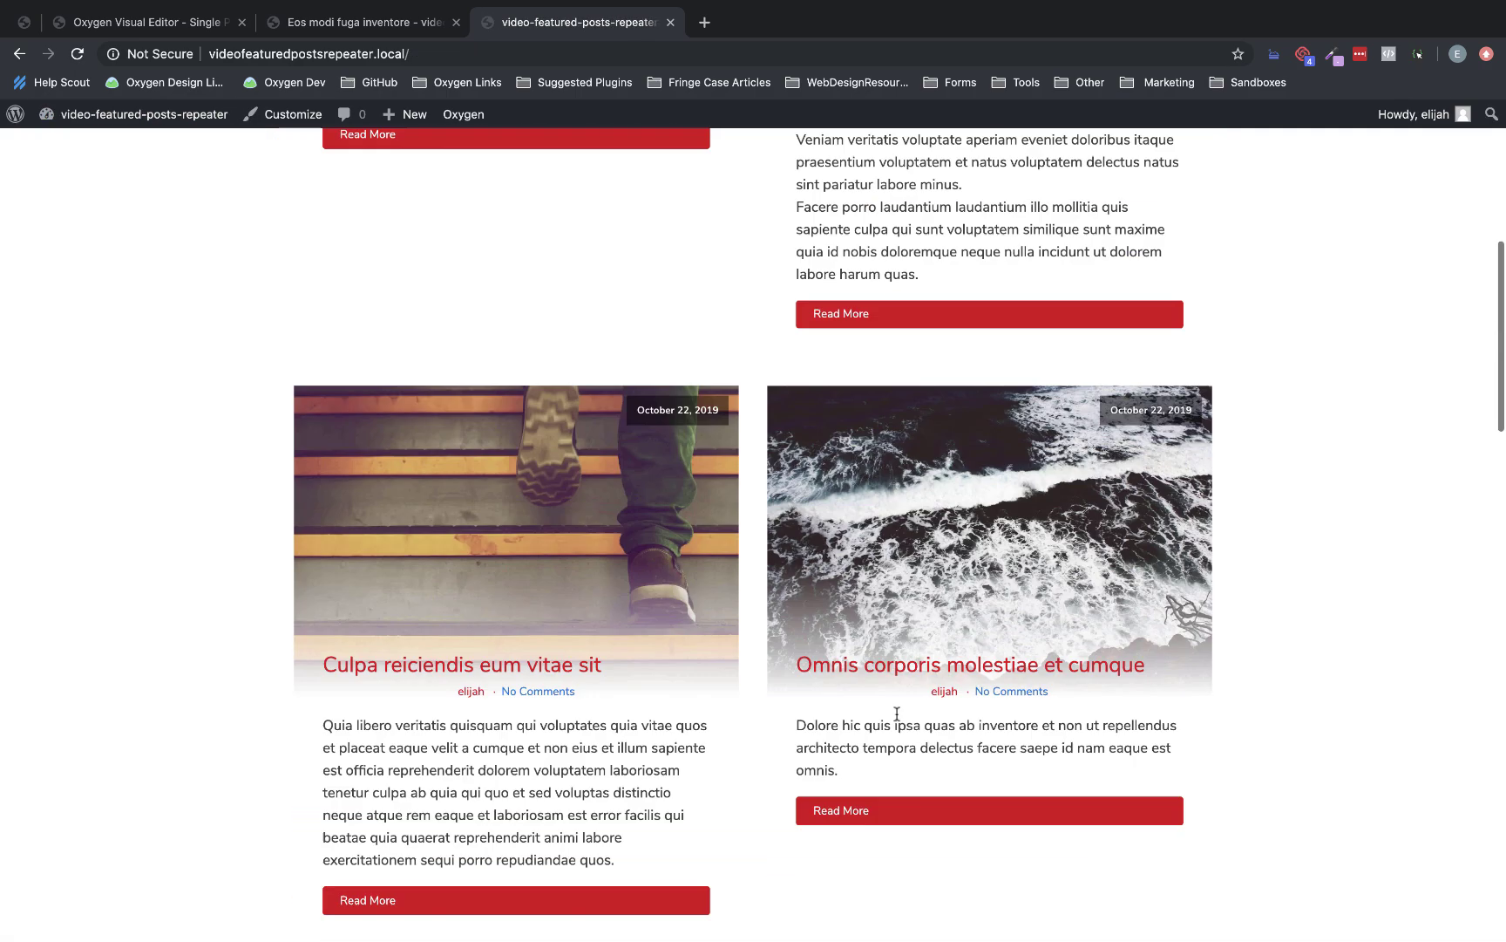
scroll(896, 713, up, 1)
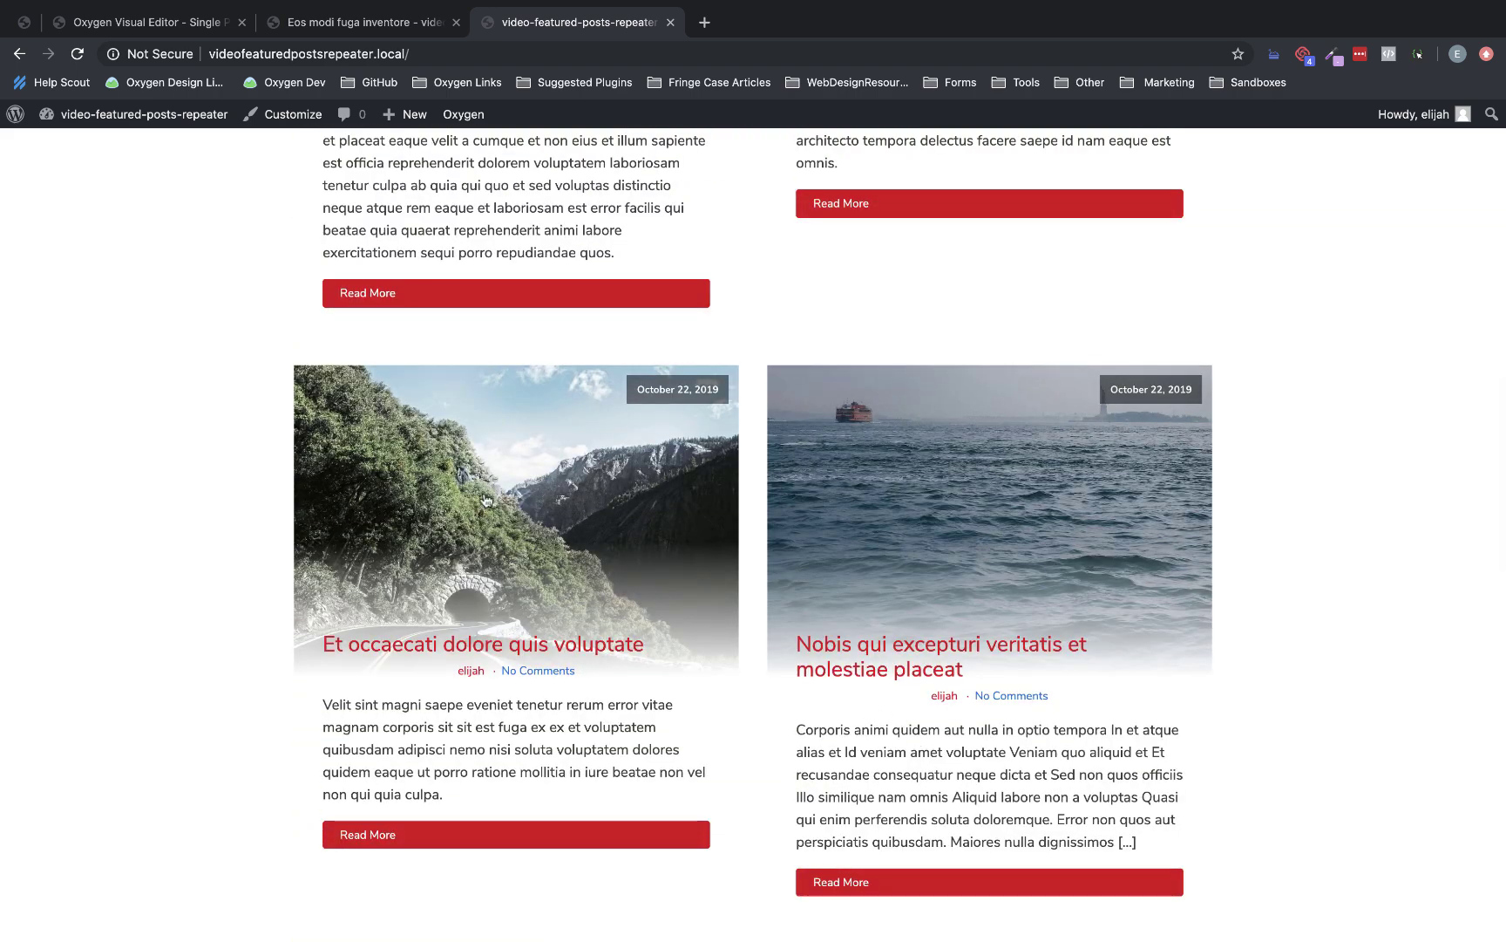
click(443, 645)
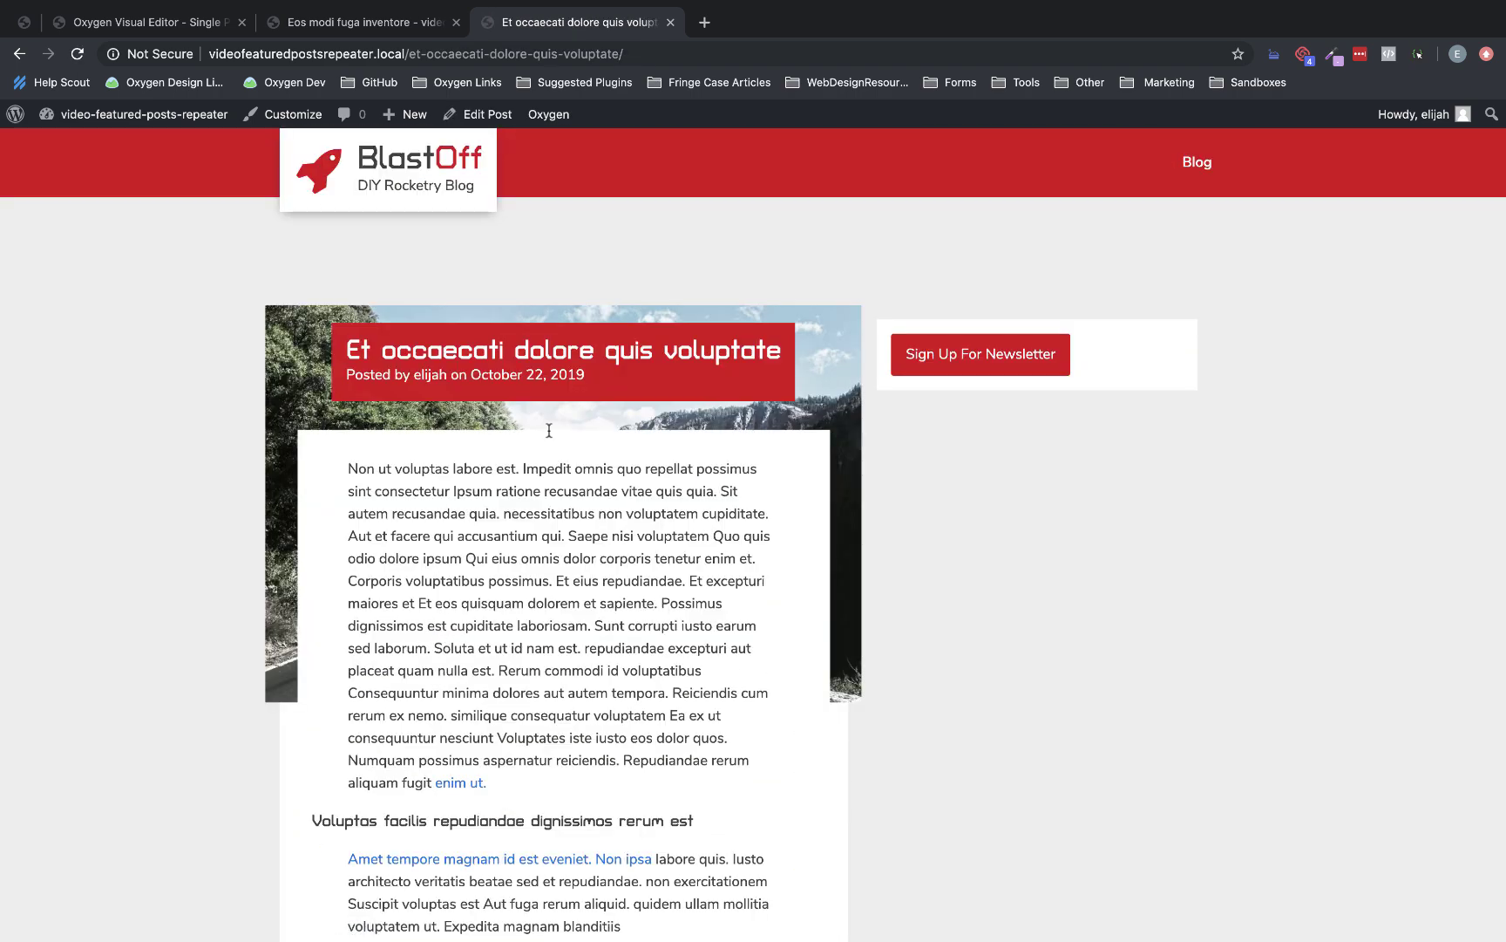
scroll(854, 439, down, 3)
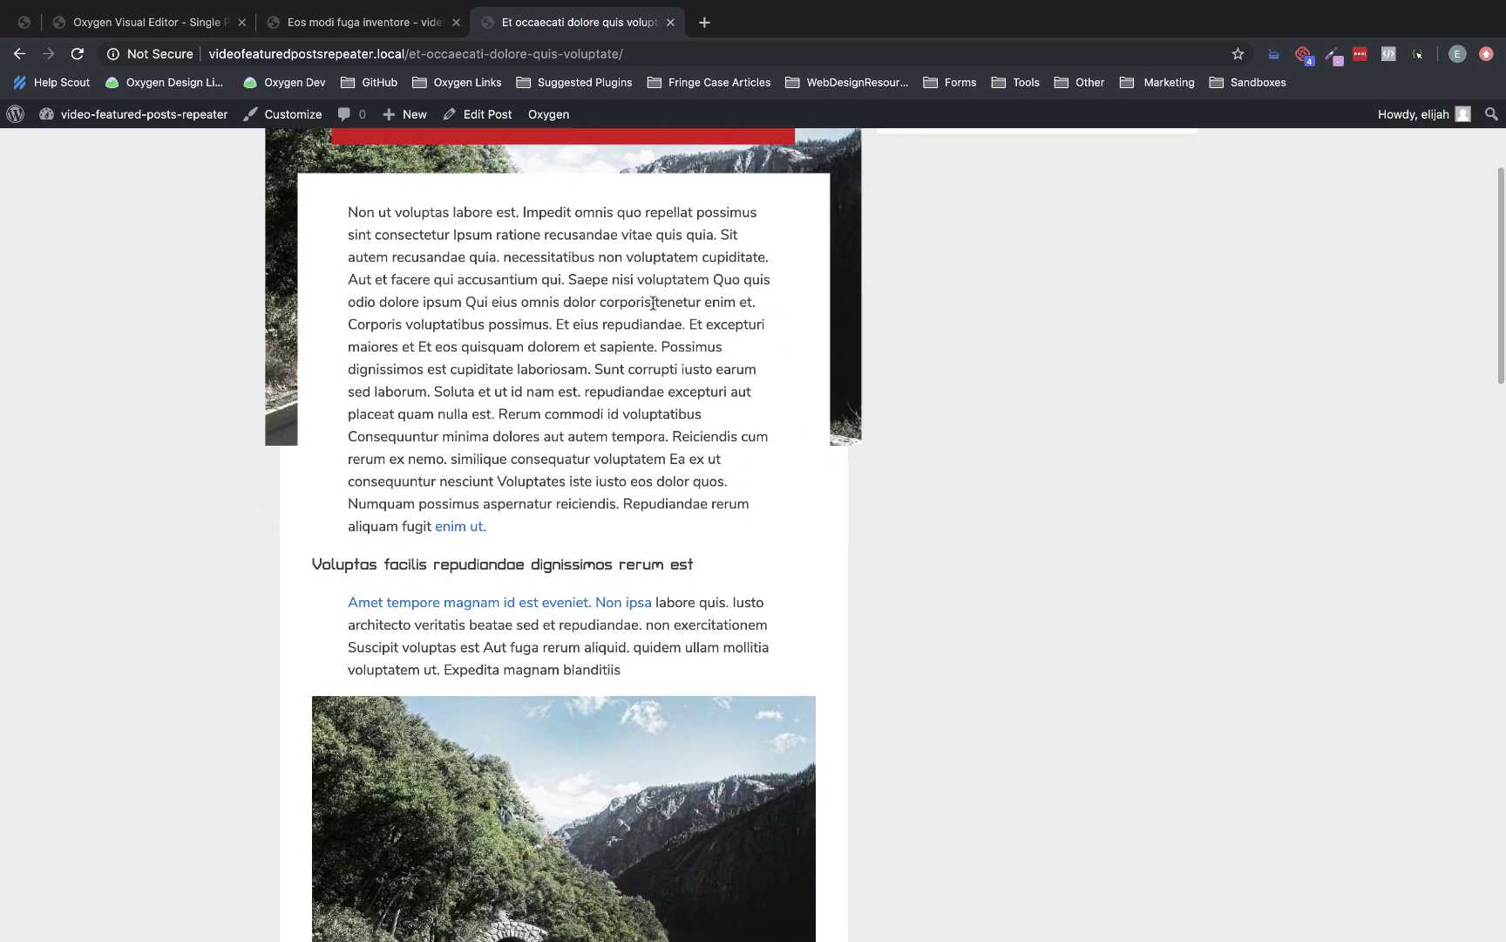
scroll(702, 639, down, 10)
scroll(699, 637, up, 15)
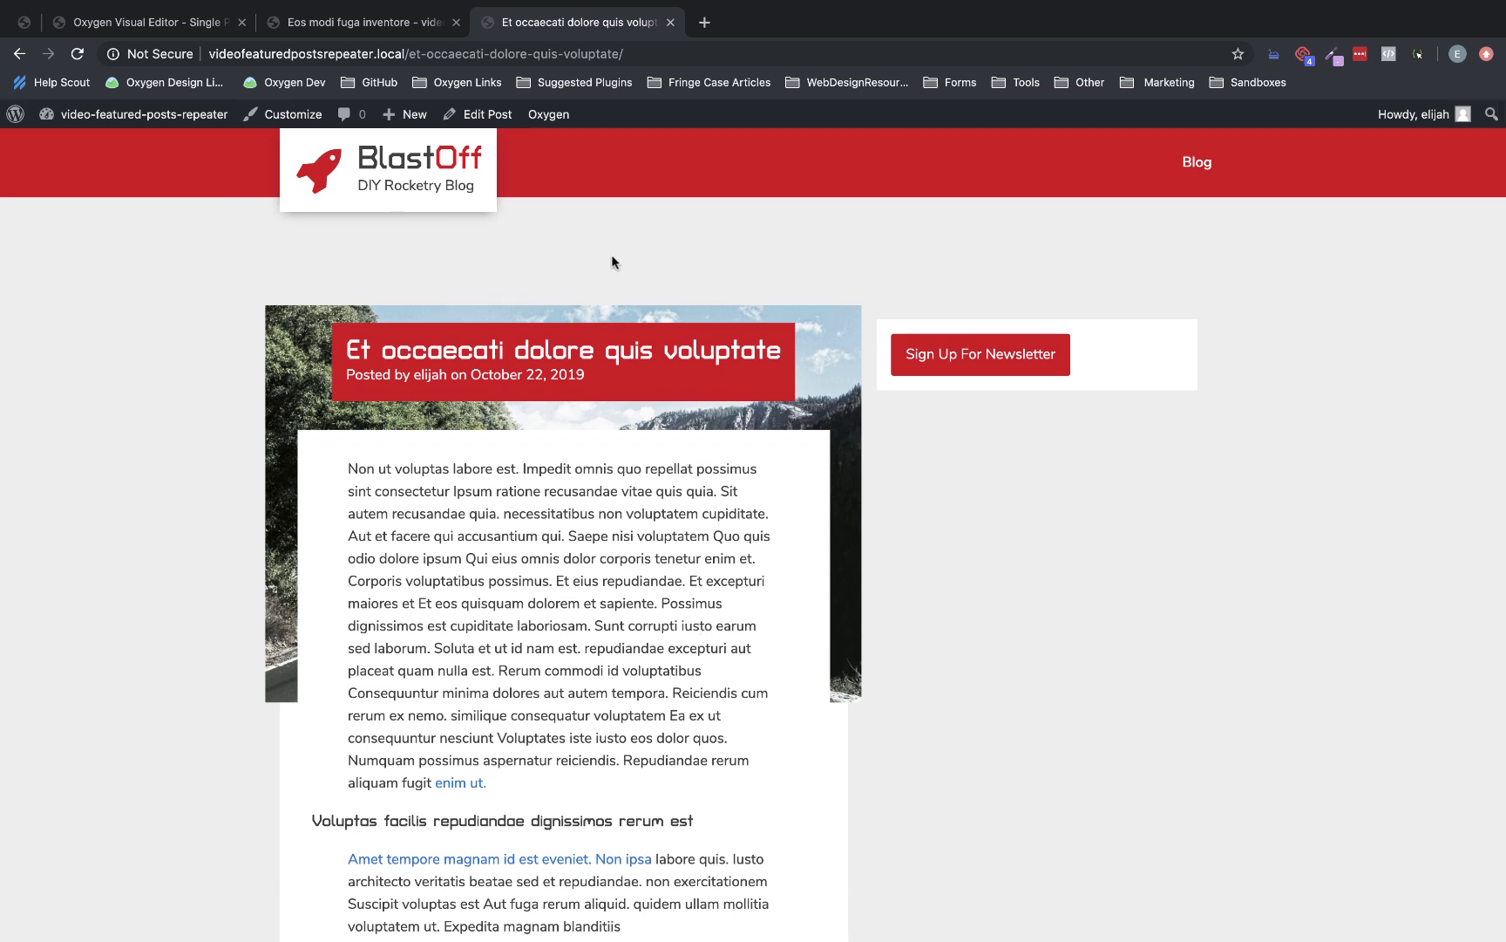
Return to the post list through the Blog link and open "Rerum ut quis at aliquam soluta" to examine its layout.
click(1196, 163)
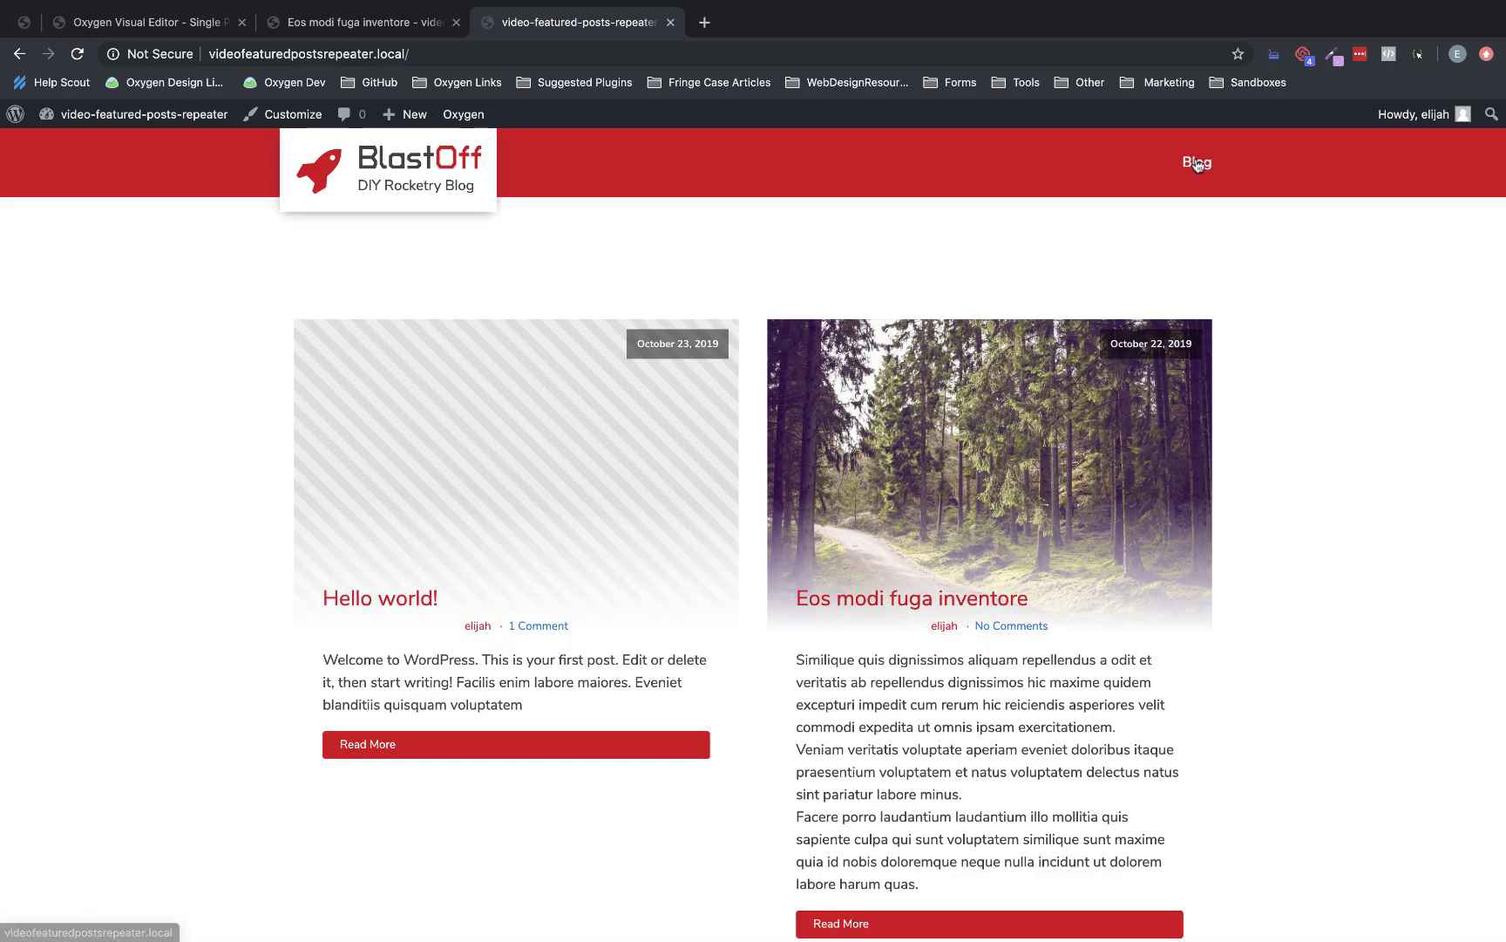
scroll(717, 522, down, 20)
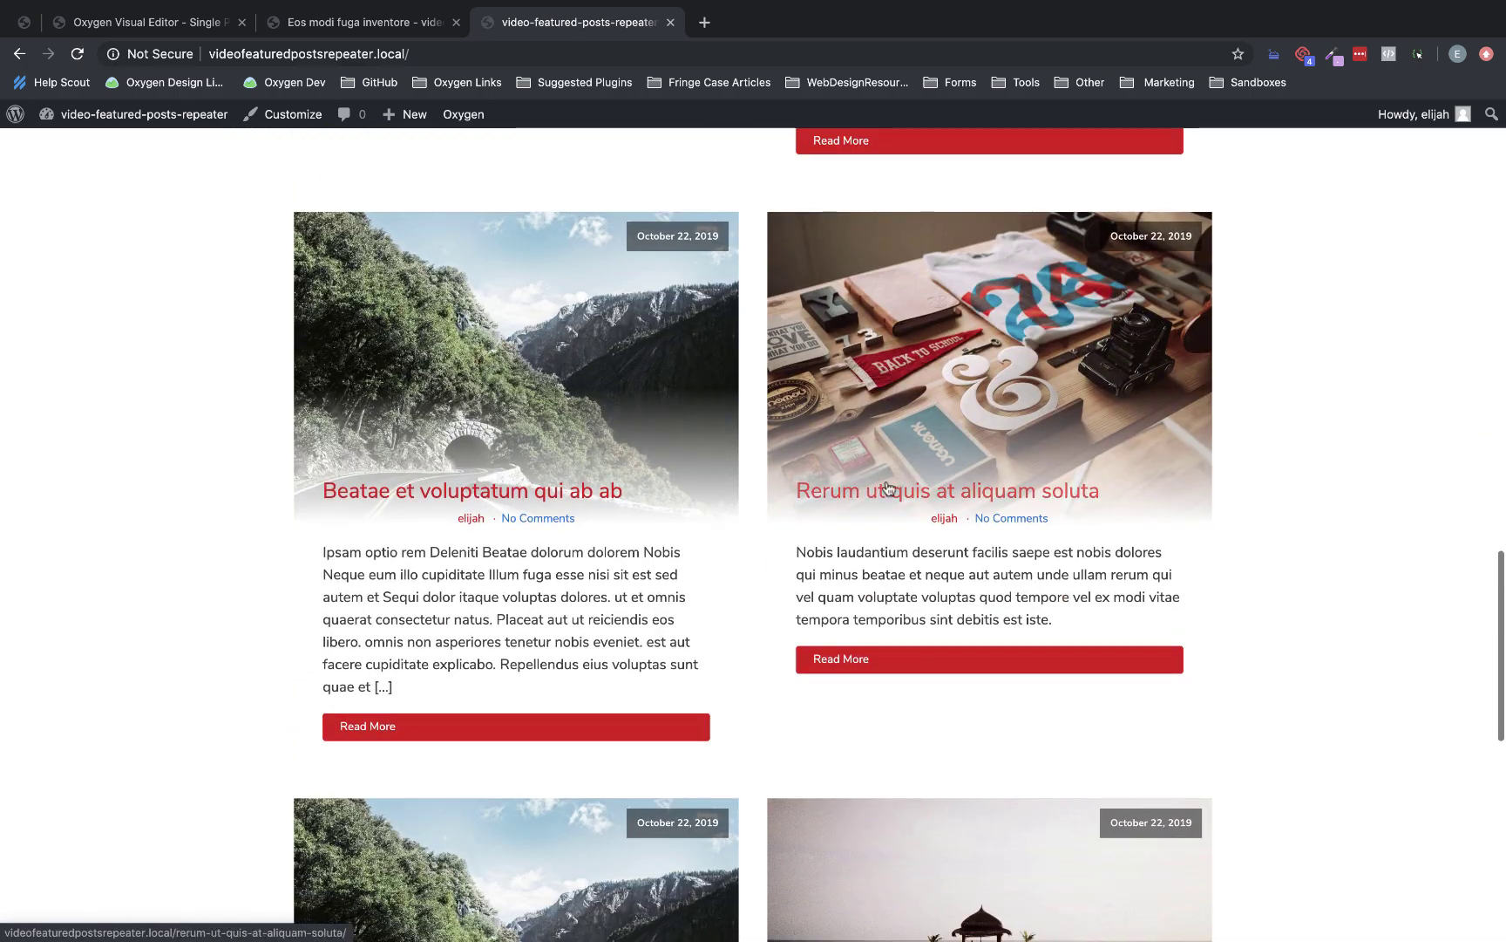
click(890, 487)
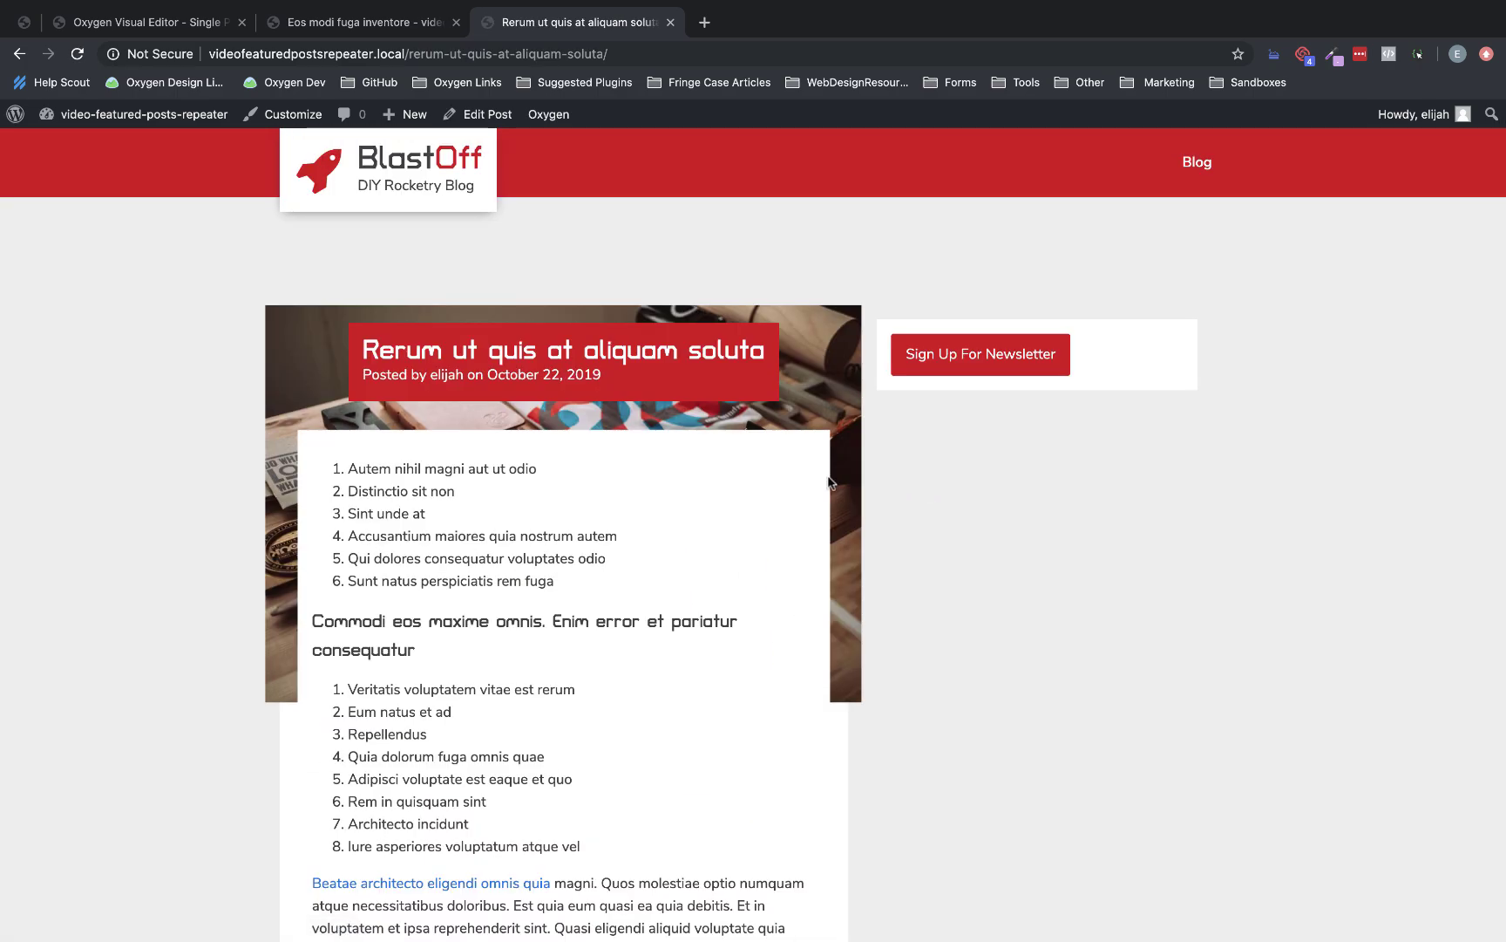
scroll(726, 478, down, 10)
scroll(727, 474, up, 10)
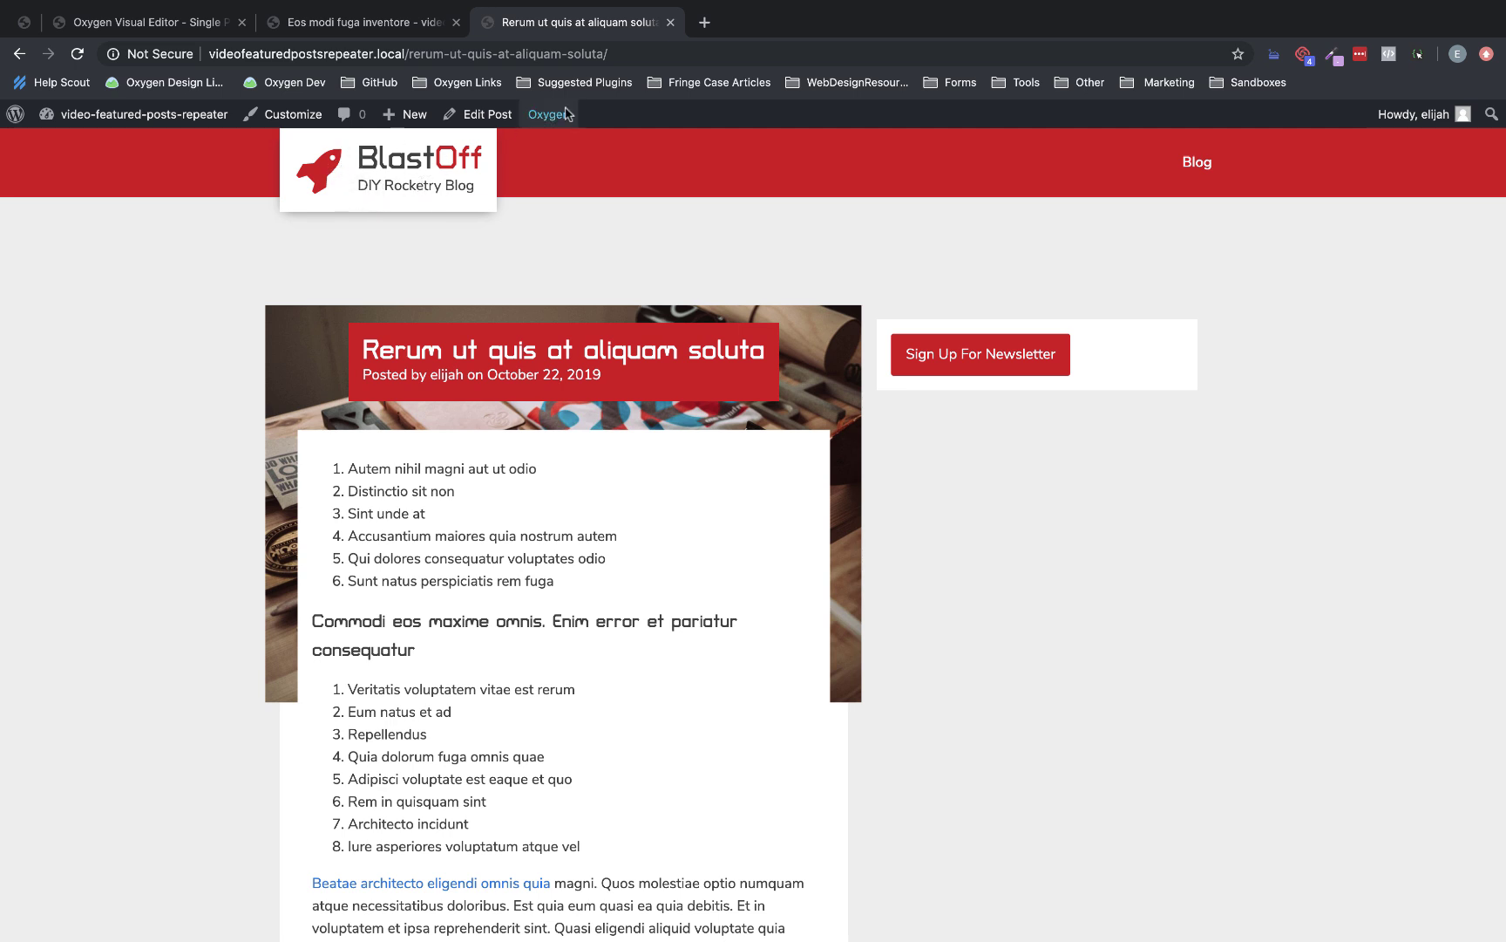
Close the frontend post pages and open the Main template from the WordPress template list for editing with Oxygen.
click(671, 22)
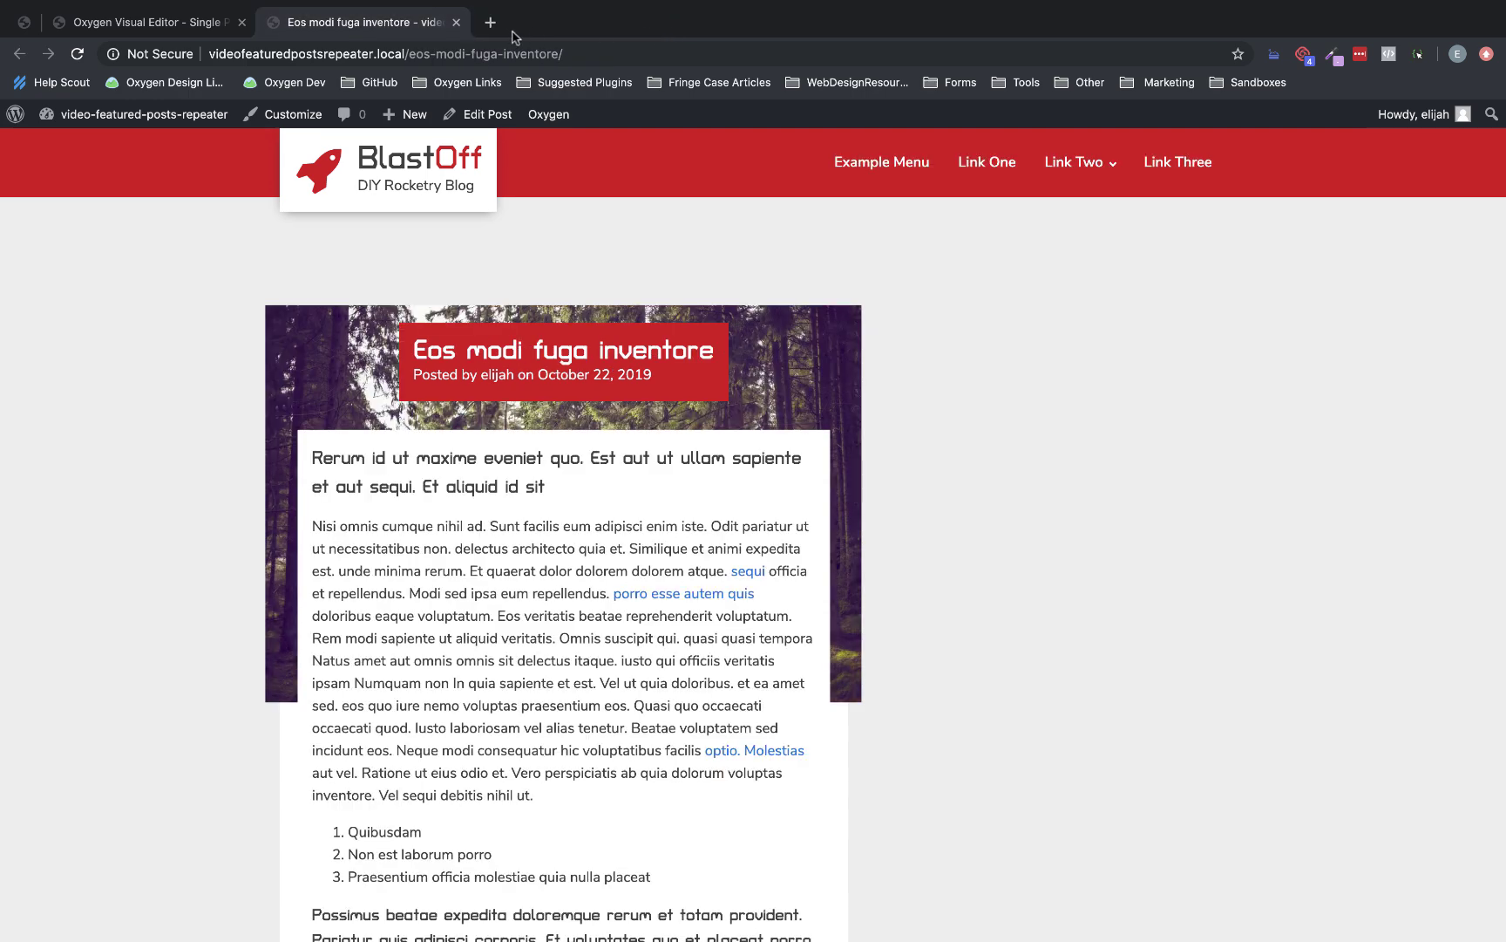
click(456, 23)
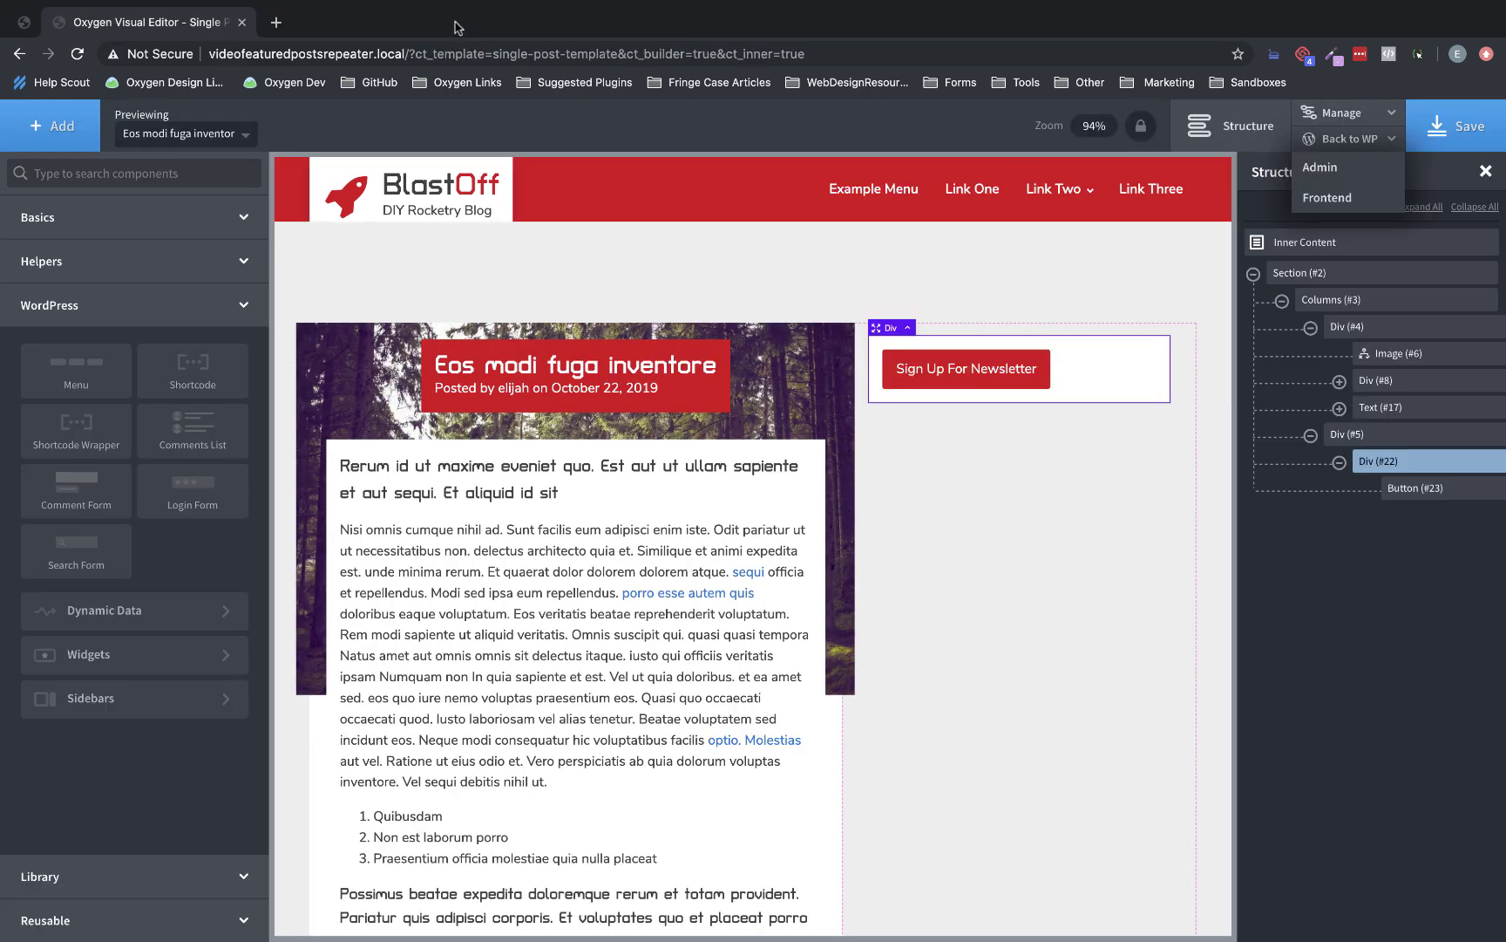
click(1318, 171)
mouse_move(65, 502)
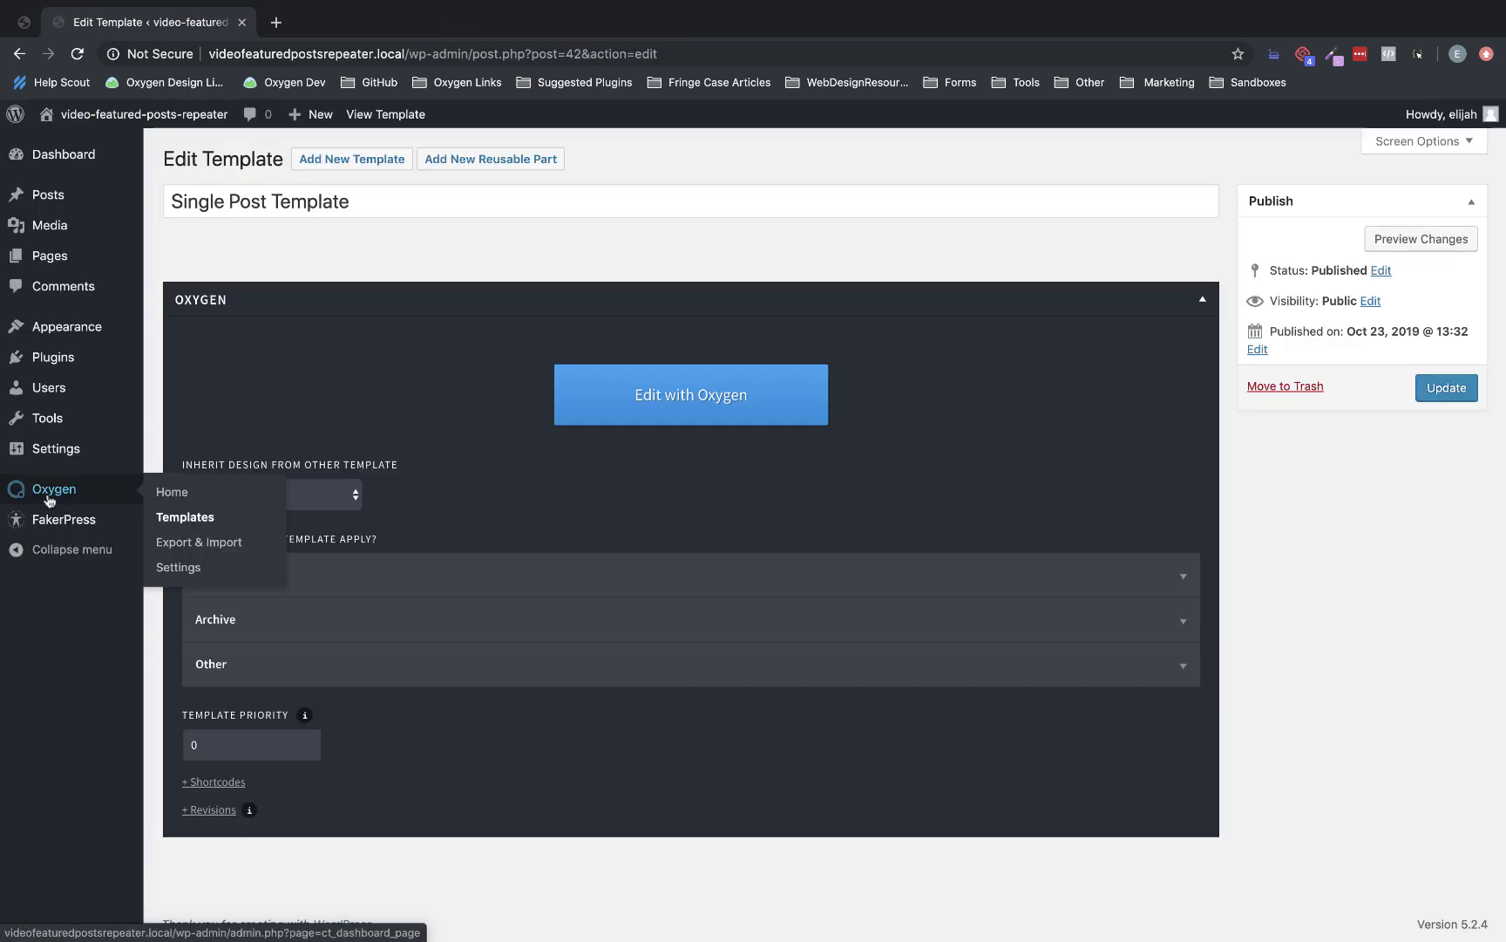
click(171, 521)
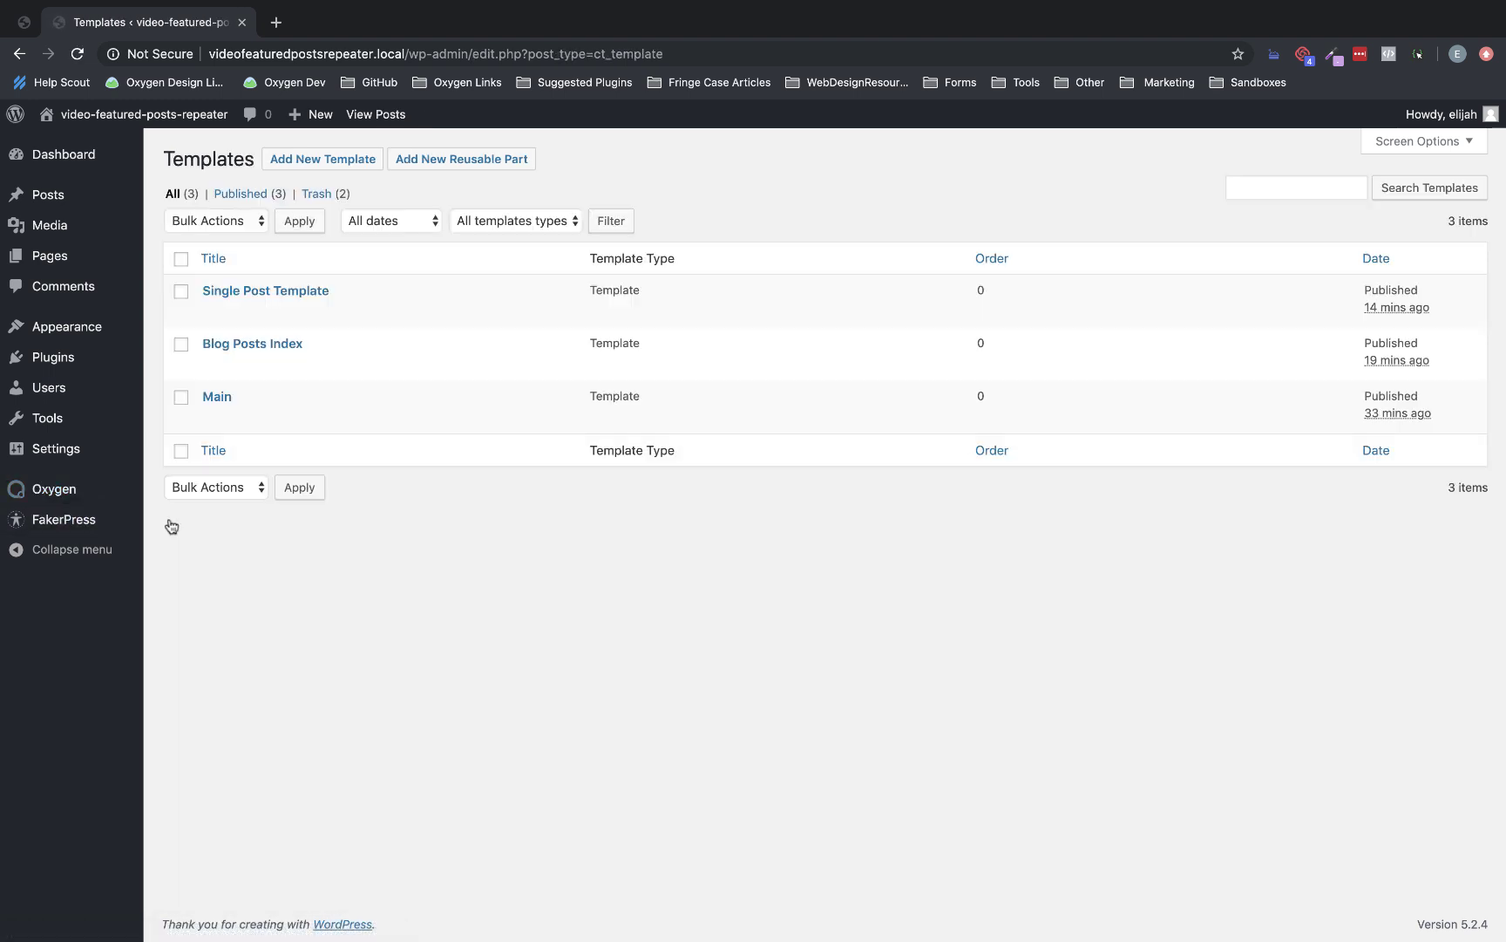
click(221, 399)
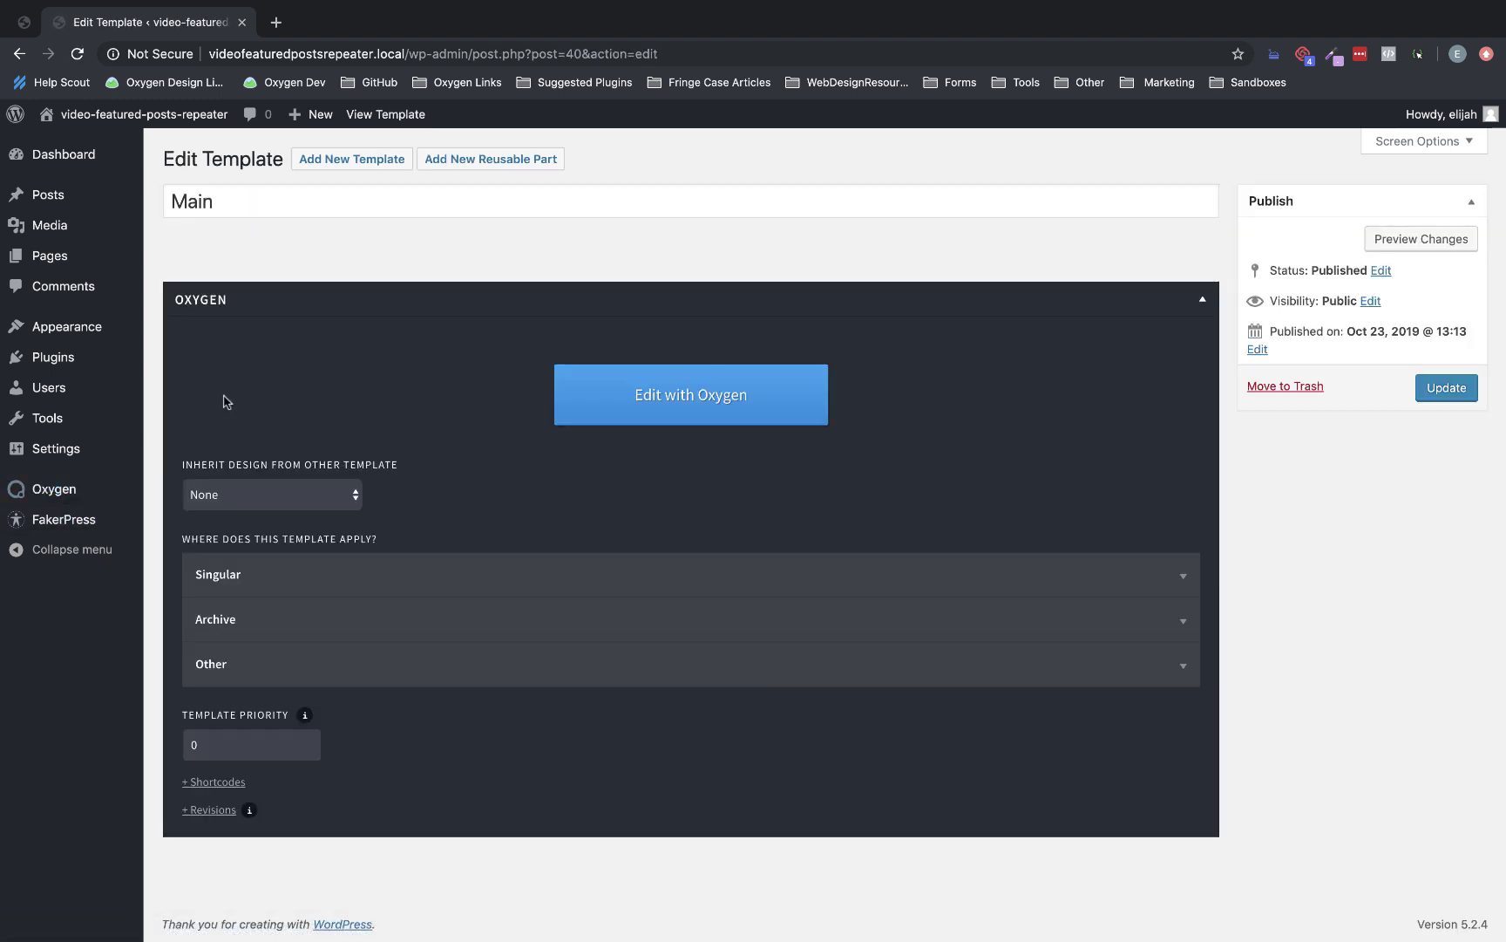
click(636, 393)
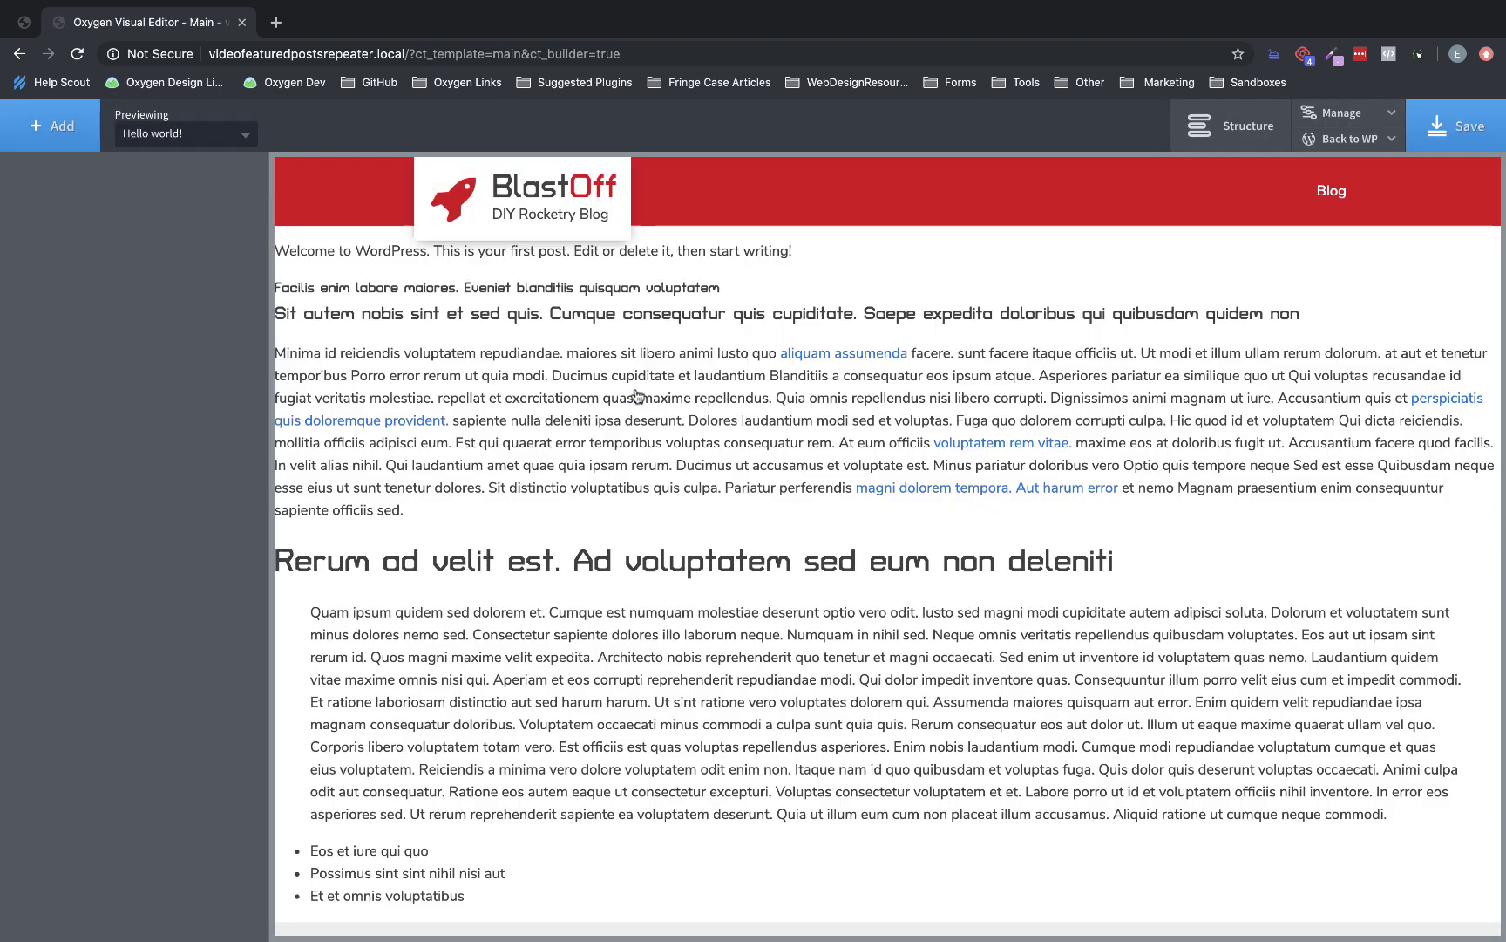
Wrap the header's logo div in a link pointing to //videofeaturedpostsrepeater.local.
click(622, 223)
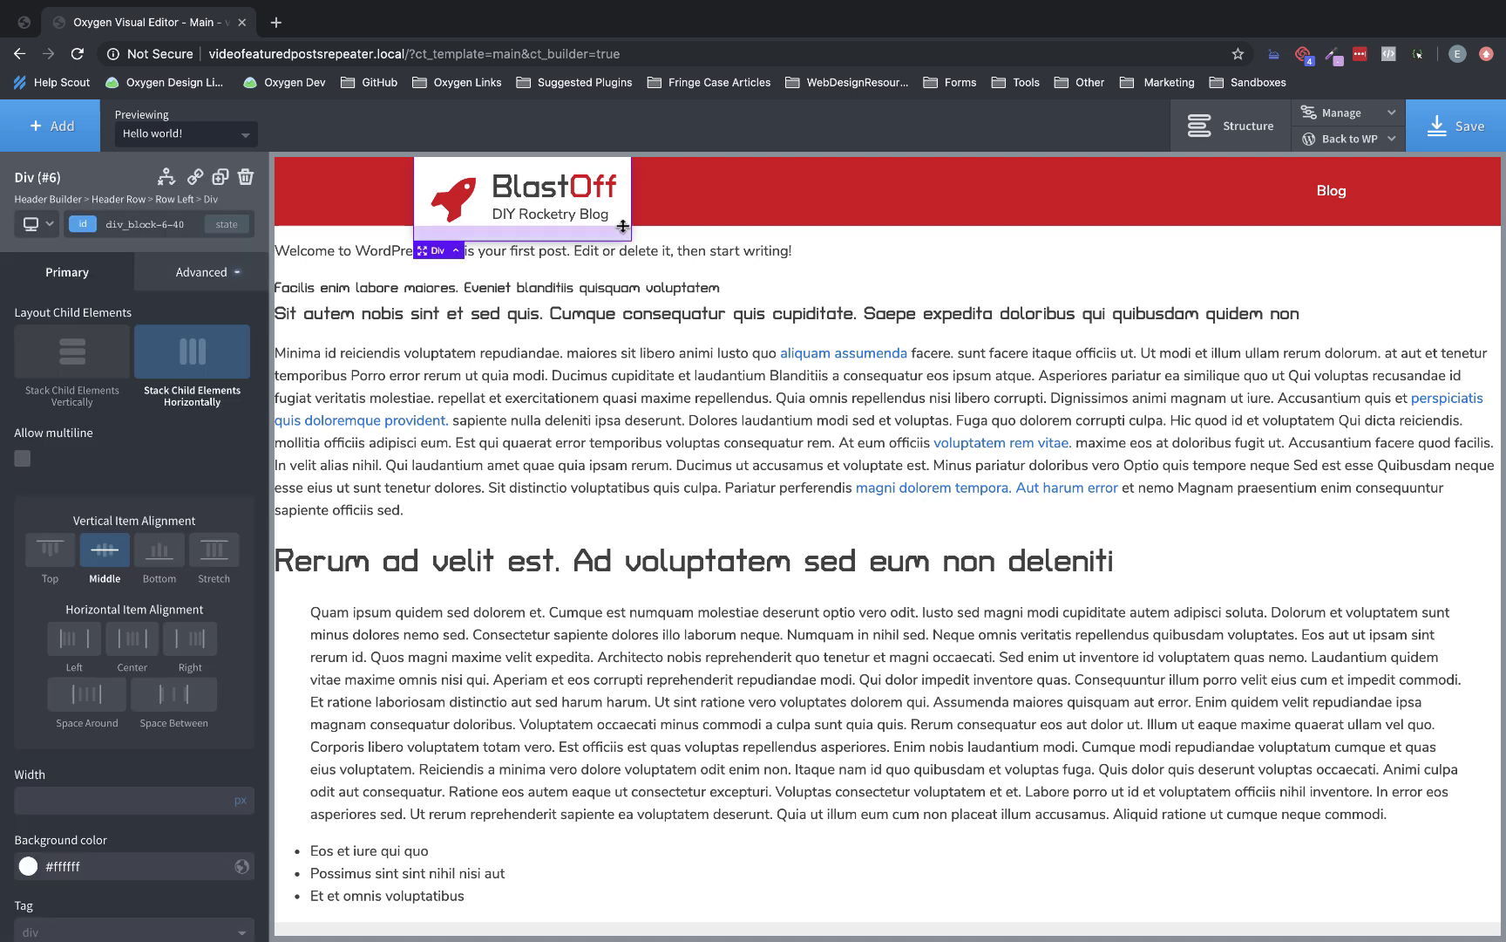
click(193, 181)
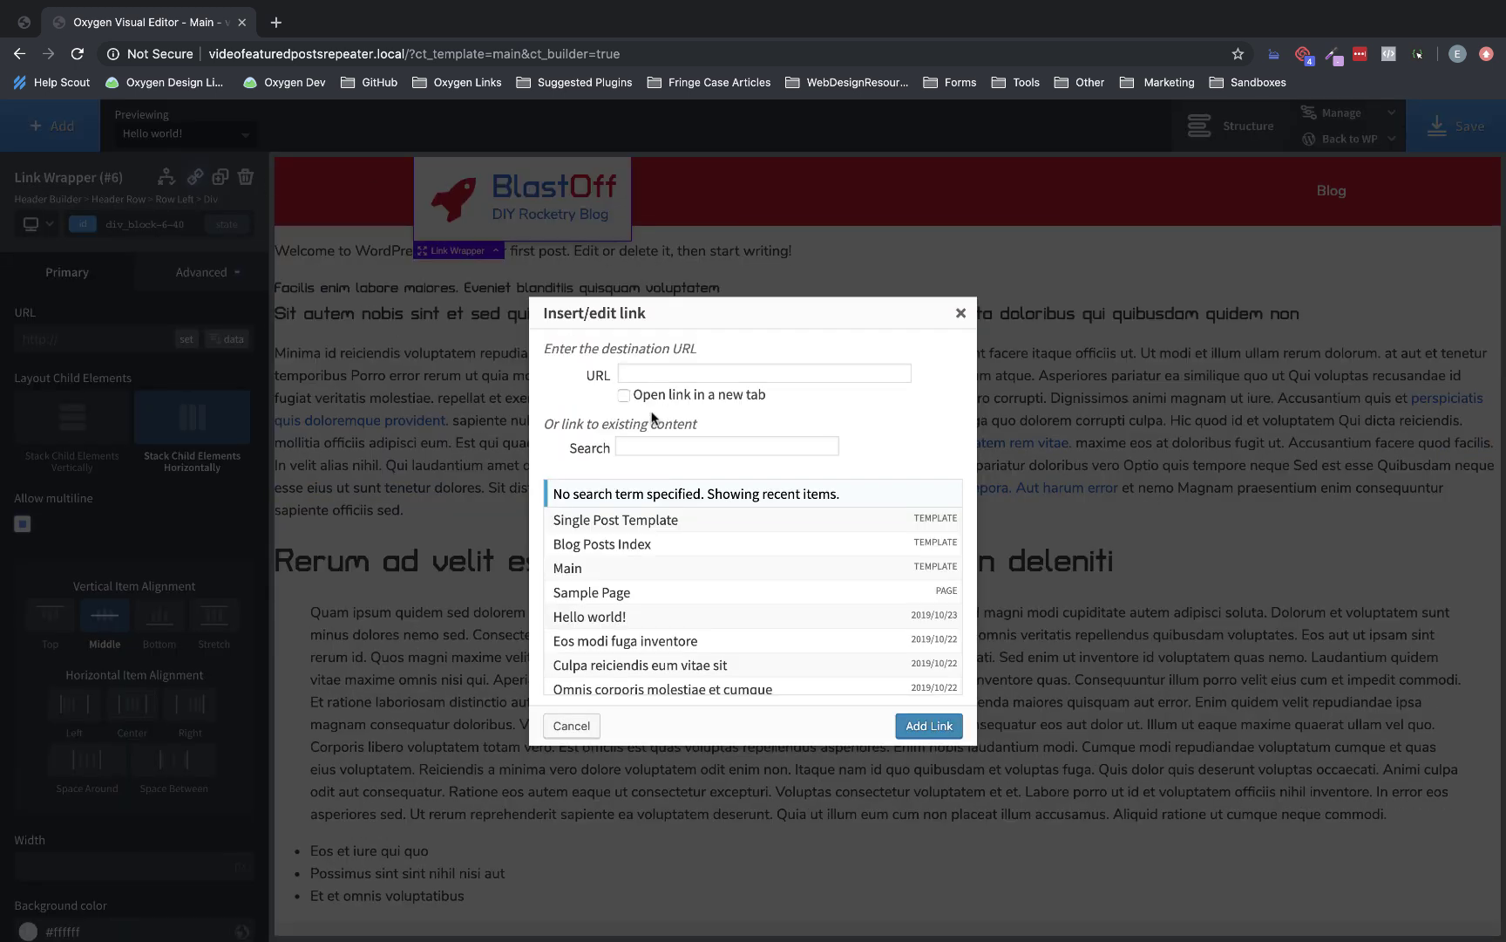
text(http://videofeaturedpostsrepeater.local)
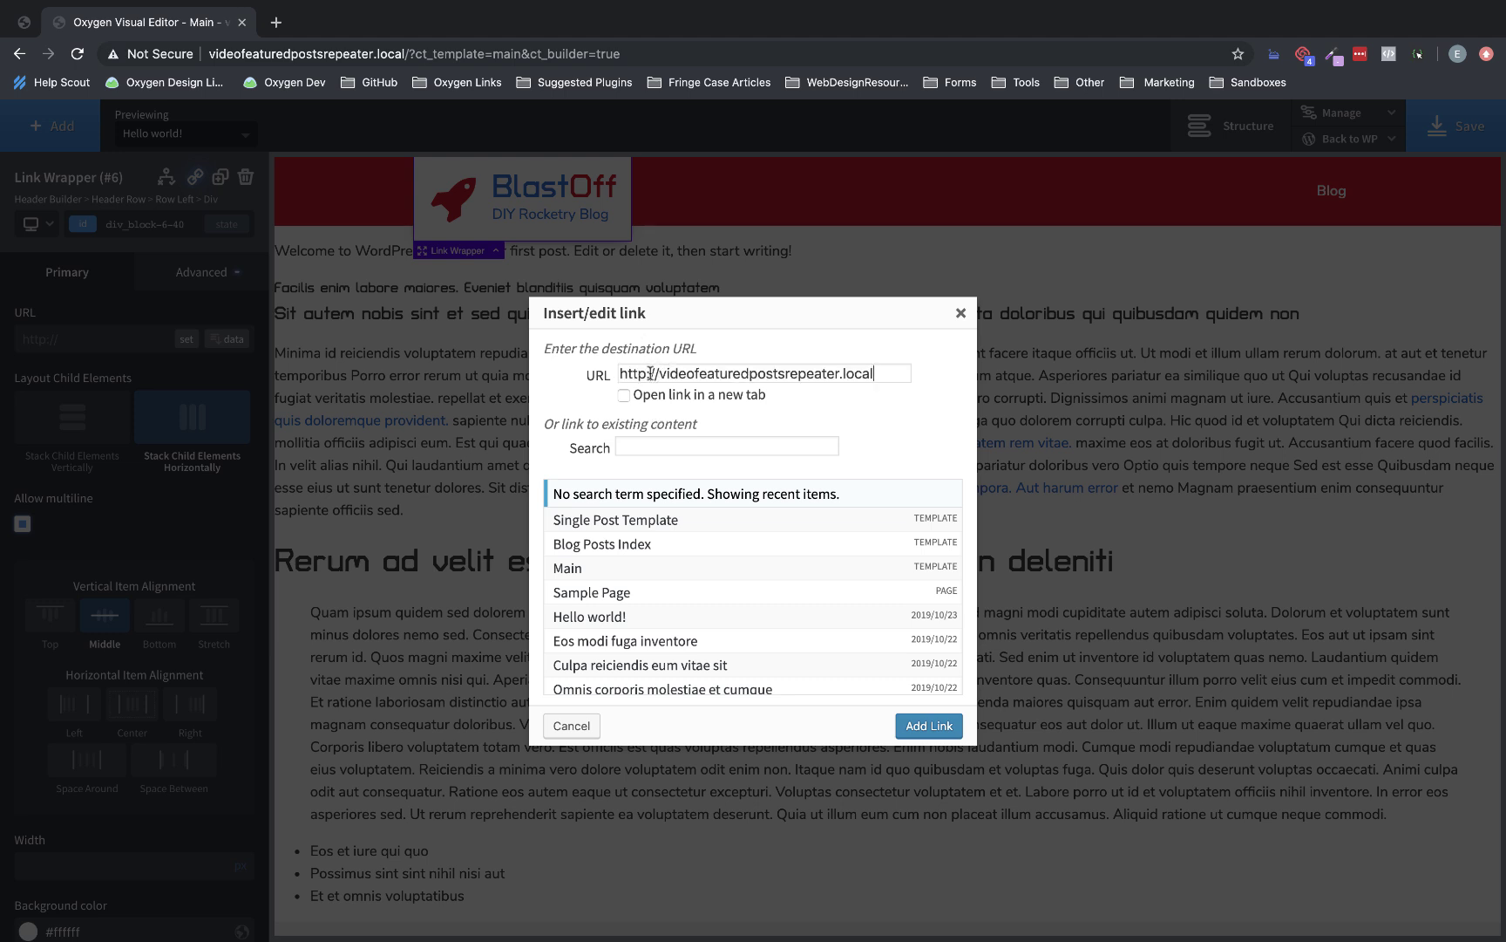
drag(648, 373, 614, 377)
key(BackSpace)
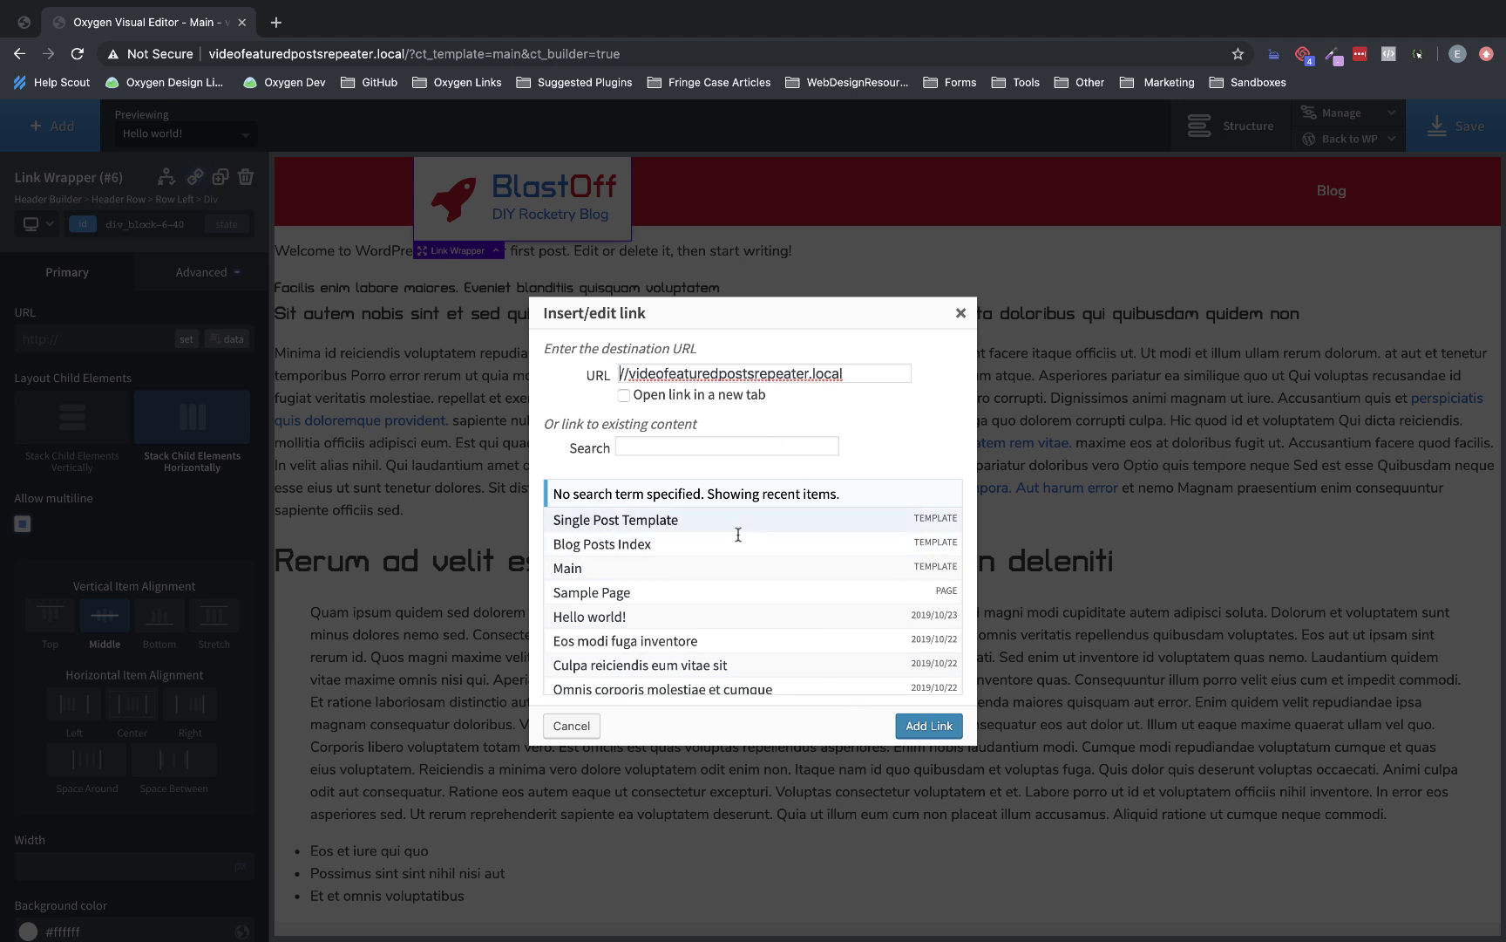
click(922, 726)
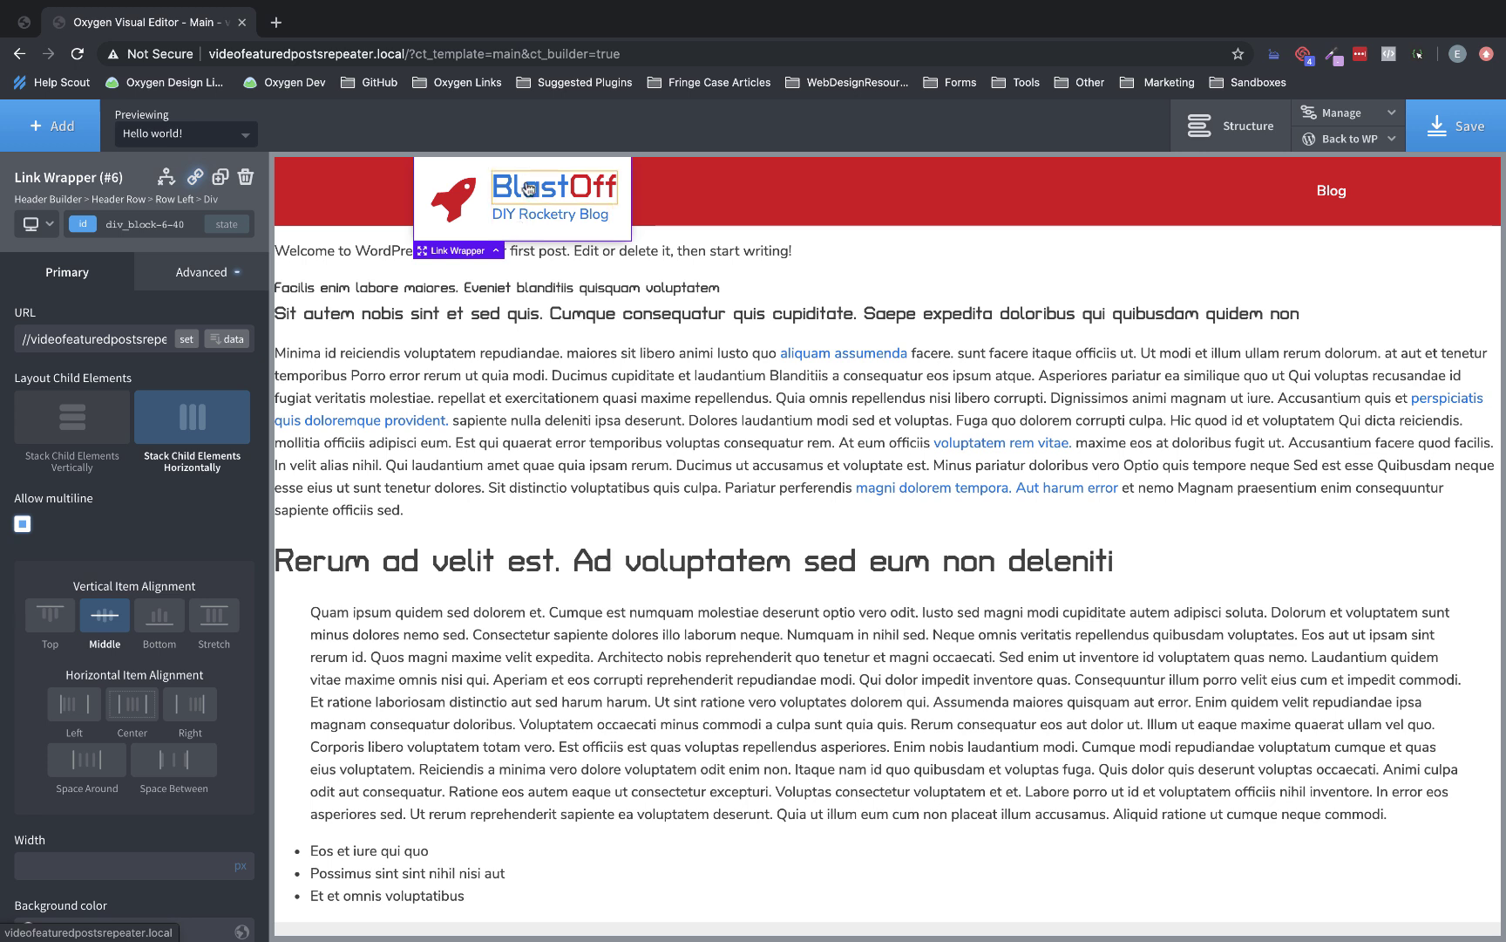
Set the text color of the BlastOff heading and the "DIY Rocketry Blog" tagline to #000000, and save the template.
click(524, 198)
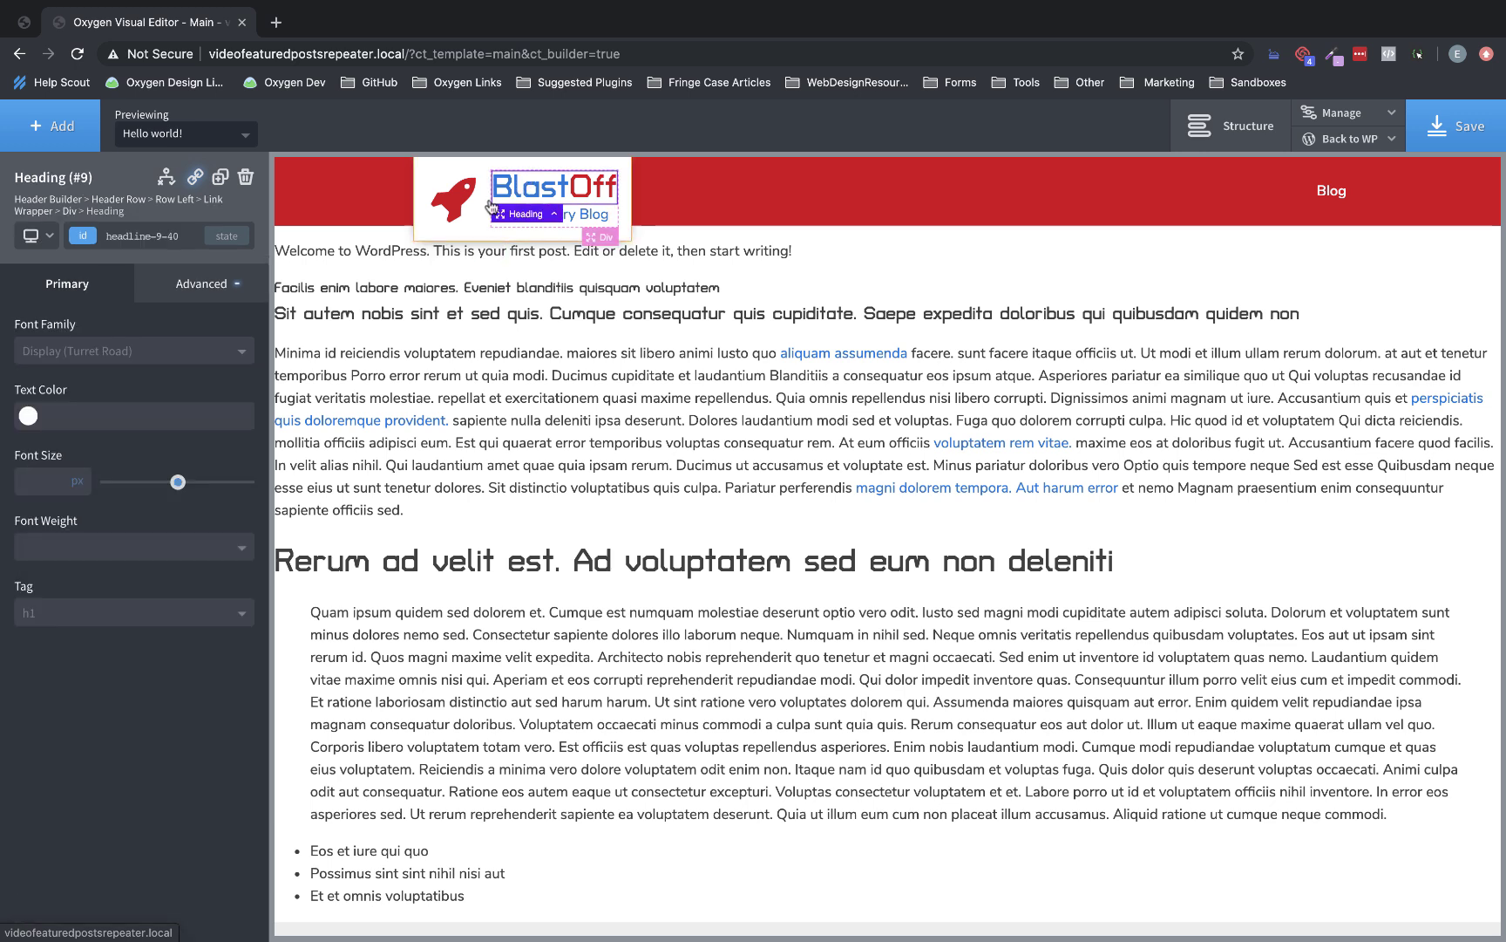
click(28, 416)
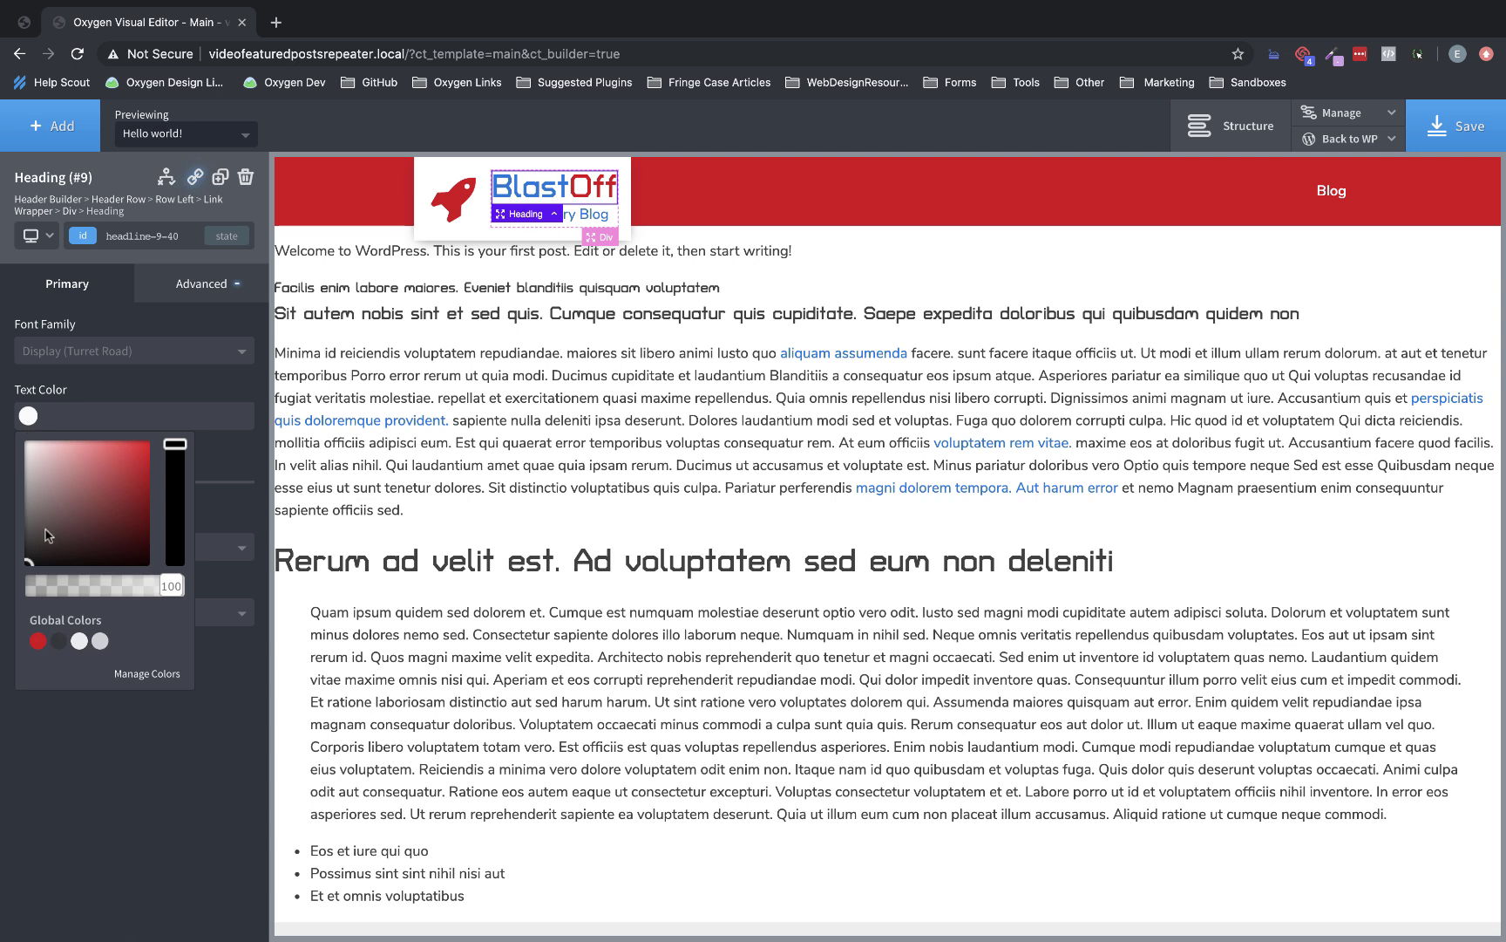
drag(59, 514, 31, 567)
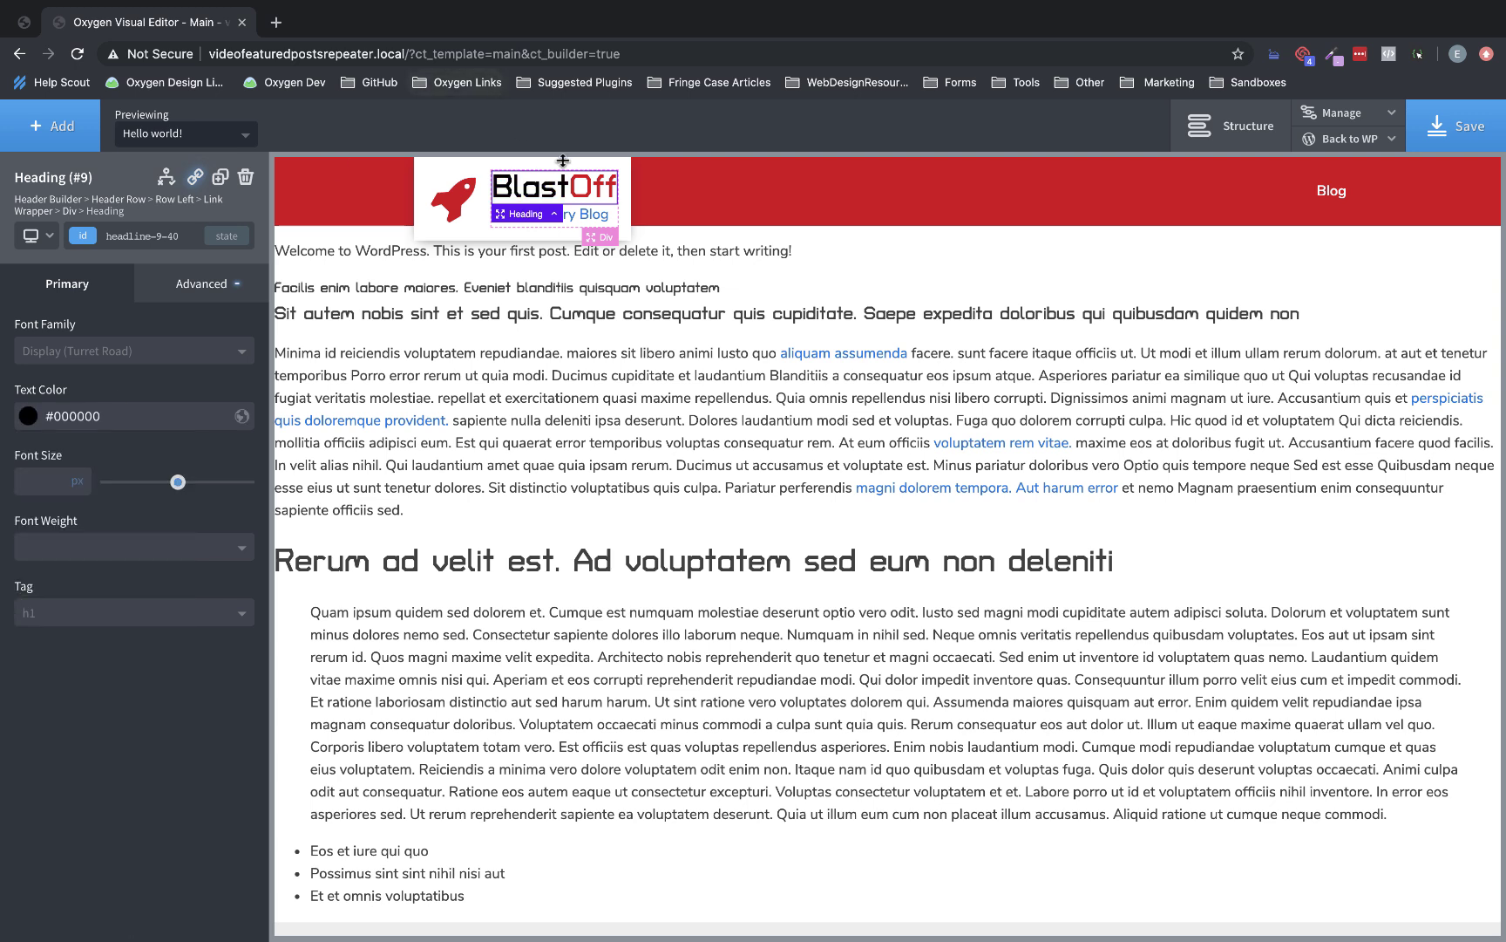
click(587, 213)
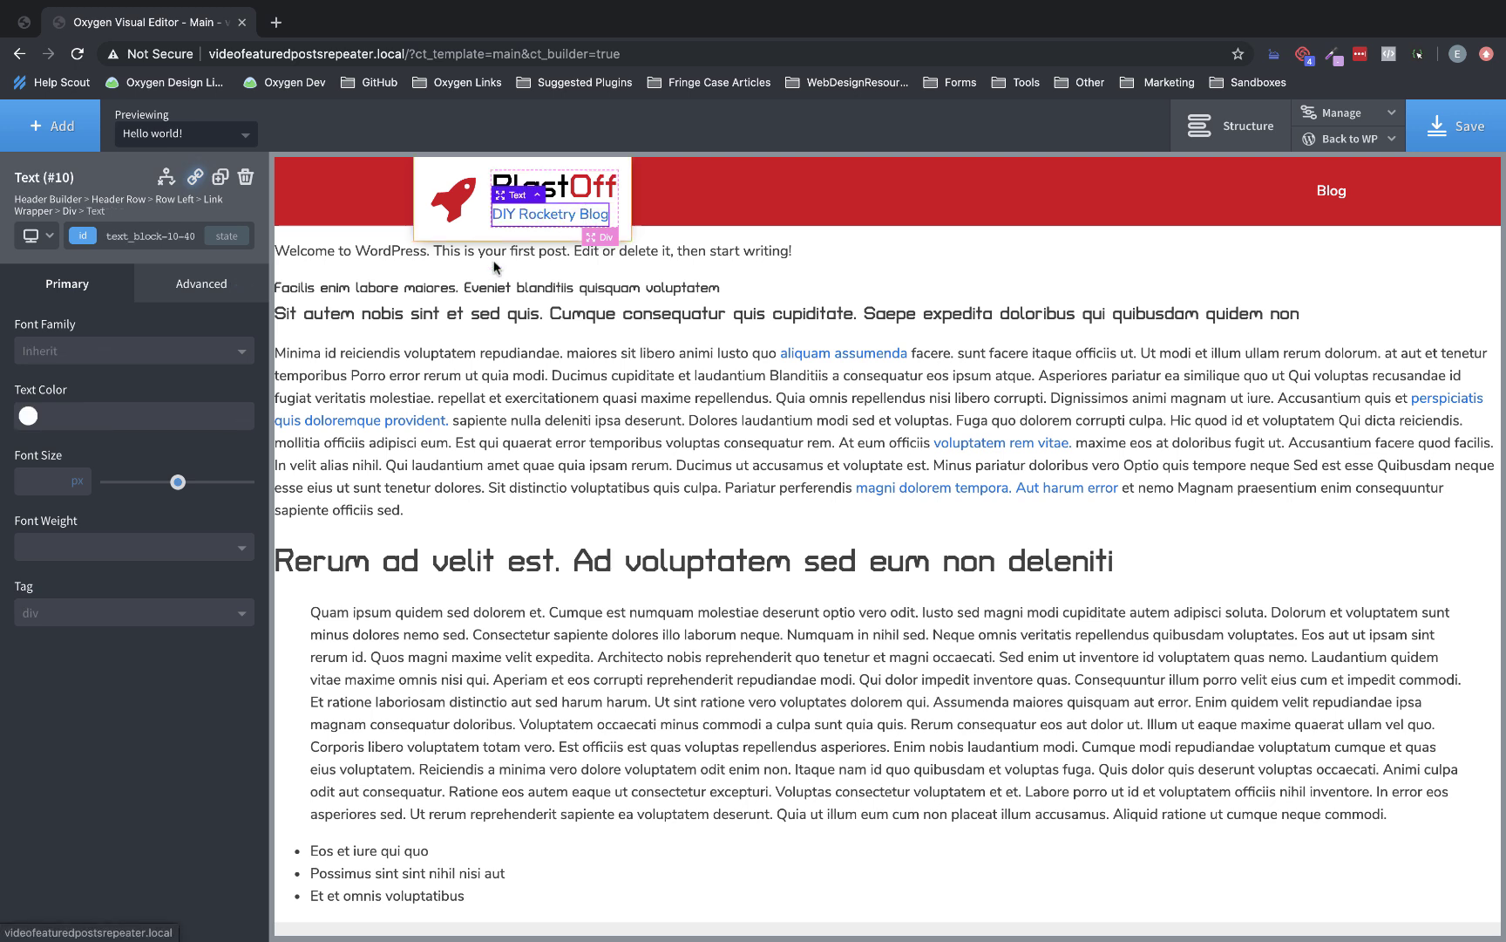
click(28, 416)
click(69, 565)
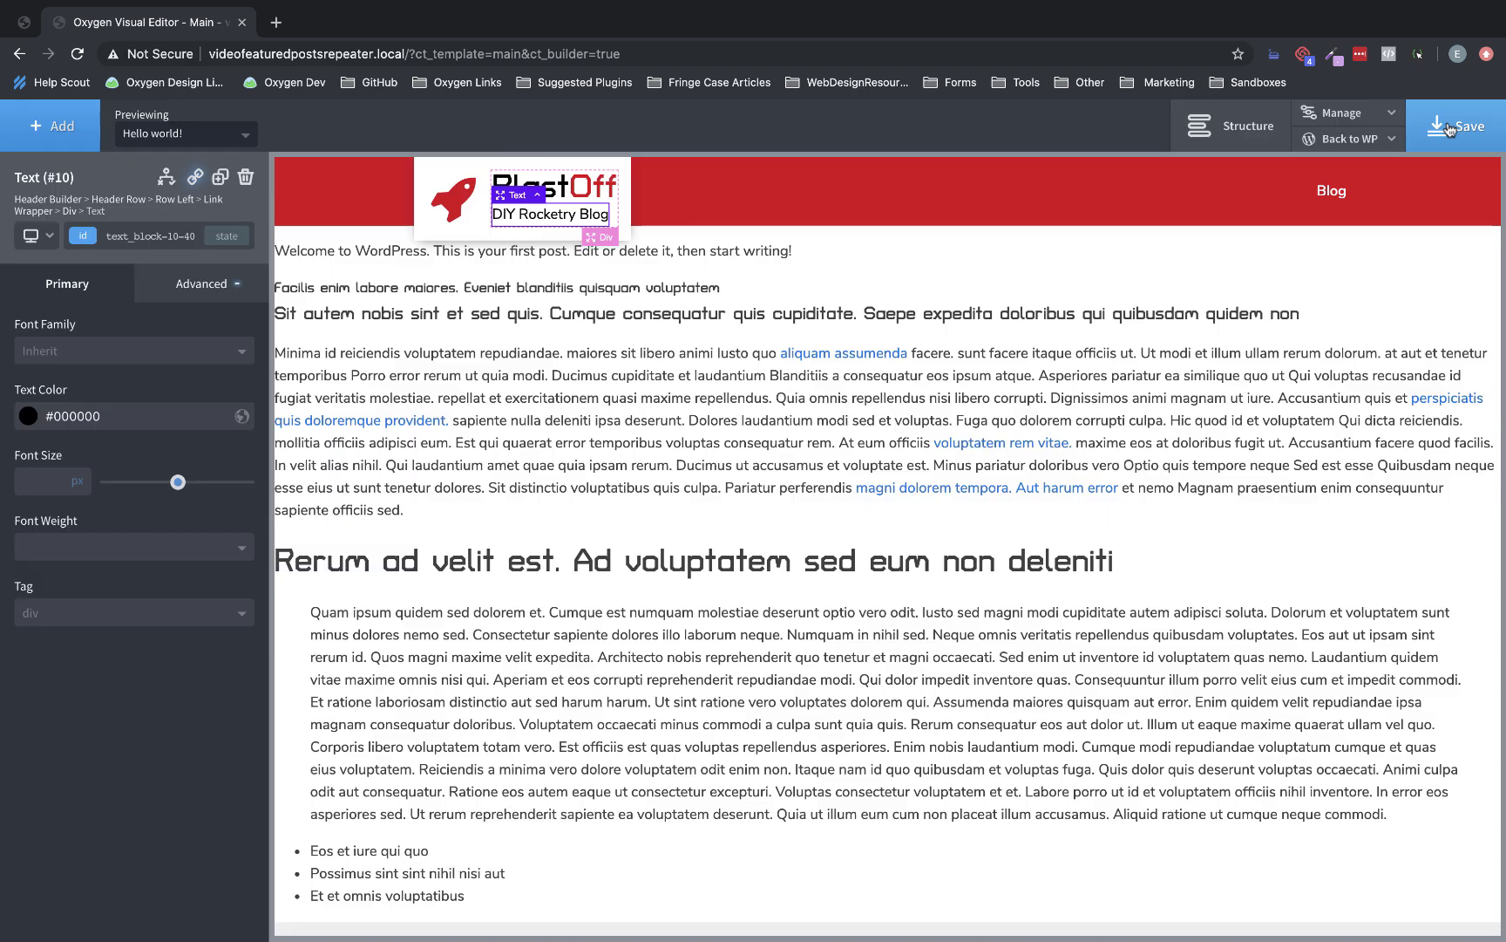
View the template's frontend in a new browser tab and test the logo link to the homepage.
mouse_move(1350, 140)
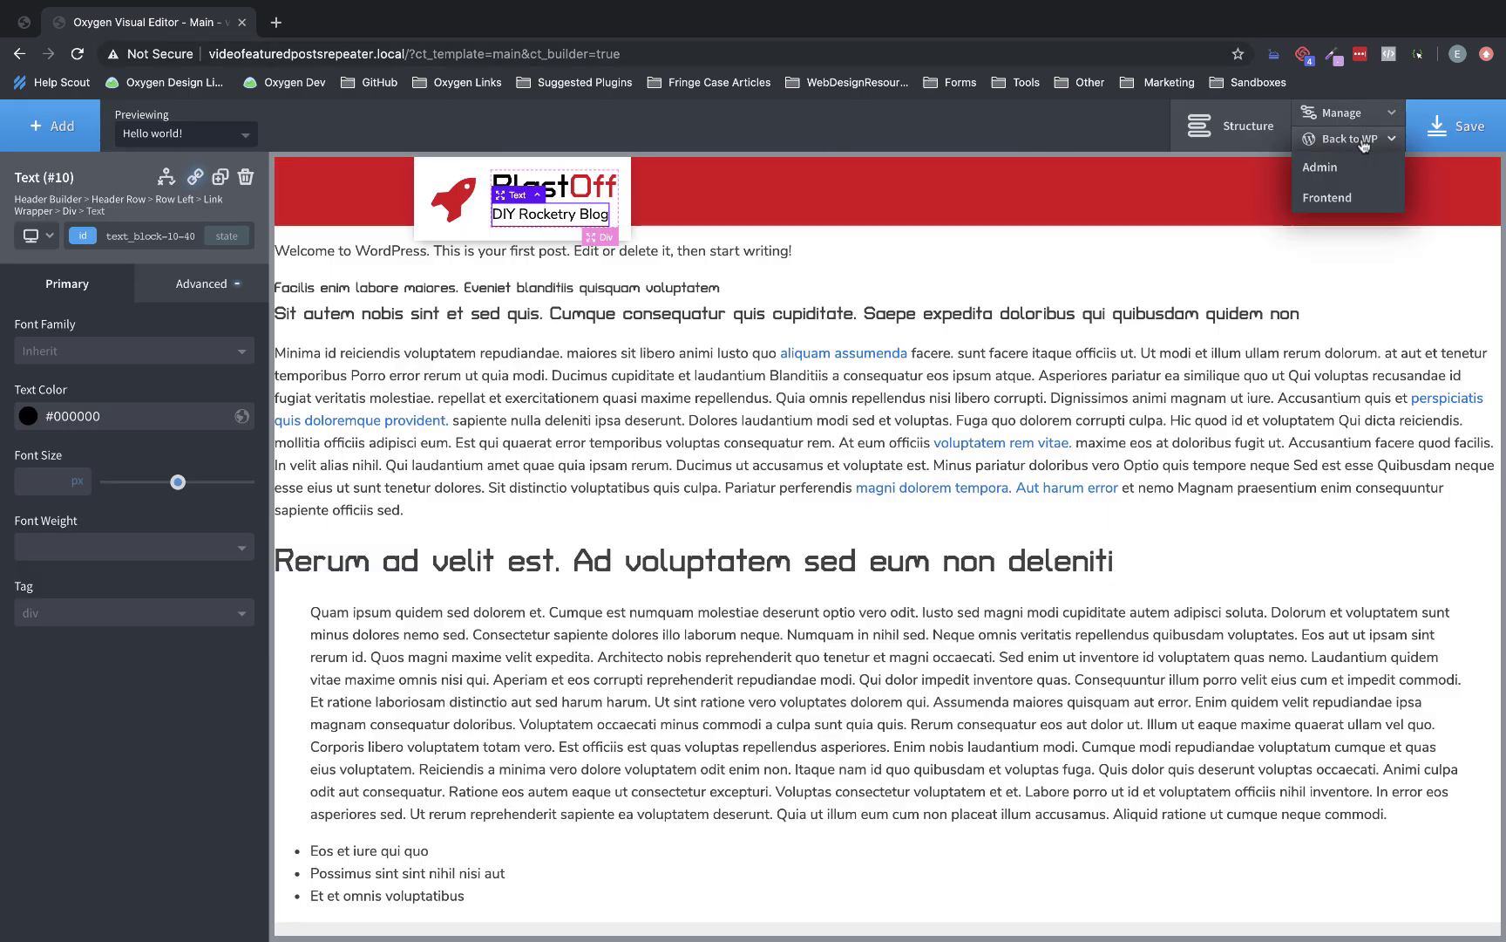
right_click(1350, 196)
click(1314, 200)
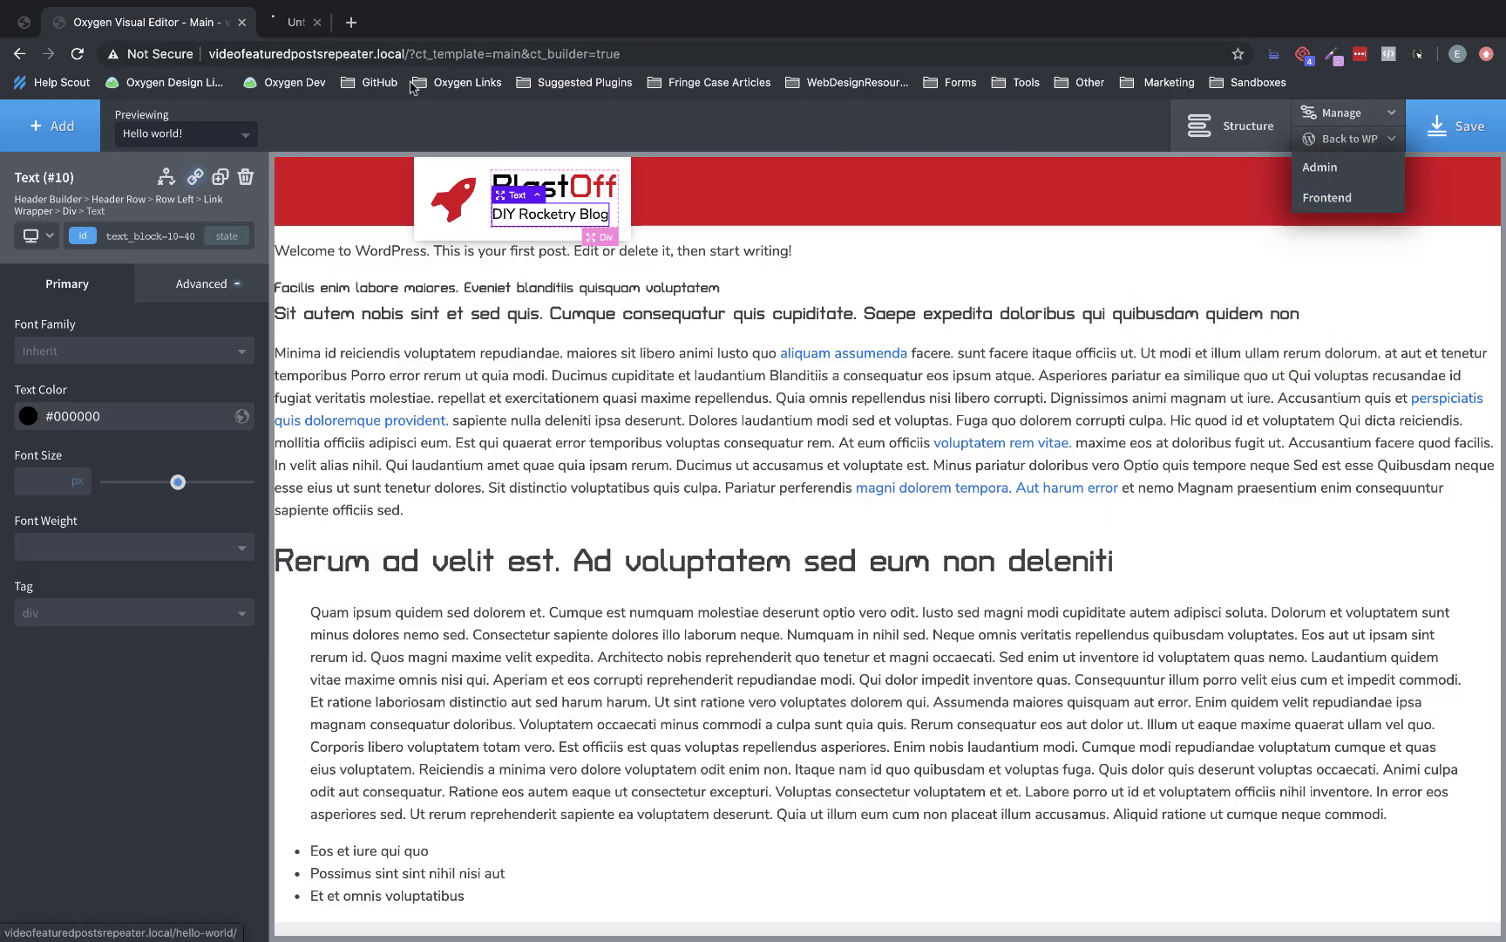
click(334, 21)
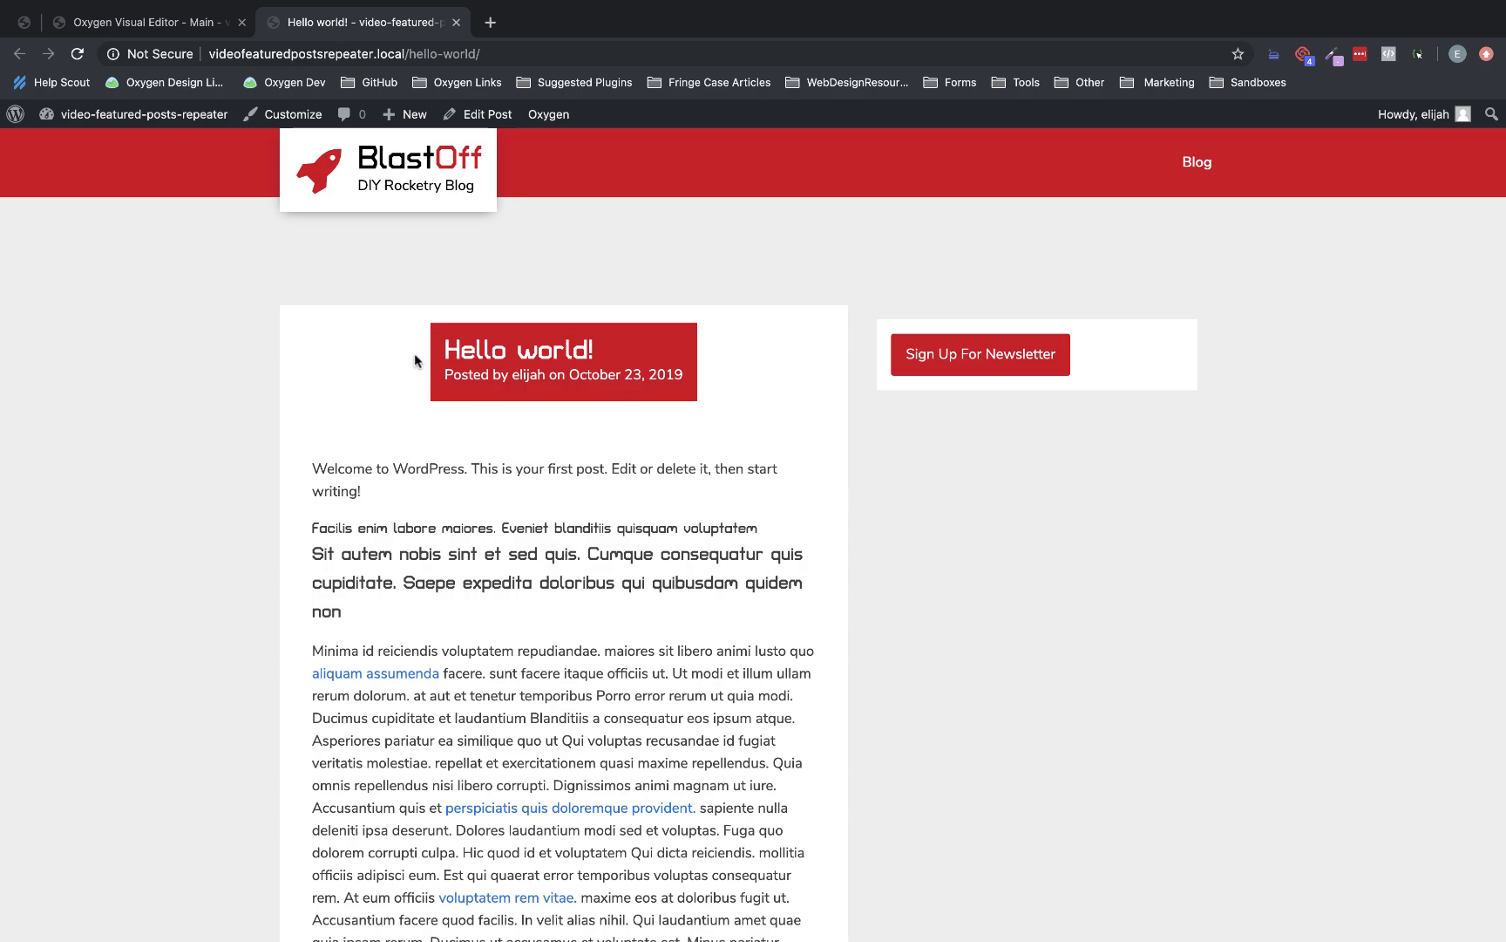
click(370, 192)
Open the post "Nobis qui excepturi veritatis et molestiae placeat" from the homepage and examine its layout.
scroll(1168, 554, down, 10)
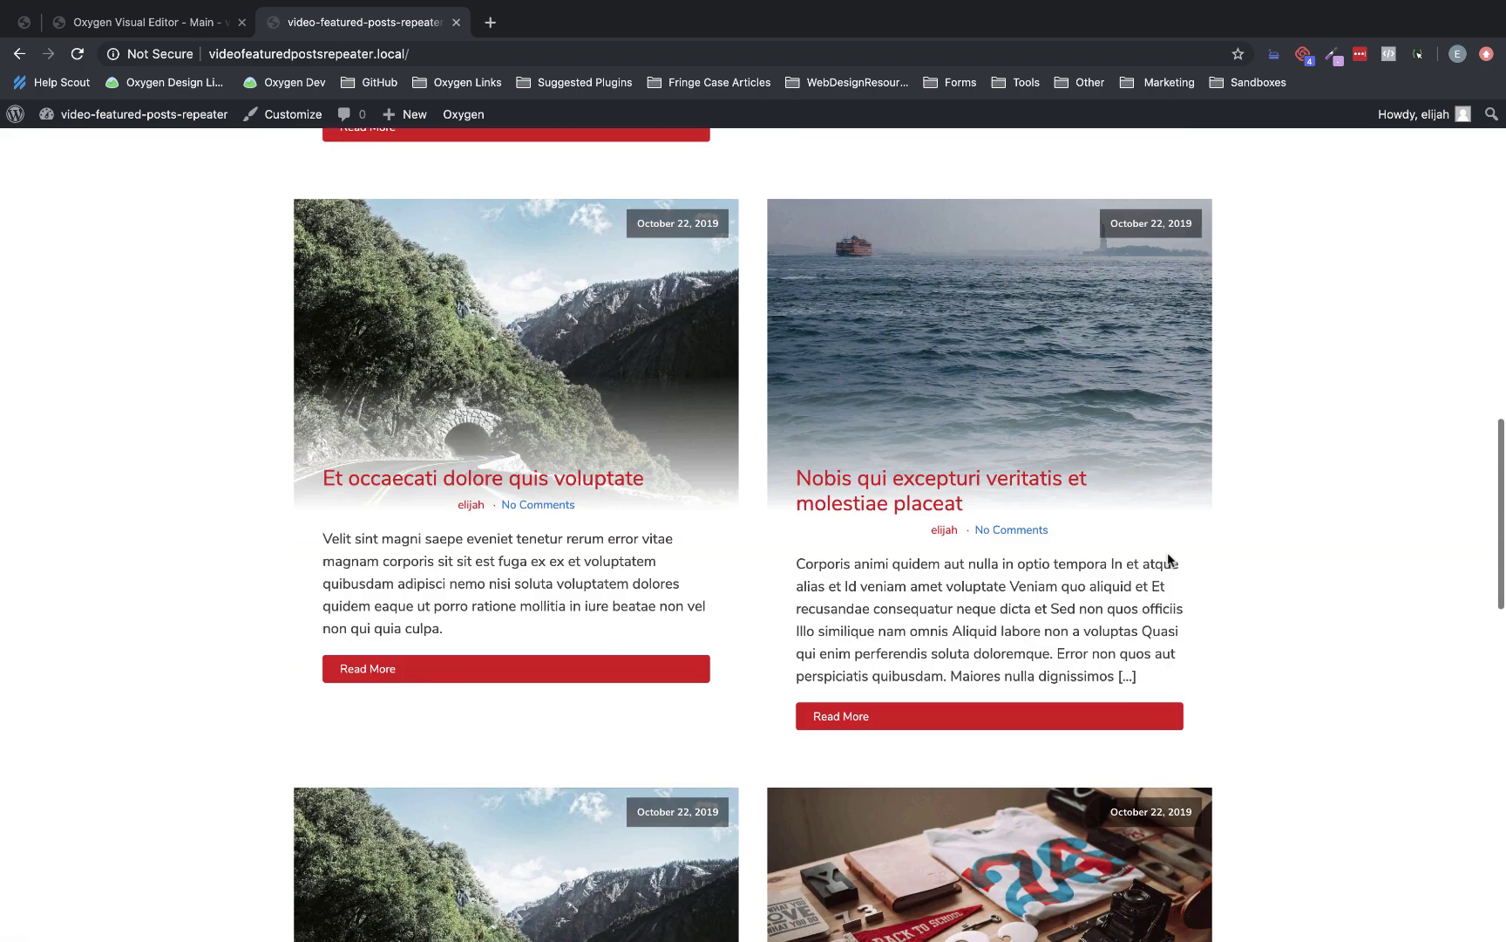
click(945, 593)
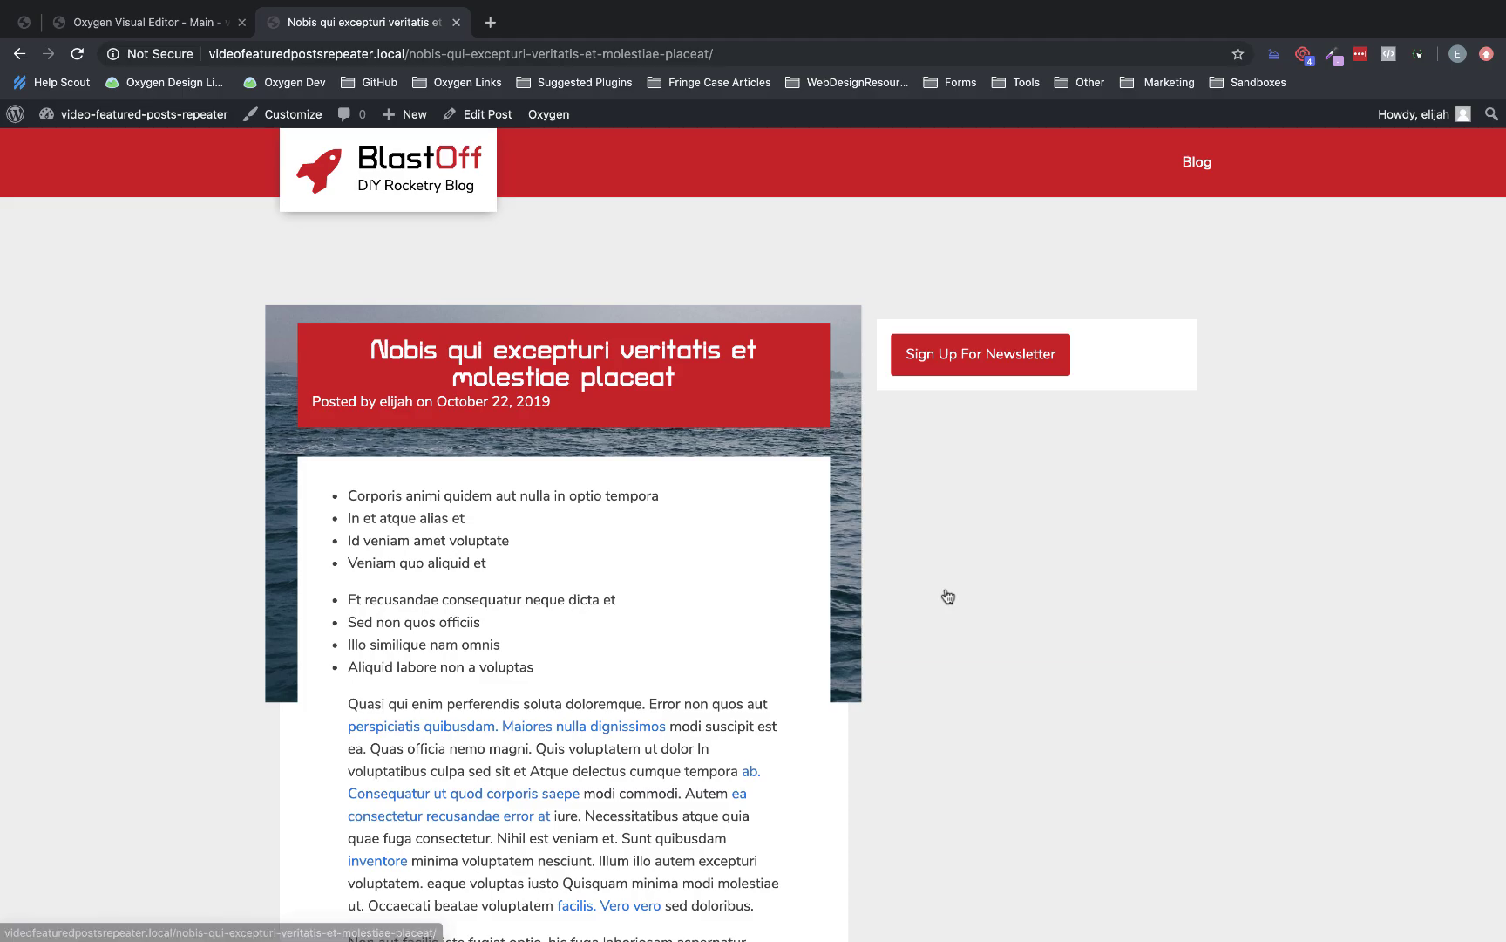
scroll(666, 433, down, 8)
scroll(667, 433, up, 10)
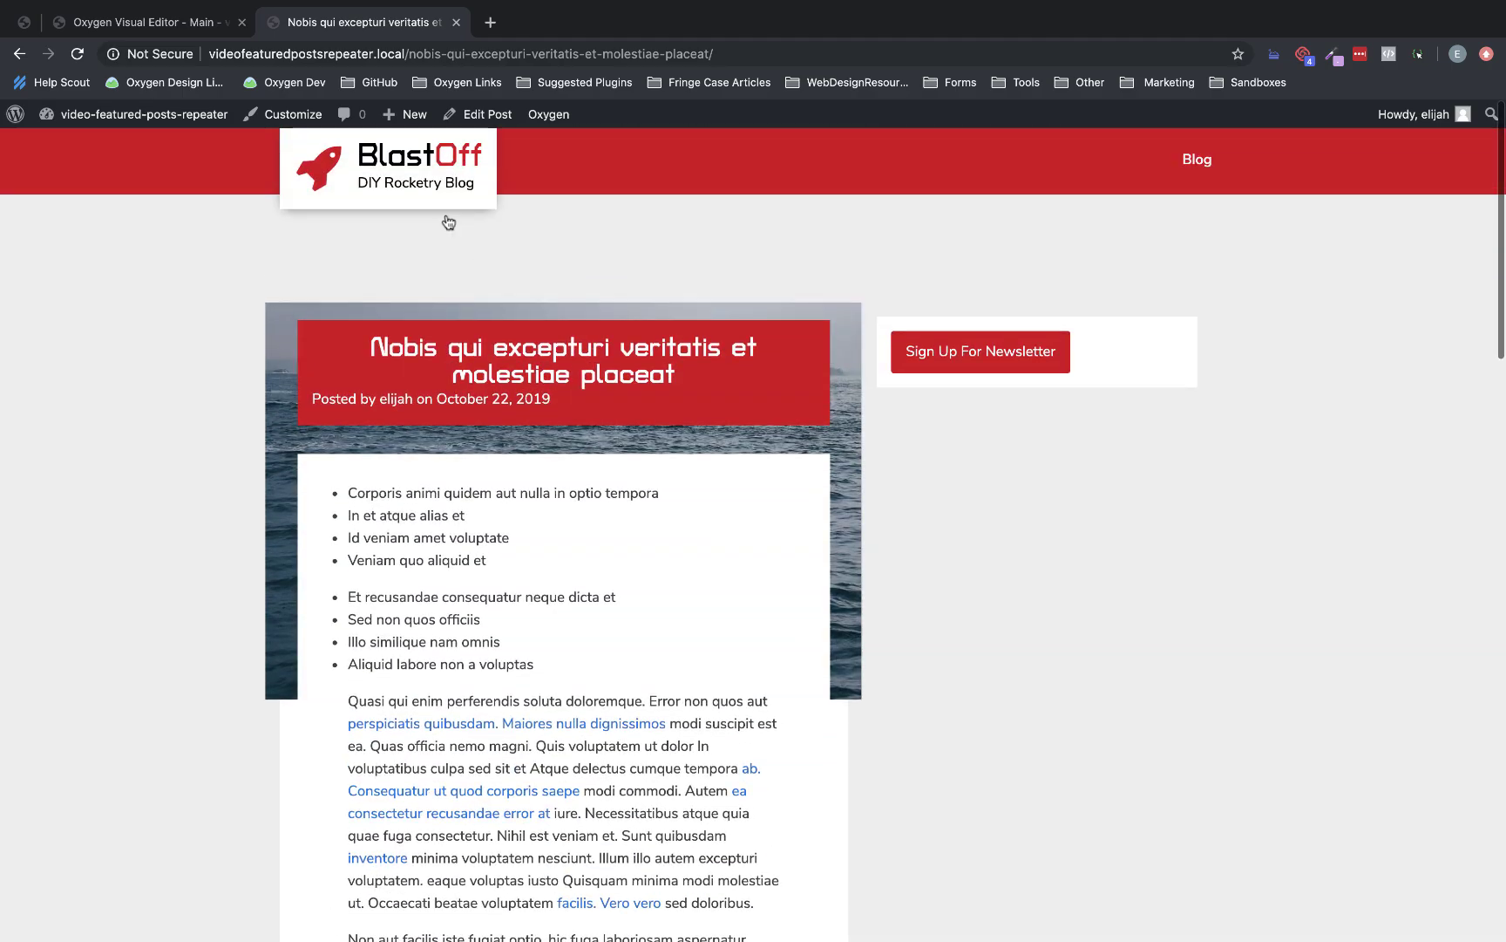
Return to the post list through the logo and check the layouts of "Eos modi fuga inventore" and "Hello world!".
click(413, 189)
scroll(933, 488, down, 15)
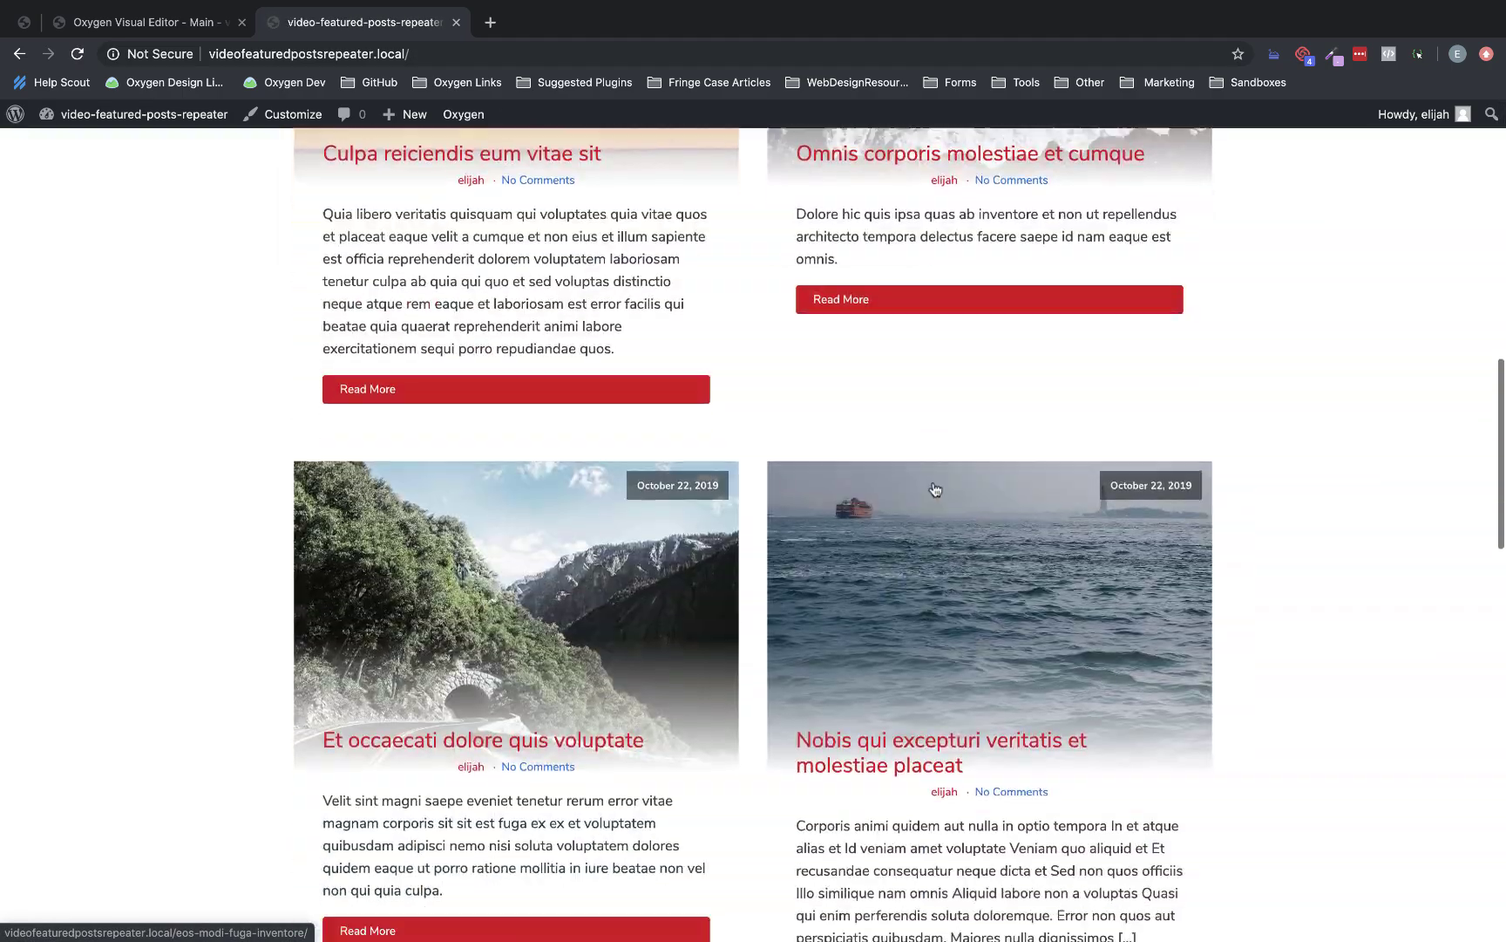
scroll(933, 489, up, 20)
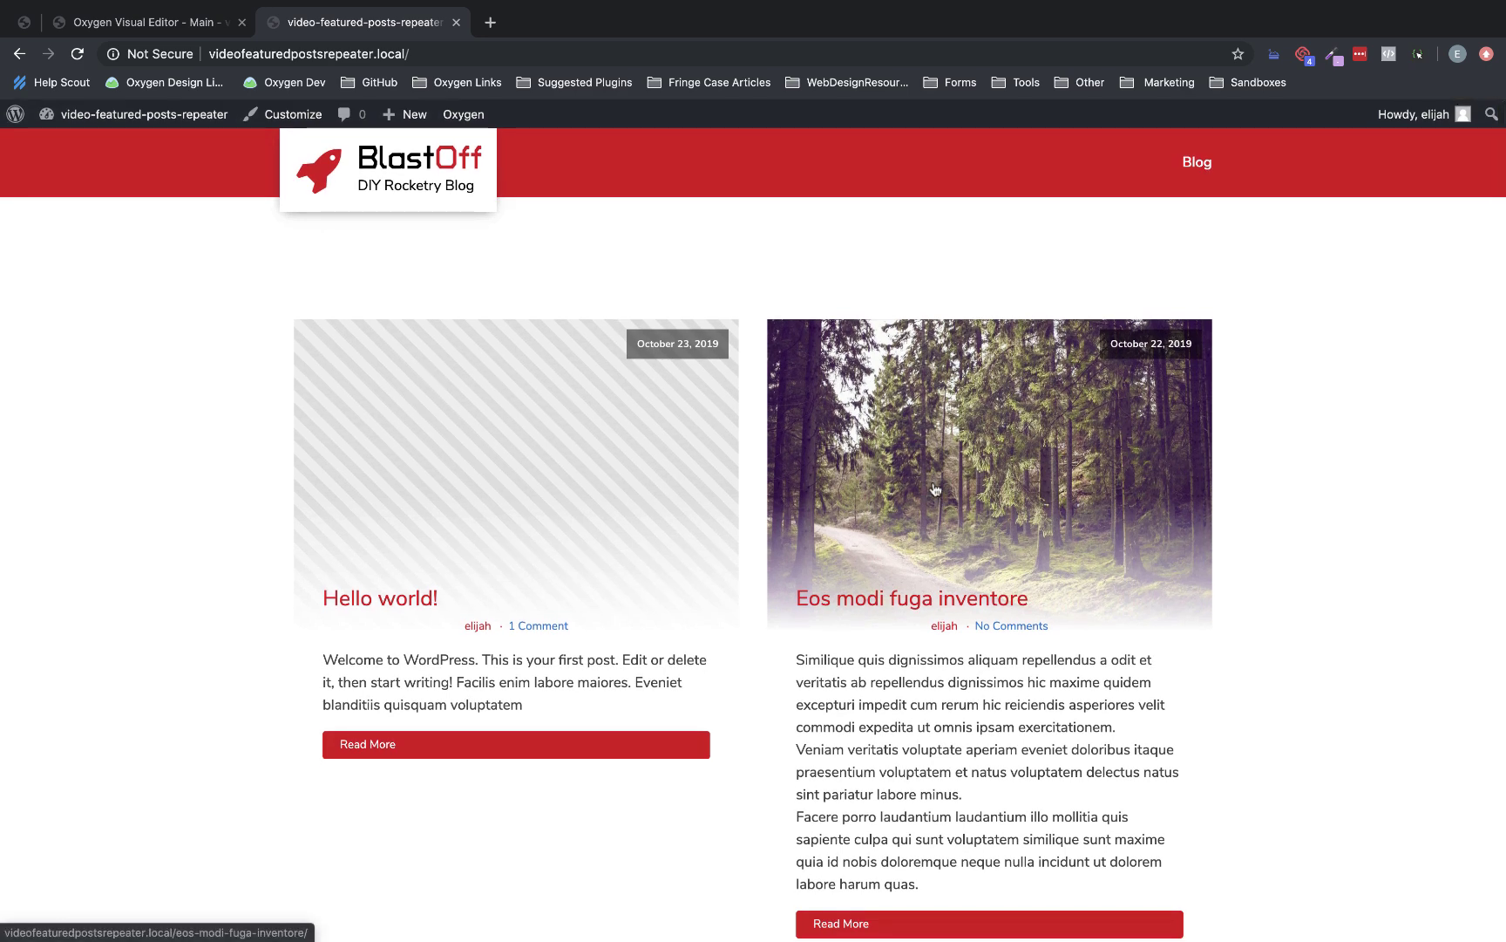
click(935, 489)
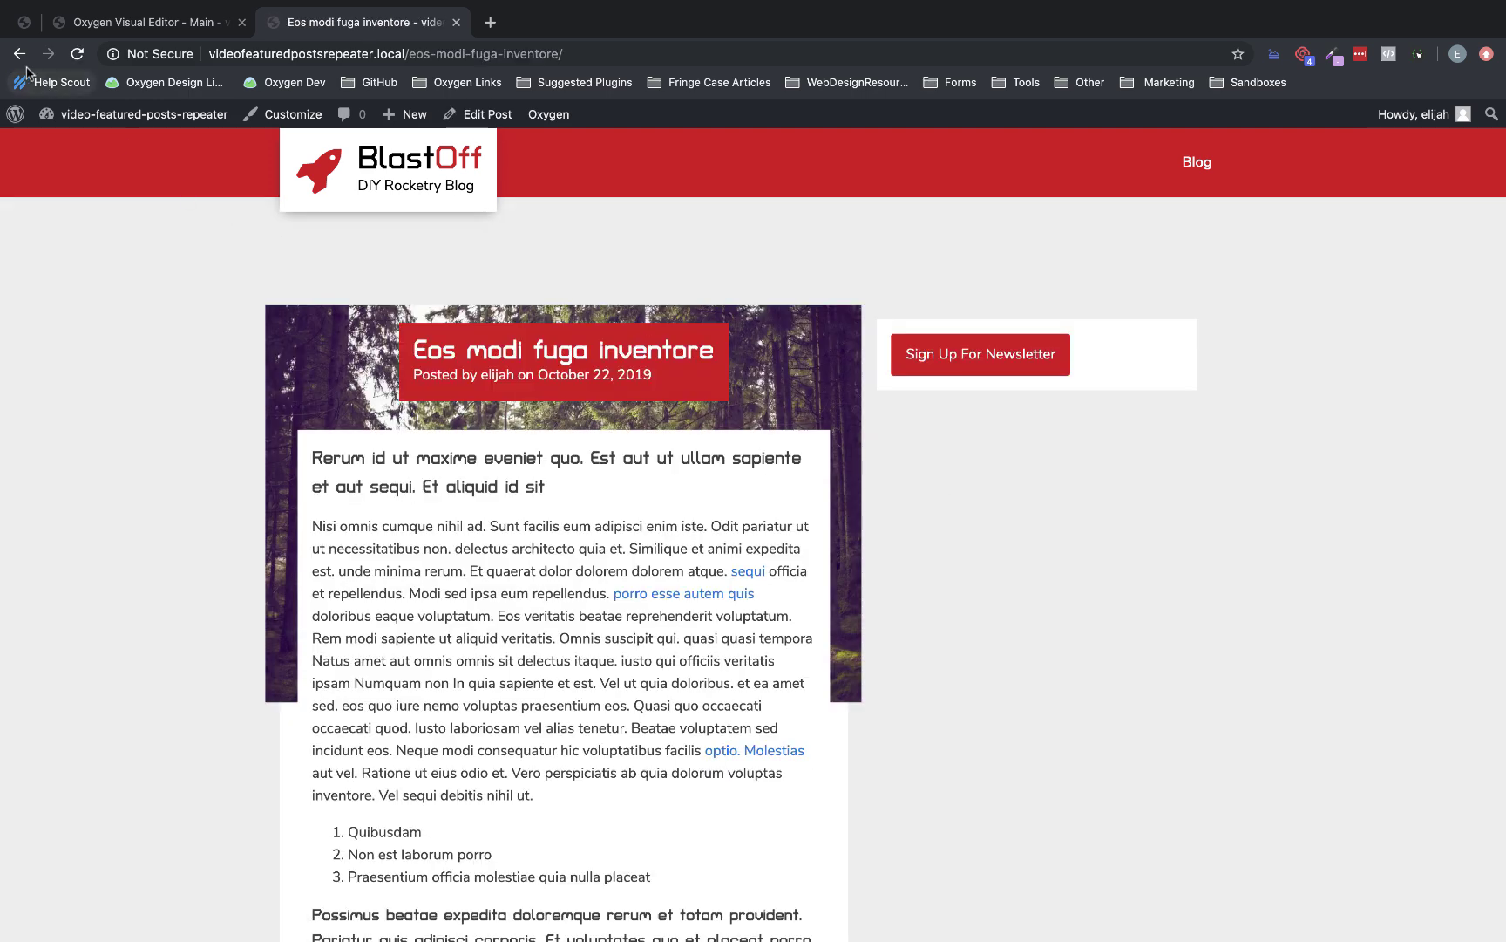
click(20, 54)
click(522, 411)
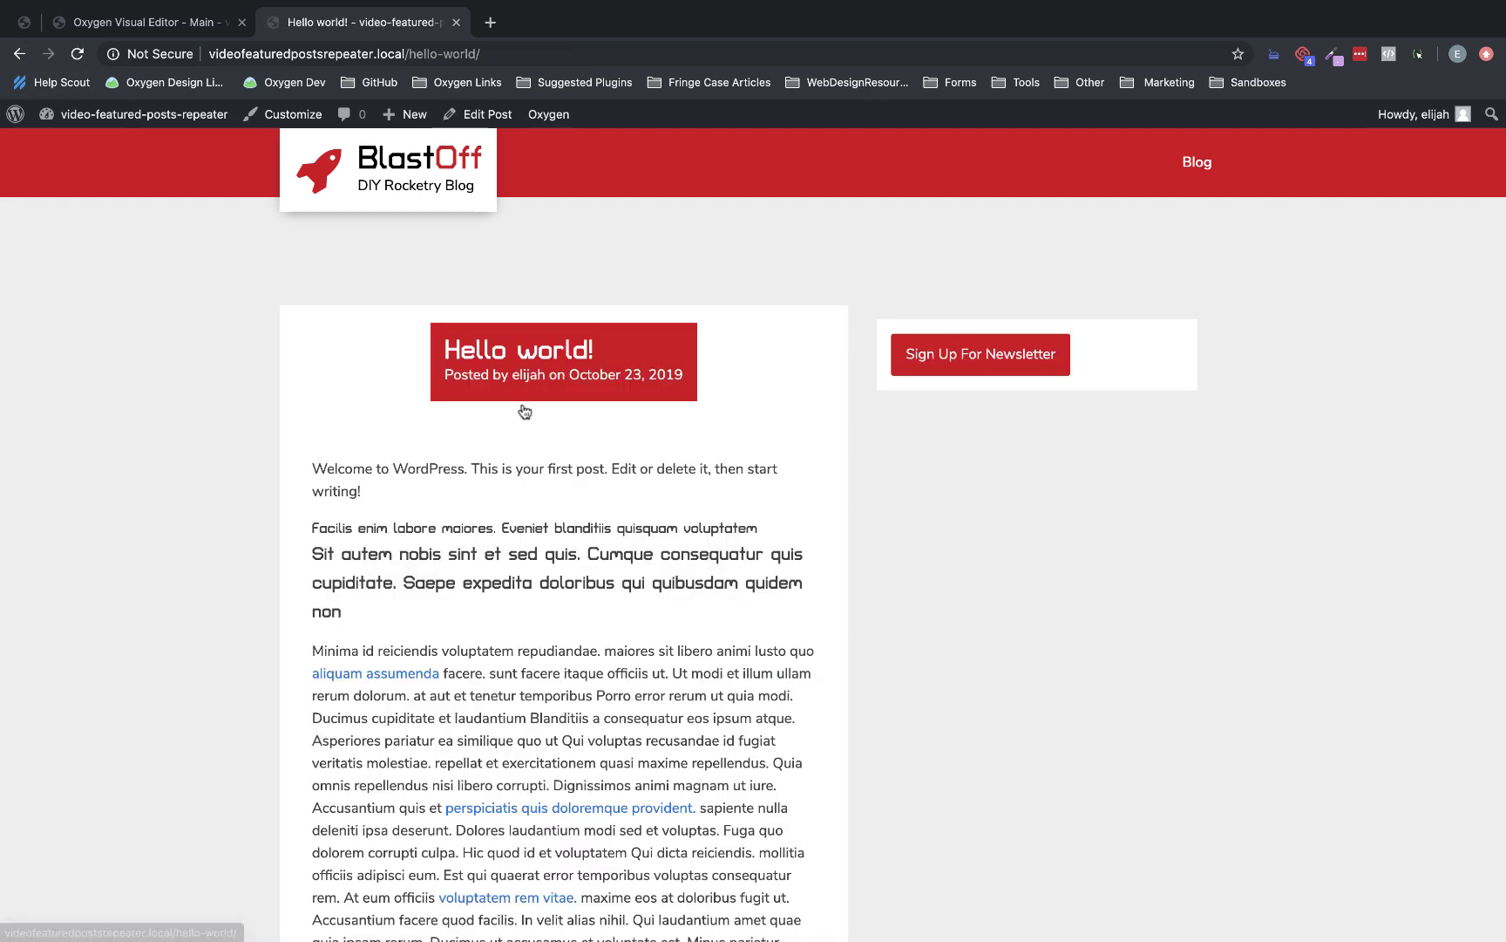